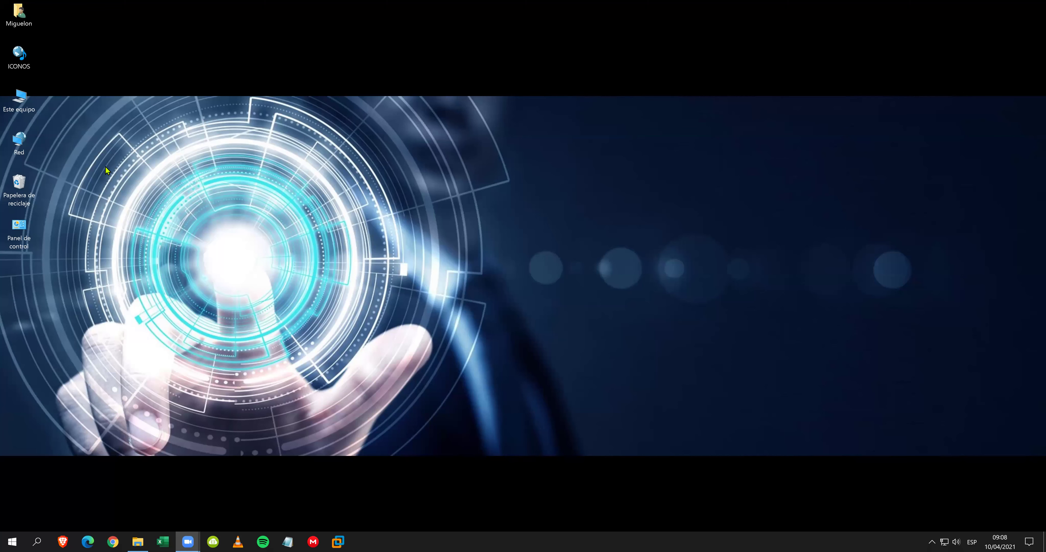
Launch Photoshop by entering PHOTOSHOP in the Win+R Run box.
key("super+r")
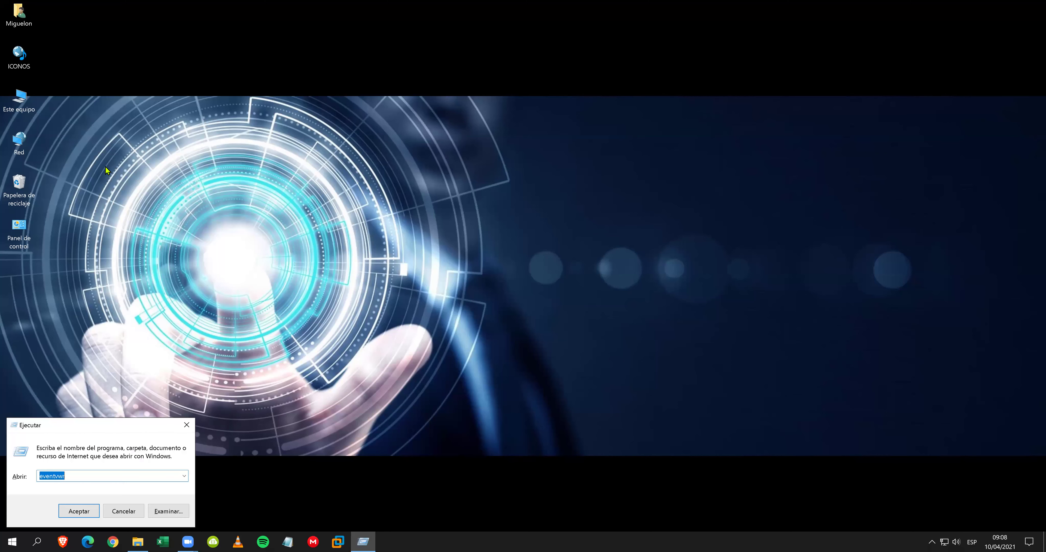
type("PHOTOSHOP")
key("Return")
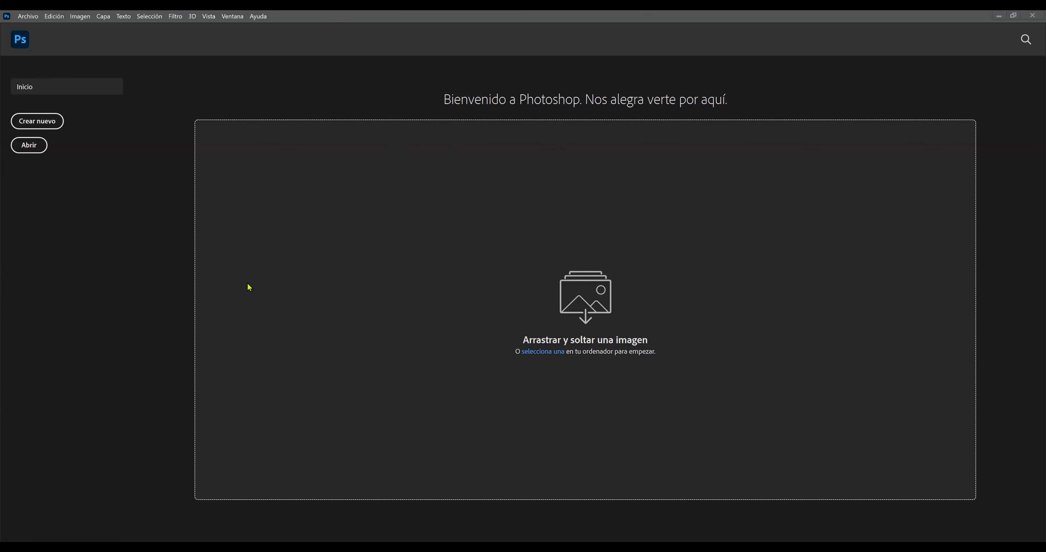
In the Open dialog, navigate to Escritorio > CLASE_2 > EJERCICIO 1.
left_click(36, 152)
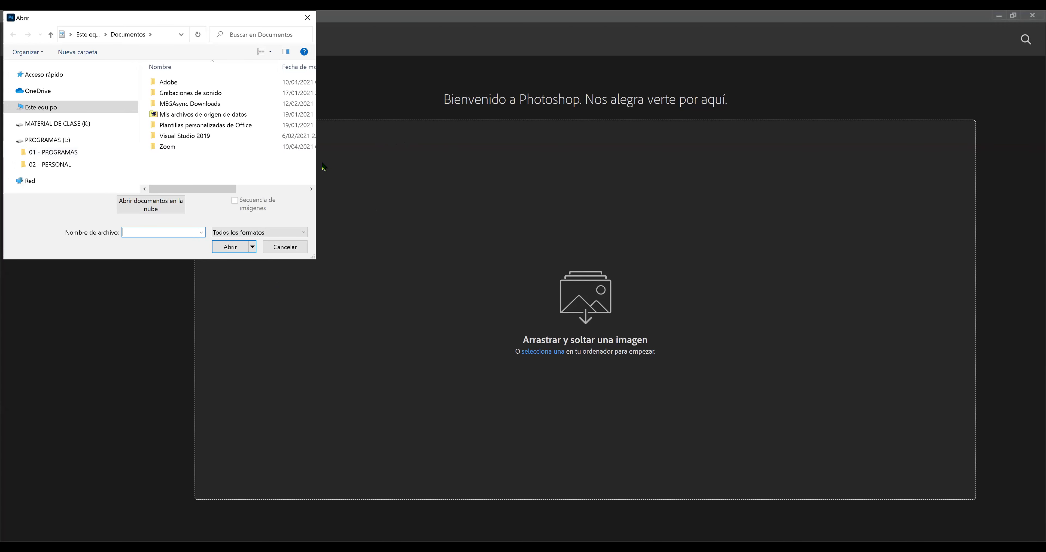
left_click_drag(317, 161, 460, 165)
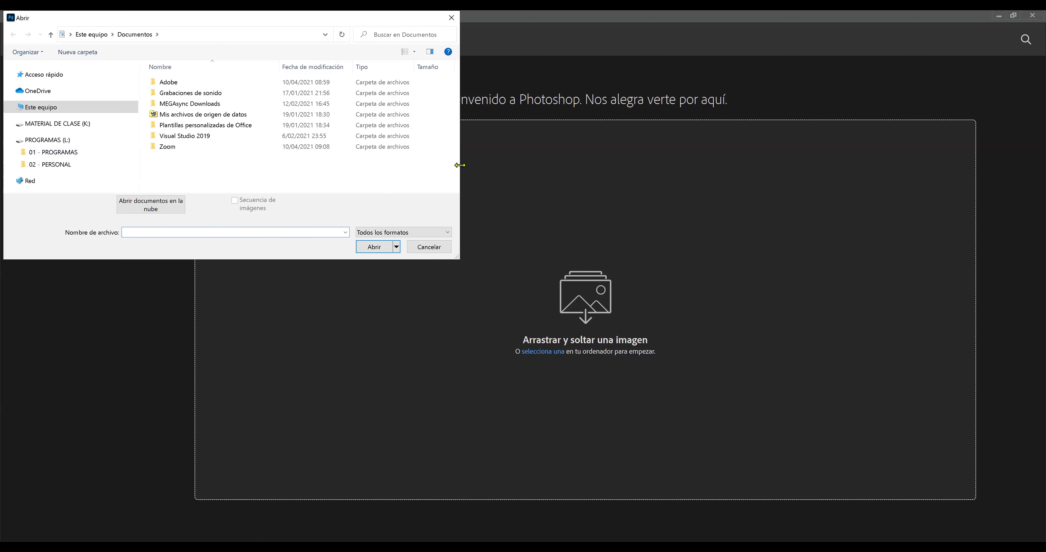
left_click(615, 94)
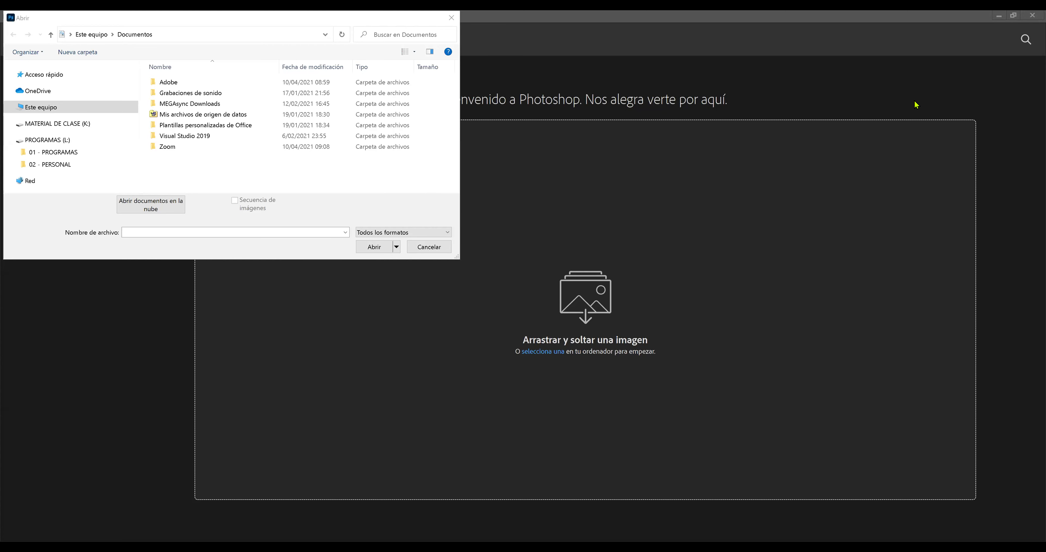
left_click(71, 78)
double_click(199, 108)
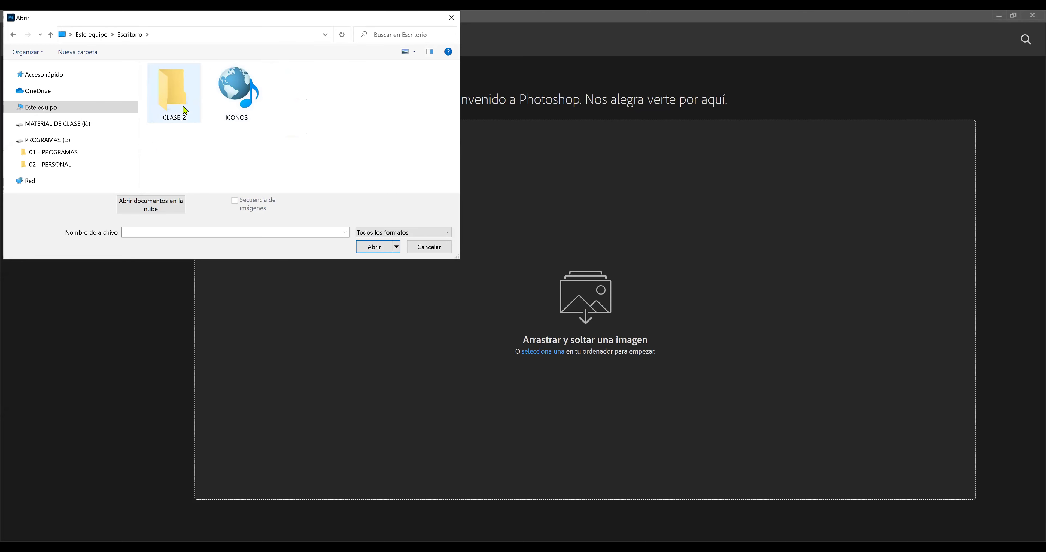
double_click(183, 106)
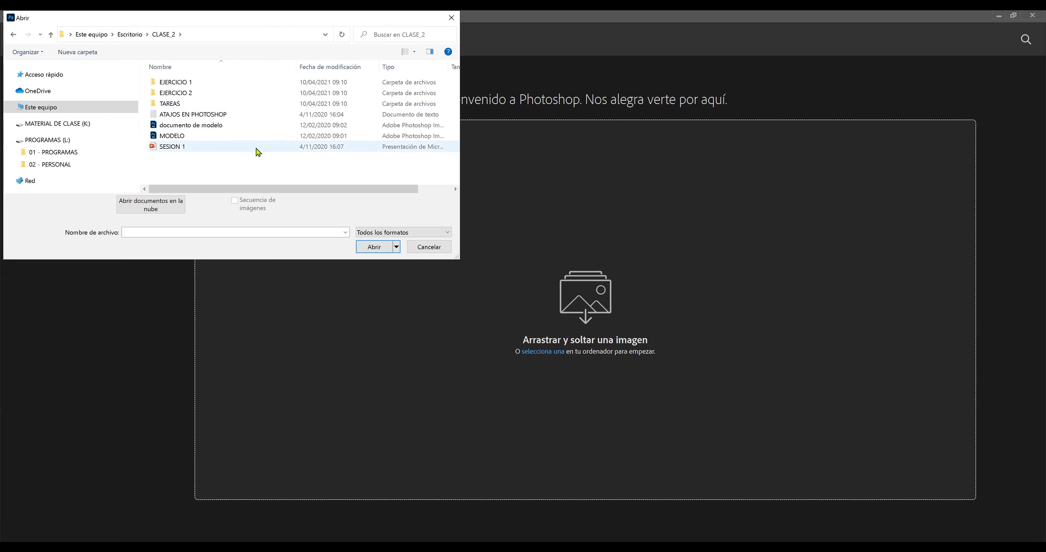
mouse_move(175, 81)
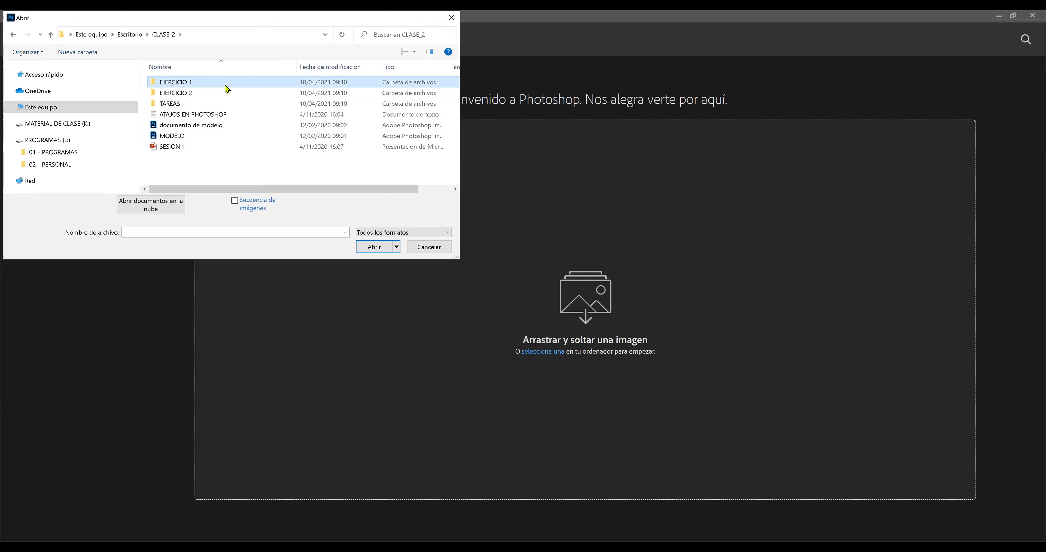
double_click(225, 83)
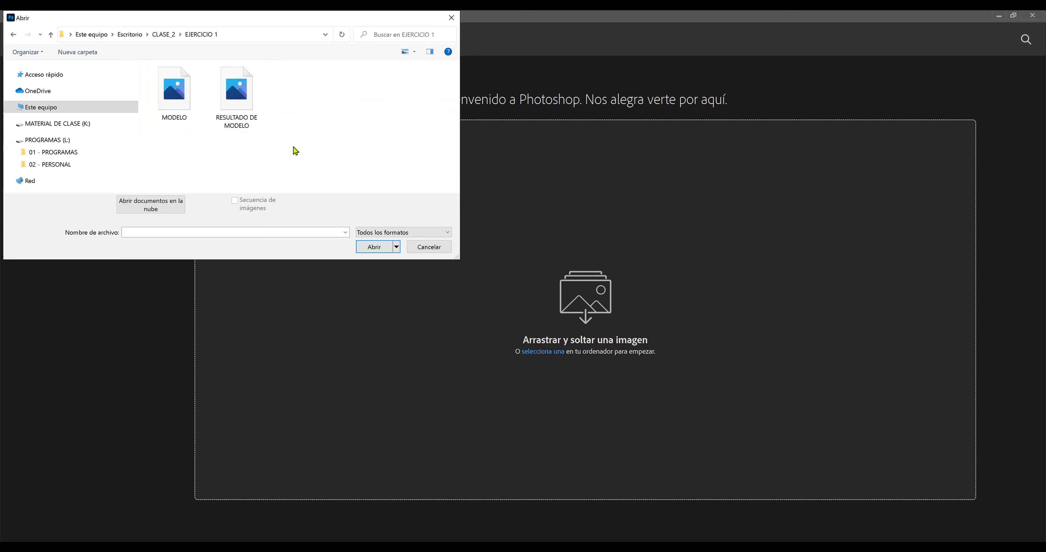
Open MODELO and RESULTADO DE MODELO together, keeping each embedded sRGB profile.
left_click_drag(295, 151, 171, 86)
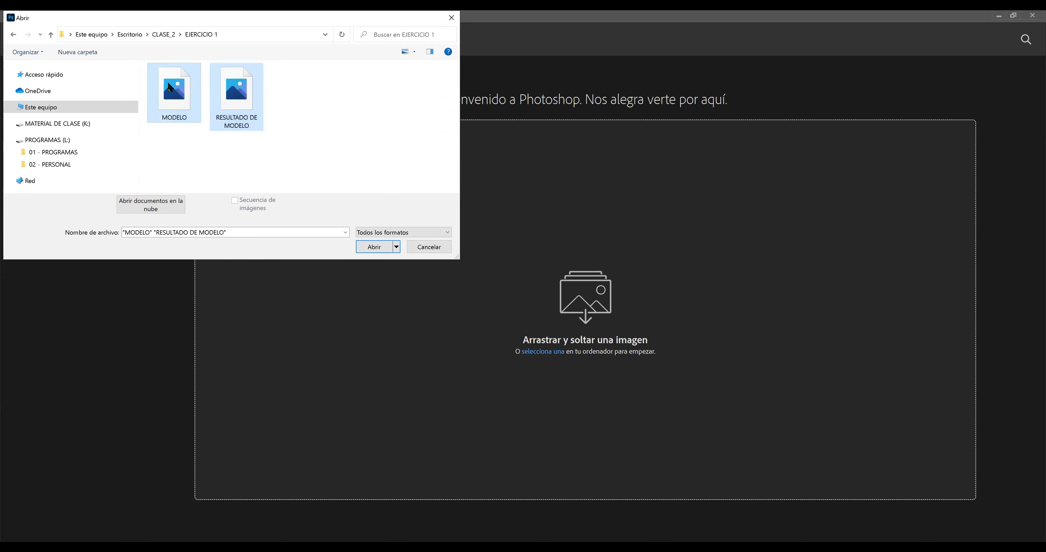
left_click(374, 247)
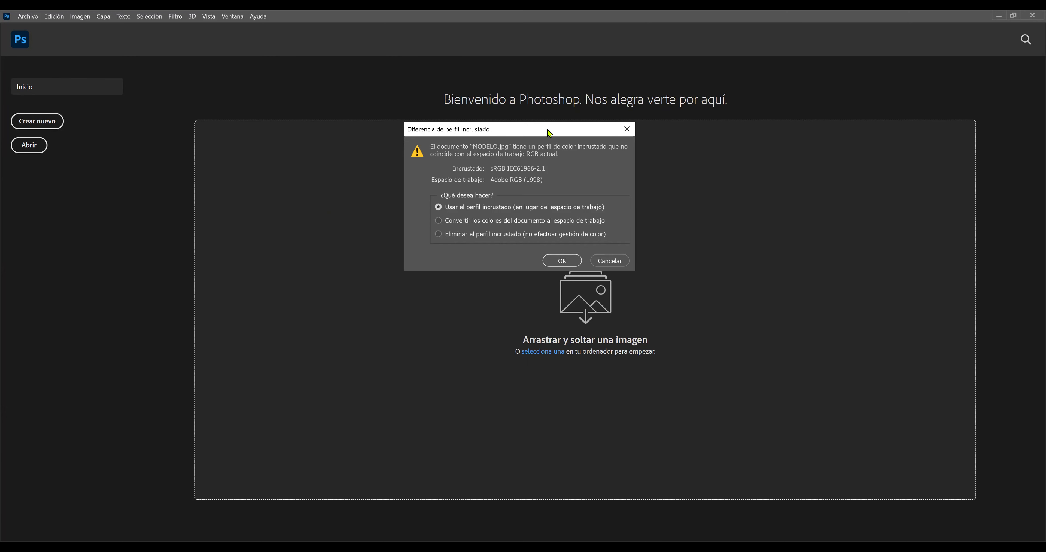
left_click(558, 262)
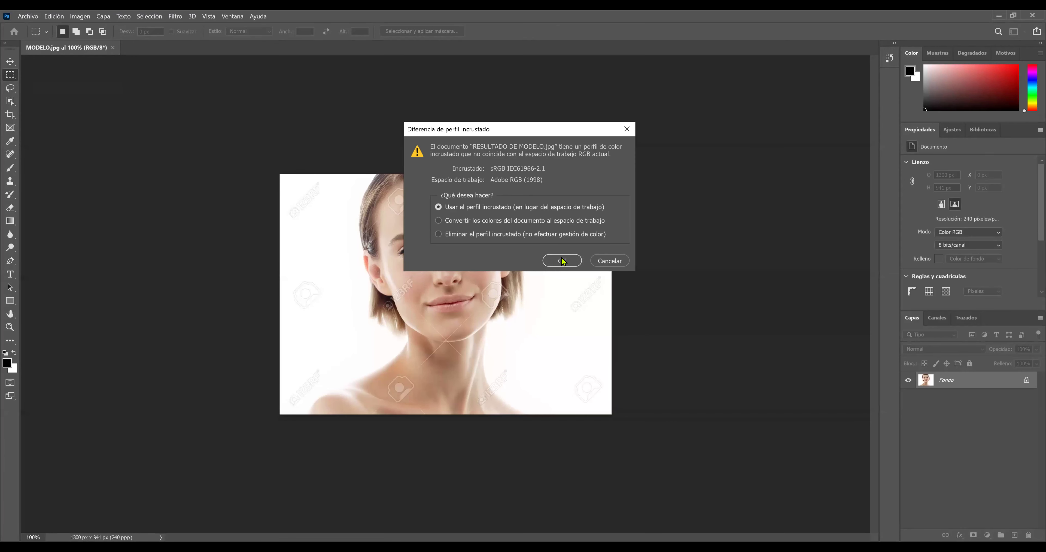
left_click(563, 260)
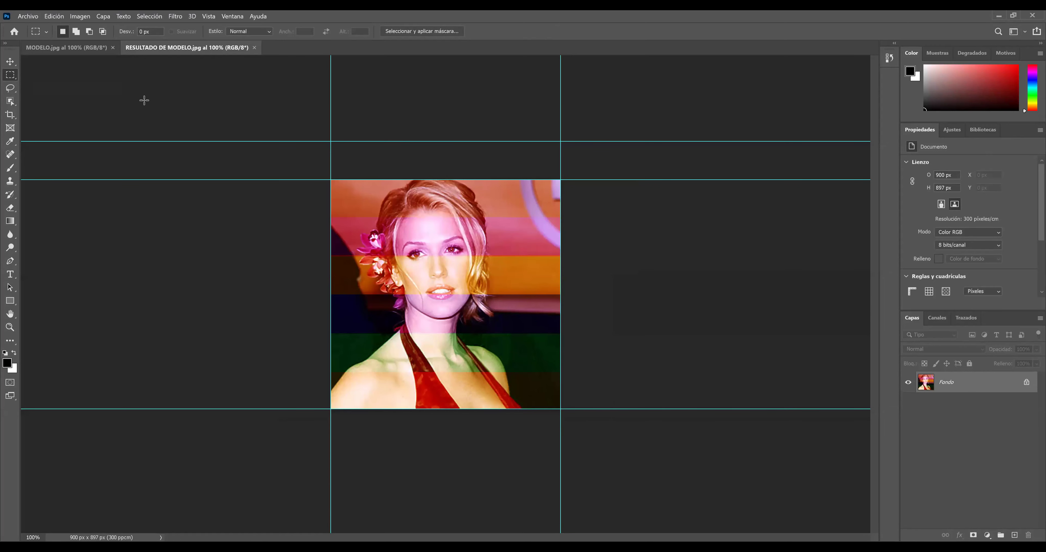
Select the Move tool and zoom RESULTADO DE MODELO out and in, ending at 100%.
left_click(9, 63)
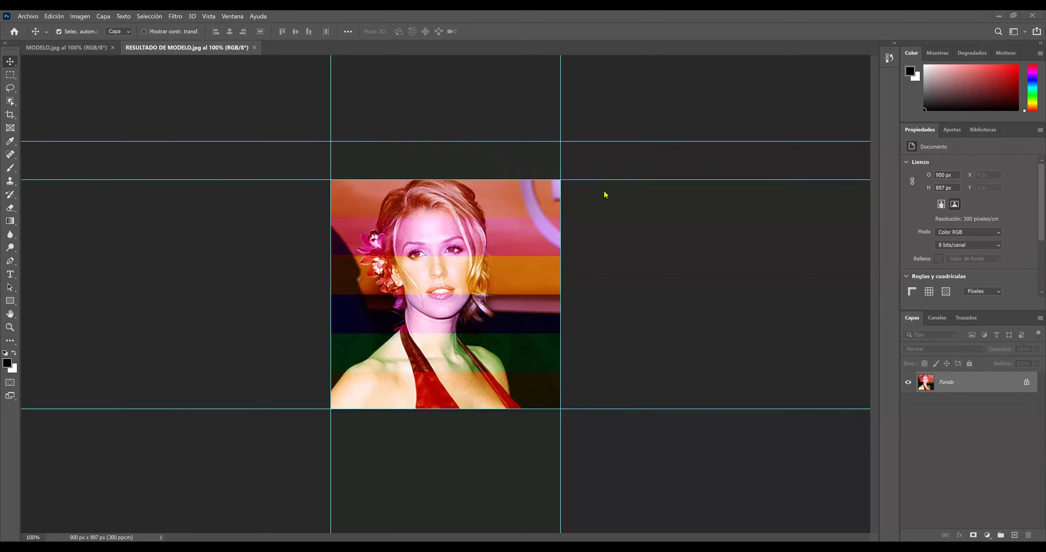
key("ctrl")
key("ctrl+minus")
key("ctrl+minus")
key("ctrl+minus")
key("ctrl+minus")
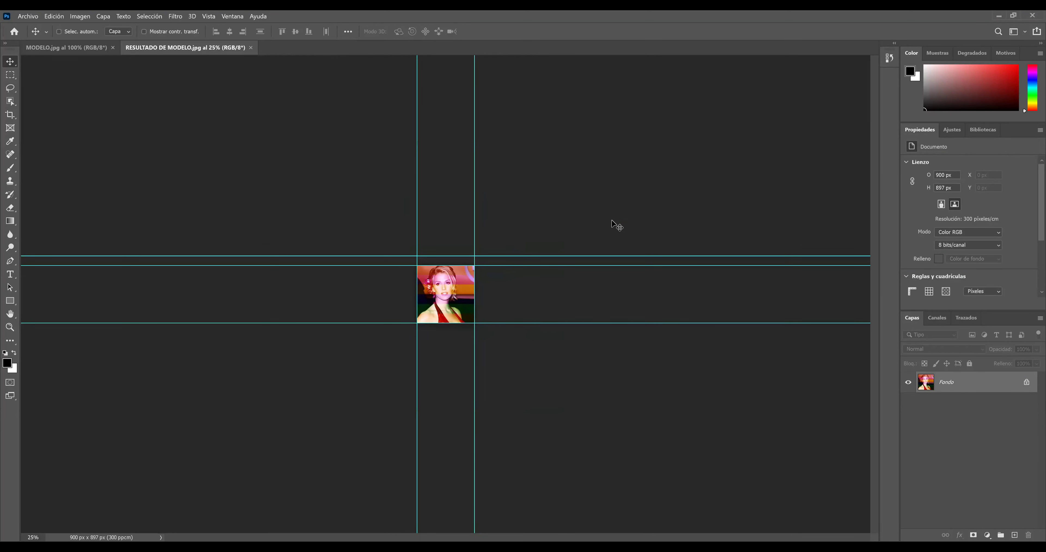
key("ctrl+plus")
key("ctrl+plus")
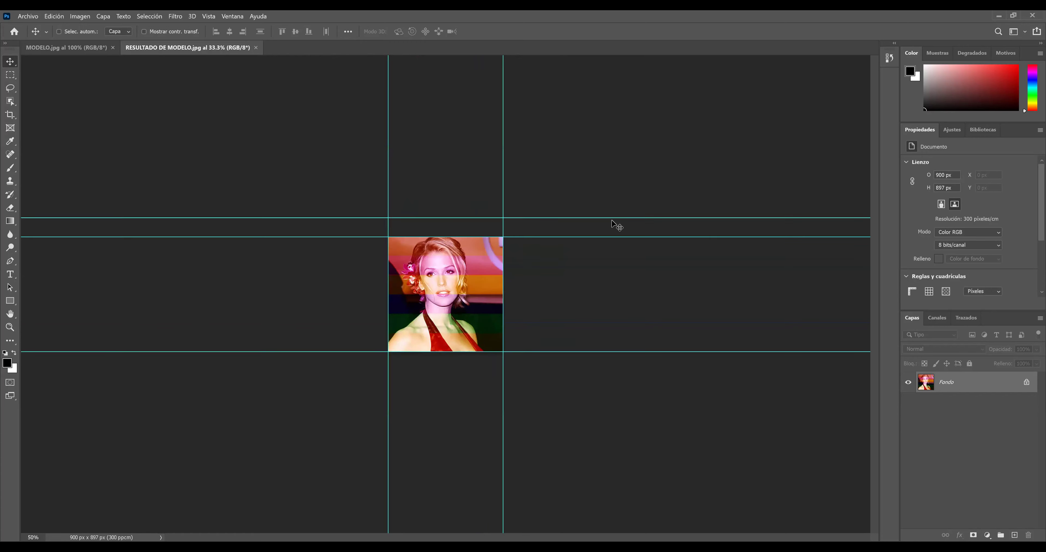
key("ctrl+plus")
key("ctrl+plus")
key("ctrl+plus")
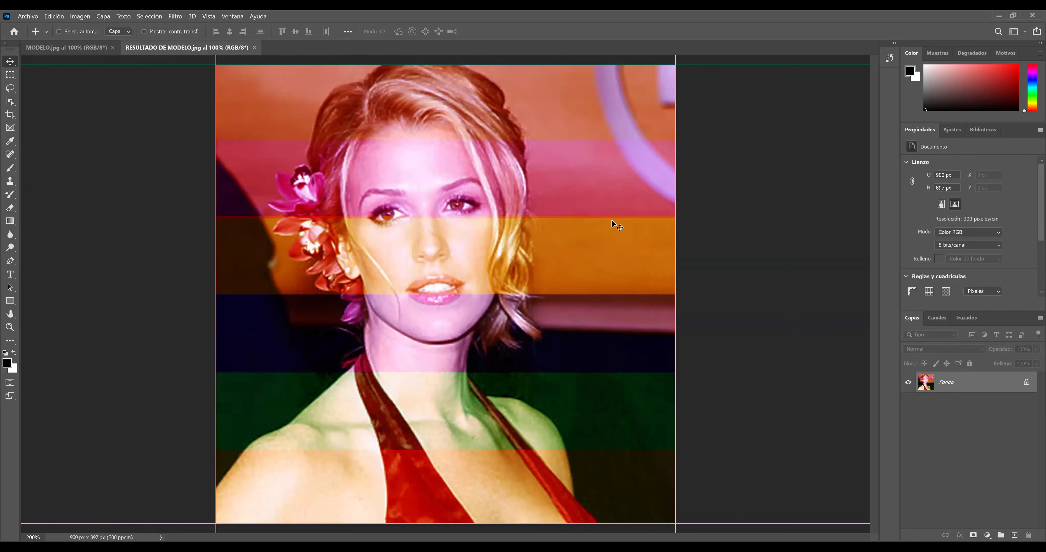
key("ctrl+minus")
key("ctrl")
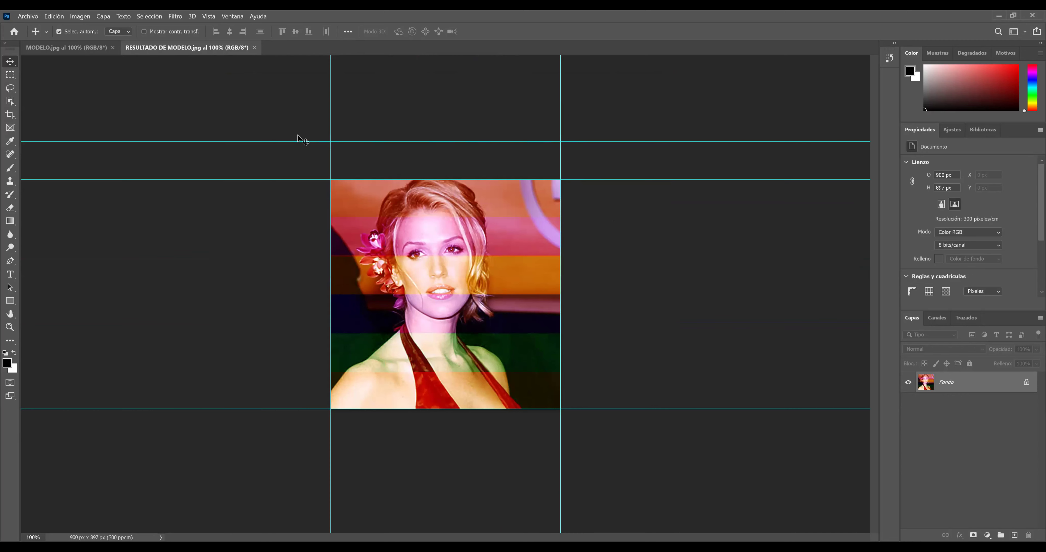
Show rulers via Vista > Reglas and set their units to Centímetros.
left_click(233, 17)
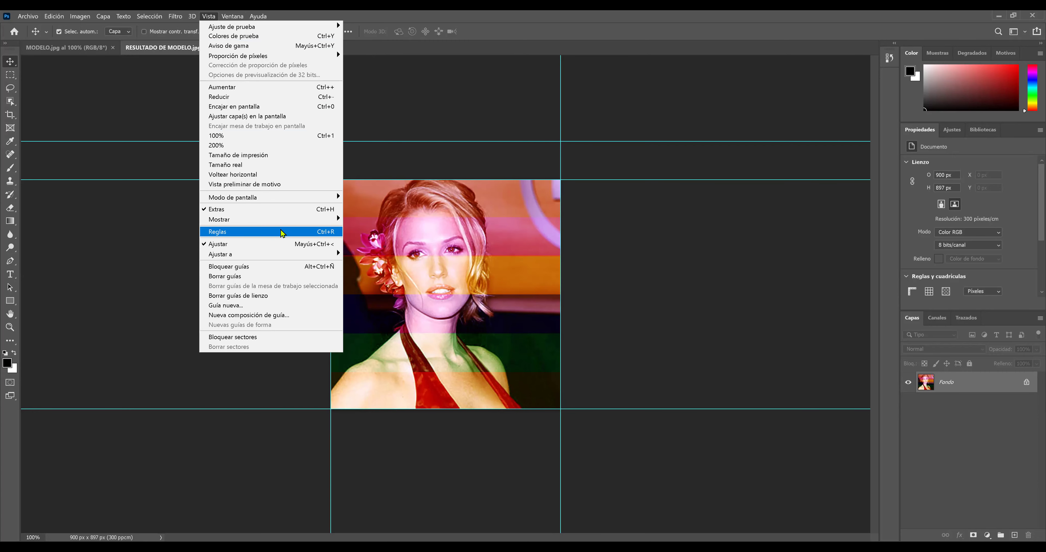
left_click(281, 230)
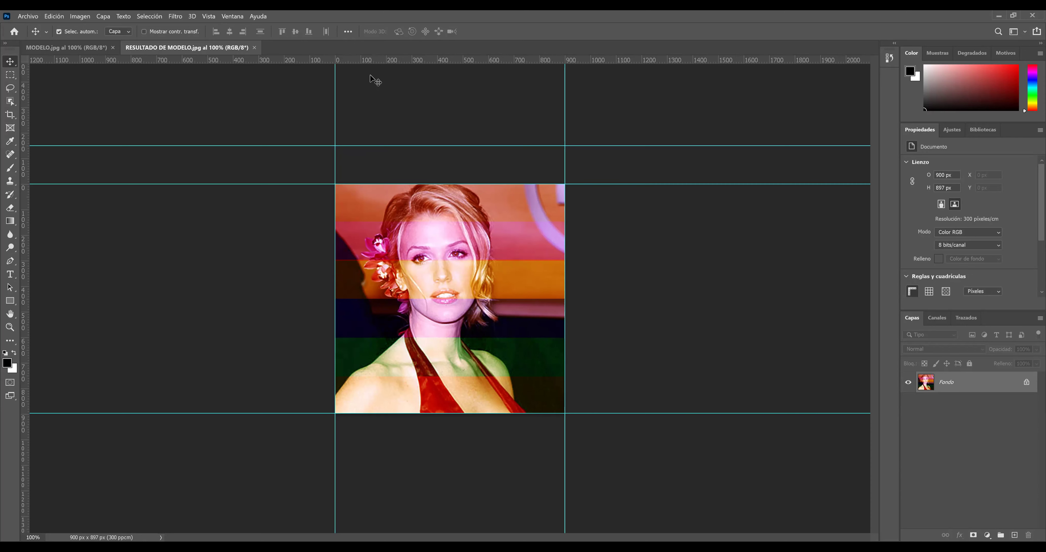
right_click(349, 61)
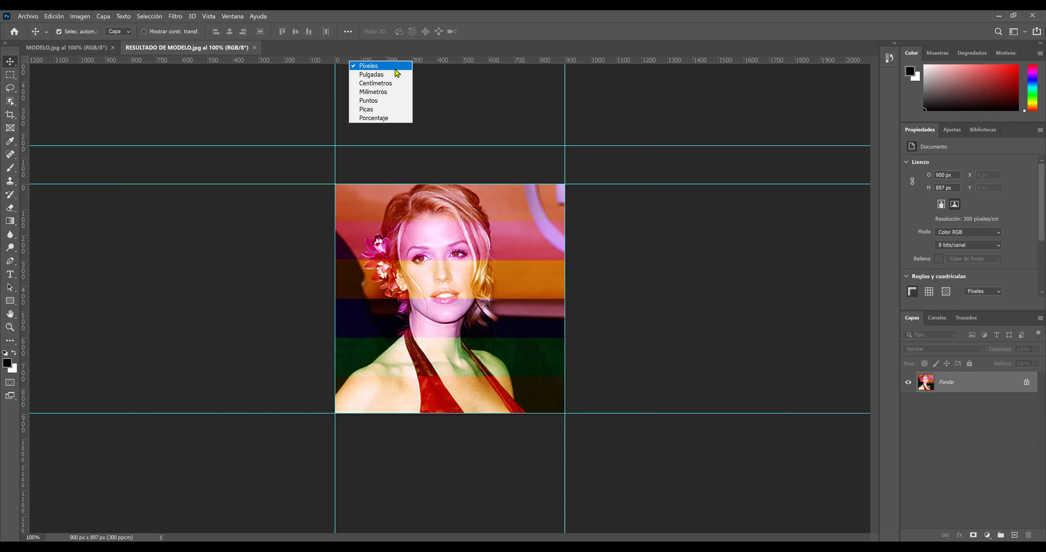
left_click(400, 83)
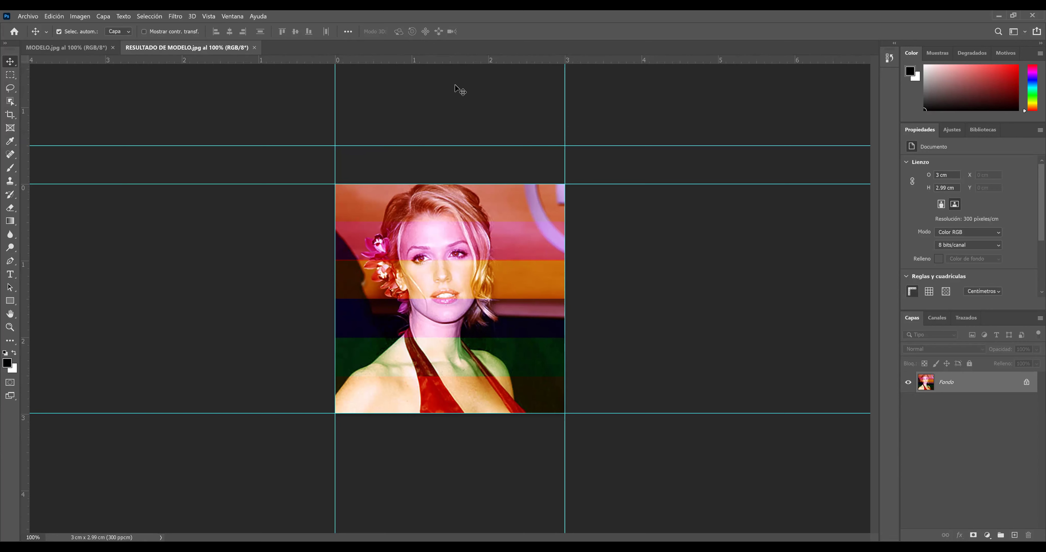
right_click(372, 60)
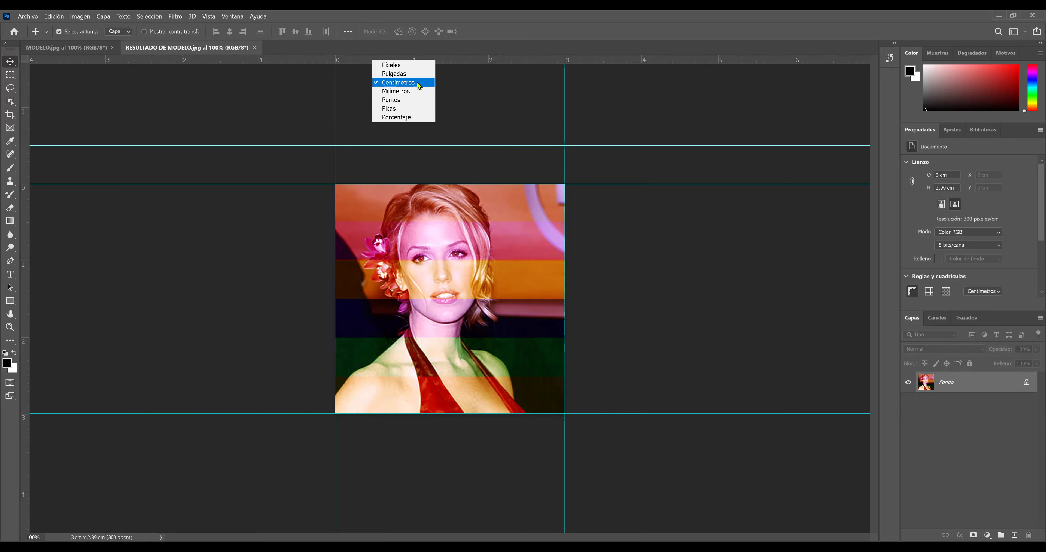
left_click(500, 110)
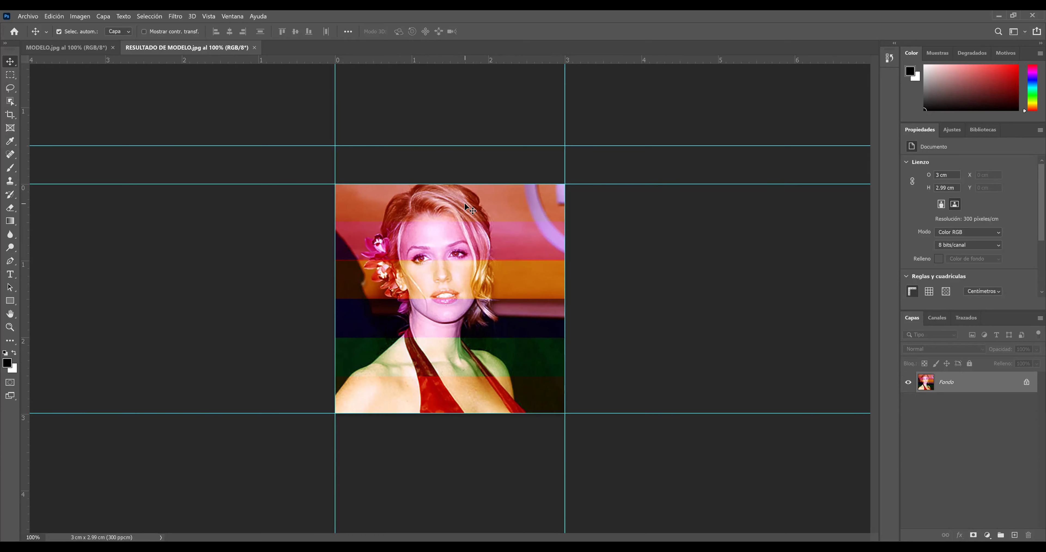
Drag MODELO.jpg into RESULTADO DE MODELO as Capa 1, close it, and fit it to the guide square.
left_click(74, 48)
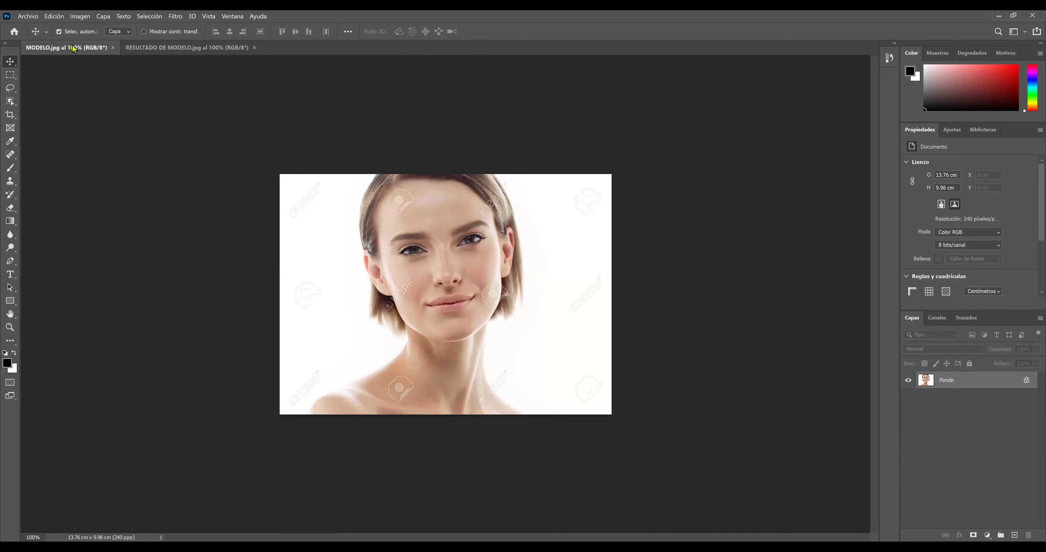
left_click_drag(73, 48, 471, 179)
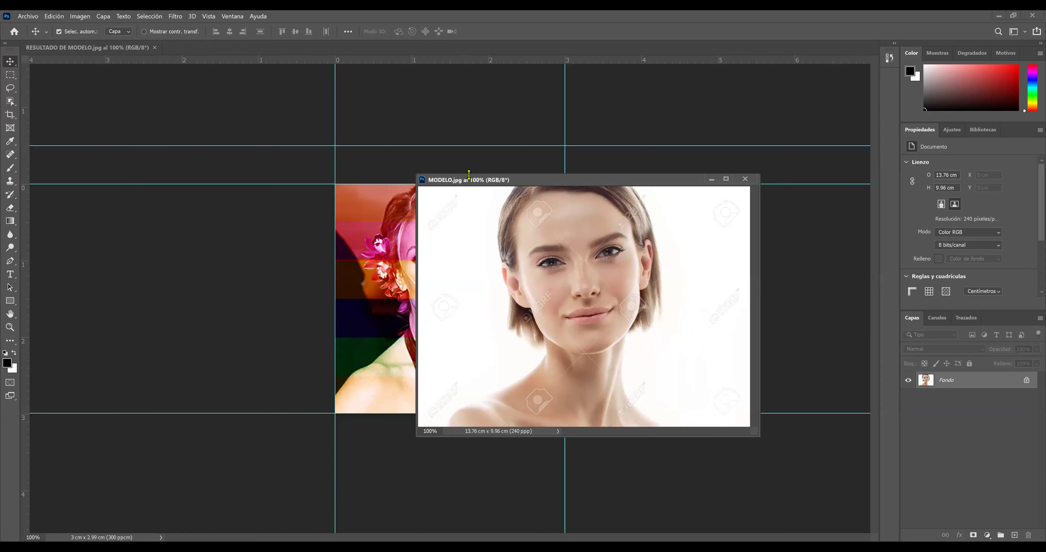
mouse_move(470, 179)
left_mouse_down()
mouse_move(564, 175)
mouse_move(674, 148)
left_mouse_up()
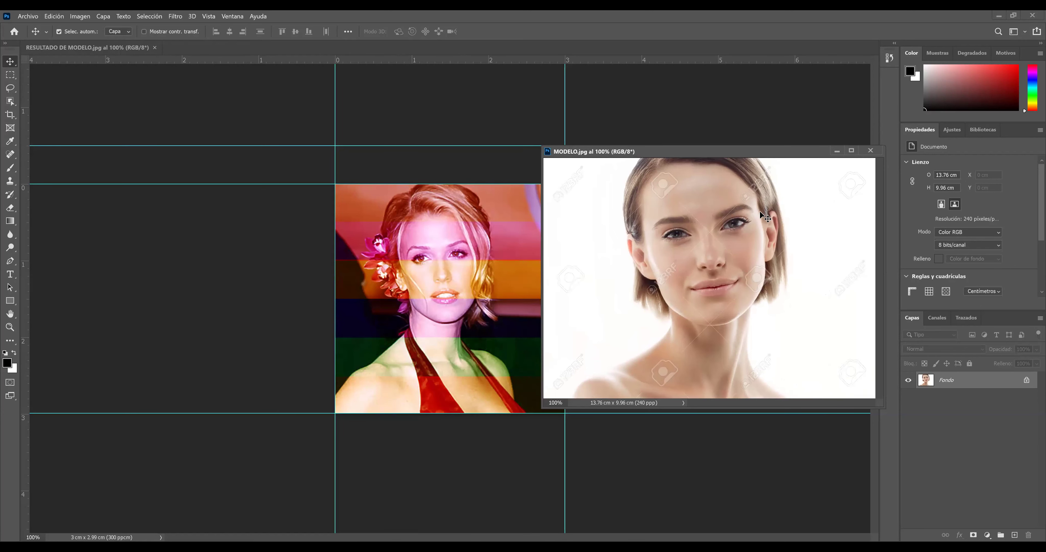
mouse_move(736, 229)
left_mouse_down()
mouse_move(690, 245)
mouse_move(520, 248)
left_mouse_up()
left_click_drag(472, 235, 411, 216)
left_click_drag(354, 193, 332, 198)
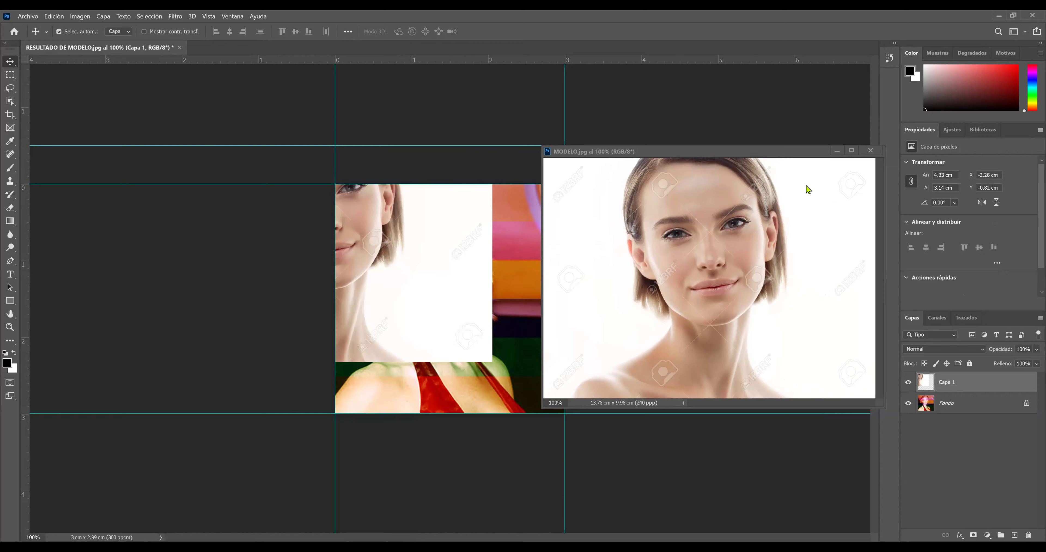
left_click(870, 150)
left_click_drag(421, 277, 539, 338)
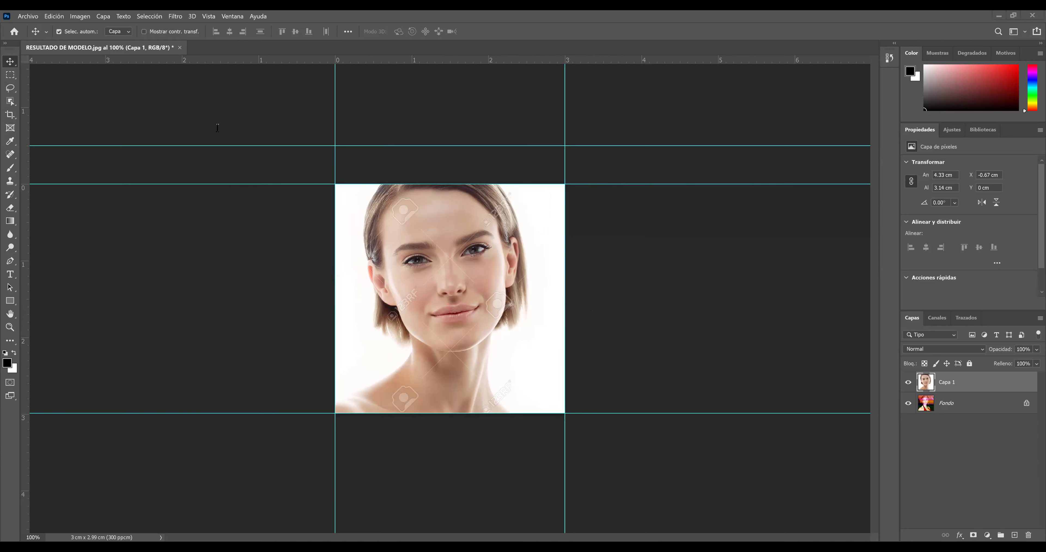
Type the note 'ATAJO PARA SELECCIONAR LA IMAGEN, CONTROL + T -- SELECCION LIBRE' above-left of the photo.
left_click(136, 116)
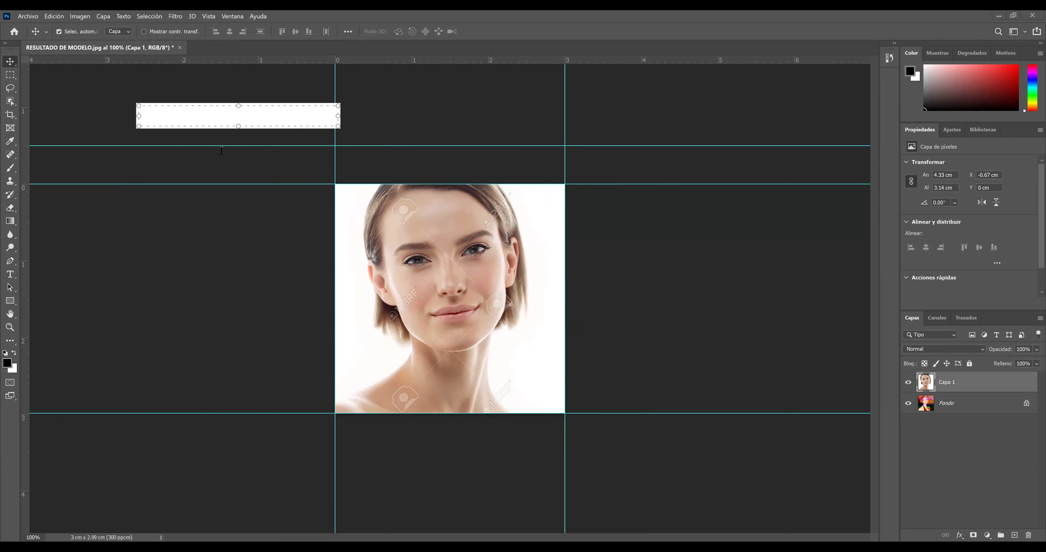
type("ATA")
type("JO PARA SE")
type("LECCIONAR ")
type("LA ")
type("IMAGEN")
type(", CONTROL")
type(" +")
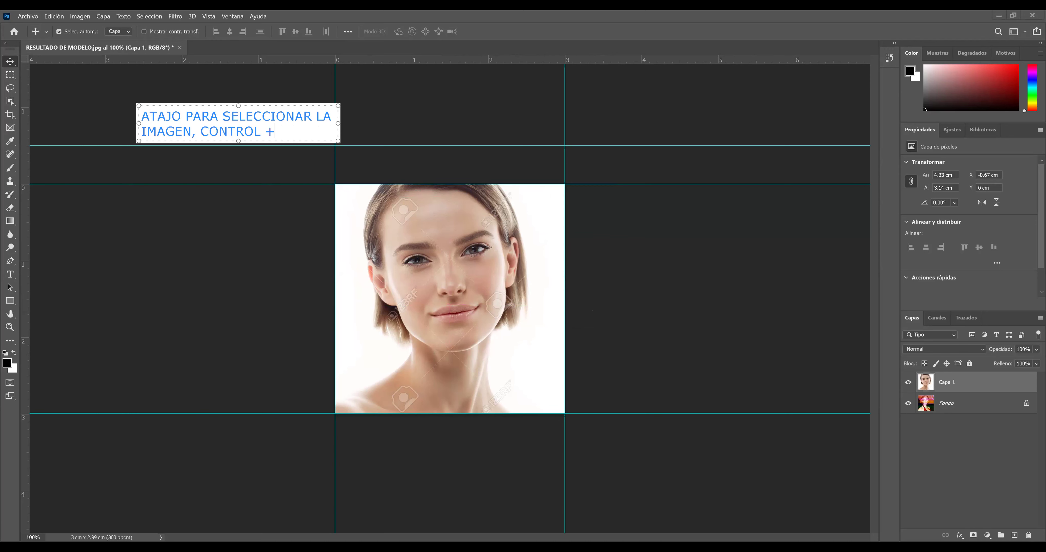
type(" T ")
type("--")
type(" SEL")
type("ECCION LIBE")
key("BackSpace")
type("RE ...")
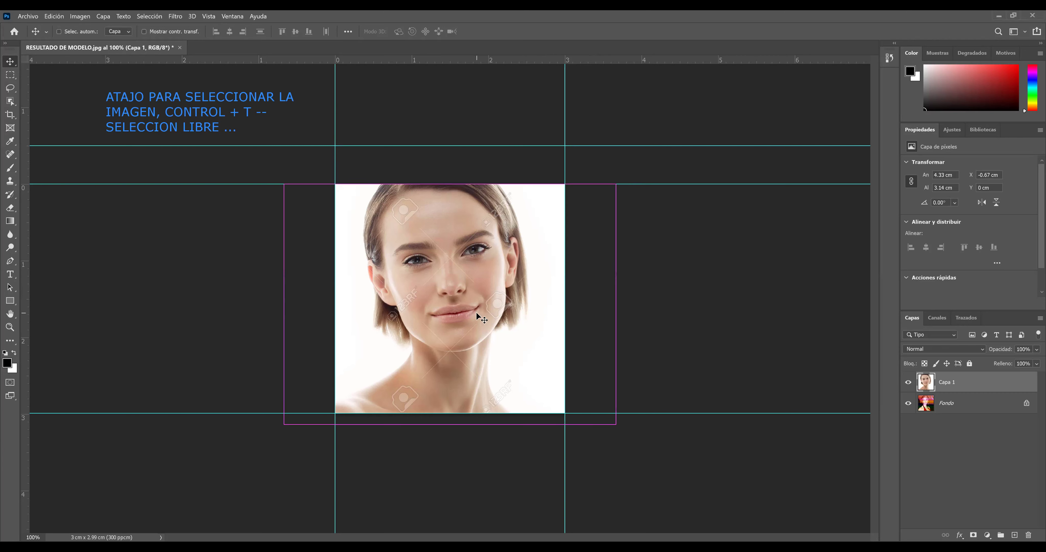
Free-transform Capa 1 to 97.37% to fill the guide square, nudge it up, and commit.
key("ctrl+t")
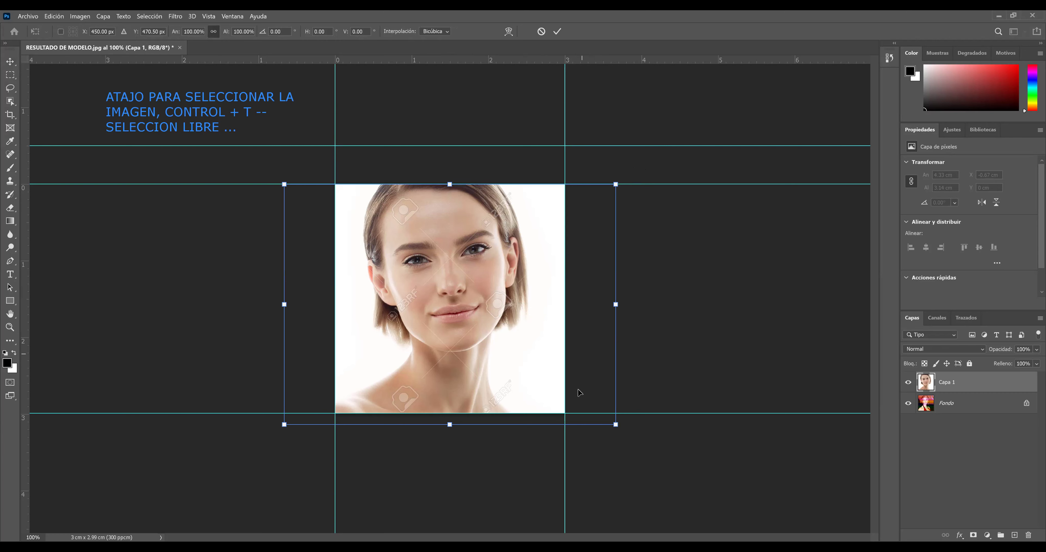
left_click_drag(615, 424, 597, 425)
left_click_drag(597, 424, 597, 425)
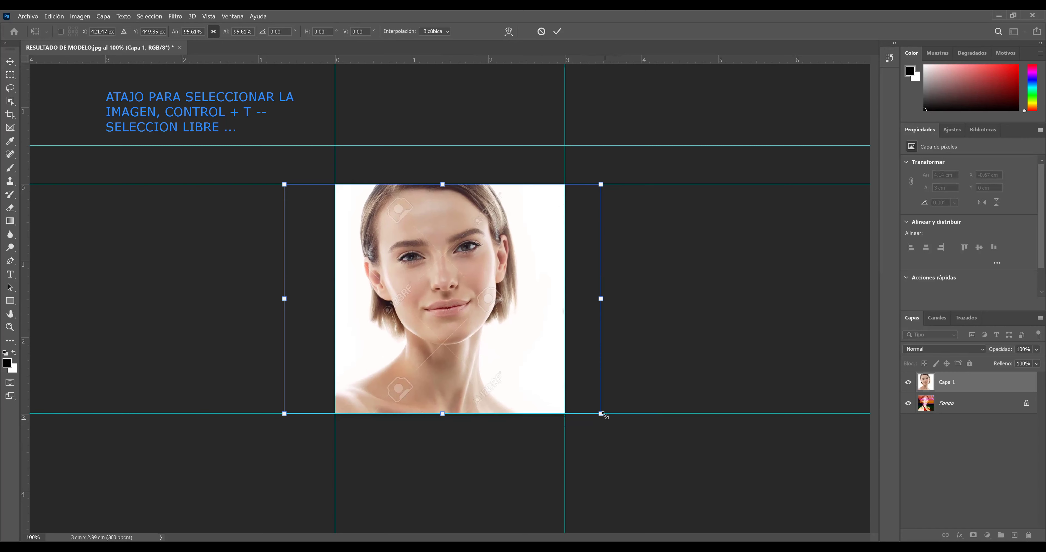
left_click_drag(602, 414, 607, 418)
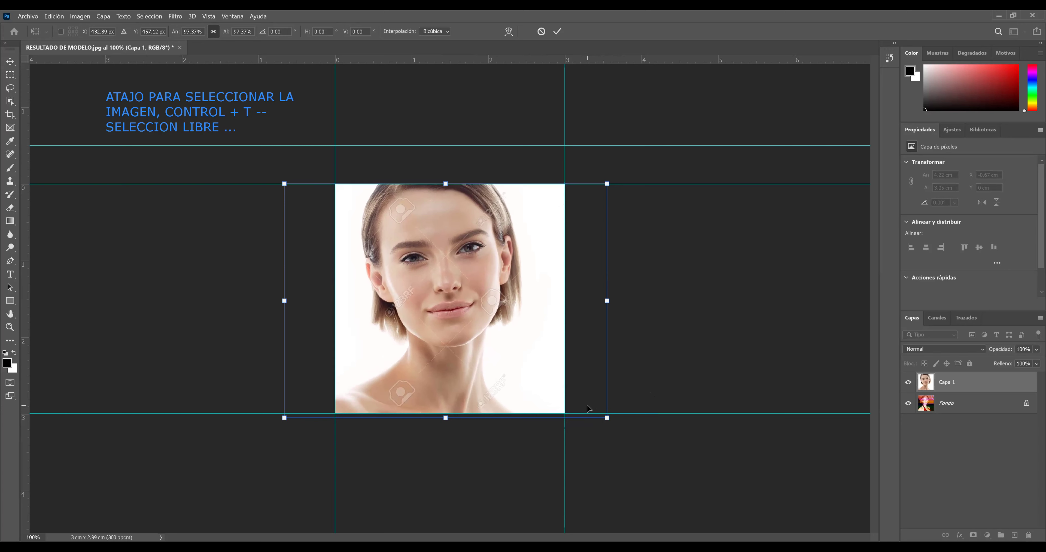
key("Up")
key("Up")
key("Up")
key("Up")
key("Up")
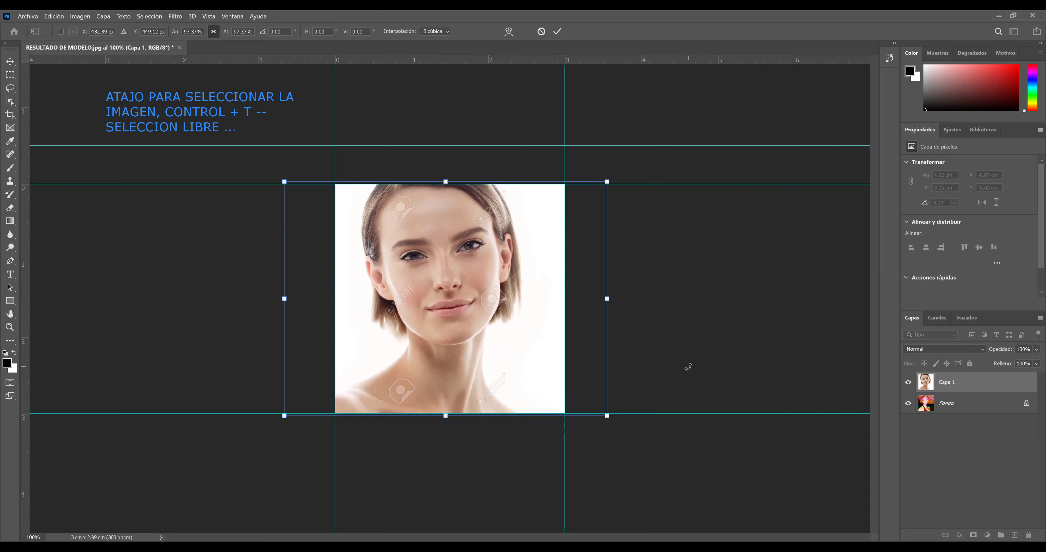
key("Return")
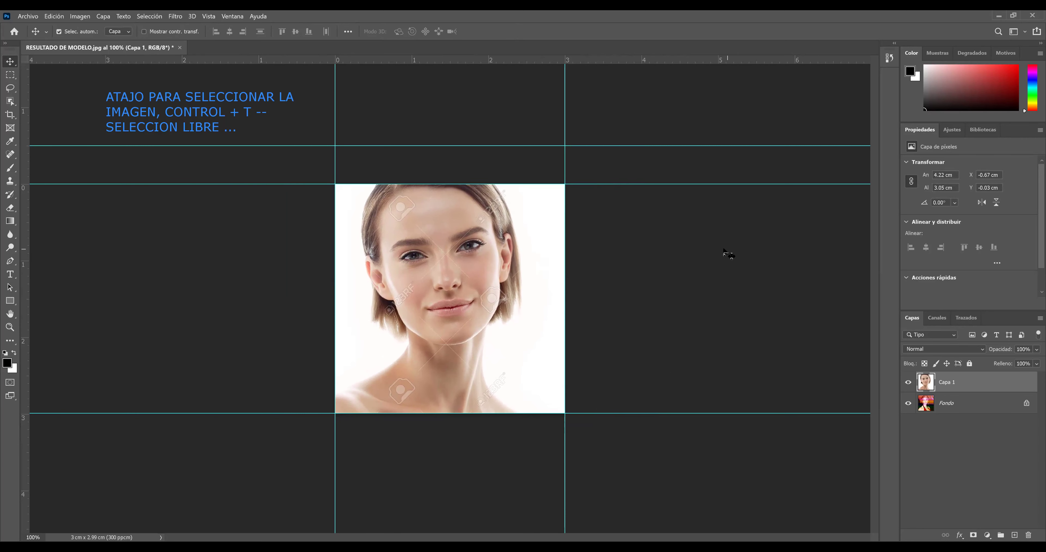
Save as MODELO.psd in CLASE_2 on the computer, replacing the existing file.
left_click(31, 16)
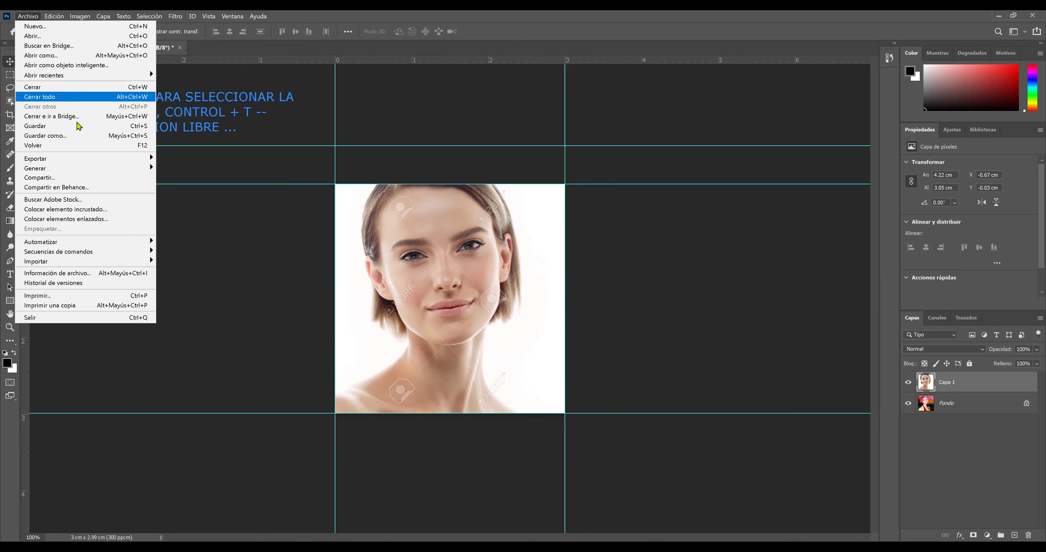
left_click(86, 137)
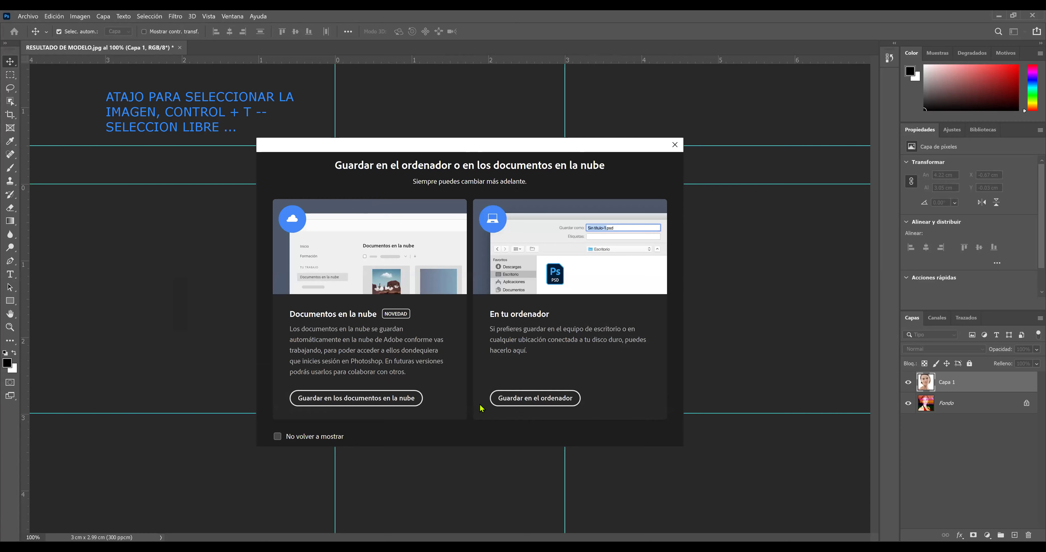
left_click(514, 399)
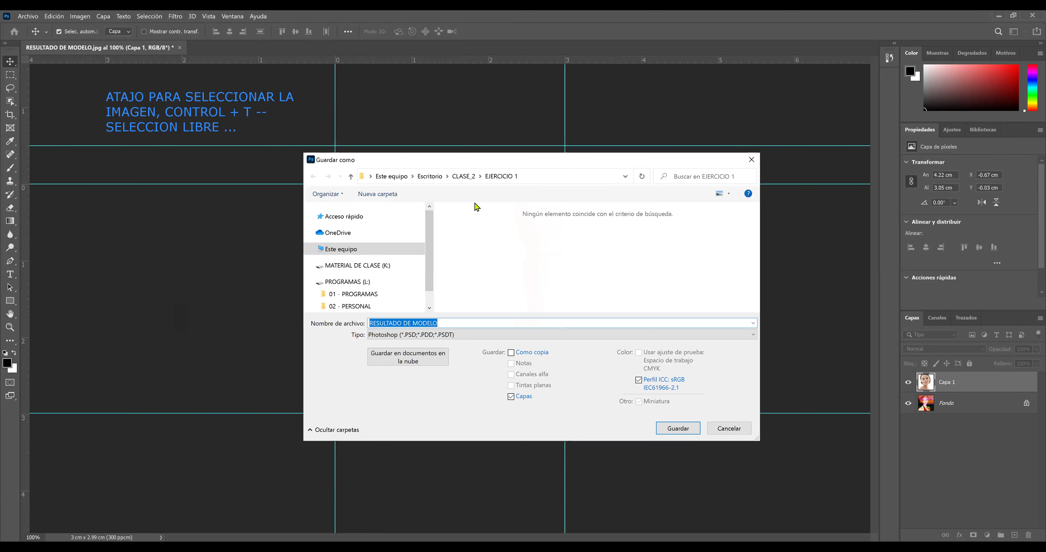
left_click(464, 176)
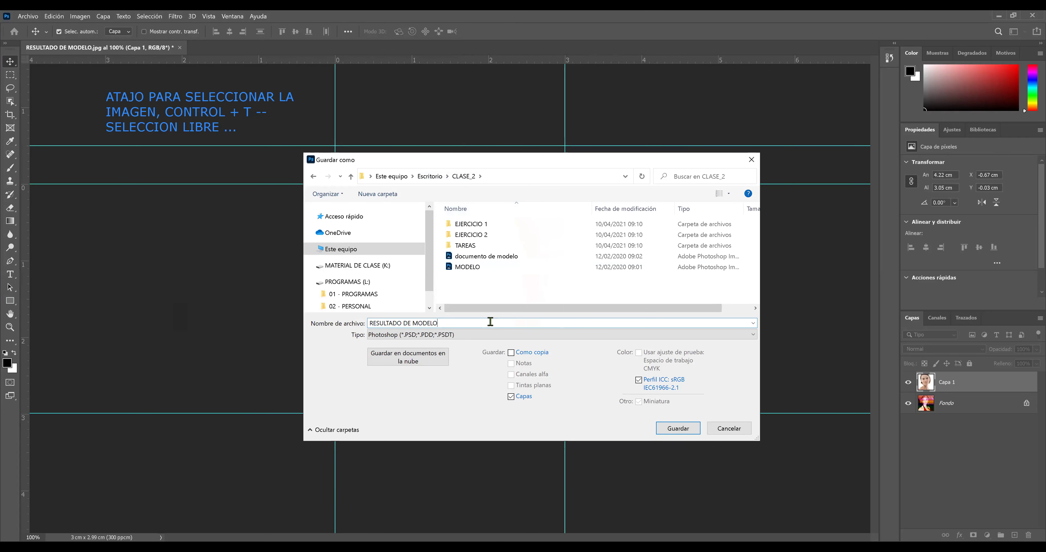
left_click(472, 271)
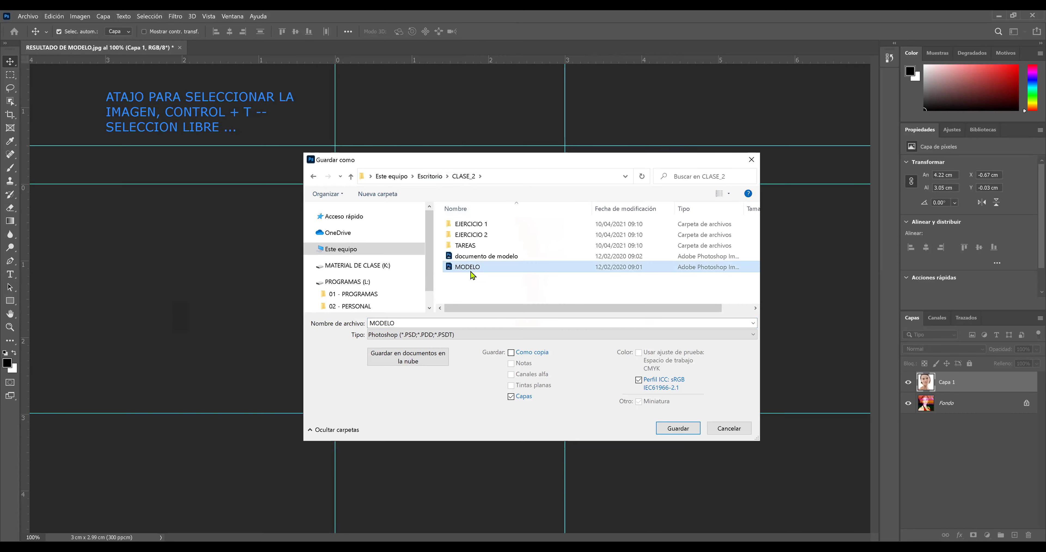
left_click(674, 429)
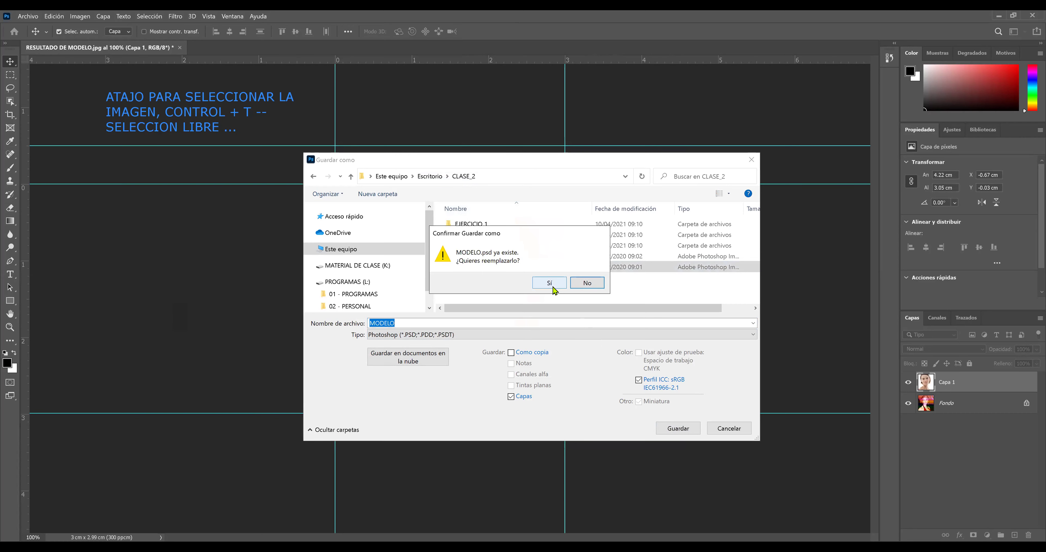
left_click(550, 284)
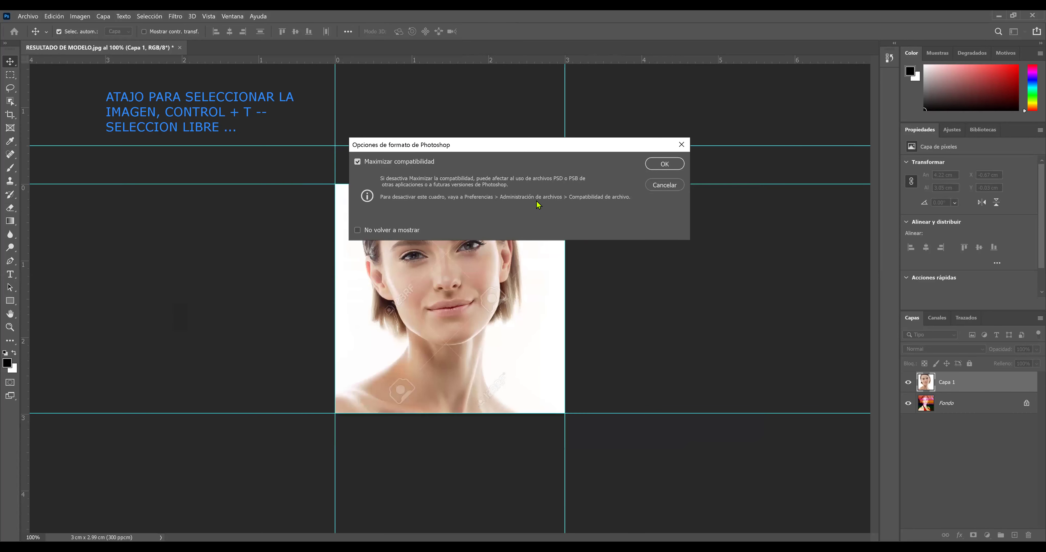
left_click(657, 167)
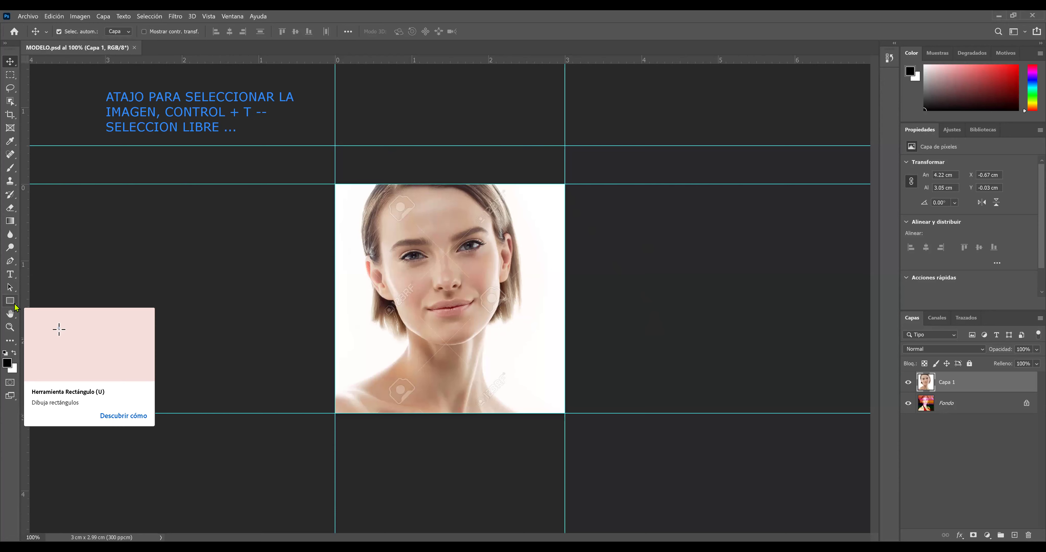
Draw a 3 × 0.5 cm rectangle from the top-left guide intersection with the Rectangle tool.
left_click(15, 304)
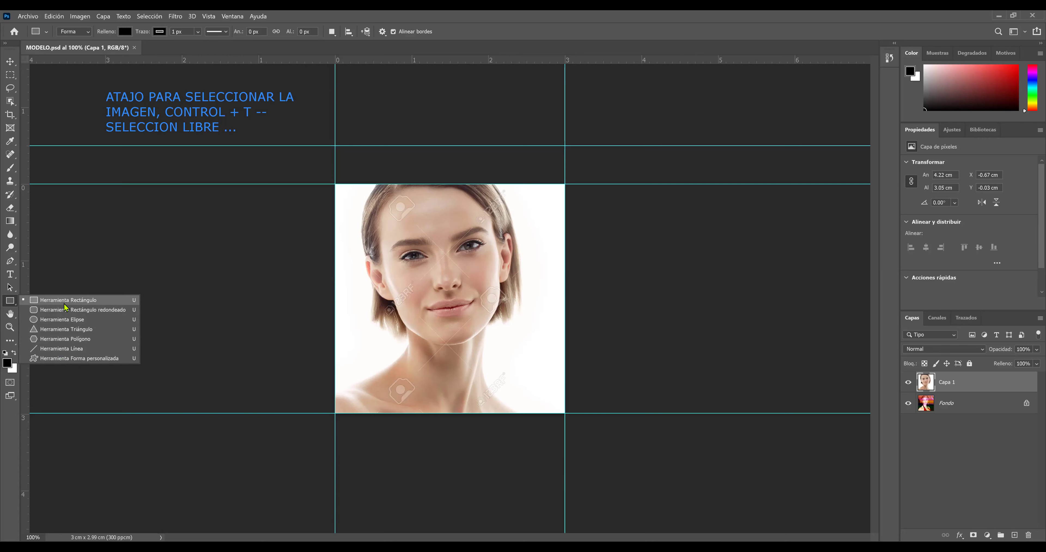
left_click(252, 206)
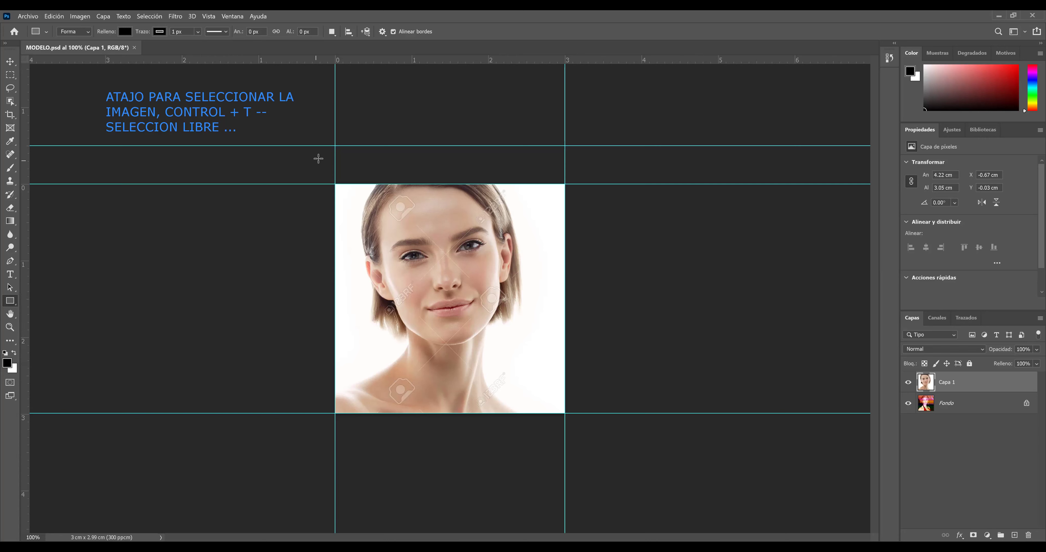
mouse_move(335, 145)
left_mouse_down()
mouse_move(551, 171)
mouse_move(565, 182)
left_mouse_up()
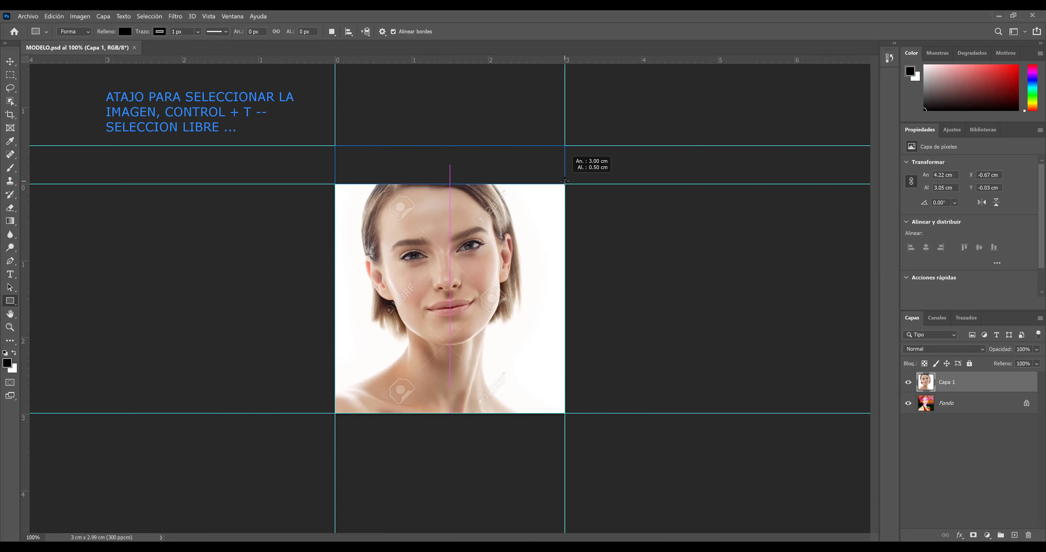
left_click_drag(564, 182, 564, 182)
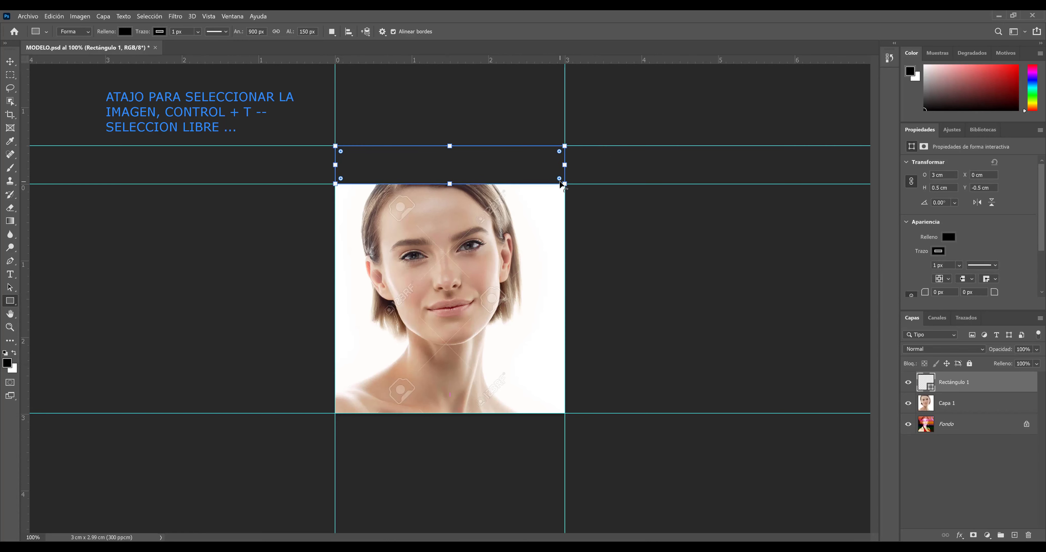
left_click(10, 62)
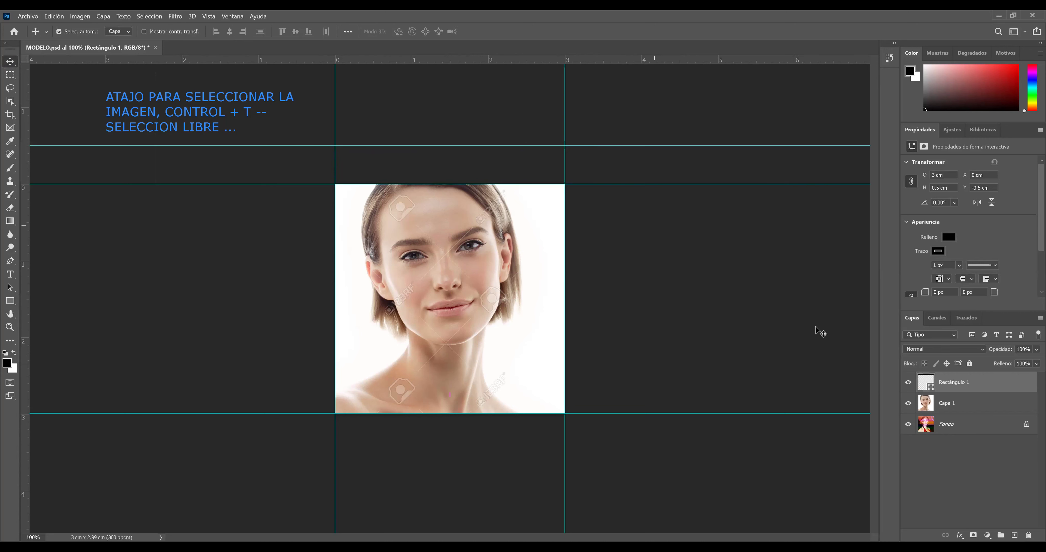
left_click(500, 175)
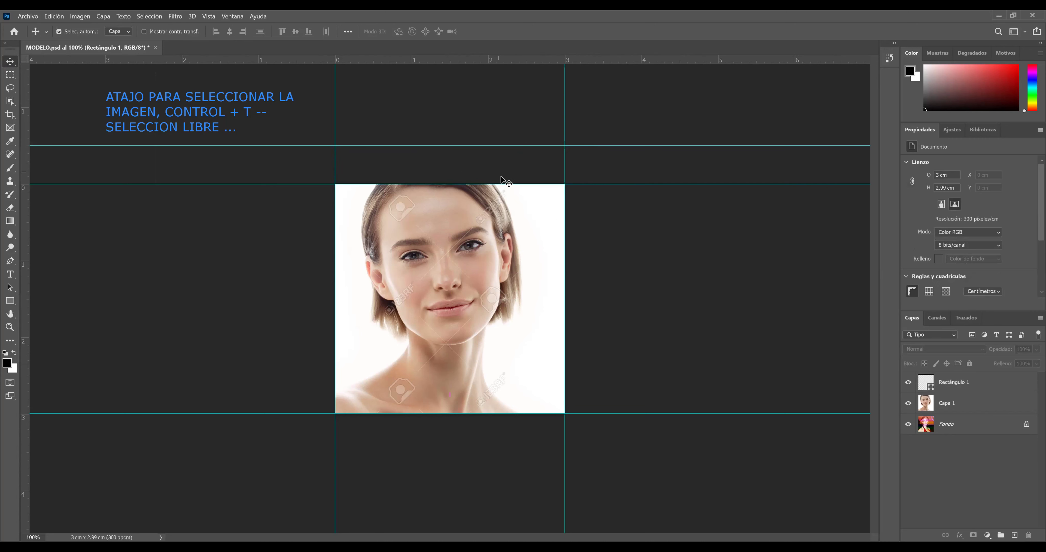
left_click(974, 386)
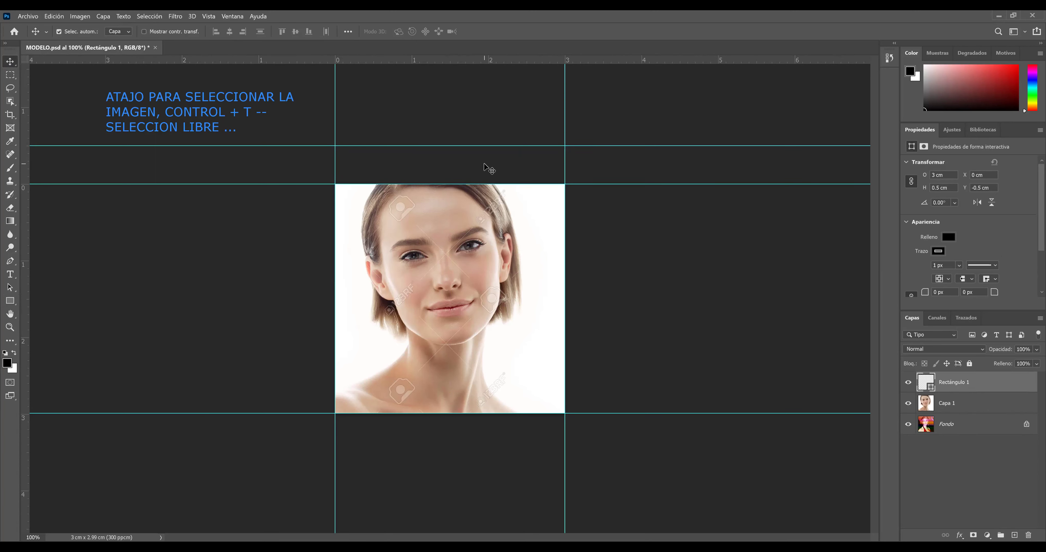
left_click_drag(486, 178, 502, 174)
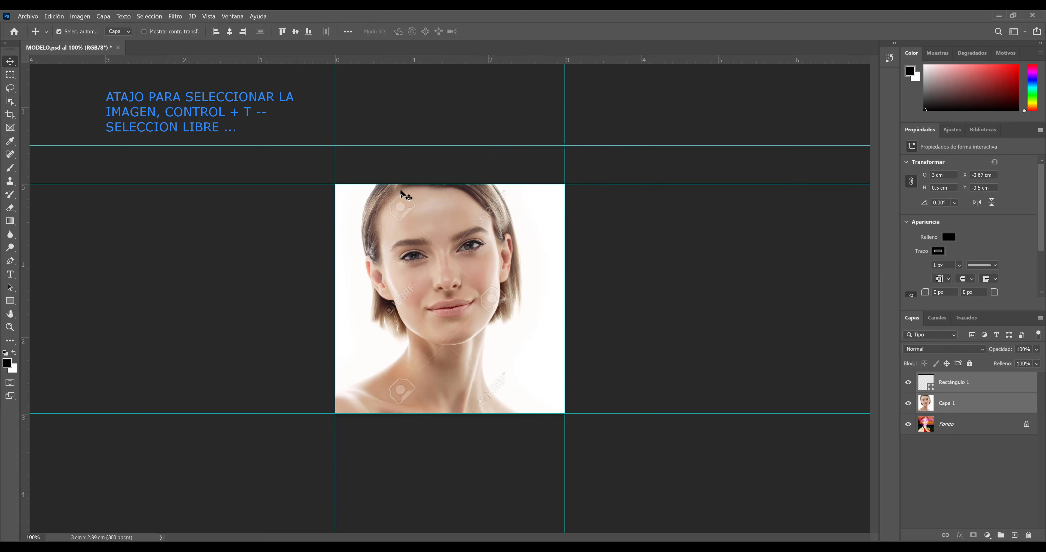
left_click(970, 386)
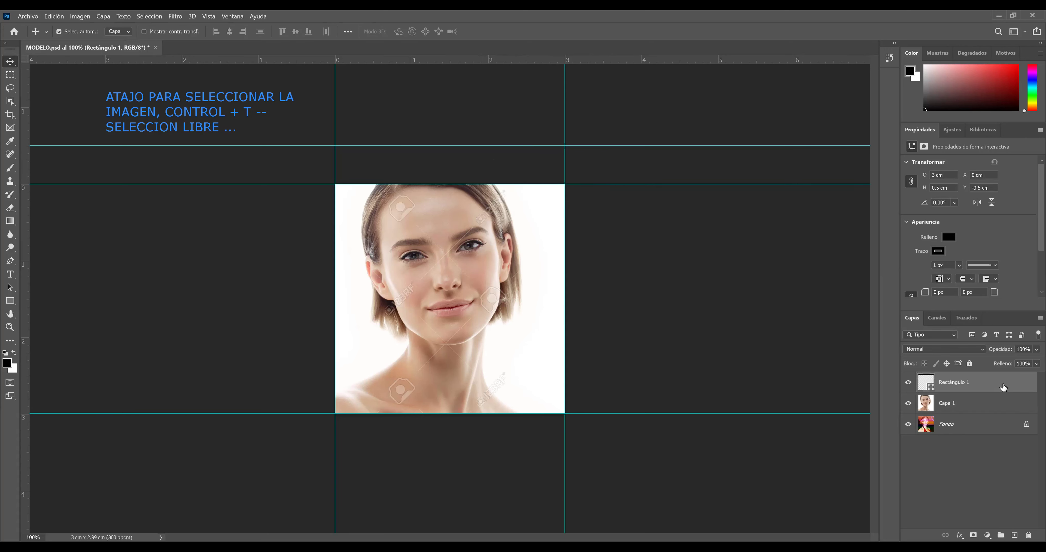
left_click_drag(508, 157, 586, 235)
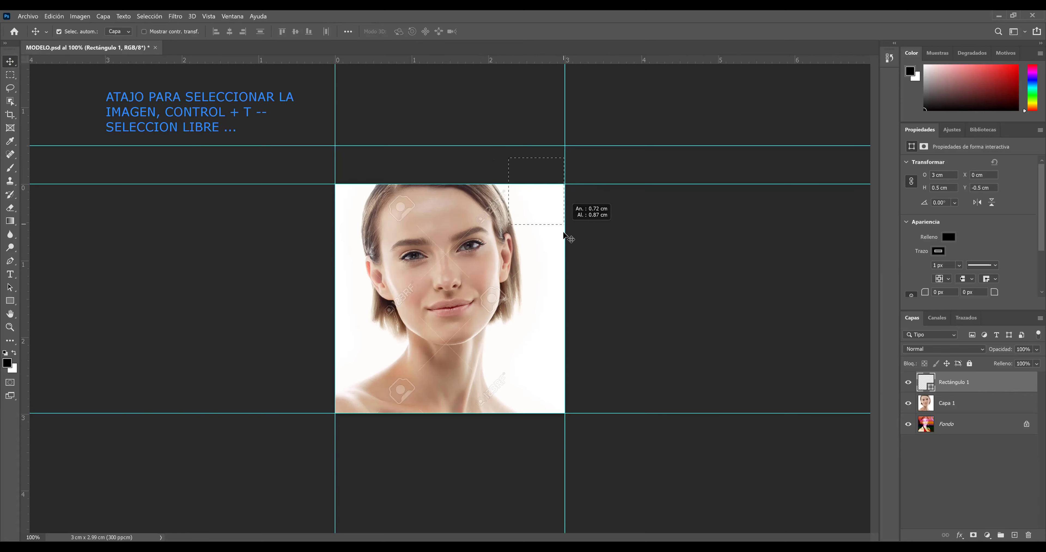
left_click(971, 386)
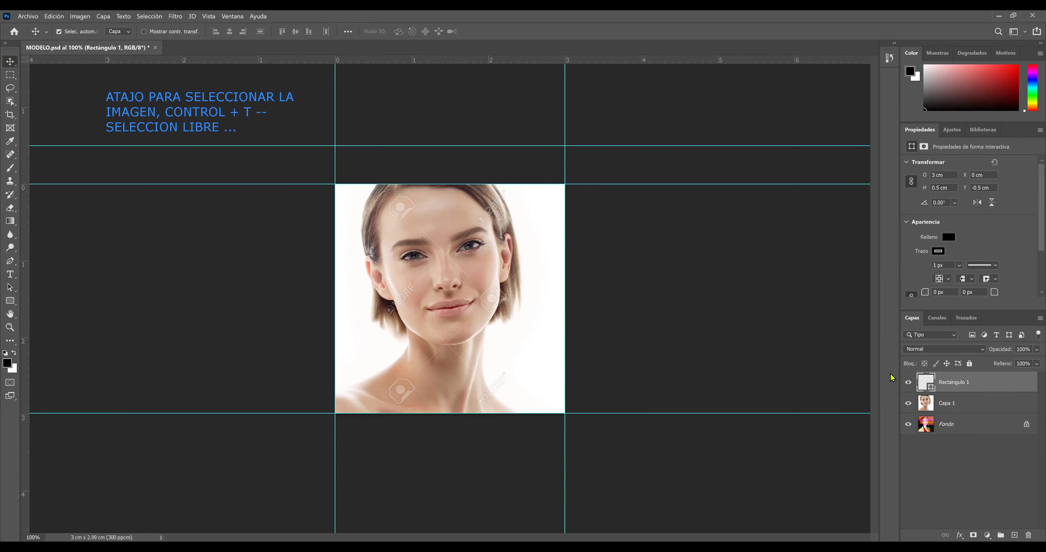
Set Rectángulo 1's fill to 850f0f in the Color Picker, then deselect all layers.
double_click(930, 386)
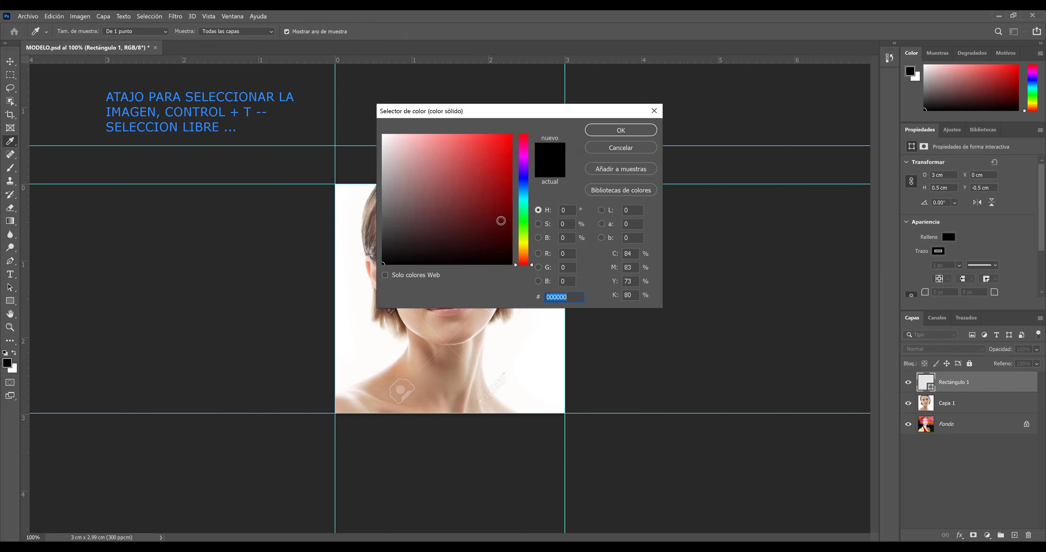
left_click(498, 197)
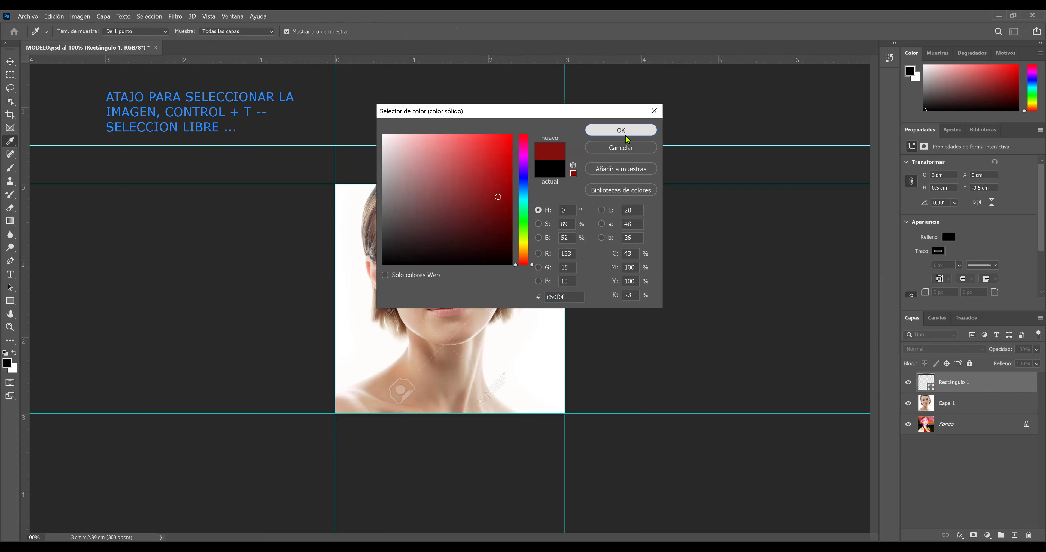
left_click(625, 135)
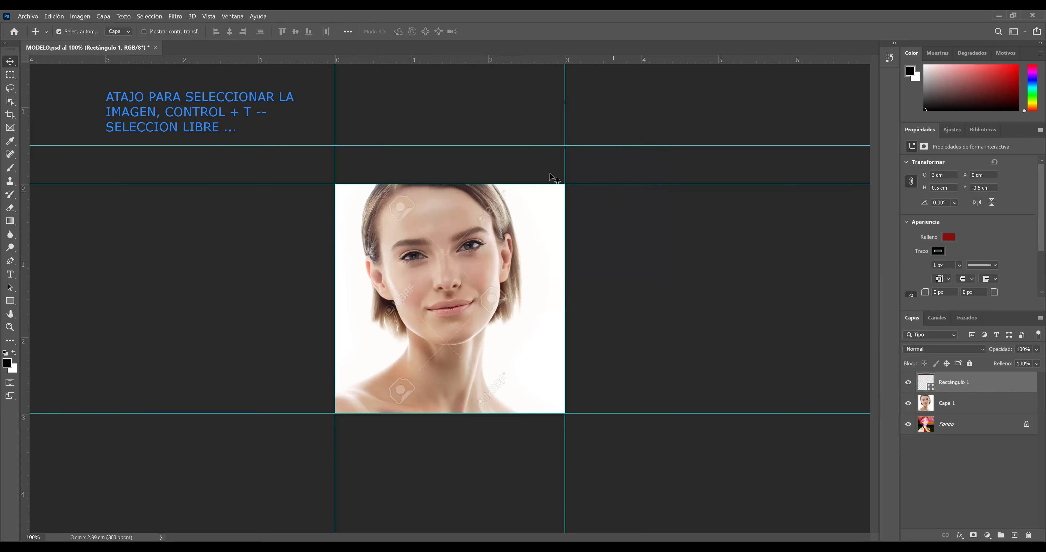
left_click(365, 142)
left_click_drag(317, 134, 629, 188)
left_click(725, 295)
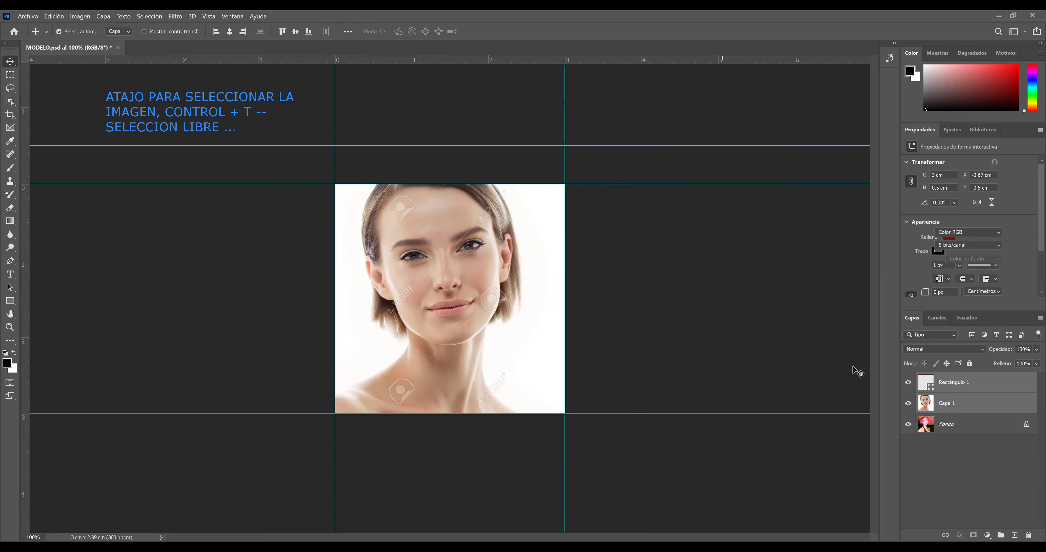
Hide the Capa 1 portrait and Fondo background layers.
left_click(908, 402)
left_click(909, 428)
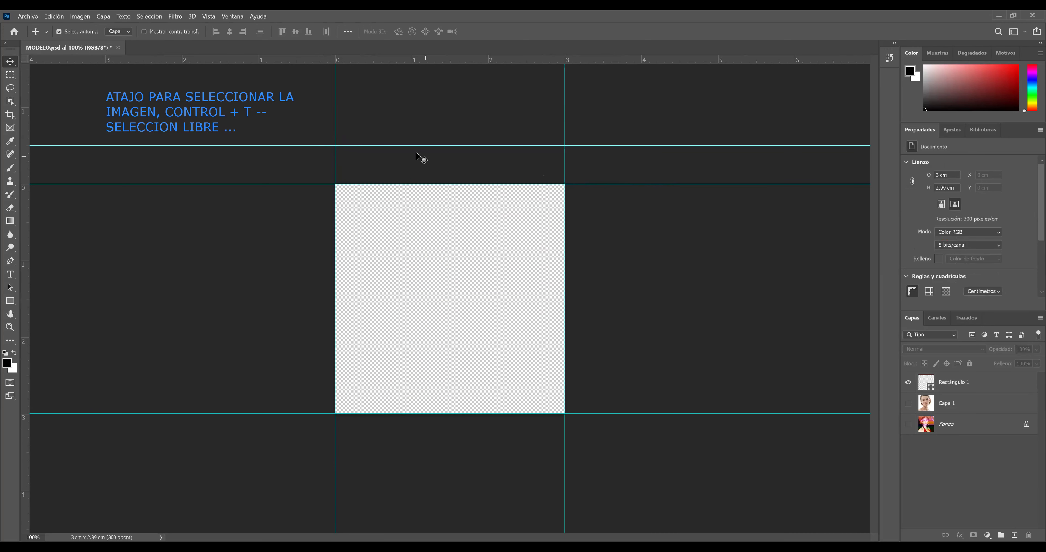
mouse_move(365, 149)
left_mouse_down()
mouse_move(423, 181)
mouse_move(635, 192)
left_mouse_up()
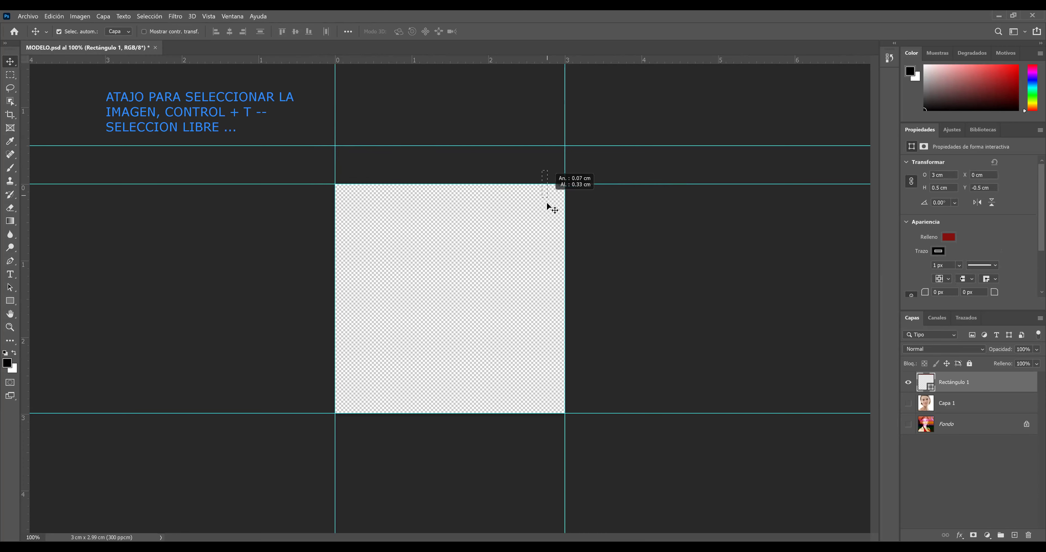
left_click(560, 172)
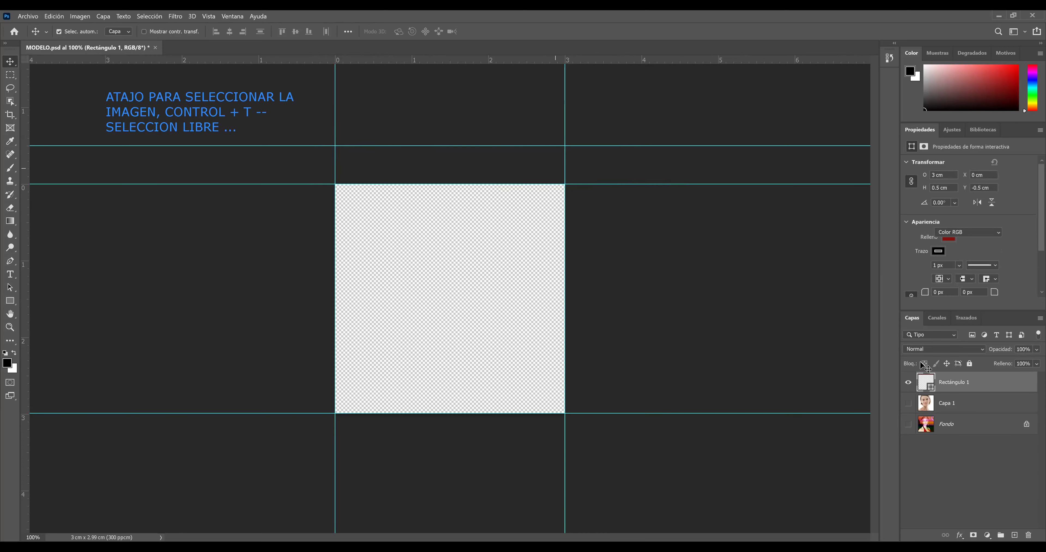
Clear the canvas selection and delete the red Rectángulo 1 layer.
left_click(917, 385)
left_click(908, 386)
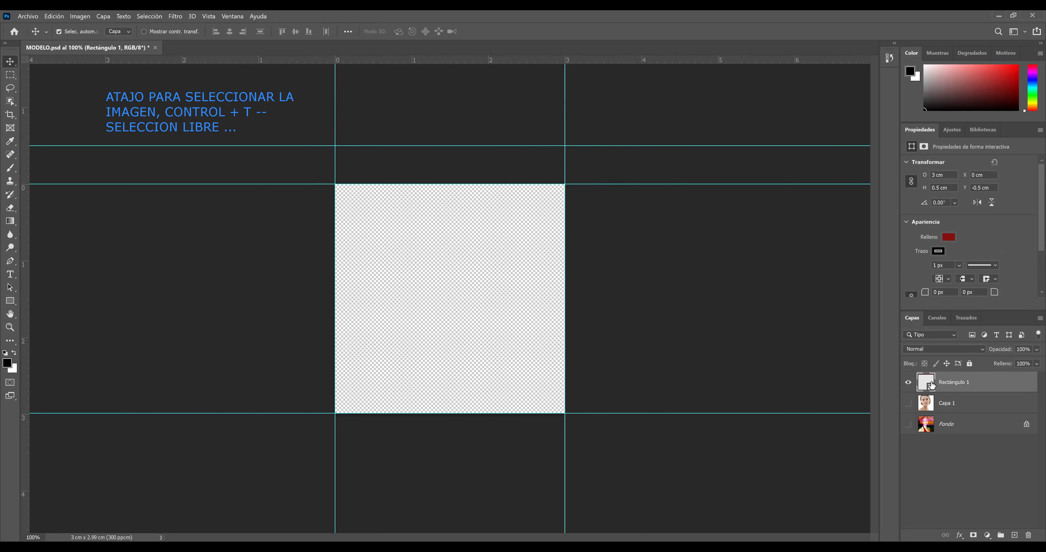
left_click_drag(554, 193, 558, 213)
left_click_drag(314, 137, 611, 201)
key("ctrl+a")
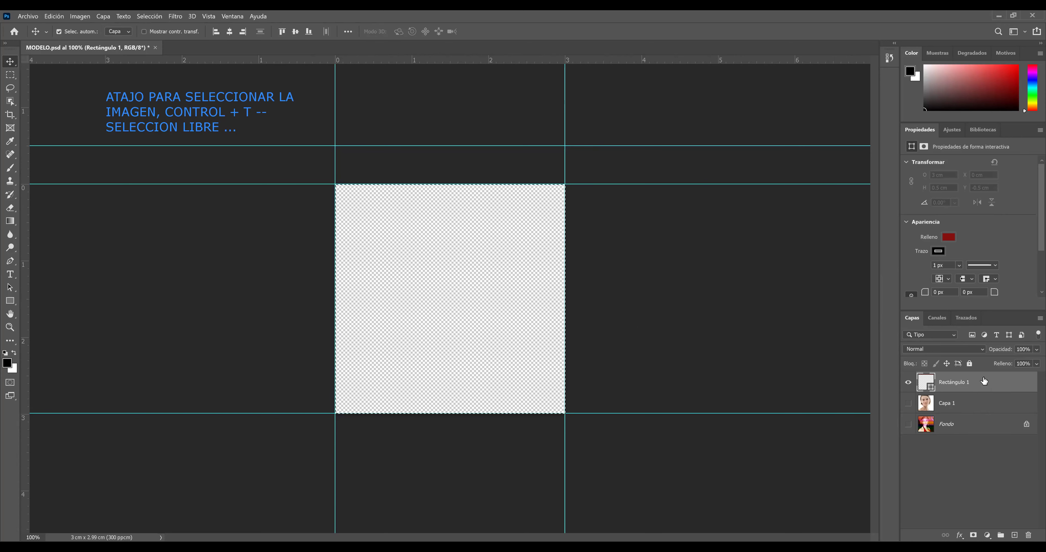
key("ctrl+d")
left_click_drag(983, 380, 1028, 536)
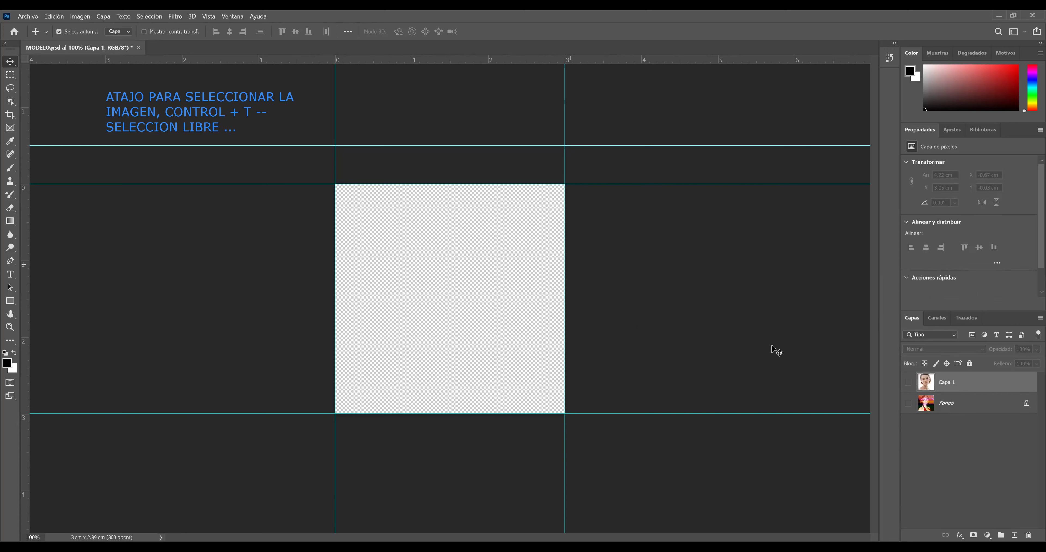
Show Capa 1 and draw a black 3 × 0.46 cm Rectángulo 1 band along the image's top edge.
left_click(908, 384)
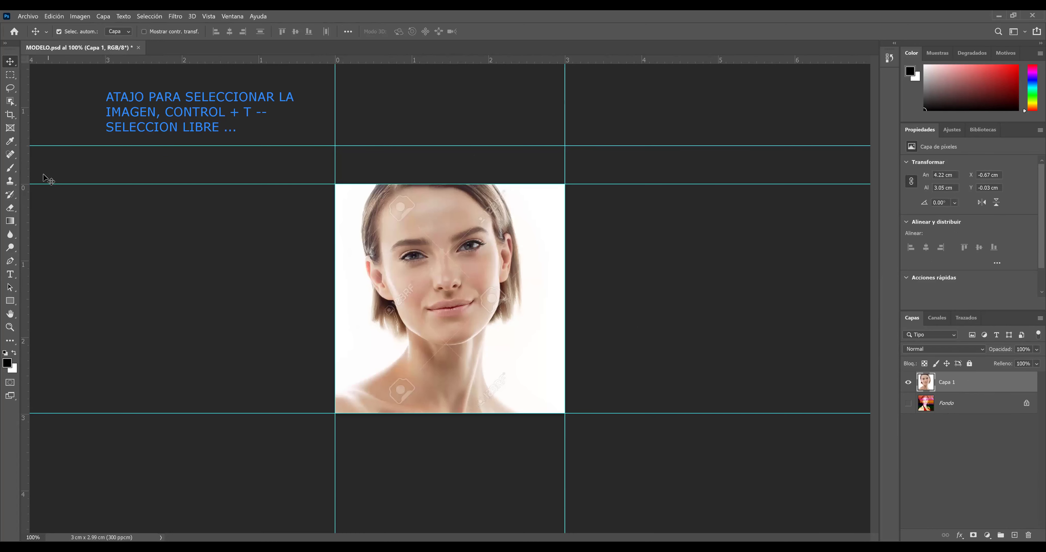
left_click(10, 301)
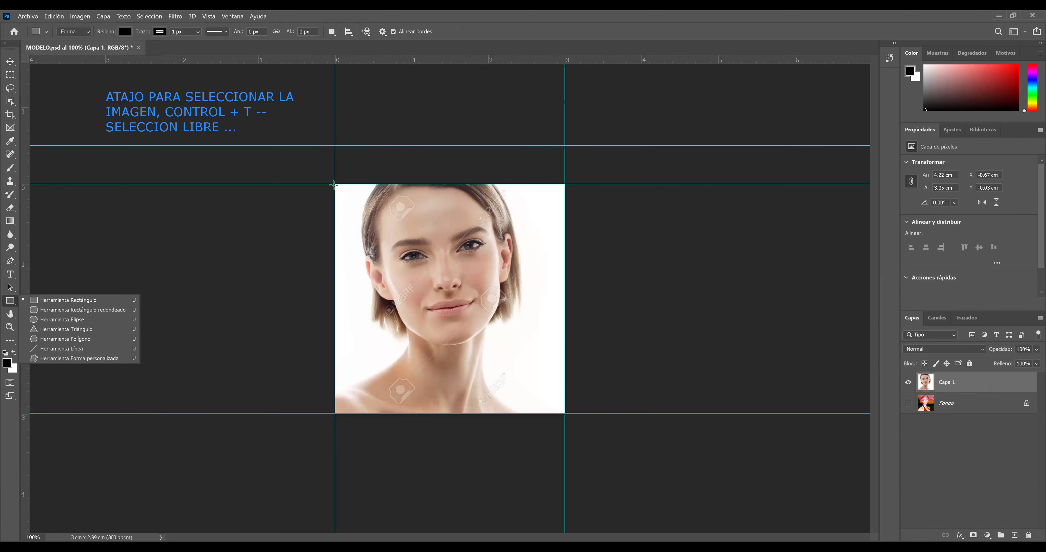
left_click_drag(332, 184, 561, 218)
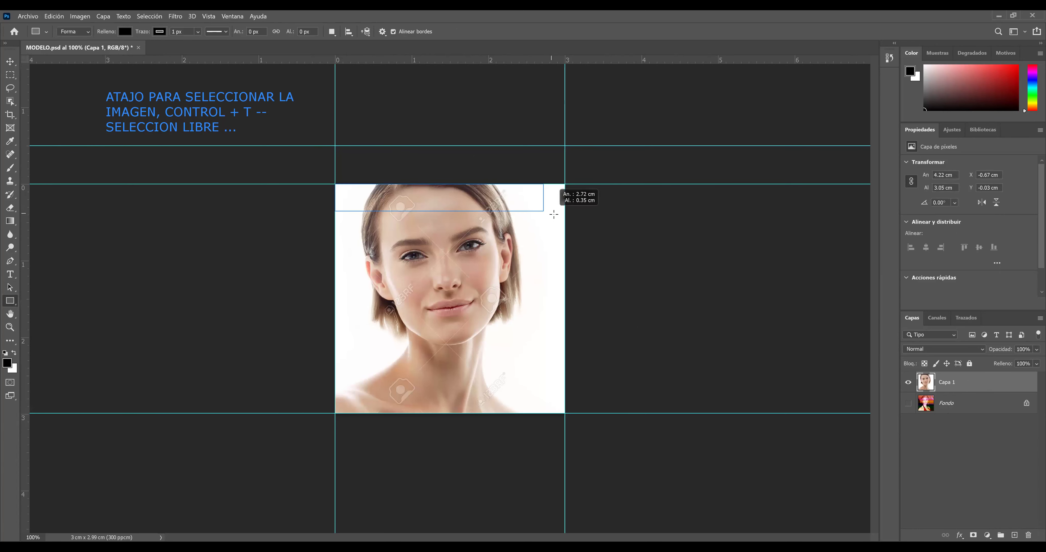
left_click_drag(561, 218, 564, 219)
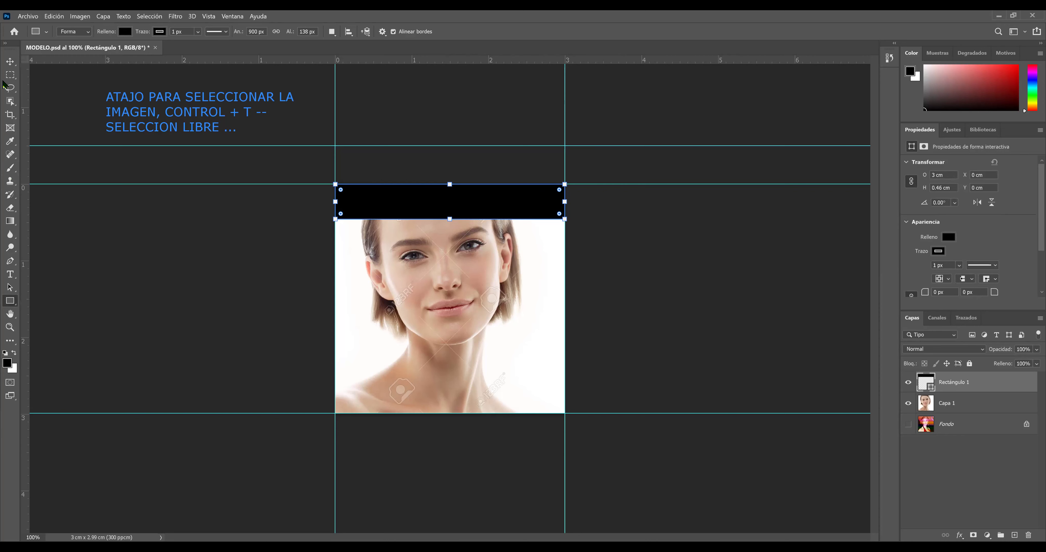
left_click(10, 62)
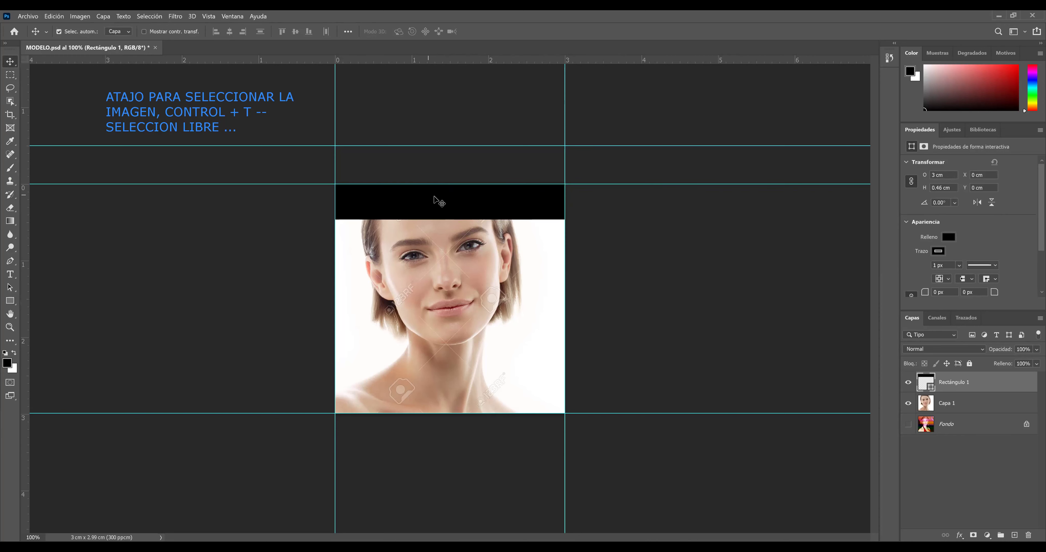
Reposition the black band near the top edge of the image.
mouse_move(471, 203)
left_mouse_down()
mouse_move(471, 144)
mouse_move(462, 270)
mouse_move(473, 258)
mouse_move(468, 225)
left_mouse_up()
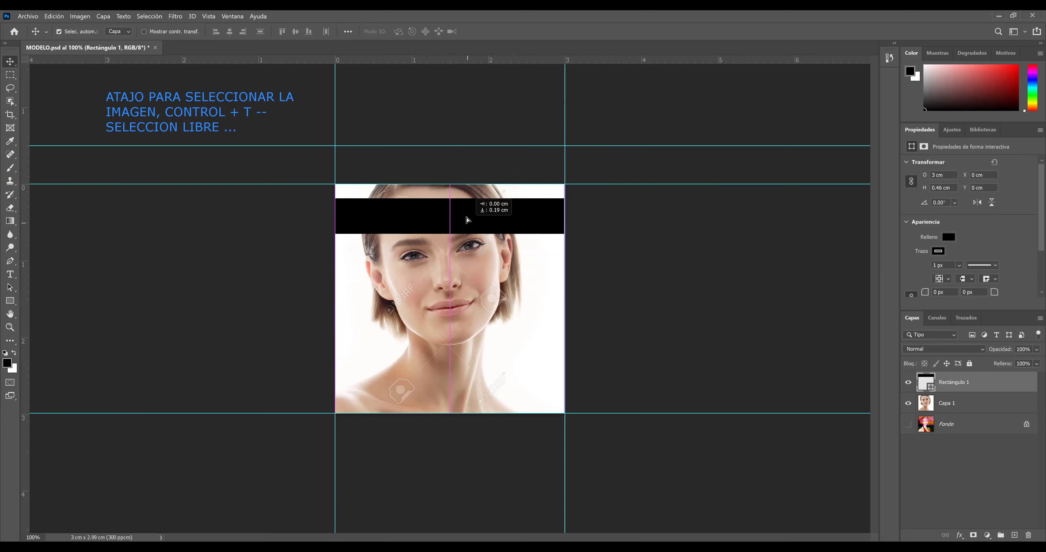
mouse_move(468, 221)
left_mouse_down()
mouse_move(461, 164)
mouse_move(465, 229)
left_mouse_up()
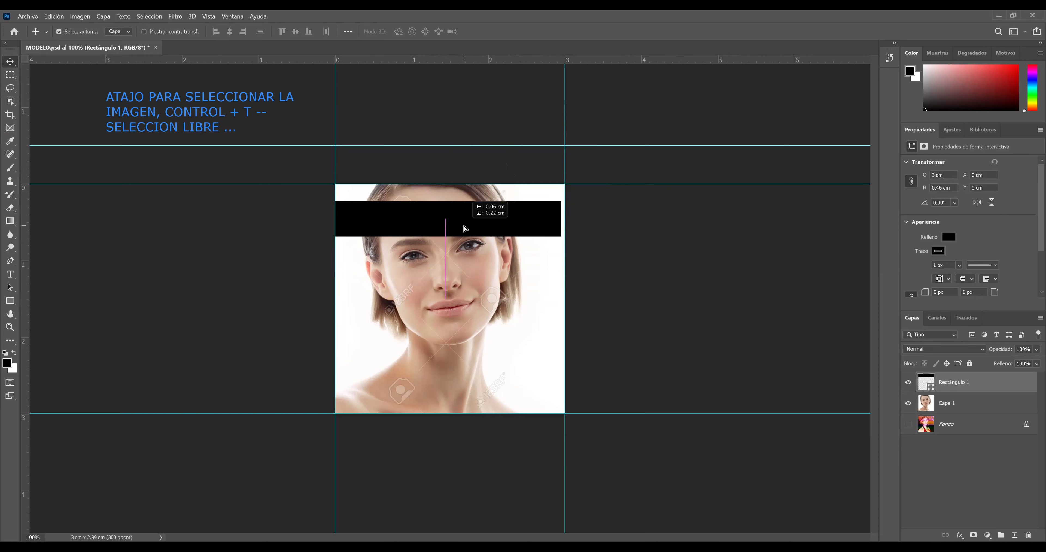
left_click_drag(465, 228, 471, 223)
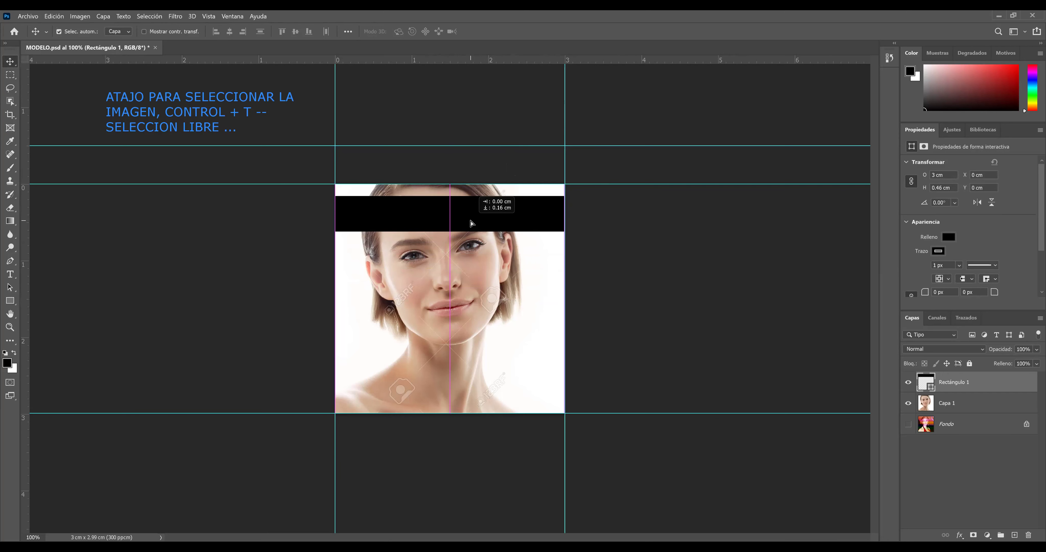
left_click_drag(471, 222, 471, 223)
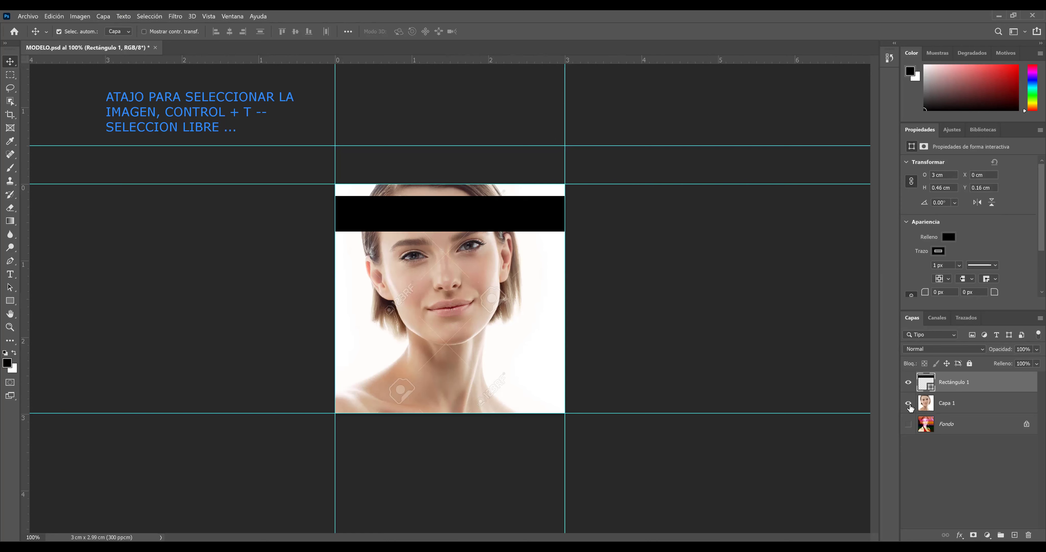
Hide the Capa 1 portrait and delete the black Rectángulo 1 band.
left_click(909, 404)
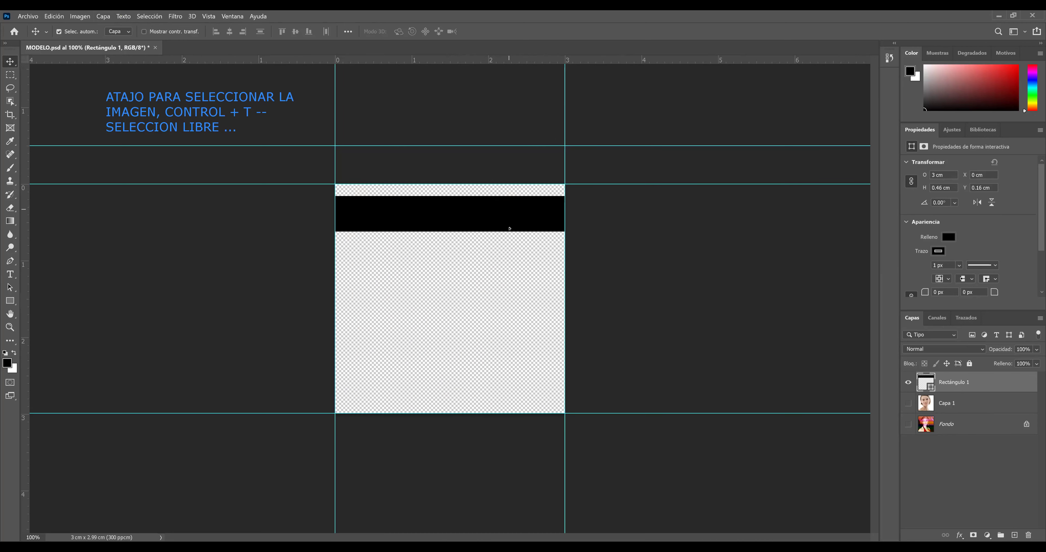
left_click_drag(509, 213, 510, 239)
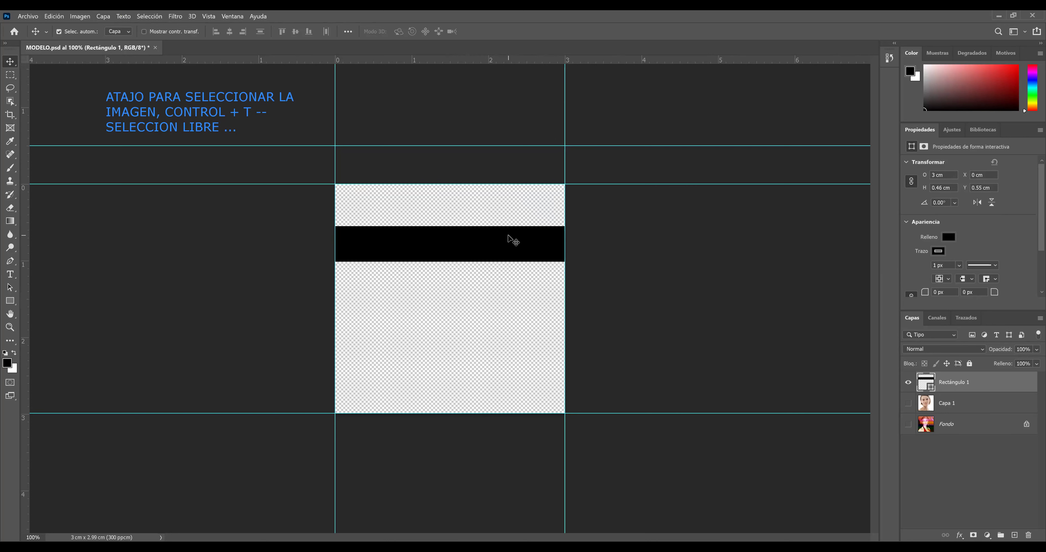
key("Delete")
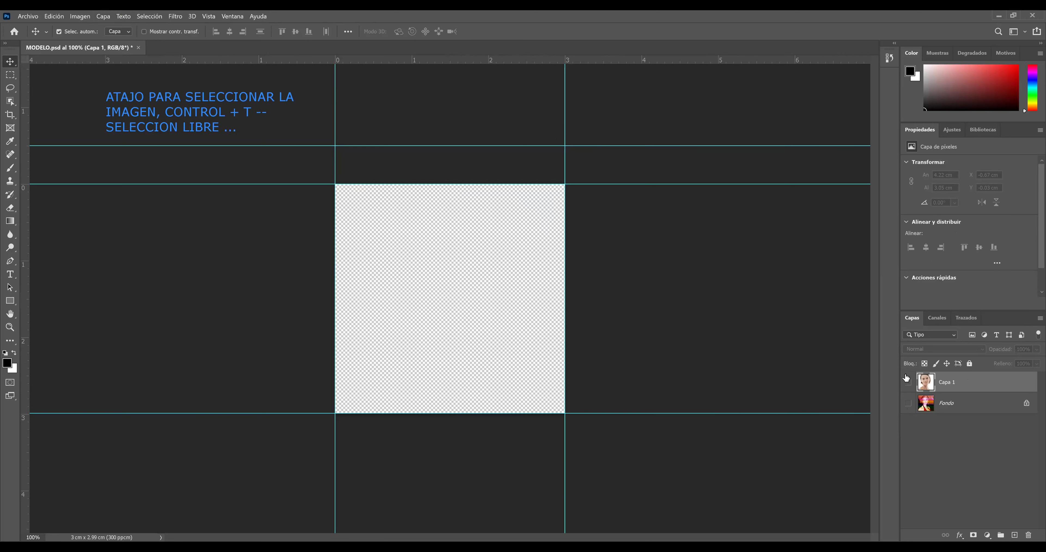
Change the canvas height to 5 cm in Imagen > Tamaño de lienzo, keeping the 3 cm width.
left_click(107, 18)
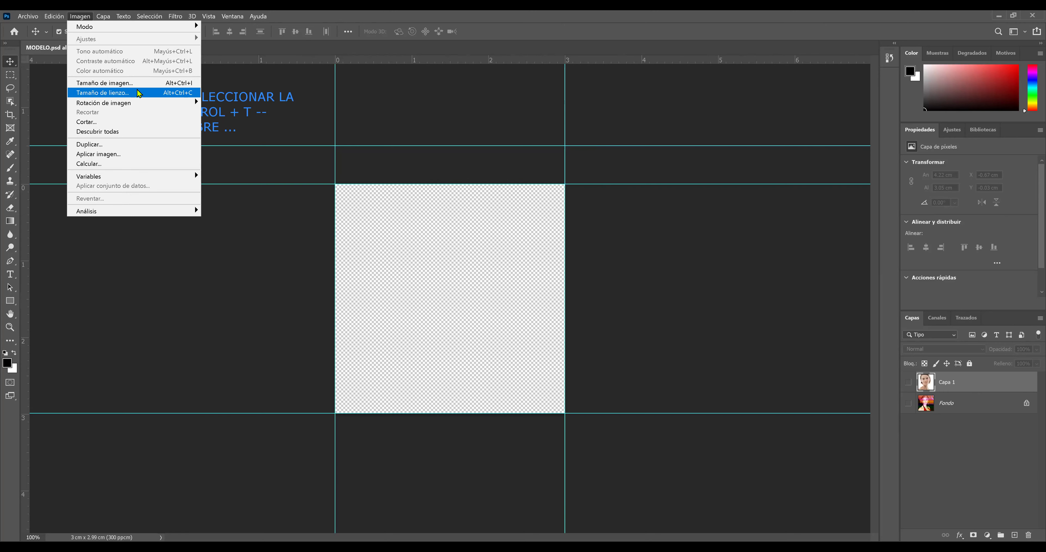
left_click(138, 92)
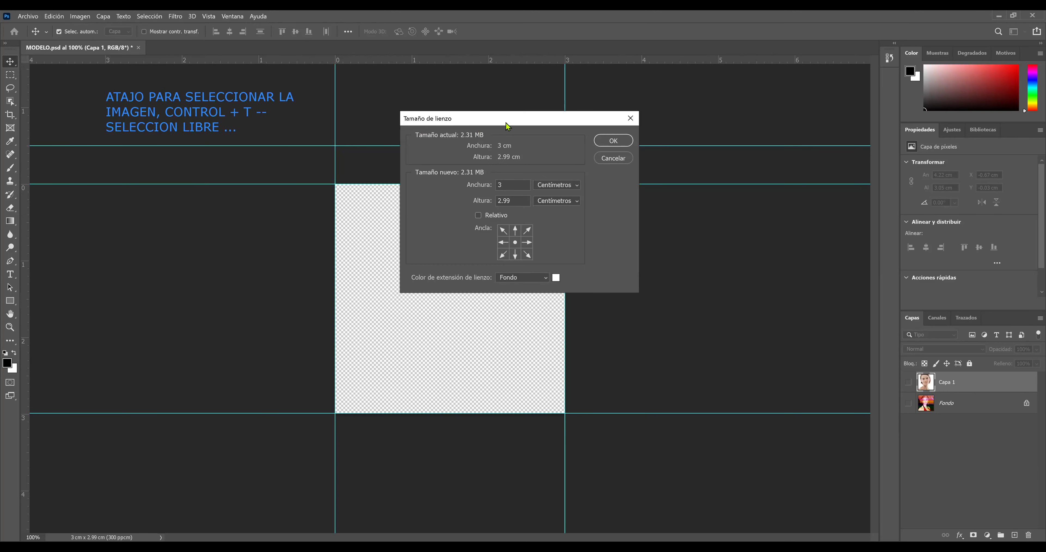
left_click_drag(521, 123, 688, 135)
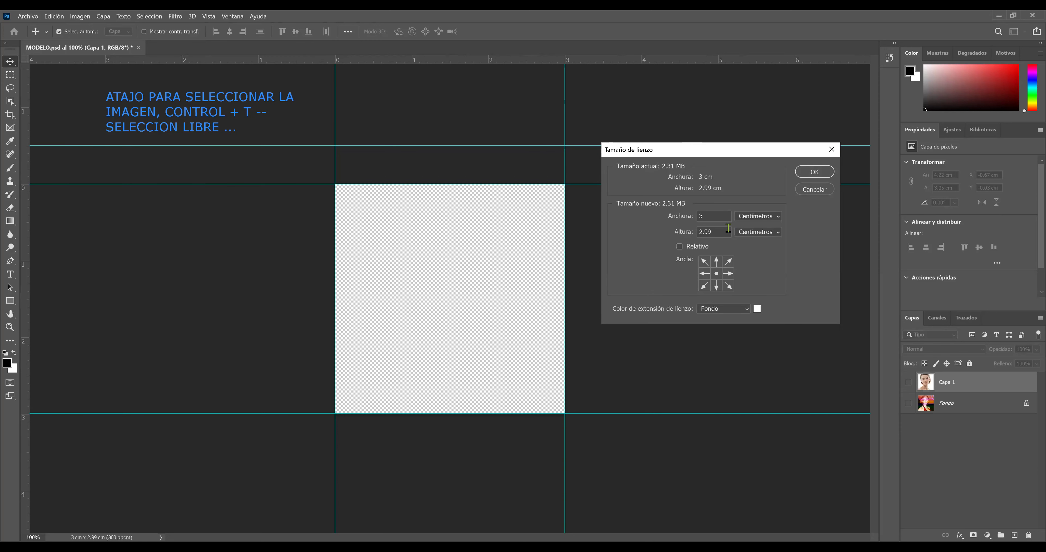
left_click_drag(727, 227, 687, 227)
type("5")
left_click(824, 171)
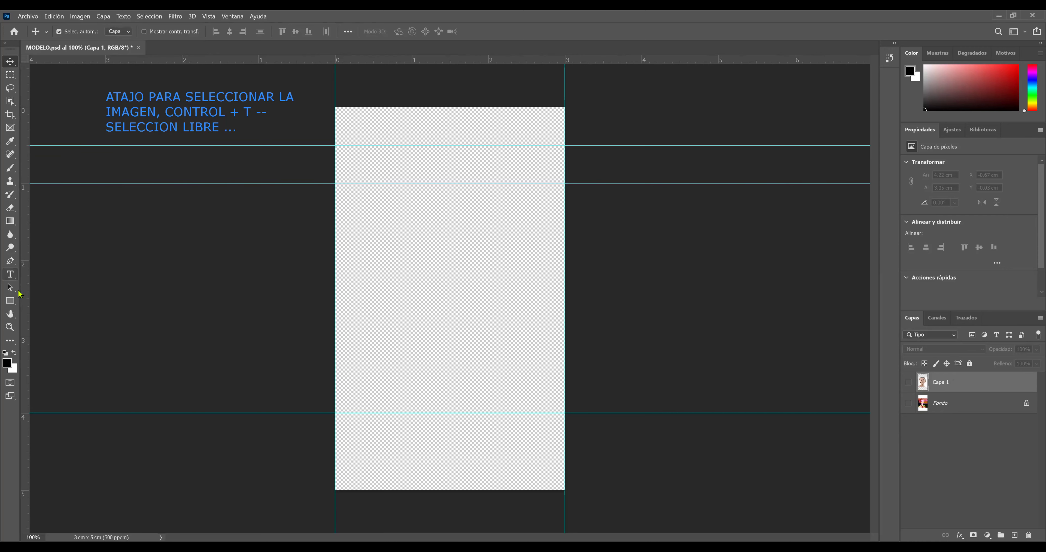
Draw a black 3 × 0.5 cm rectangle band and move it down to Y 1 cm.
left_click(11, 301)
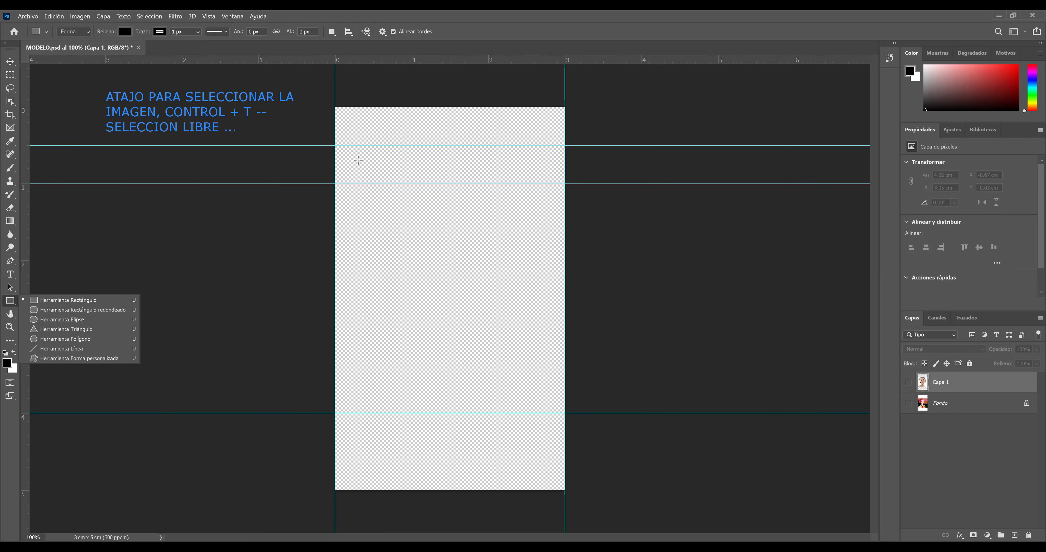
left_click(386, 185)
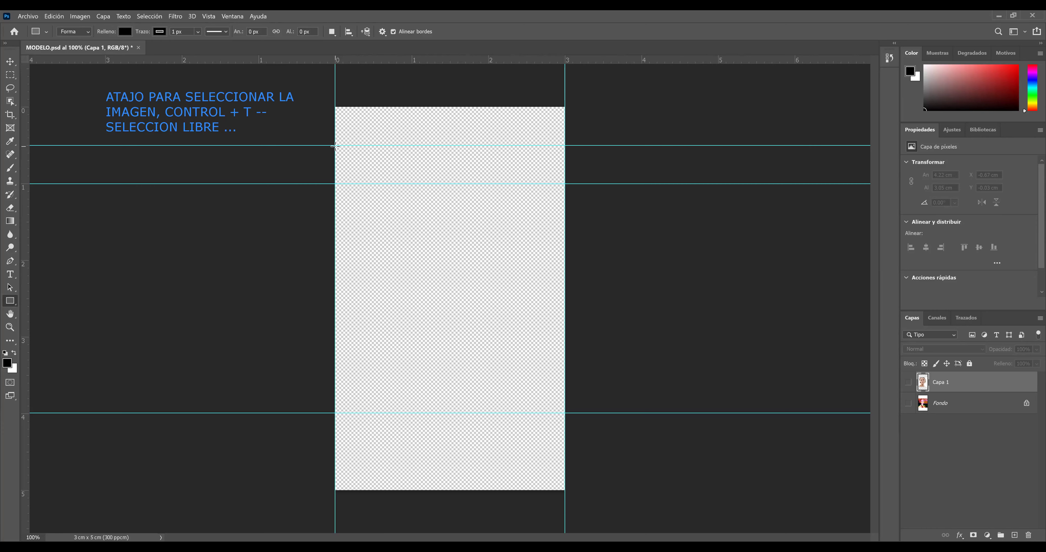
left_click_drag(336, 146, 563, 182)
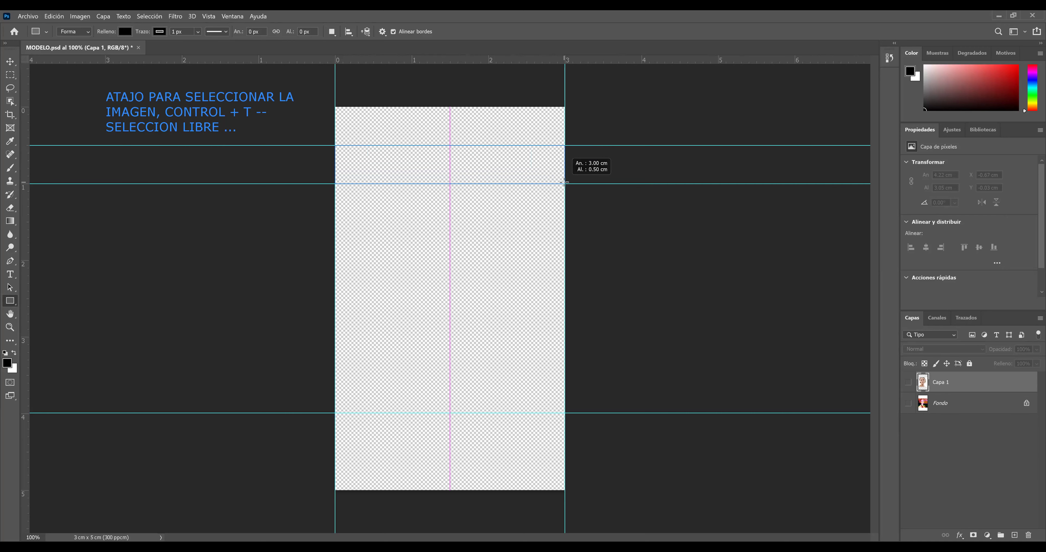
left_click_drag(563, 181, 564, 184)
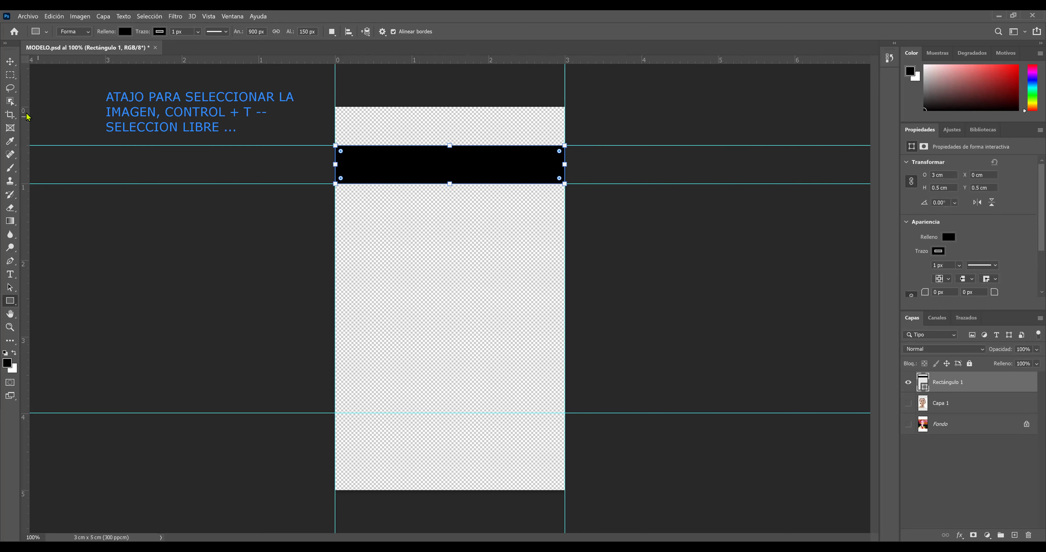
left_click(10, 61)
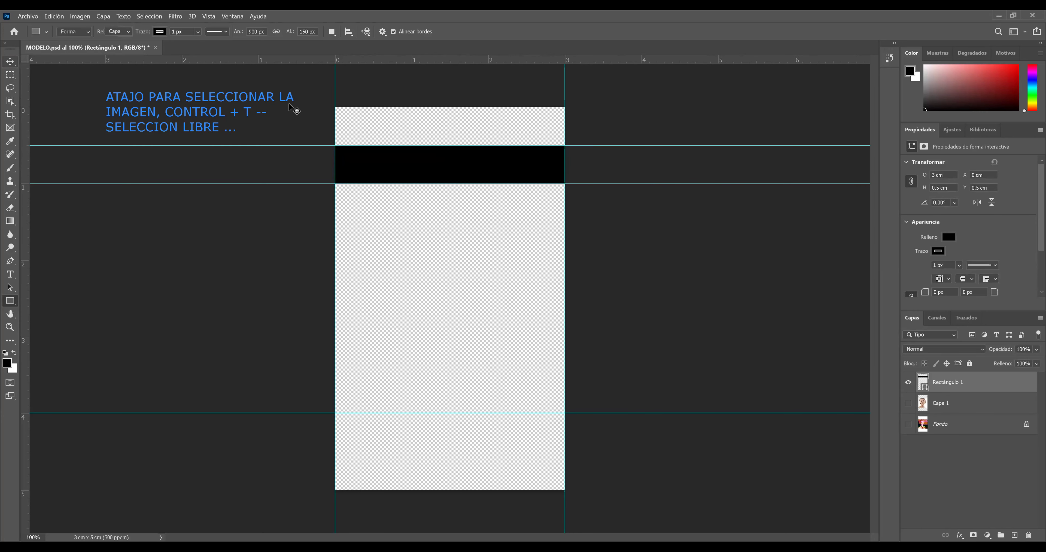
left_click_drag(442, 170, 441, 203)
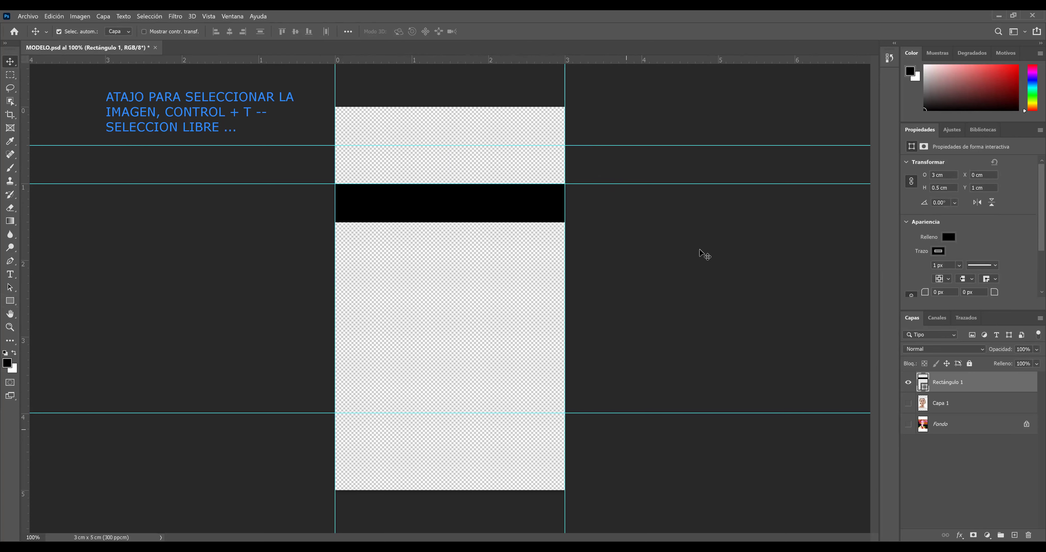
Set the canvas height to 3 cm in Tamaño de lienzo and accept the crop warning.
left_click(54, 16)
left_click(57, 18)
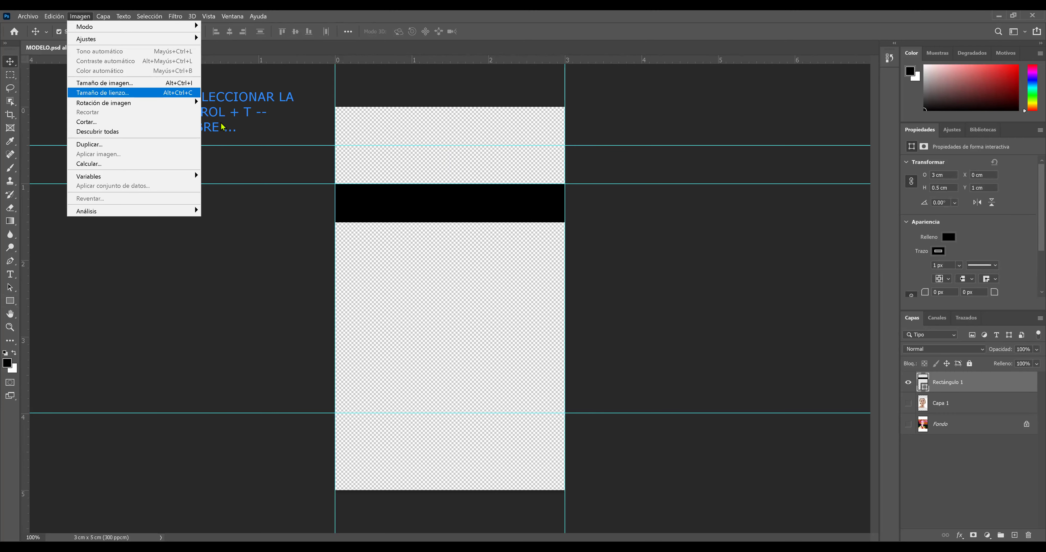
key("Return")
double_click(705, 229)
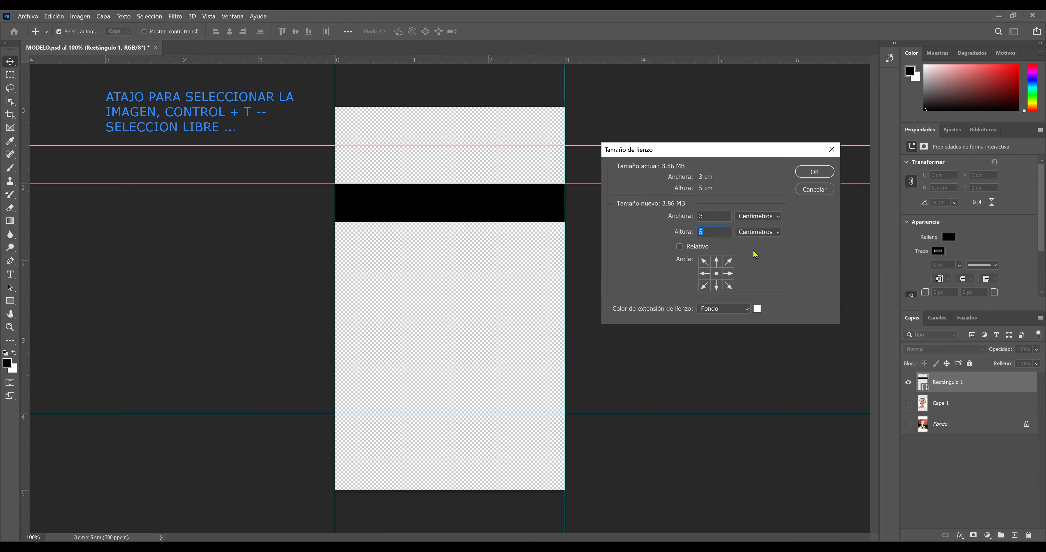
type("3")
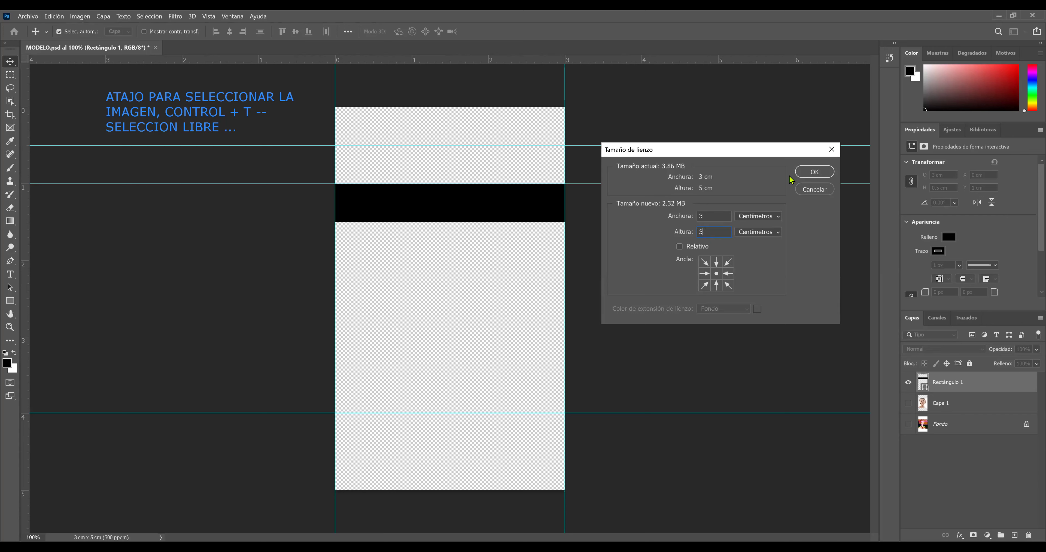
left_click(810, 173)
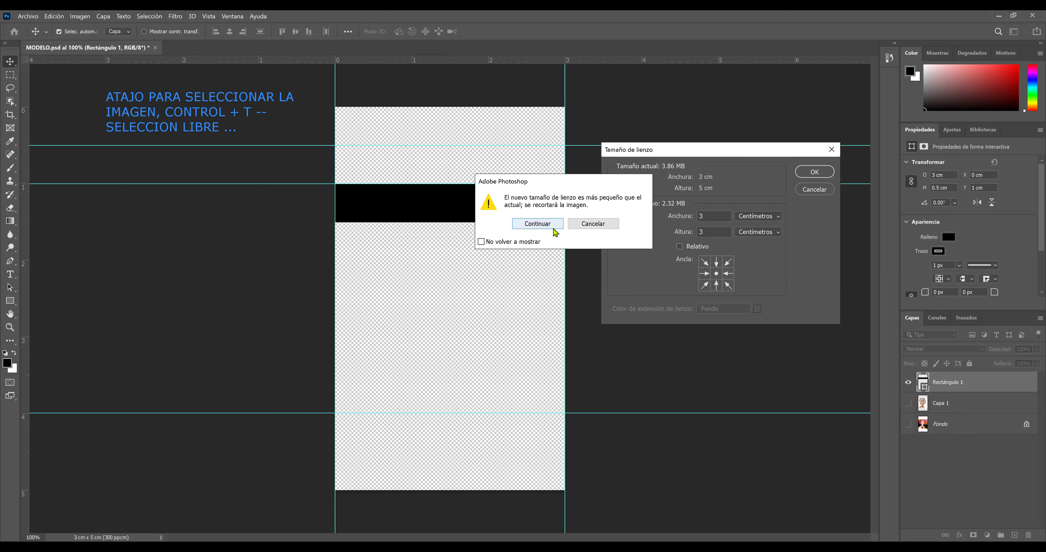
left_click(552, 226)
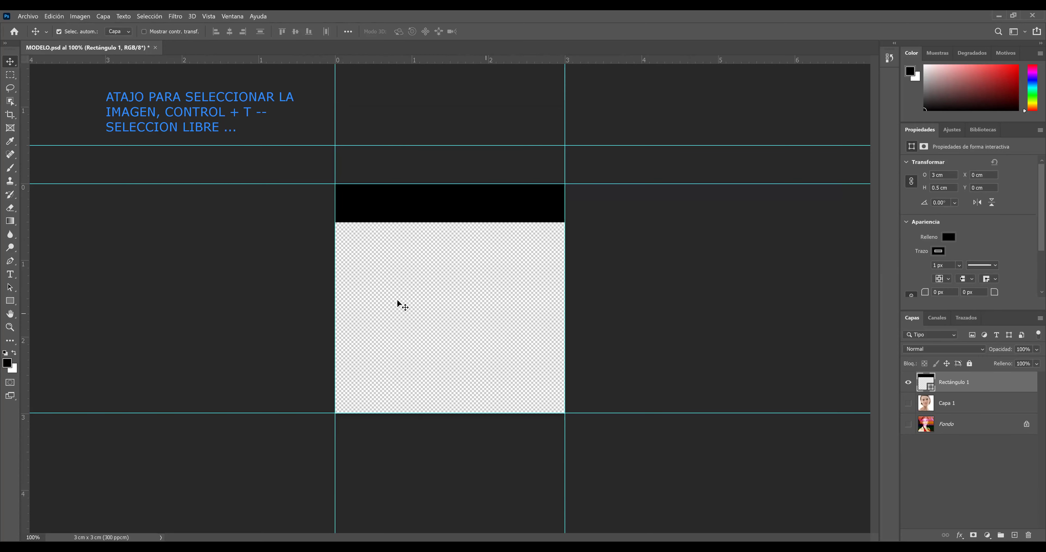
Reopen Tamaño de lienzo and return the canvas to 3 × 5 cm.
left_click(84, 17)
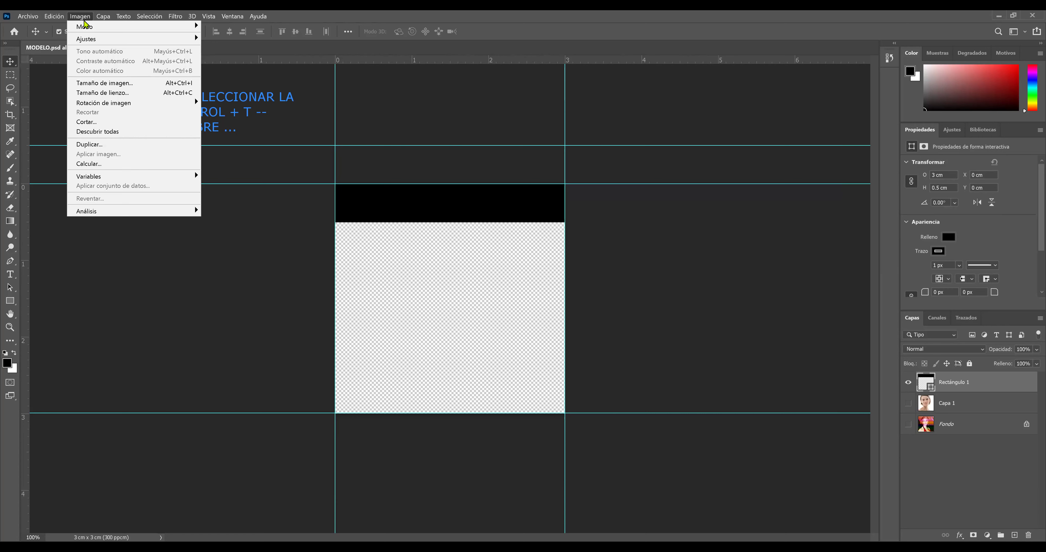
left_click(128, 96)
double_click(706, 228)
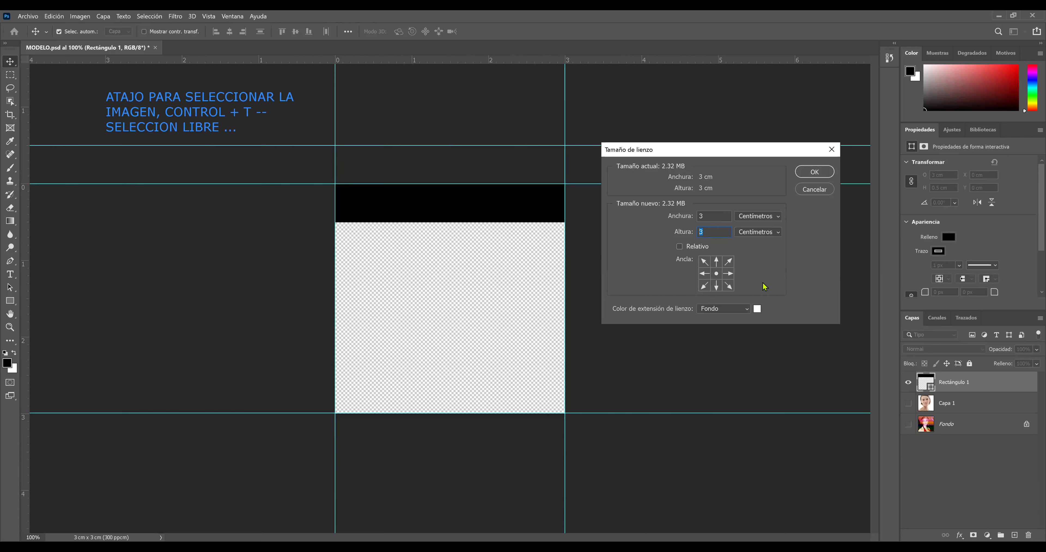
key("Return")
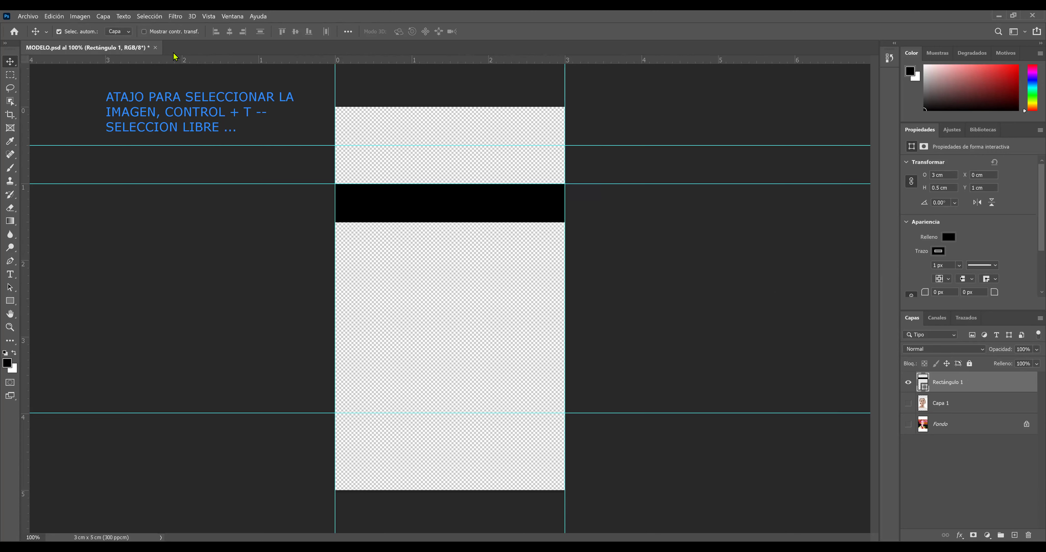
Set the canvas height to 3 cm again and accept cropping to a 3 × 3 cm square.
left_click(88, 18)
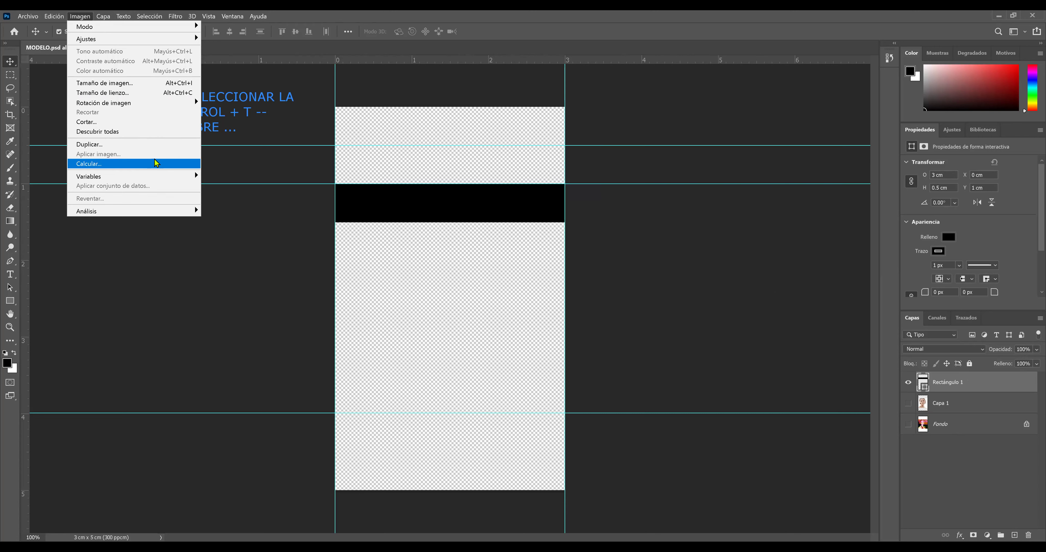
left_click(167, 96)
left_click(677, 231)
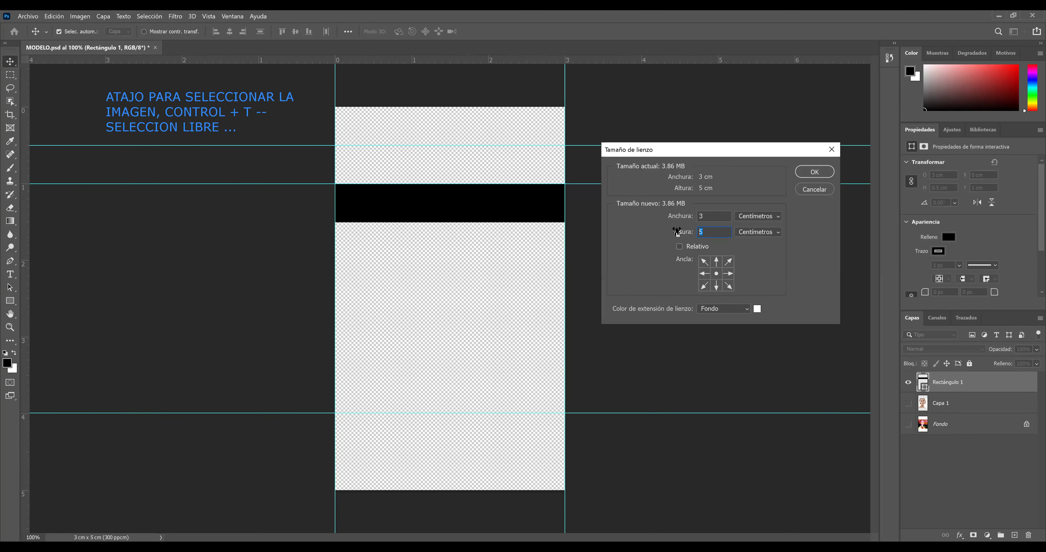
type("3")
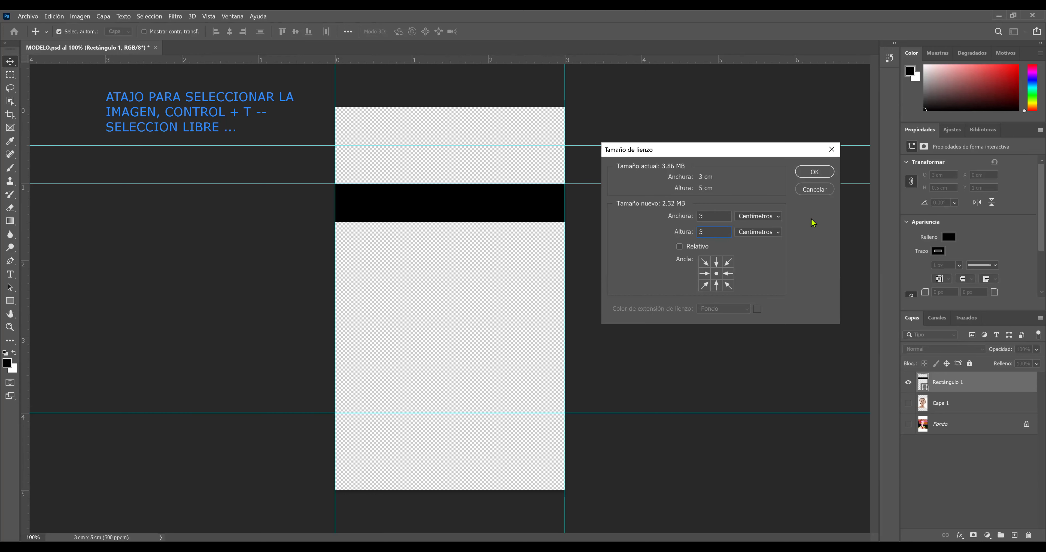
left_click(813, 177)
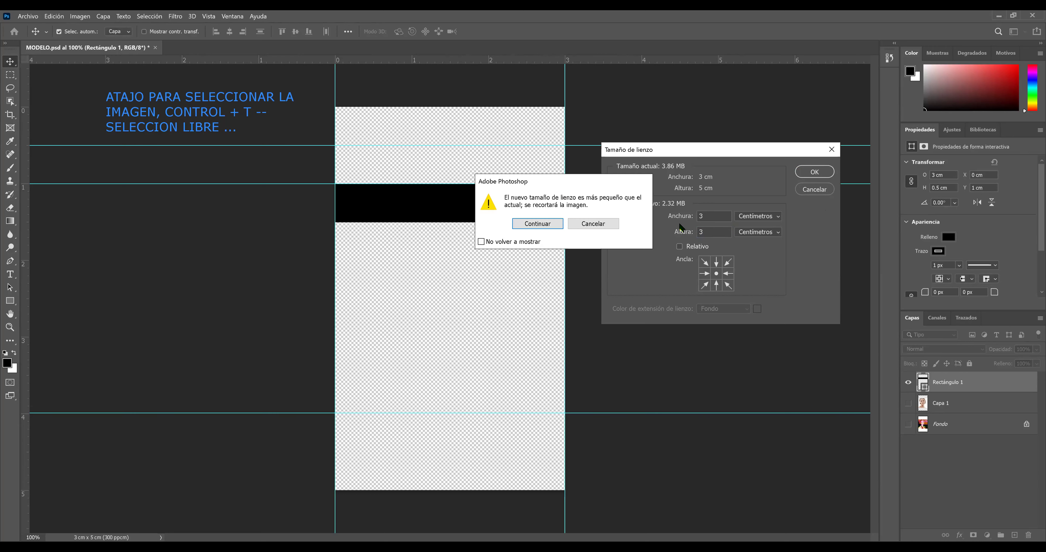
left_click(550, 225)
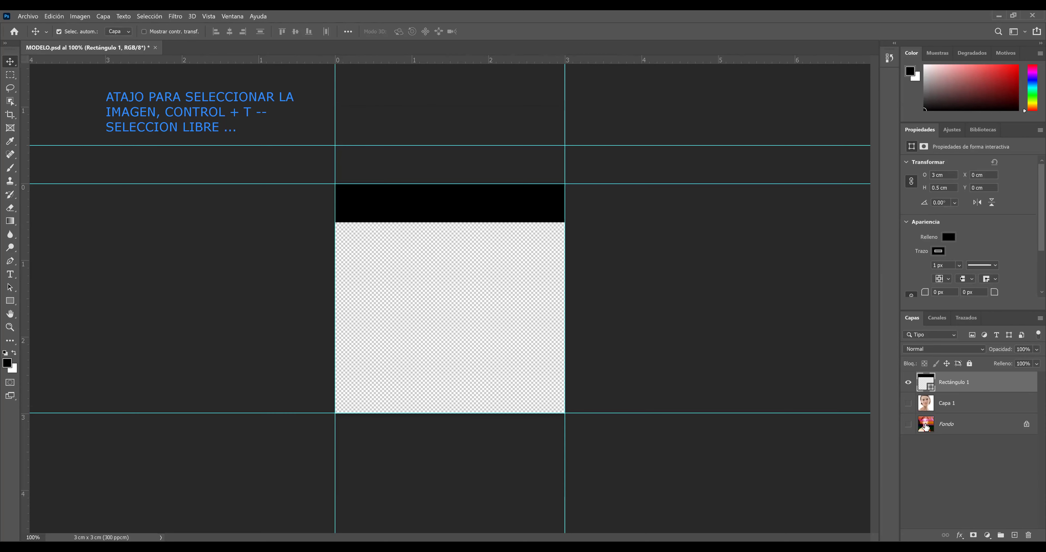
Make the Capa 1 portrait visible and toggle Rectángulo 1's visibility off and back on.
left_click(908, 402)
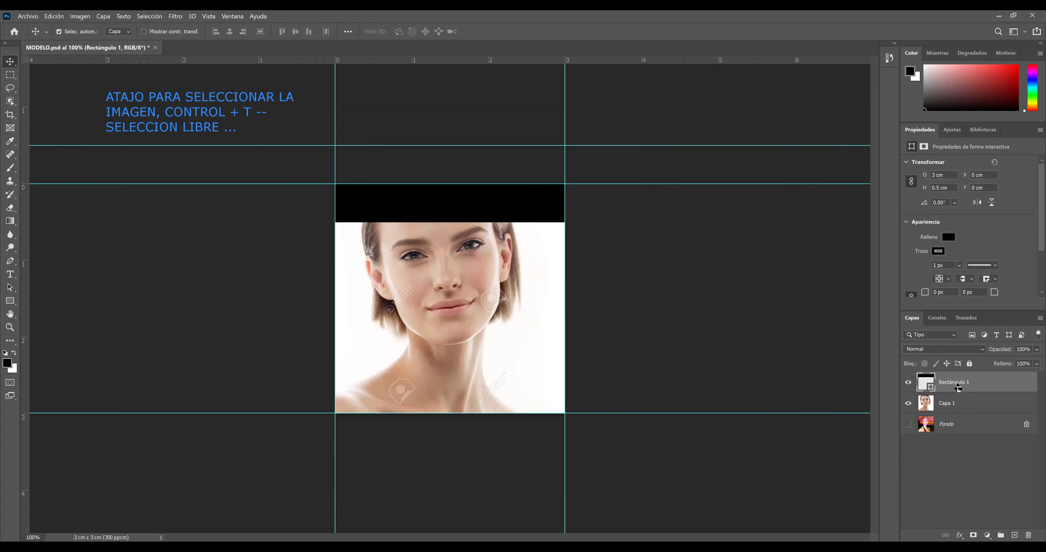
left_click(907, 382)
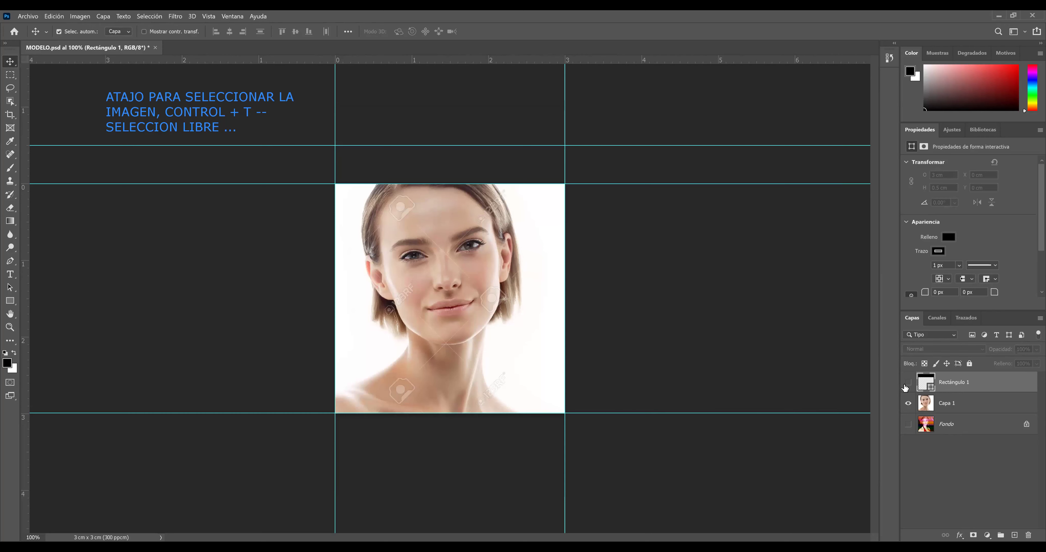
left_click(907, 384)
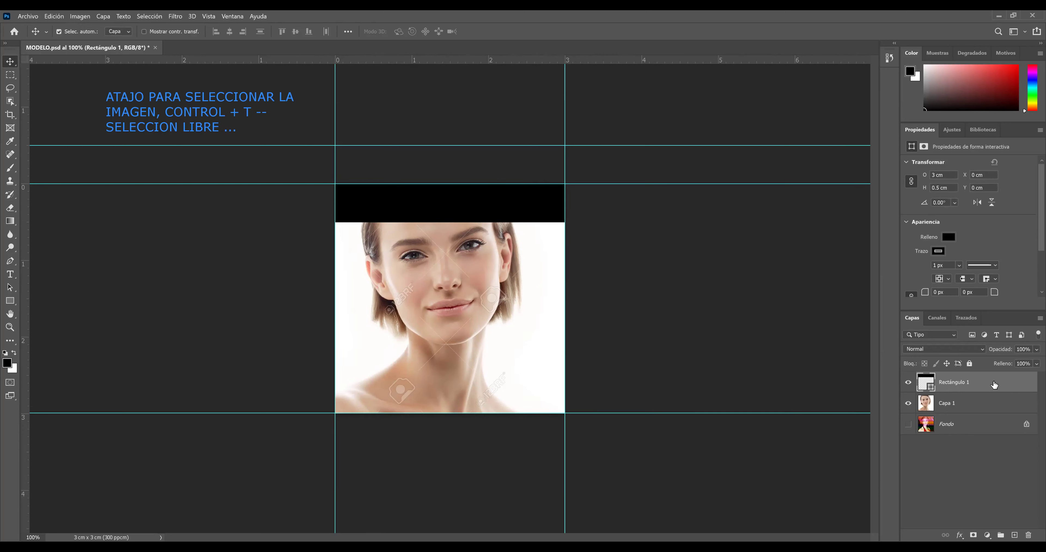
Duplicate the bar layer as Rectángulo 2, then duplicate that into Rectángulo 2 copia.
right_click(950, 385)
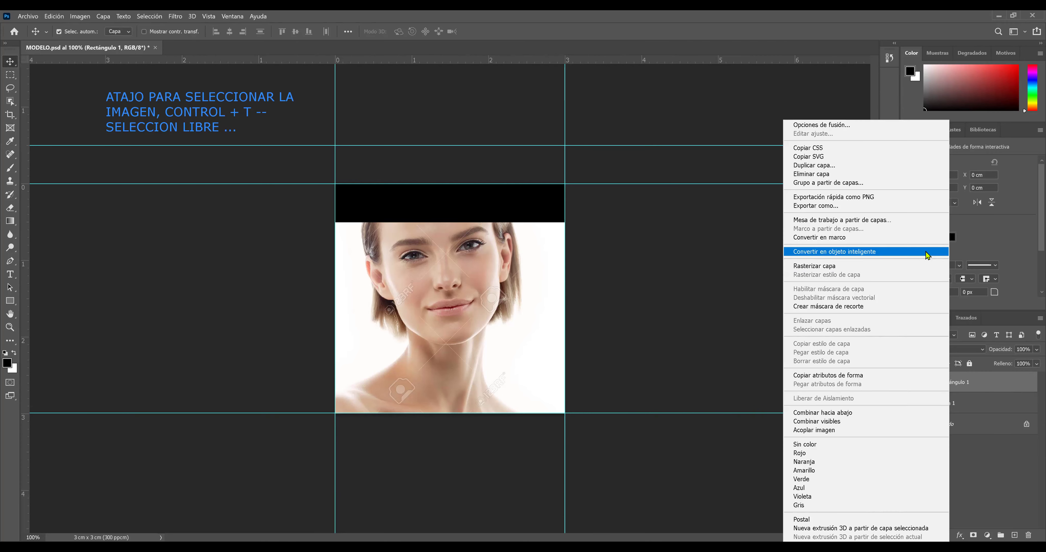
left_click(922, 169)
left_click_drag(525, 171, 494, 171)
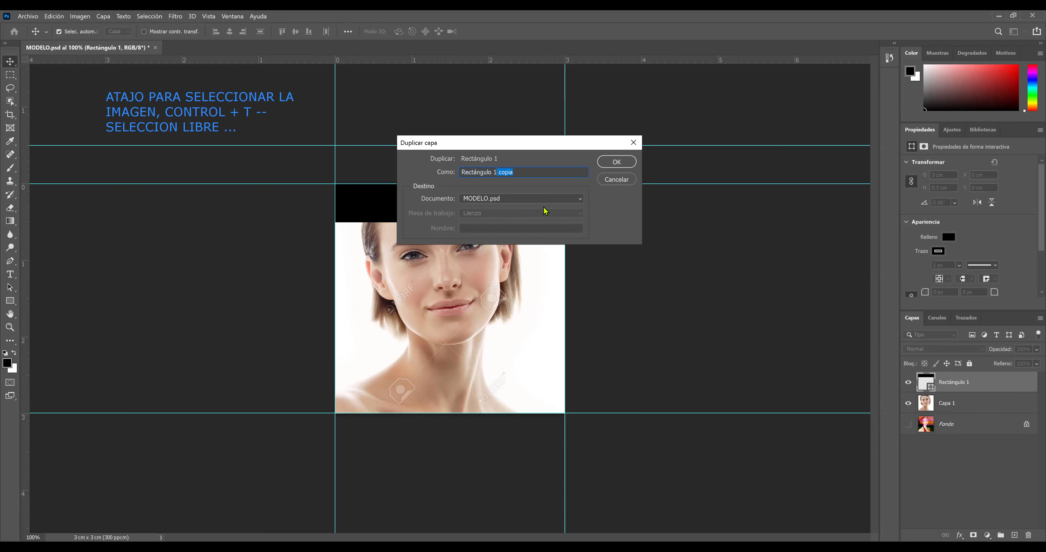
key("BackSpace")
type("2")
key("Return")
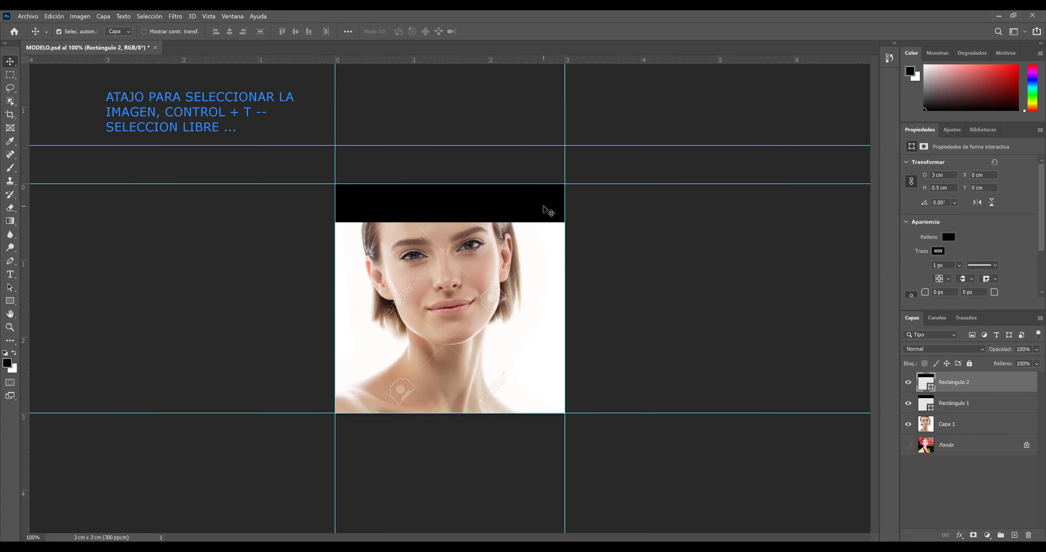
key("ctrl")
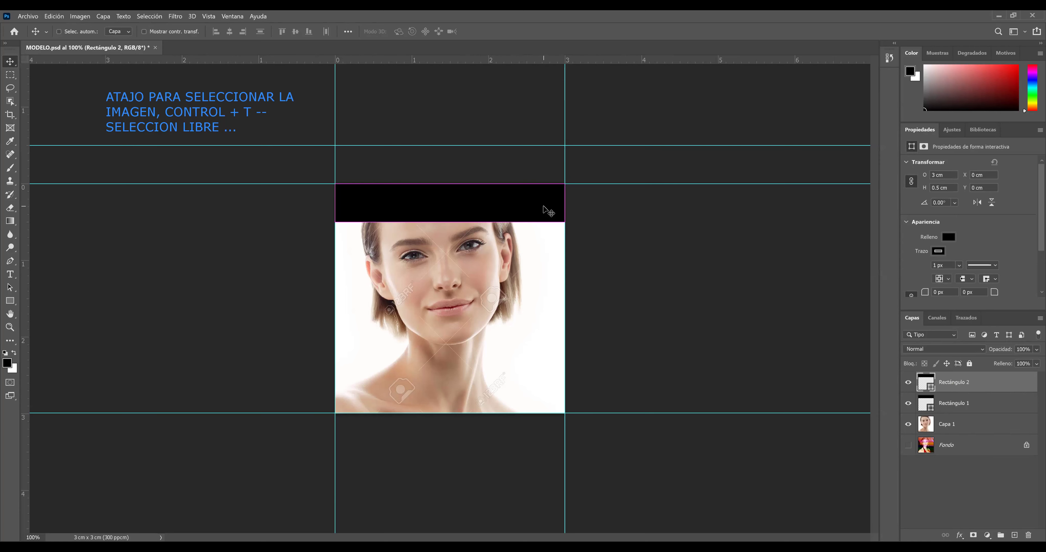
key("ctrl+j")
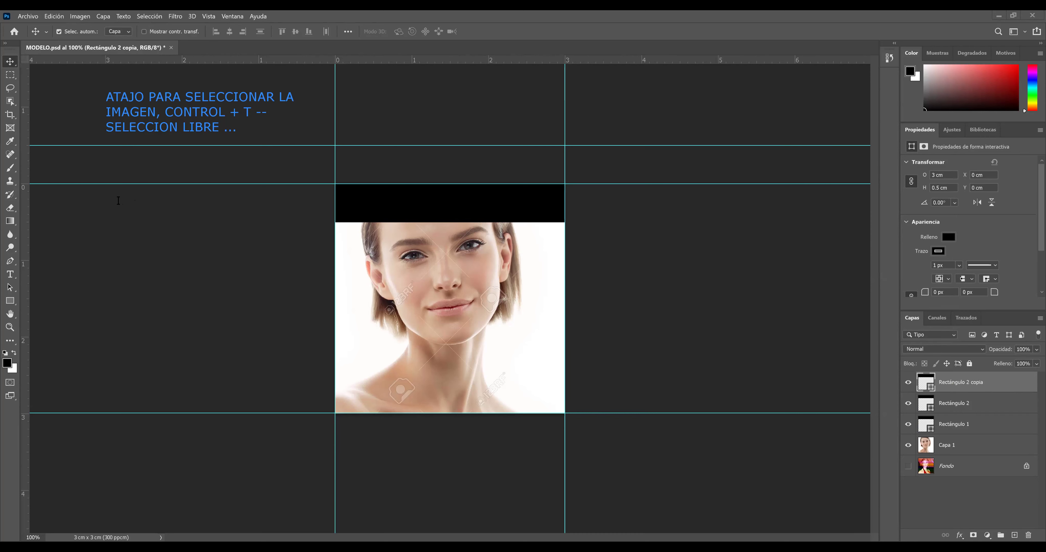
Type the three-line red note 'CONTROL + J PERMITE DUPLICAR LA CAPA SELECIONADA O CAPAS.' left of the square.
left_click(188, 222)
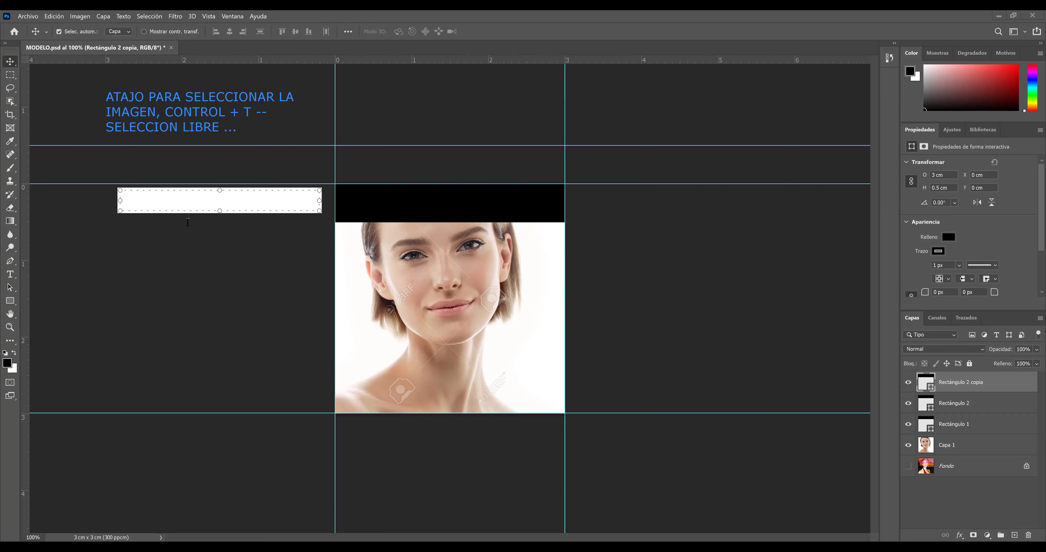
type("CONTROL + ")
type("J")
key("Return")
type("PERMITE ")
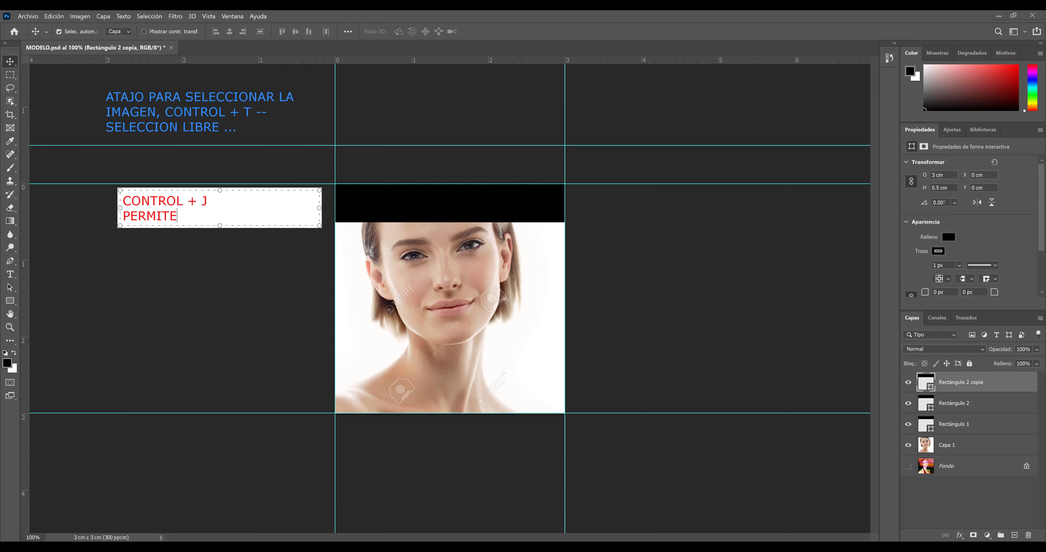
type("DUV")
key("BackSpace")
type("PLICAR LA")
key("Return")
type("CAPA ")
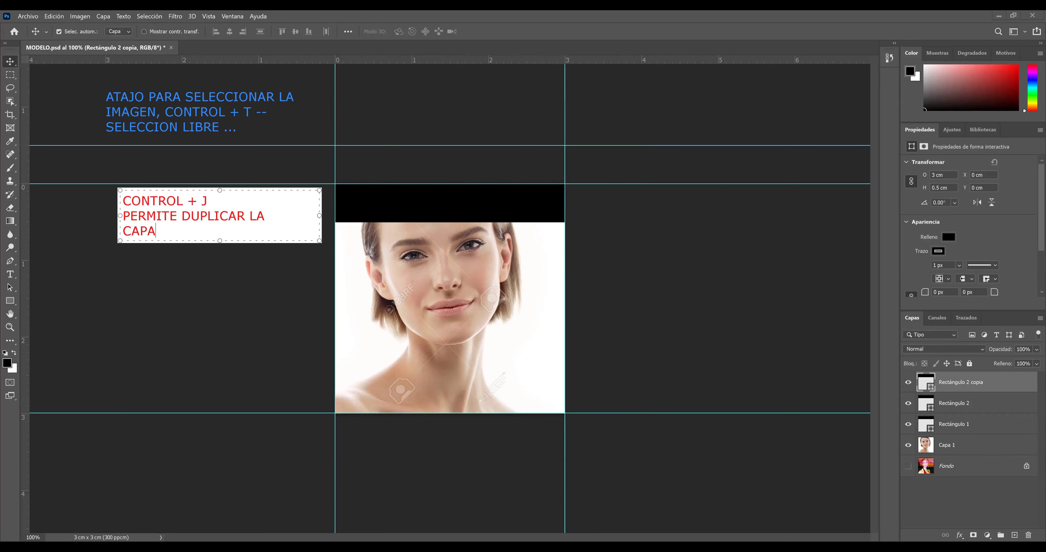
type("SELECIONADA O ")
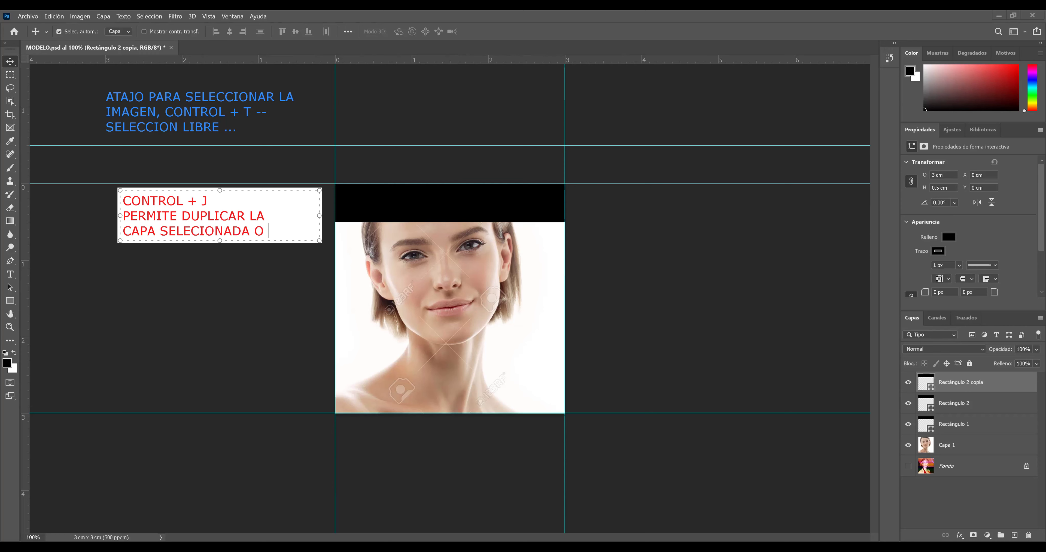
type("CAPAS")
type(".")
left_click_drag(267, 190, 251, 191)
left_click(534, 90)
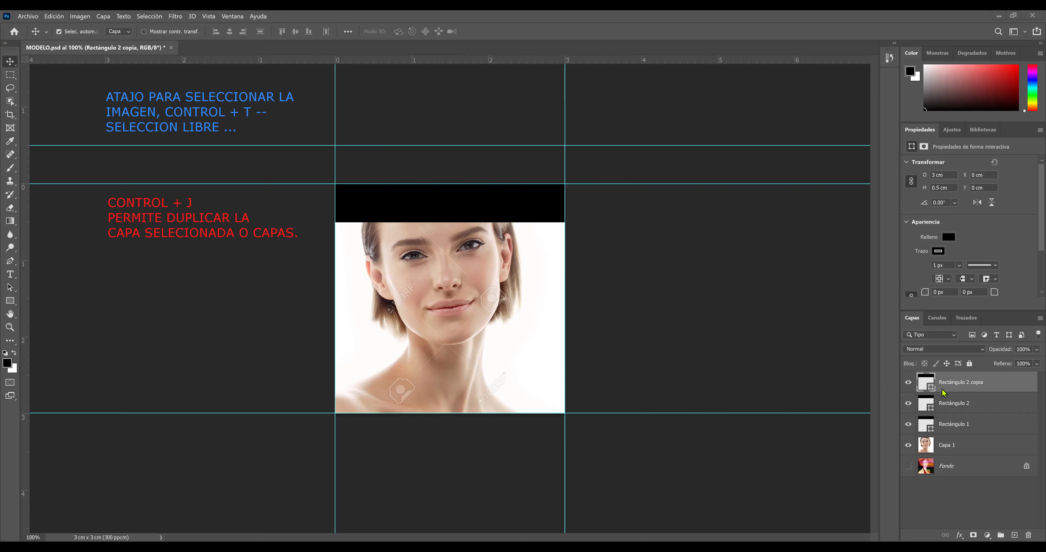
Rename the Rectángulo 2 copia layer to Rectángulo 3.
double_click(979, 383)
key("Right")
key("BackSpace")
key("BackSpace")
type("3")
key("Return")
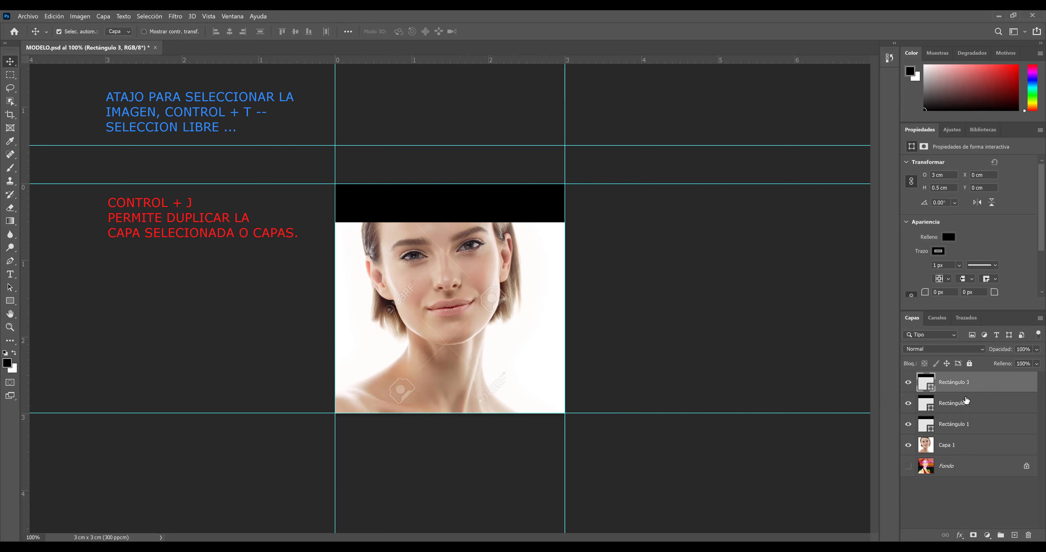
Duplicate Rectángulo 3 and rename the copy Rectángulo 4.
key("ctrl+j")
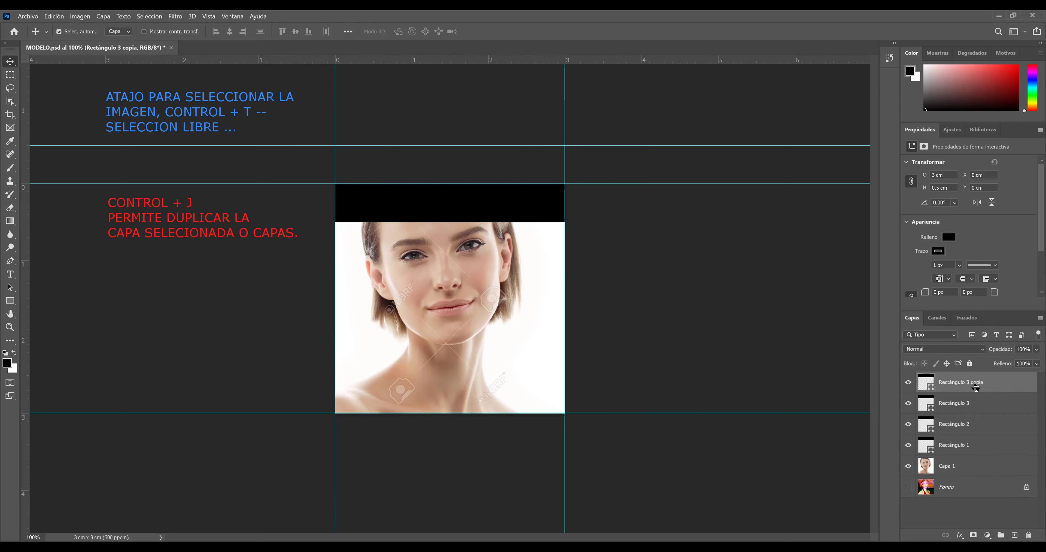
double_click(975, 382)
left_click(981, 384)
key("BackSpace")
key("BackSpace")
key("BackSpace")
type("4")
left_click(981, 406)
Duplicate Rectángulo 4 and rename the copy Rectángulo 5, dismissing the accidental layer style dialog.
left_click(971, 383)
key("ctrl+j")
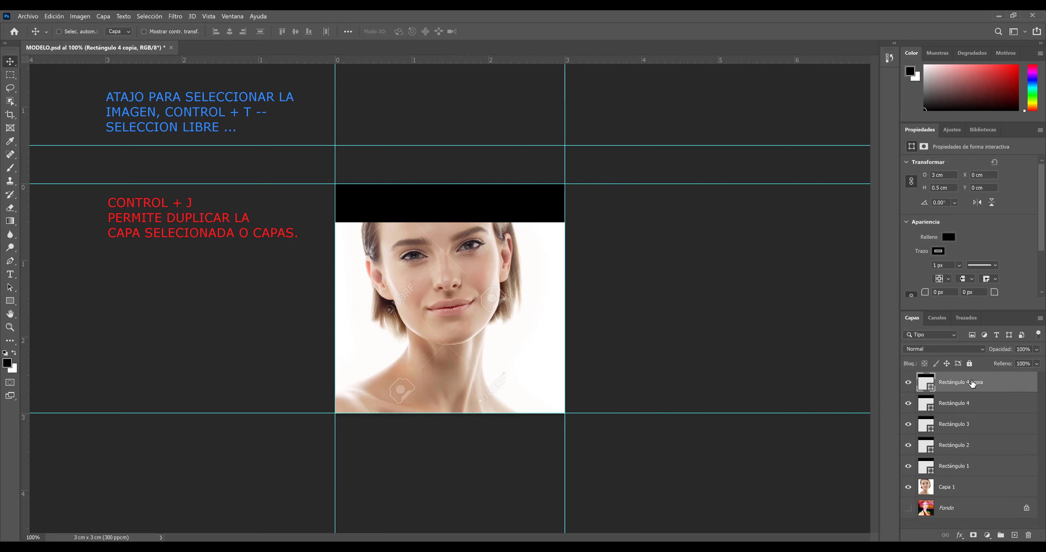
double_click(972, 383)
double_click(990, 384)
key("BackSpace")
key("BackSpace")
key("BackSpace")
type("5")
key("Return")
left_click_drag(991, 388, 977, 392)
double_click(976, 392)
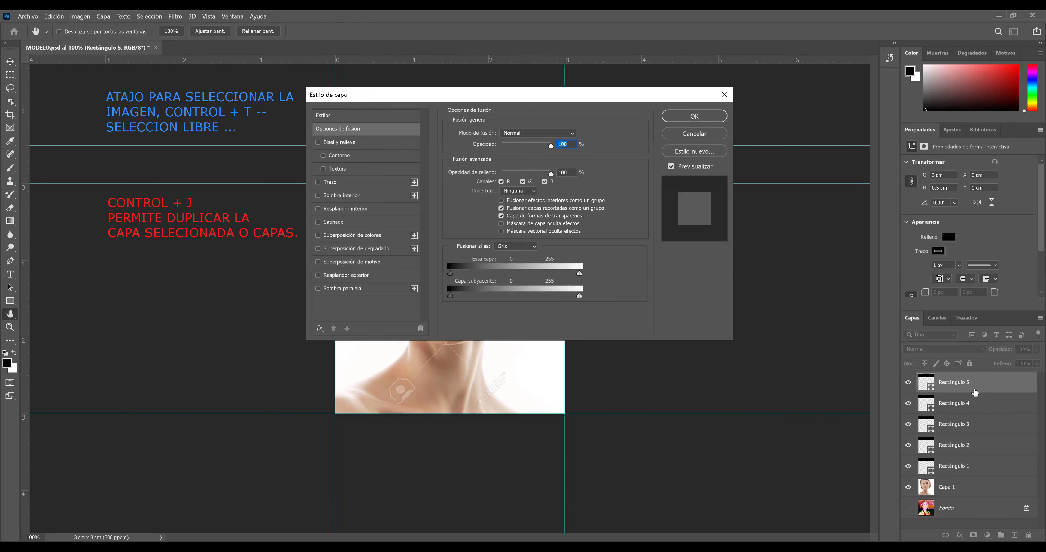
key("Escape")
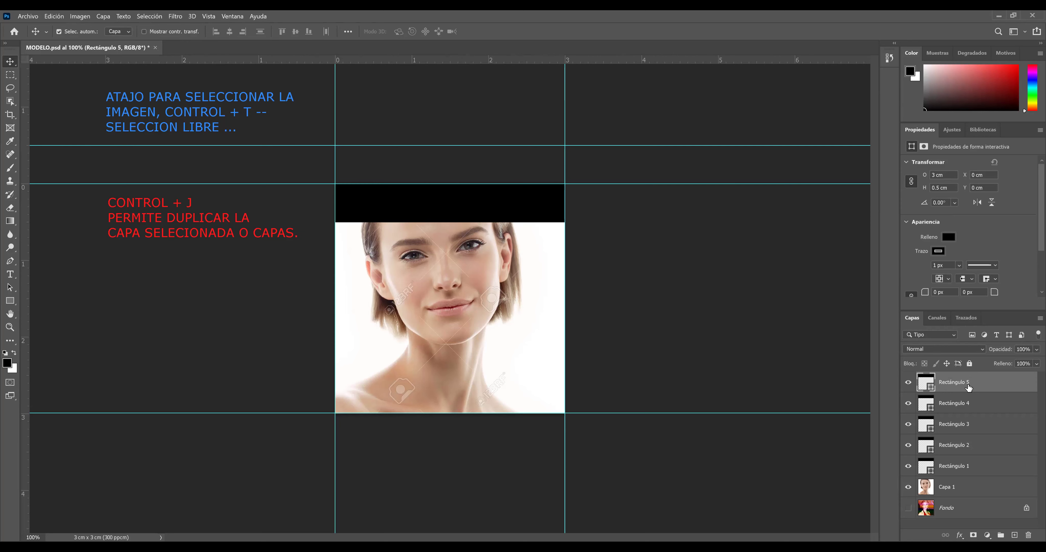
Duplicate Rectángulo 5 as Rectángulo 6 and collapse the Propiedades panel to show all layers.
key("ctrl+j")
double_click(968, 383)
left_click_drag(967, 384, 1018, 390)
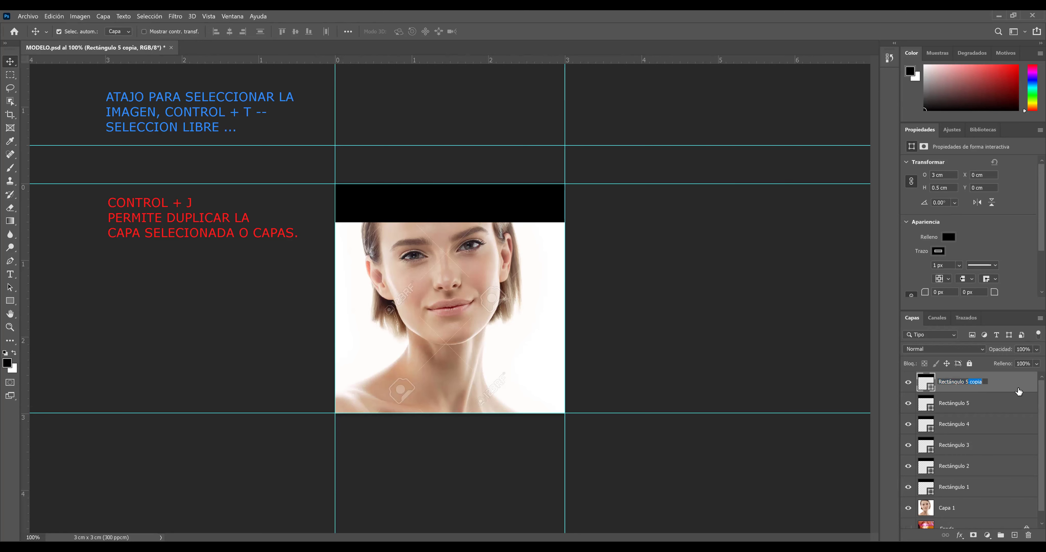
key("BackSpace")
key("BackSpace")
key("BackSpace")
type("6")
left_click(982, 405)
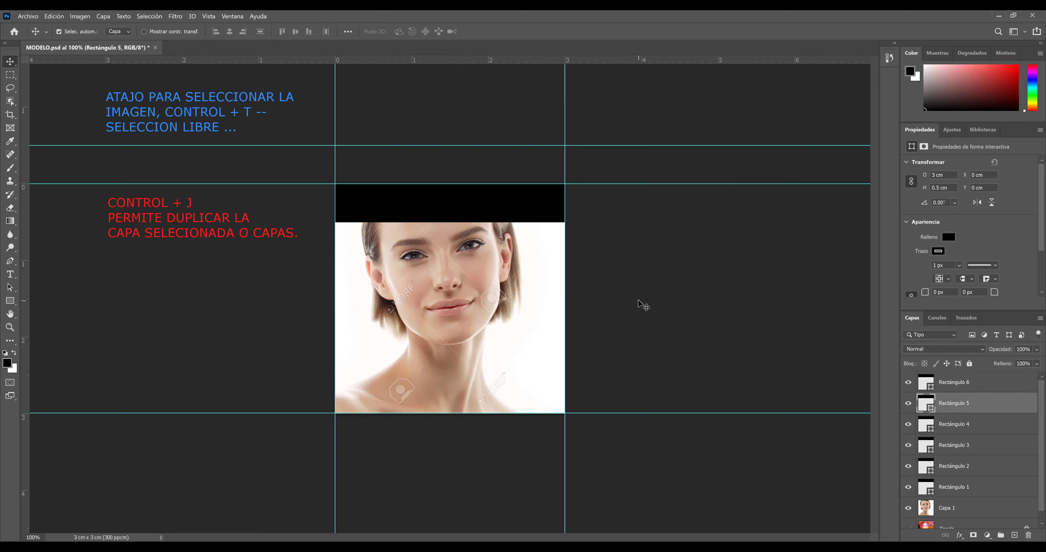
double_click(928, 134)
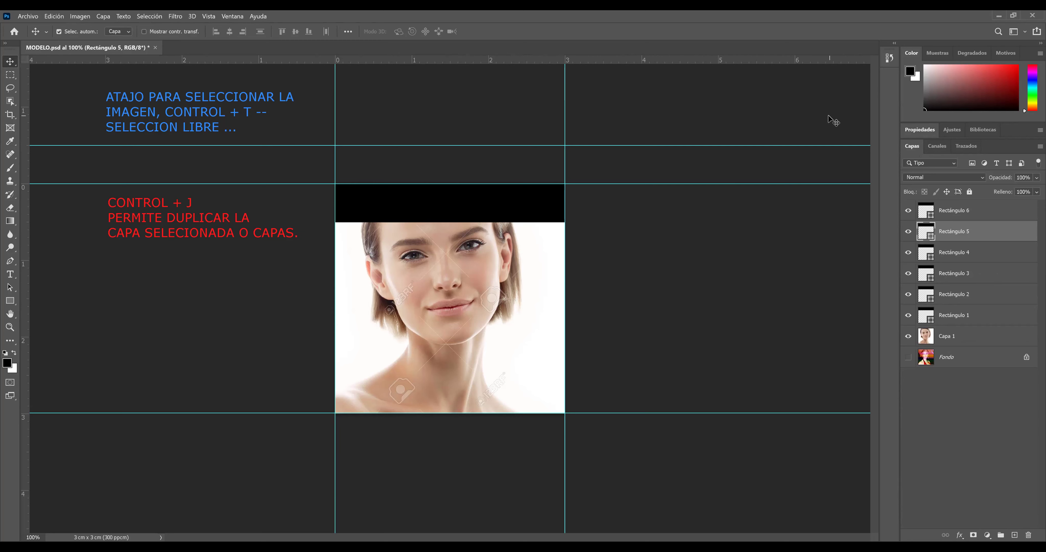
left_click(983, 212)
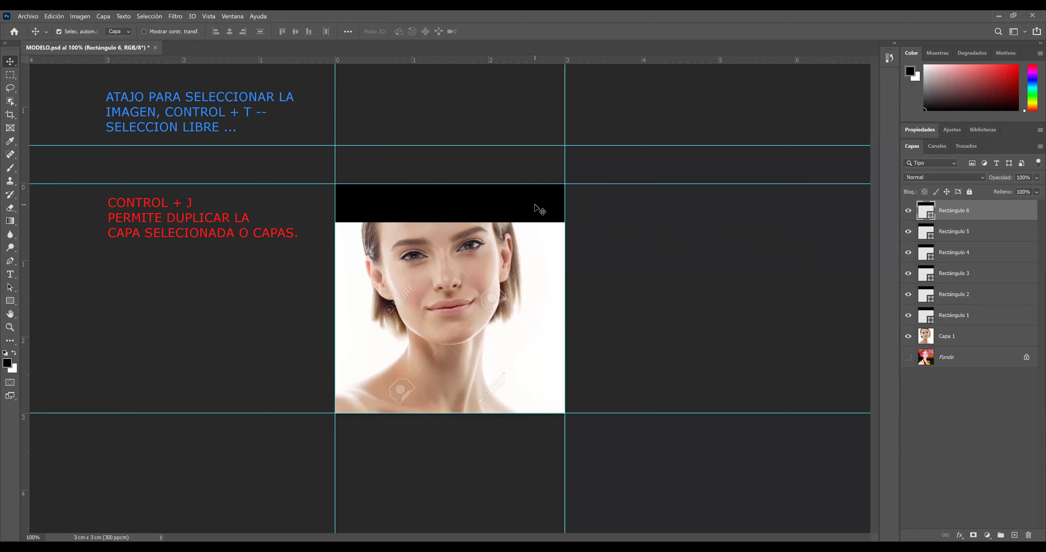
Drag Rectángulo 6 to the square's bottom and butt Rectángulo 5 against it over the chin.
left_click_drag(534, 205, 531, 396)
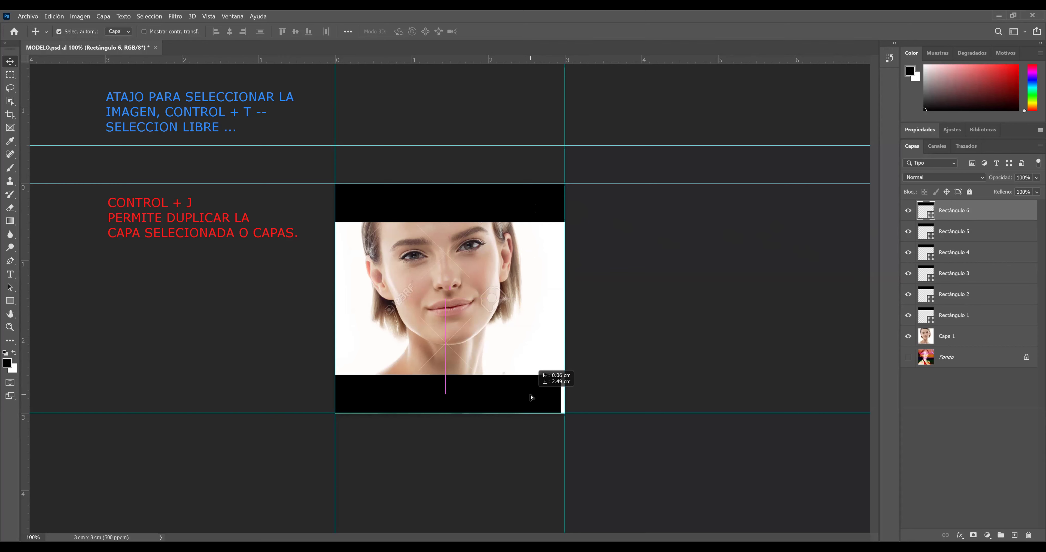
left_click_drag(531, 396, 533, 396)
left_click_drag(538, 217, 539, 357)
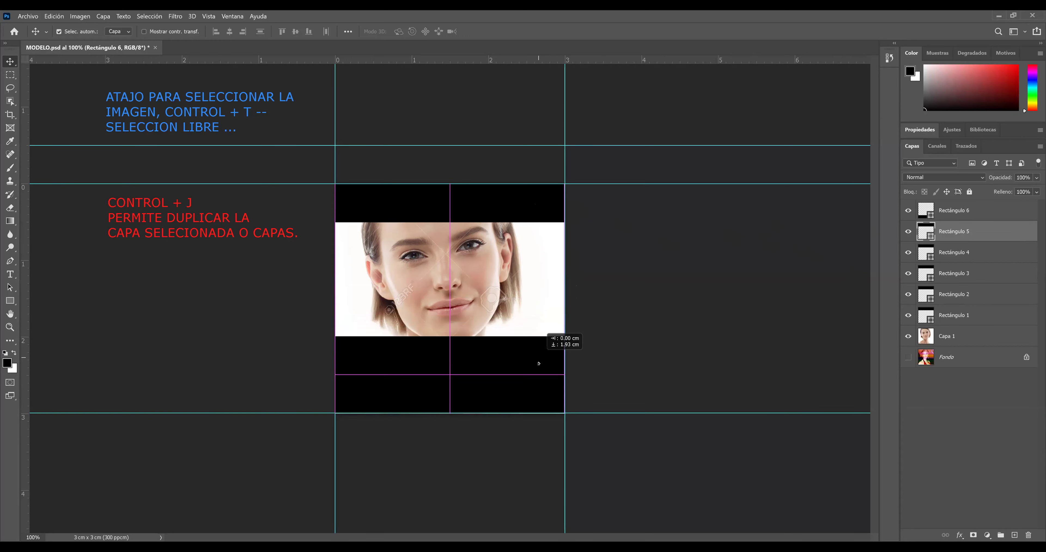
left_click_drag(539, 357, 539, 362)
Stack Rectángulo 4, 3 and 2 down over the mouth, nose and eyes.
left_click_drag(543, 217, 545, 325)
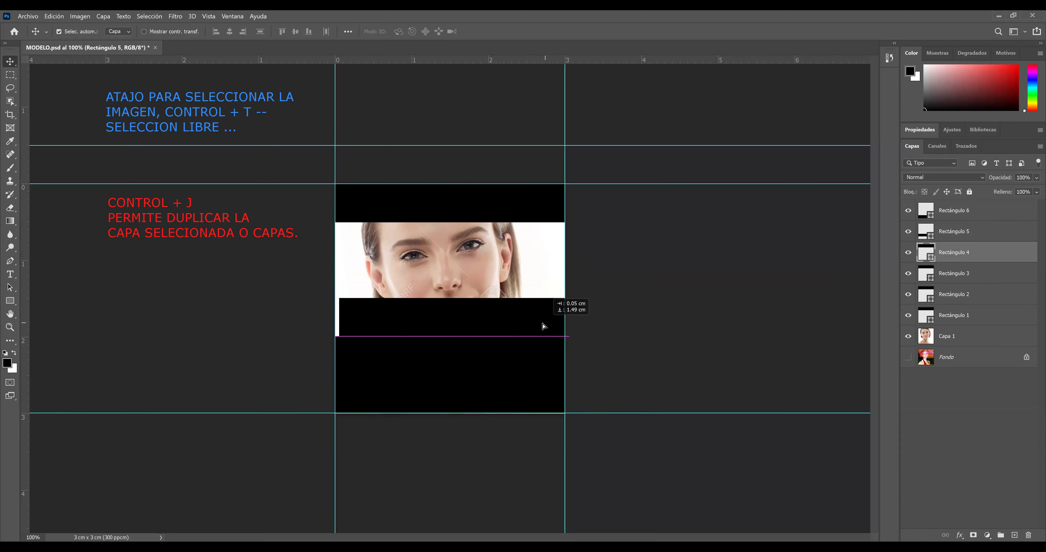
left_click_drag(544, 325, 542, 325)
left_click_drag(550, 216, 549, 288)
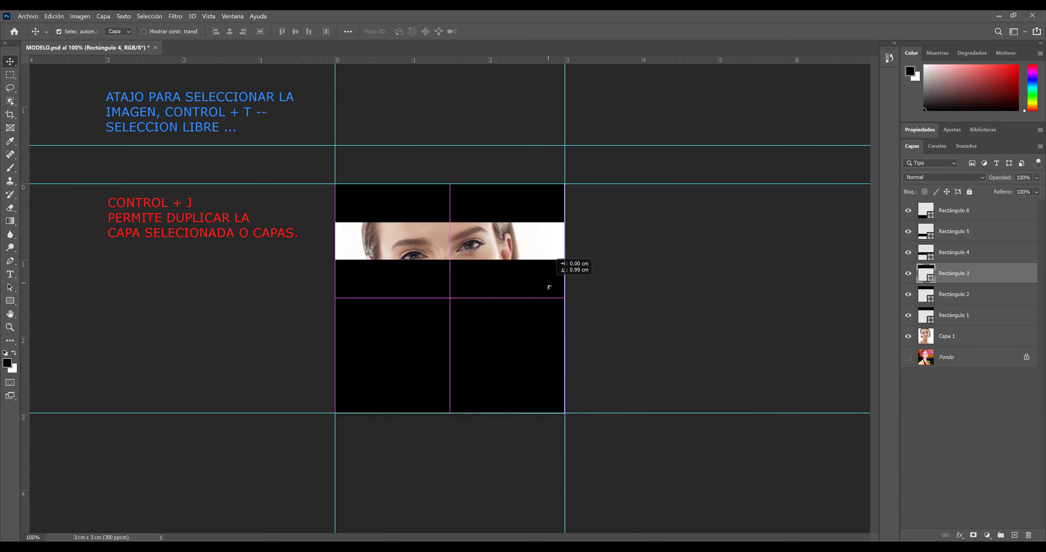
mouse_move(548, 227)
left_mouse_down()
mouse_move(546, 255)
mouse_move(572, 254)
left_mouse_up()
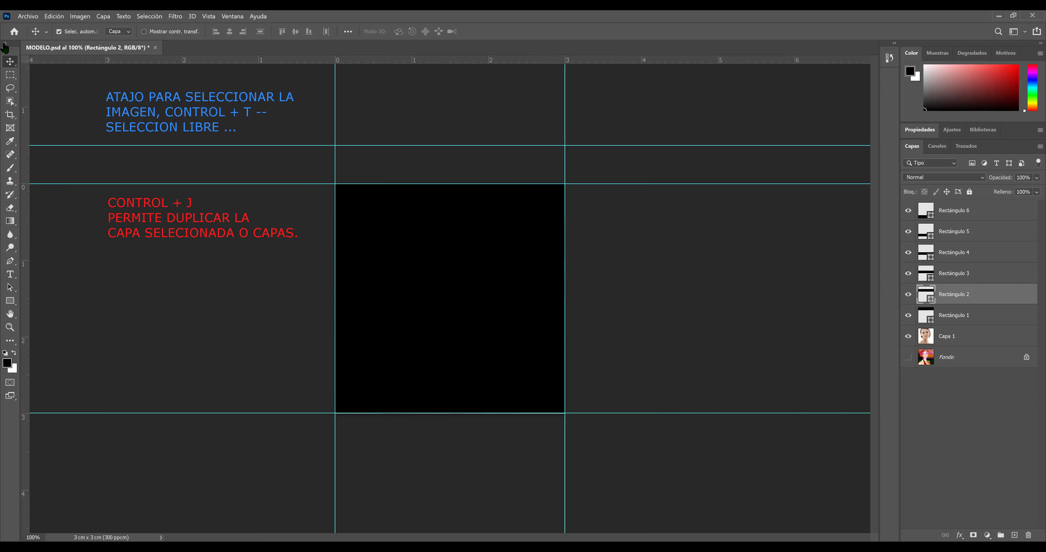
left_click(28, 16)
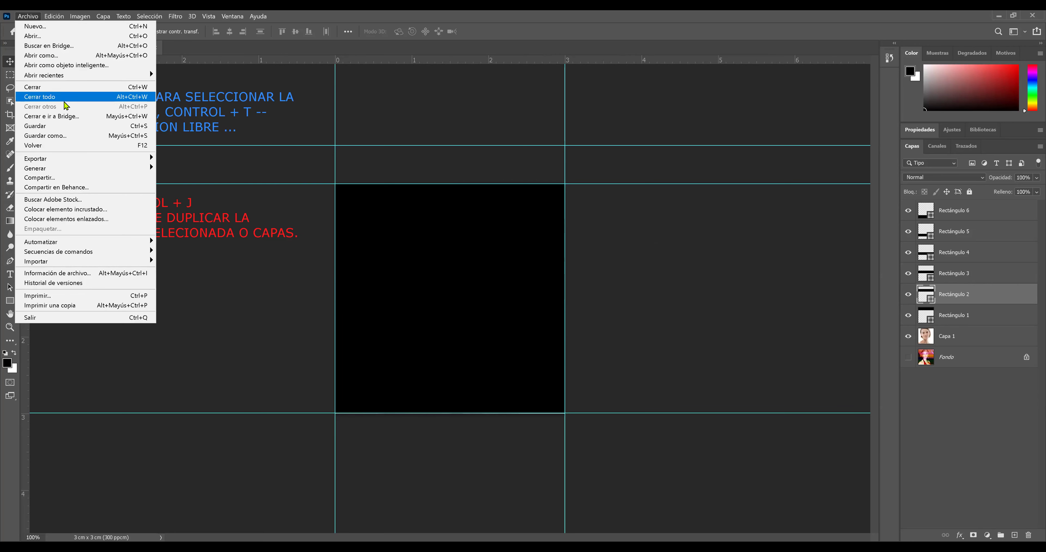
Save MODELO.psd with Guardar.
left_click(66, 129)
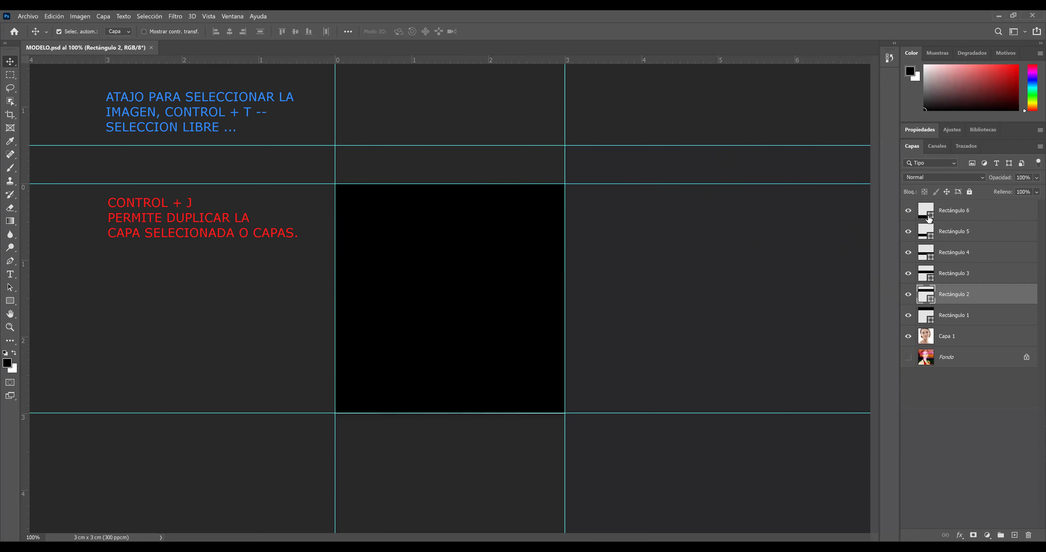
Recolour Rectángulo 6 red and Rectángulo 5 blue #2430cd.
left_click(931, 221)
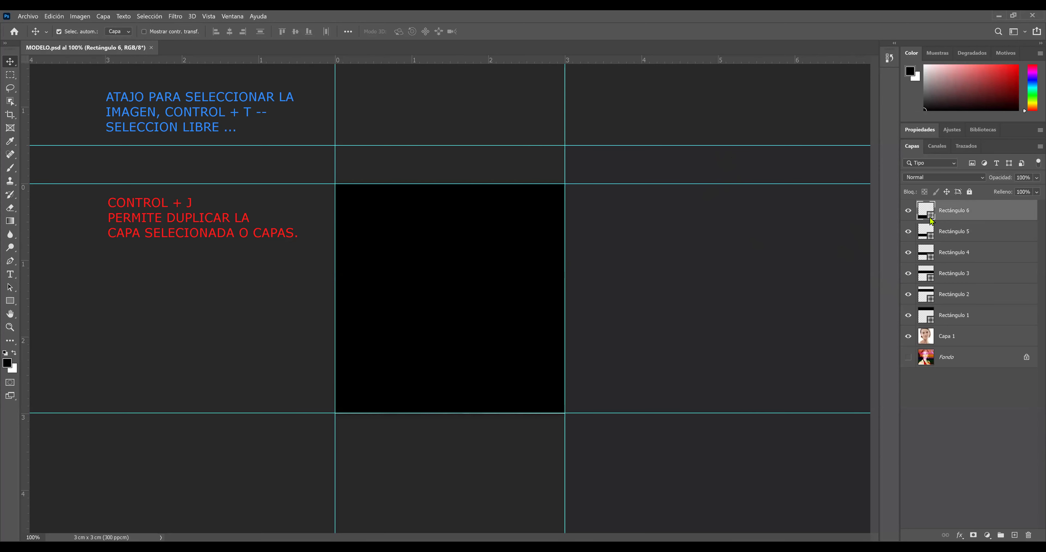
double_click(929, 217)
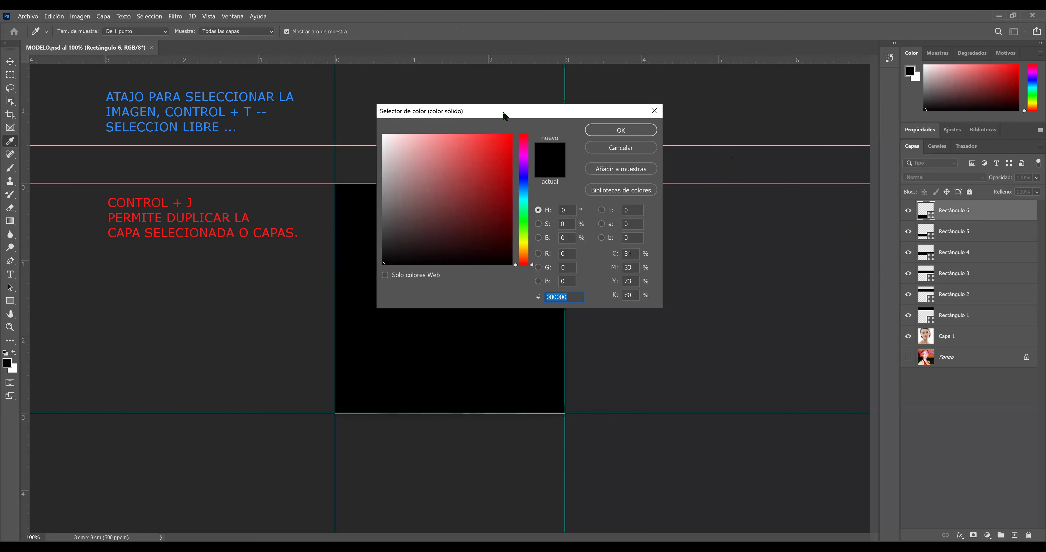
left_click_drag(526, 116, 736, 118)
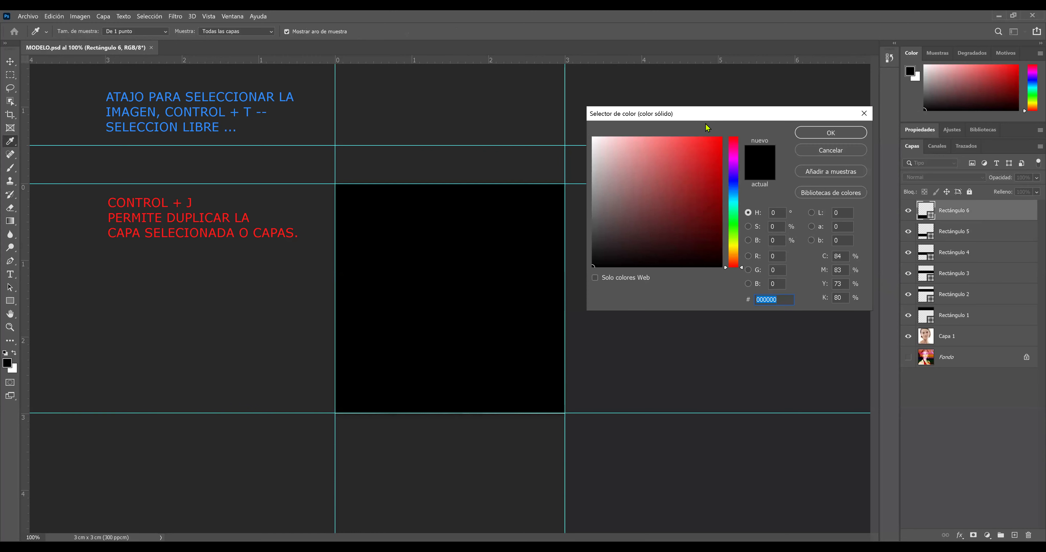
left_click(707, 163)
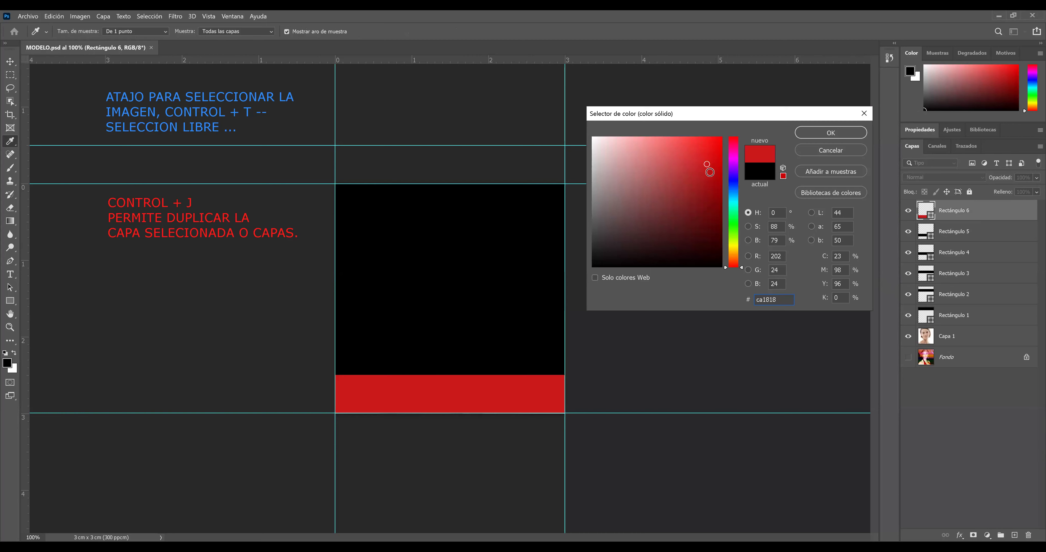
left_click(813, 134)
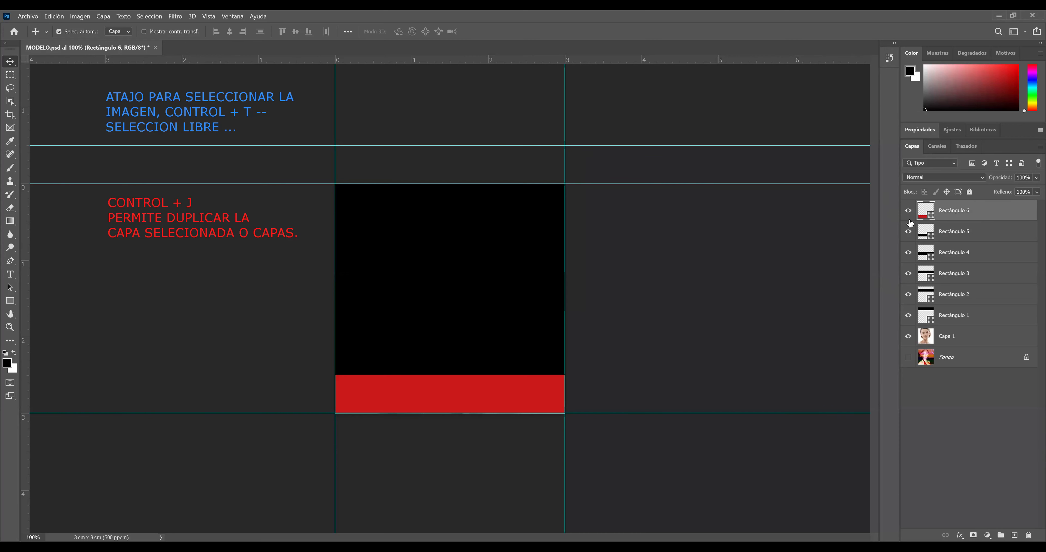
left_click(930, 239)
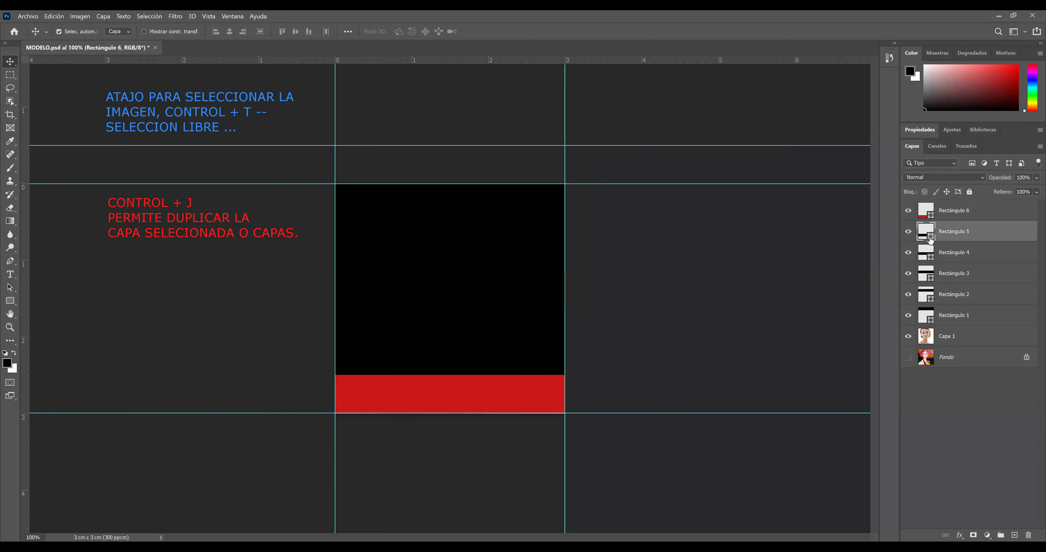
double_click(930, 239)
type("2430cd")
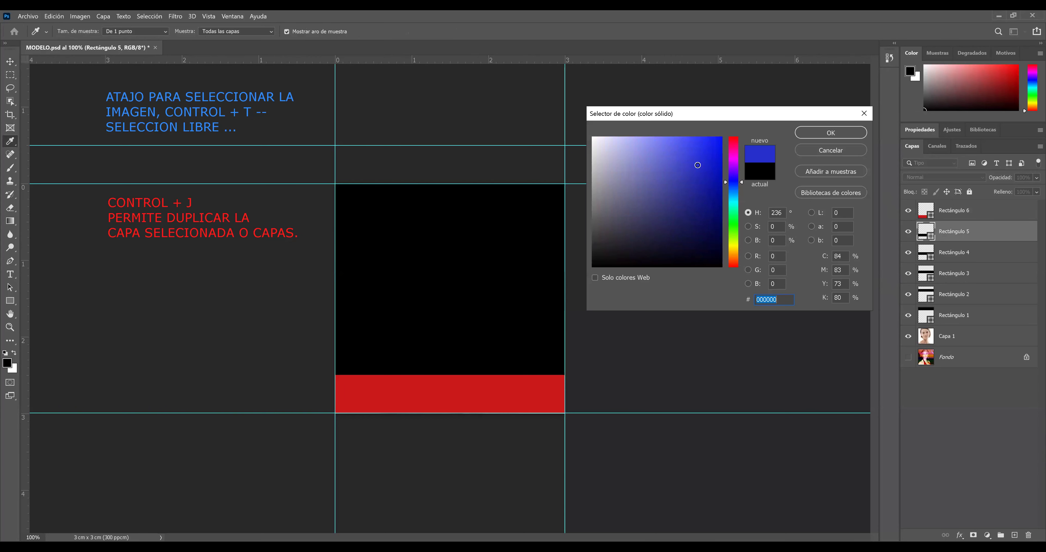
left_click(829, 132)
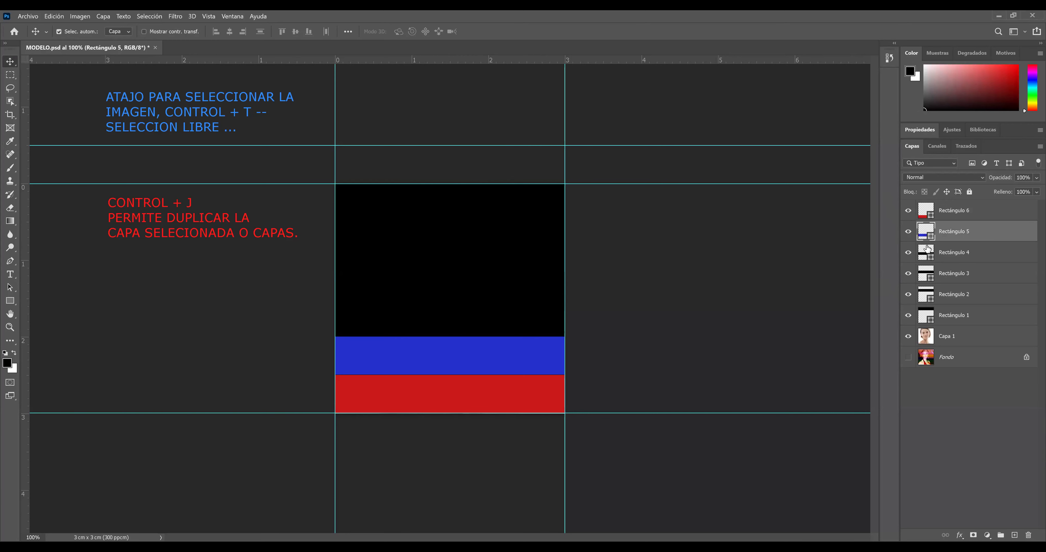
Recolour Rectángulo 4 pink and Rectángulo 3 green.
left_click(930, 260)
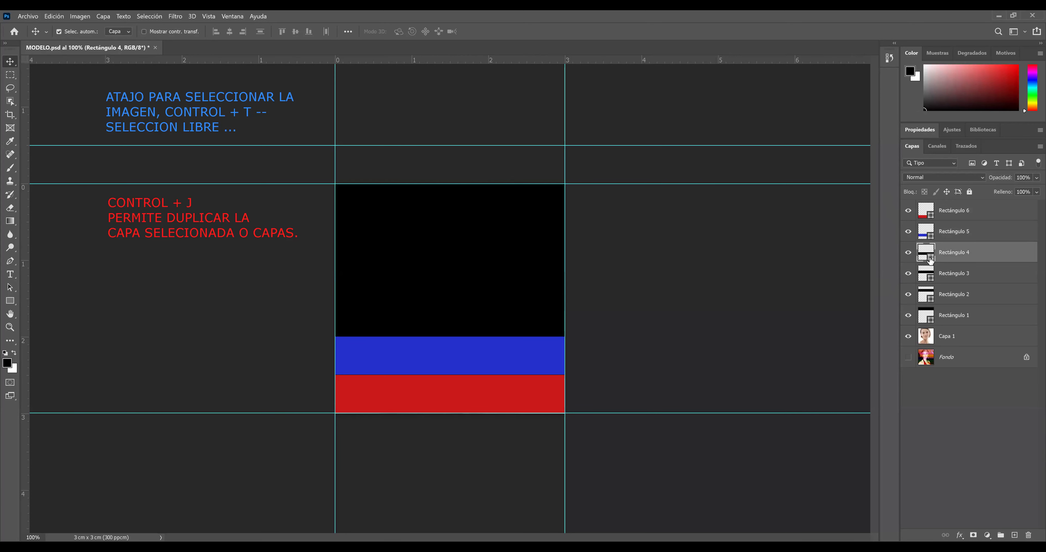
double_click(930, 260)
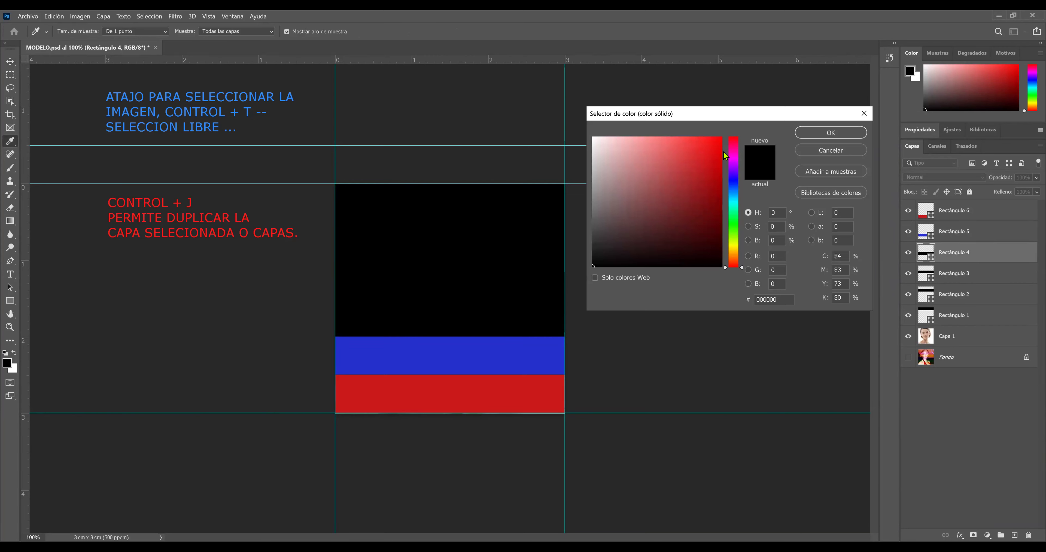
left_click(731, 151)
left_click(671, 147)
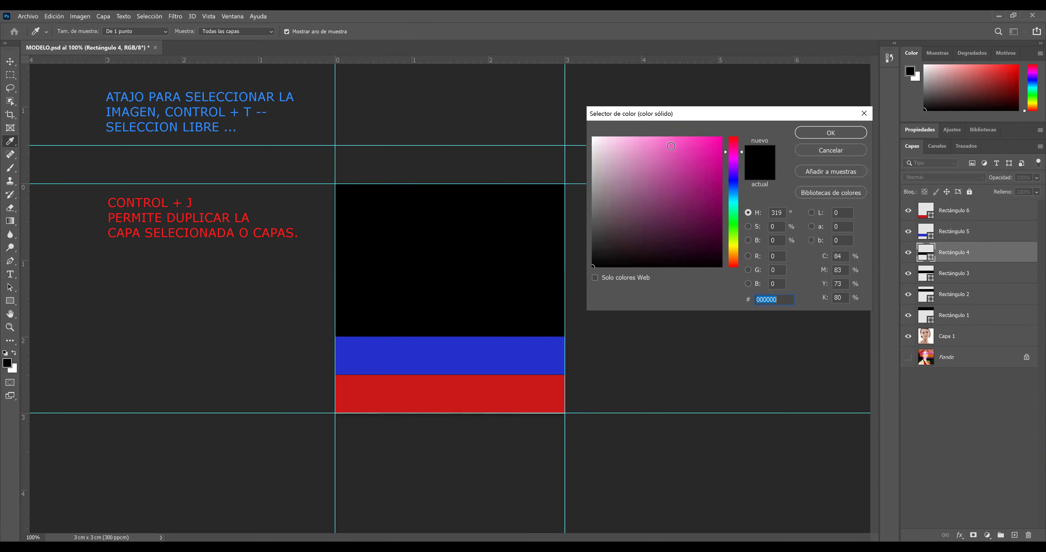
left_click(814, 131)
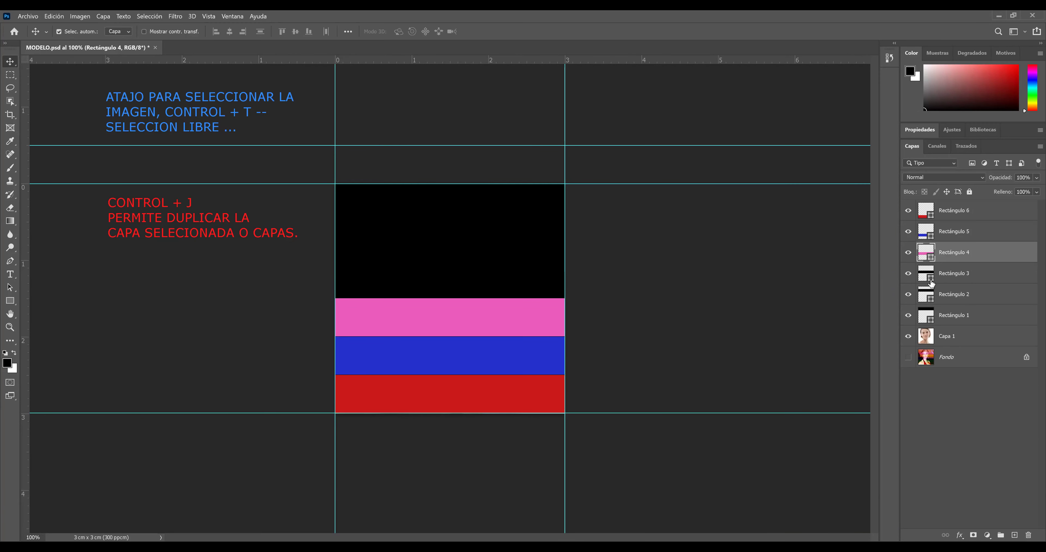
left_click(931, 283)
double_click(925, 273)
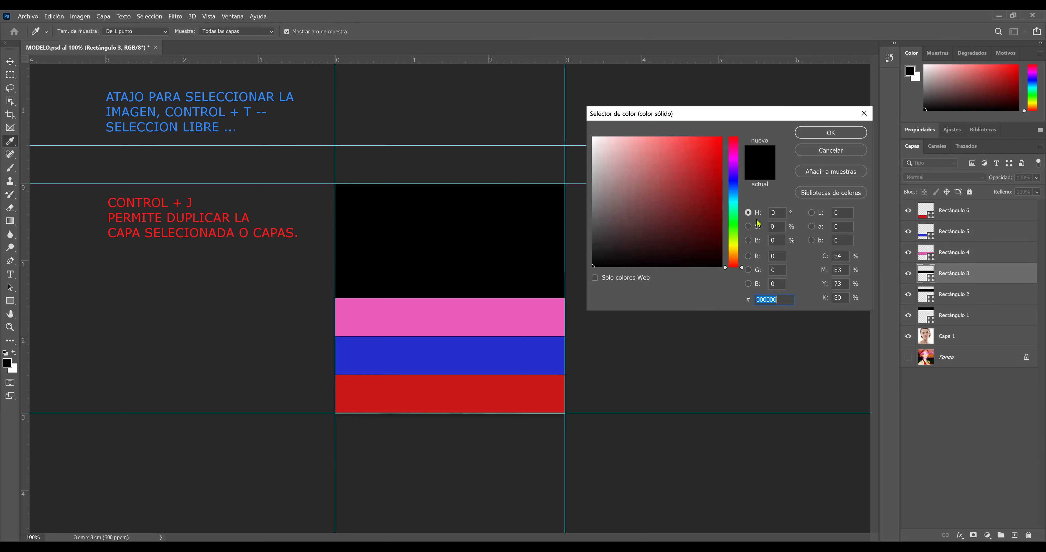
left_click(734, 223)
left_click(664, 184)
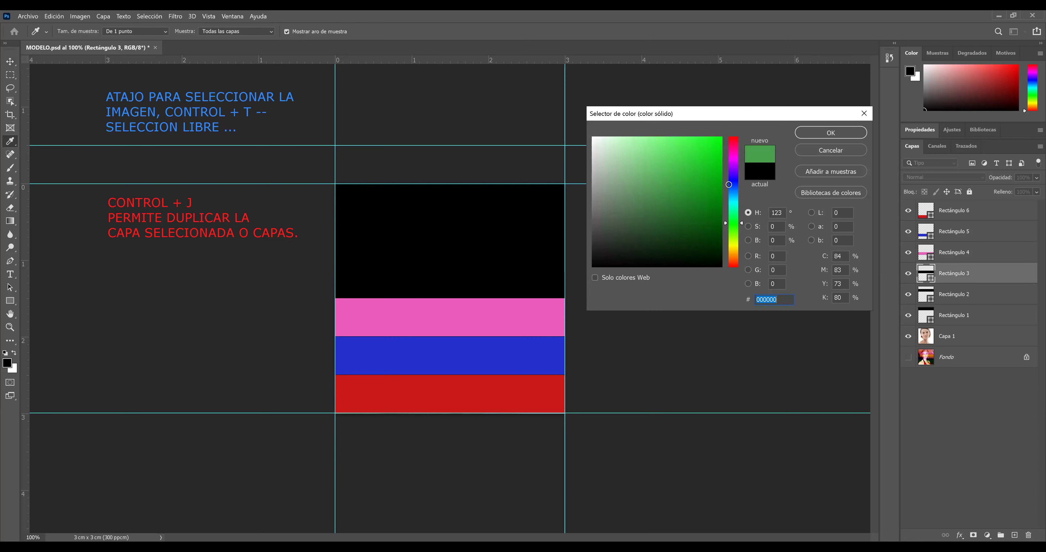
left_click(818, 134)
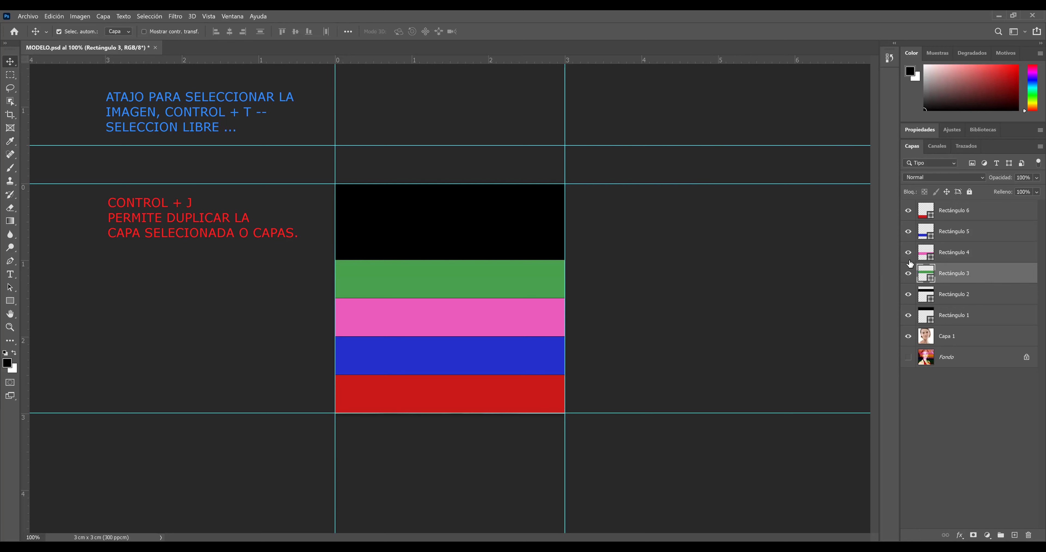
Recolour Rectángulo 2 olive yellow #b6af44 and Rectángulo 1 mint teal #6fe1ba.
left_click(929, 302)
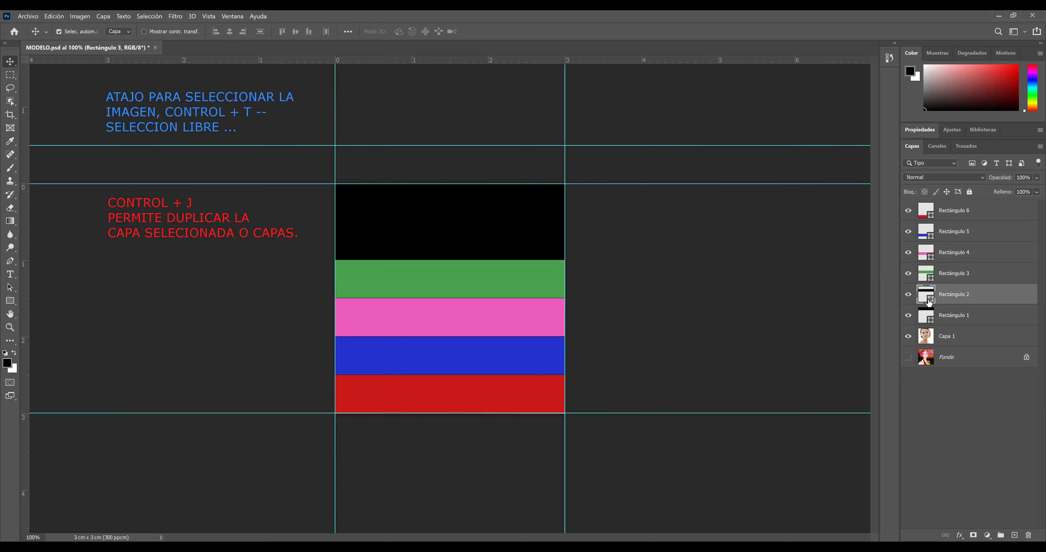
double_click(929, 302)
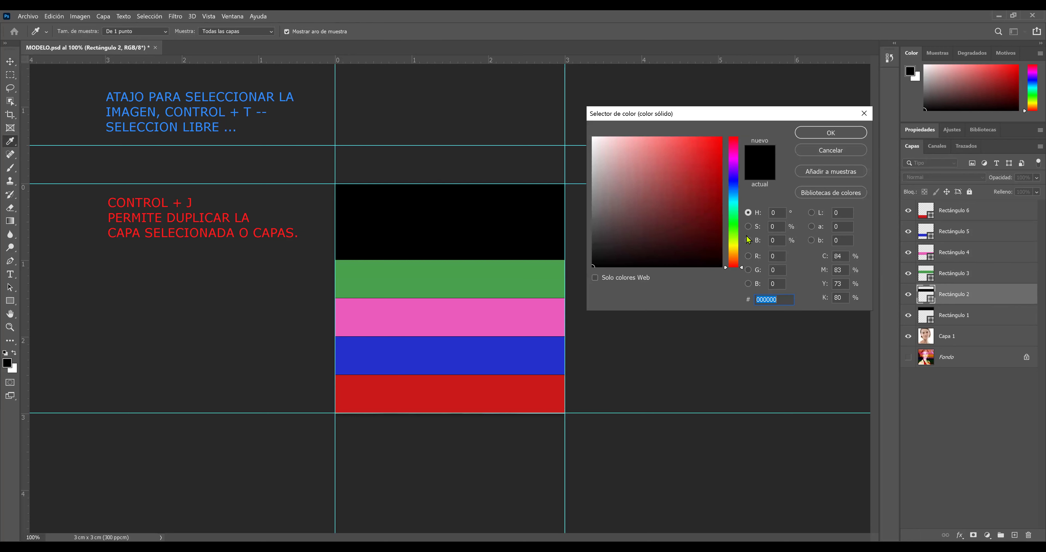
left_click(738, 247)
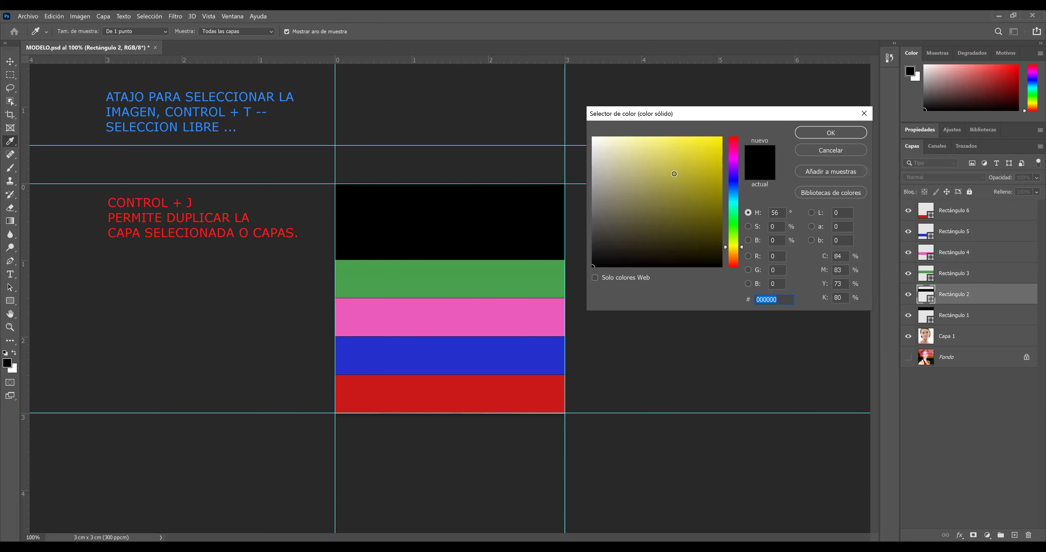
left_click(685, 164)
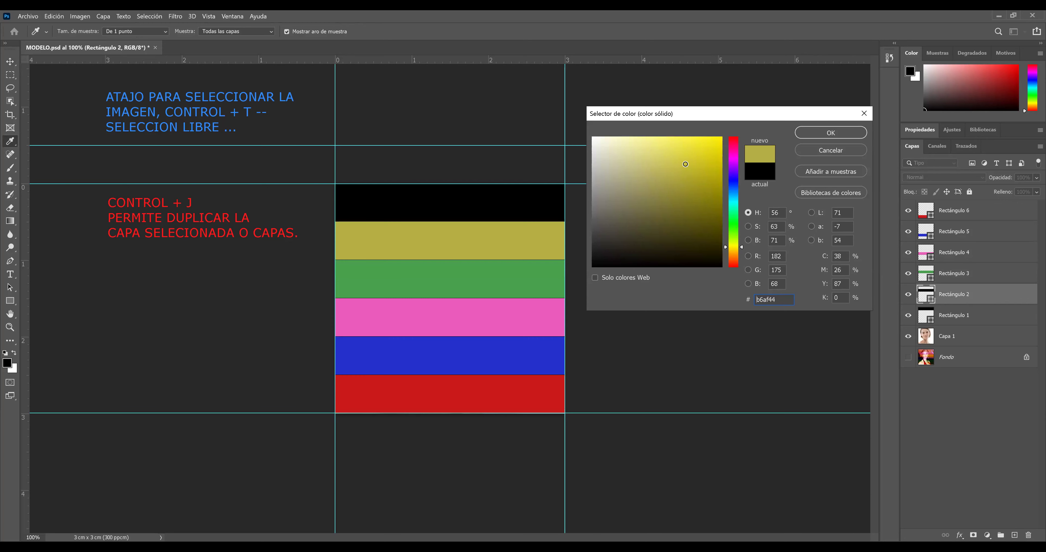
left_click(814, 133)
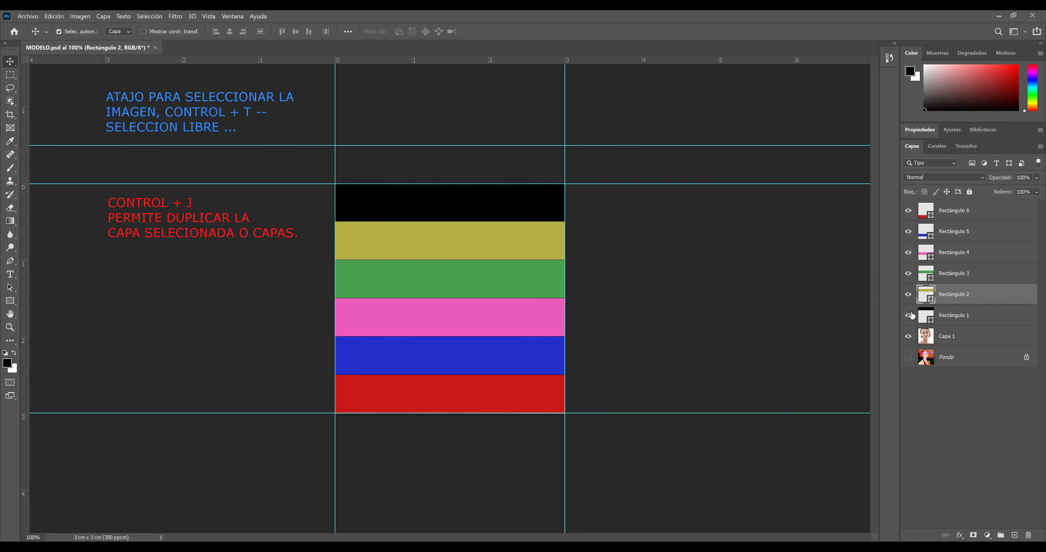
left_click(931, 320)
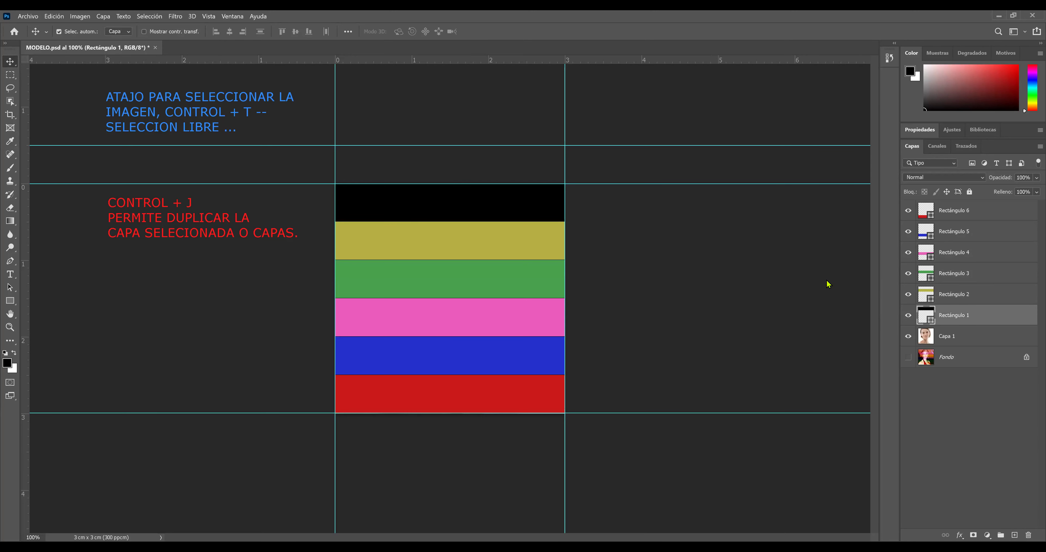
left_click(733, 256)
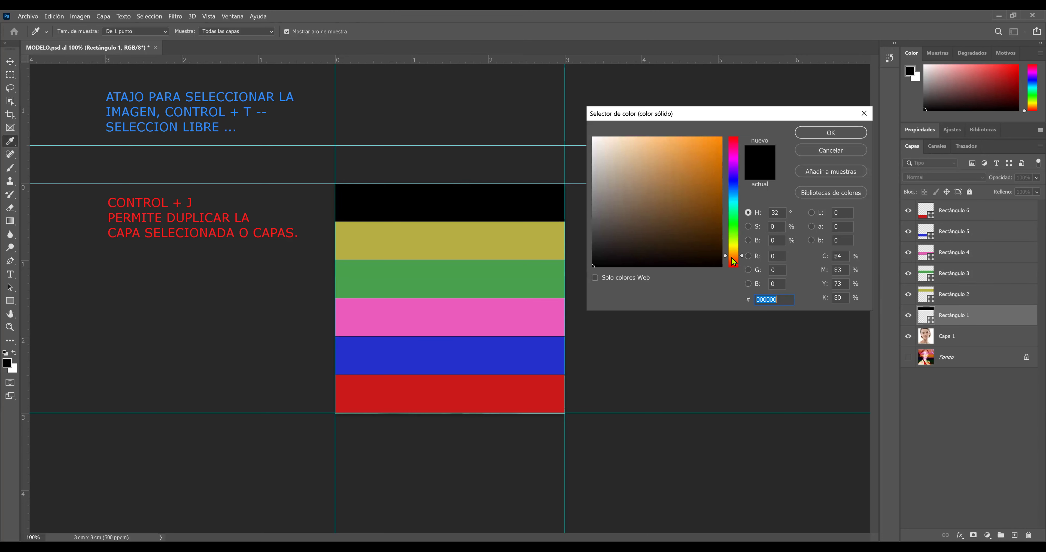
left_click(733, 209)
left_click(658, 152)
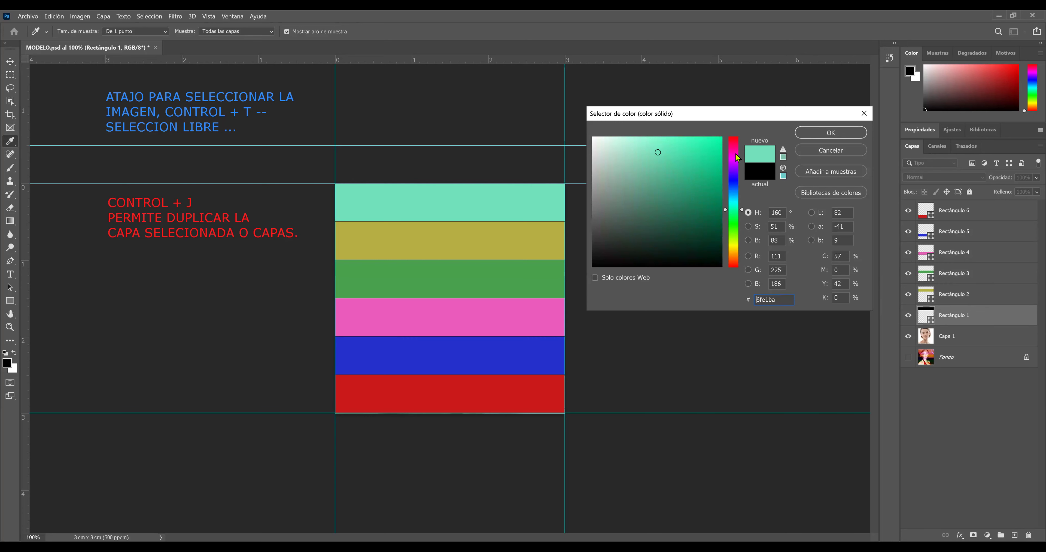
left_click(813, 132)
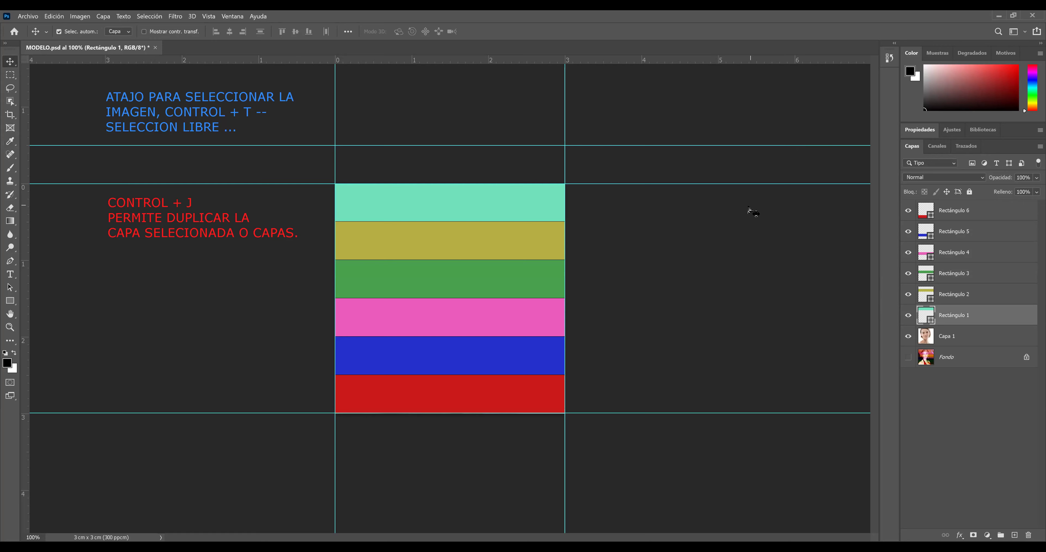
Save MODELO.psd with its six recoloured stripes via Archivo > Guardar.
left_click(28, 16)
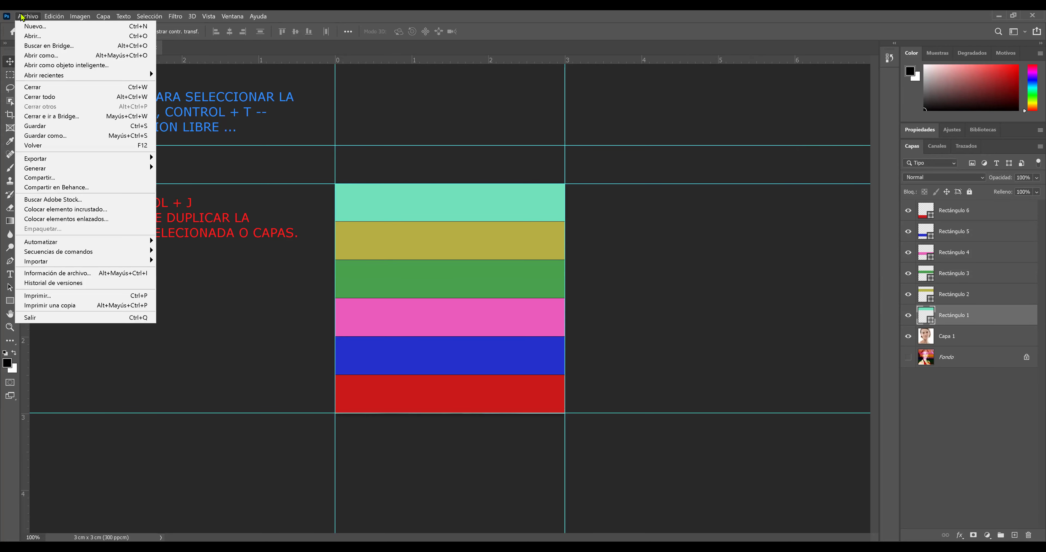
left_click(51, 127)
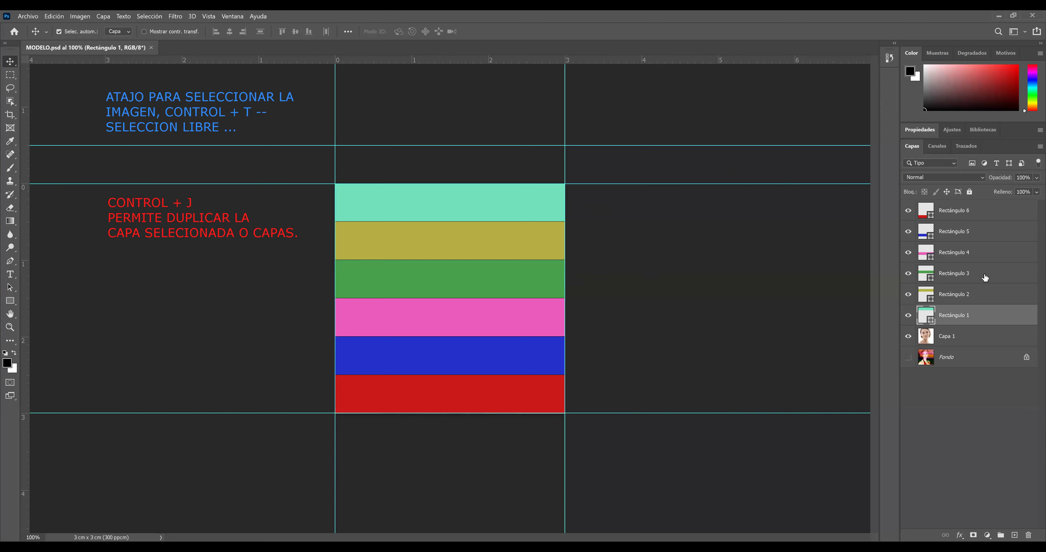
Set Rectángulo 6 and Rectángulo 5 to 30% opacity.
left_click(980, 211)
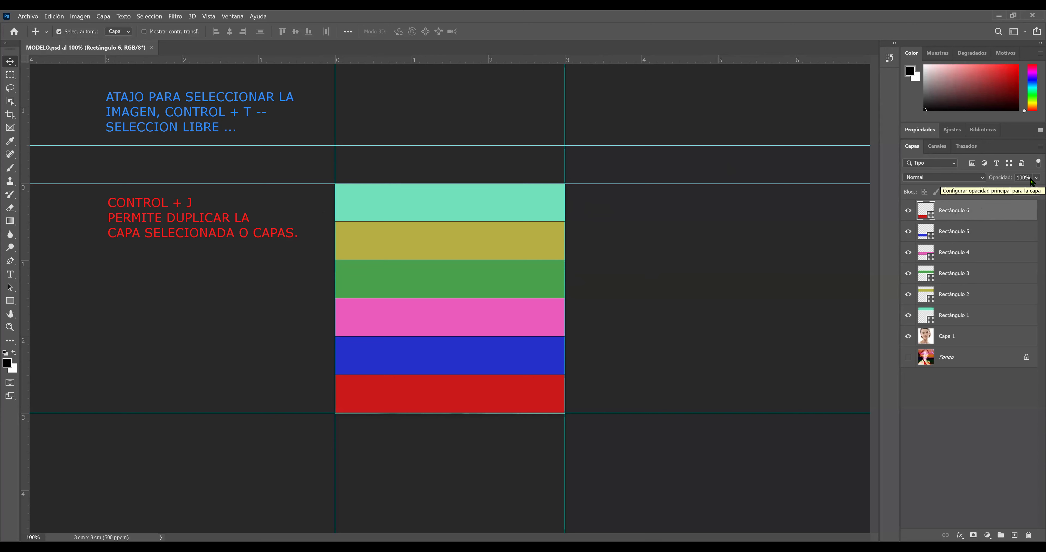
left_click(1031, 179)
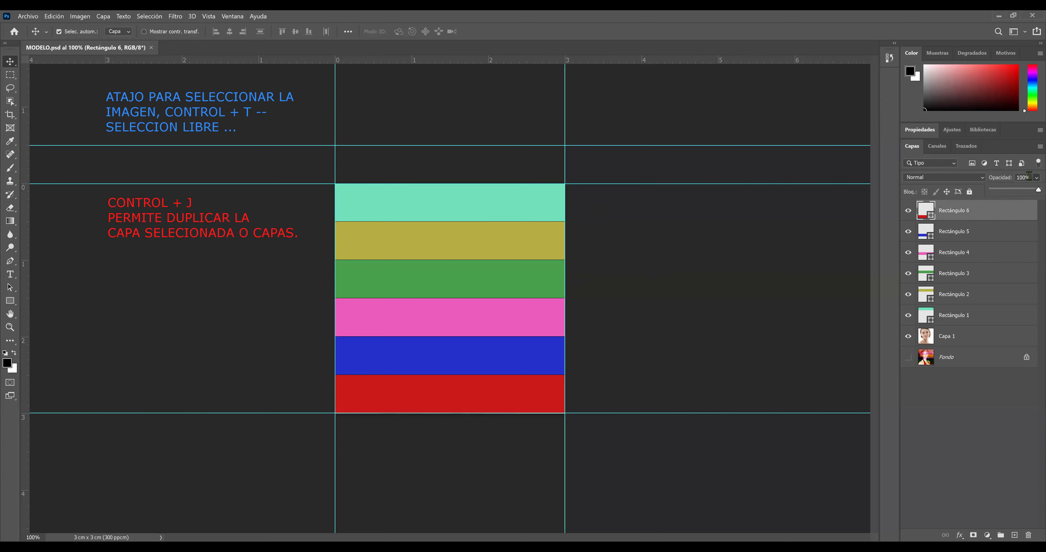
left_click(1029, 177)
type("30")
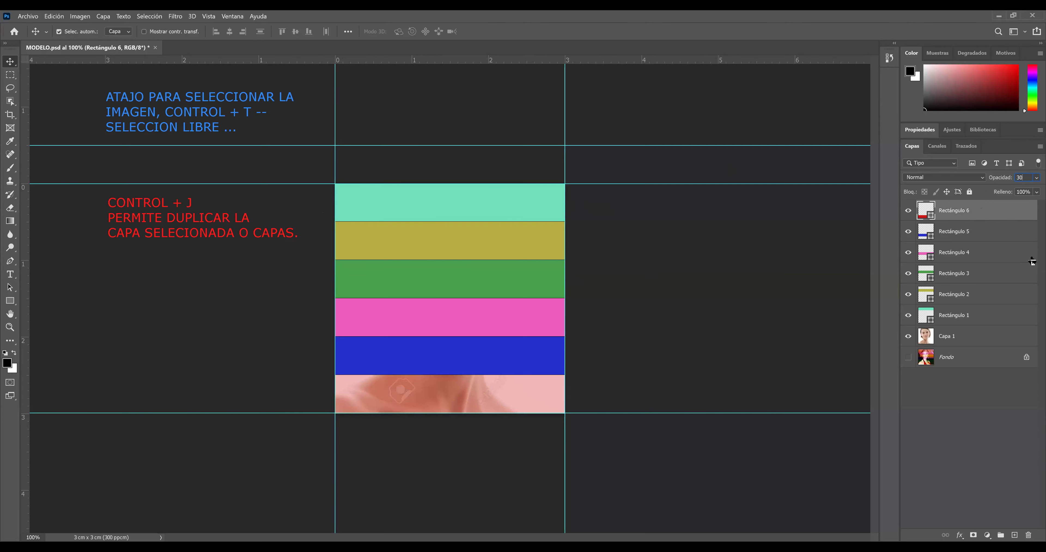
left_click(975, 240)
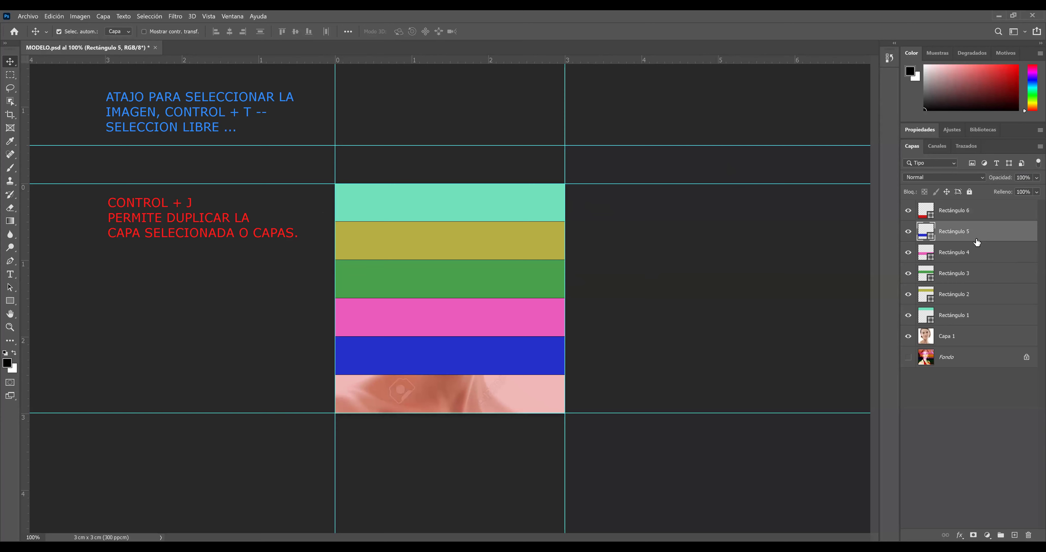
left_click(1022, 178)
type("30")
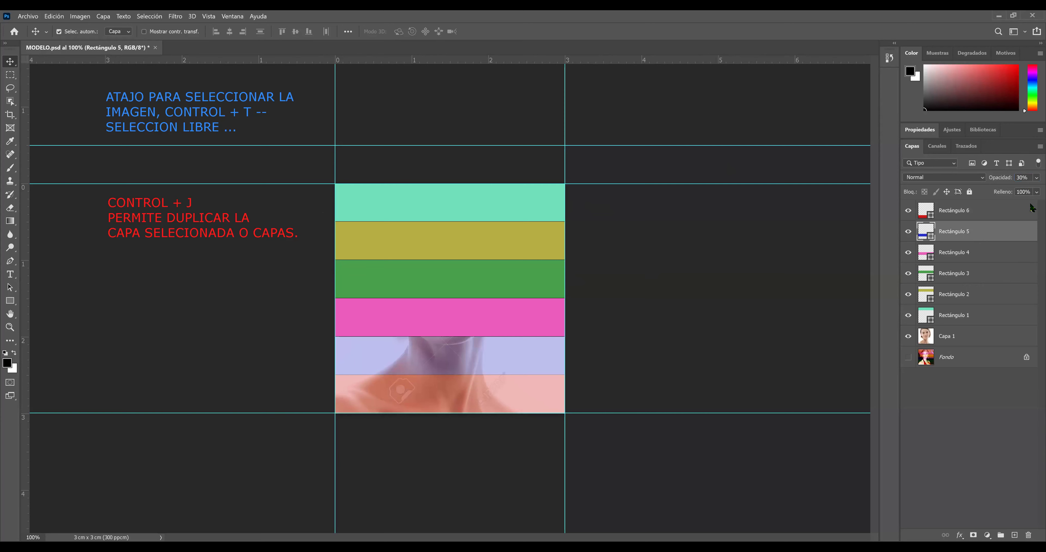
Set the pink Rectángulo 4 and green Rectángulo 3 stripes to 30% opacity.
left_click(977, 258)
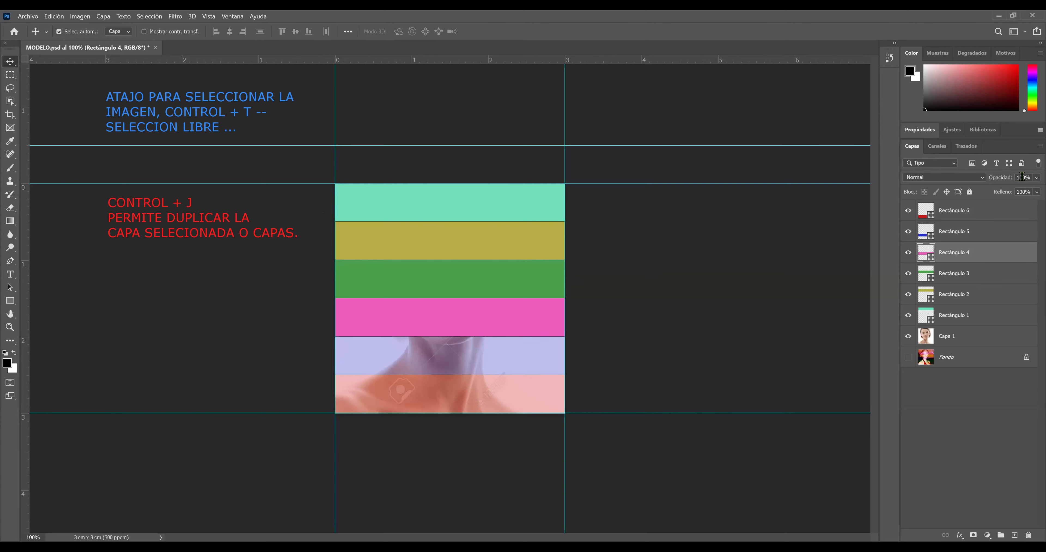
type("30")
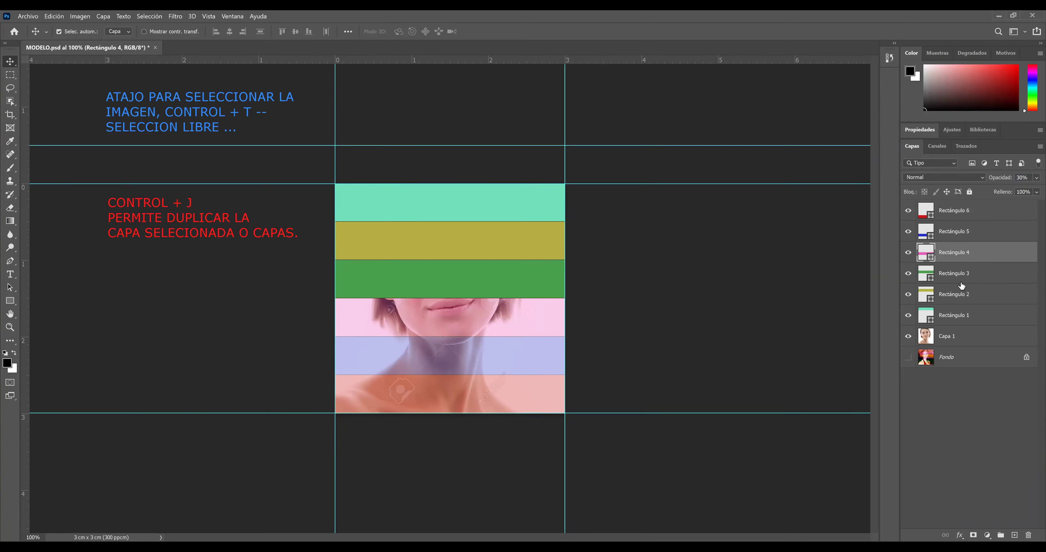
left_click(962, 279)
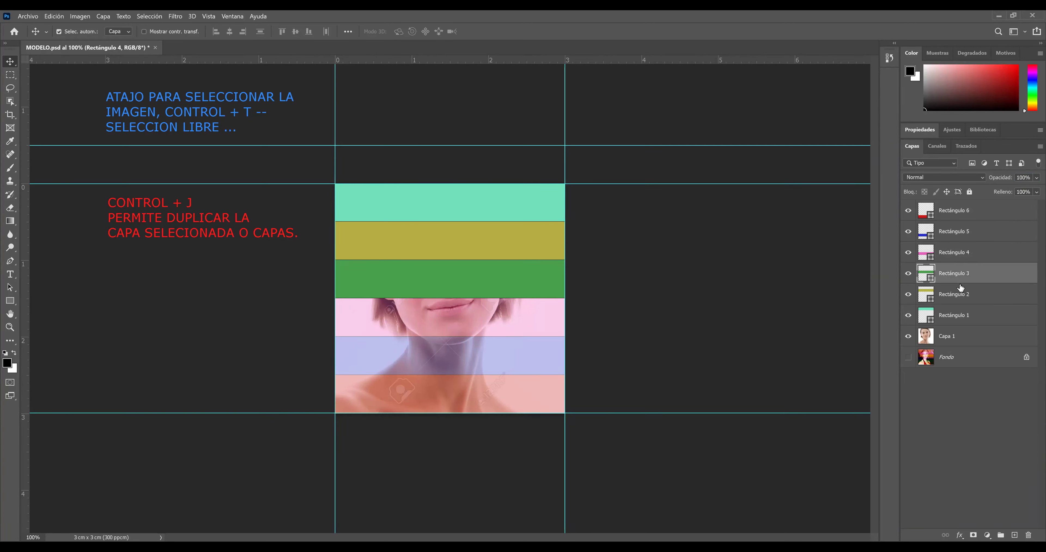
left_click(1022, 177)
type("30")
key("Return")
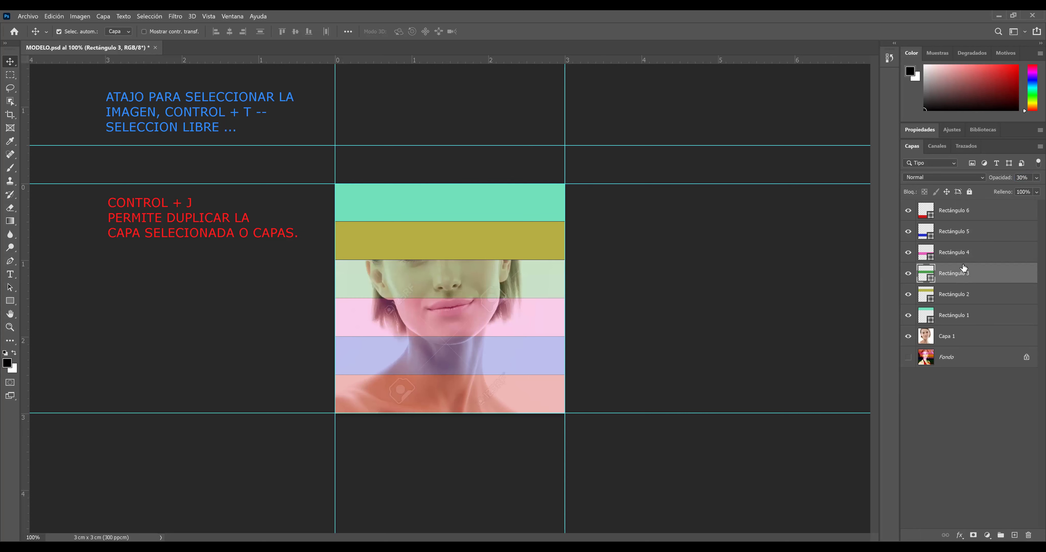
Set the olive Rectángulo 2 and top Rectángulo 1 stripes to 30% opacity.
left_click(955, 296)
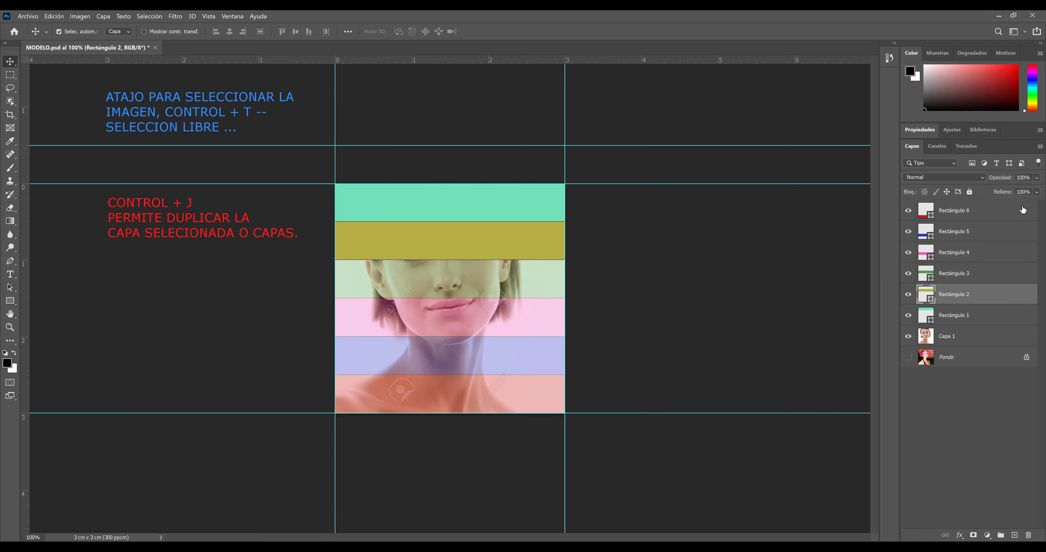
type("30")
key("Return")
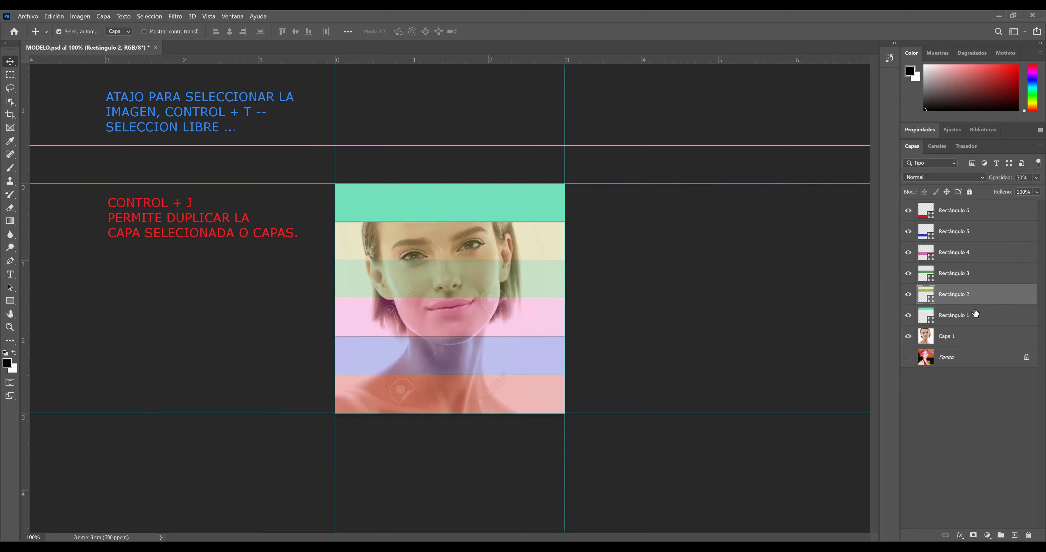
left_click(975, 315)
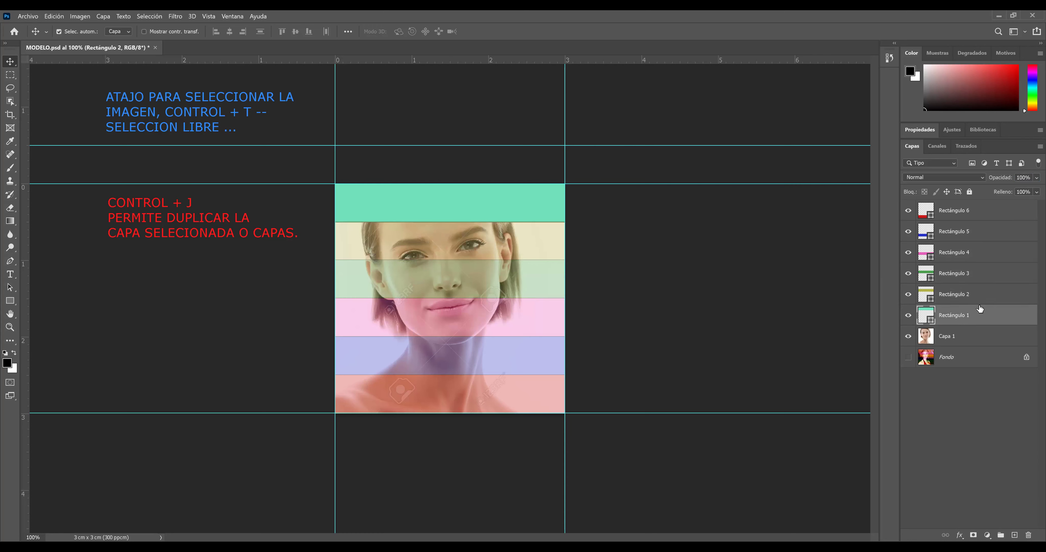
left_click(1023, 177)
type("30")
key("Return")
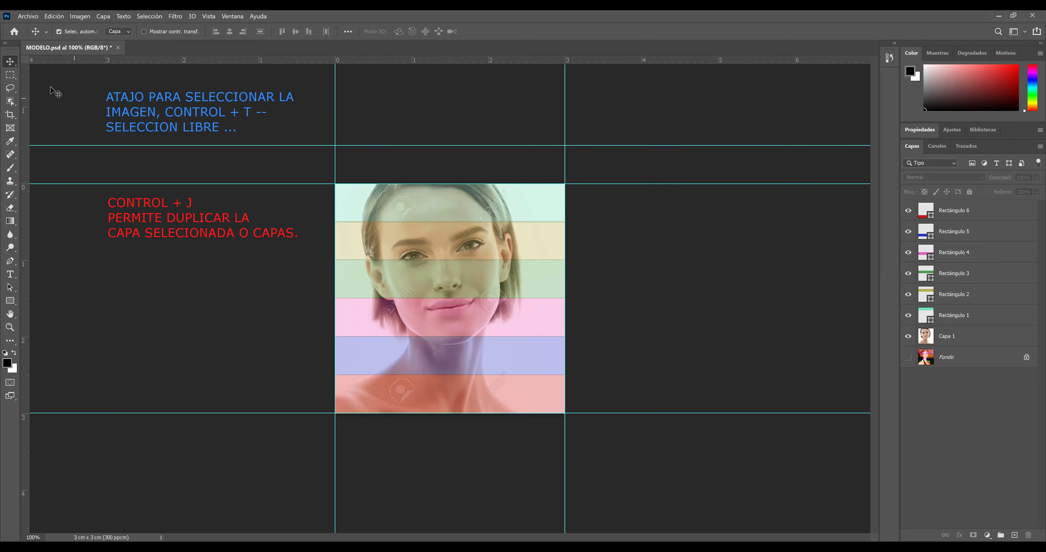
left_click(36, 17)
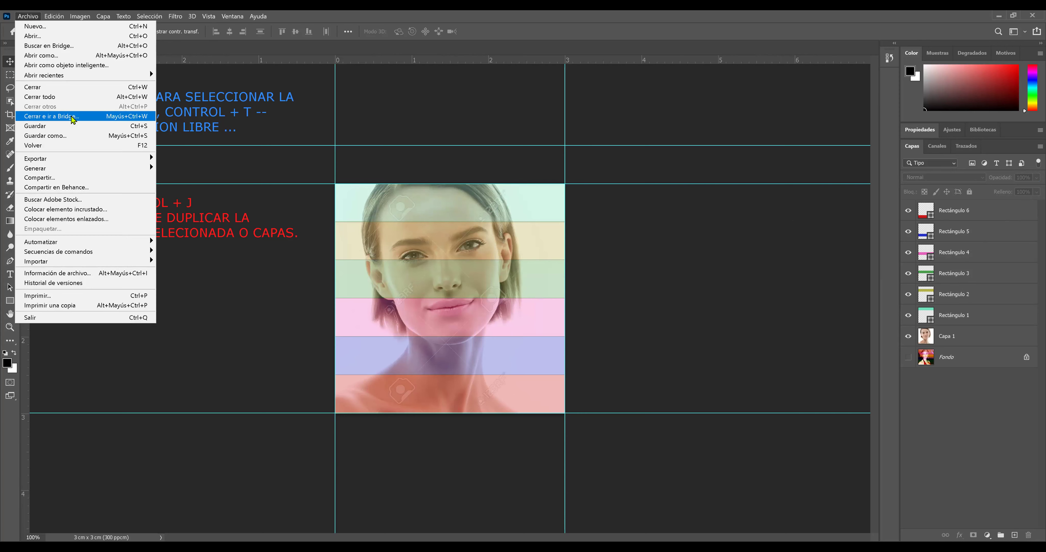
left_click(61, 63)
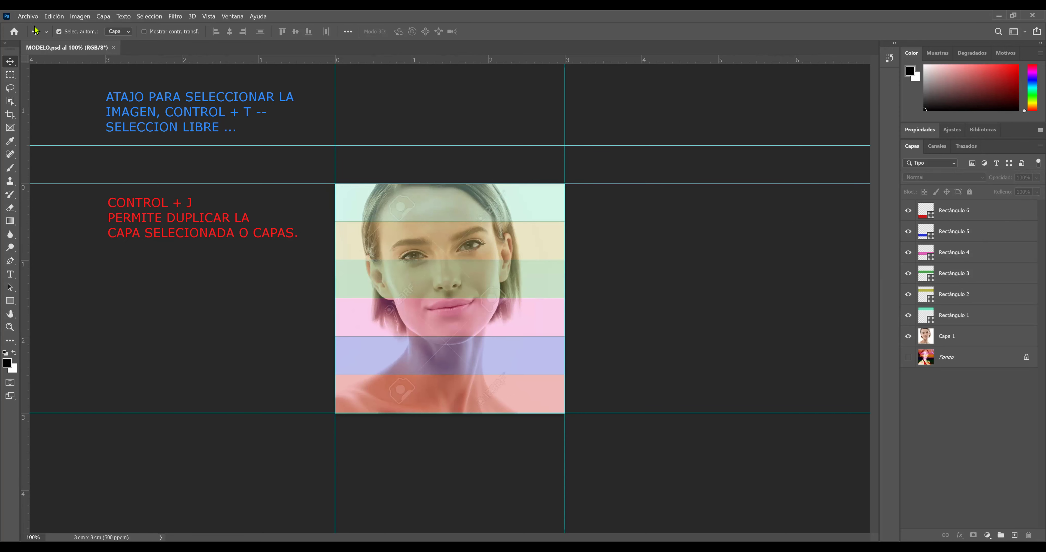
Save a copy to the computer under the file name MODELO.
left_click(27, 17)
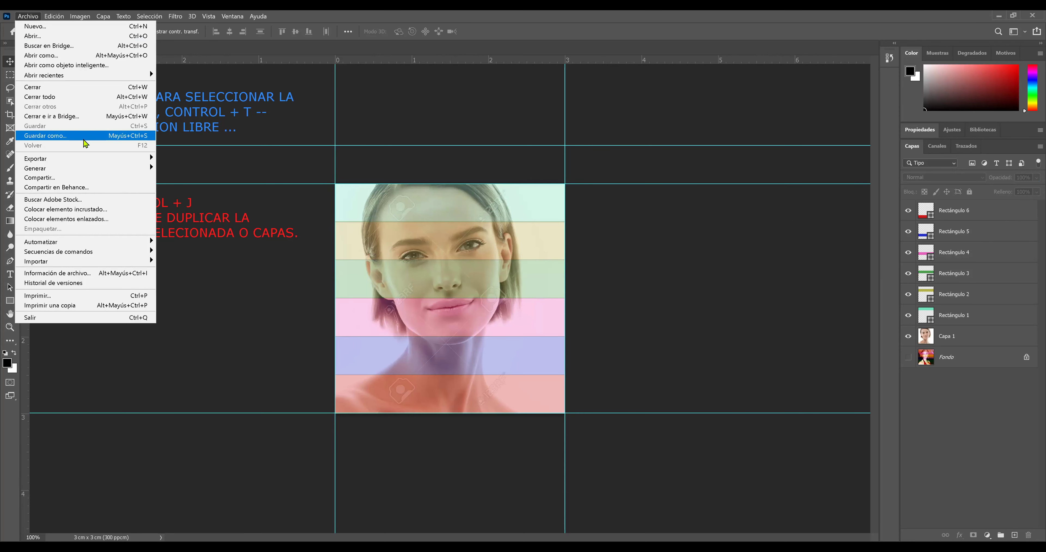
left_click(61, 135)
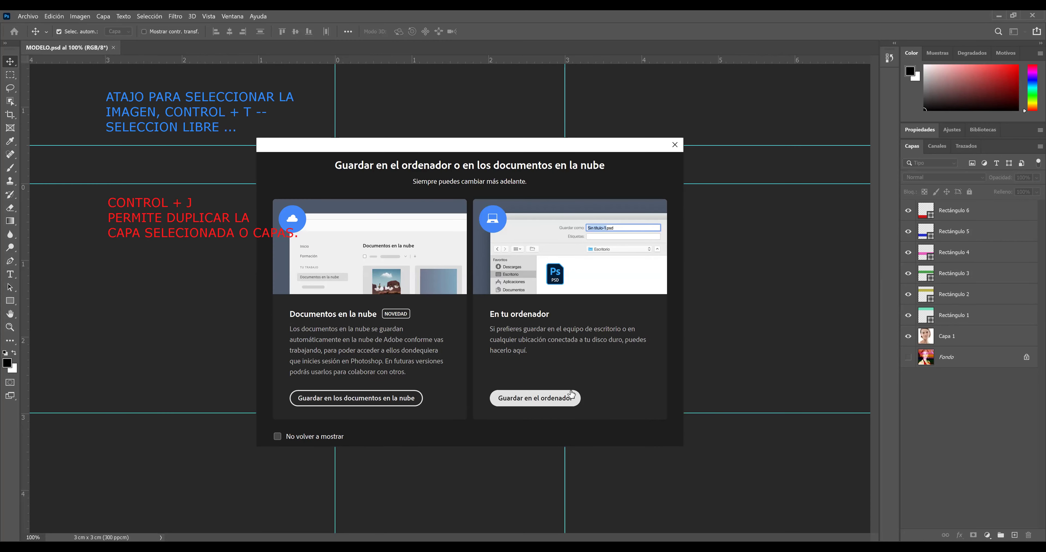
left_click(575, 398)
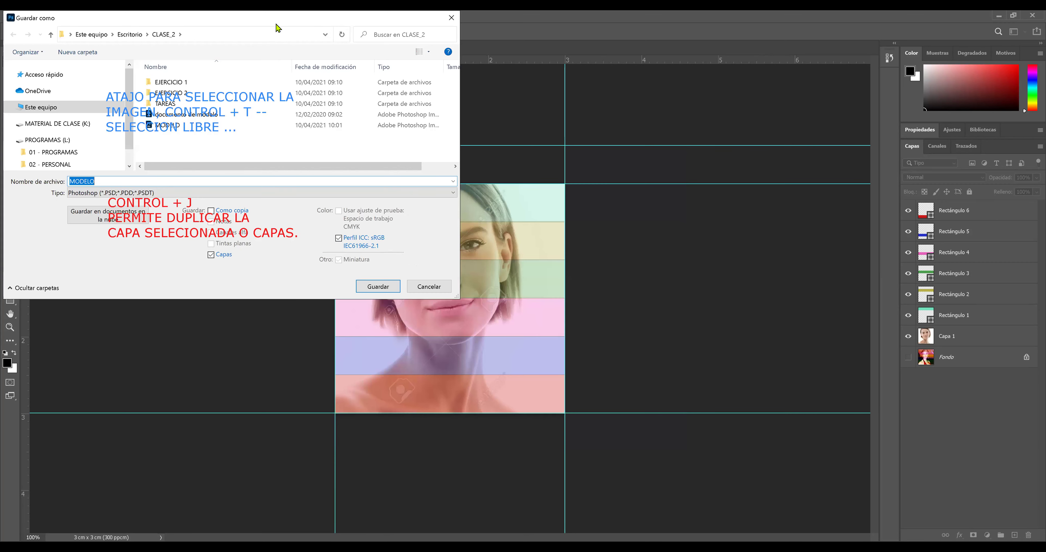
key("BackSpace")
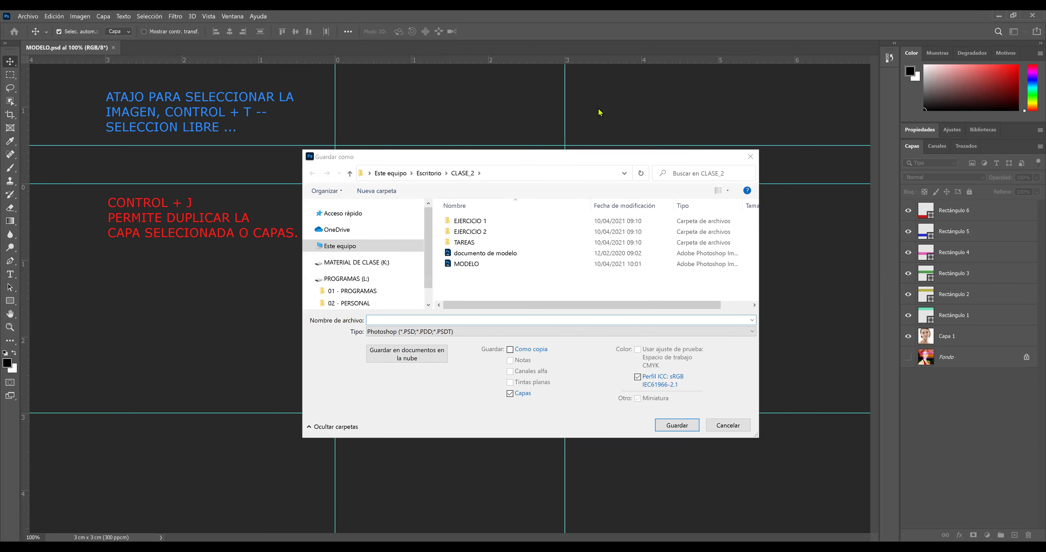
type("MODELO")
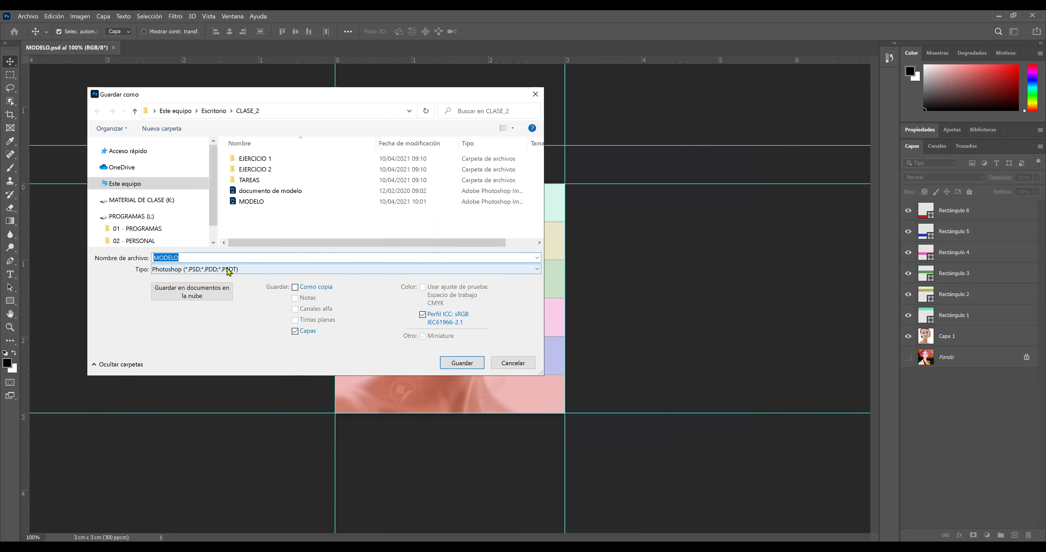
Save the copy in JPEG format with quality 12.
left_click(249, 270)
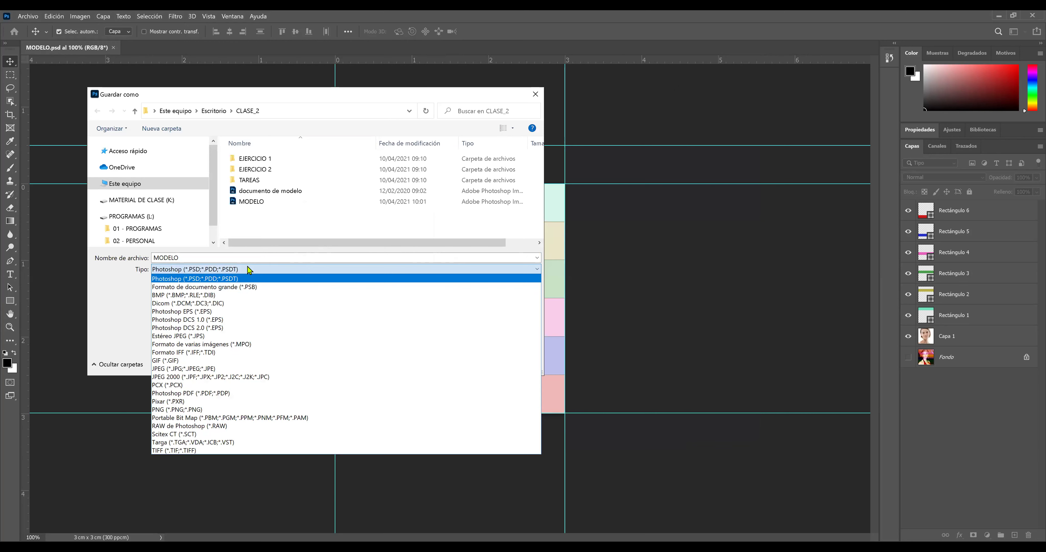
left_click(257, 369)
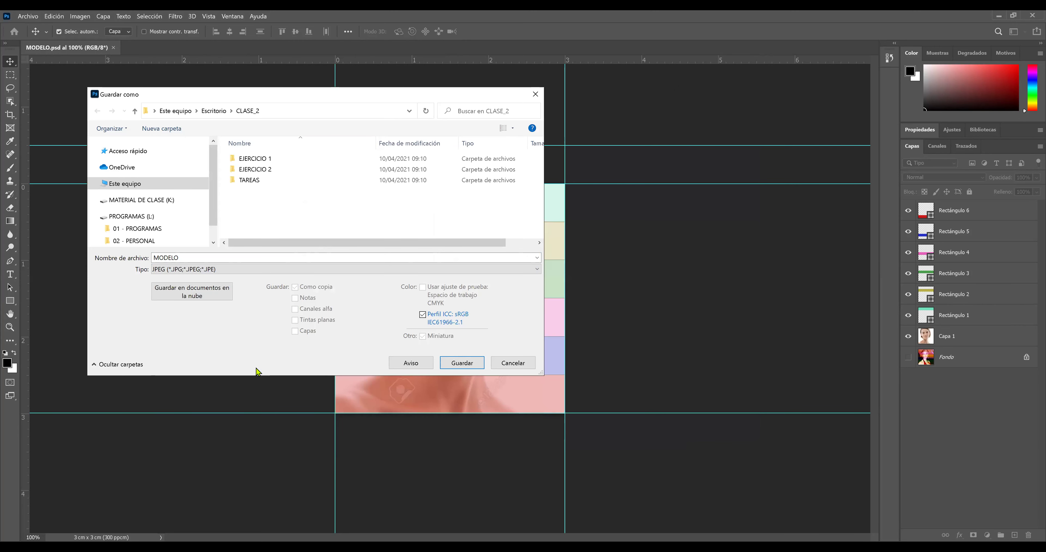
left_click(462, 365)
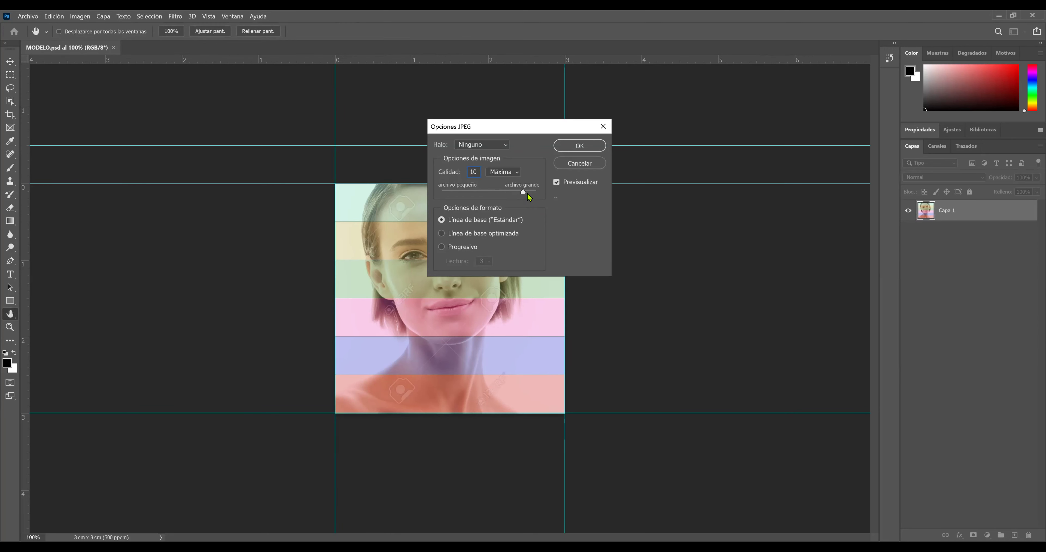
left_click(544, 195)
Finish the JPEG export, then save MODELO as a 24-bit Windows BMP copy.
left_click(600, 147)
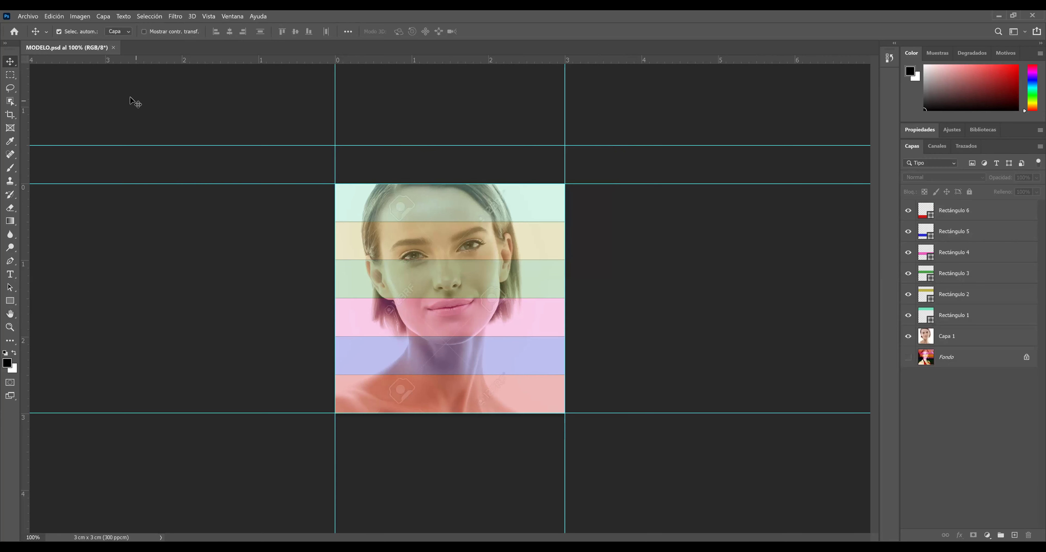
left_click(24, 18)
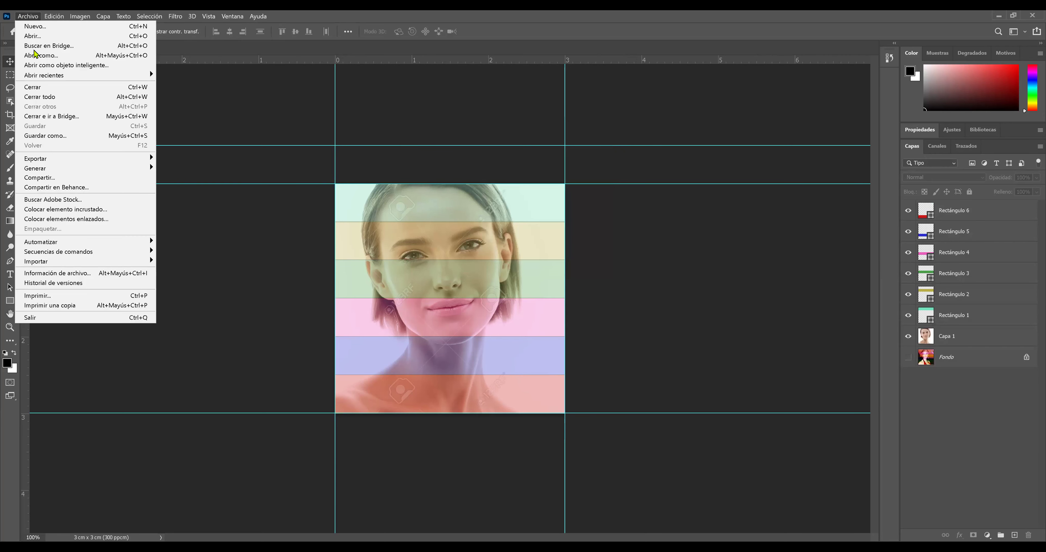
left_click(68, 136)
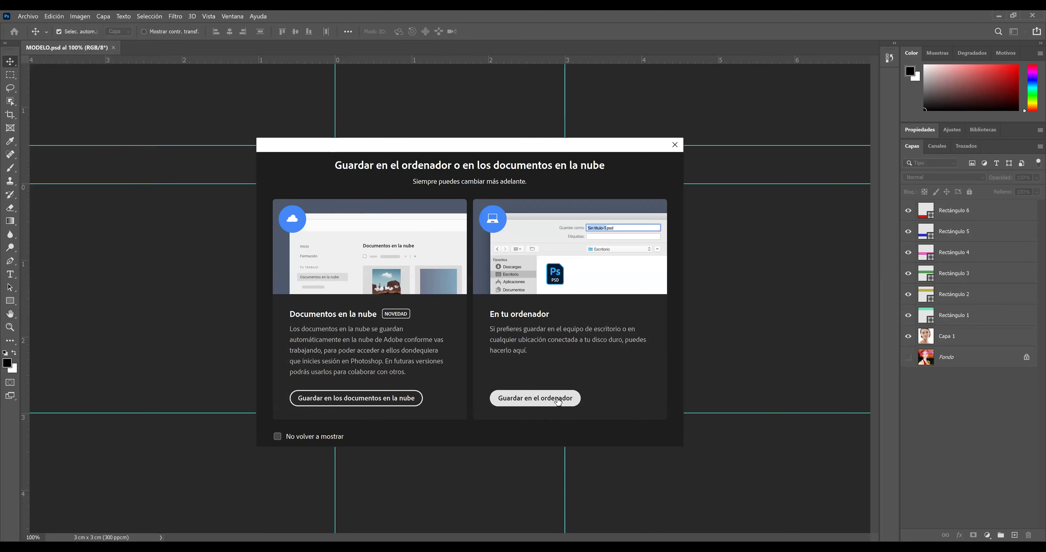
left_click(557, 401)
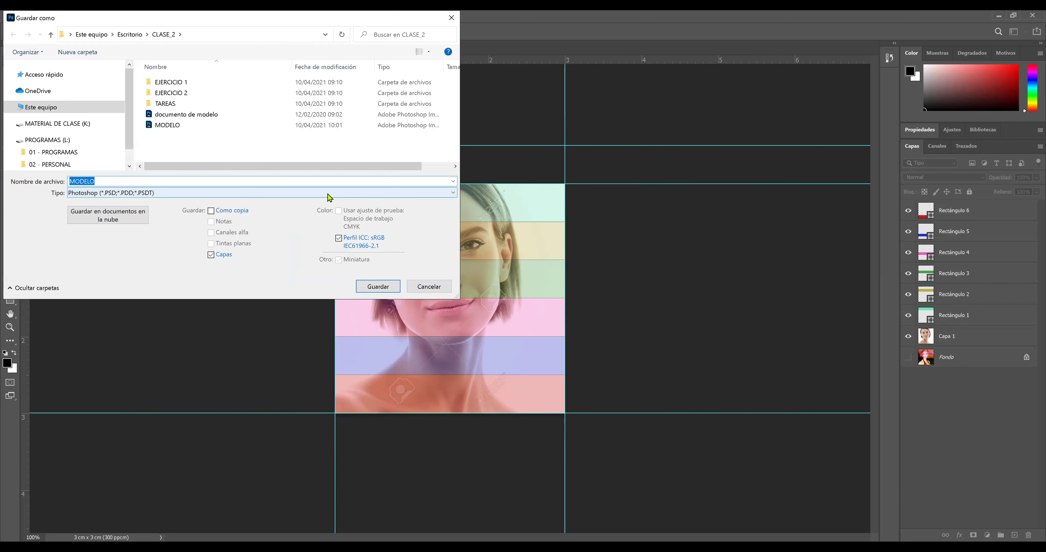
left_click(327, 194)
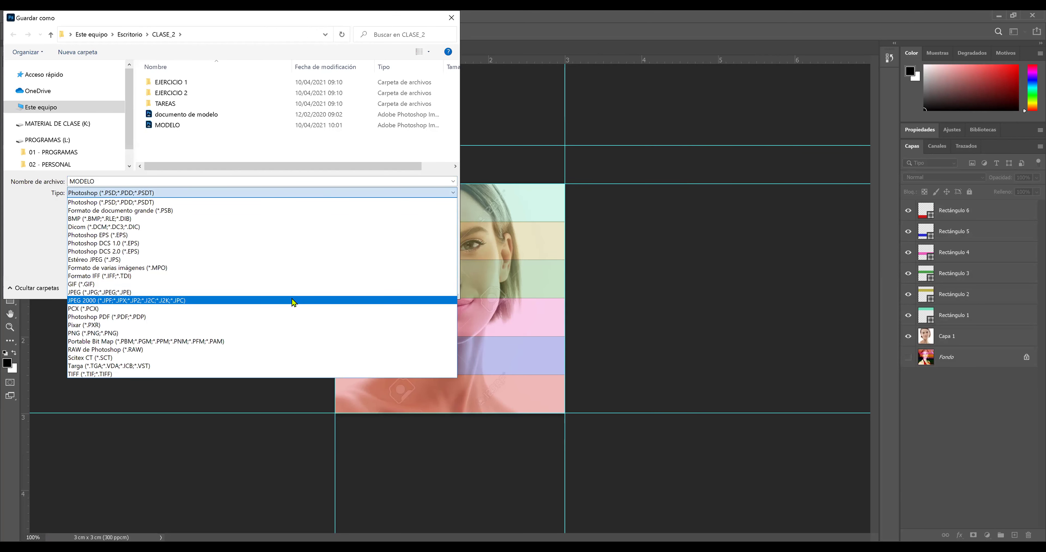
left_click(312, 221)
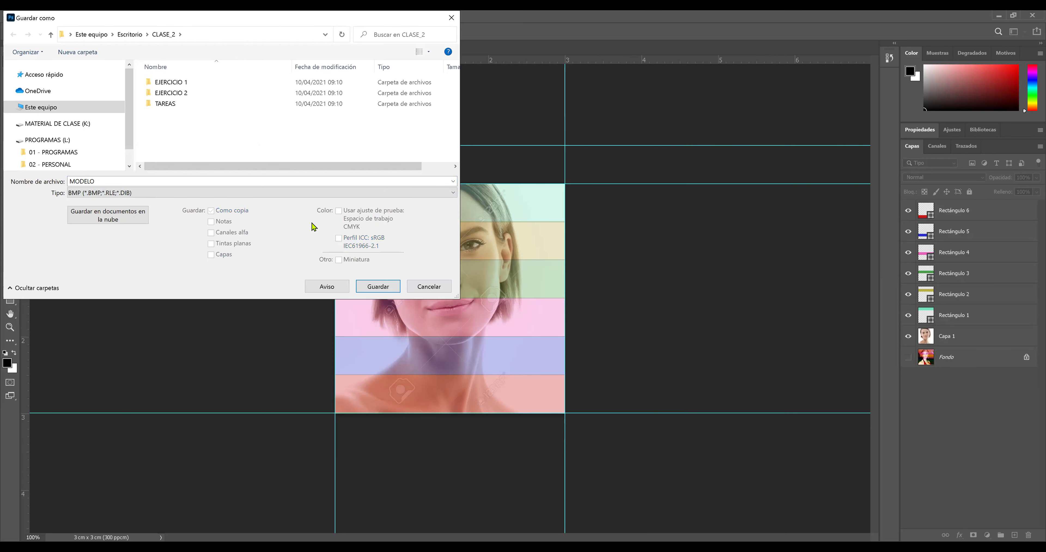
left_click(383, 287)
left_click(599, 164)
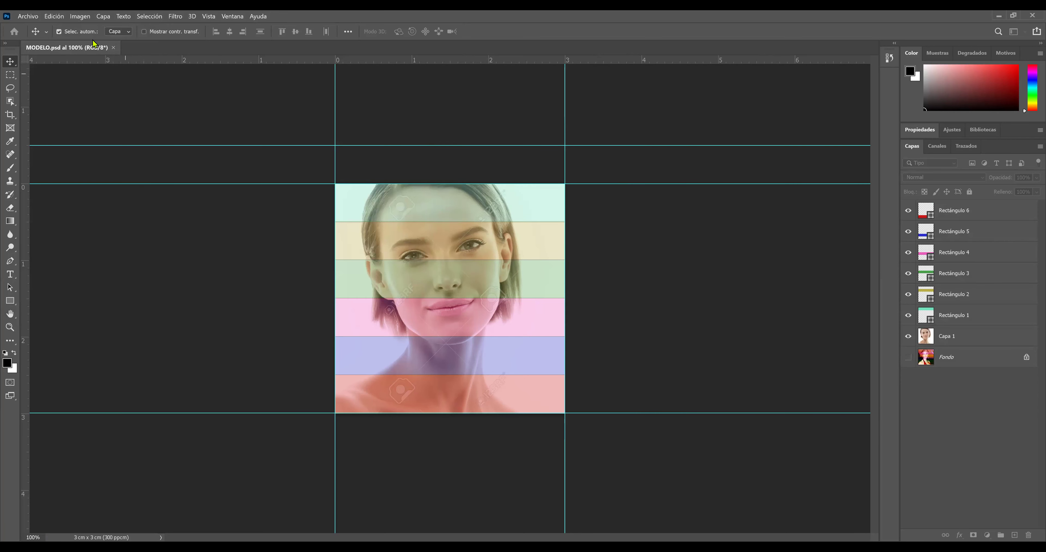
Save a PNG copy of MODELO using the large, fastest-saving file size option.
left_click(27, 17)
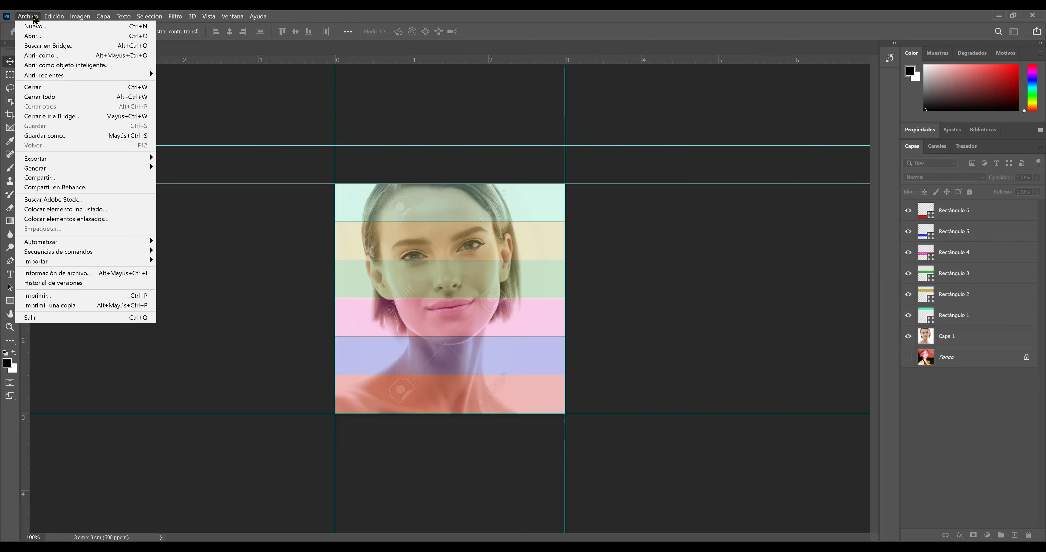
left_click(61, 137)
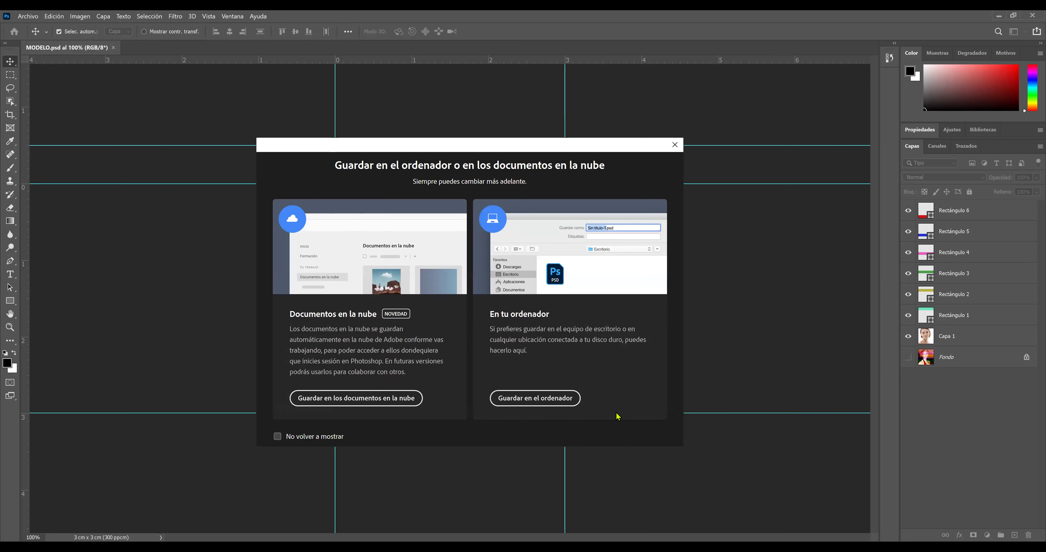
left_click(556, 397)
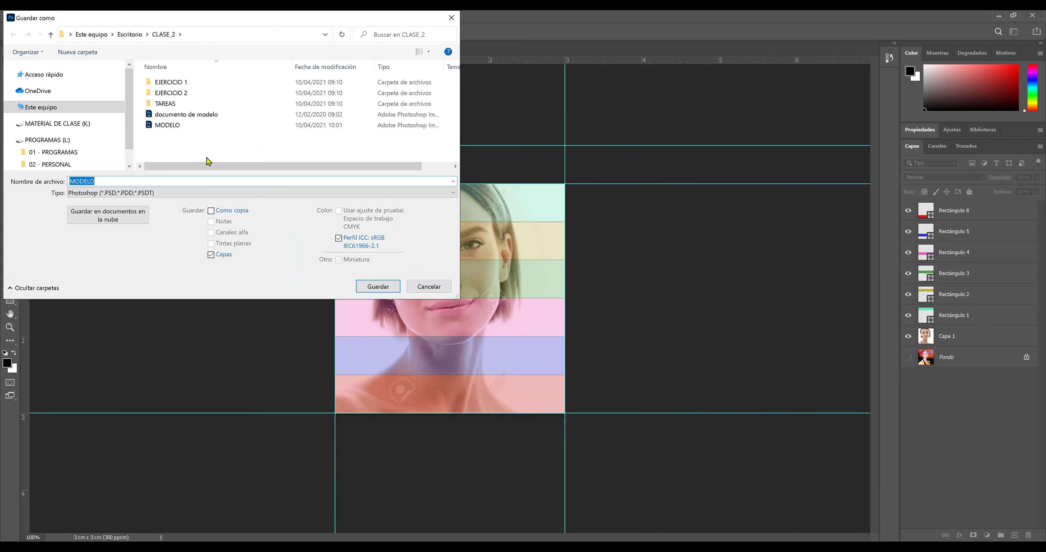
left_click(188, 193)
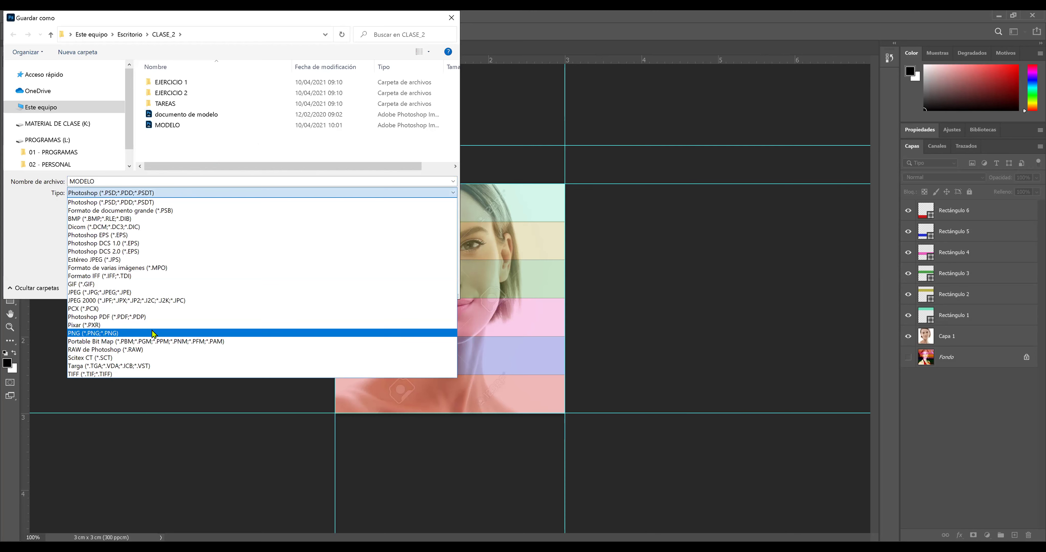
left_click(153, 333)
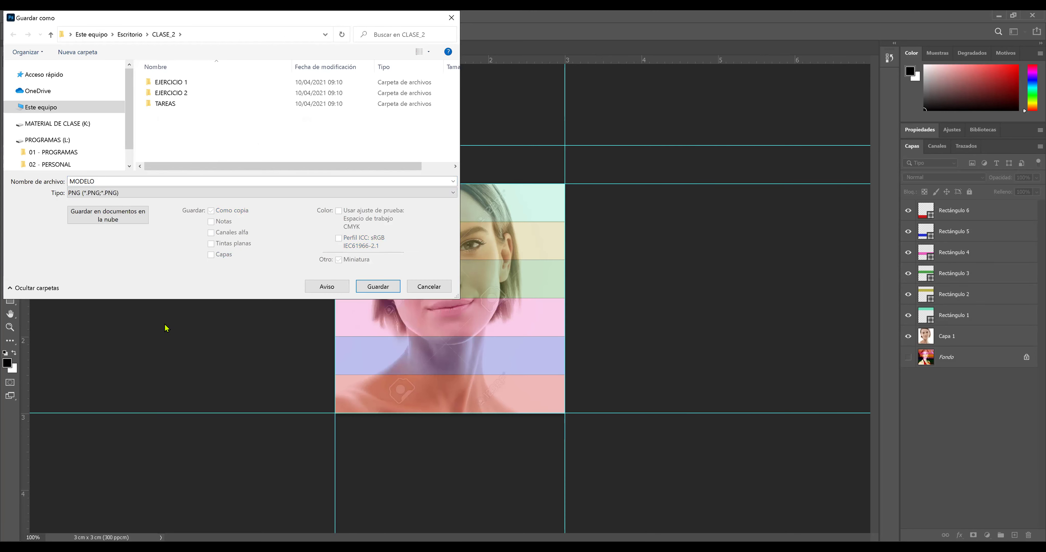
left_click(377, 291)
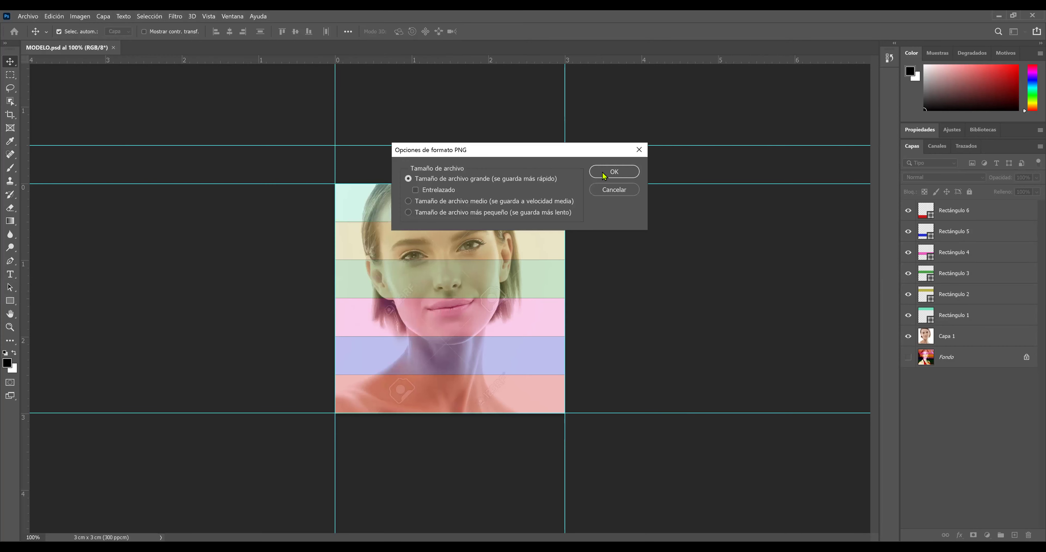
left_click(604, 176)
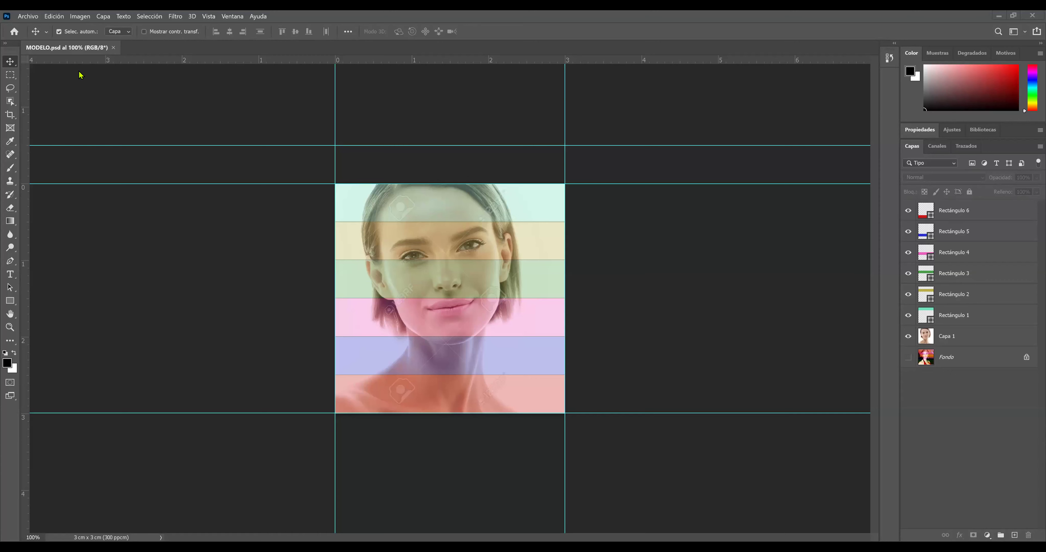
Open MODELO 1.jpg and accept the colour profile prompt.
left_click(25, 18)
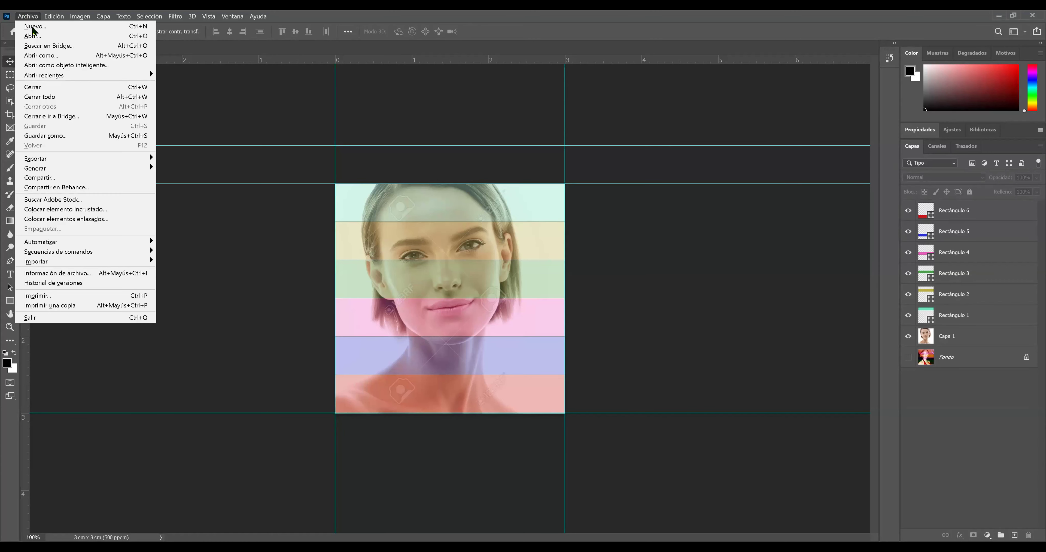
left_click(33, 22)
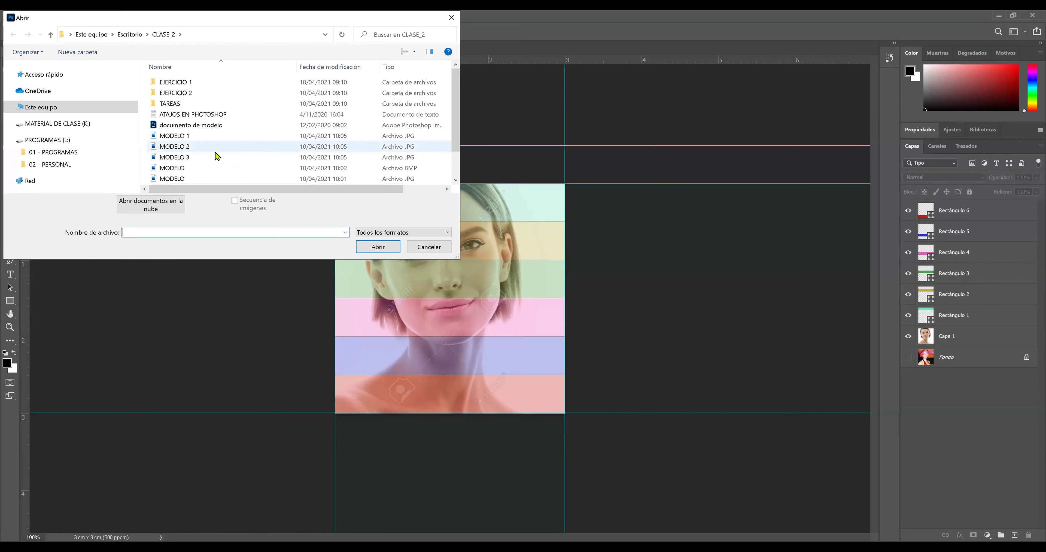
scroll(223, 172, "down", 1)
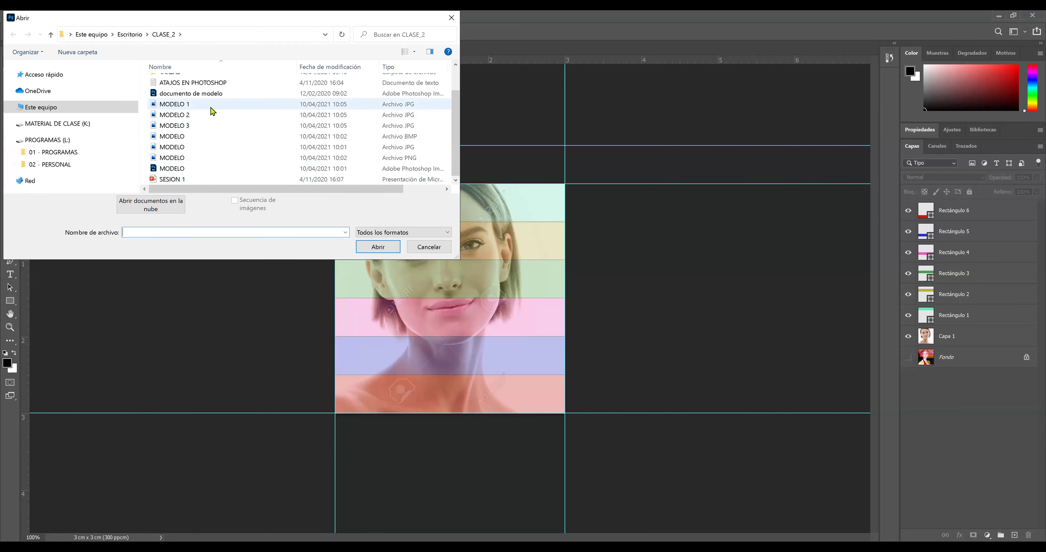
double_click(212, 109)
left_click(569, 260)
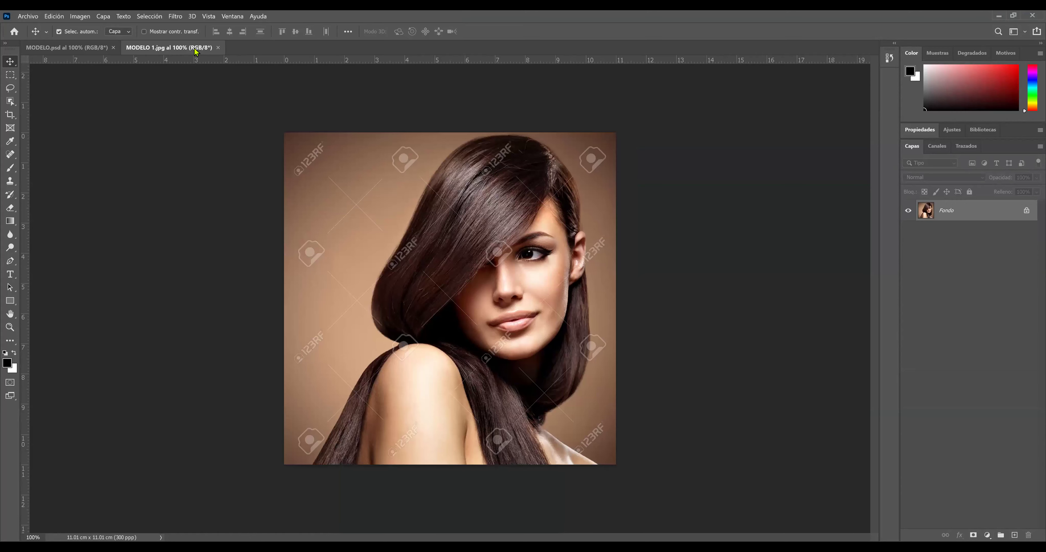
Drag the MODELO 1 portrait into MODELO.psd as layer Capa 2.
left_click_drag(175, 48, 522, 197)
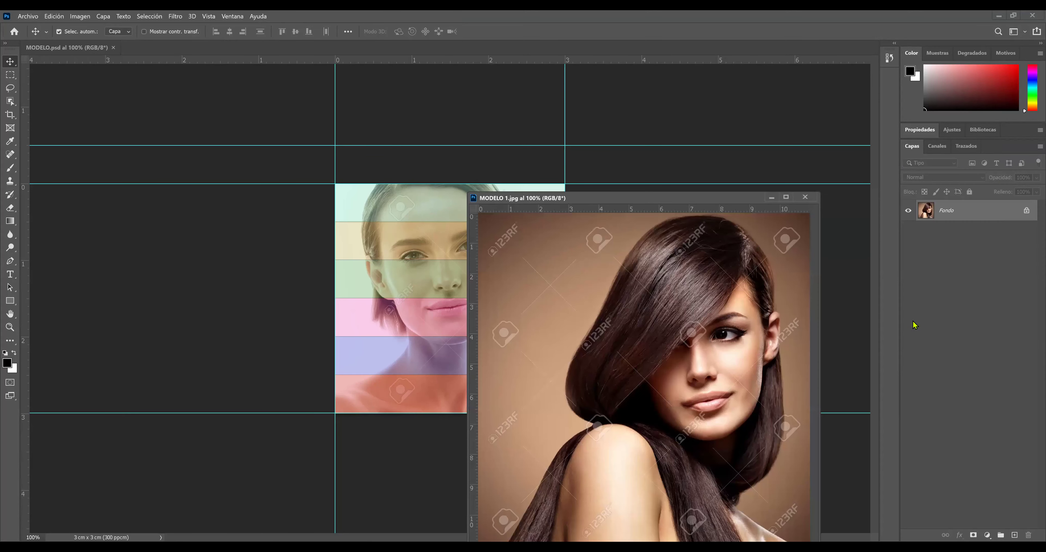
left_click_drag(686, 316, 425, 286)
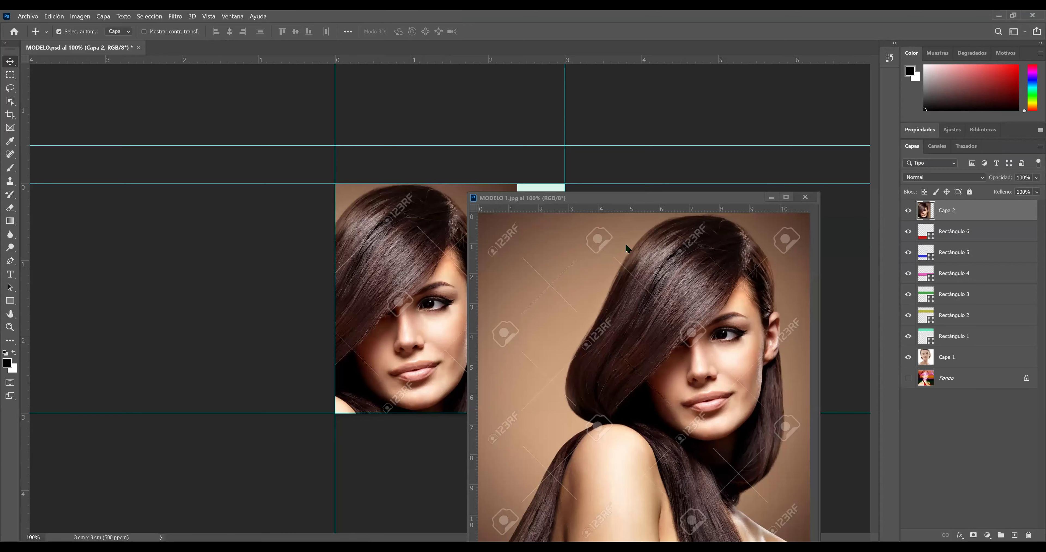
left_click(805, 197)
Scale Capa 2 to 70.46% so the brunette portrait fits the guide-framed square.
left_click_drag(493, 264, 562, 274)
key("ctrl+t")
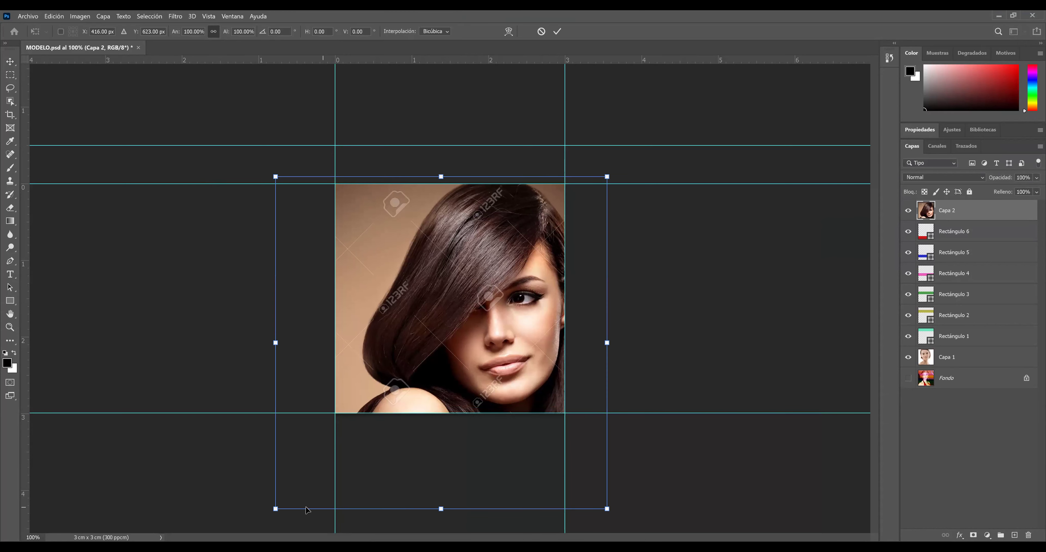
left_click_drag(273, 509, 322, 439)
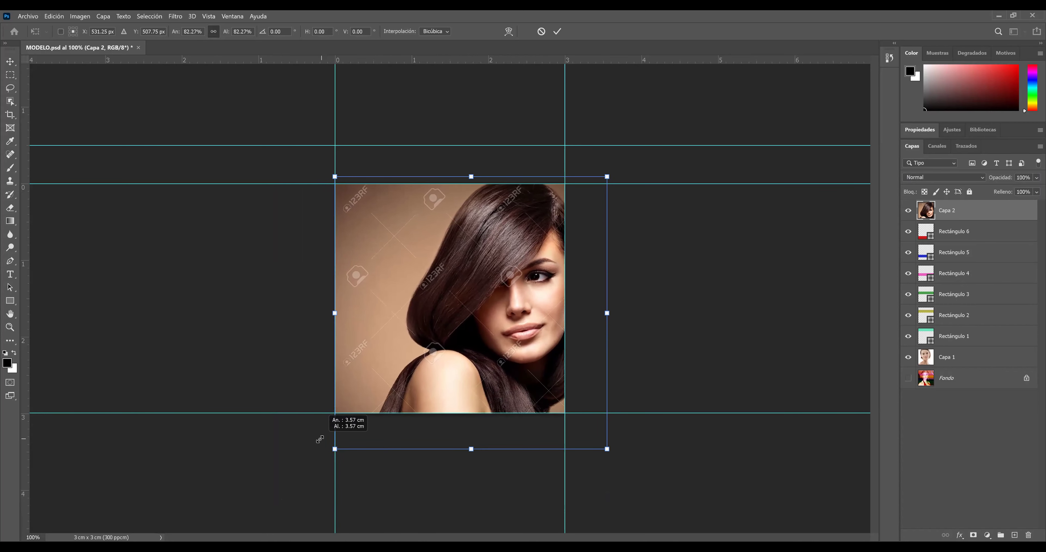
left_click_drag(322, 438, 321, 439)
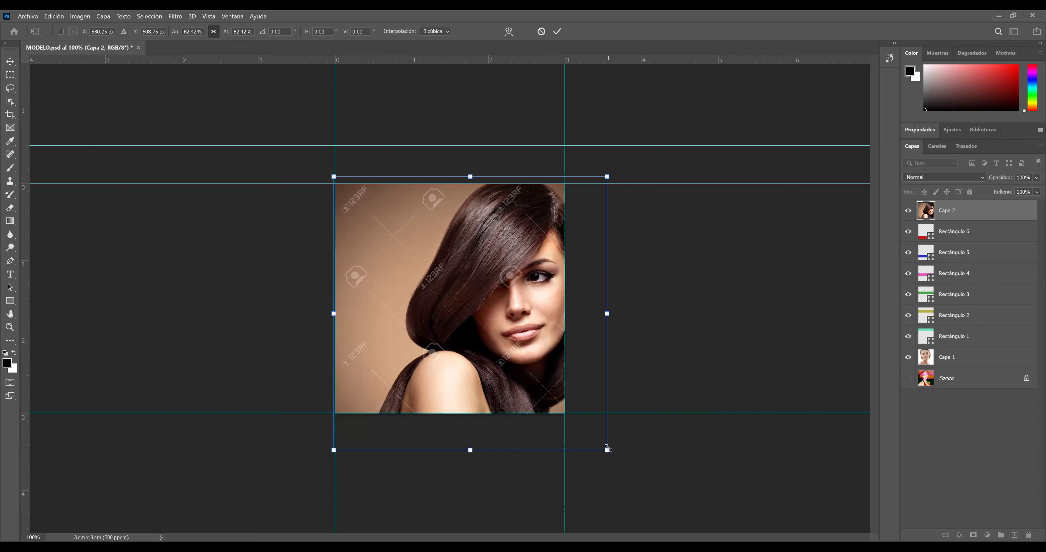
left_click_drag(606, 449, 572, 415)
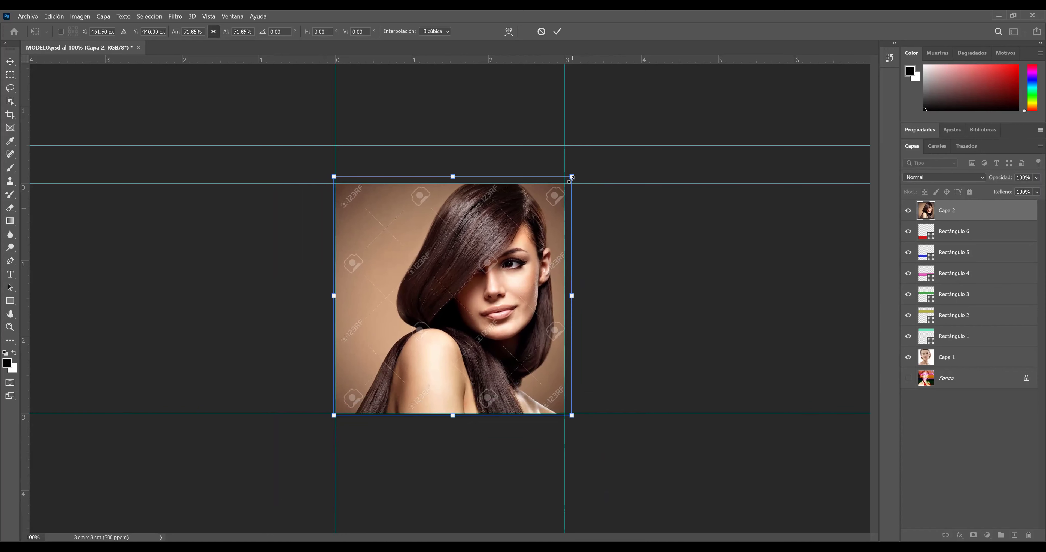
left_click_drag(572, 176, 567, 181)
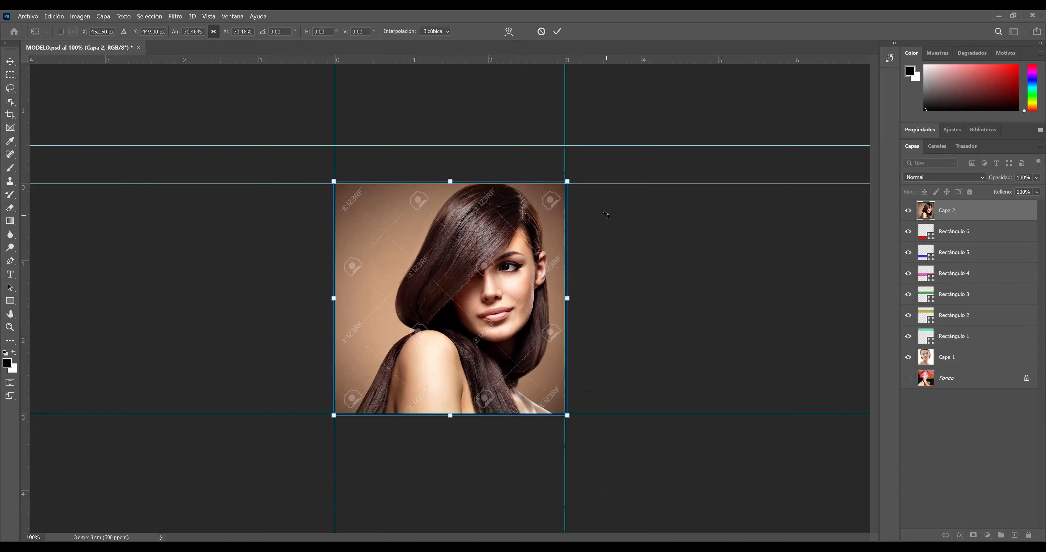
key("Left")
key("Left")
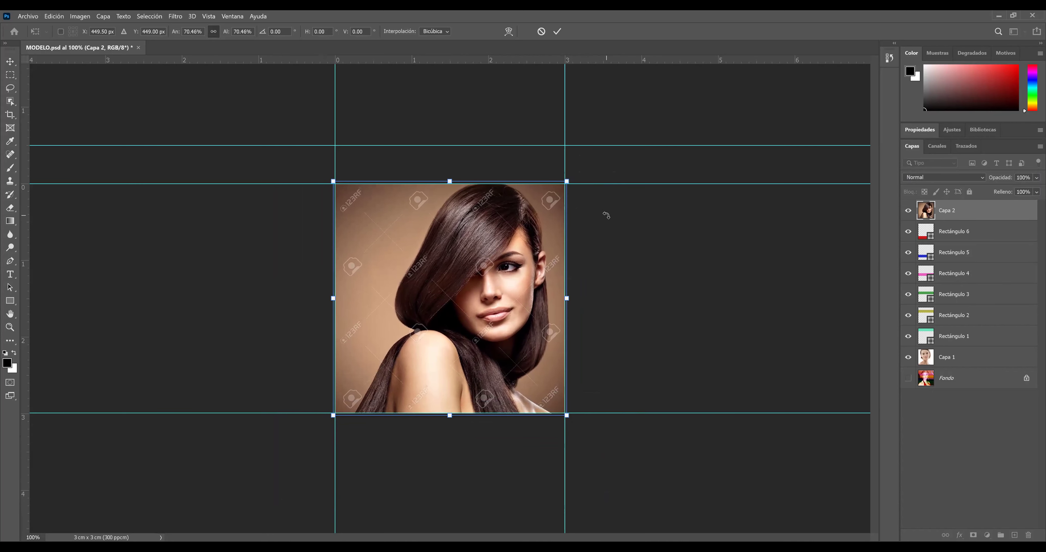
key("Left")
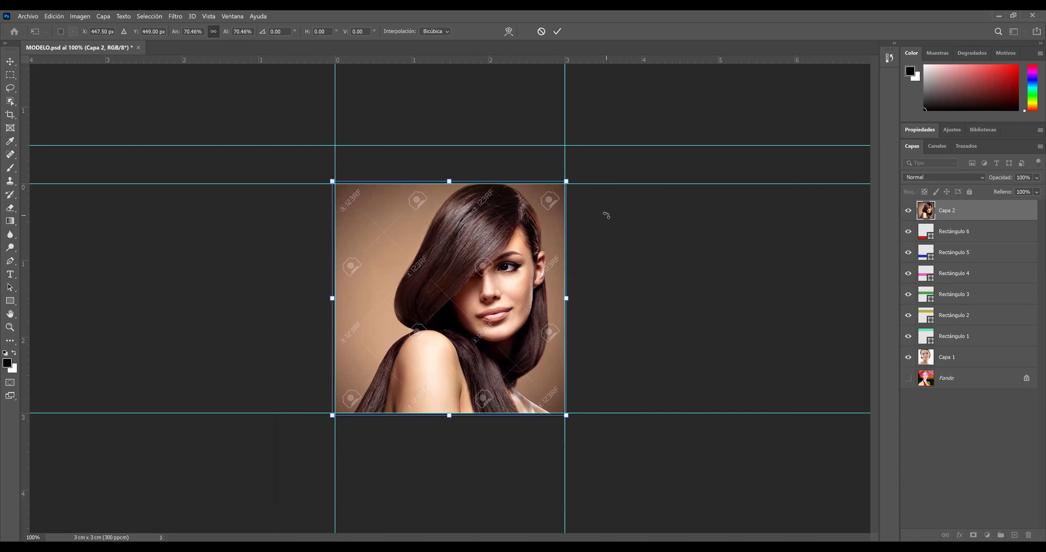
key("Return")
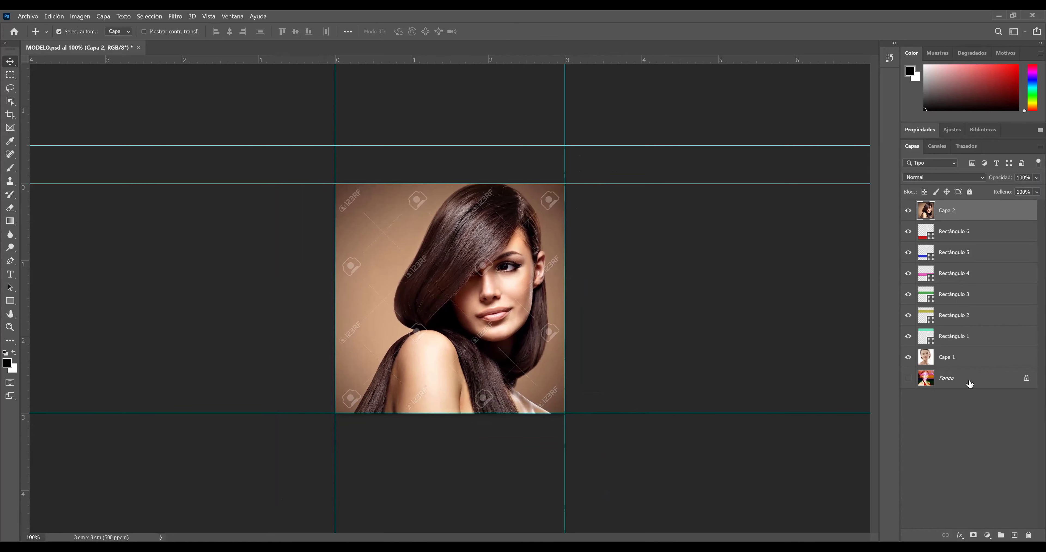
Delete the Fondo layer, move Capa 2 to the bottom under Capa 1, and hide the brunette photo.
left_click(968, 383)
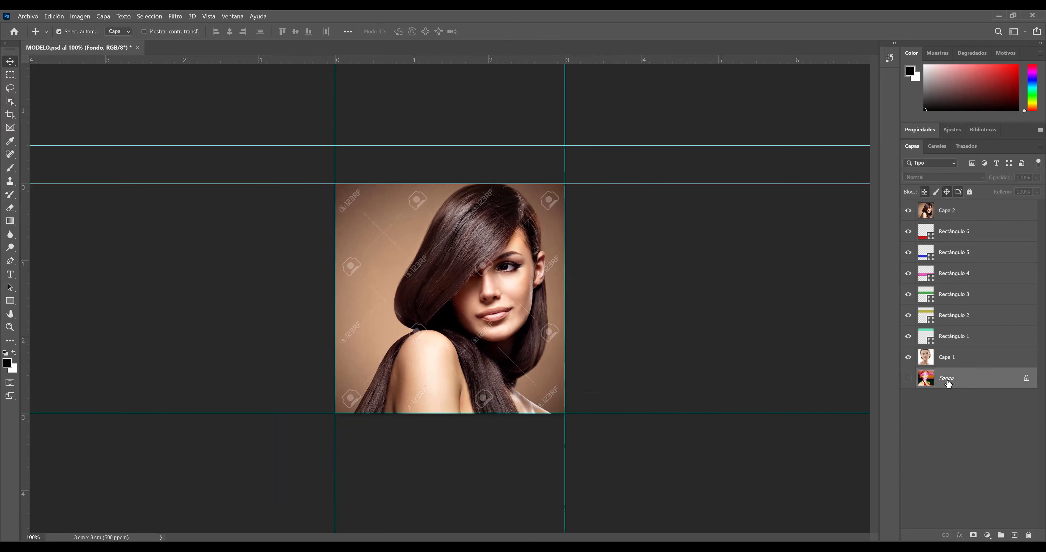
key("Delete")
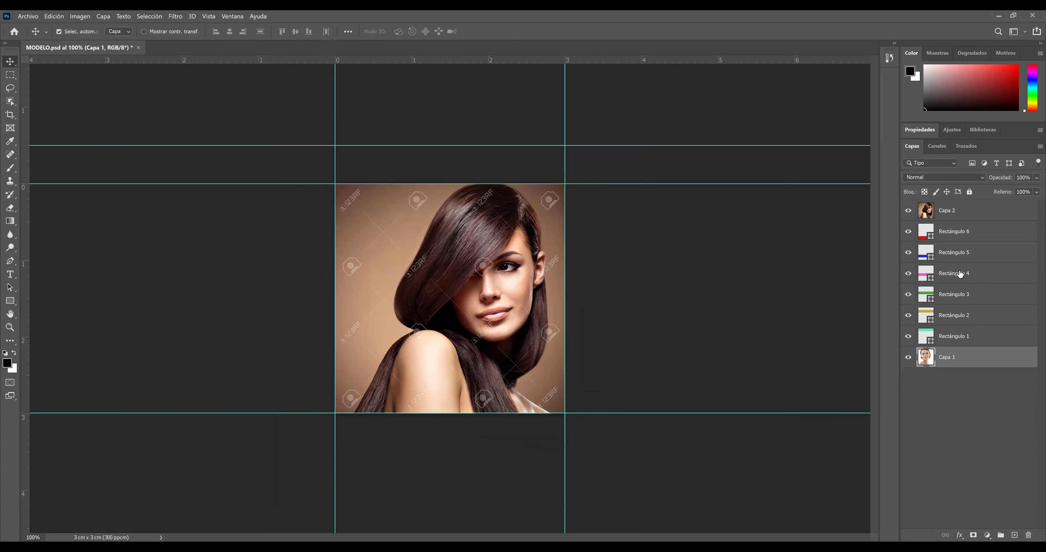
left_click_drag(955, 211, 965, 374)
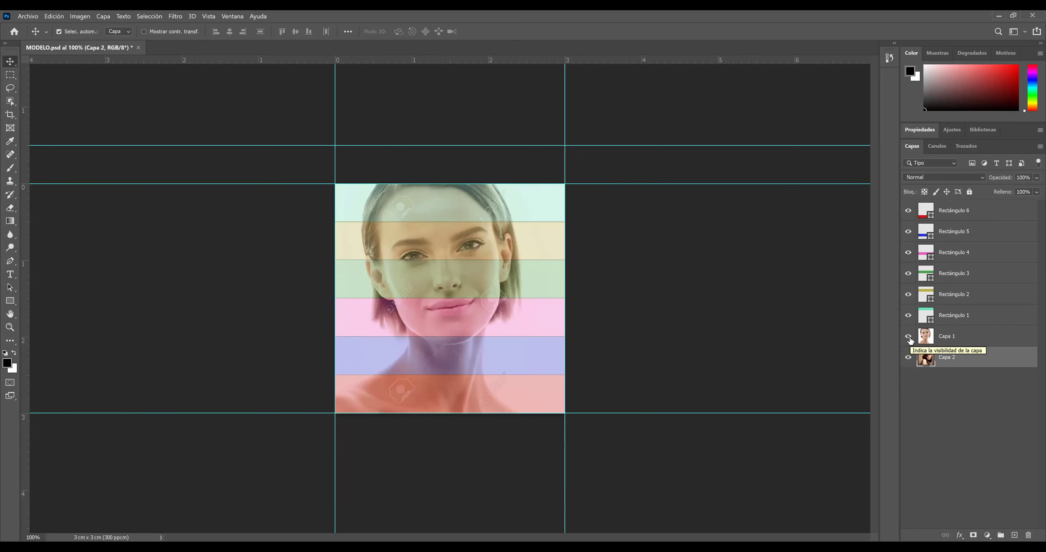
left_click_drag(964, 360, 984, 207)
left_click_drag(983, 210, 982, 209)
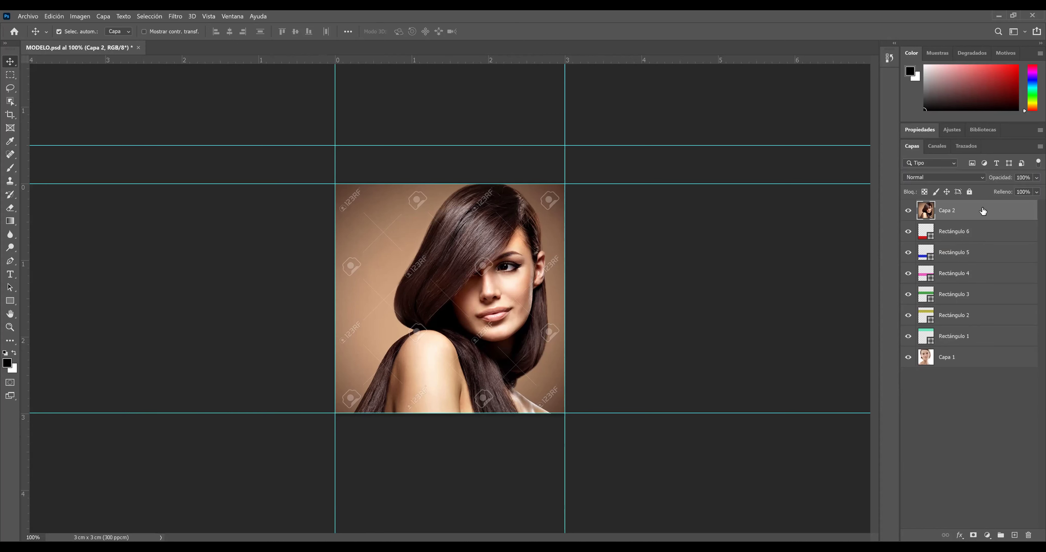
left_click_drag(989, 380, 983, 376)
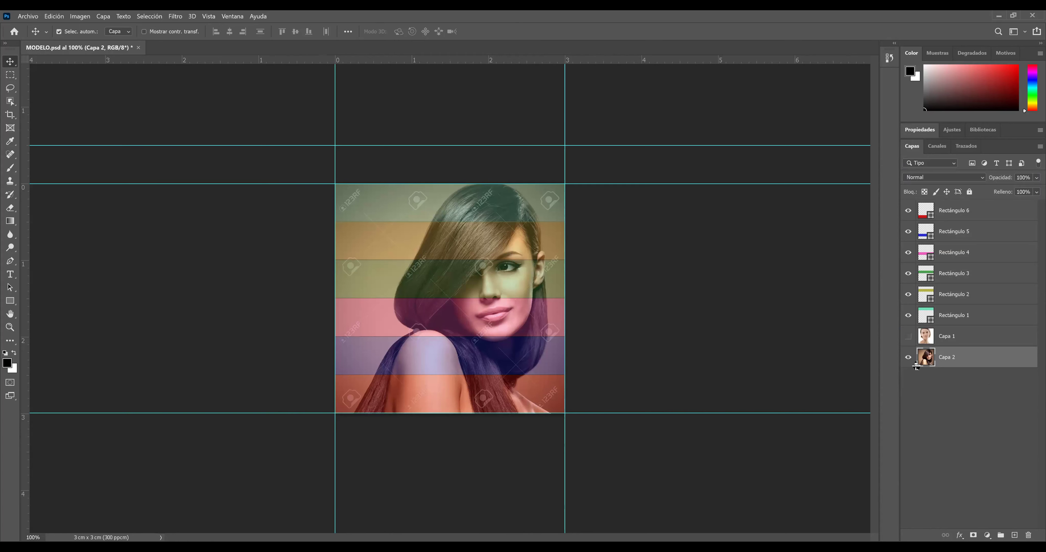
left_click(909, 357)
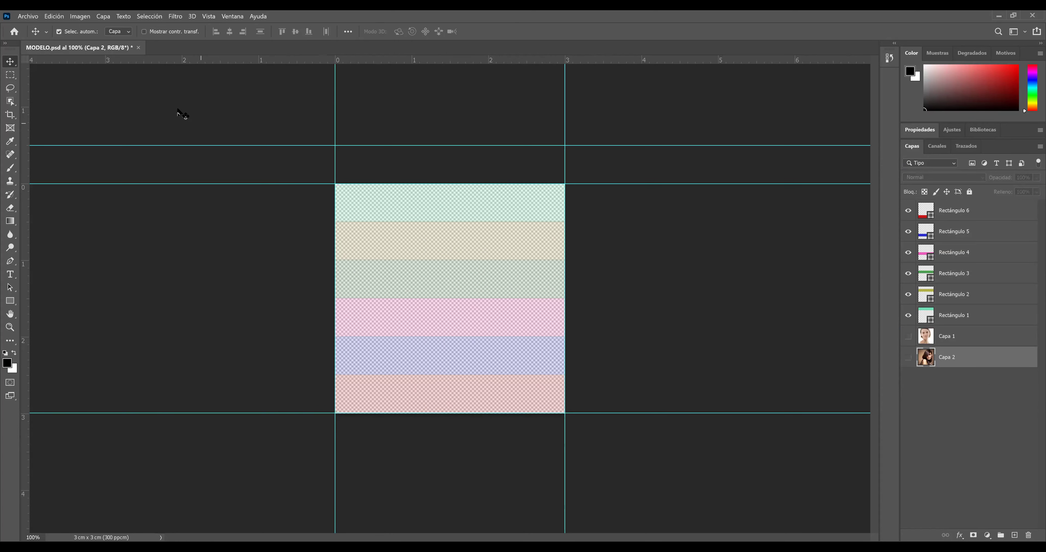
Open MODELO 2.jpg, accepting the missing-profile prompt.
left_click(37, 17)
left_click(50, 34)
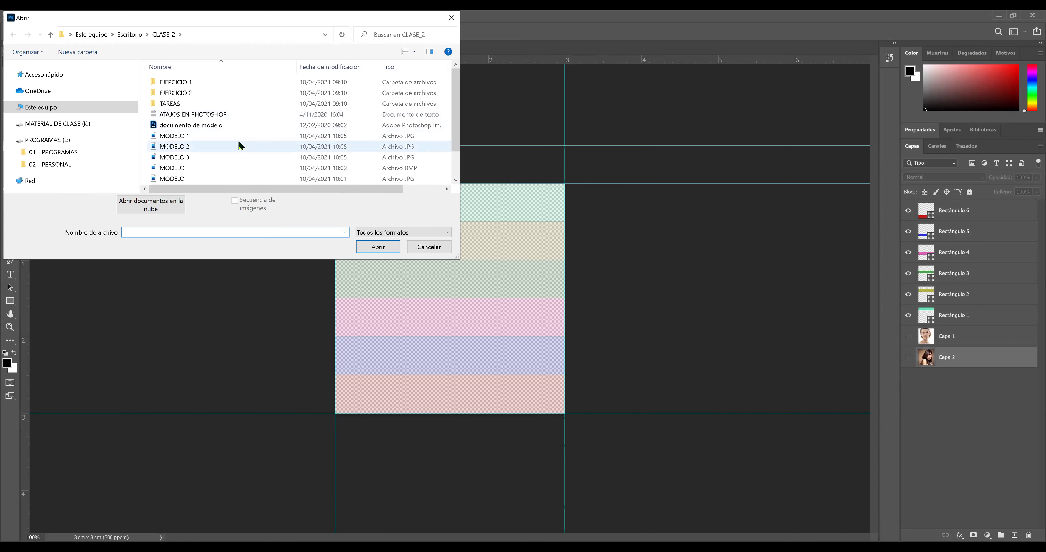
double_click(240, 146)
left_click(583, 248)
Float the MODELO 2 photo in its own window and drag it onto the MODELO template.
key("v")
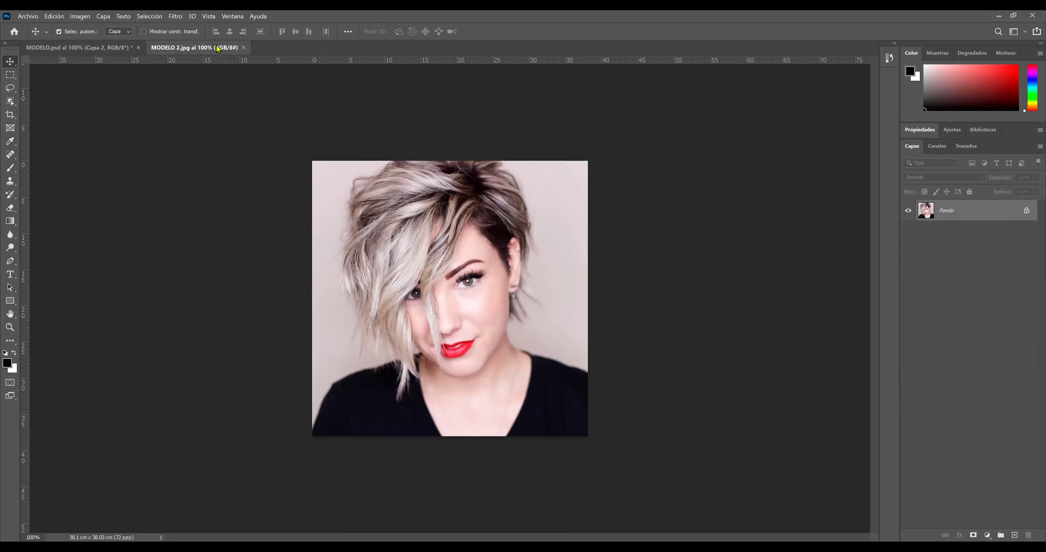
left_click_drag(218, 49, 504, 182)
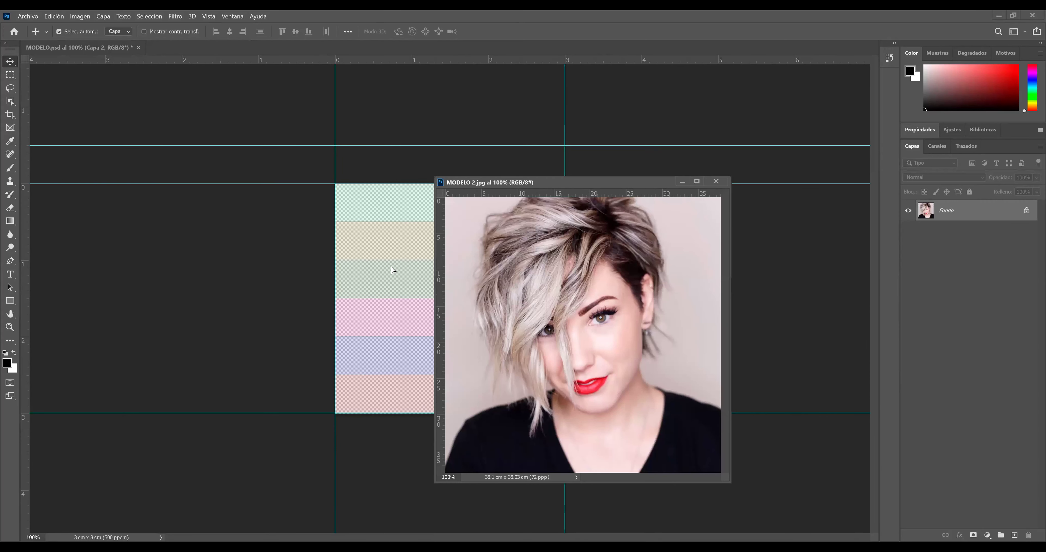
left_click_drag(393, 270, 392, 270)
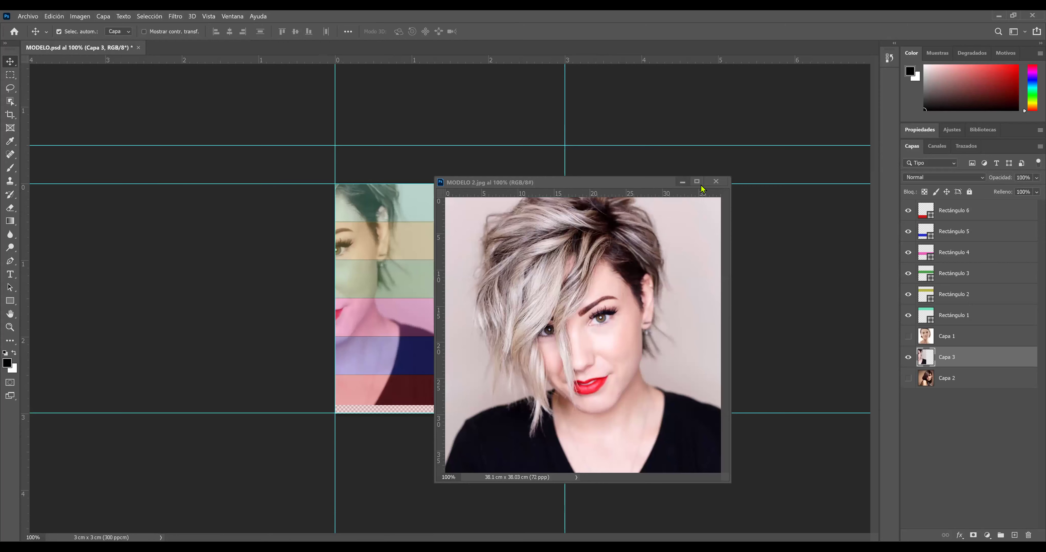
Close the MODELO 2 window, then center Capa 3 and scale it to about 85% to fill the square.
left_click(715, 181)
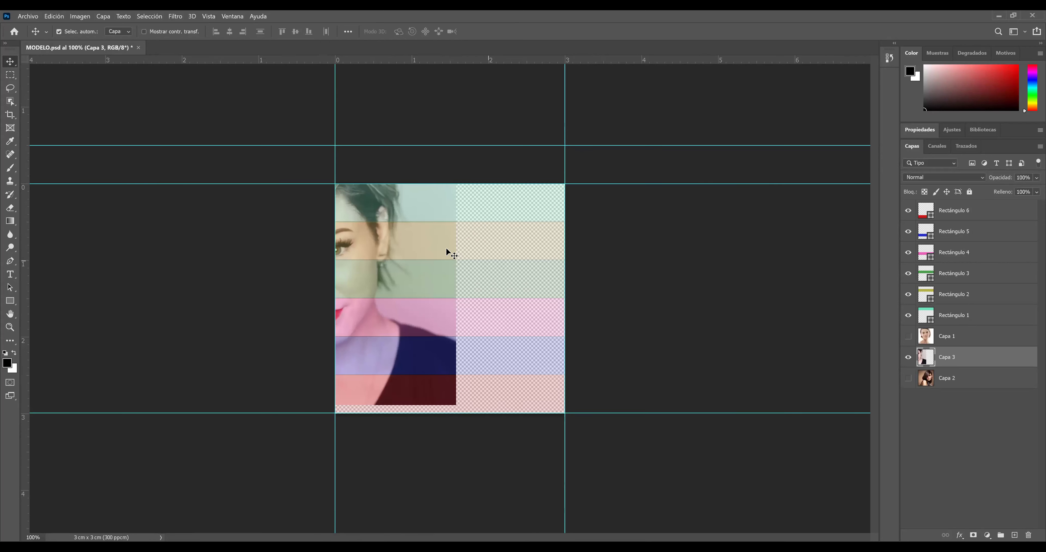
key("ctrl+t")
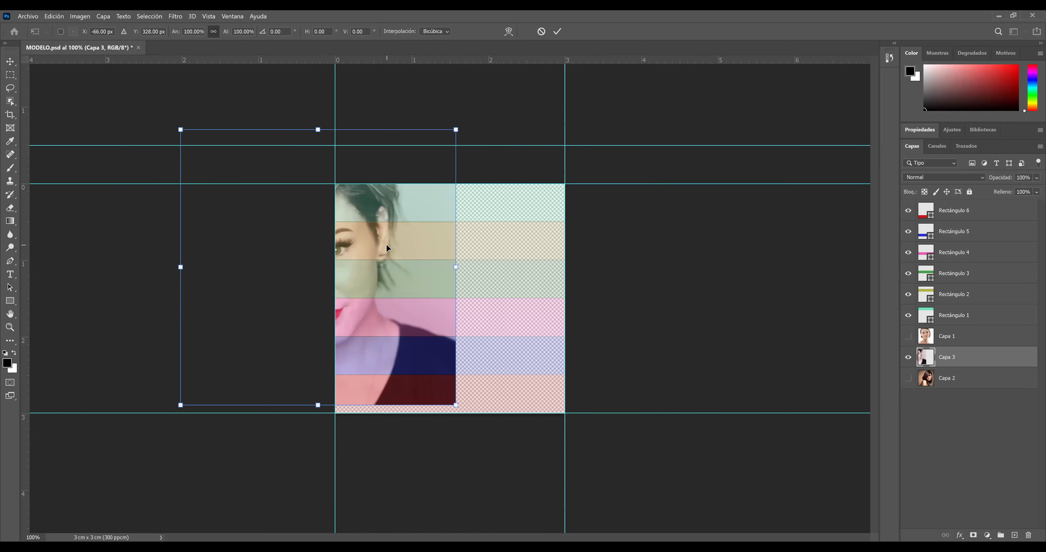
mouse_move(268, 250)
left_mouse_down()
mouse_move(429, 286)
mouse_move(434, 303)
mouse_move(427, 297)
left_mouse_up()
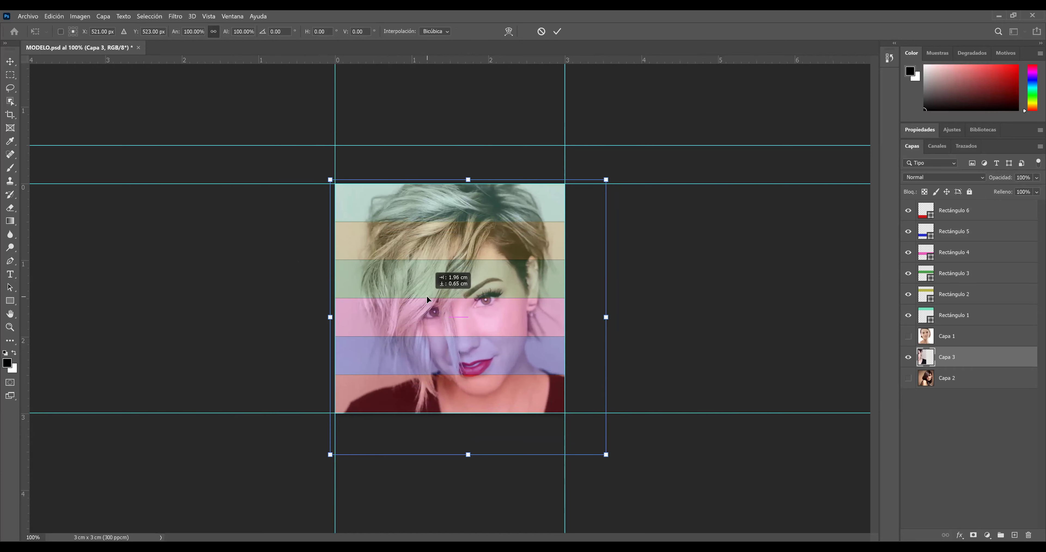
left_click_drag(606, 455, 566, 415)
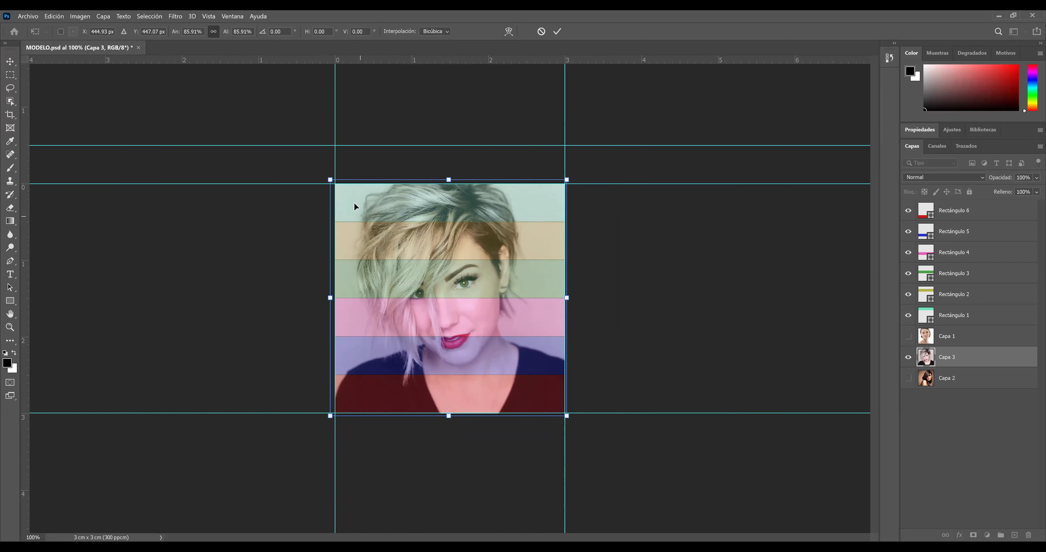
left_click_drag(329, 179, 332, 181)
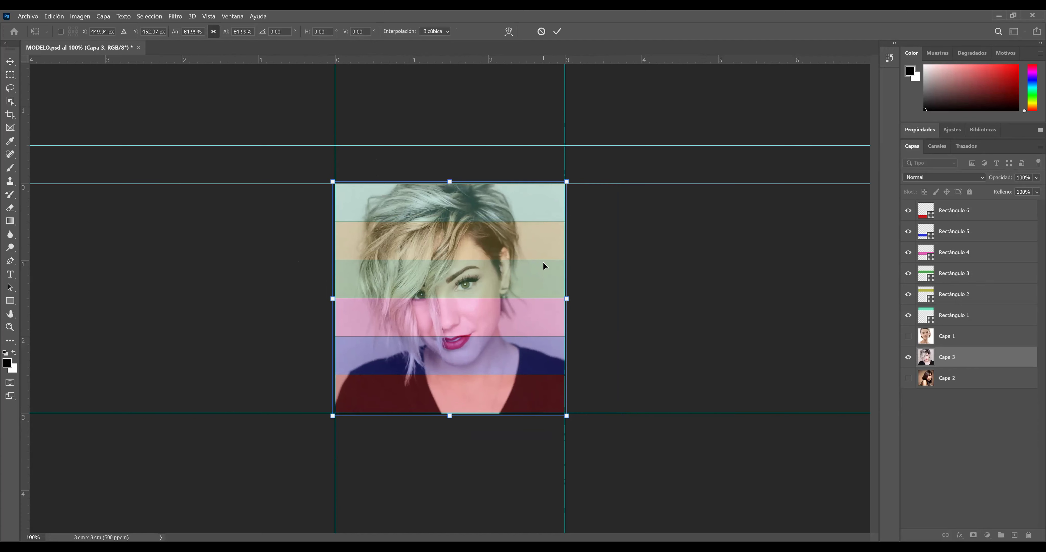
key("Return")
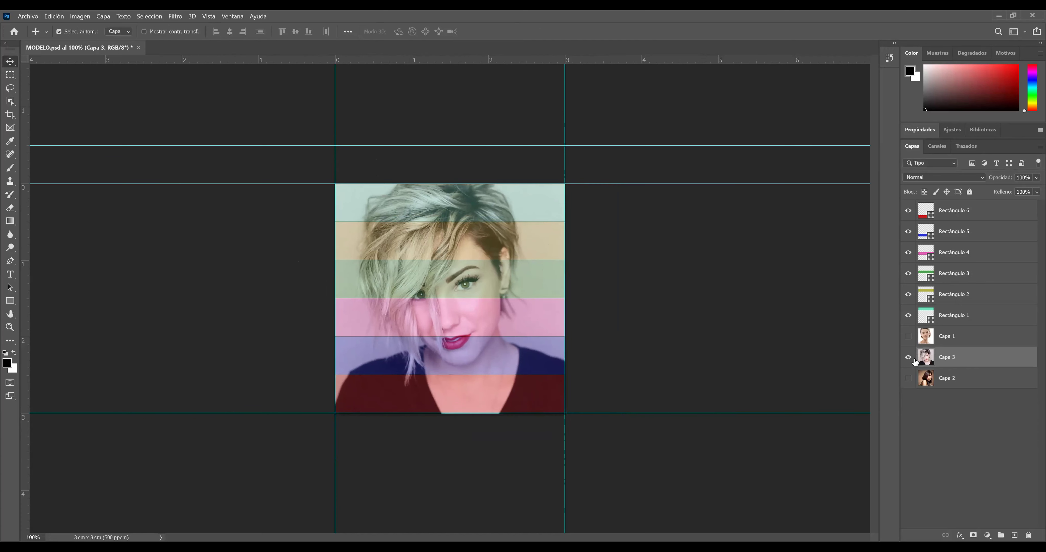
Hide Capa 3 and move it below Capa 2, then open MODELO 3.jpg in a floating window.
left_click(909, 357)
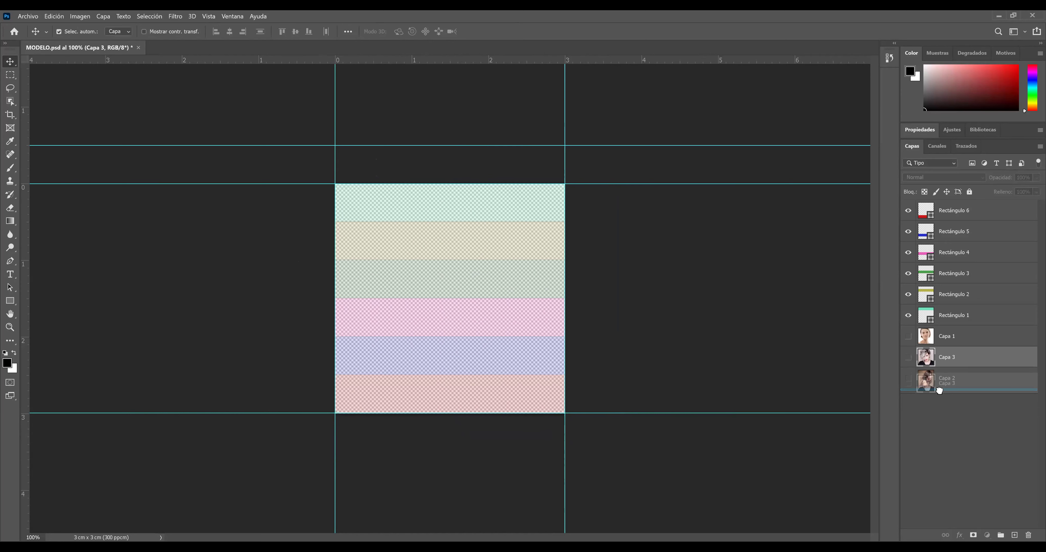
left_click_drag(939, 363, 938, 397)
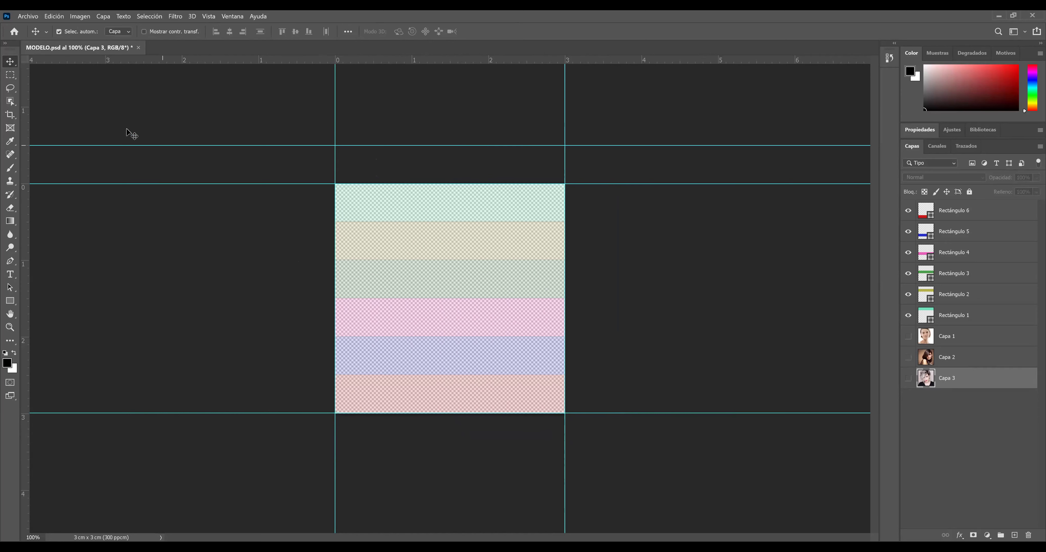
left_click(27, 17)
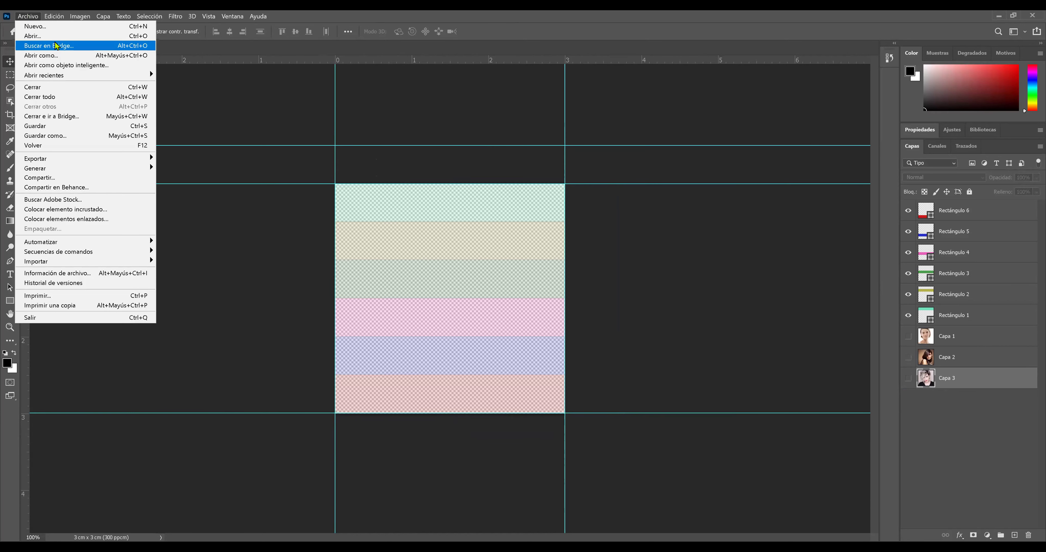
left_click(40, 36)
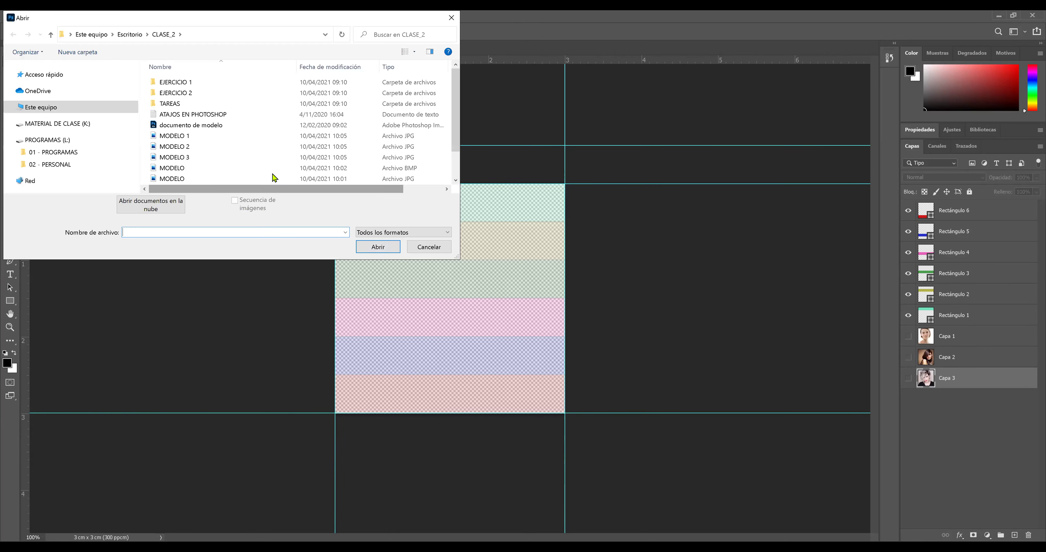
left_click(236, 158)
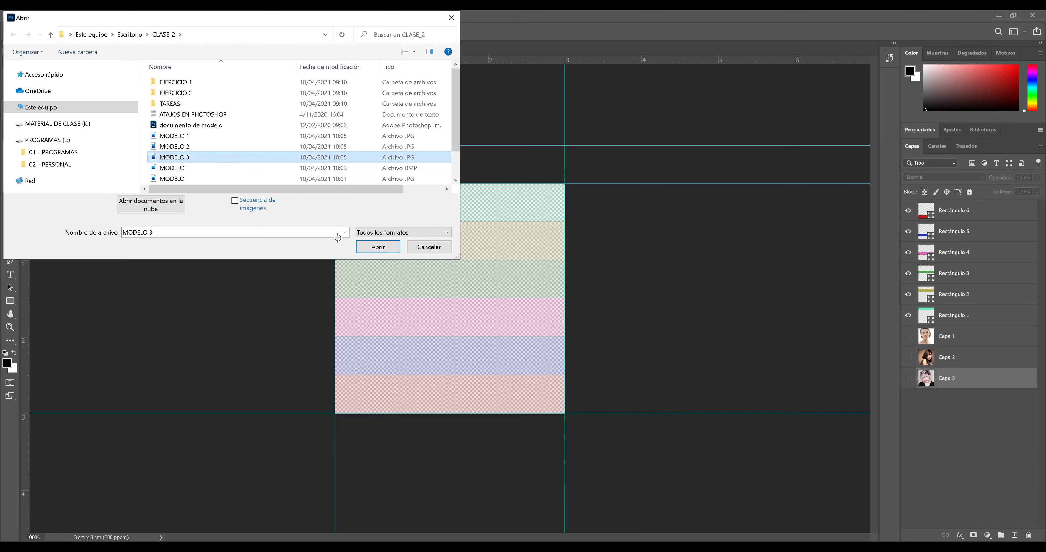
left_click(580, 248)
key("v")
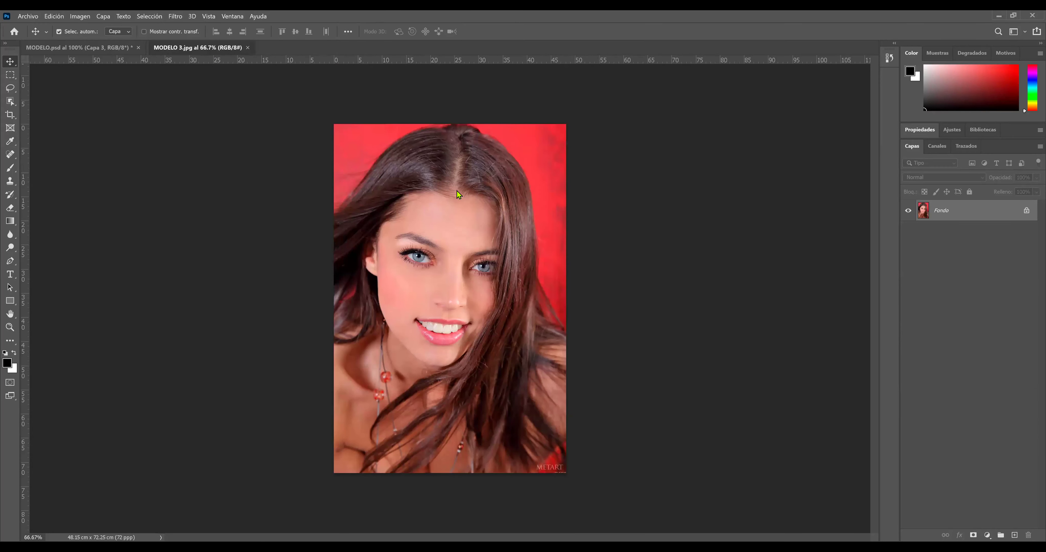
left_click_drag(195, 48, 447, 193)
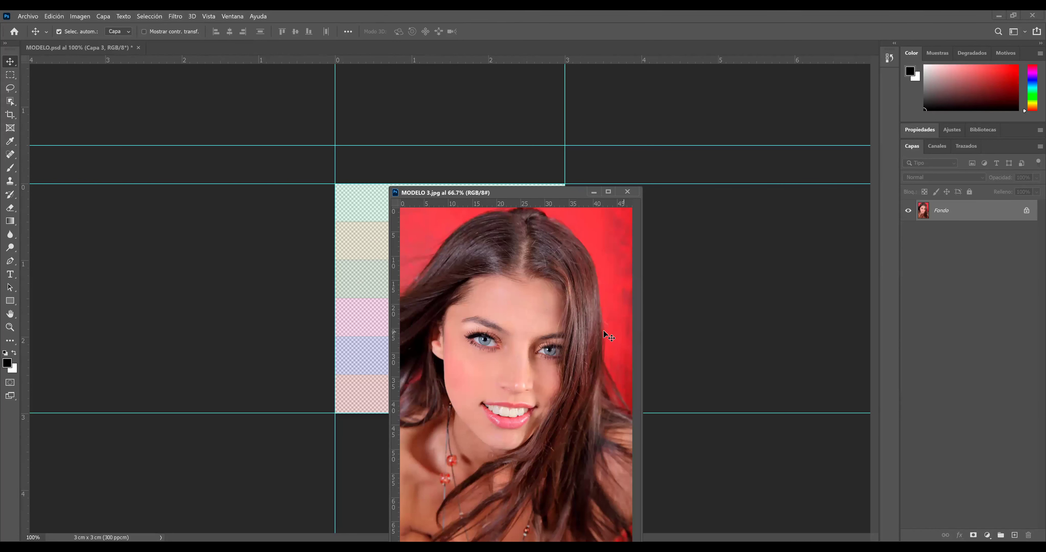
Close the floating MODELO 3 window and undo an accidental Rectángulo 2 stripe move.
left_click(354, 255)
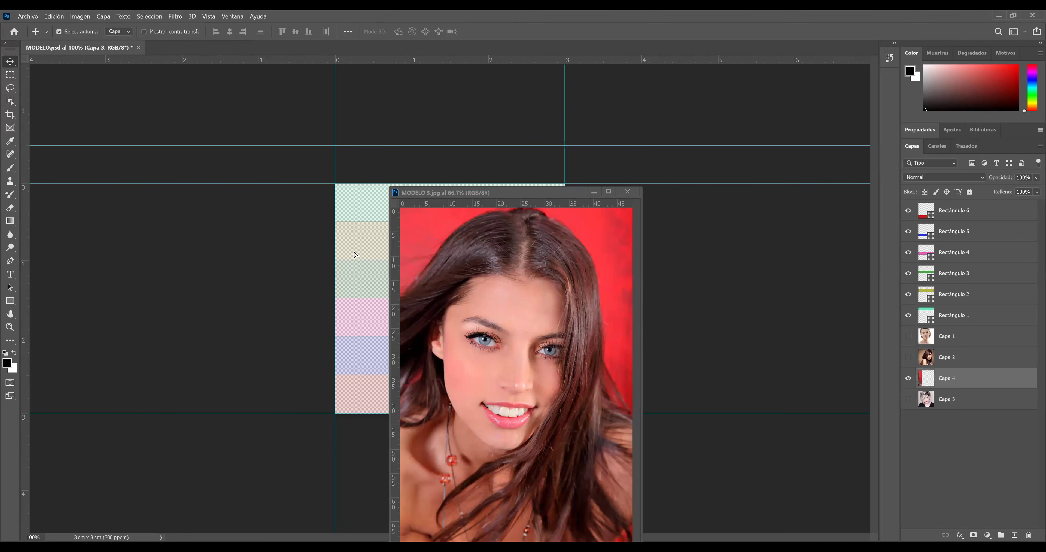
left_click(628, 193)
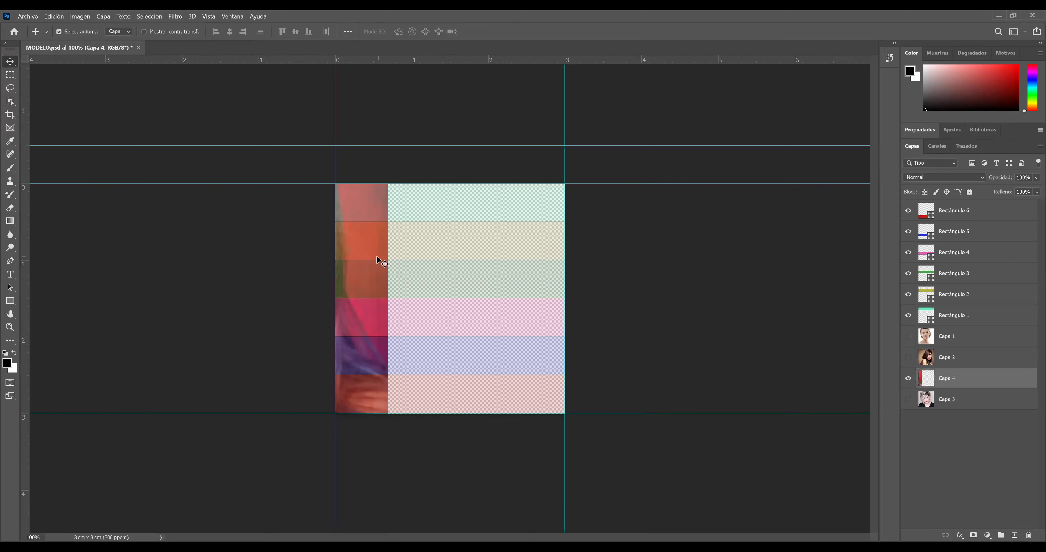
left_click_drag(366, 246, 459, 245)
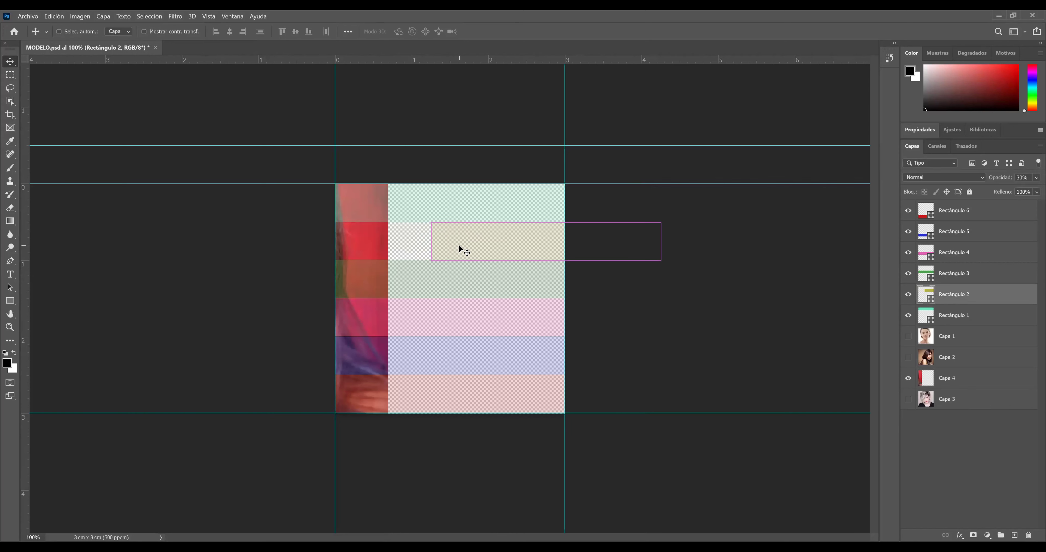
key("ctrl+z")
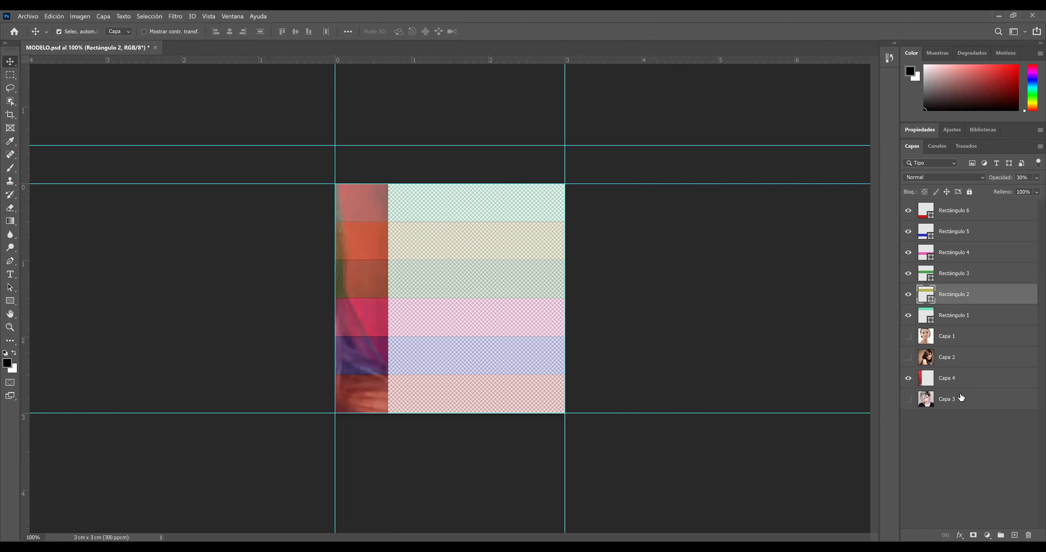
Slide the Capa 4 photo right so the model's face shows beneath the stripes.
left_click(962, 383)
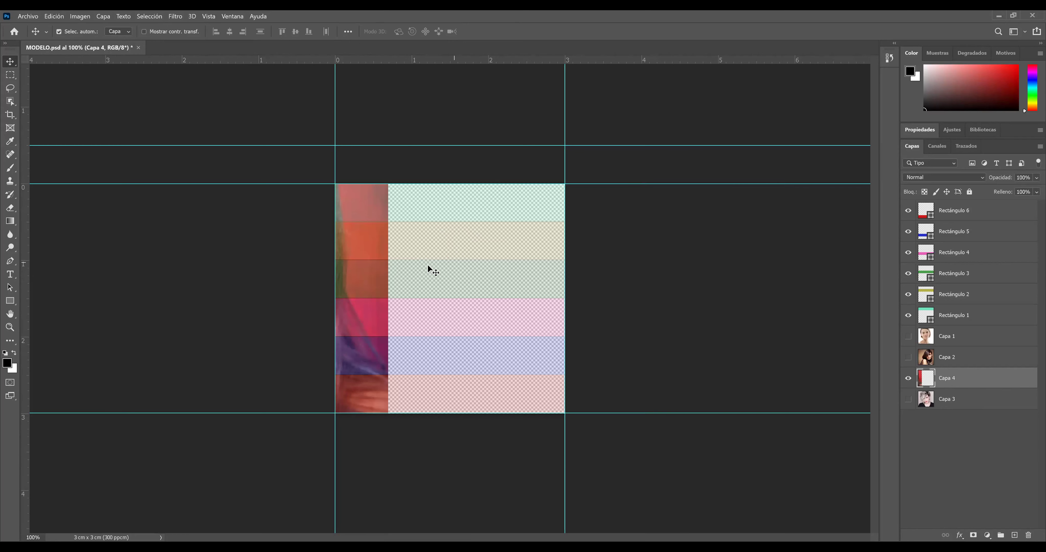
left_click(419, 249)
left_click_drag(420, 249, 510, 259)
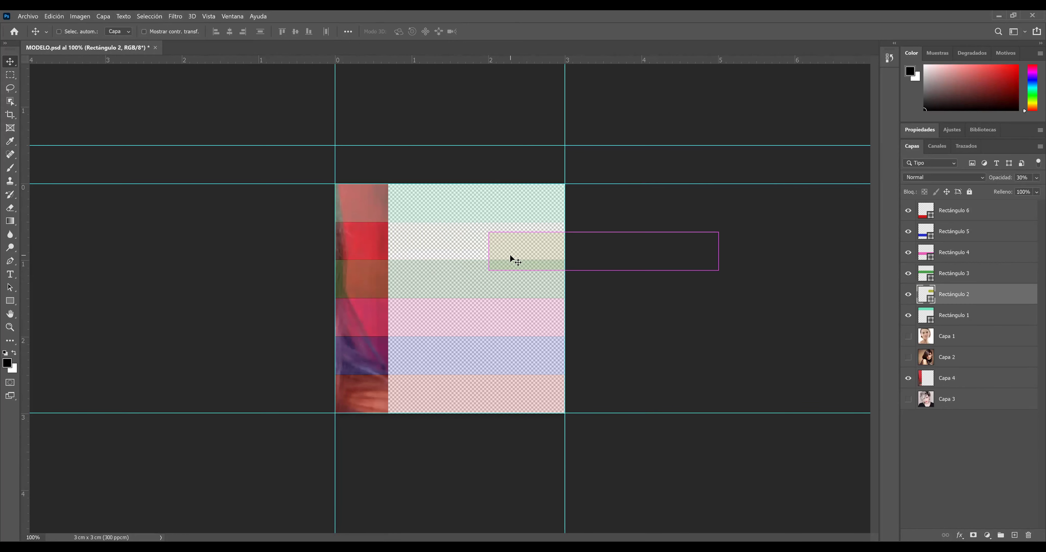
key("ctrl+z")
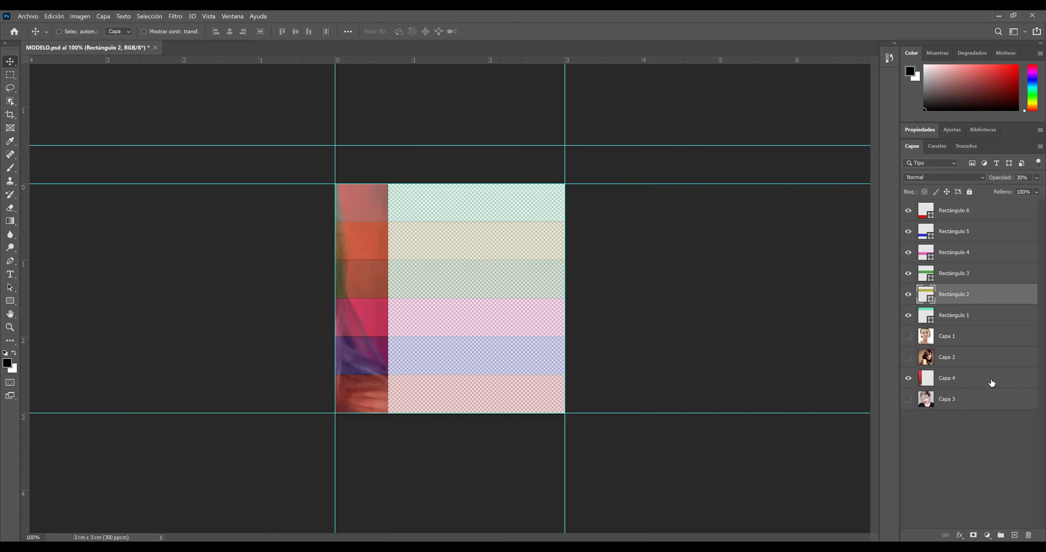
left_click(935, 384)
left_click_drag(393, 281, 554, 296)
Scale Capa 4 to 77.89% and align it with the square's top-left corner, then zoom out.
key("ctrl")
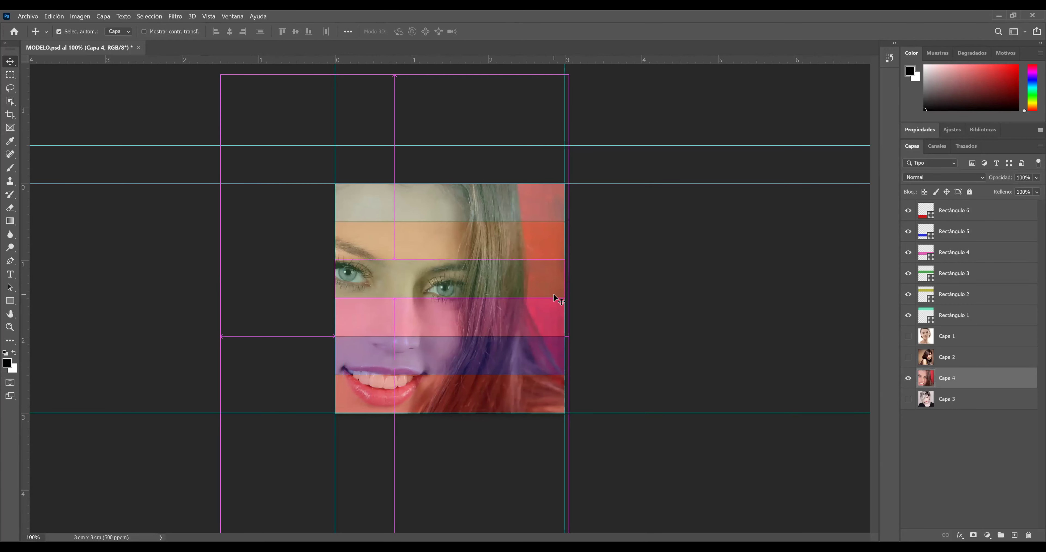
key("ctrl+t")
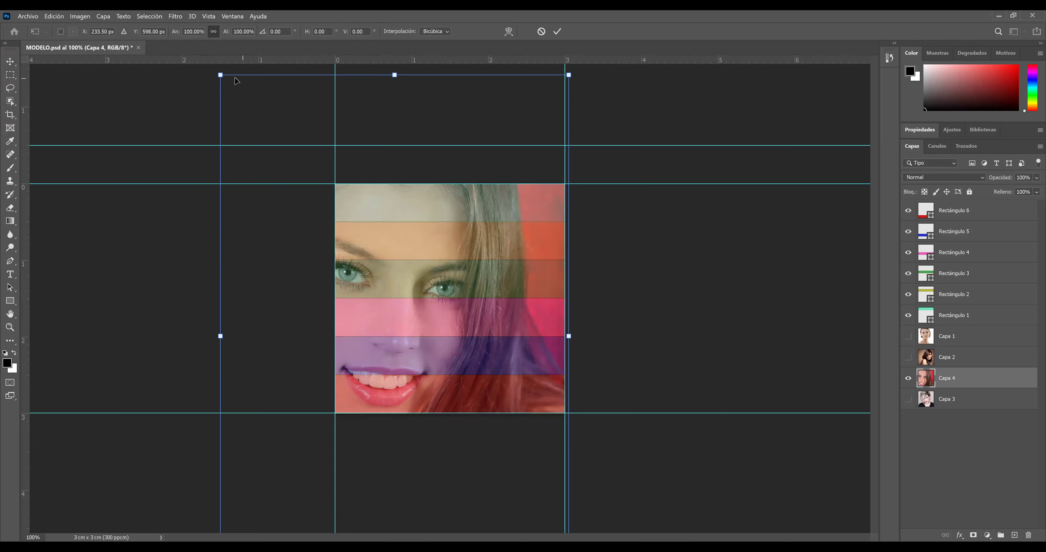
left_click_drag(223, 75, 336, 184)
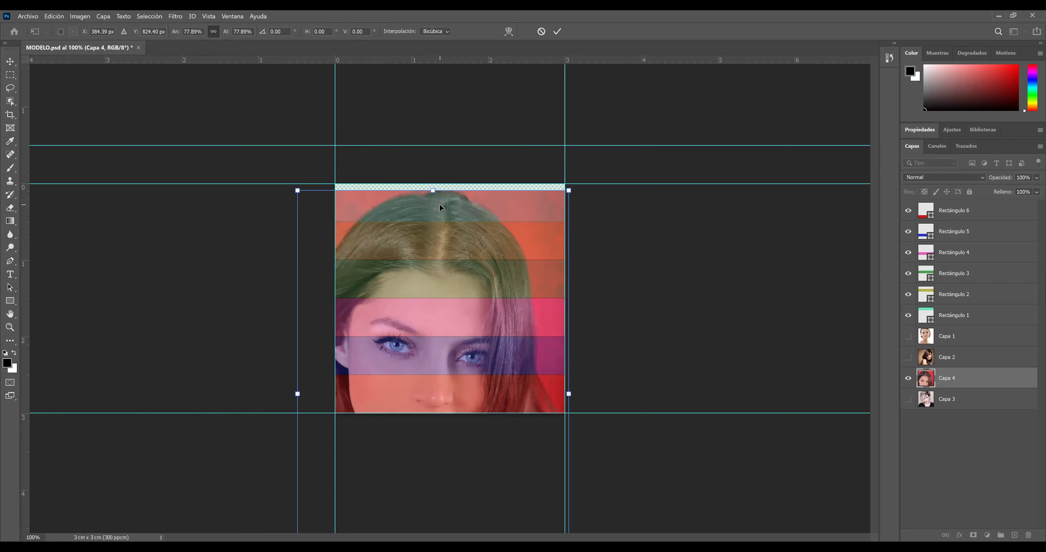
left_click_drag(446, 198, 477, 199)
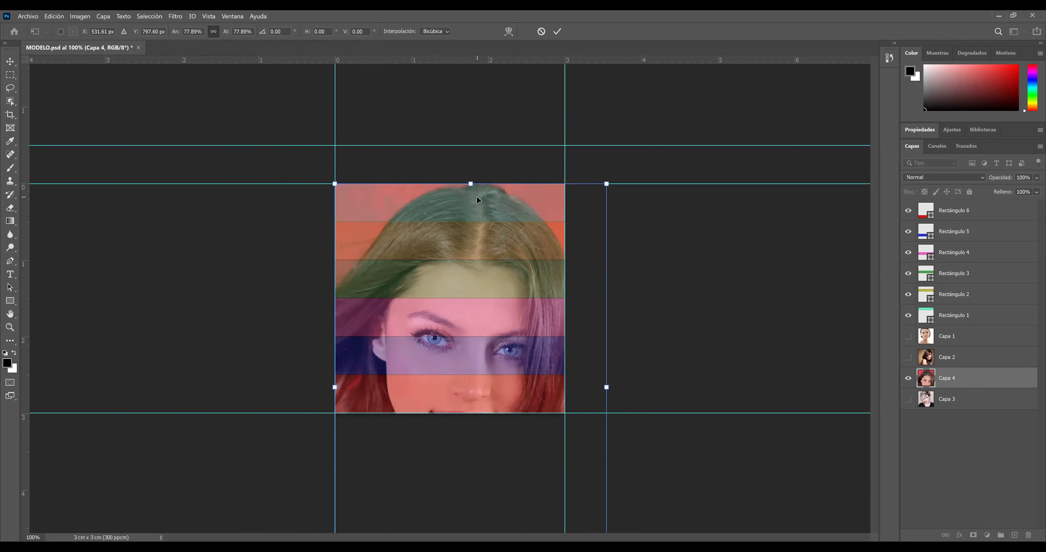
key("Up")
key("Up")
key("Left")
key("Left")
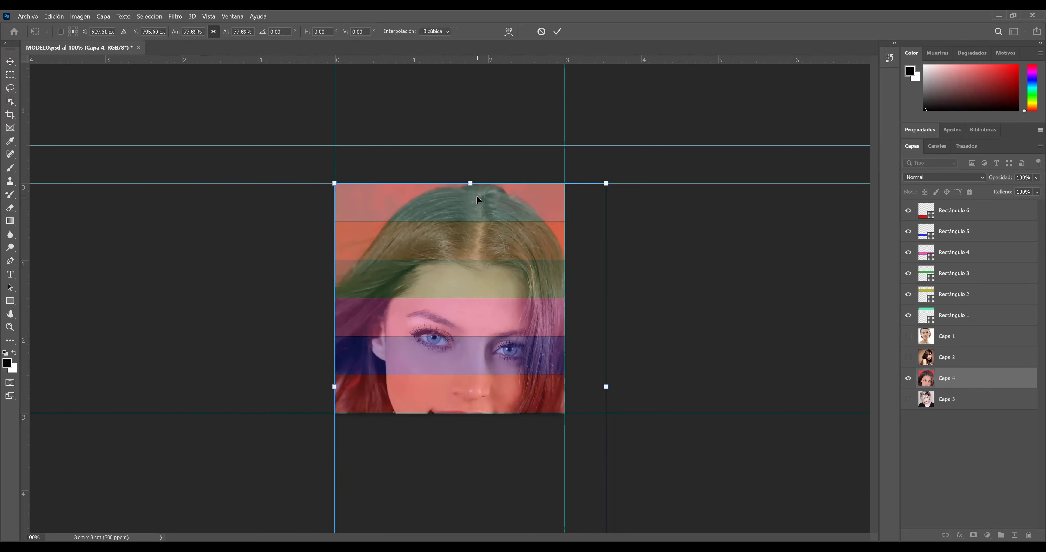
key("Left")
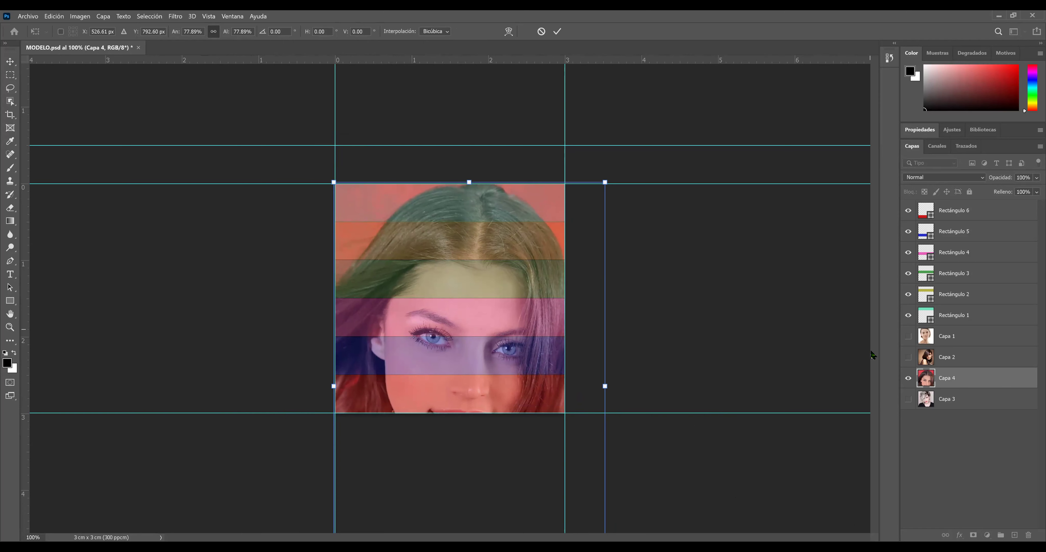
key("Return")
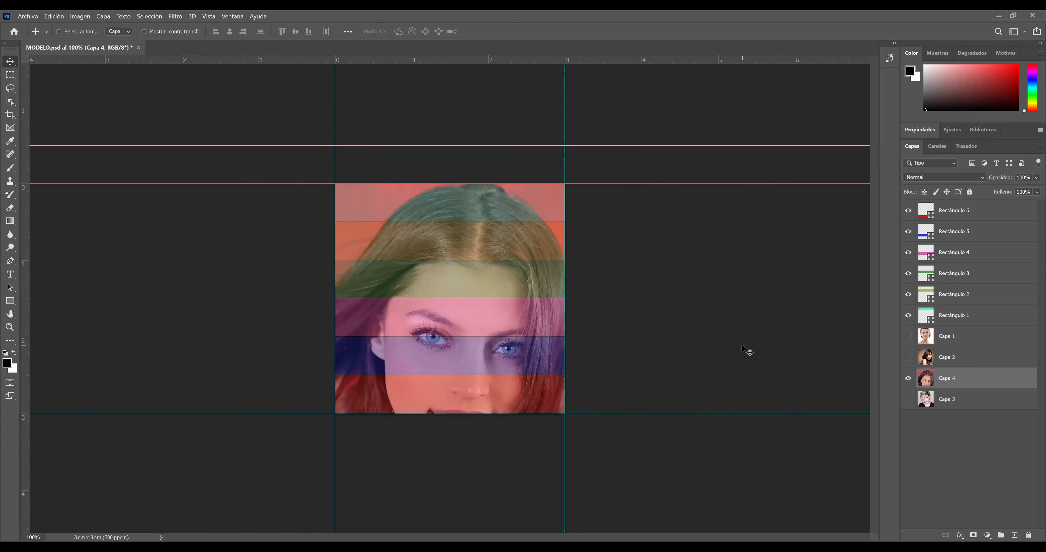
key("ctrl+minus")
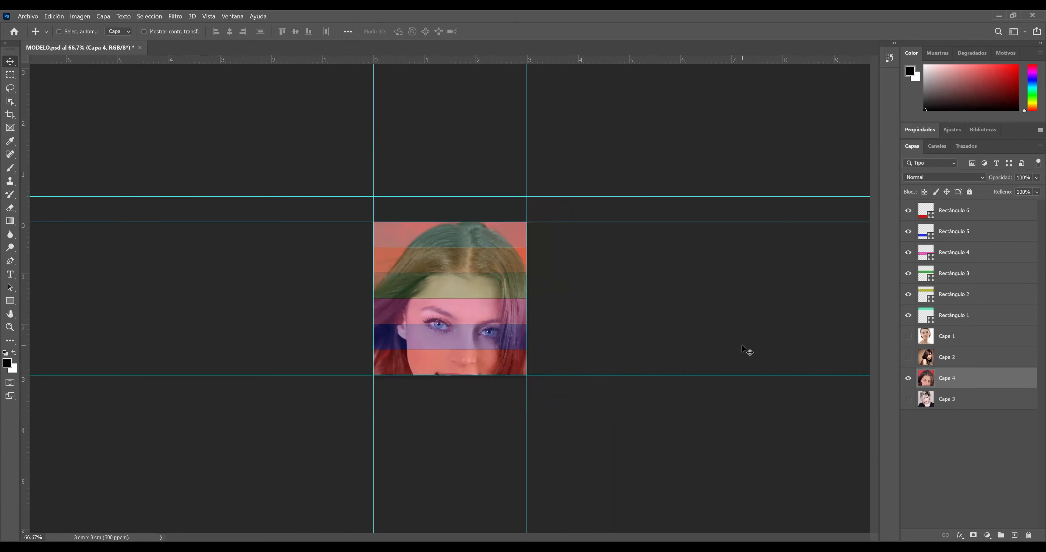
Rescale Capa 4 from its lower-right corner to about 86% so it covers the 3 cm square.
key("ctrl+t")
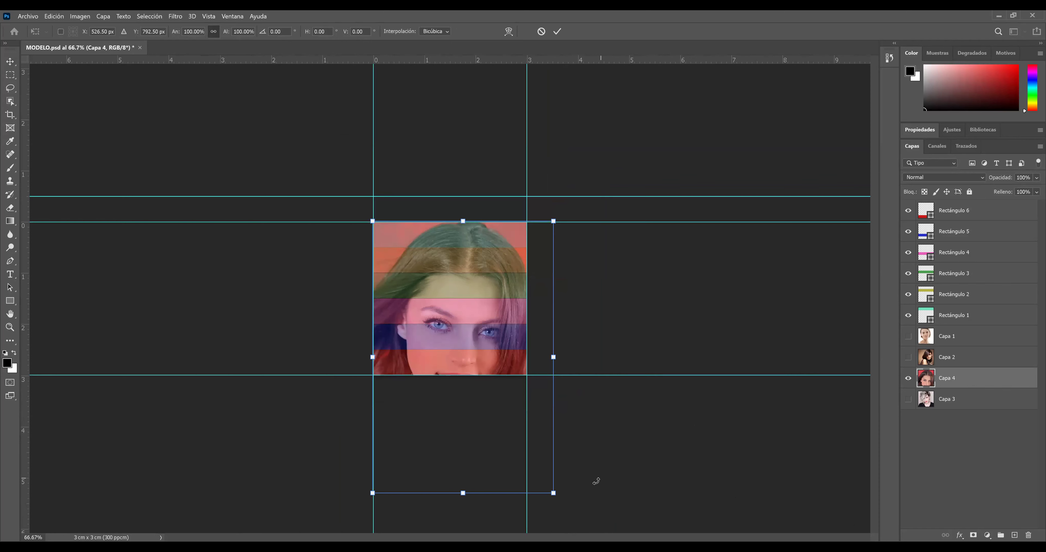
mouse_move(553, 493)
left_mouse_down()
mouse_move(511, 385)
mouse_move(487, 366)
left_mouse_up()
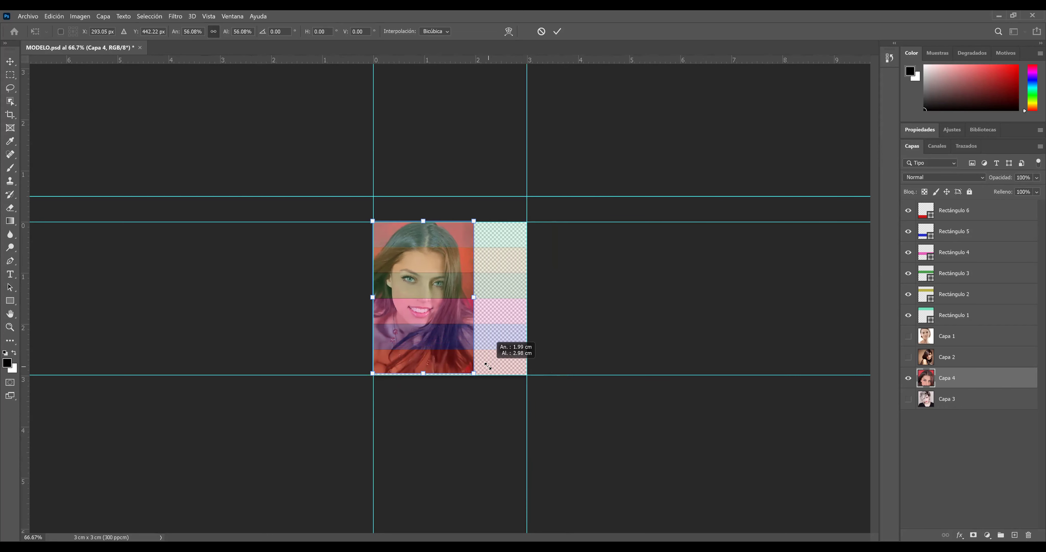
left_click_drag(487, 366, 531, 457)
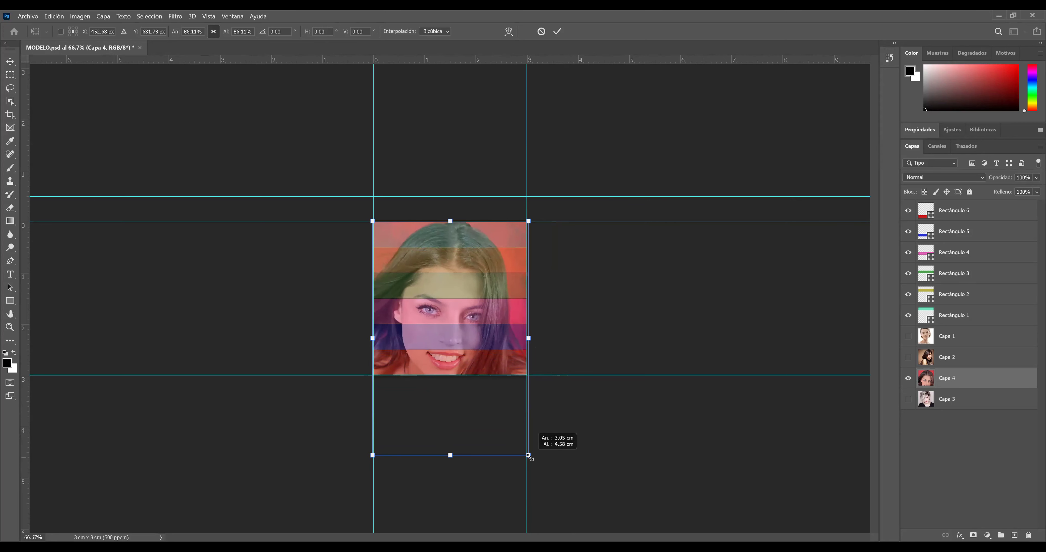
left_click_drag(528, 456, 529, 457)
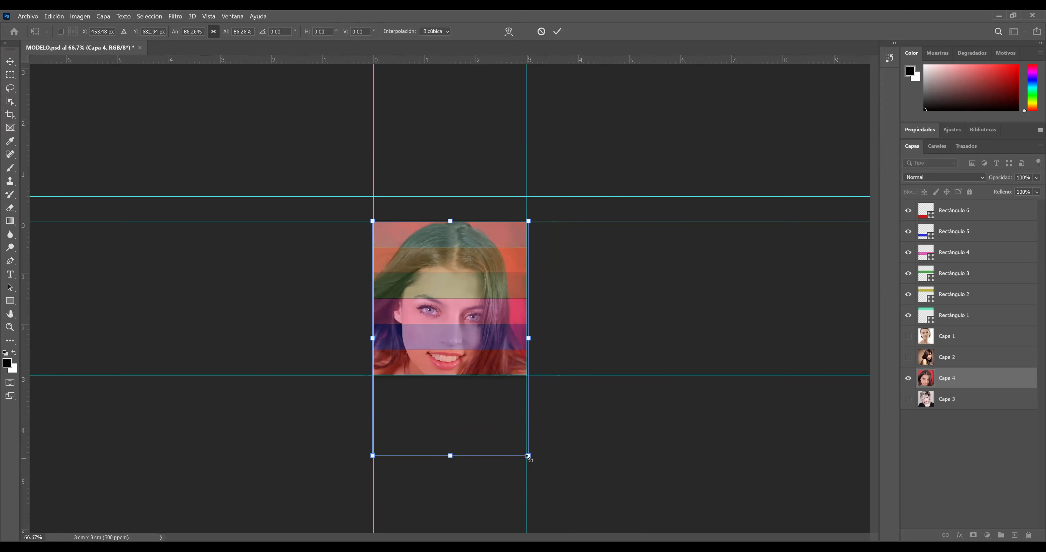
key("Return")
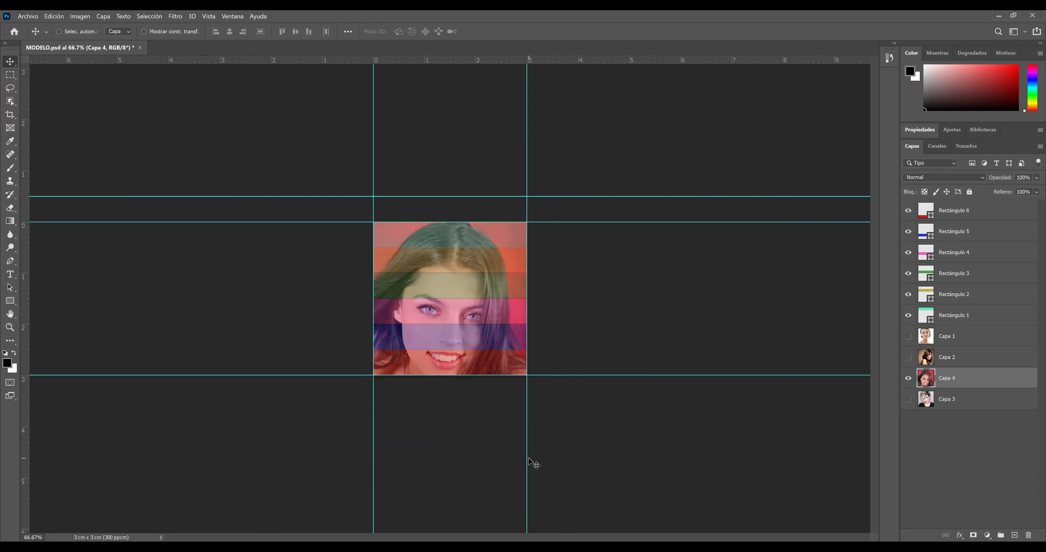
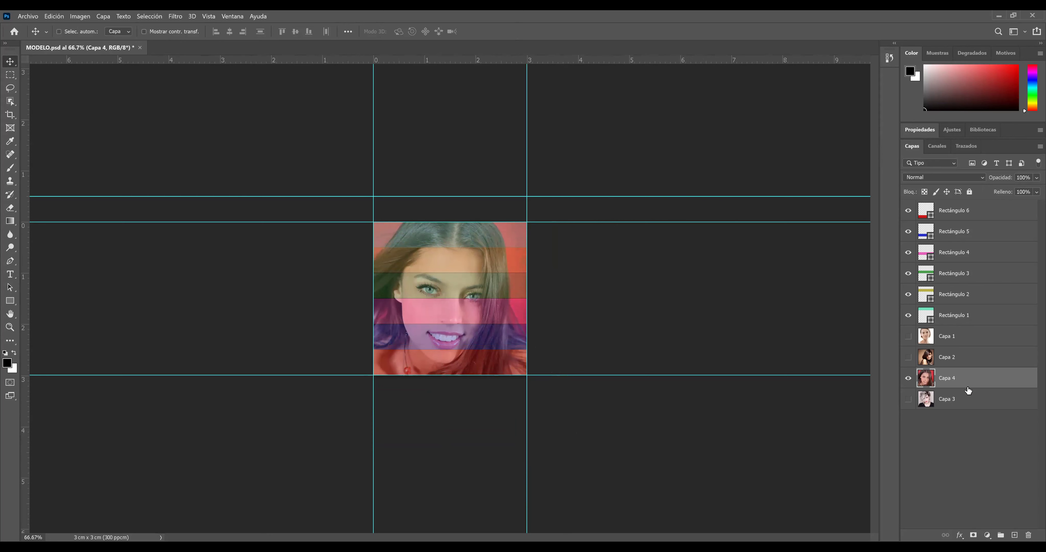
Move Capa 4 below Capa 3 to the bottom of the stack, zoom to 200%, and save.
left_click_drag(946, 381, 946, 430)
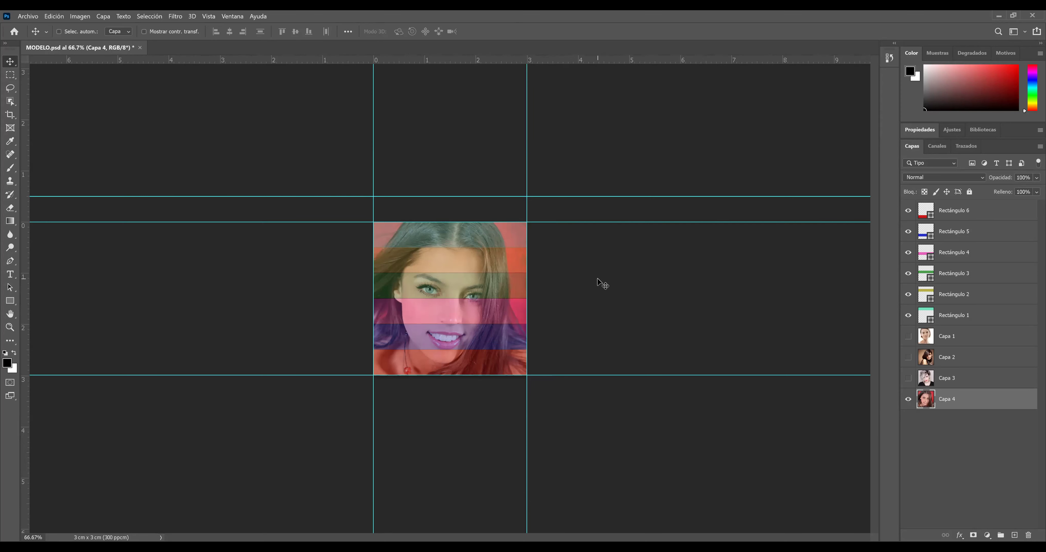
key("ctrl+1")
key("ctrl+plus")
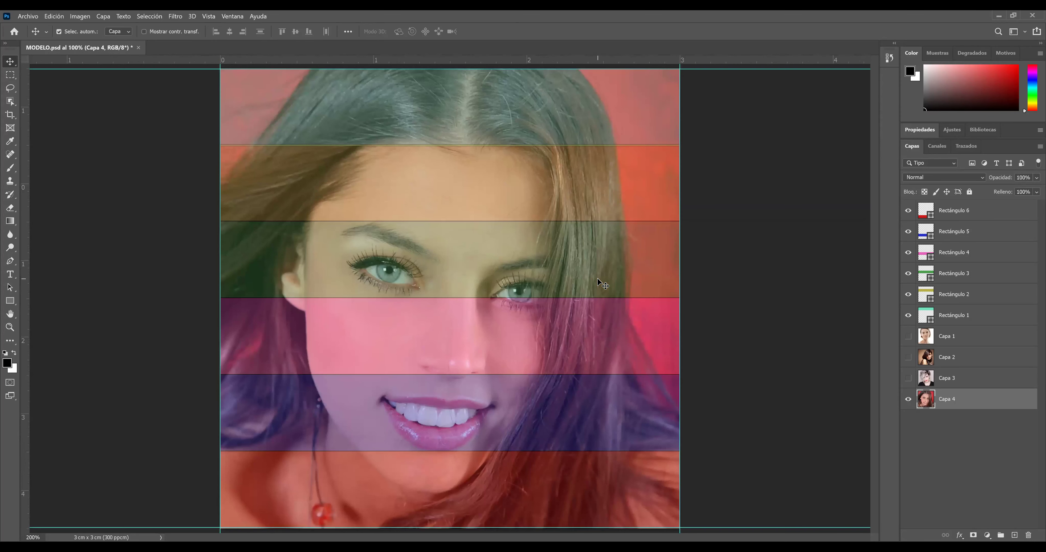
key("ctrl")
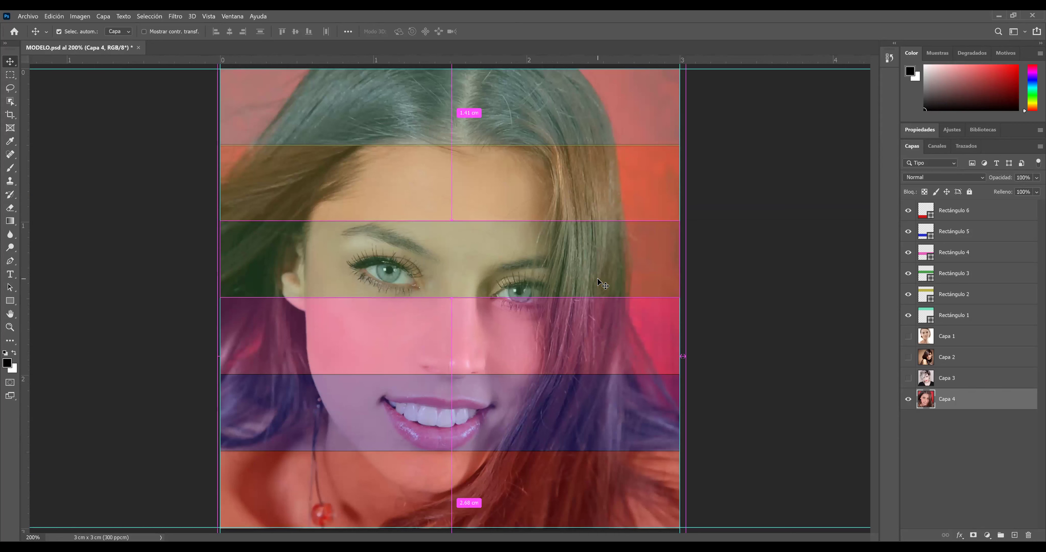
key("ctrl+s")
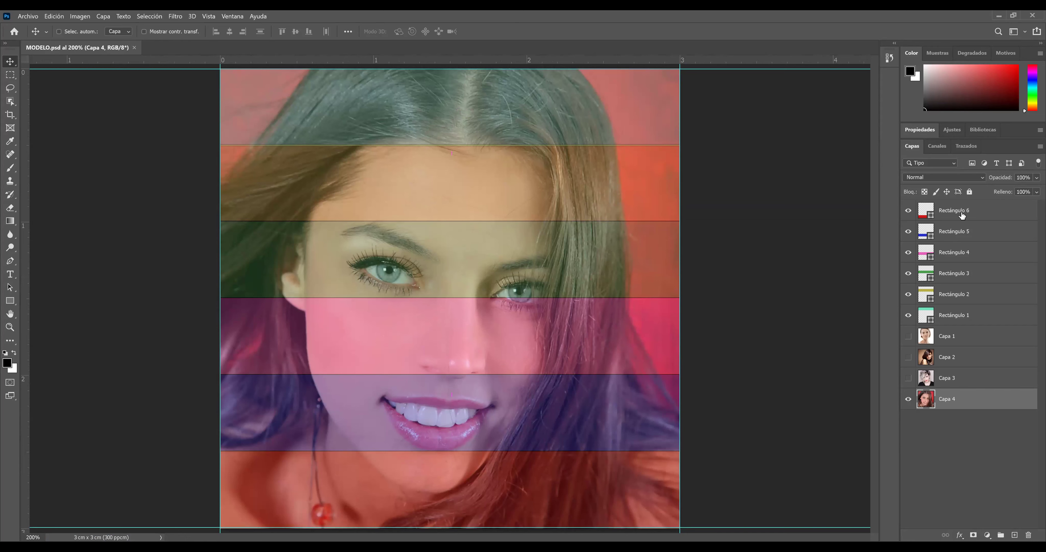
Give the Rectángulo 6 stripe a darker red fill.
left_click(934, 219)
double_click(932, 219)
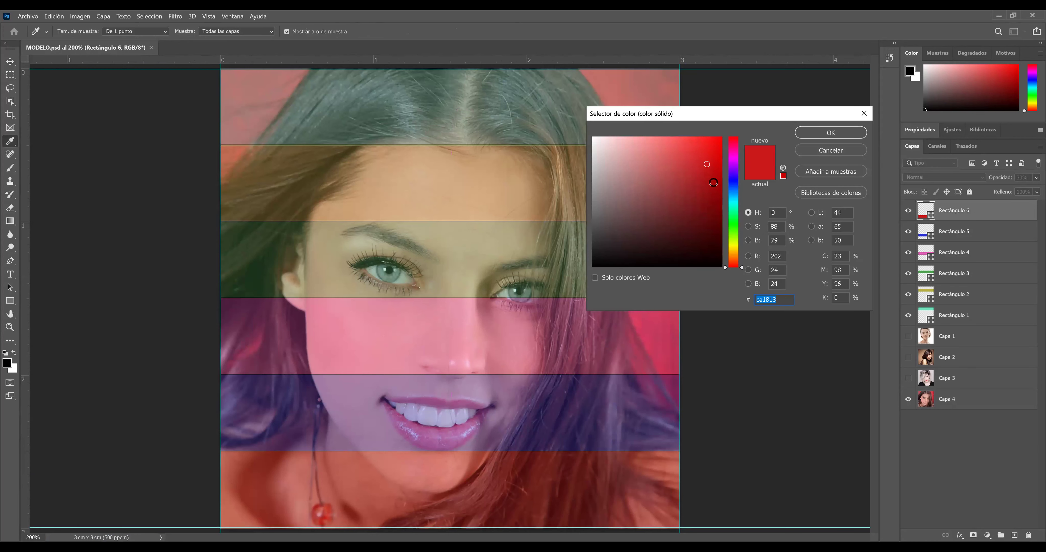
left_click(714, 183)
left_click(812, 136)
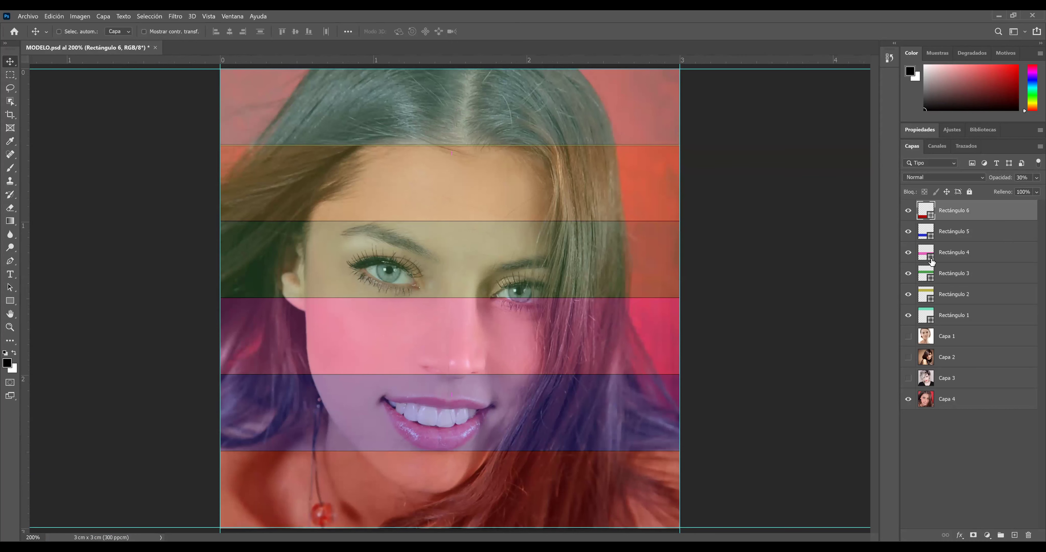
Change the Rectángulo 4 stripe's fill to a bright green.
left_click(931, 262)
double_click(931, 260)
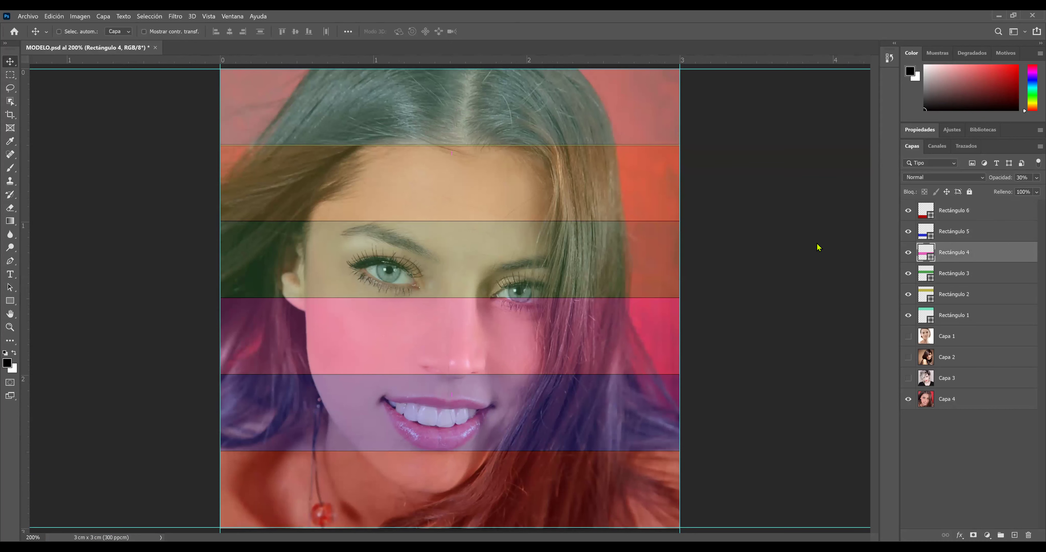
left_click(734, 225)
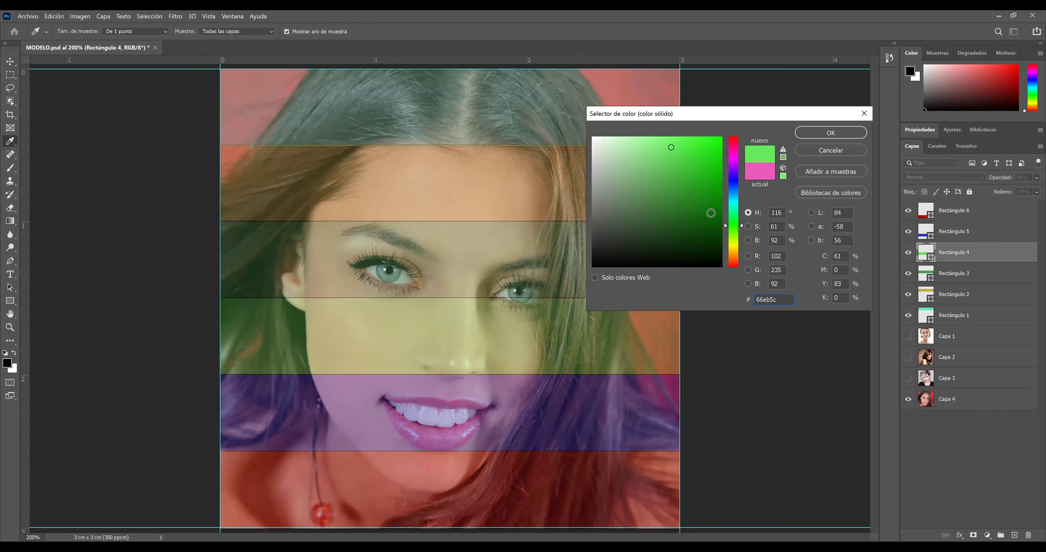
left_click(687, 205)
left_click_drag(699, 206, 655, 189)
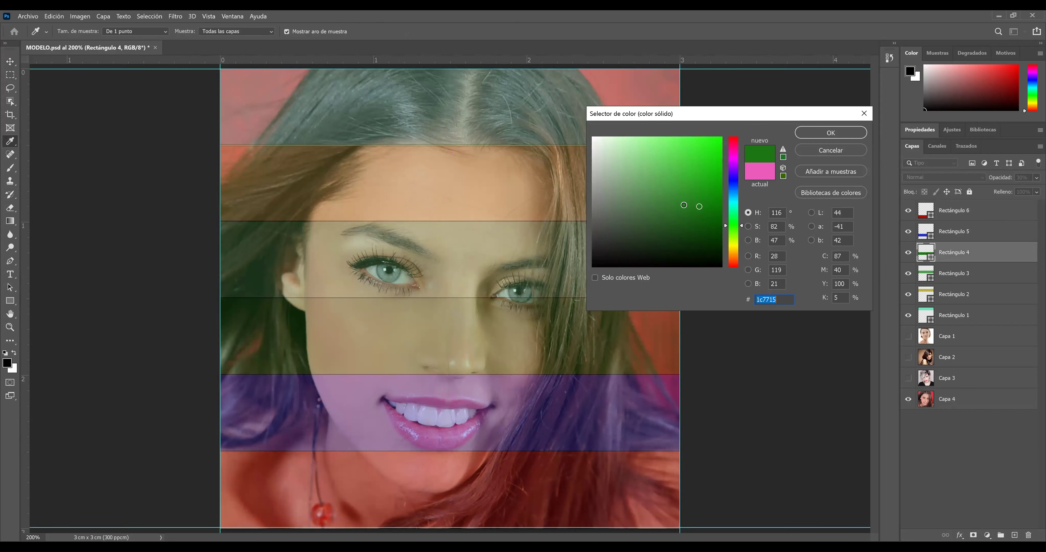
left_click(697, 185)
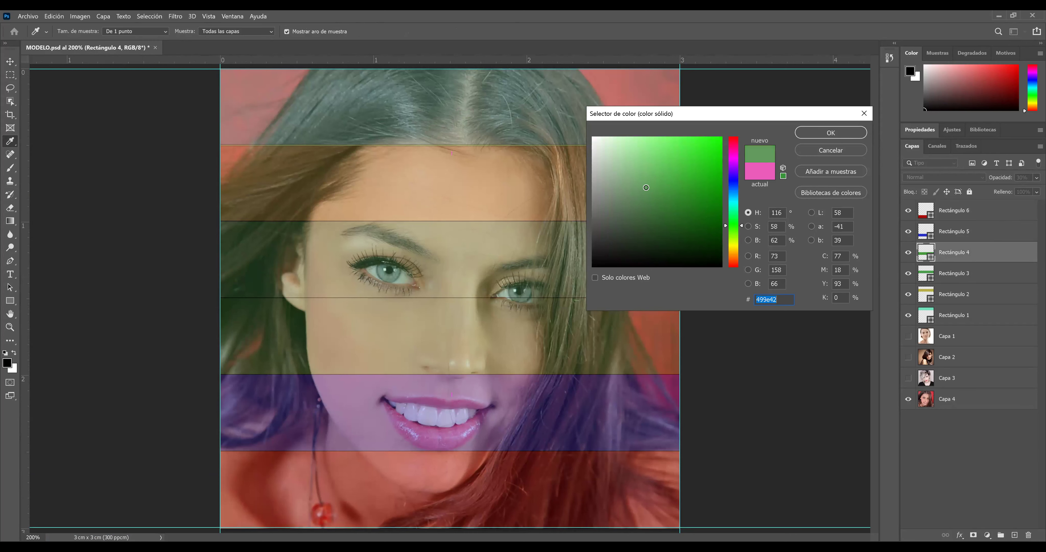
left_click(698, 164)
left_click(710, 152)
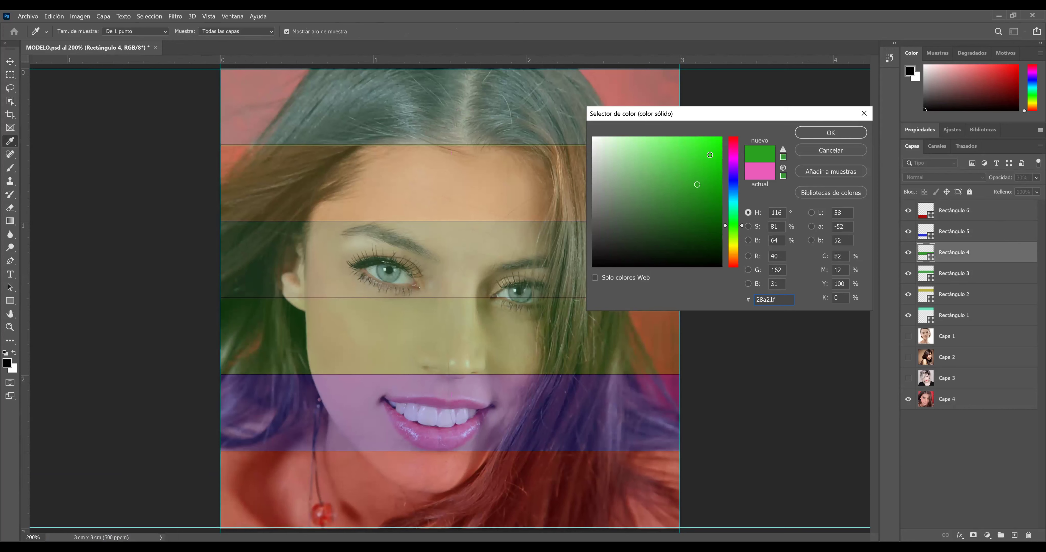
left_click(809, 136)
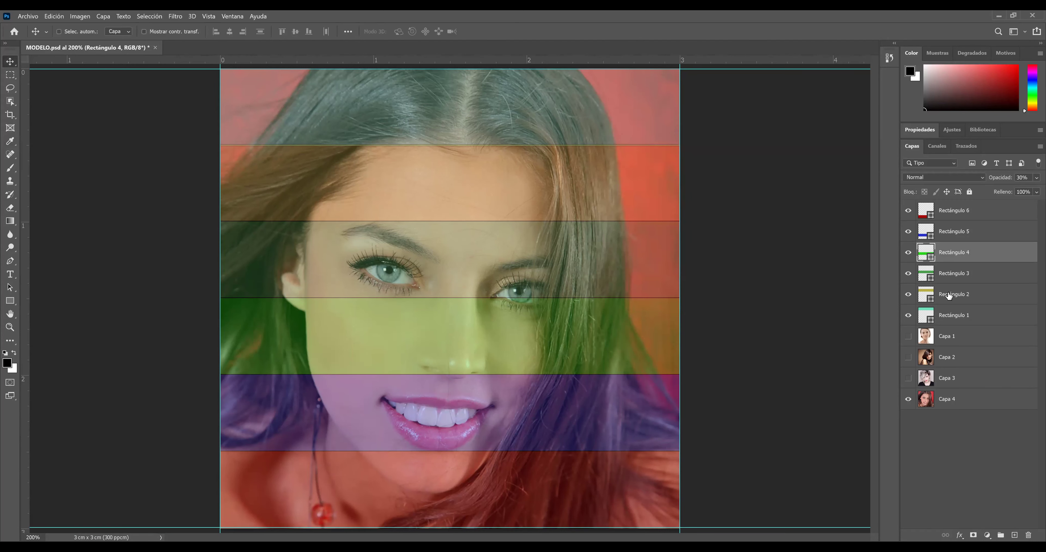
Recolour the Rectángulo 1 stripe a saturated yellow.
left_click(931, 322)
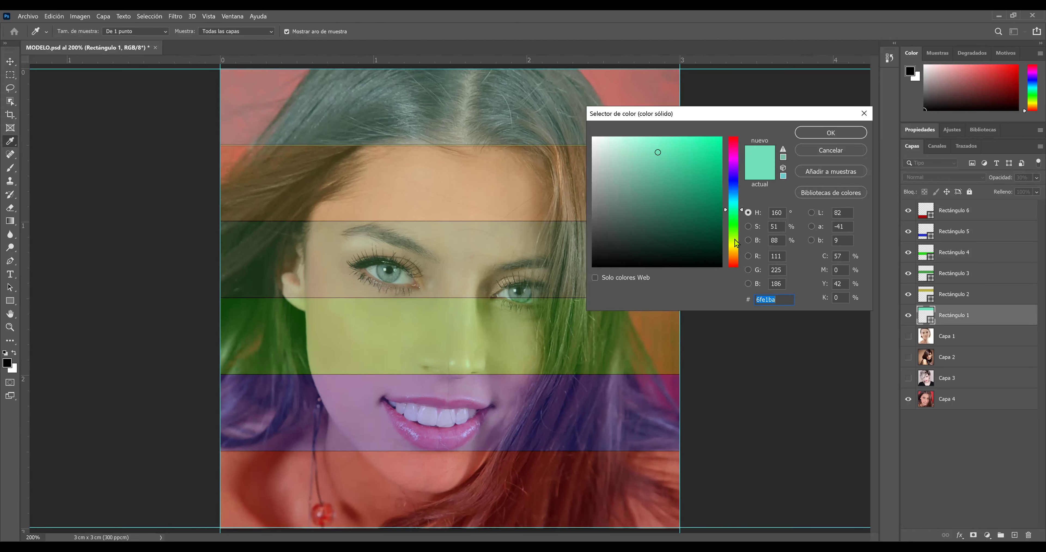
left_click(733, 244)
left_click(645, 146)
left_click_drag(715, 148, 716, 149)
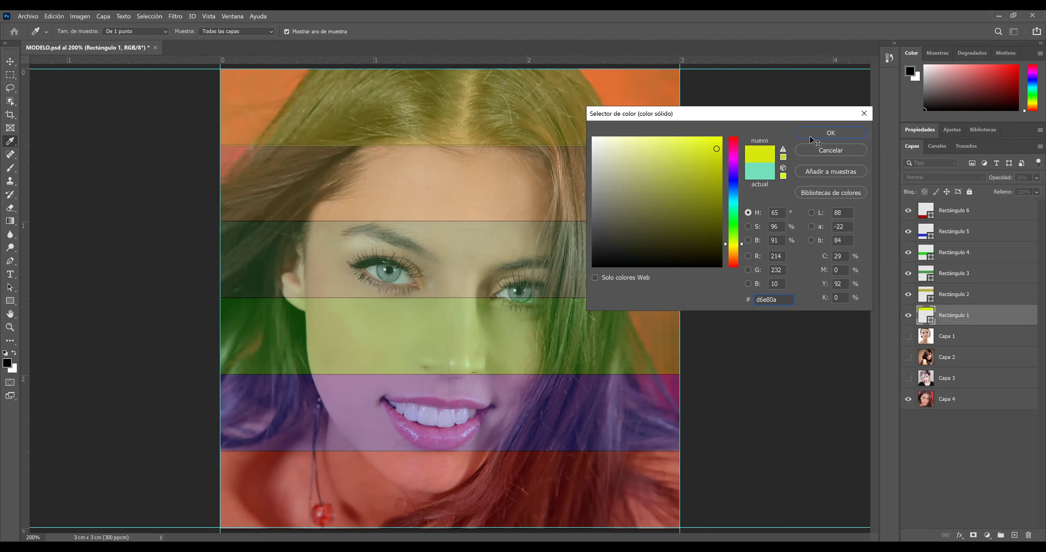
left_click(800, 134)
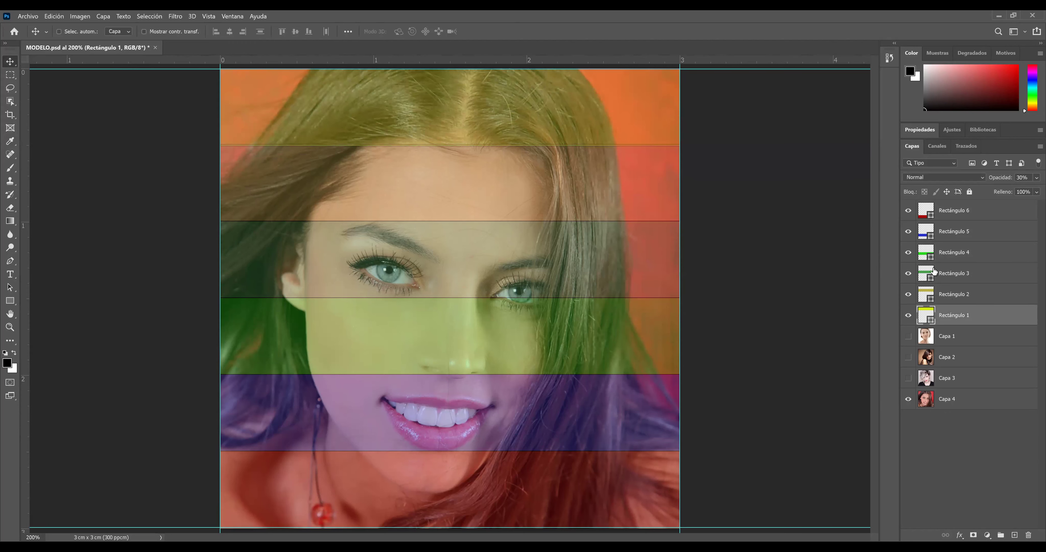
Change Rectángulo 4's fill again, this time to reddish-brown #743f28.
left_click(932, 262)
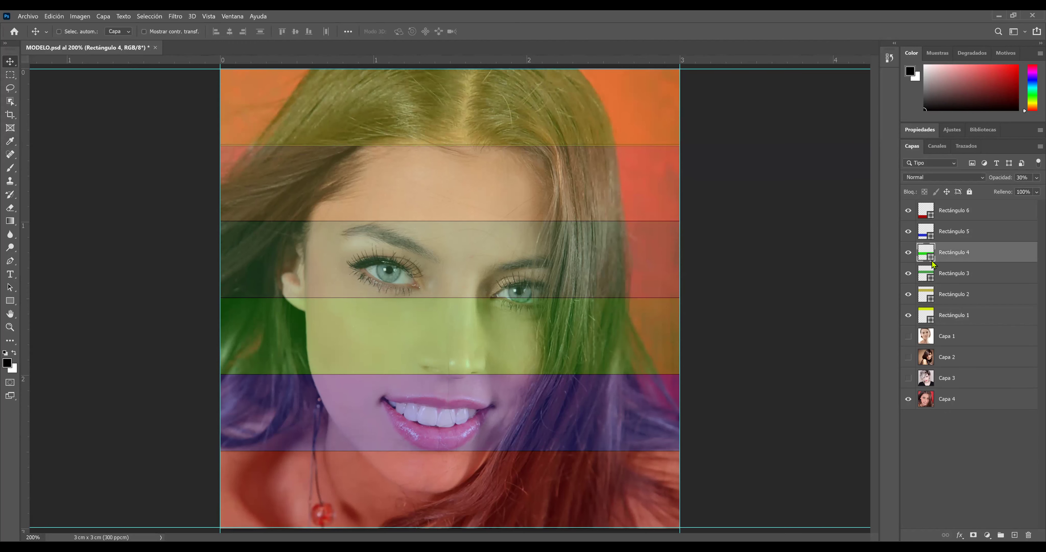
double_click(931, 259)
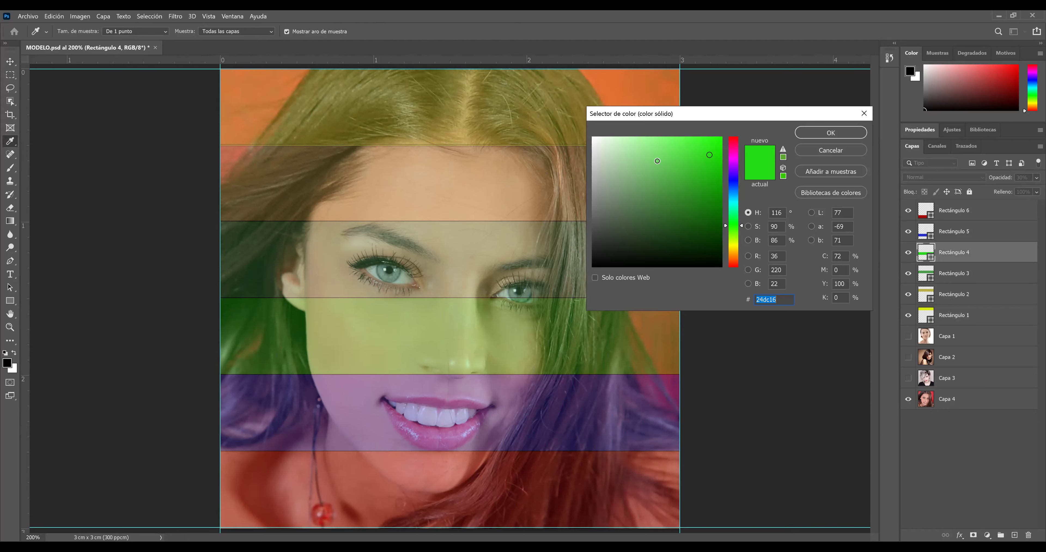
left_click_drag(657, 161, 622, 203)
left_click(623, 203)
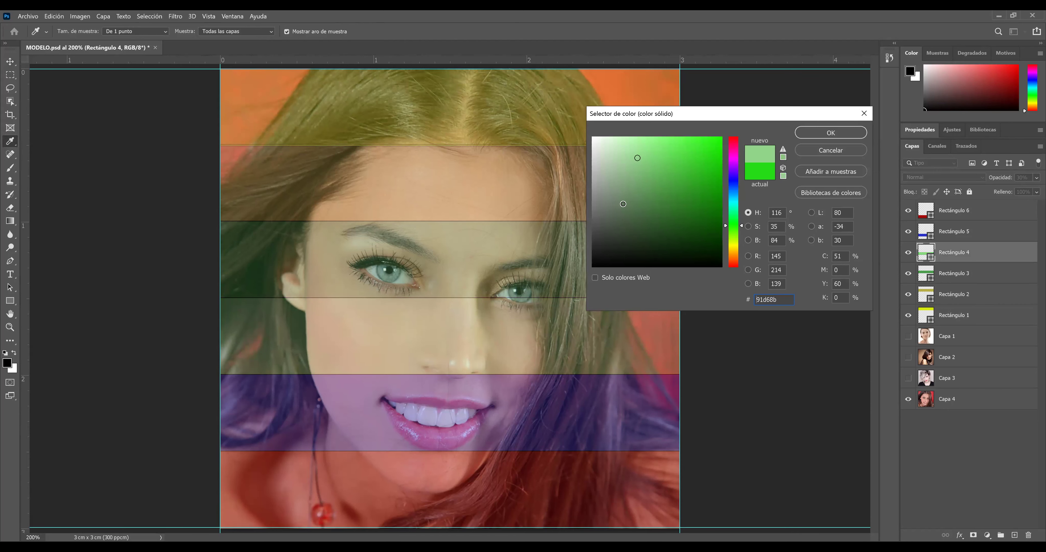
left_click(733, 183)
left_click(693, 182)
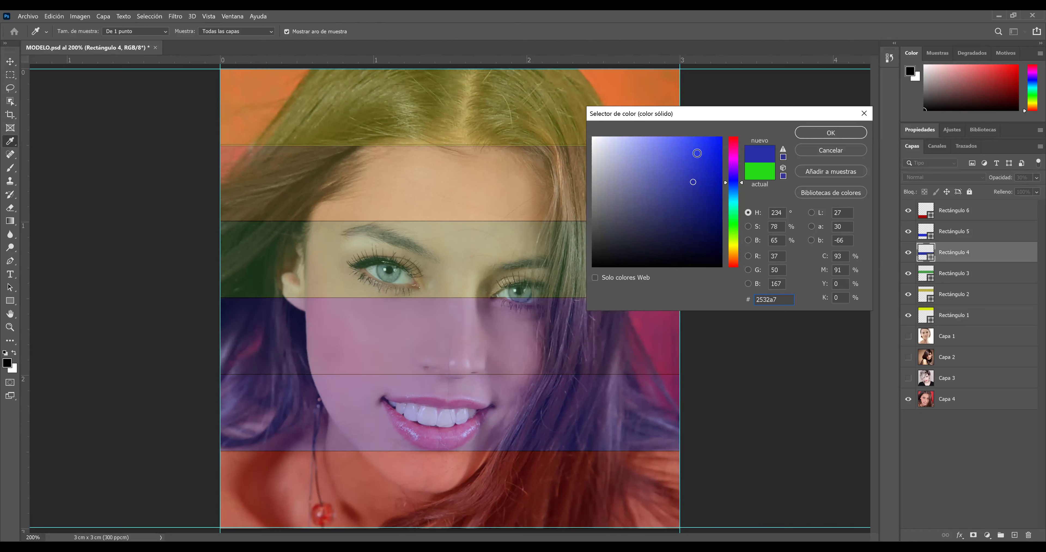
left_click(653, 145)
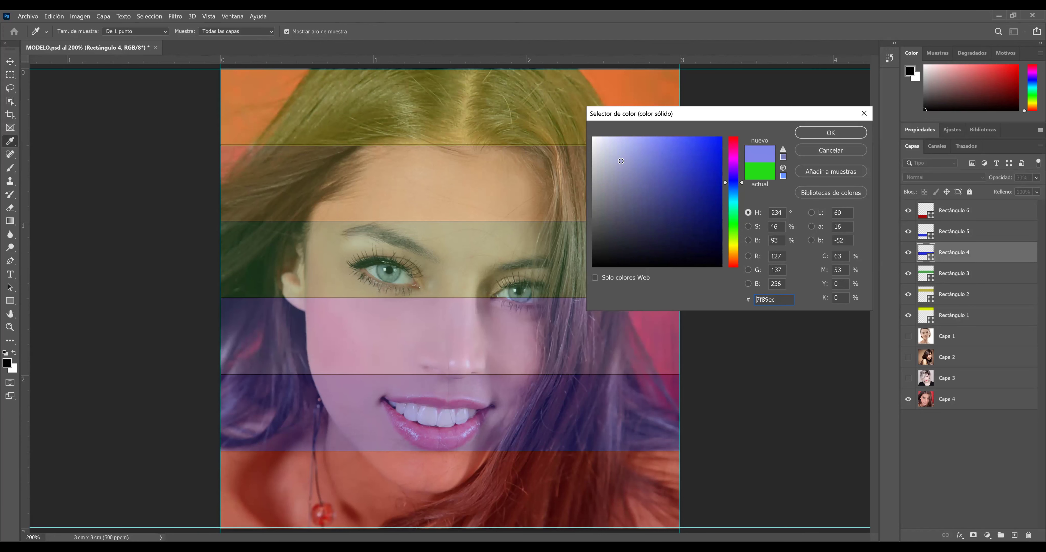
left_click(732, 261)
left_click(621, 219)
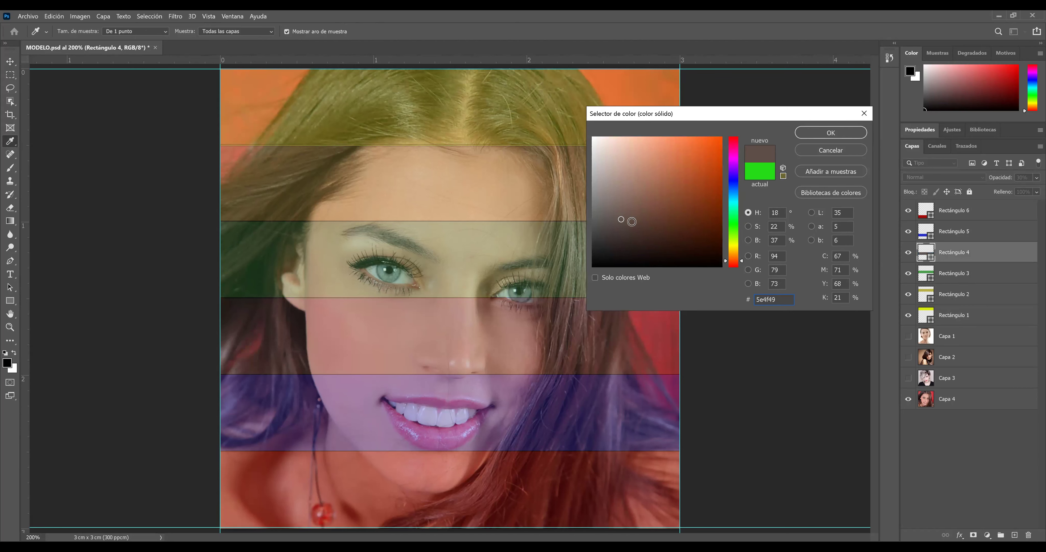
left_click_drag(656, 217, 677, 208)
left_click(820, 130)
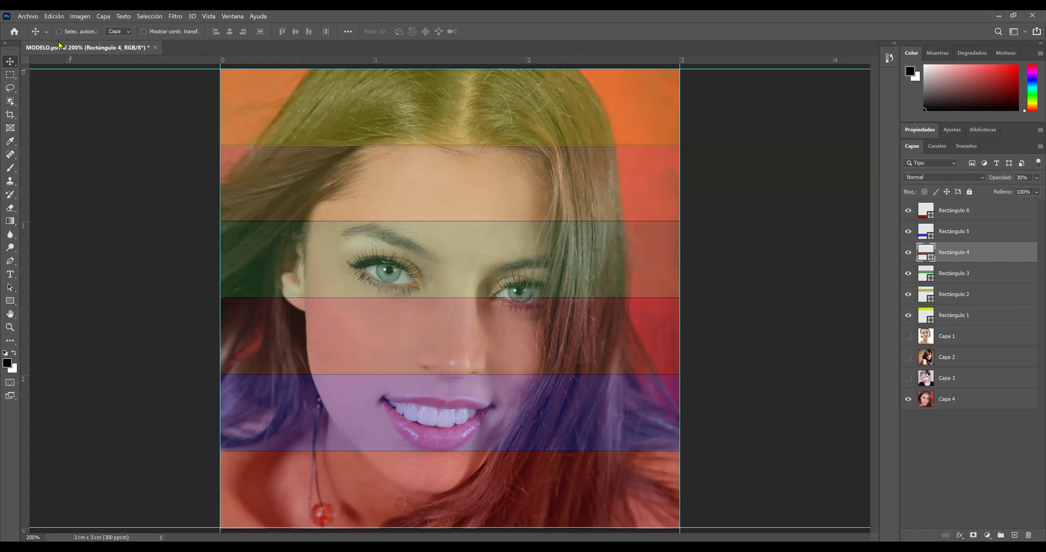
Make the Capa 3, Capa 2 and Capa 1 photo layers visible again.
left_click(27, 17)
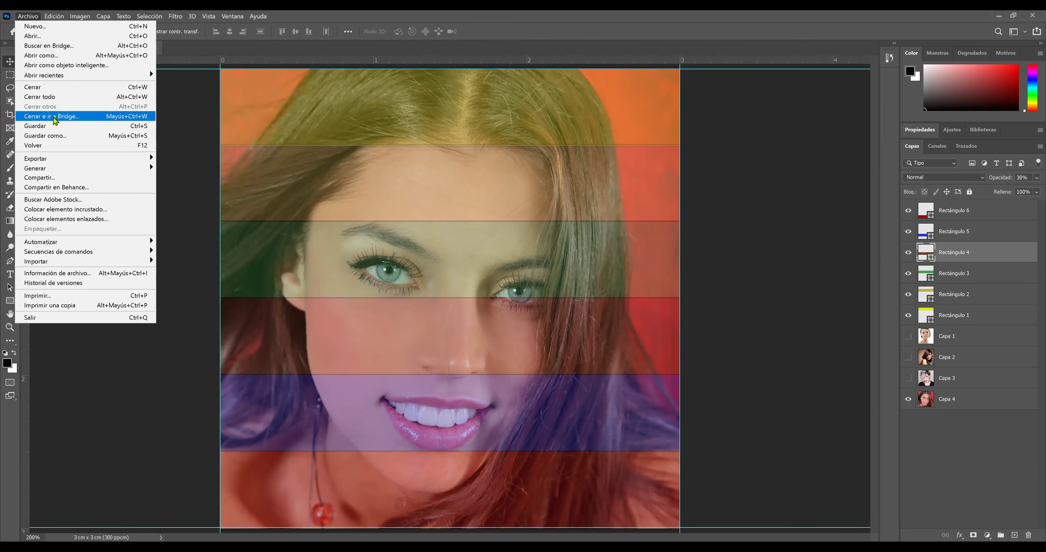
key("Escape")
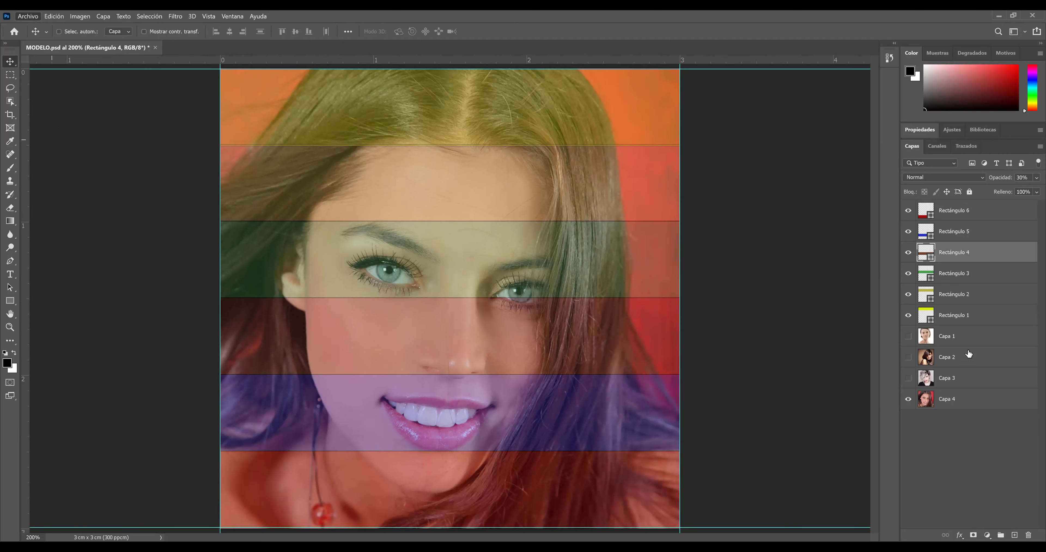
left_click(908, 379)
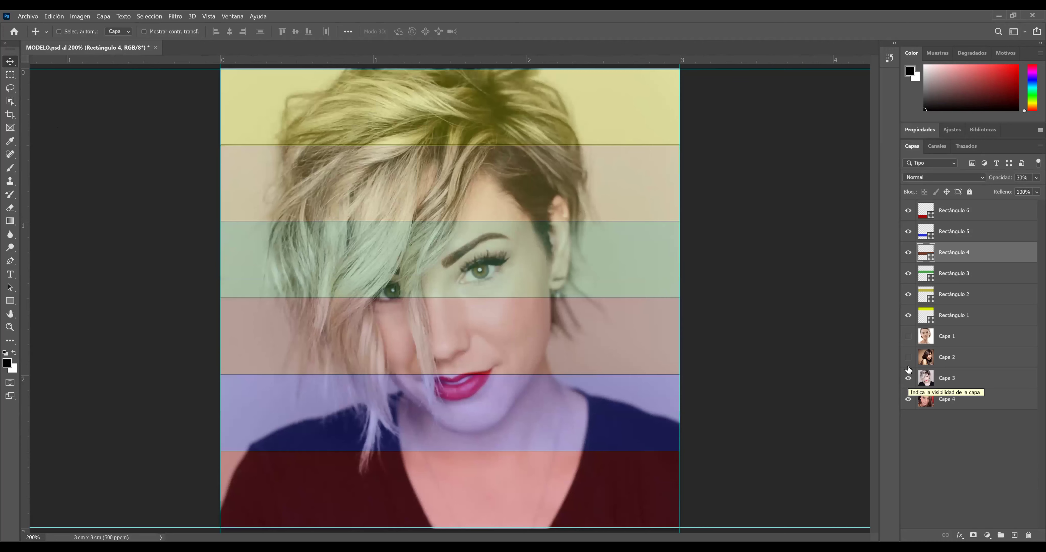
left_click(908, 357)
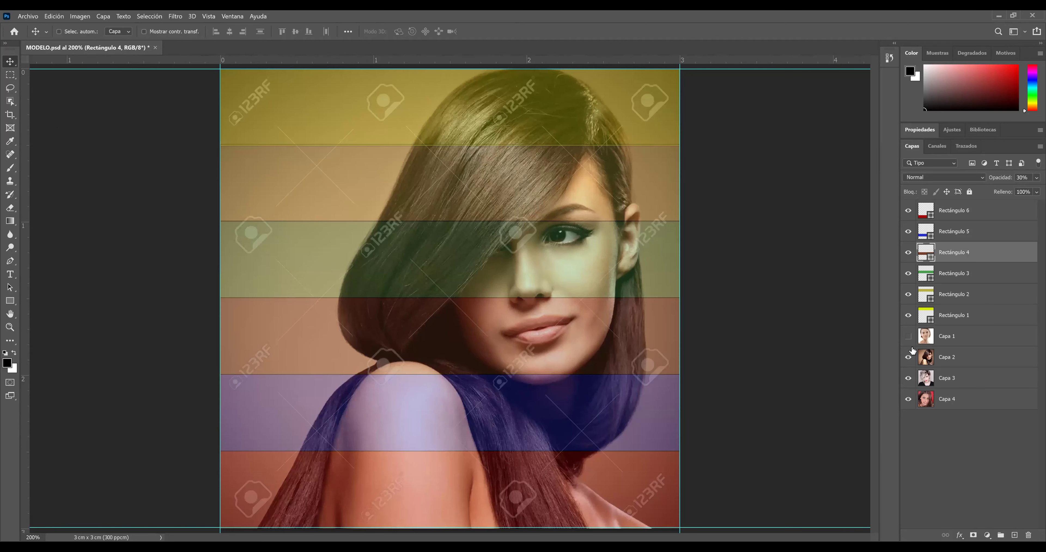
left_click(909, 337)
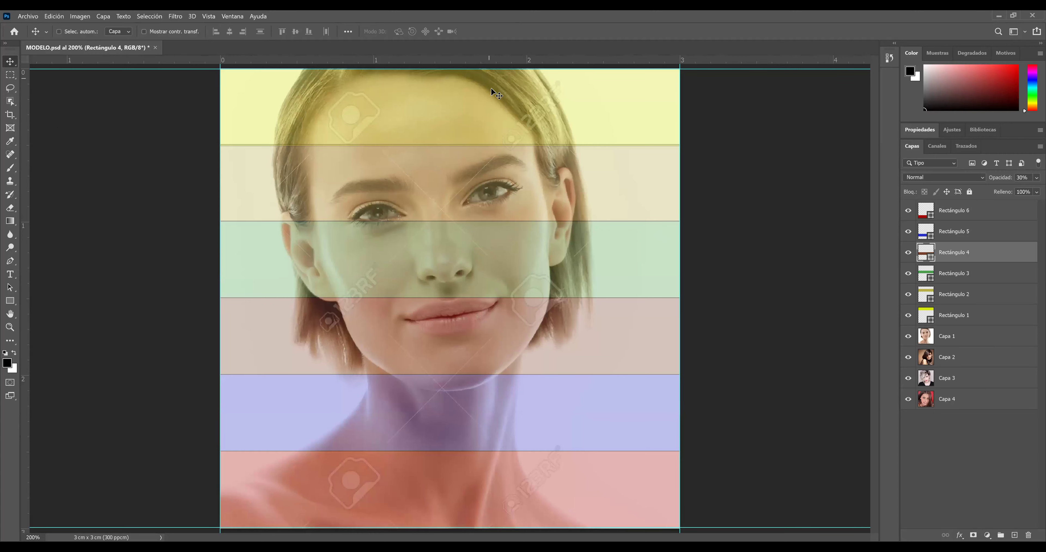
Save the document with Archivo > Guardar and enable Selec. autom. in the options bar.
left_click(28, 16)
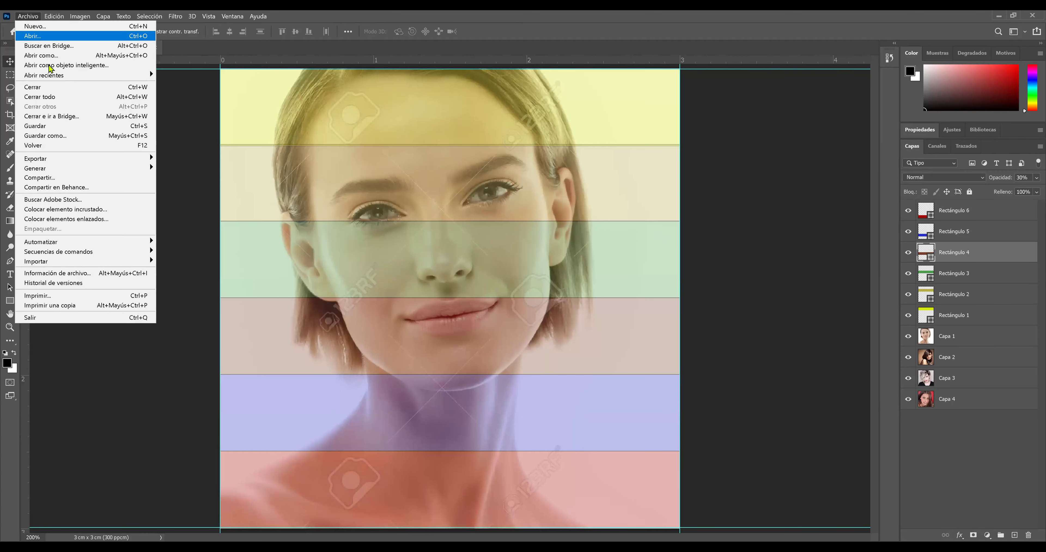
left_click(66, 126)
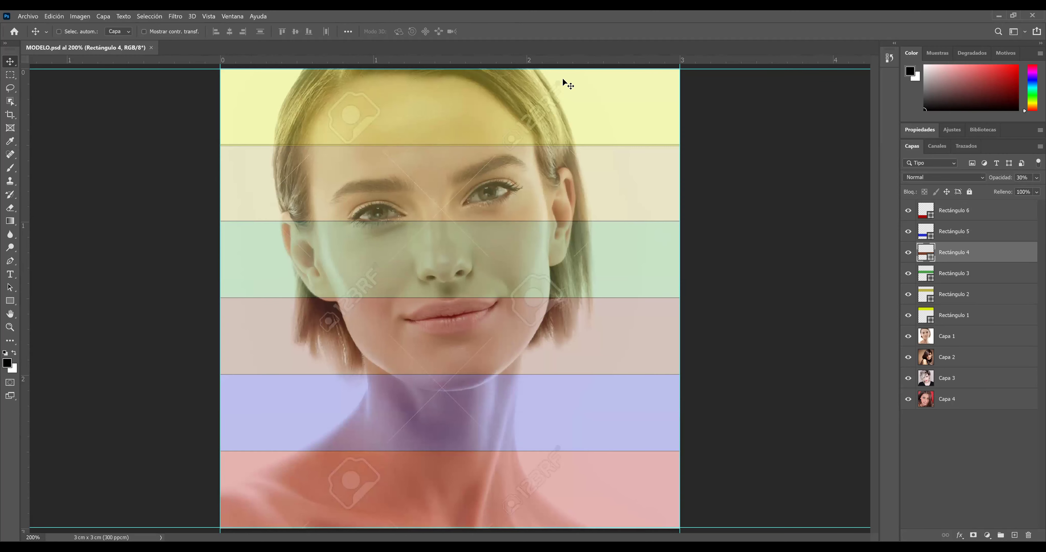
left_click(59, 31)
left_click(122, 203)
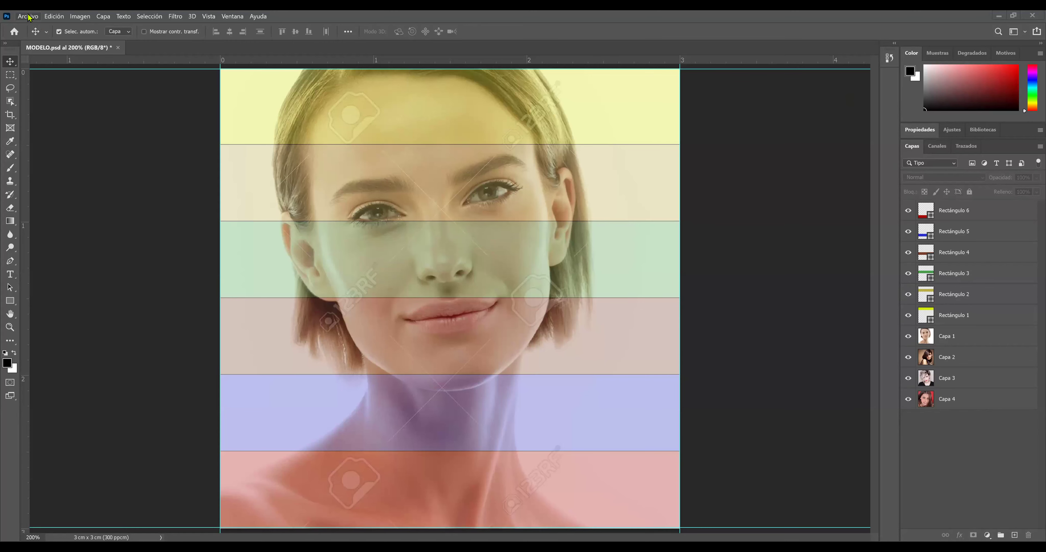
Close all documents, saving the changes to MODELO.psd.
left_click(27, 17)
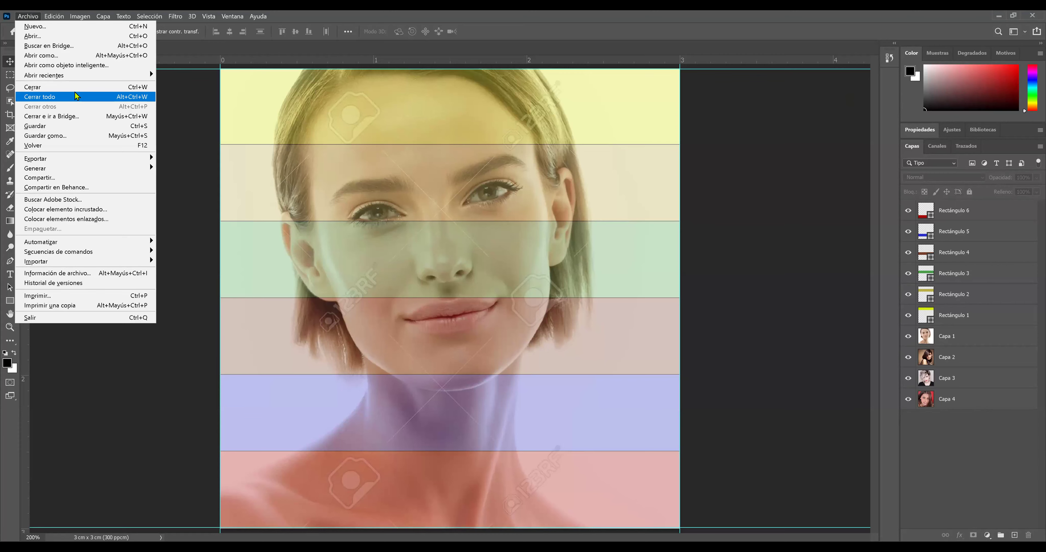
left_click(76, 90)
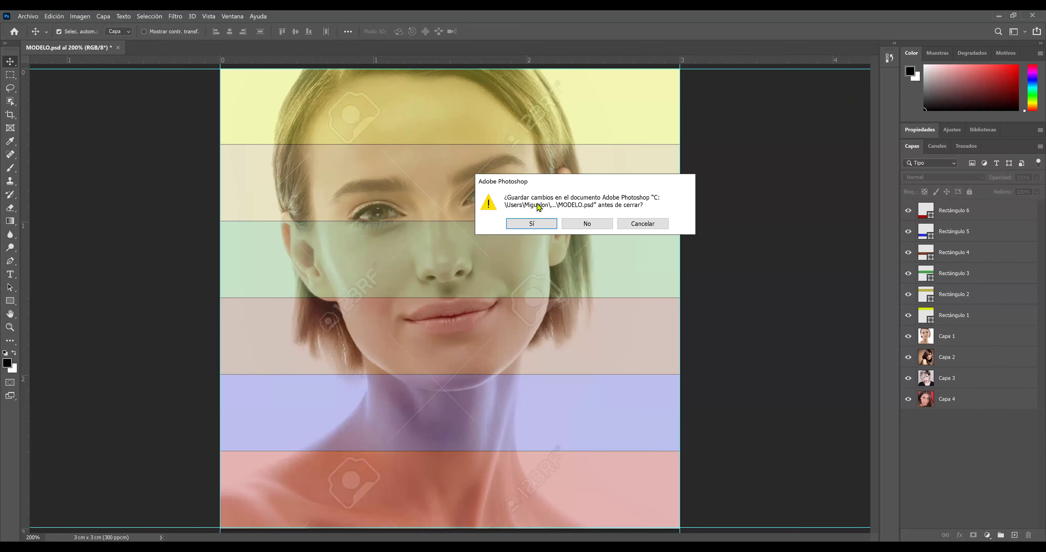
left_click(526, 232)
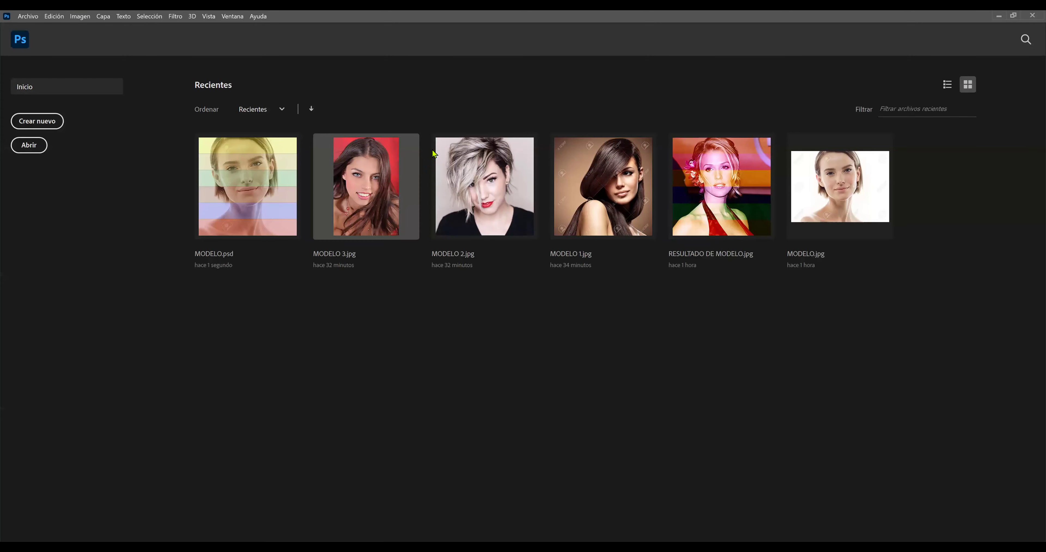
Open all four files from the EJERCICIO 2 folder, keeping 1.JPG's colour profile unchanged.
left_click(27, 16)
left_click(44, 37)
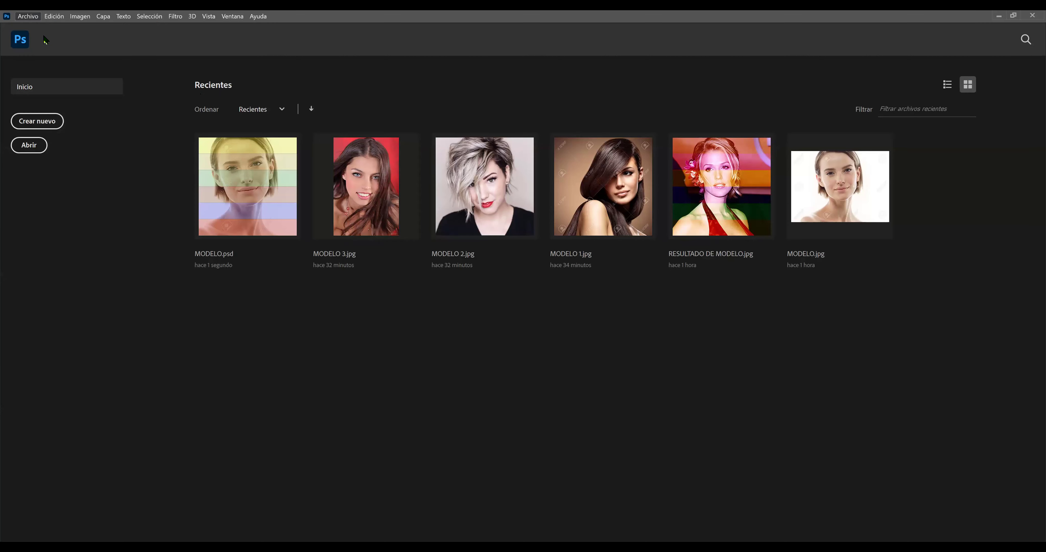
double_click(199, 95)
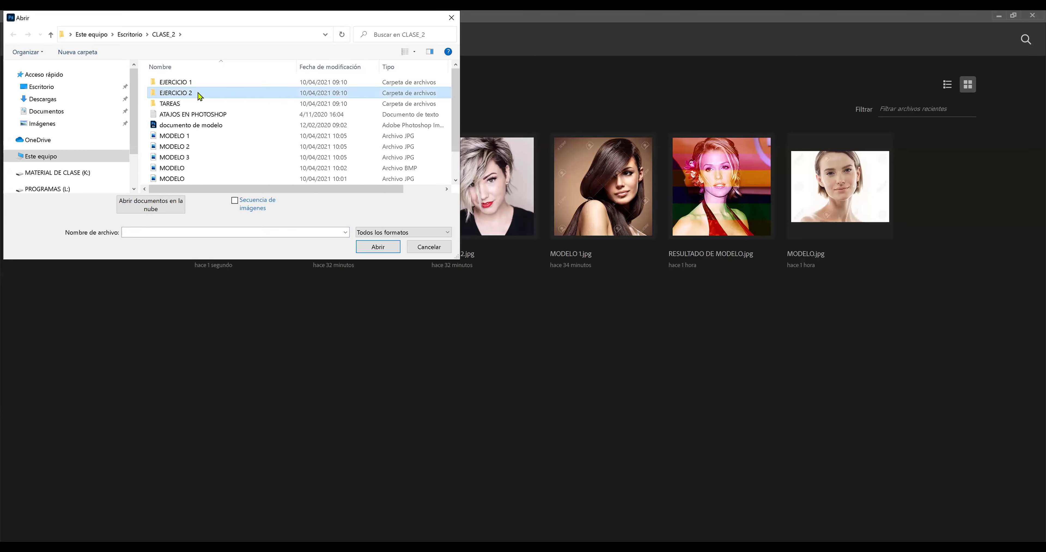
left_click_drag(382, 150, 148, 64)
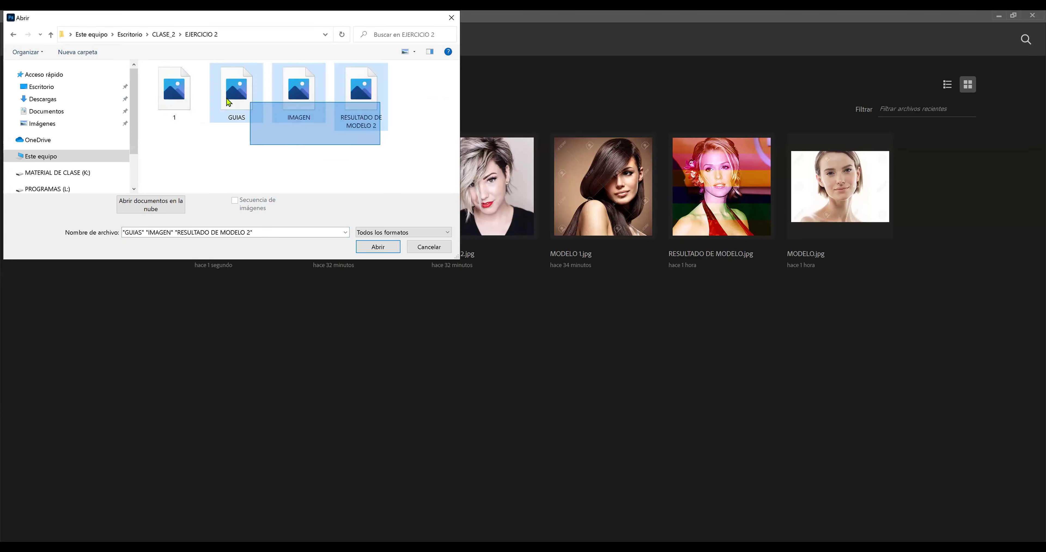
left_click(381, 246)
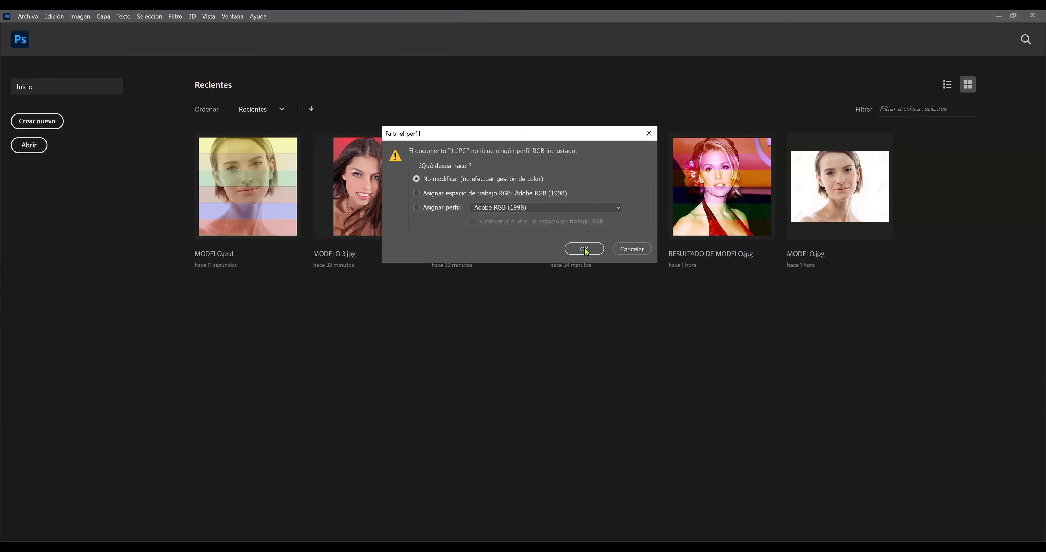
left_click(586, 251)
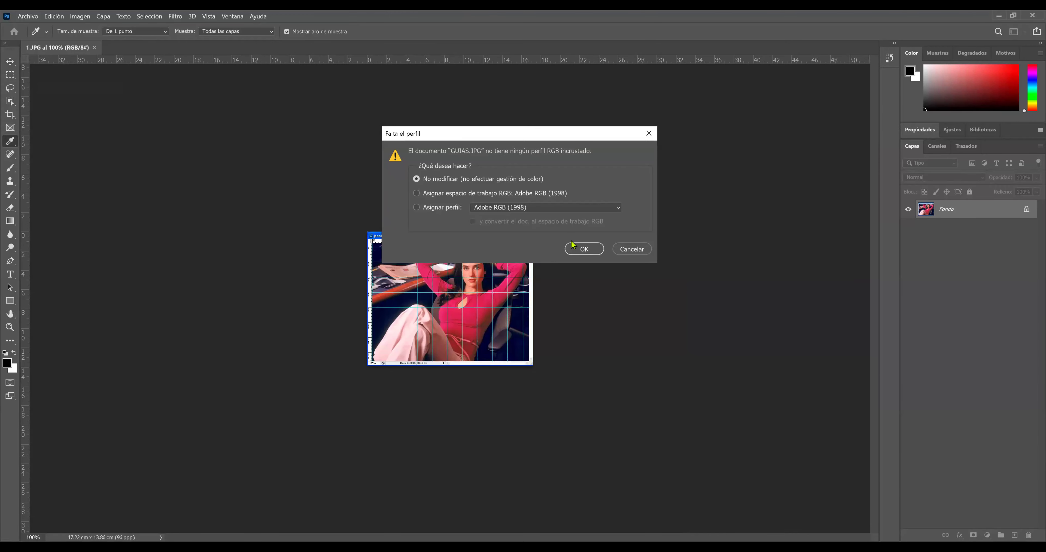
Accept the colour-profile prompts for GUIAS.JPG, IMAGEN.jpg and RESULTADO DE MODELO 2.
left_click(579, 250)
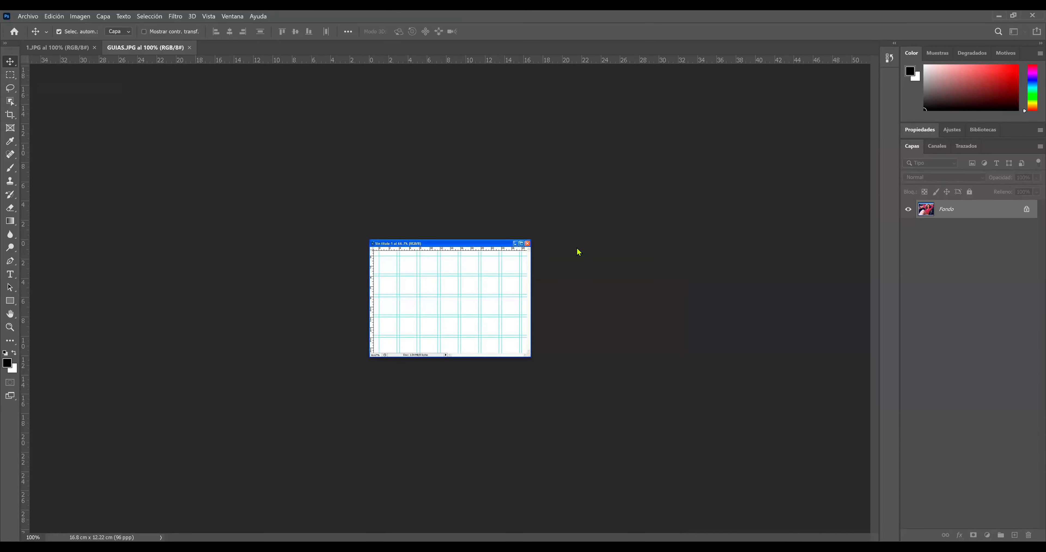
left_click(592, 249)
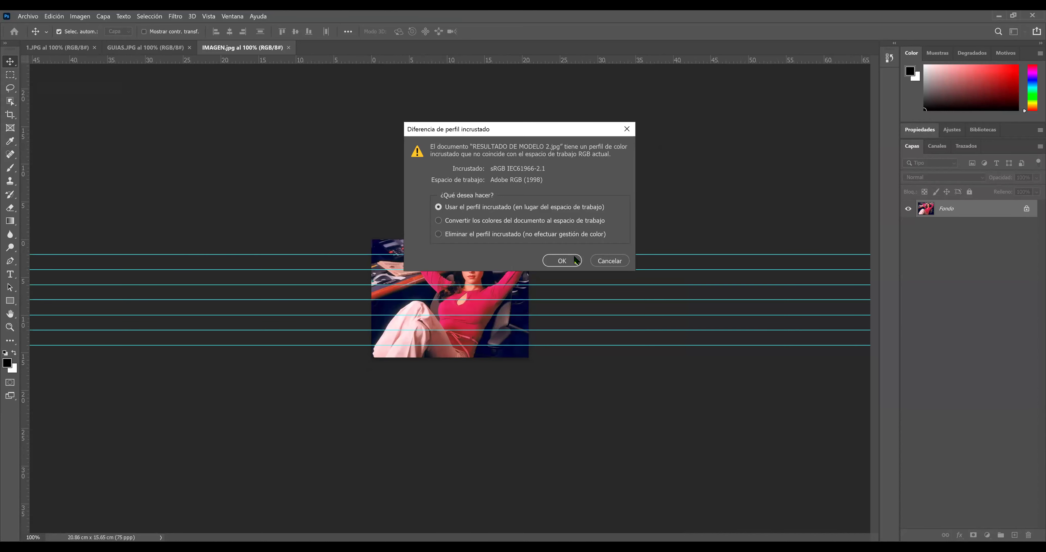
left_click(575, 259)
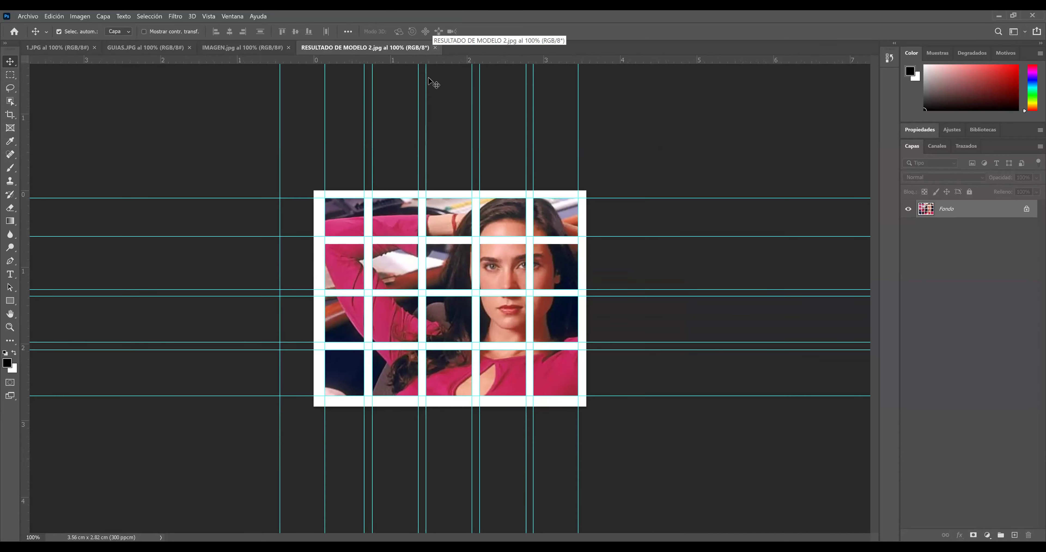
Close RESULTADO DE MODELO 2, IMAGEN.jpg and 1.JPG, leaving GUIAS.JPG zoomed in.
key("ctrl+w")
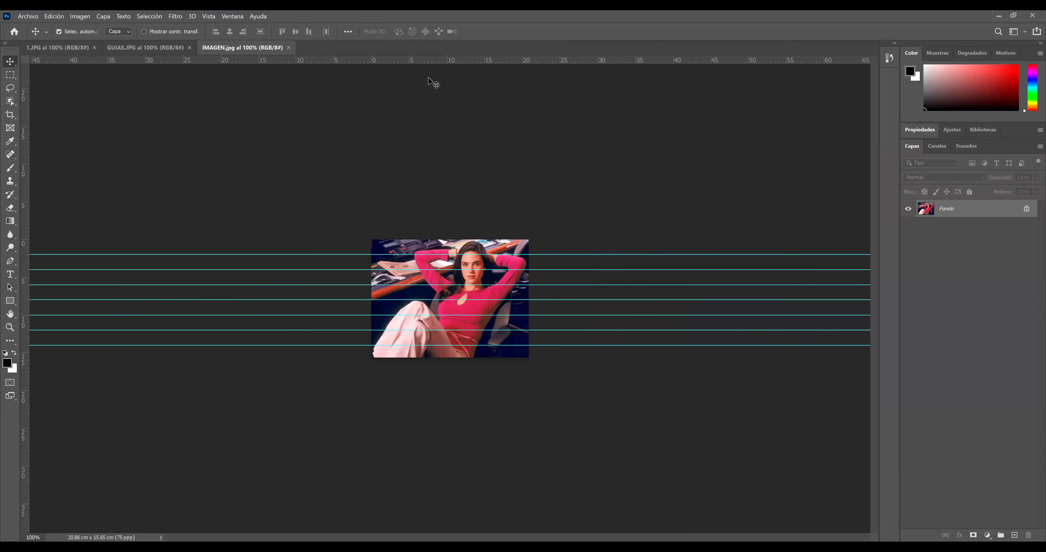
left_click(290, 48)
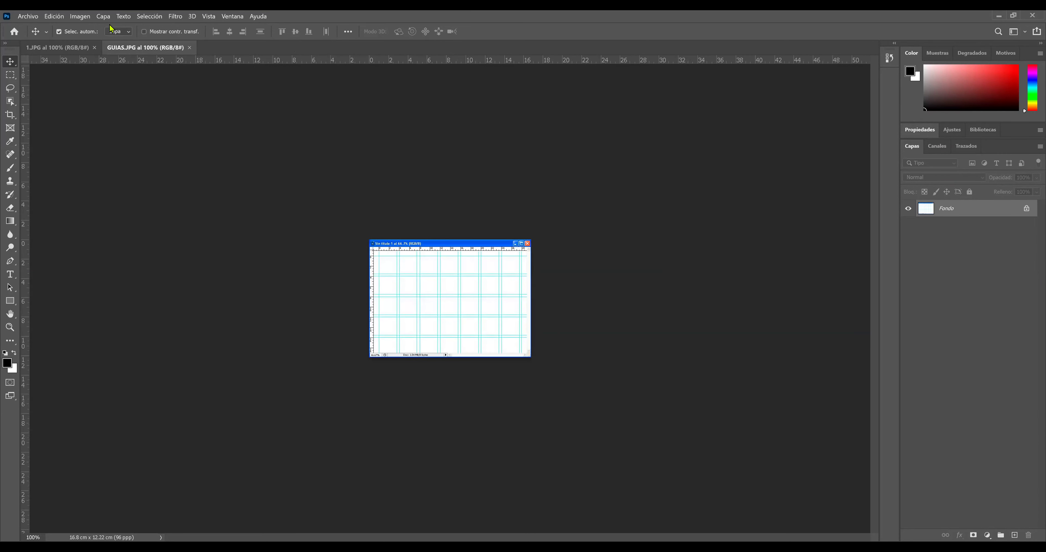
left_click(55, 49)
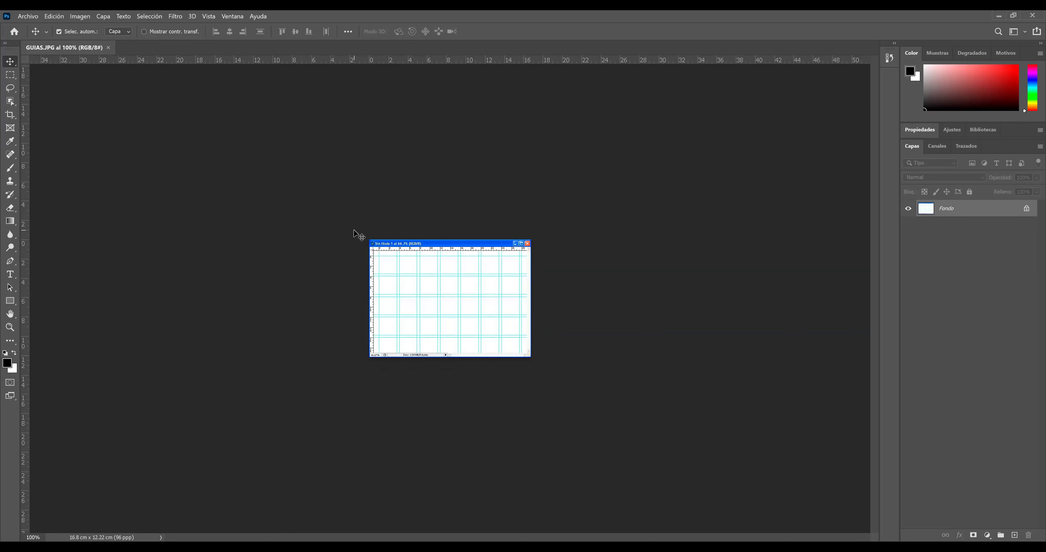
key("ctrl+plus")
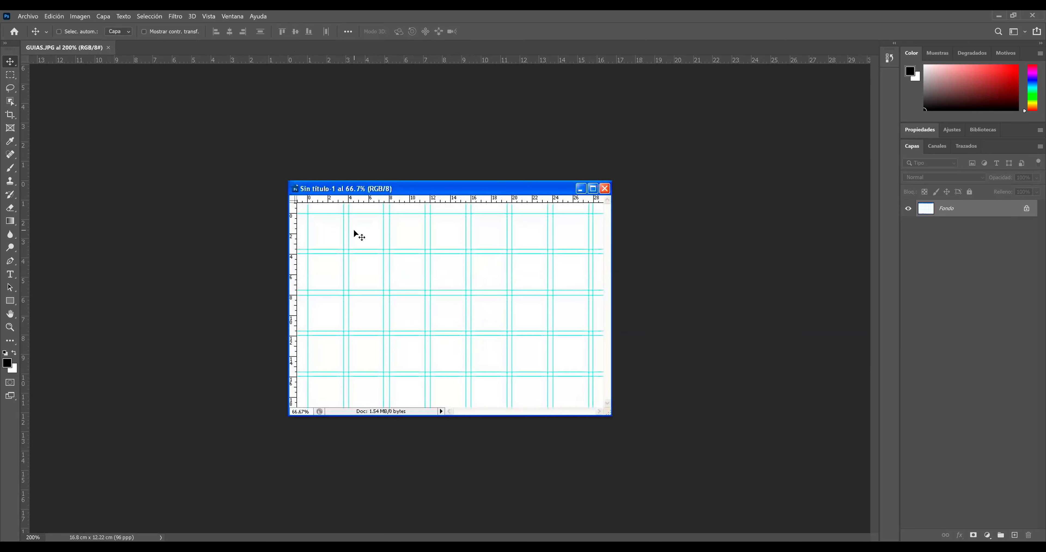
Add a horizontal guide to the zoomed GUIAS grid and check its context menu.
key("ctrl+plus")
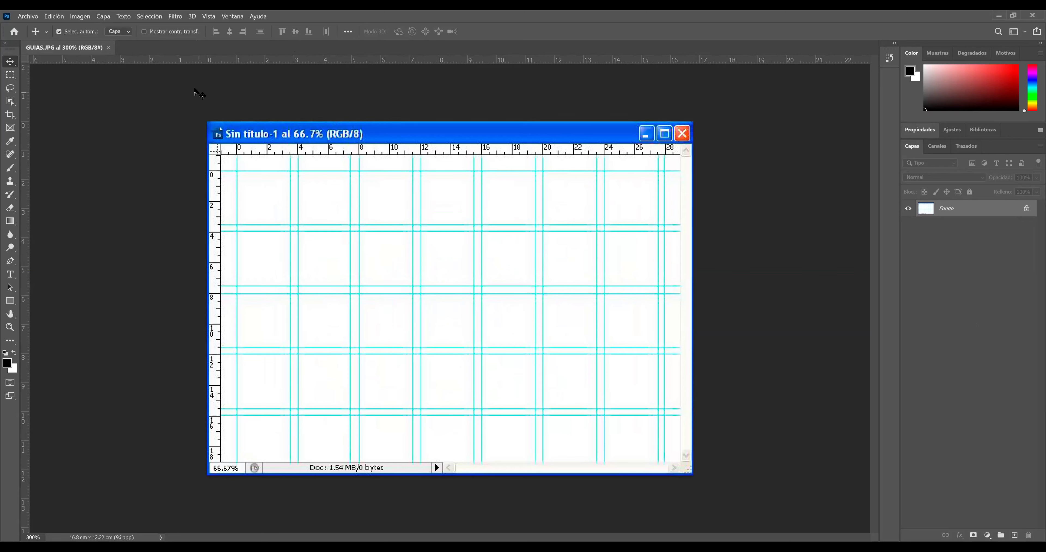
left_click_drag(259, 60, 281, 171)
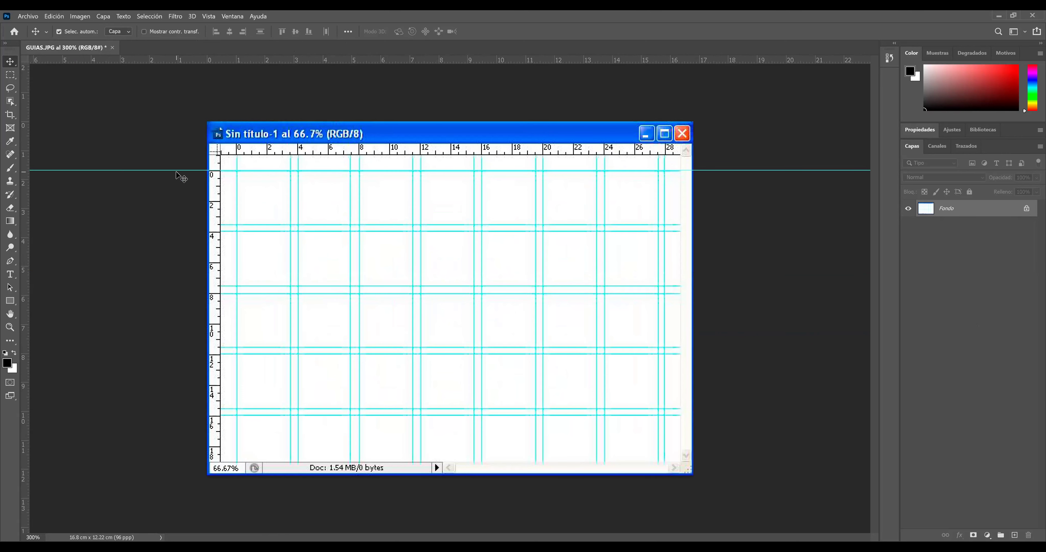
right_click(176, 173)
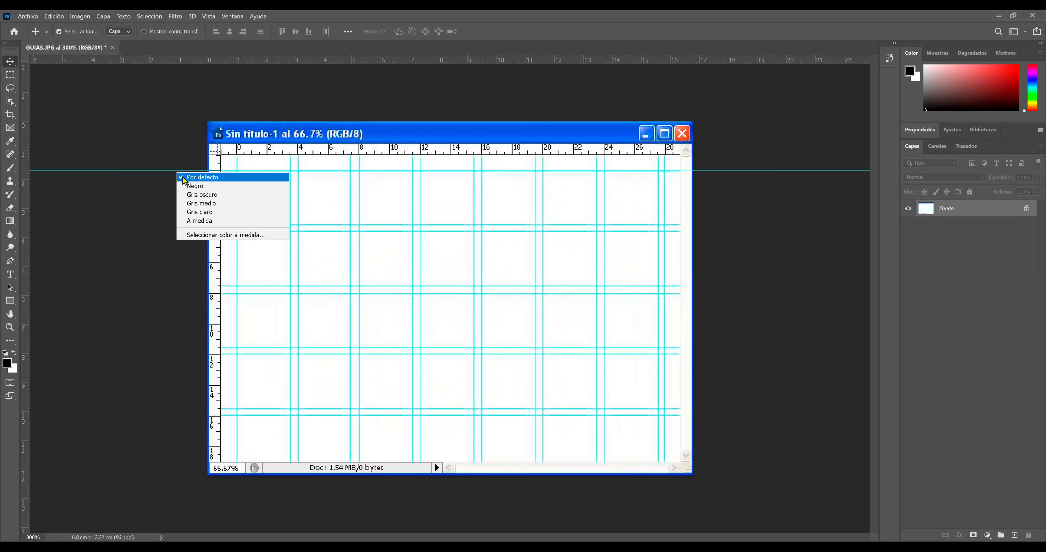
left_click(164, 170)
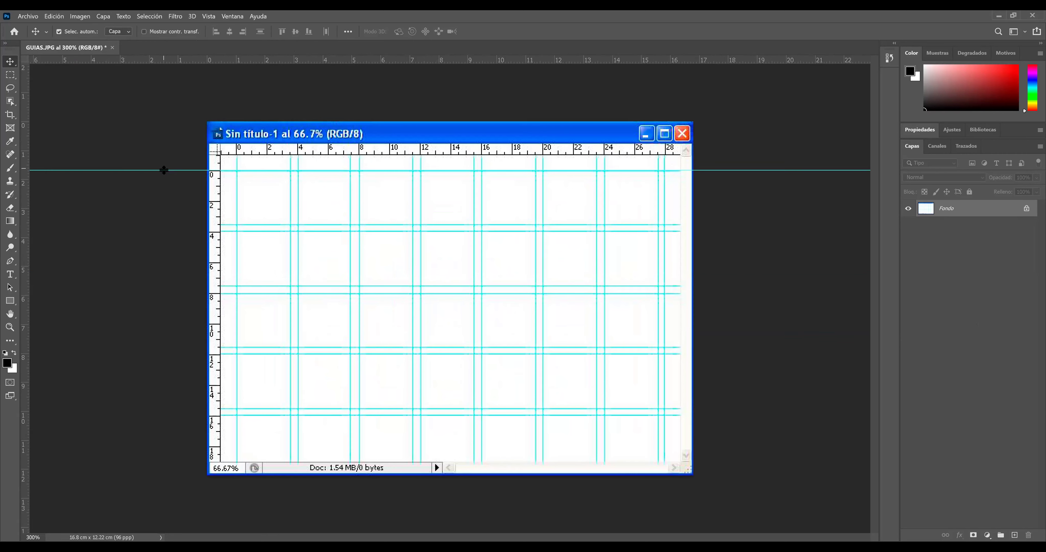
right_click(163, 170)
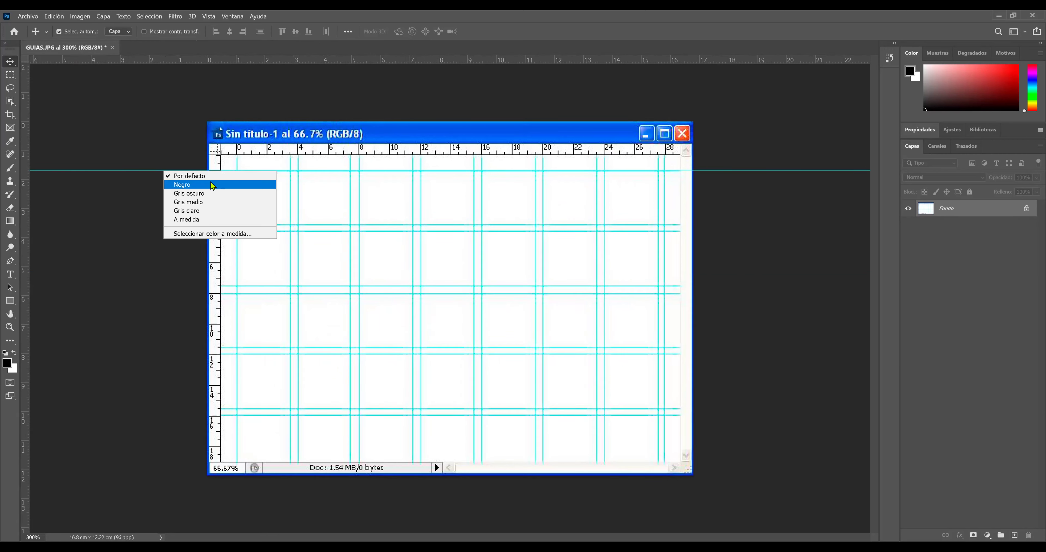
left_click(127, 172)
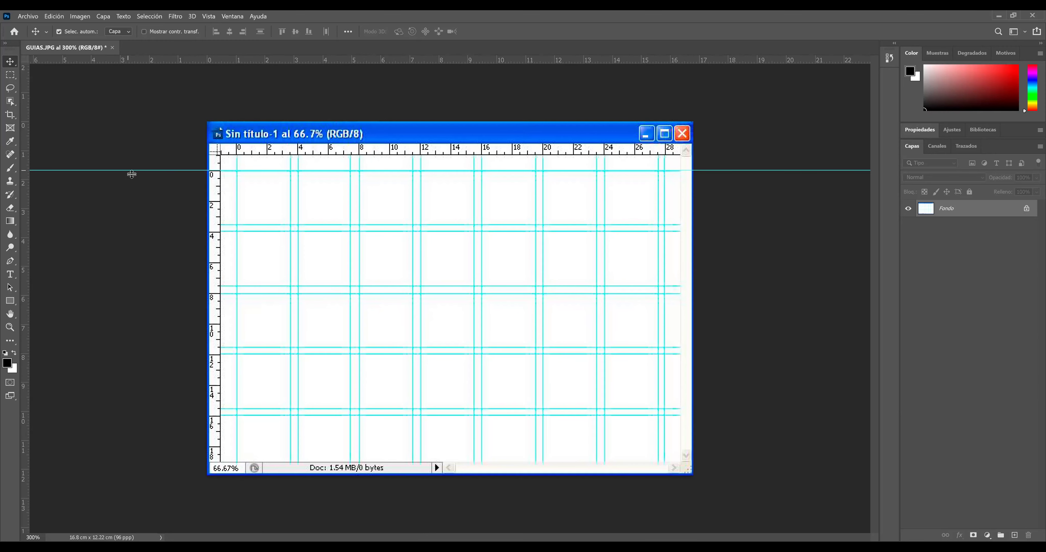
Set the canvas guide colour to Rojo claro in the Guías preferences.
double_click(146, 170)
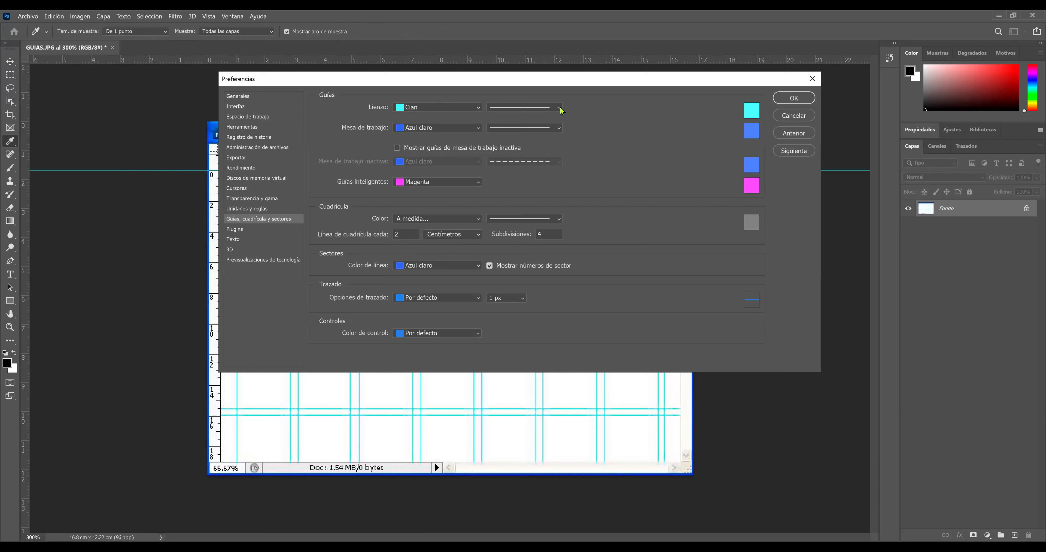
left_click(478, 108)
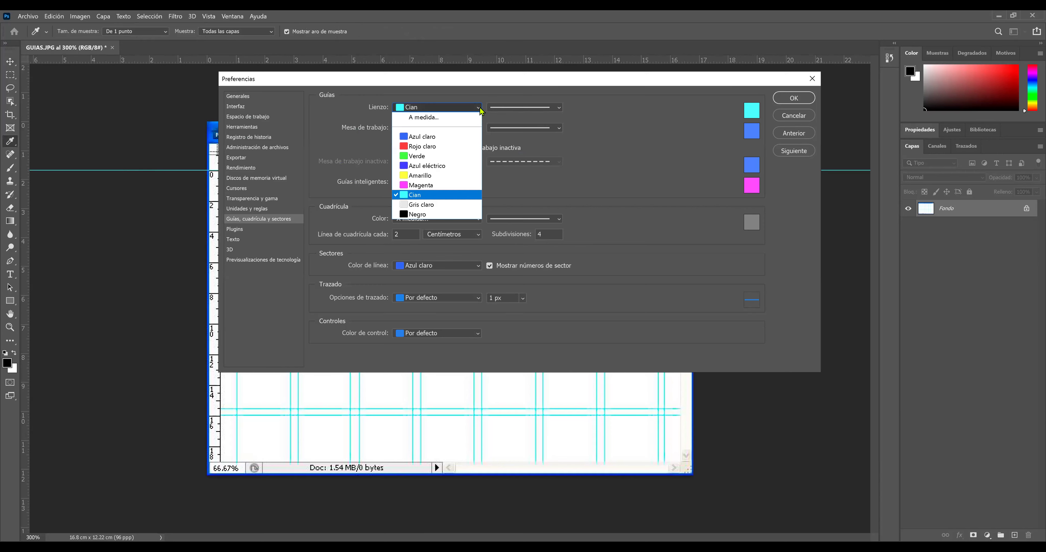
left_click(453, 147)
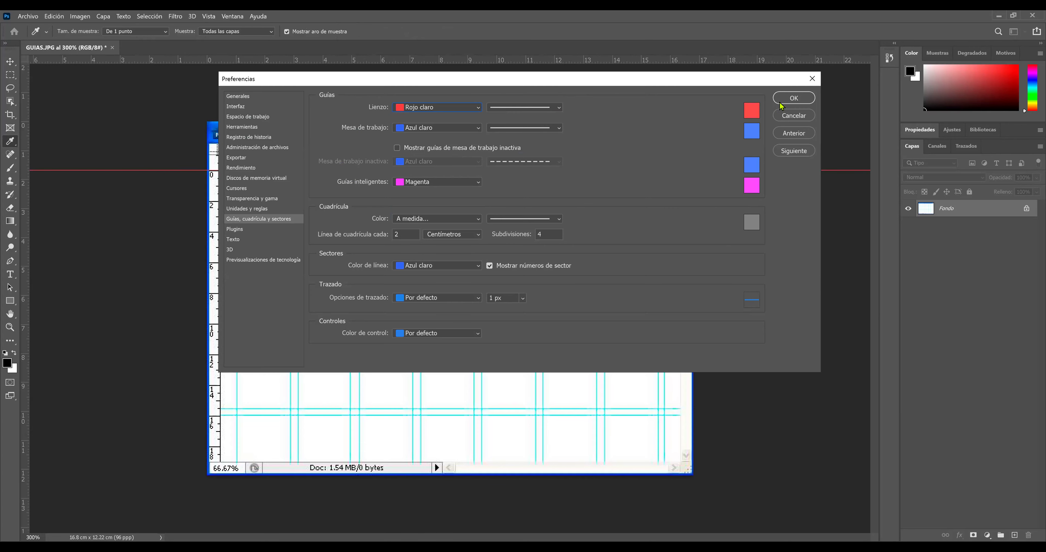
left_click(809, 97)
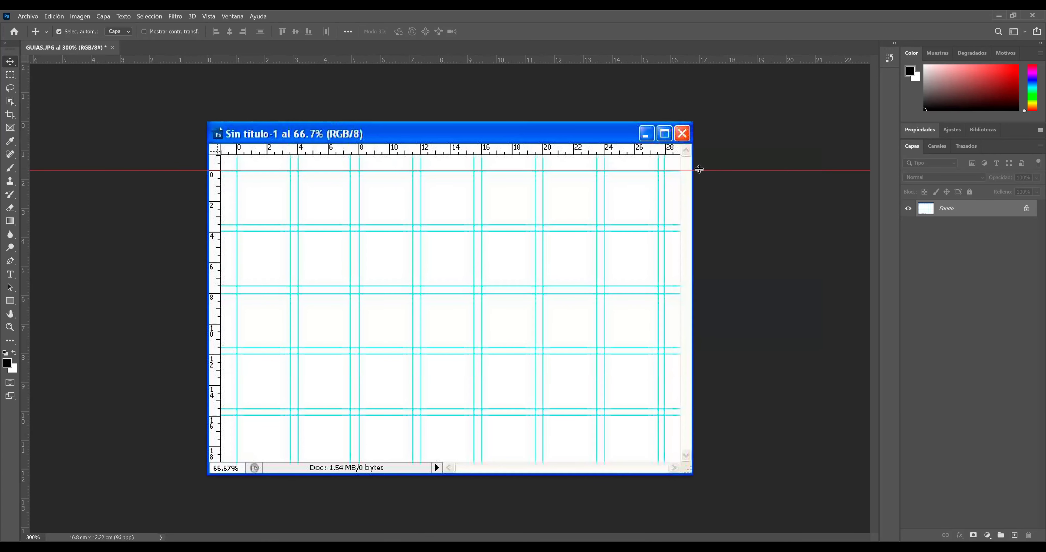
Position the red guide at about 1.71 cm and add guides near 3.66 and 3.75 cm.
left_click_drag(698, 169, 701, 170)
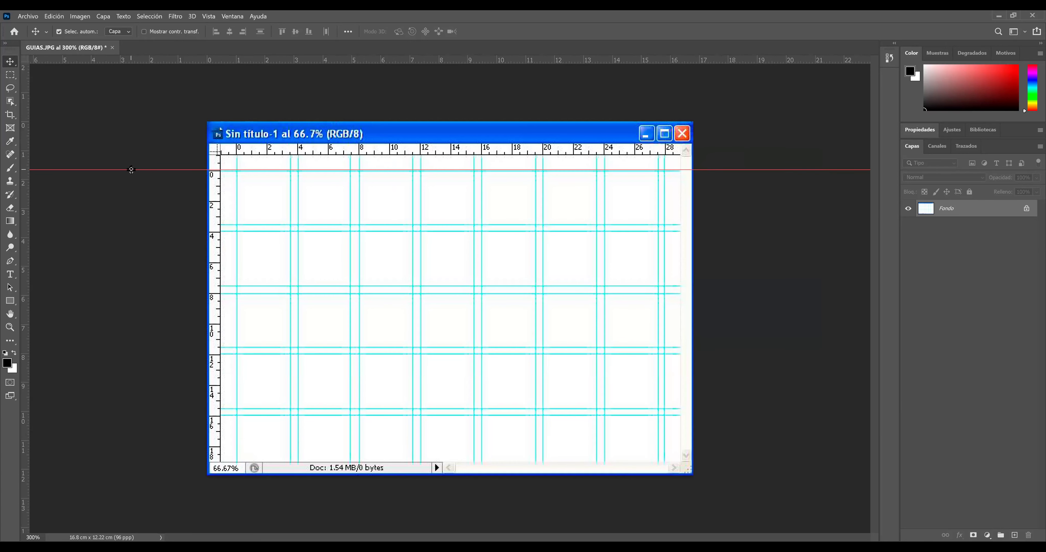
left_click_drag(132, 169, 131, 171)
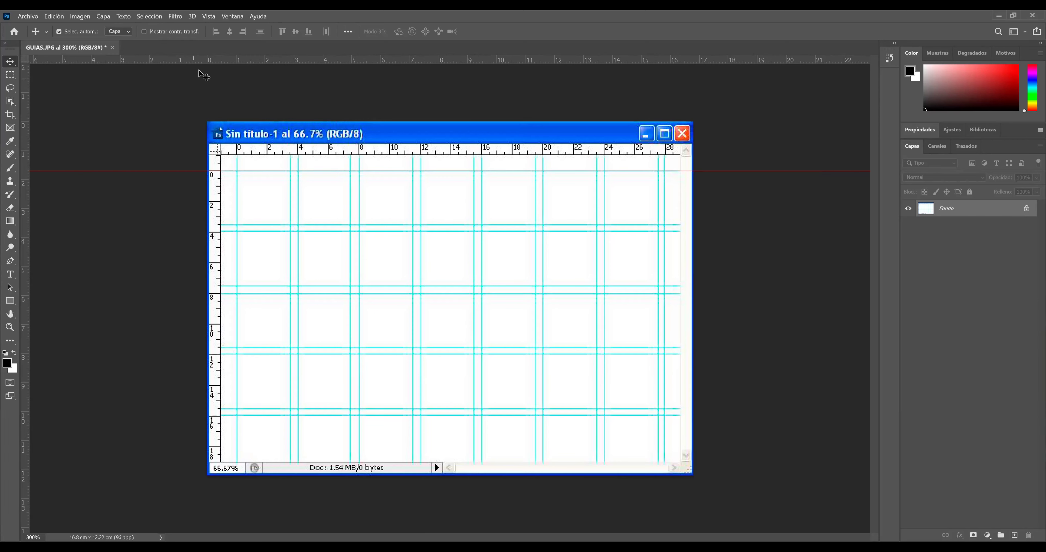
left_click_drag(202, 62, 228, 225)
left_click_drag(253, 118, 251, 230)
Add horizontal guides on the grid lines near 6 cm, 6.11 cm and 8.03 cm.
mouse_move(277, 60)
left_mouse_down()
mouse_move(296, 293)
mouse_move(290, 285)
left_mouse_up()
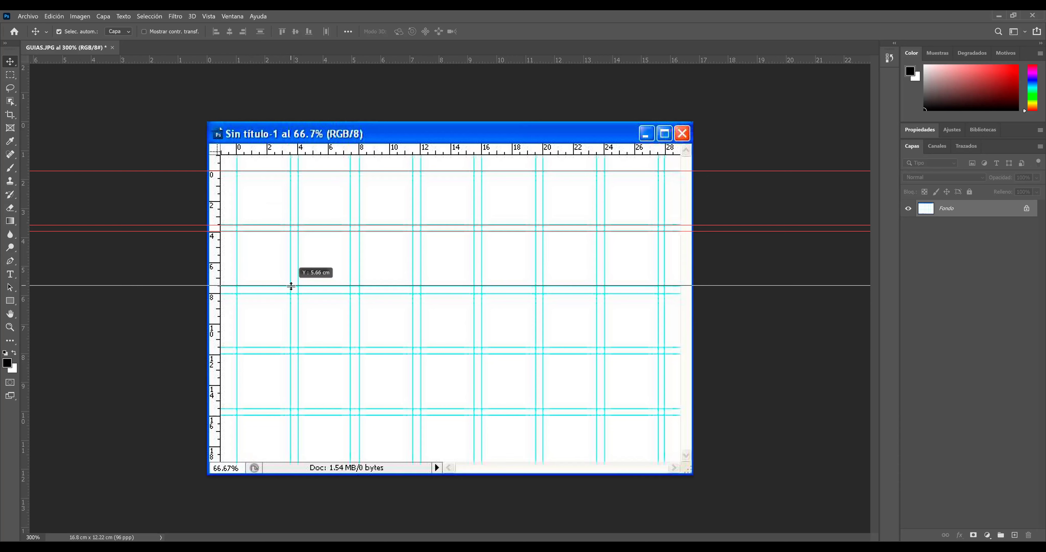
left_click_drag(291, 285, 291, 285)
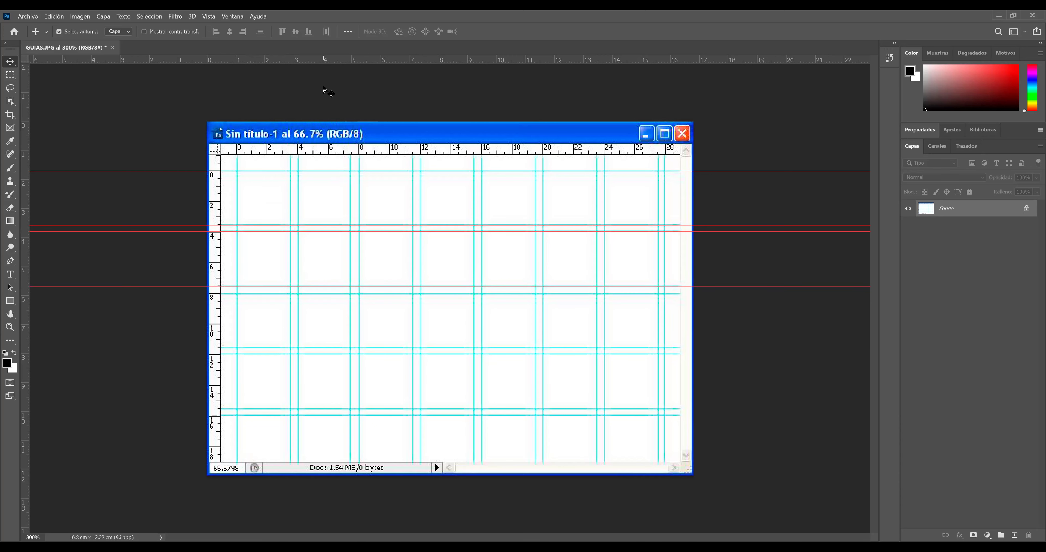
left_click_drag(327, 90, 308, 293)
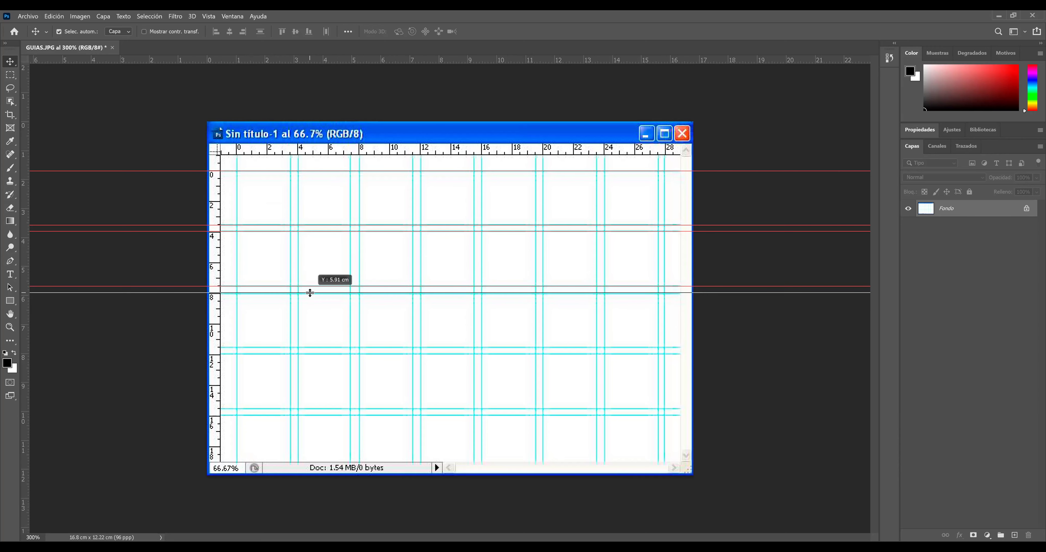
left_click_drag(307, 293, 306, 292)
left_click_drag(298, 61, 308, 347)
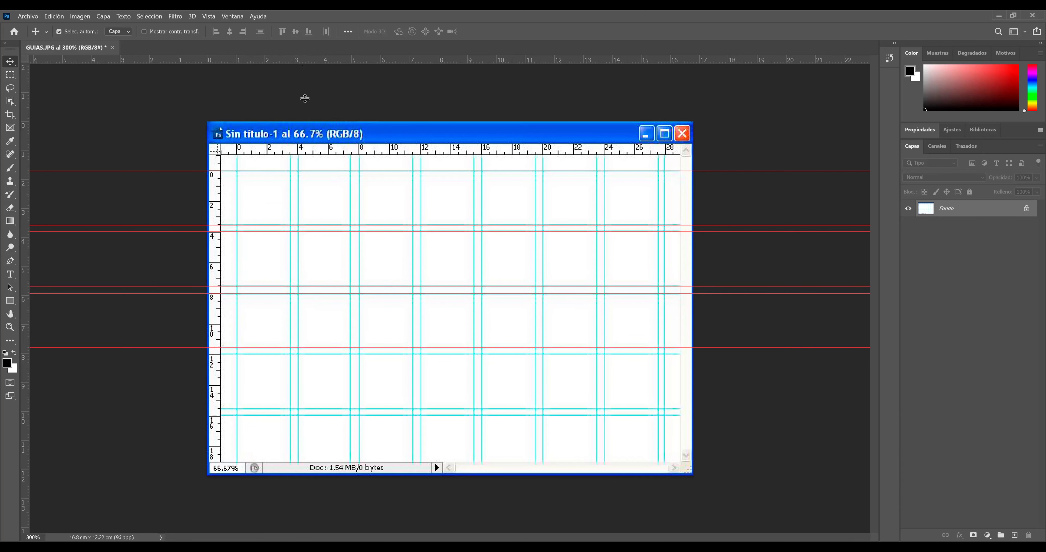
left_click_drag(305, 98, 299, 355)
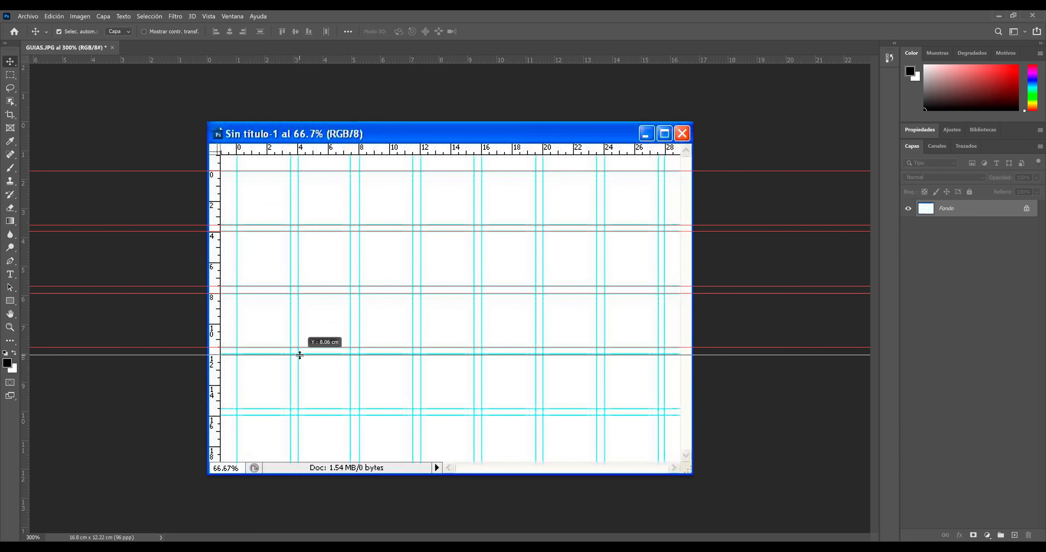
left_click_drag(300, 355, 294, 352)
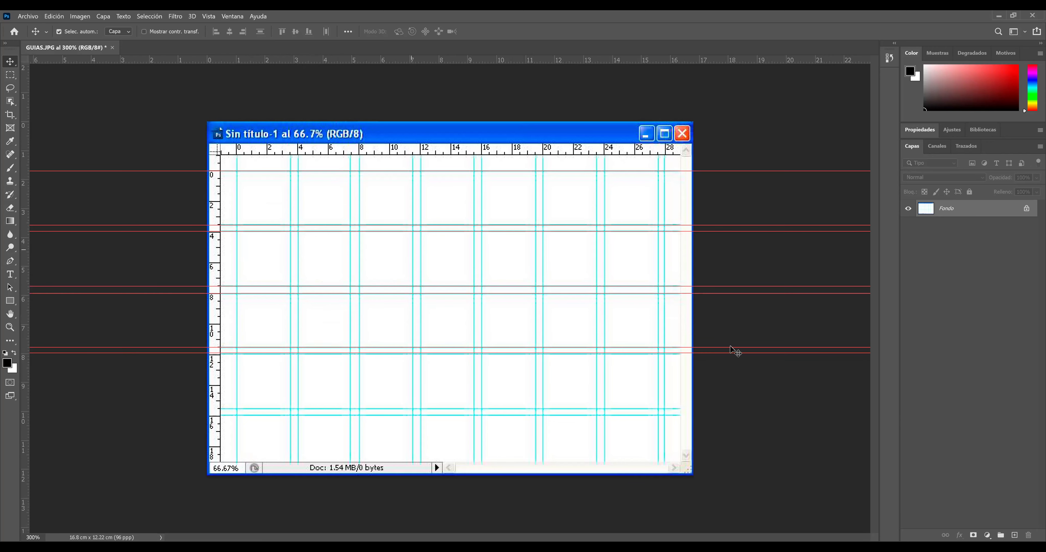
Adjust a guide to about 8.1 cm and add guides near 9.9 and 10.31 cm.
left_click_drag(751, 354, 752, 356)
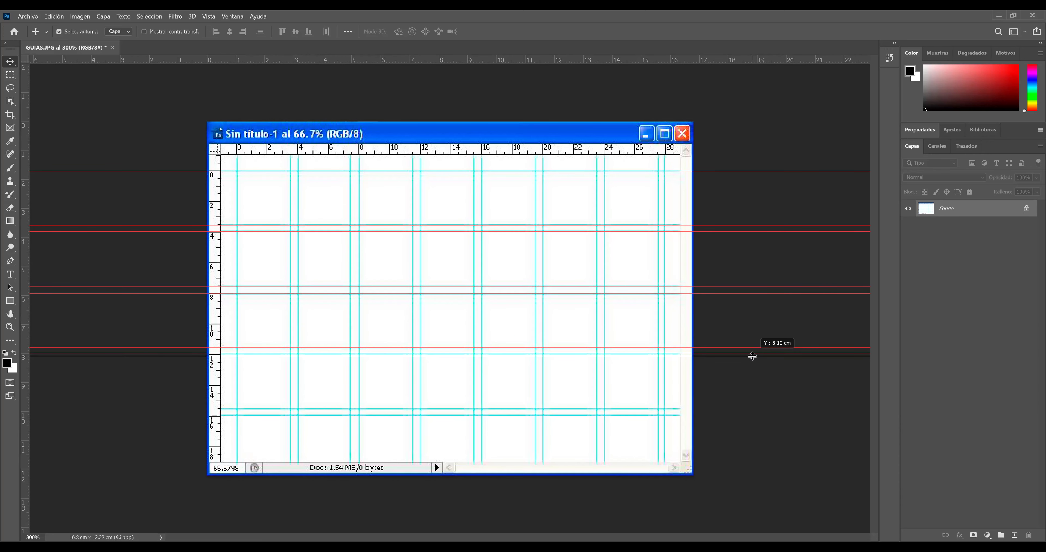
left_click_drag(753, 356, 752, 354)
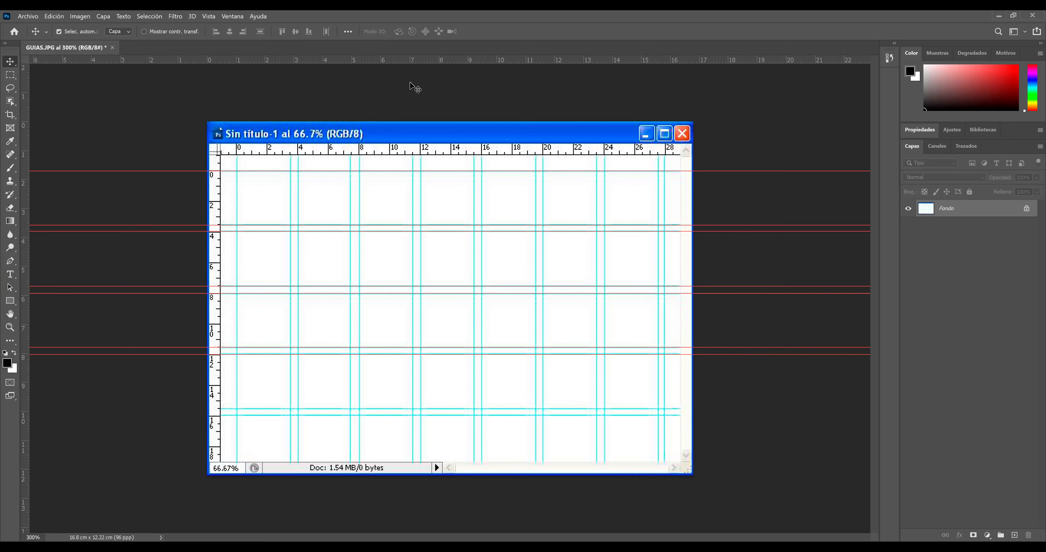
left_click_drag(401, 265, 400, 408)
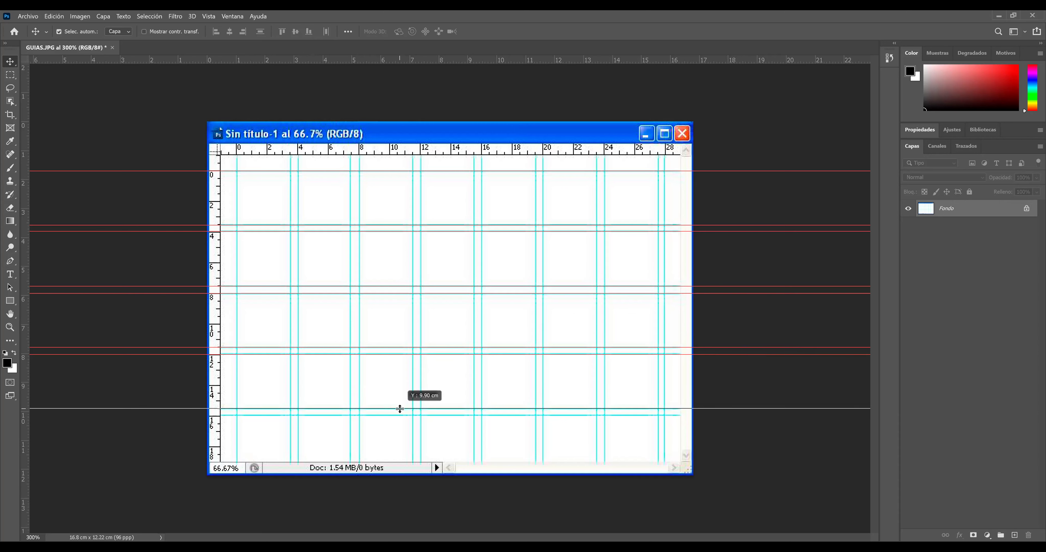
left_click_drag(400, 408, 413, 257)
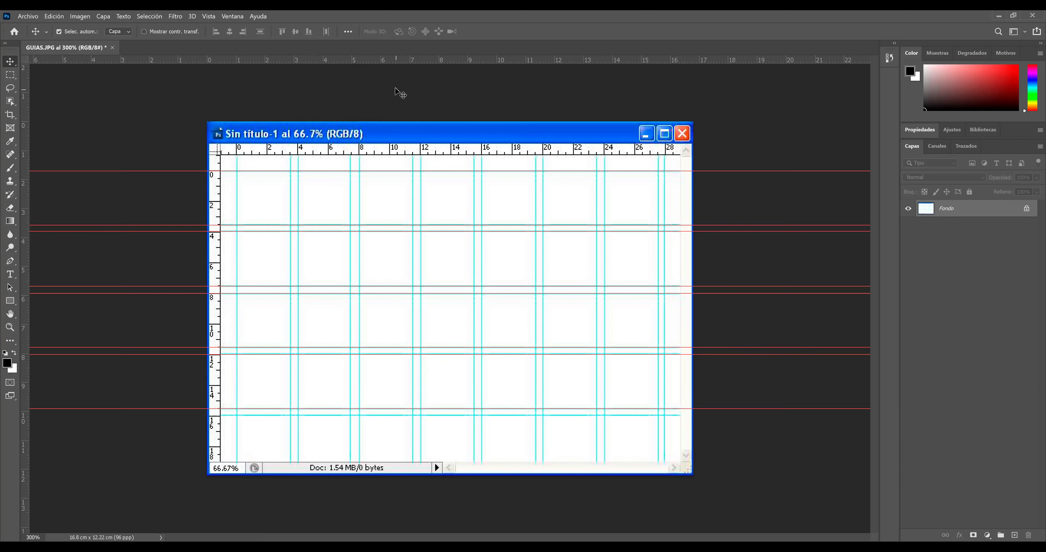
left_click_drag(398, 60, 394, 414)
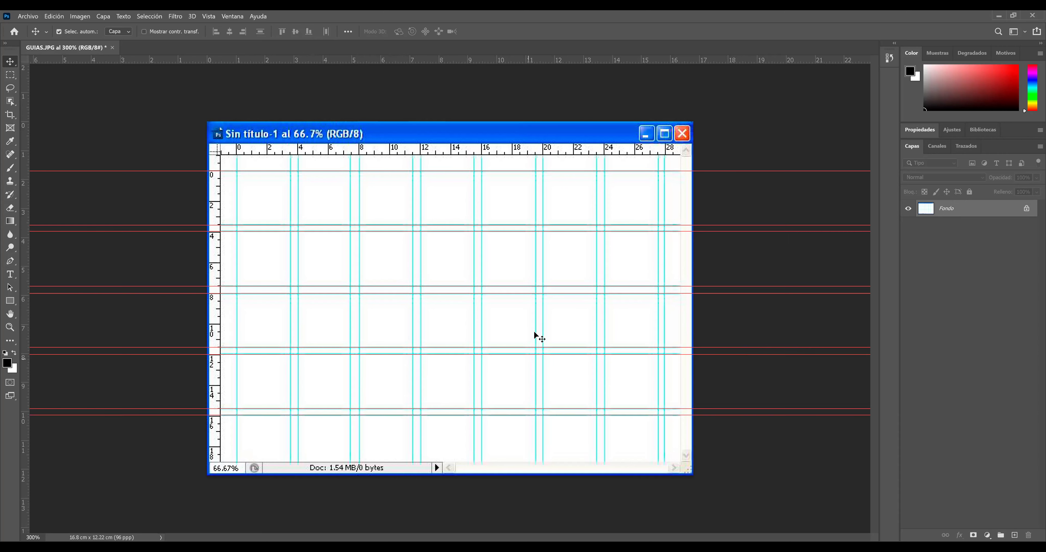
Add vertical guides at about 1.04, 1.9 and 3.17 cm.
left_click_drag(27, 142, 236, 188)
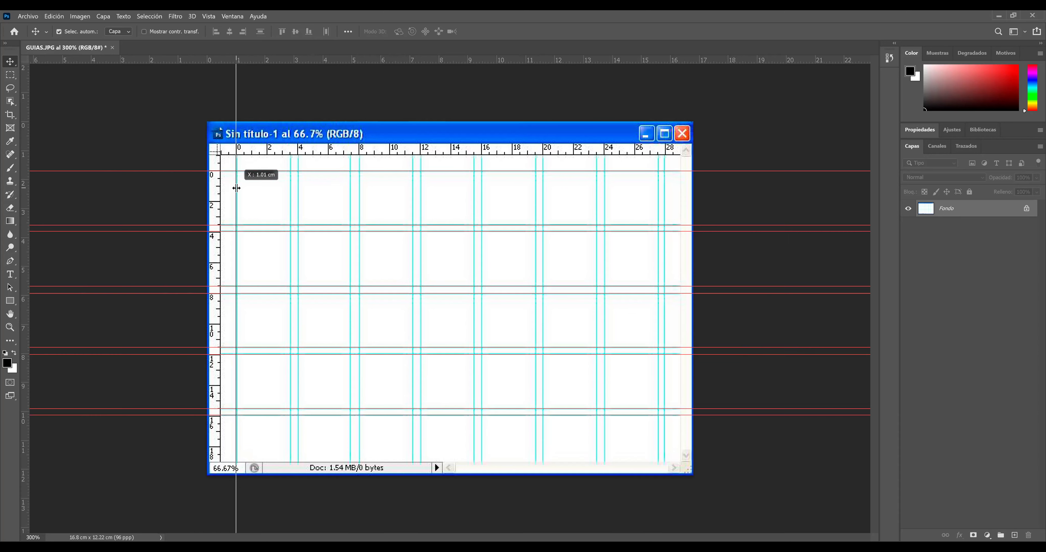
left_click_drag(237, 188, 236, 188)
left_click_drag(23, 171, 290, 180)
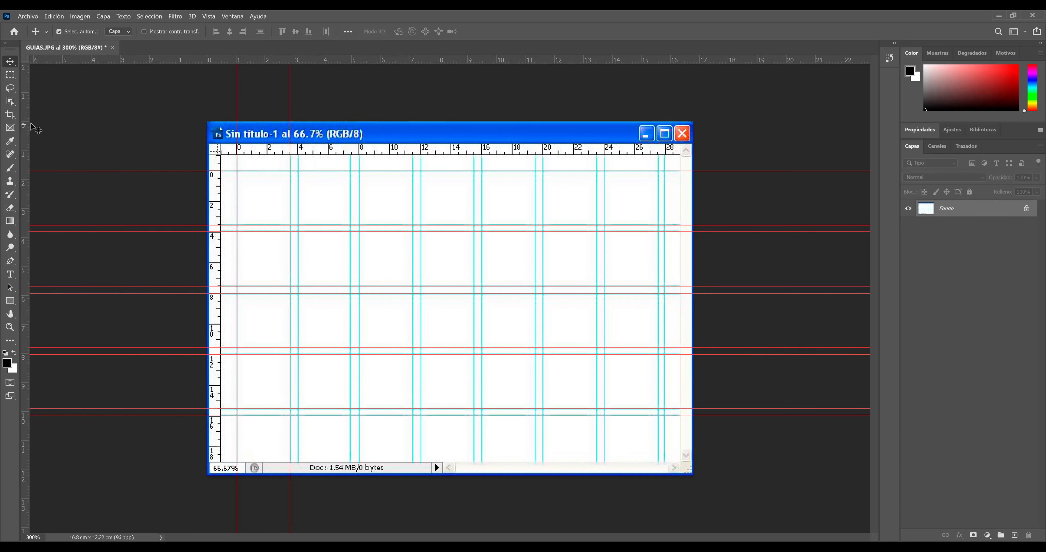
left_click_drag(24, 126, 299, 168)
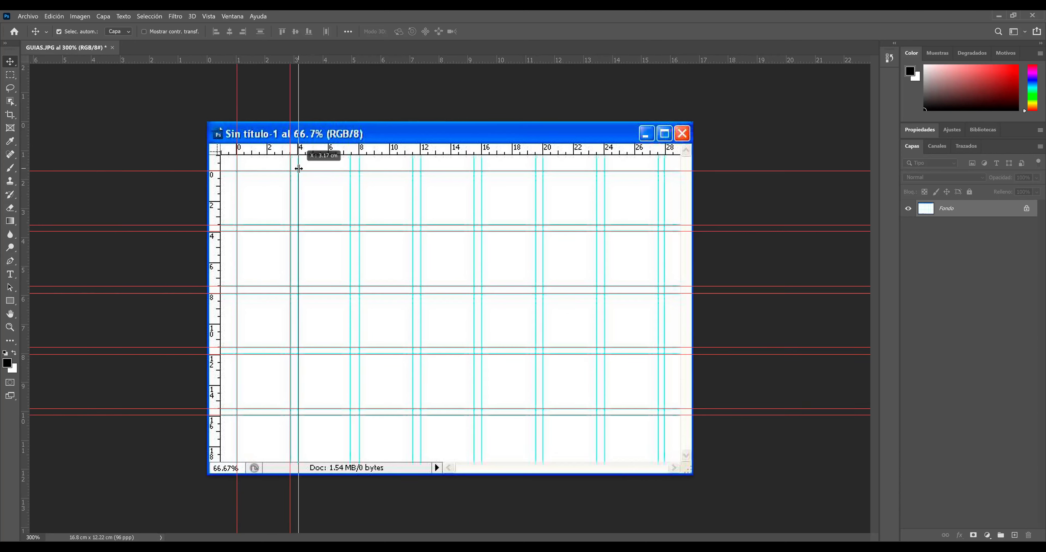
left_click_drag(299, 169, 299, 167)
left_click_drag(298, 166, 298, 166)
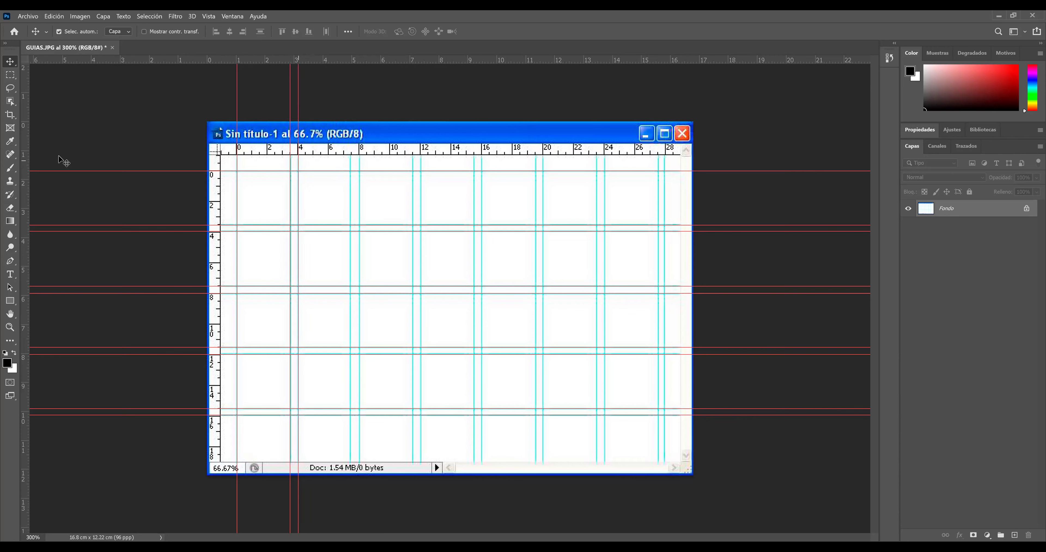
Add vertical guides at about 4.9, 5.15, 7.10 and 7.44 cm.
left_click_drag(23, 143, 350, 169)
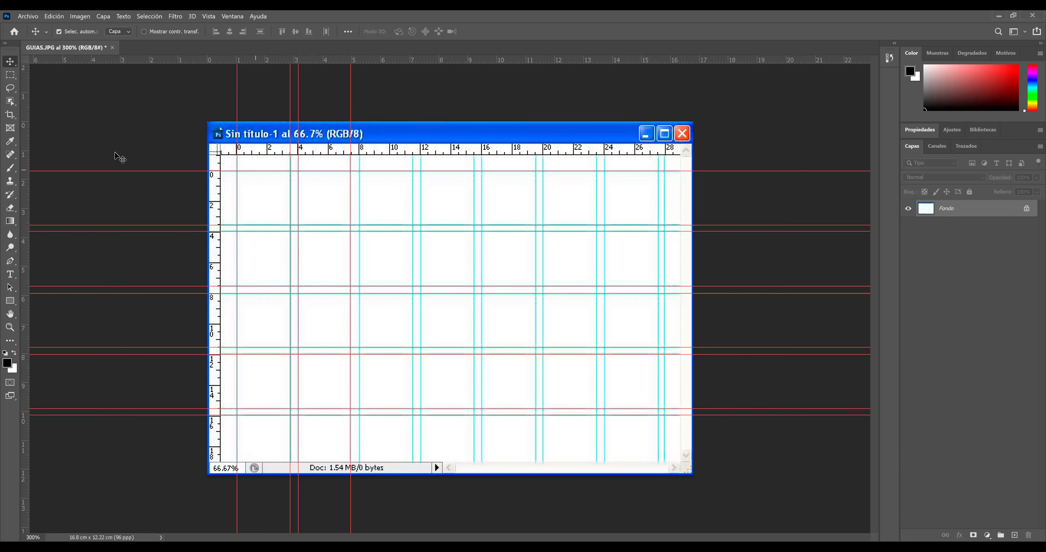
left_click_drag(27, 151, 360, 190)
left_click_drag(25, 154, 413, 164)
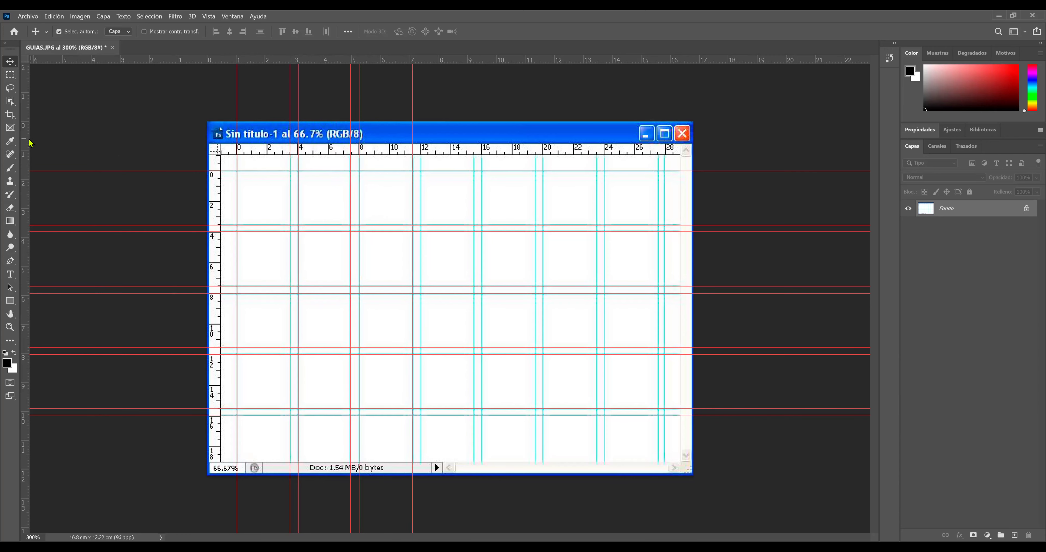
left_click_drag(182, 165, 421, 178)
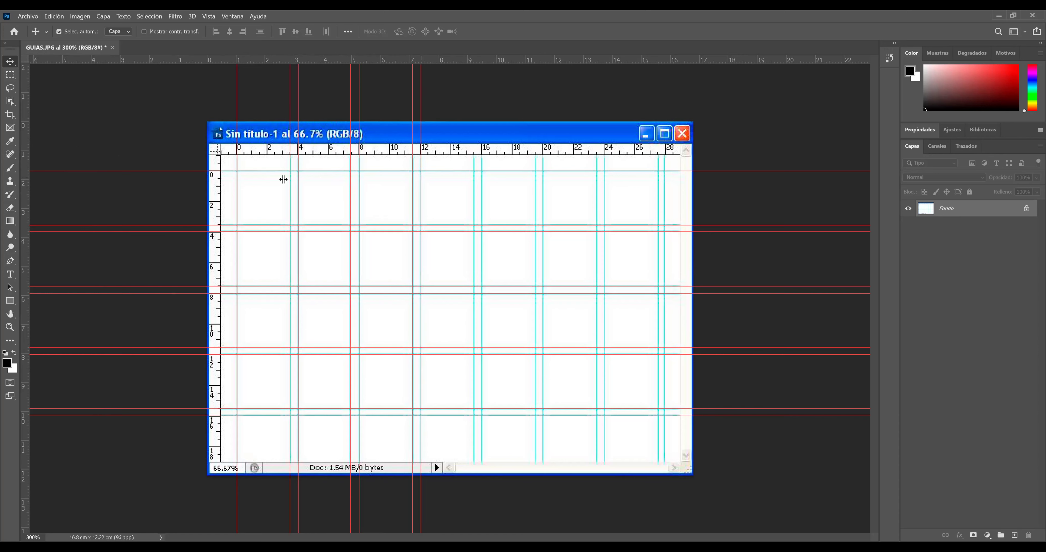
Add vertical guides at about 8.40 cm and 11.40 cm.
left_click_drag(26, 187, 473, 200)
left_click_drag(28, 152, 481, 160)
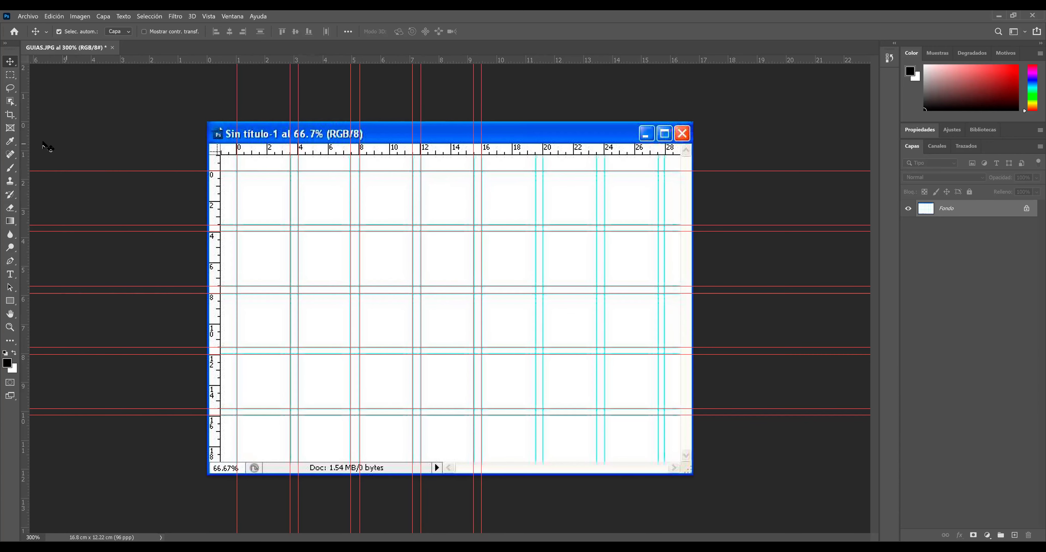
left_click_drag(324, 166, 536, 167)
left_click_drag(40, 134, 543, 182)
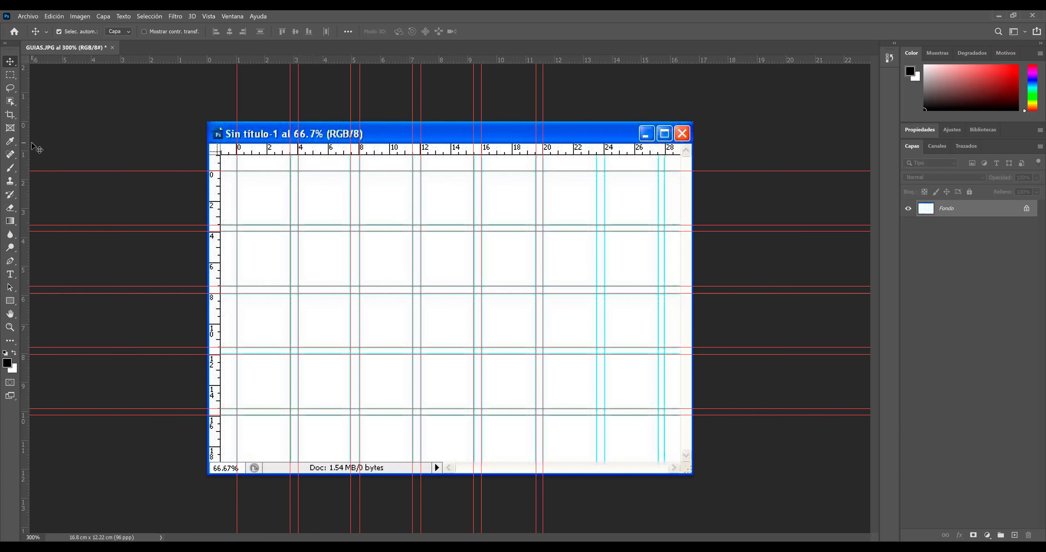
Add vertical guides at about 13.47, 13.88, 14.83 and 15.88 cm.
left_click_drag(25, 147, 171, 162)
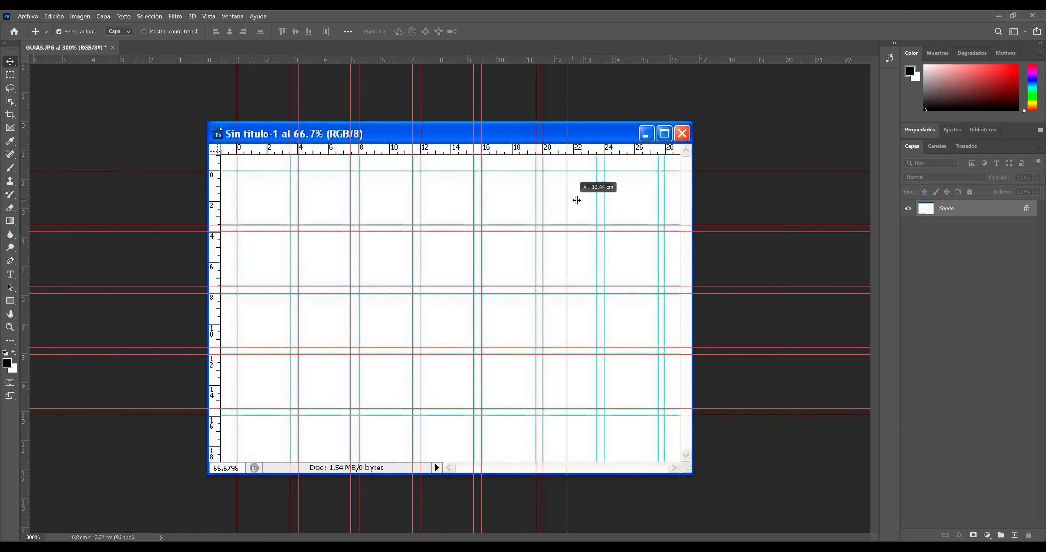
left_click_drag(333, 182, 596, 201)
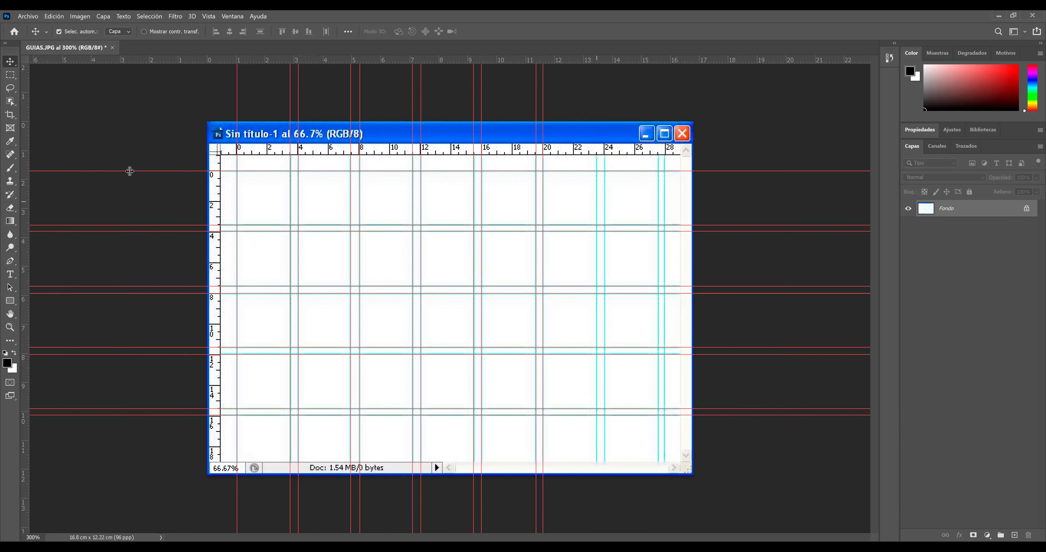
left_click_drag(29, 149, 604, 193)
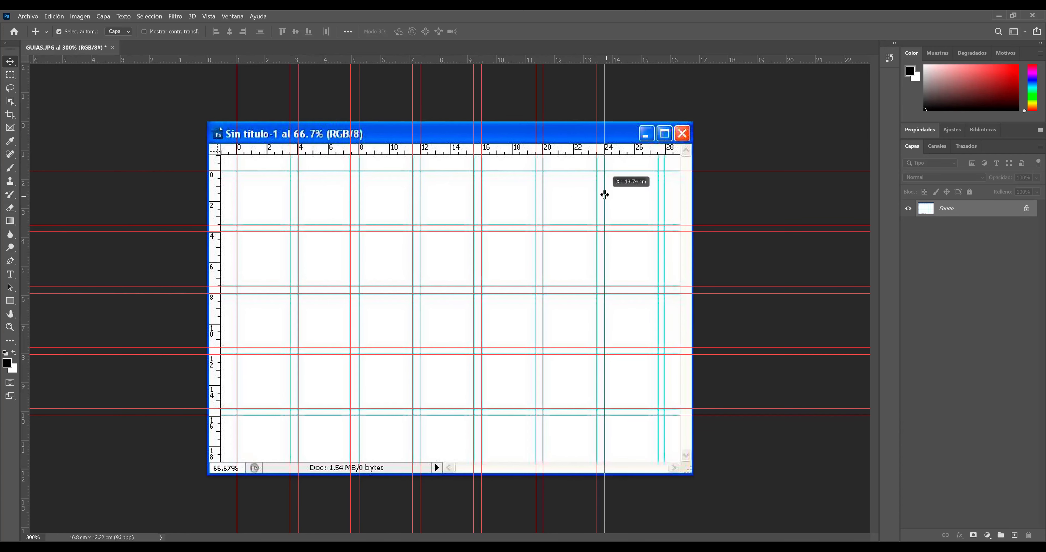
left_click_drag(28, 111, 658, 189)
left_click_drag(246, 160, 667, 196)
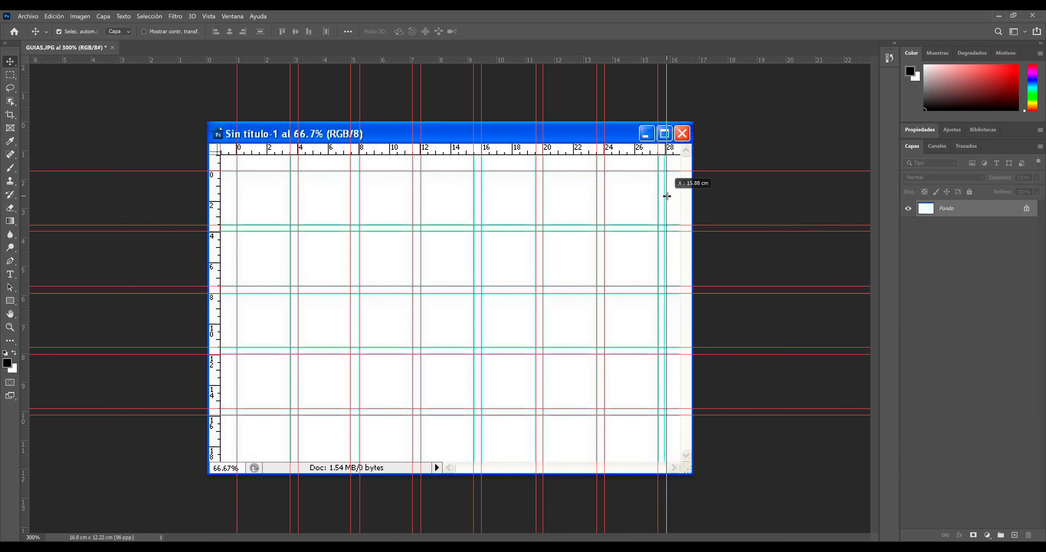
left_click_drag(667, 197, 664, 196)
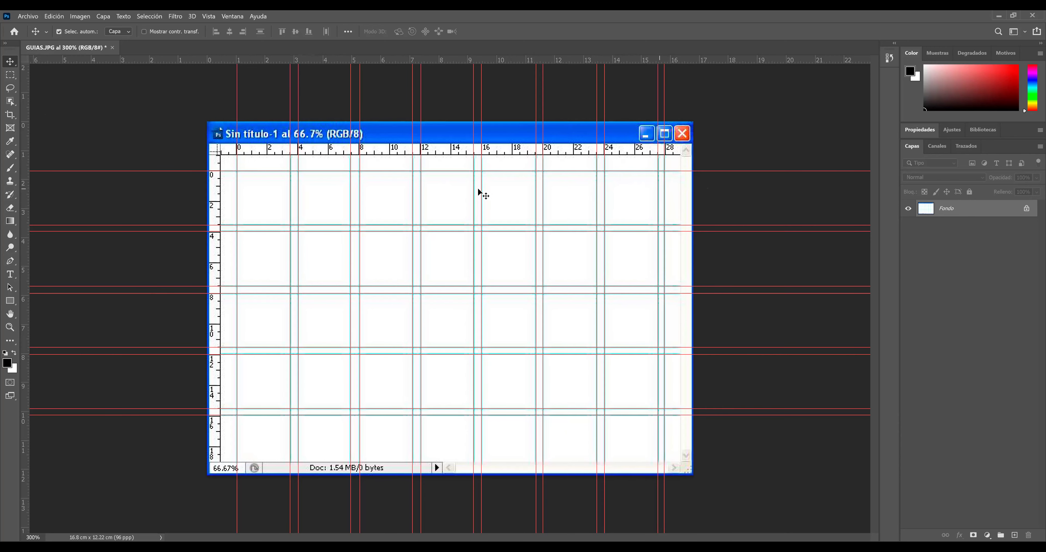
Open the four image files, leaving the 1.JPG and IMAGEN.jpg colour profiles unmanaged.
left_click(22, 16)
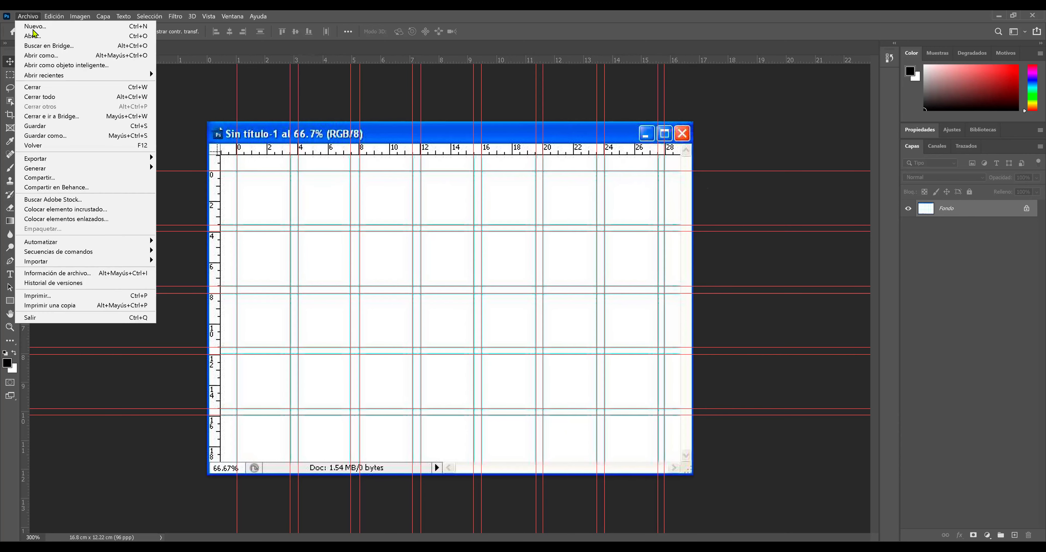
left_click(149, 70)
left_click_drag(416, 158, 163, 105)
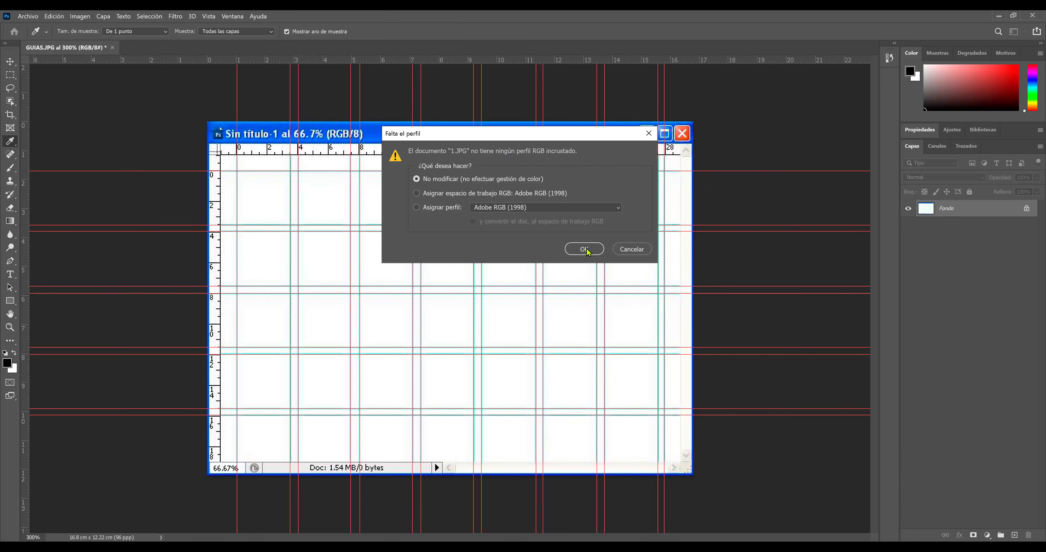
left_click(585, 252)
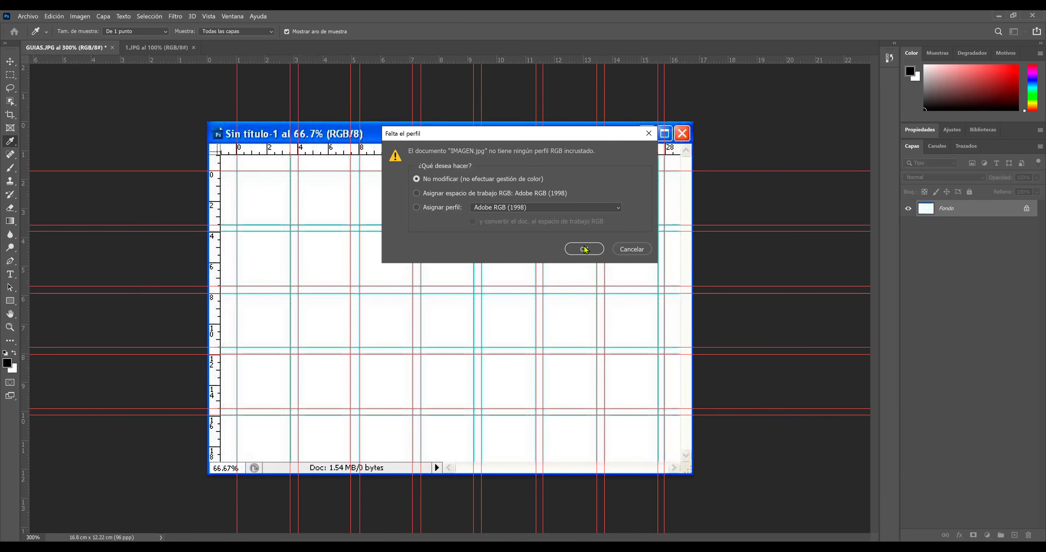
left_click(586, 248)
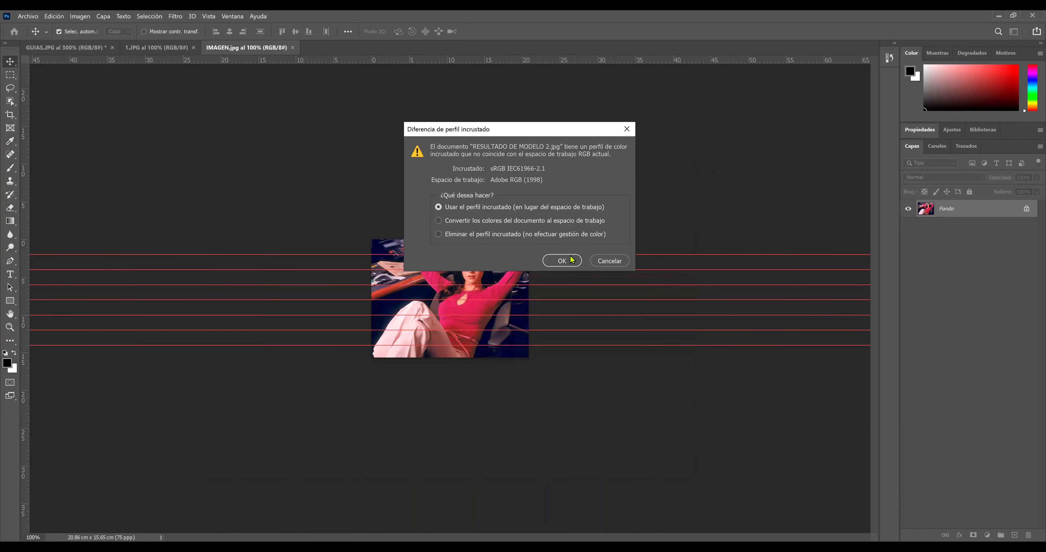
left_click(561, 260)
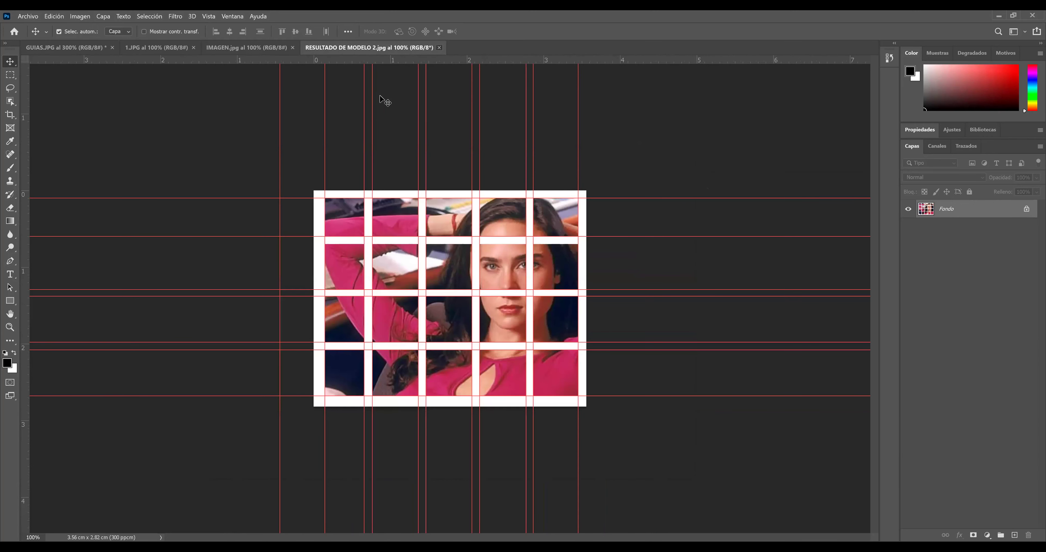
Close RESULTADO DE MODELO 2.jpg, IMAGEN.jpg and 1.JPG after comparing 1.JPG with GUIAS.JPG.
key("ctrl+w")
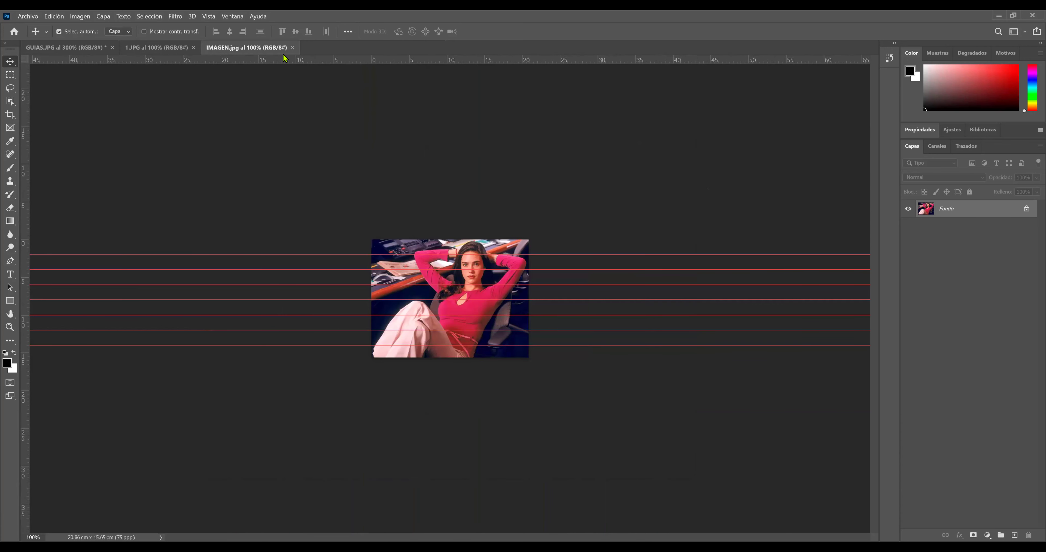
left_click(293, 48)
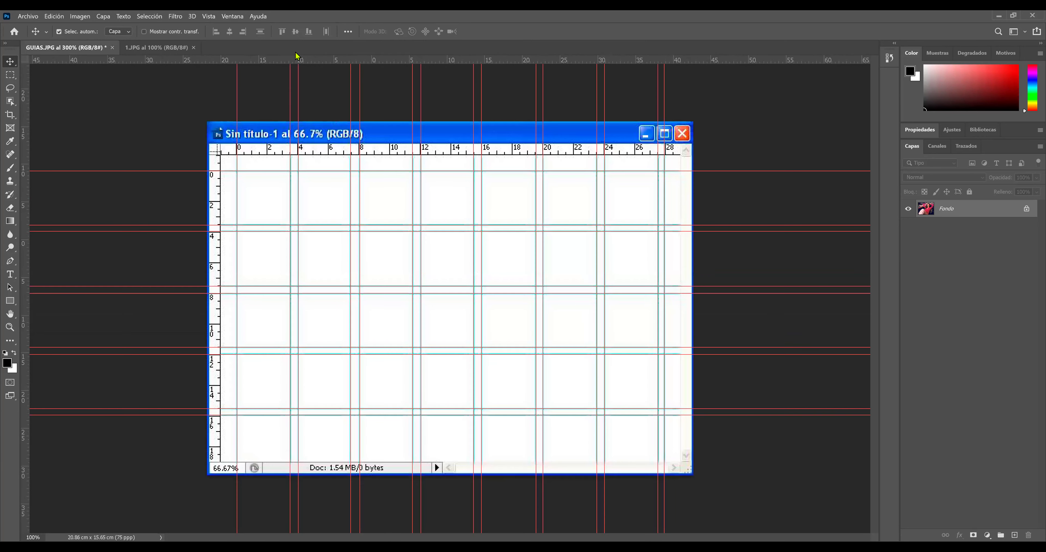
left_click(146, 48)
left_click(82, 48)
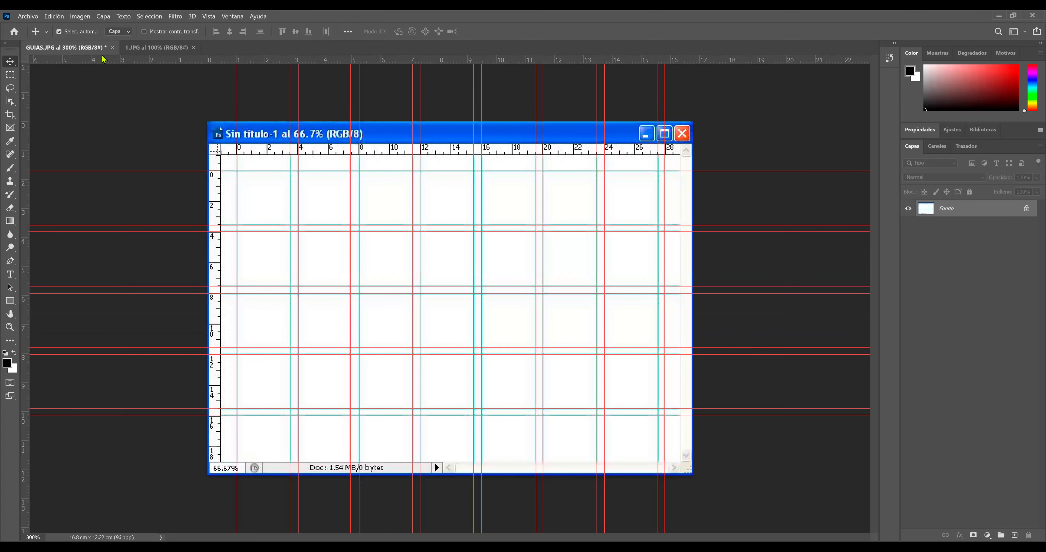
left_click(151, 48)
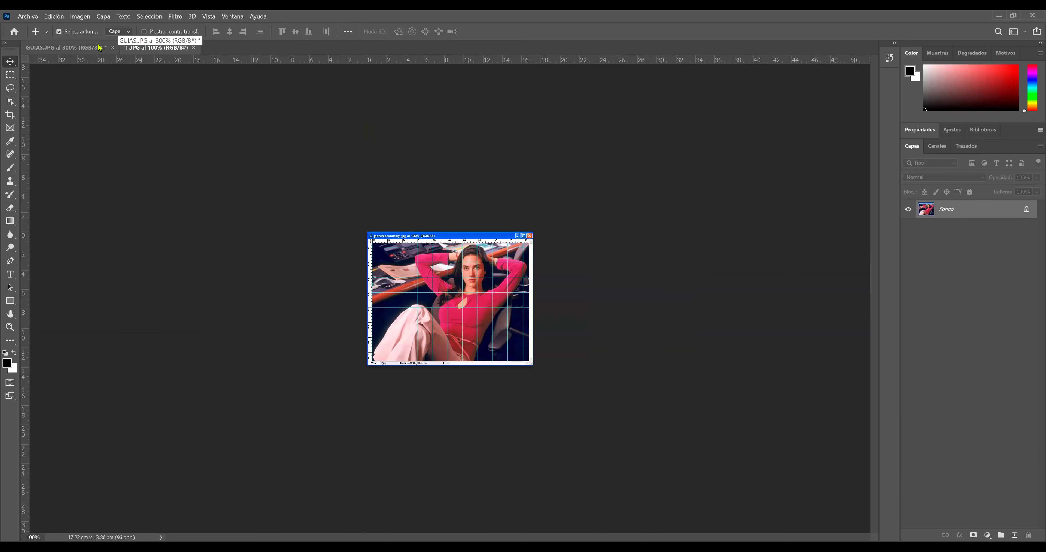
left_click(104, 51)
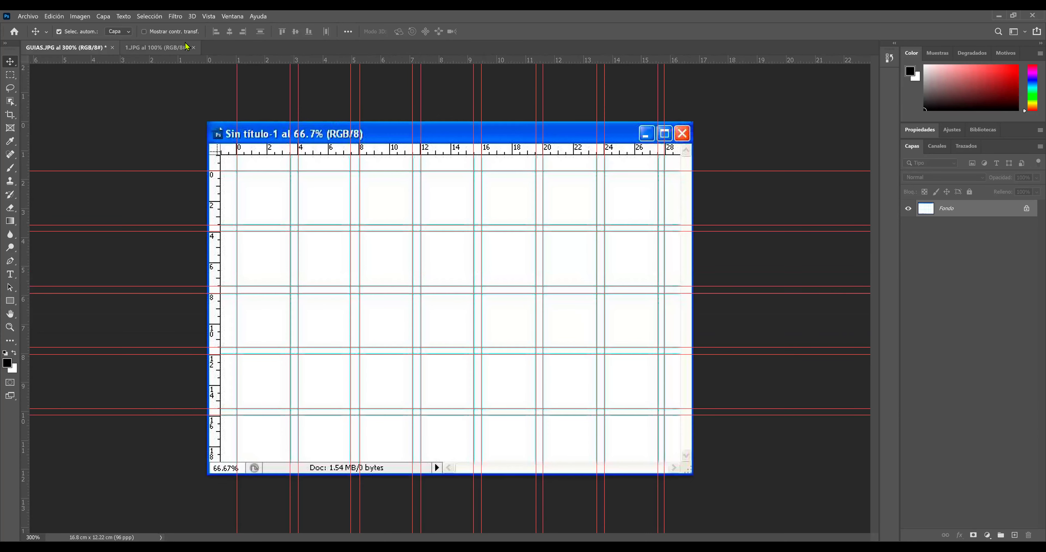
left_click(193, 48)
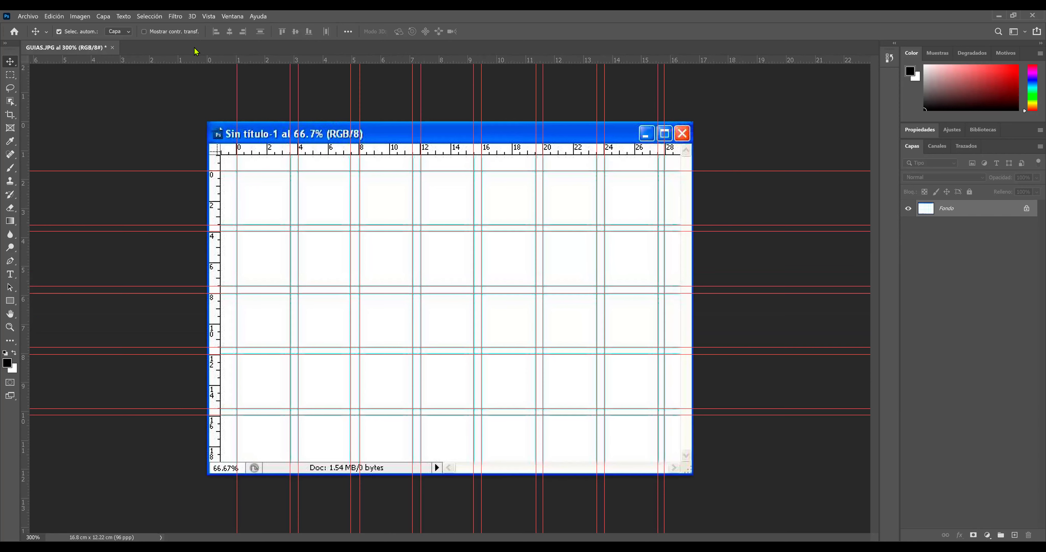
Reopen IMAGEN.jpg on its own with 'No modificar' for the missing profile.
left_click(36, 21)
left_click(62, 38)
left_click(296, 102)
double_click(297, 102)
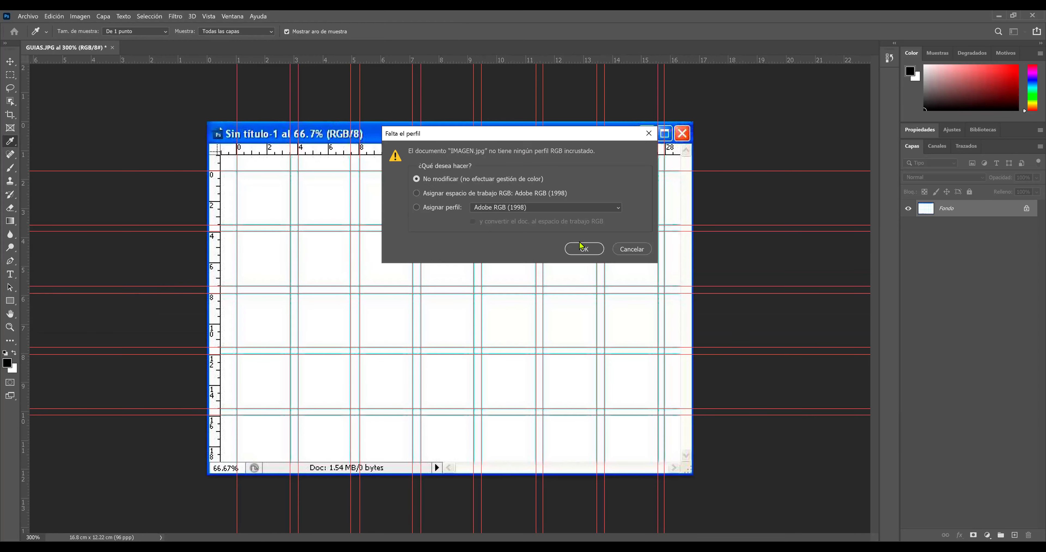
left_click(585, 249)
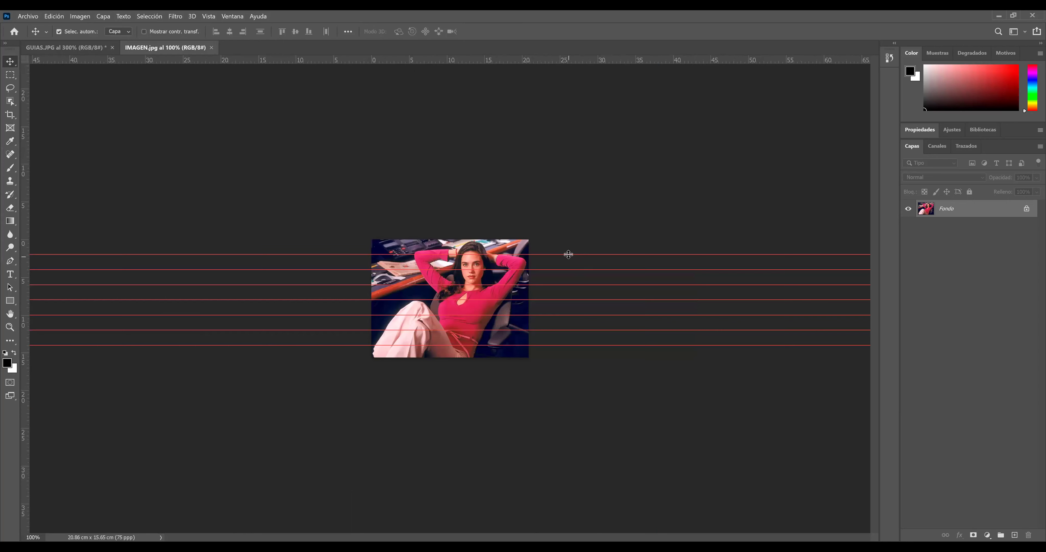
Paste IMAGEN.jpg into GUIAS as Capa 1, close IMAGEN, and delete the Fondo layer.
left_click_drag(172, 52, 611, 199)
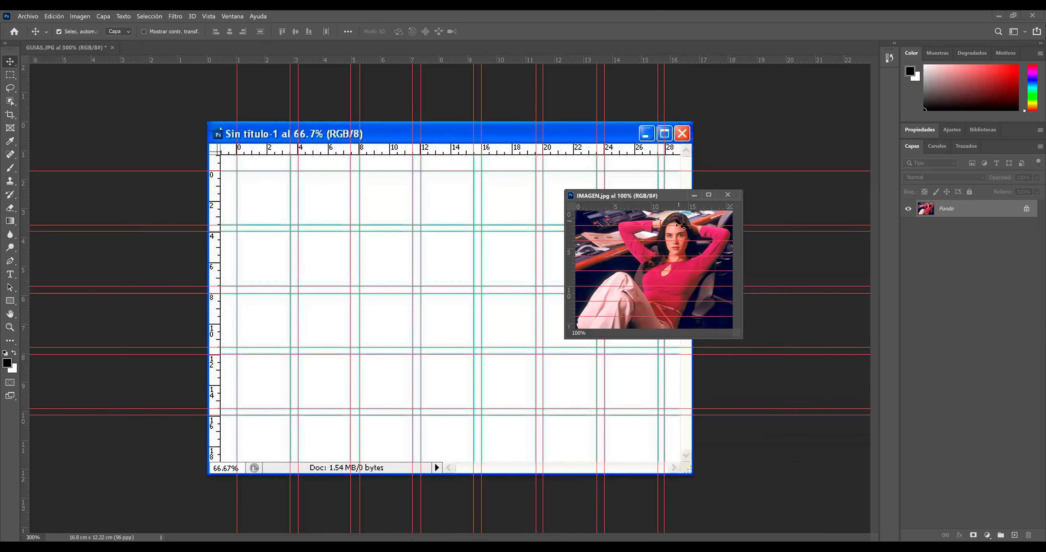
left_click(413, 213)
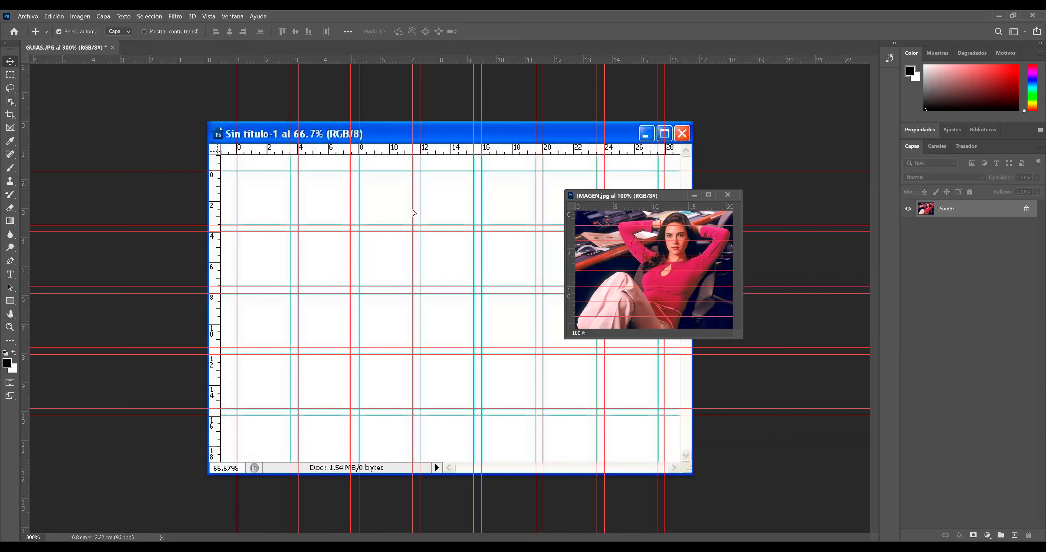
key("ctrl+v")
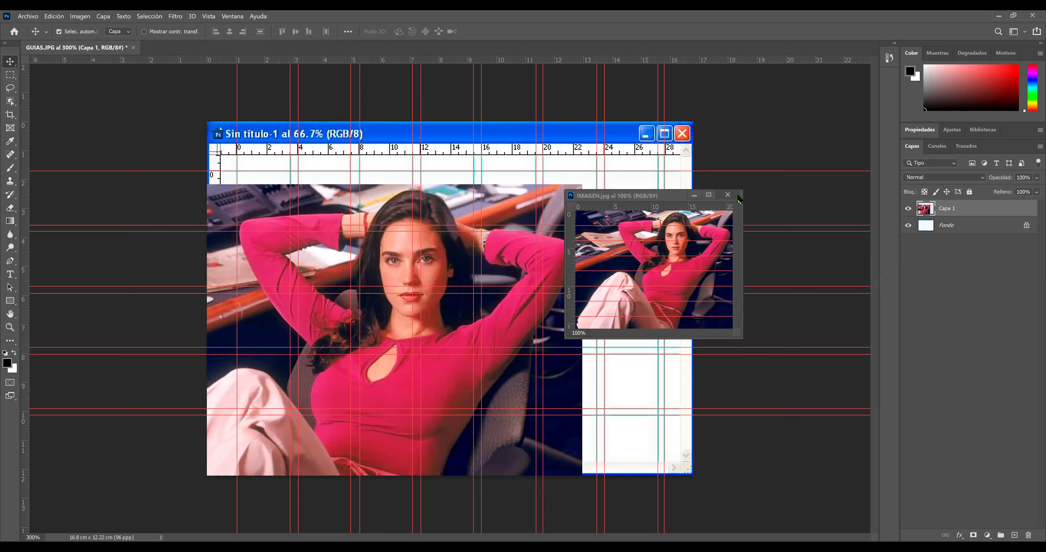
left_click(727, 194)
mouse_move(503, 214)
left_mouse_down()
mouse_move(584, 180)
mouse_move(608, 185)
left_mouse_up()
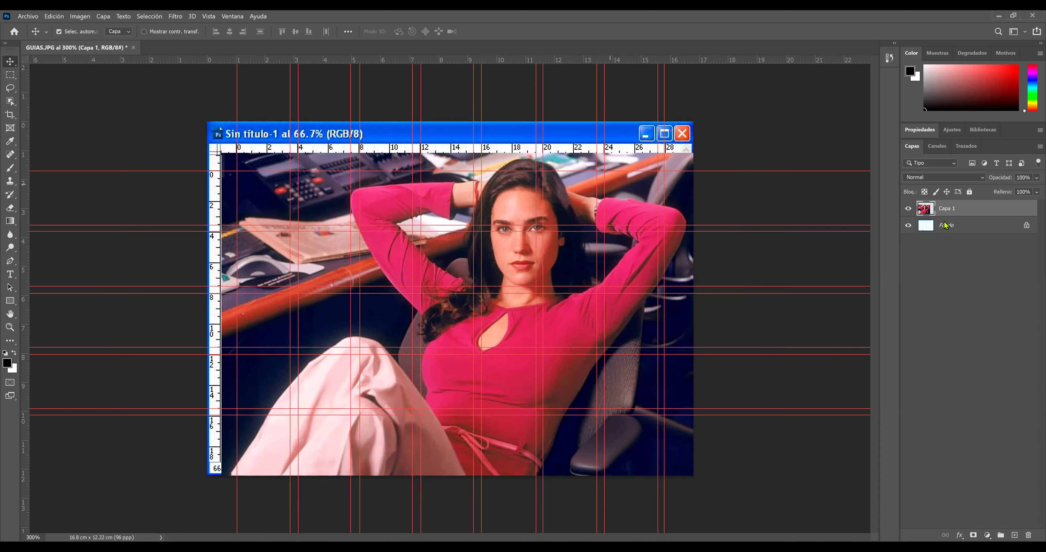
left_click(927, 228)
left_click_drag(927, 230, 1029, 534)
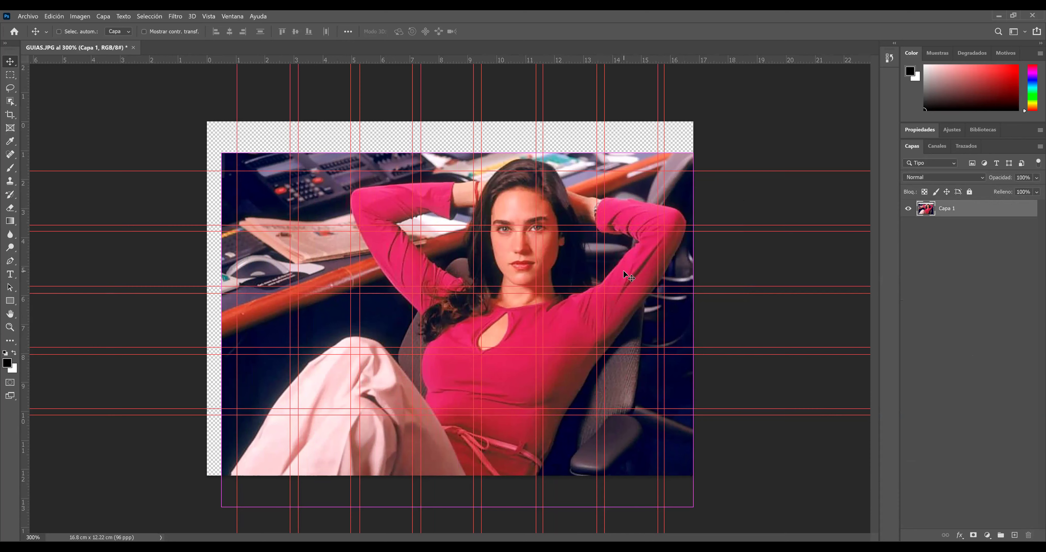
Free-transform Capa 1 to about 100% size, commit, and nudge it slightly right.
key("ctrl+t")
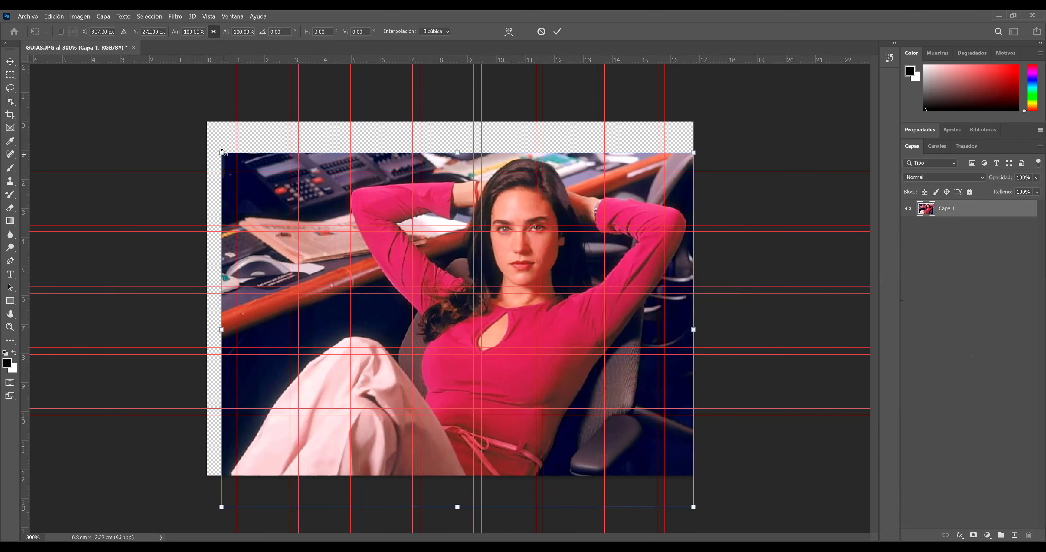
left_click_drag(221, 152, 196, 112)
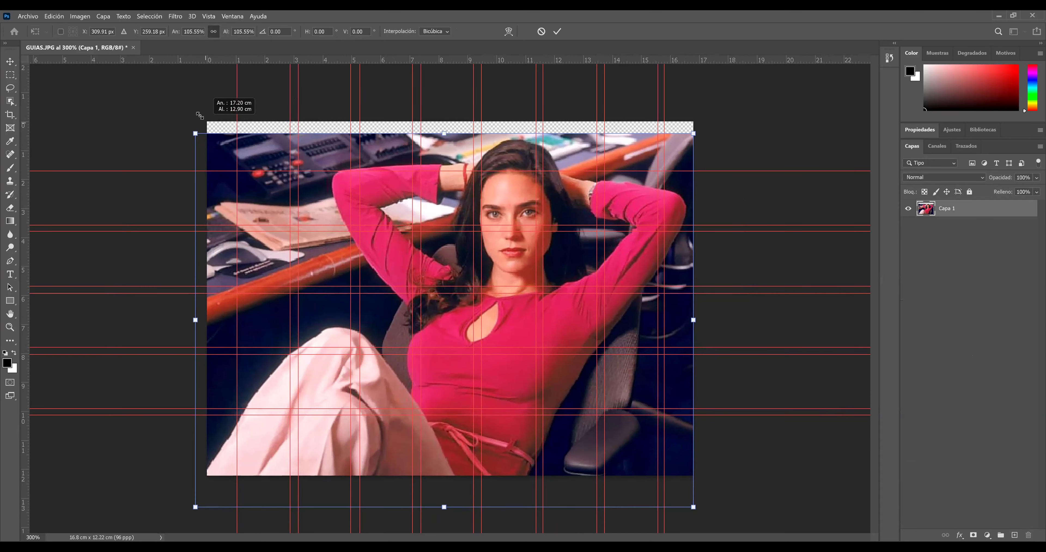
left_click_drag(196, 112, 191, 109)
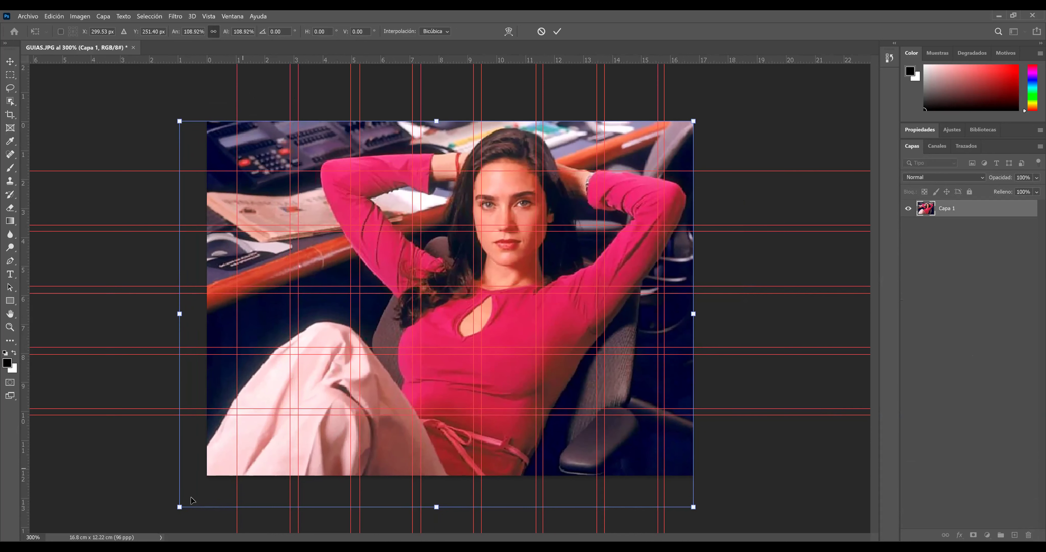
left_click_drag(179, 506, 211, 465)
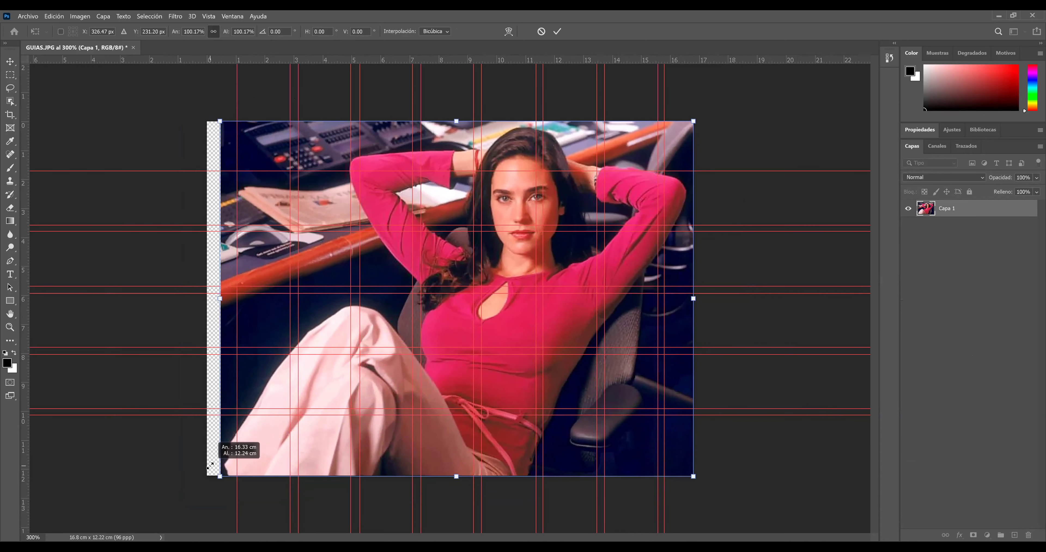
left_click_drag(210, 465, 211, 465)
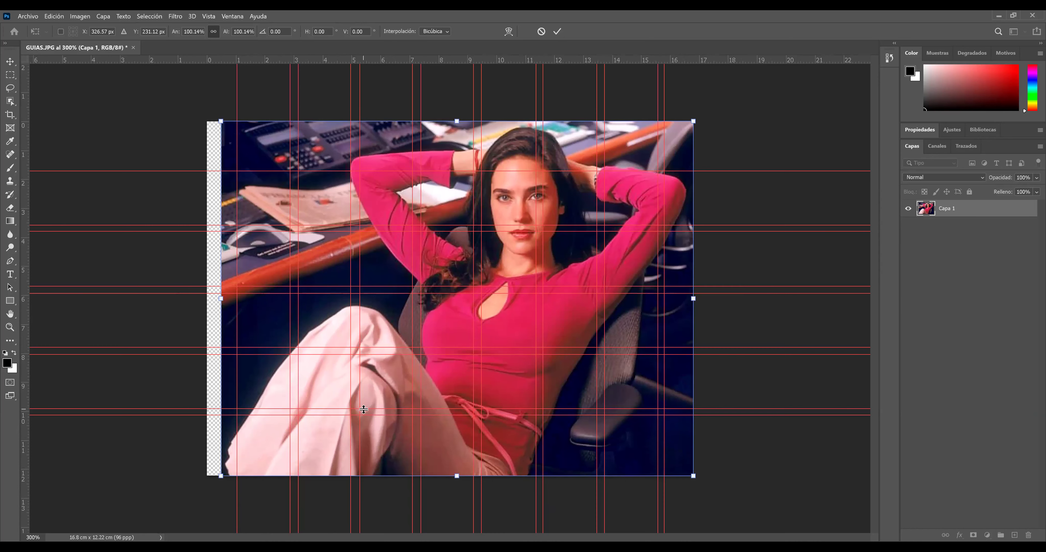
key("Left")
key("Left")
key("Left")
key("Left")
key("Left")
key("Left")
key("Left")
key("Left")
key("Left")
key("Left")
key("Left")
key("Left")
key("Left")
key("Left")
key("Left")
key("Left")
key("Left")
key("Left")
key("Return")
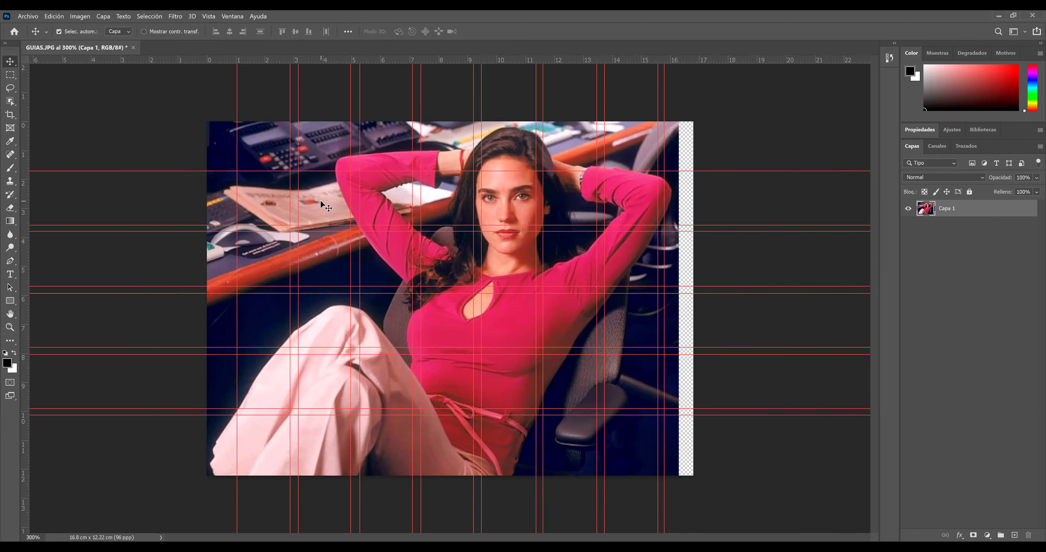
key("Right")
key("Right")
key("Right")
key("Right")
key("Right")
key("Right")
key("Right")
key("Right")
key("Right")
key("Right")
key("Right")
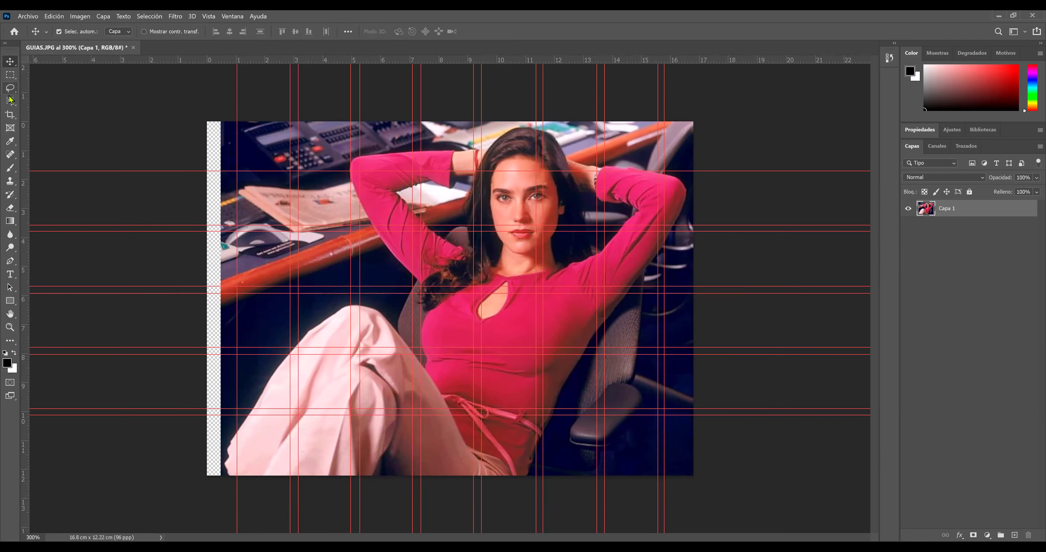
Crop the transparent left strip off GUIAS, leaving a 16.32 × 12.22 cm canvas.
left_click(9, 116)
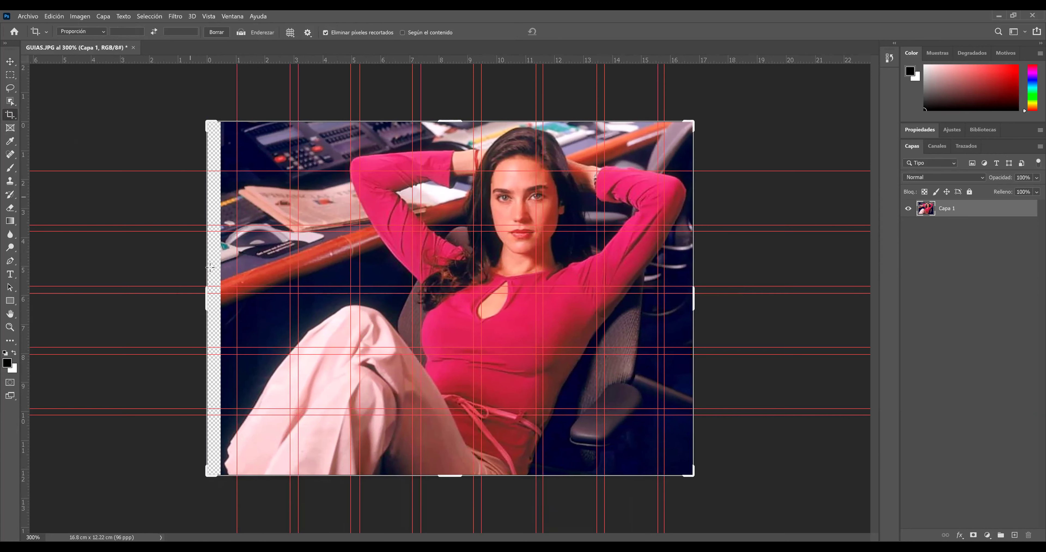
left_click_drag(205, 304, 211, 303)
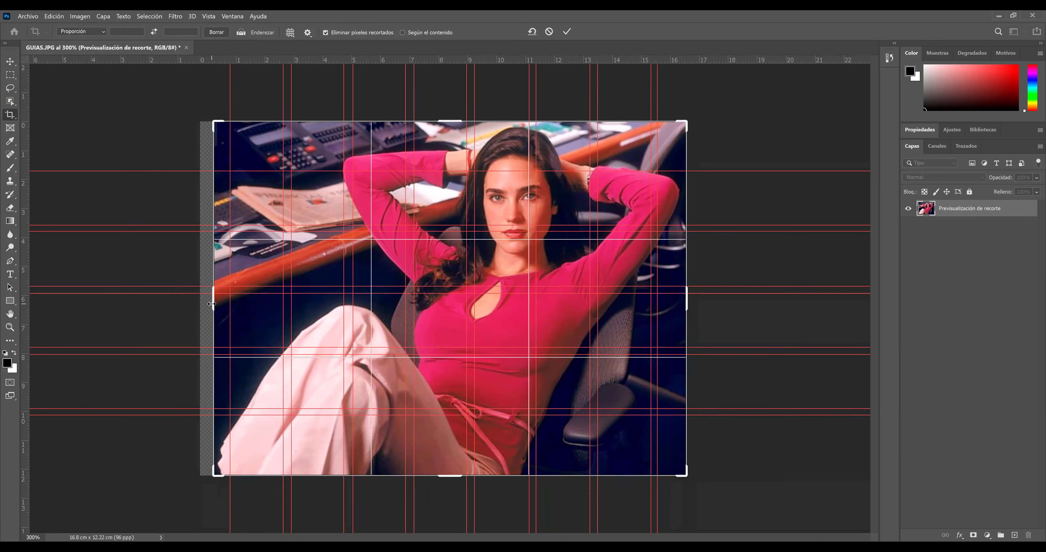
key("Return")
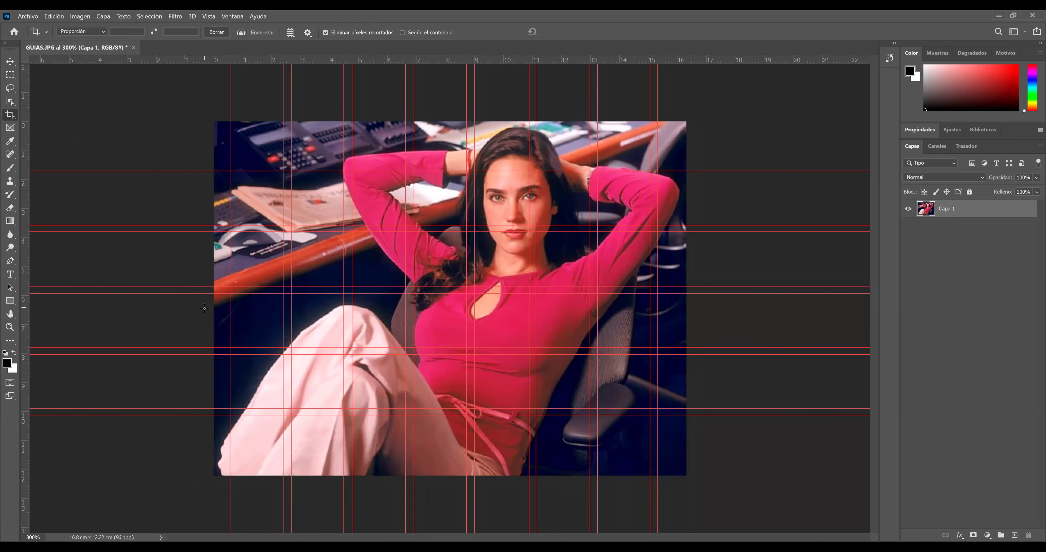
left_click(9, 61)
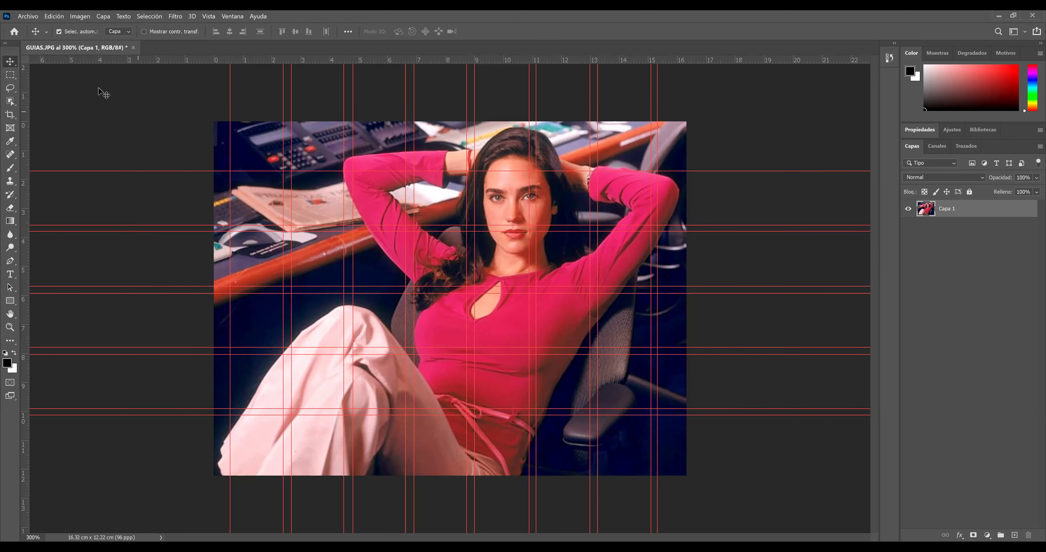
Save the document on the computer as GUIAS.psd with maximum compatibility kept on.
left_click(33, 16)
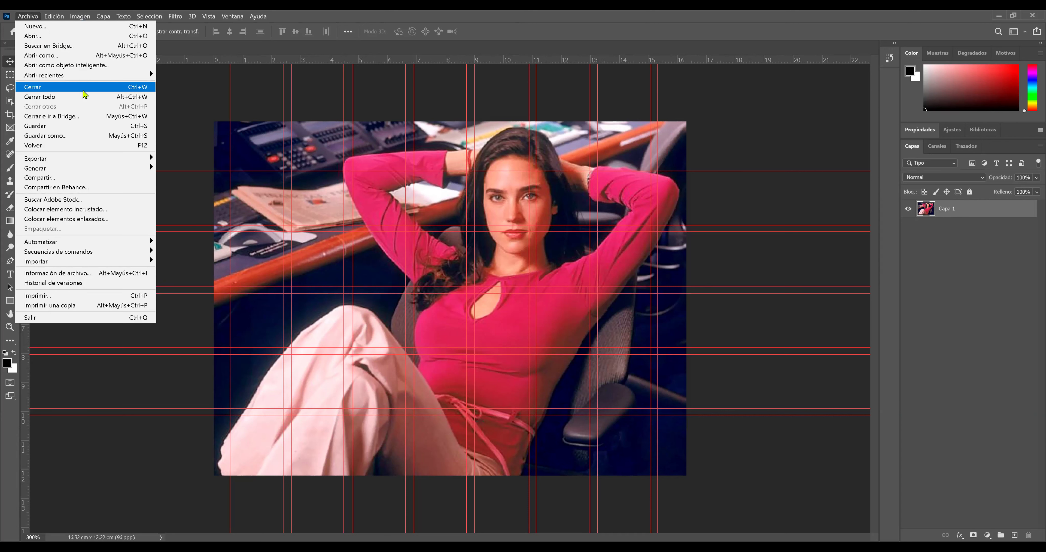
left_click(83, 134)
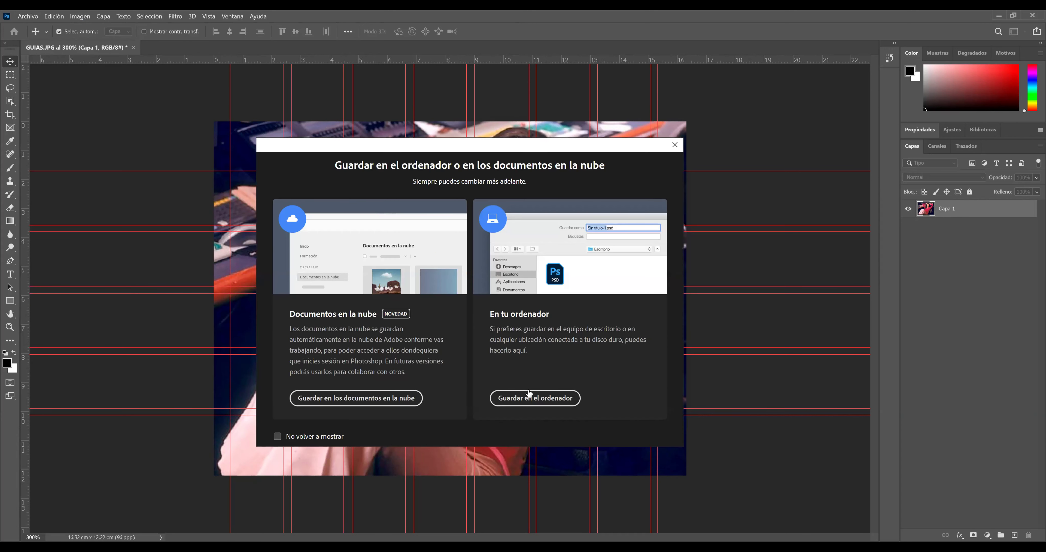
left_click(530, 397)
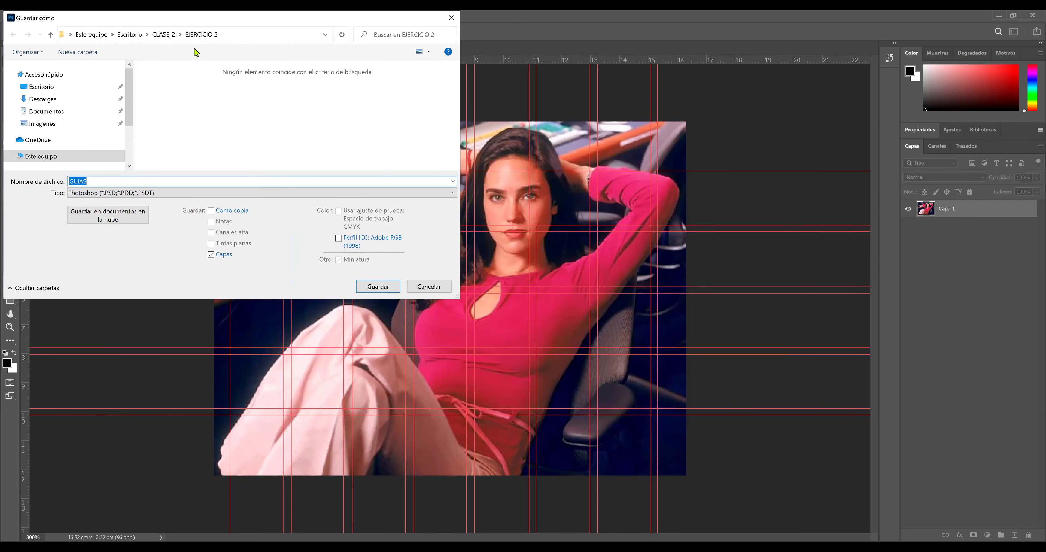
left_click(190, 179)
left_click(391, 291)
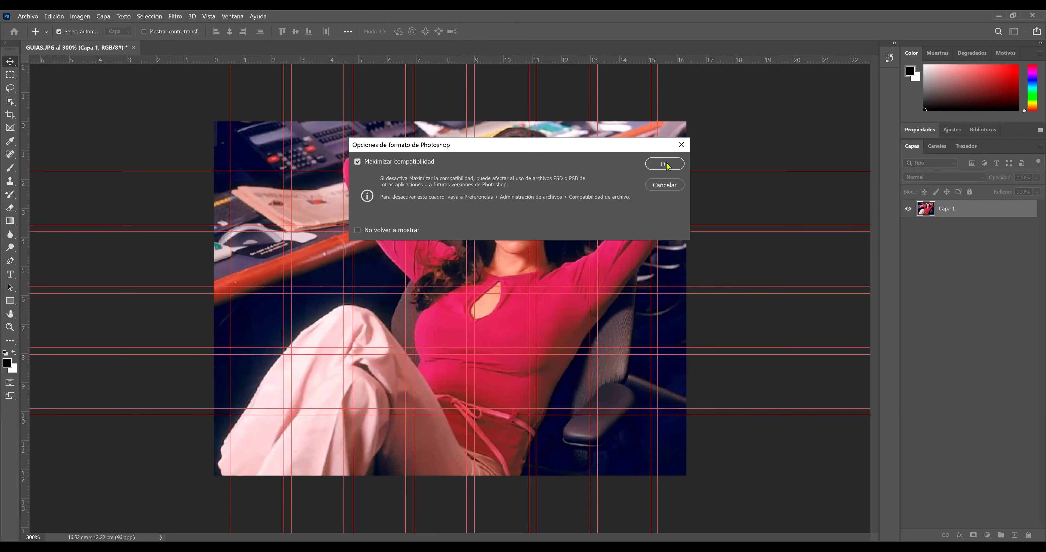
left_click(664, 163)
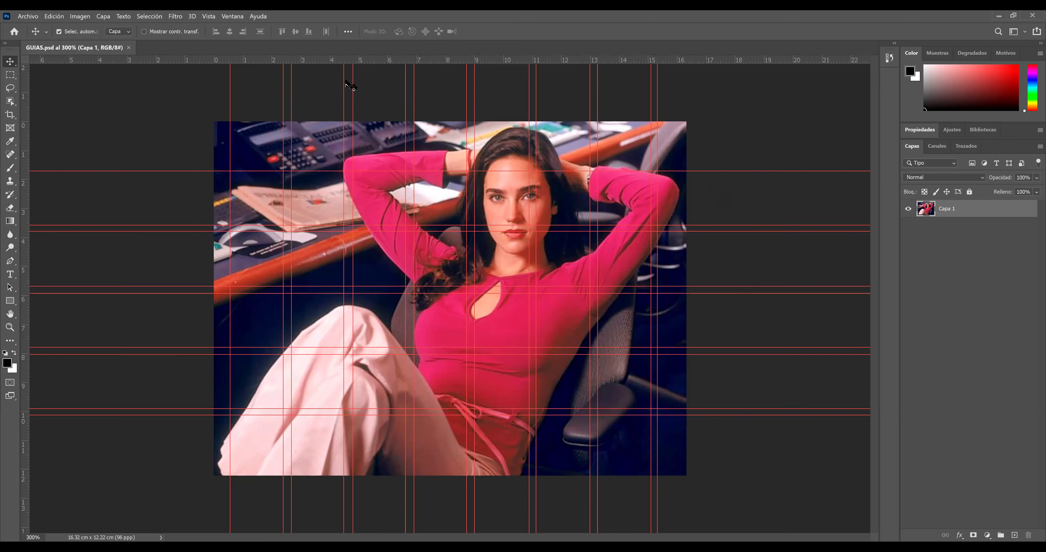
Place a horizontal guide at 1.47 cm from the top, deselect the layer, and save GUIAS.psd.
left_click_drag(332, 60, 330, 162)
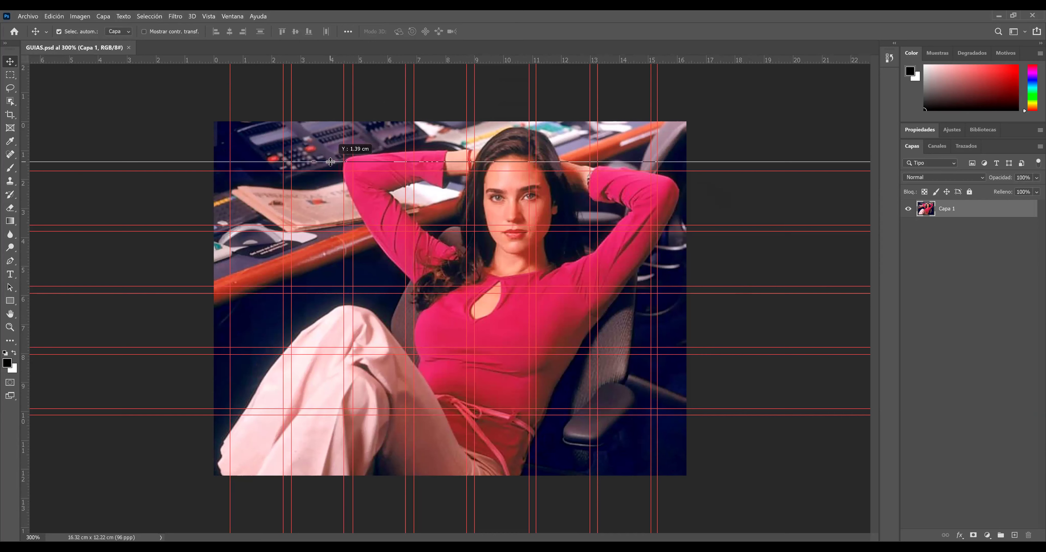
left_click_drag(330, 161, 330, 162)
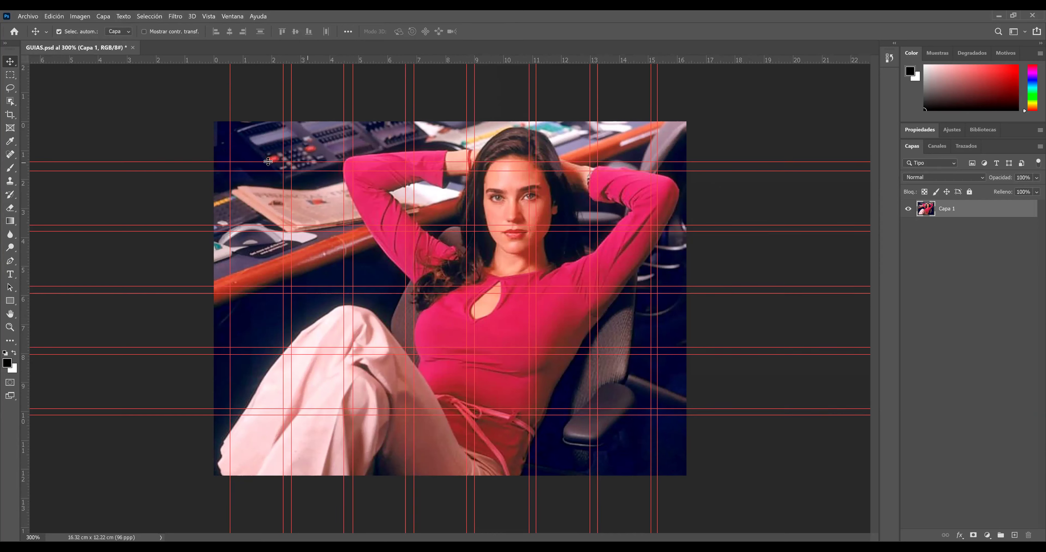
left_click_drag(210, 162, 210, 164)
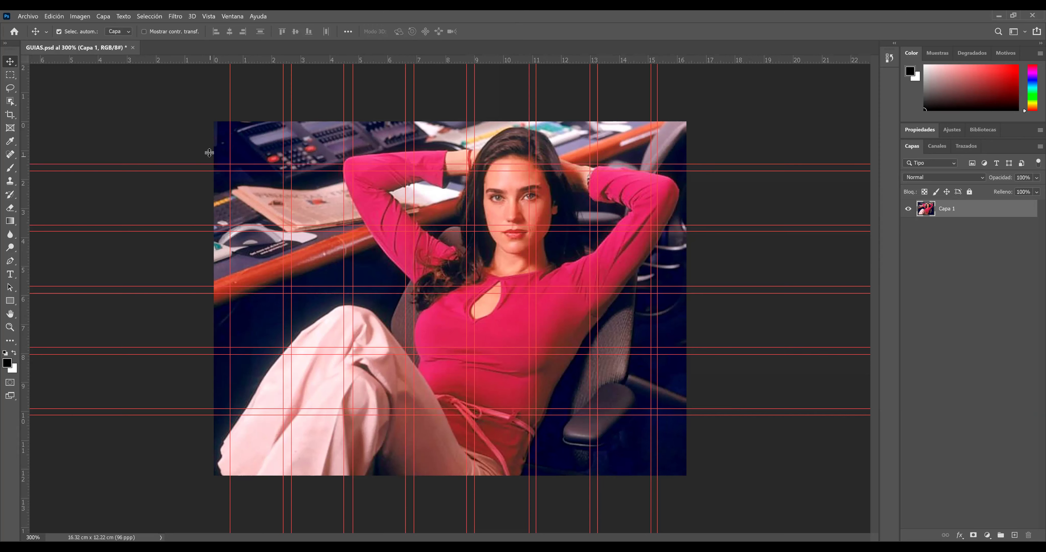
left_click(199, 134)
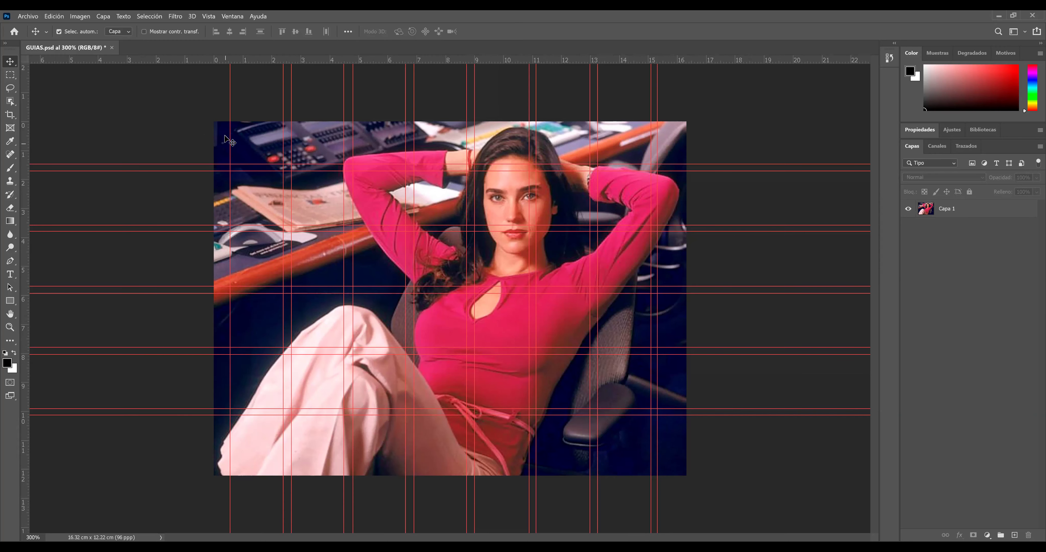
left_click(27, 16)
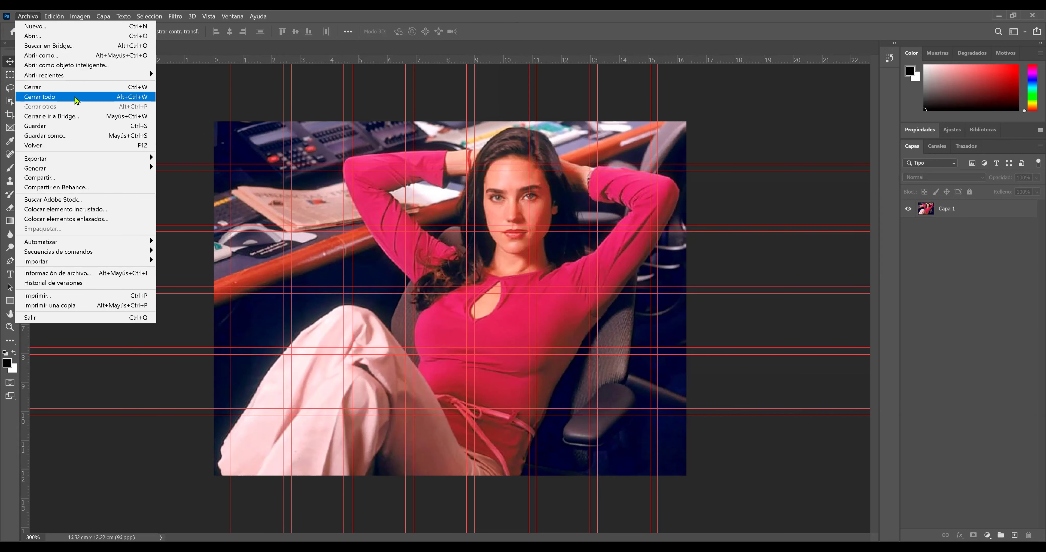
left_click(75, 126)
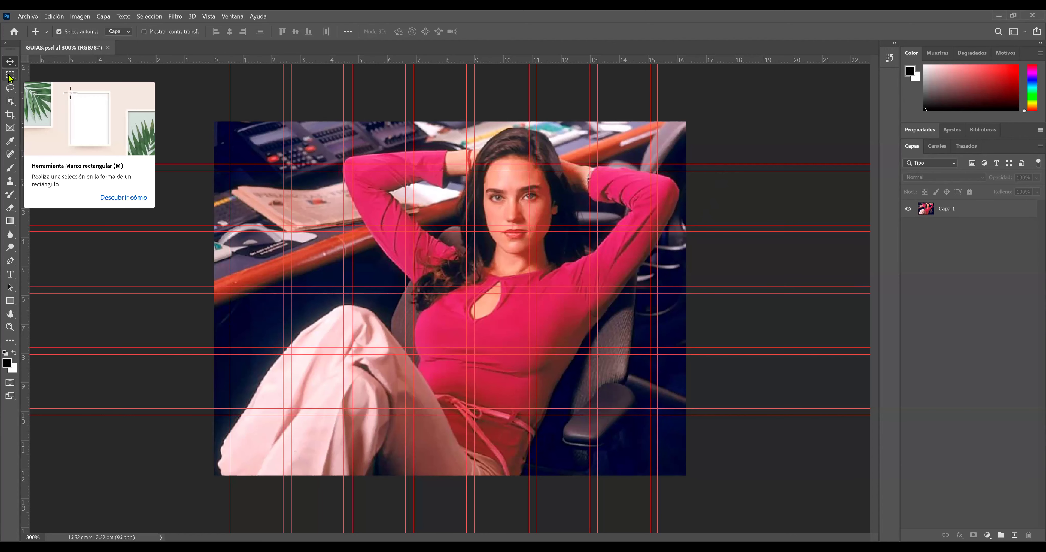
Marquee a small rectangular cell along the photo's top edge.
left_click_drag(10, 76, 65, 73)
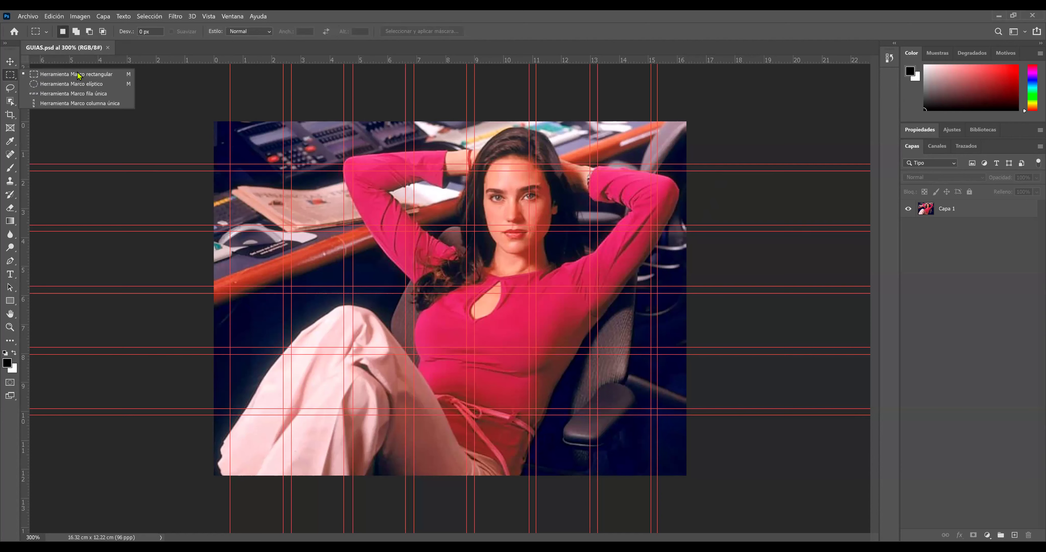
left_click(78, 75)
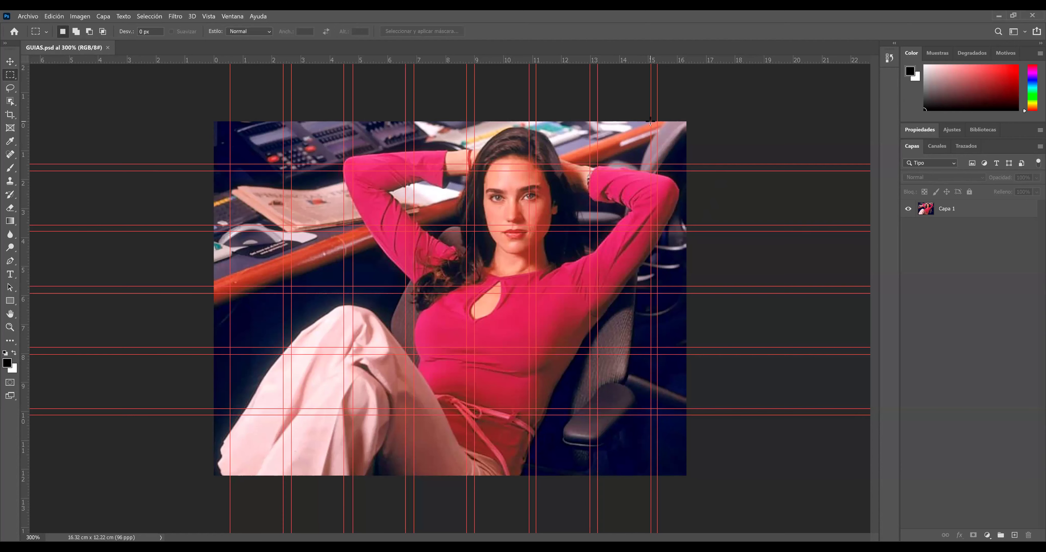
left_click_drag(650, 121, 686, 171)
Zoom to 600% on the top-right corner and clear the selection.
key("ctrl+plus")
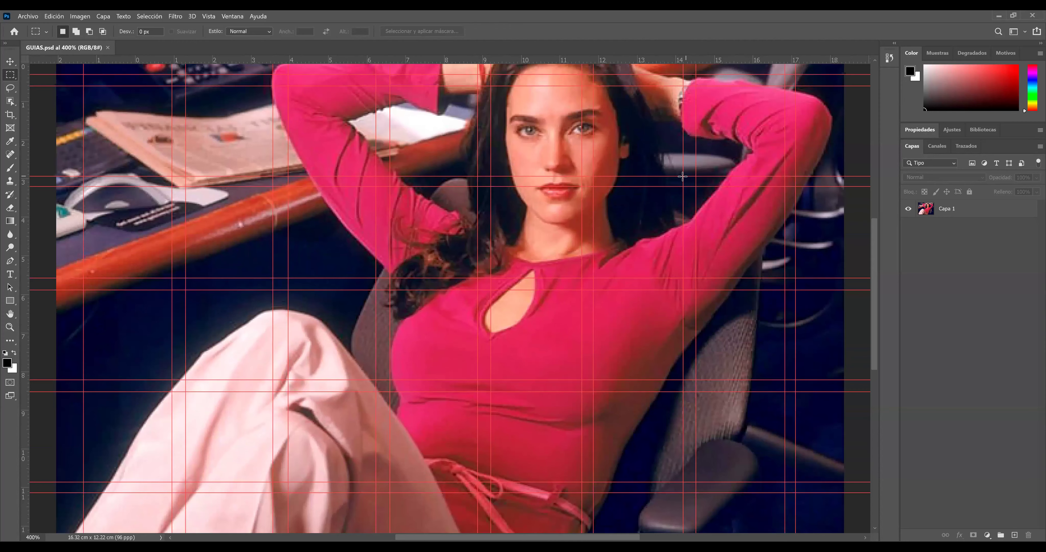
key("ctrl+plus")
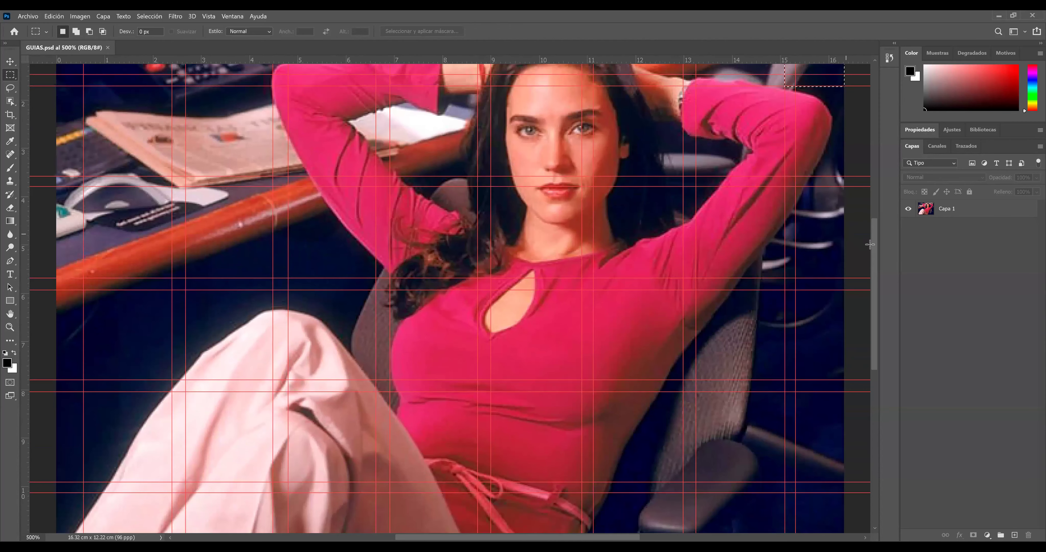
left_click_drag(873, 234, 872, 191)
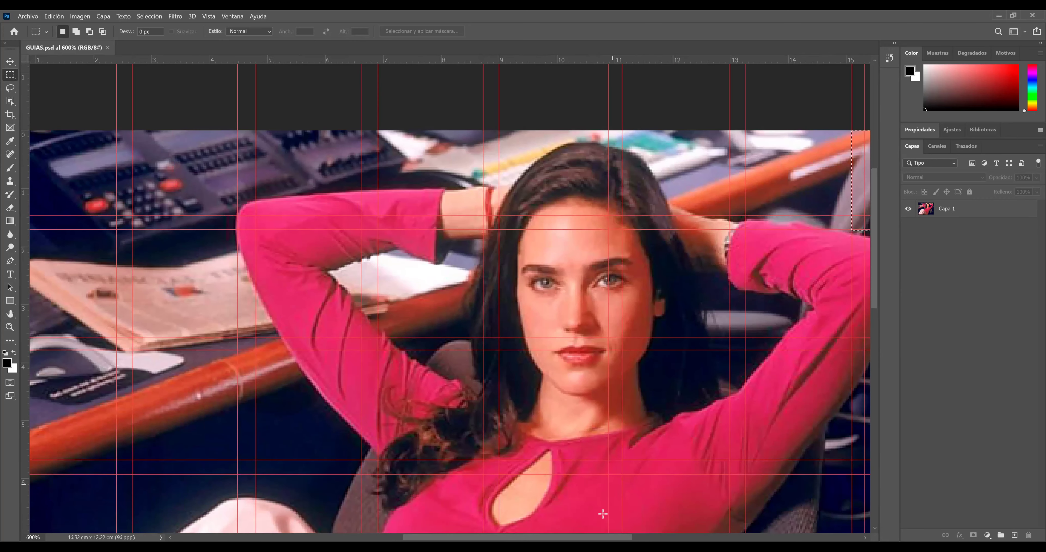
key("ctrl+plus")
scroll(449, 299, "right", 2)
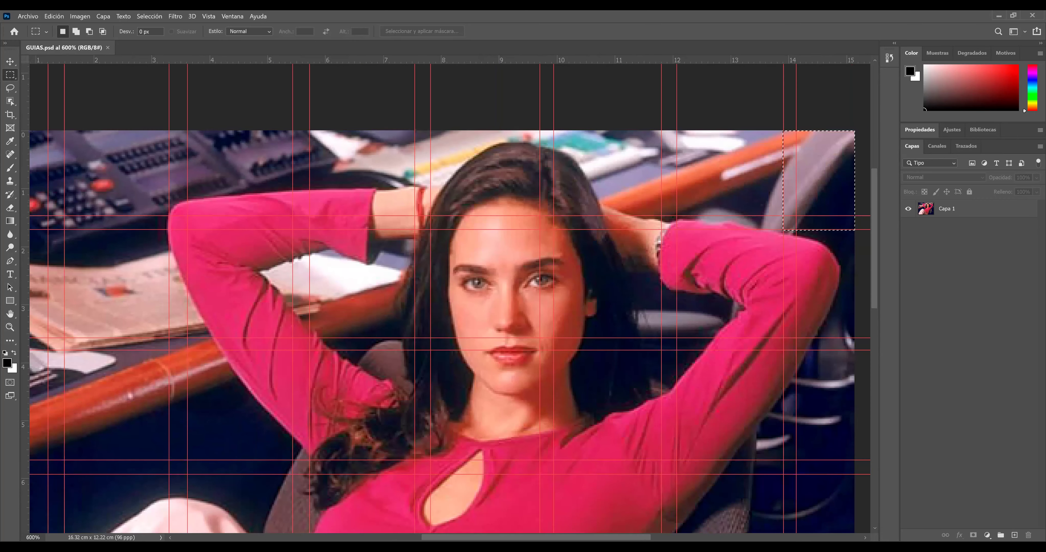
scroll(619, 281, "right", 4)
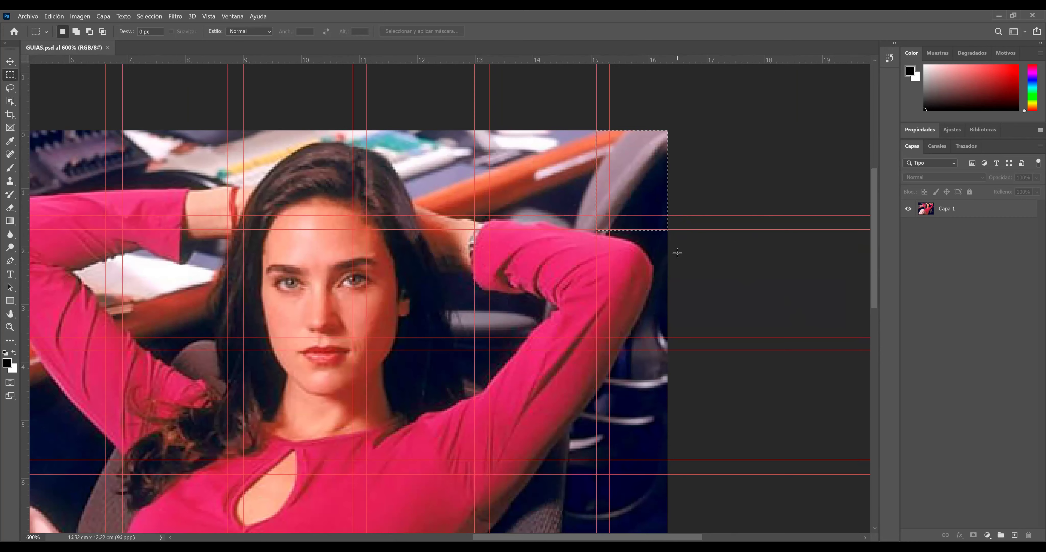
key("v")
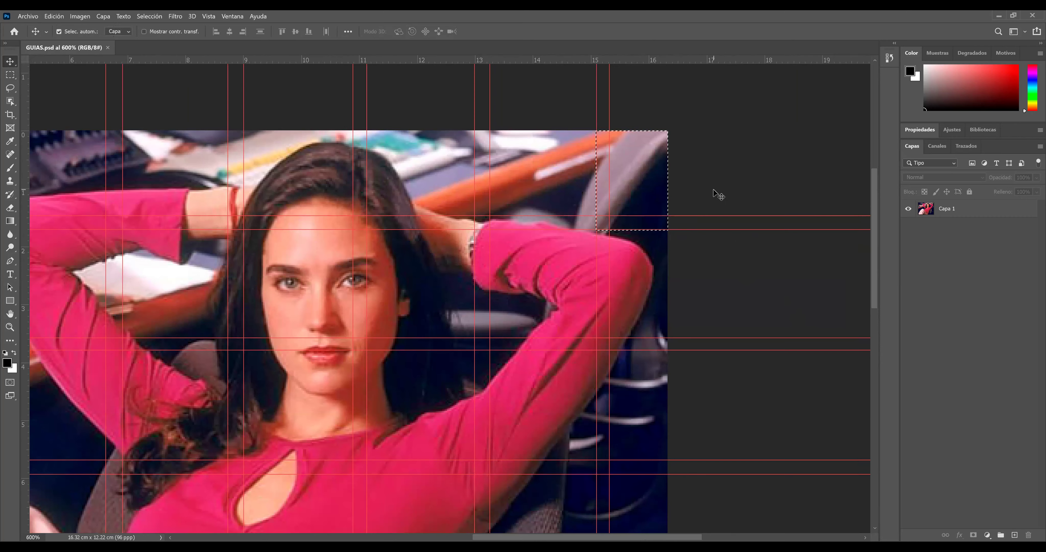
key("ctrl+d")
Create Capa 2 beneath Capa 1 and flood-fill it white with the Paint Bucket.
left_click(1015, 535)
left_click_drag(965, 214, 963, 247)
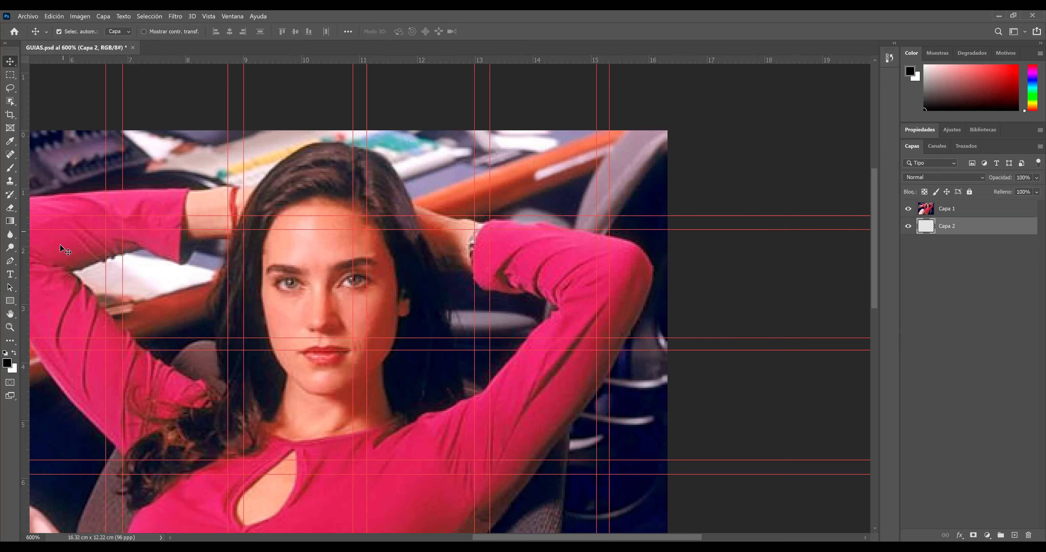
left_click(11, 221)
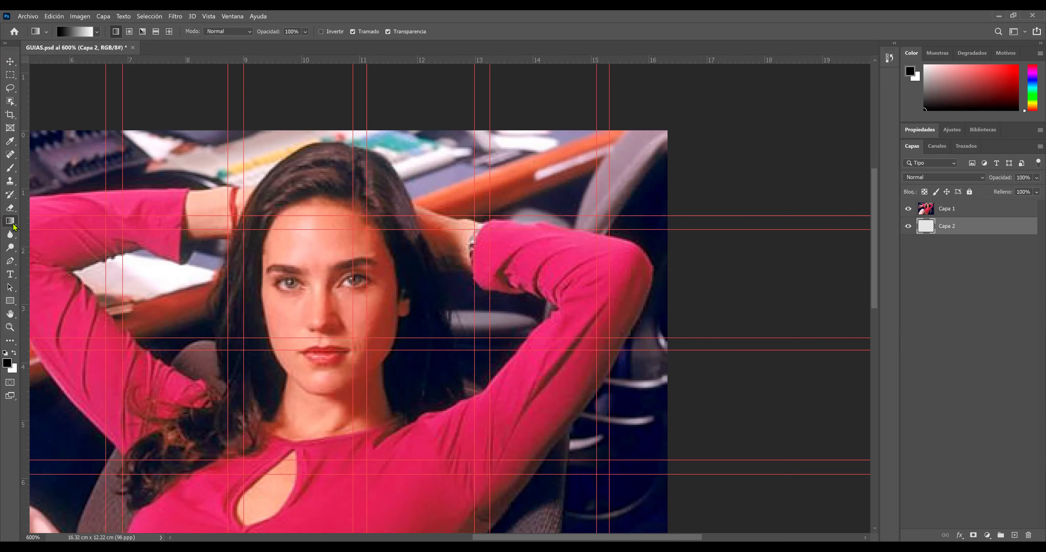
left_click(45, 230)
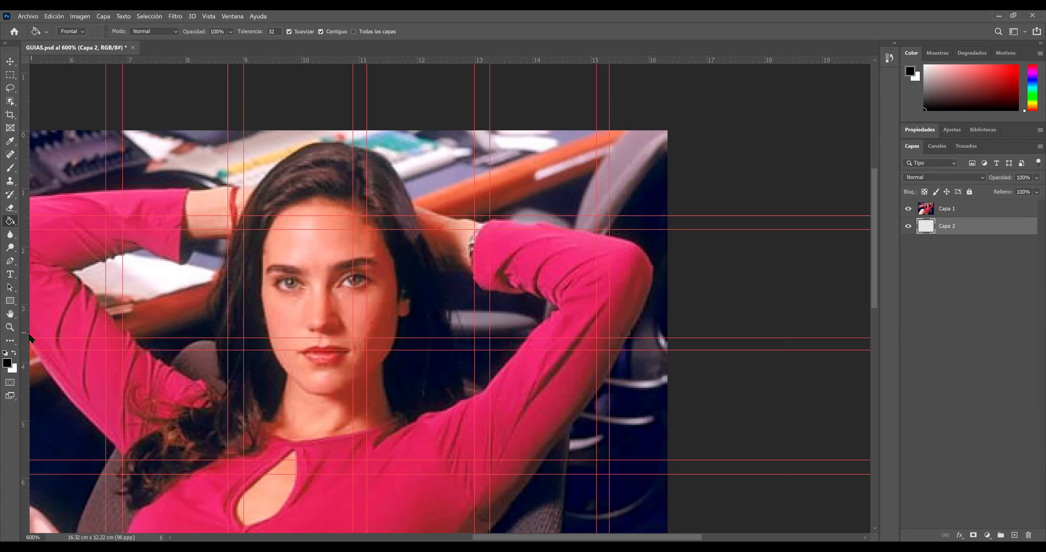
left_click(14, 354)
left_click(642, 255)
left_click(908, 210)
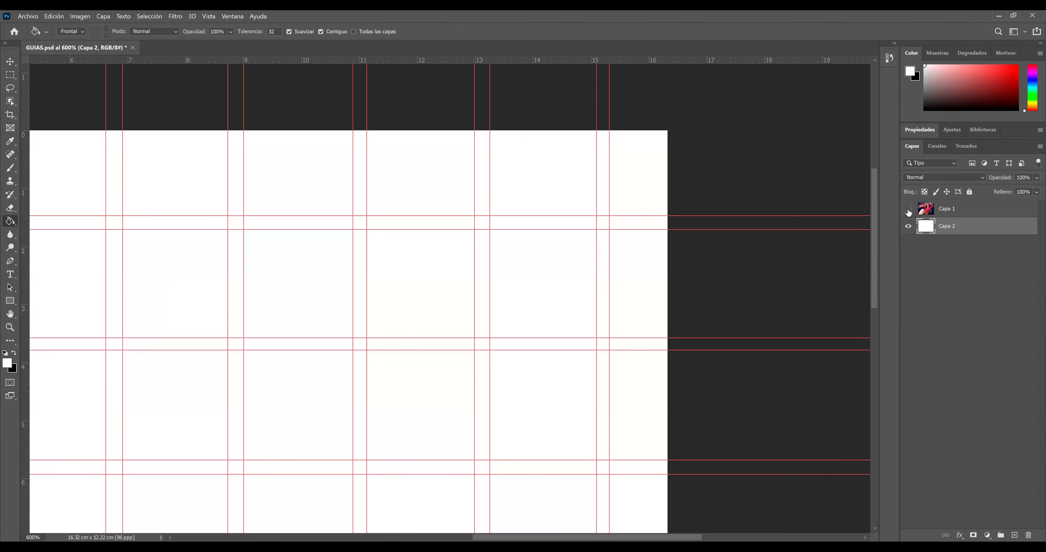
left_click(908, 210)
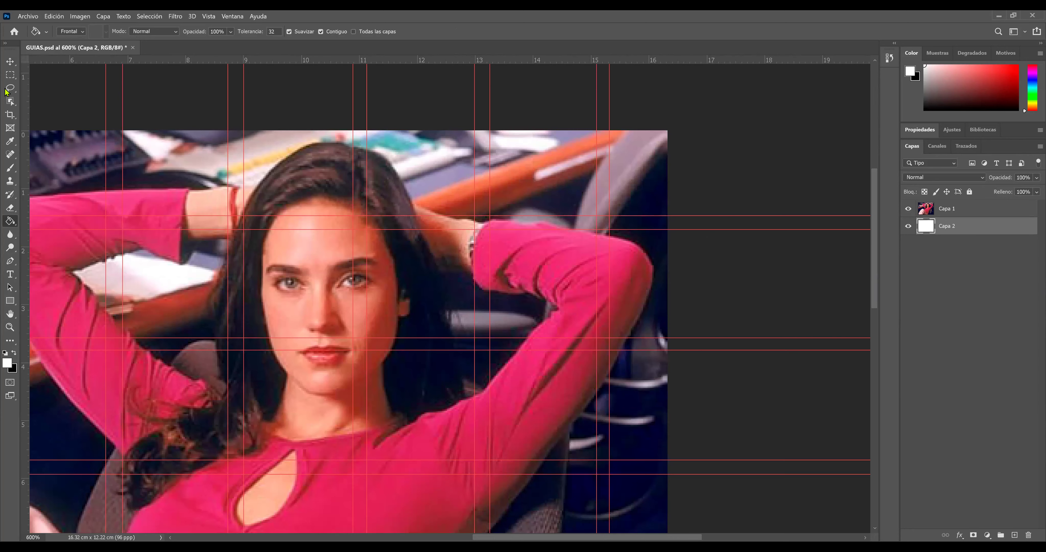
left_click(11, 75)
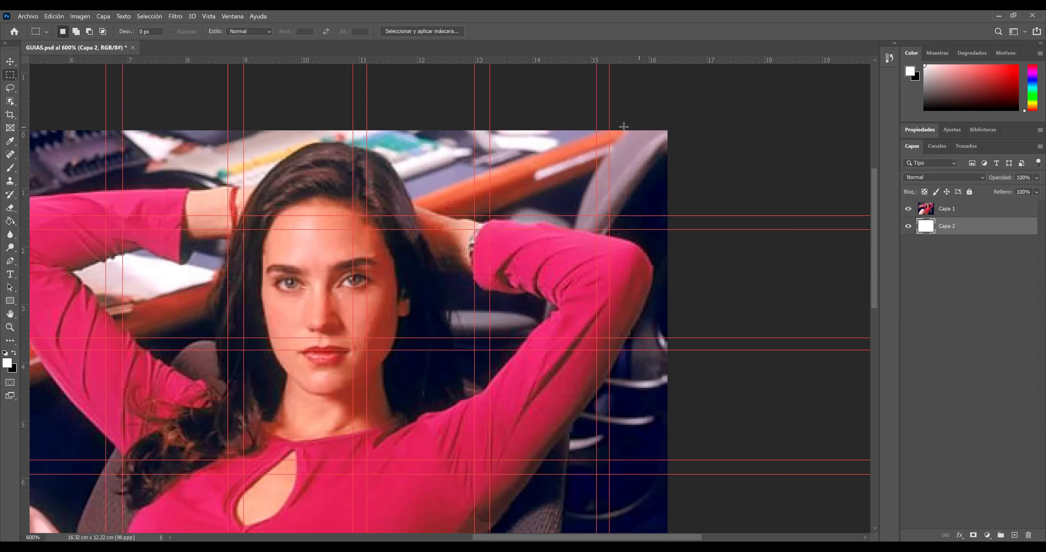
Select the top-right cell on Capa 1, trial-deleting it and then undoing.
left_click_drag(596, 132, 668, 229)
key("ctrl+d")
left_click(950, 216)
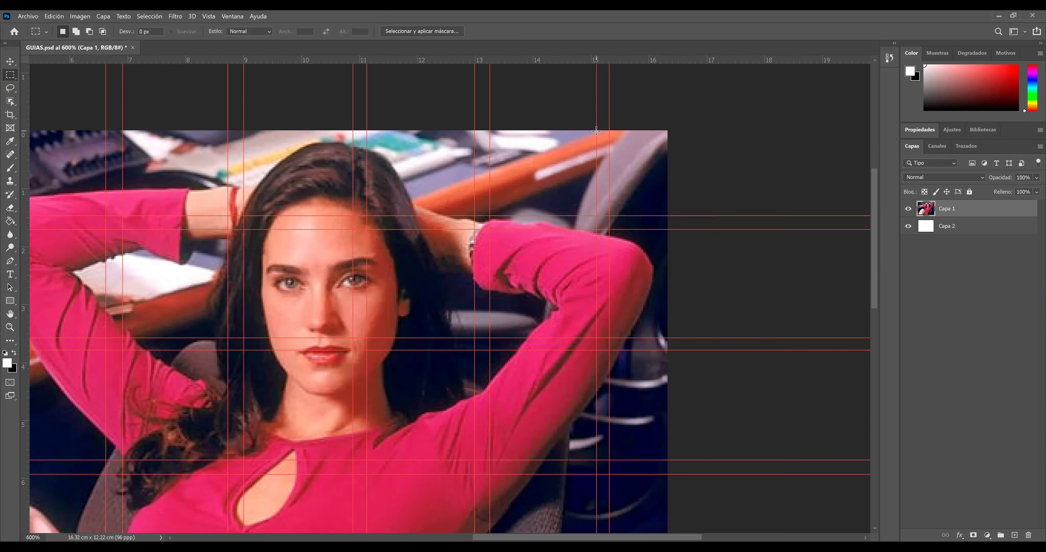
left_click_drag(596, 129, 669, 229)
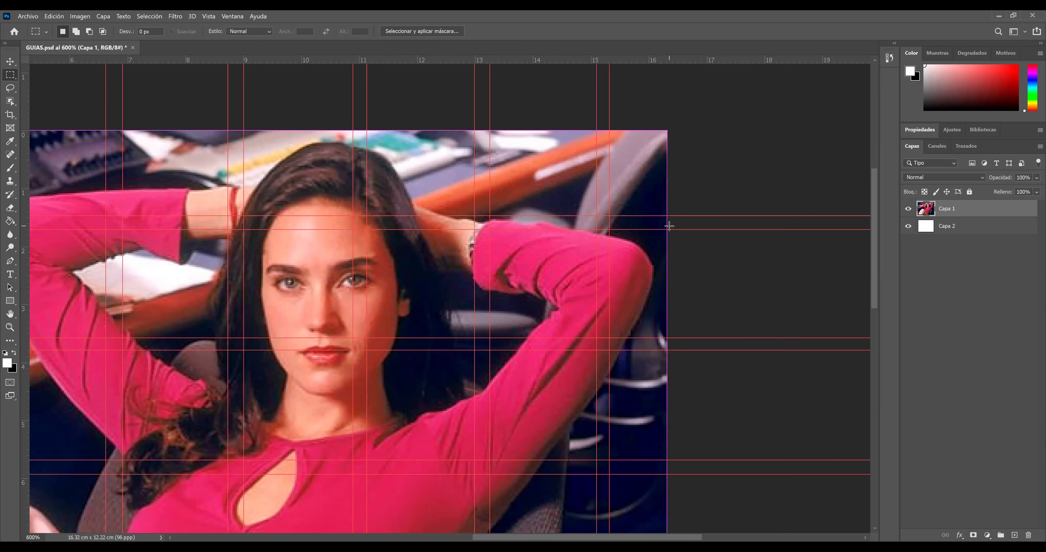
left_click(670, 224)
key("Delete")
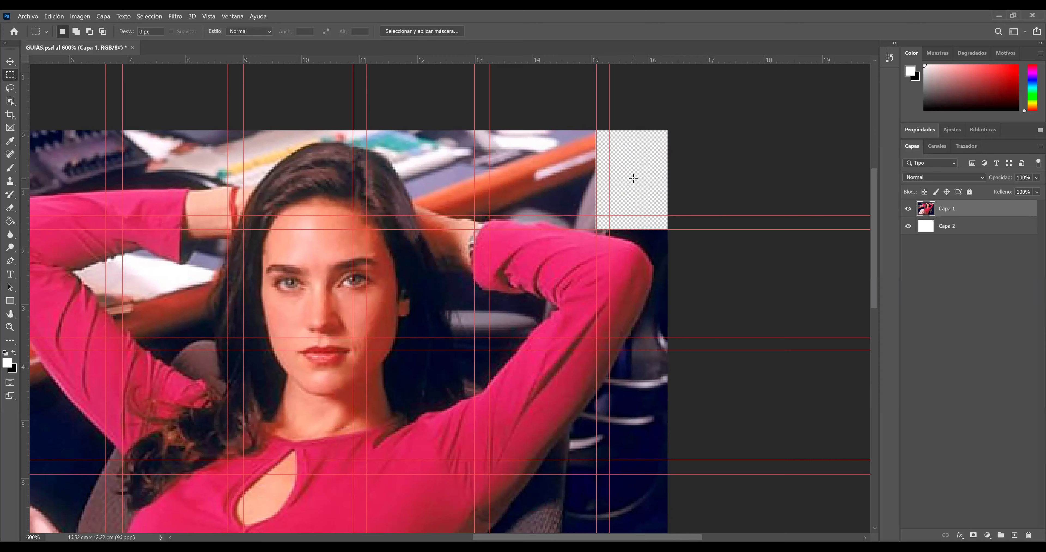
key("ctrl+z")
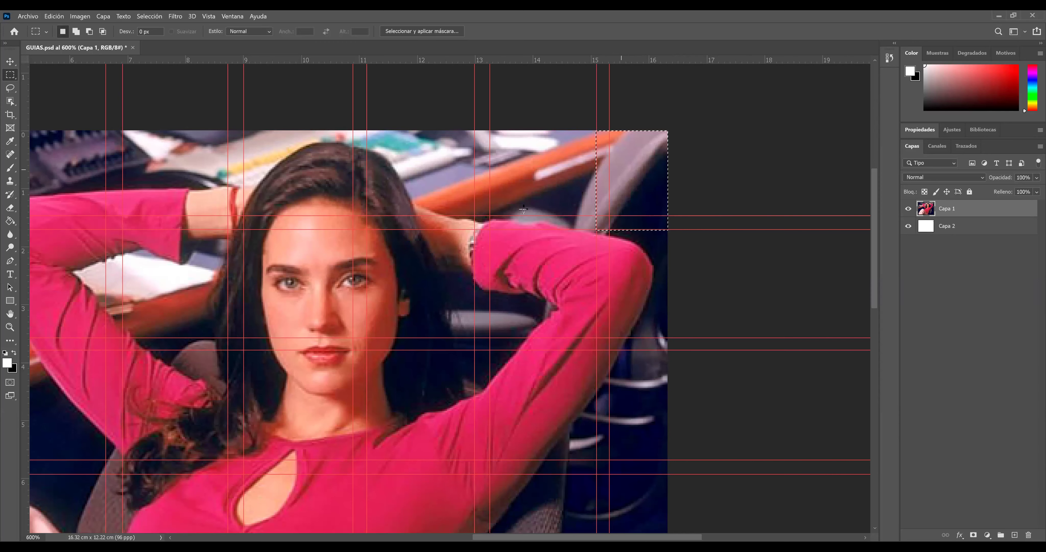
left_click(57, 165)
Cut the top-right cell onto Capa 3 and snap it to the image's top-right corner.
left_click_drag(607, 141, 674, 227)
left_click(673, 223)
key("ctrl+x")
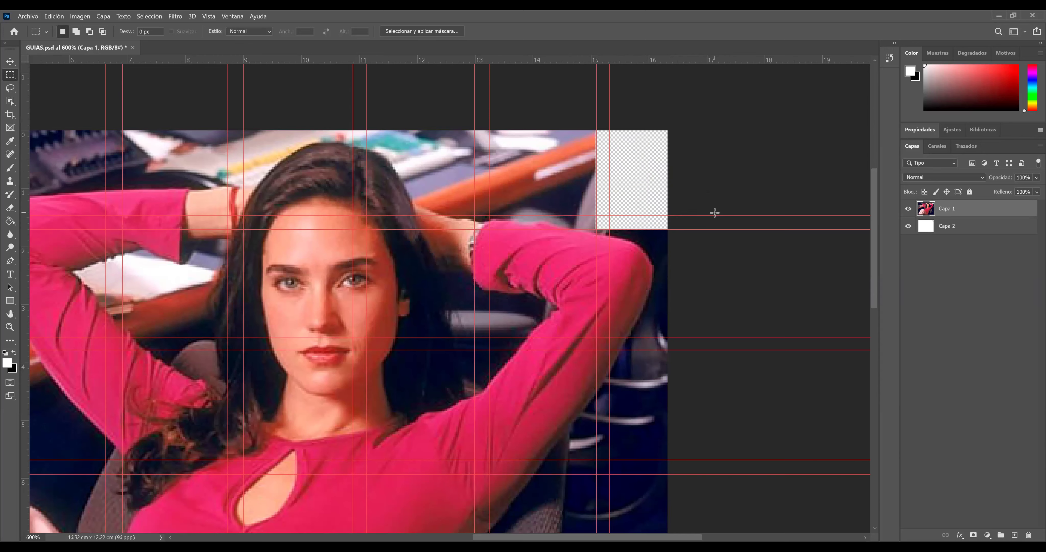
key("ctrl+v")
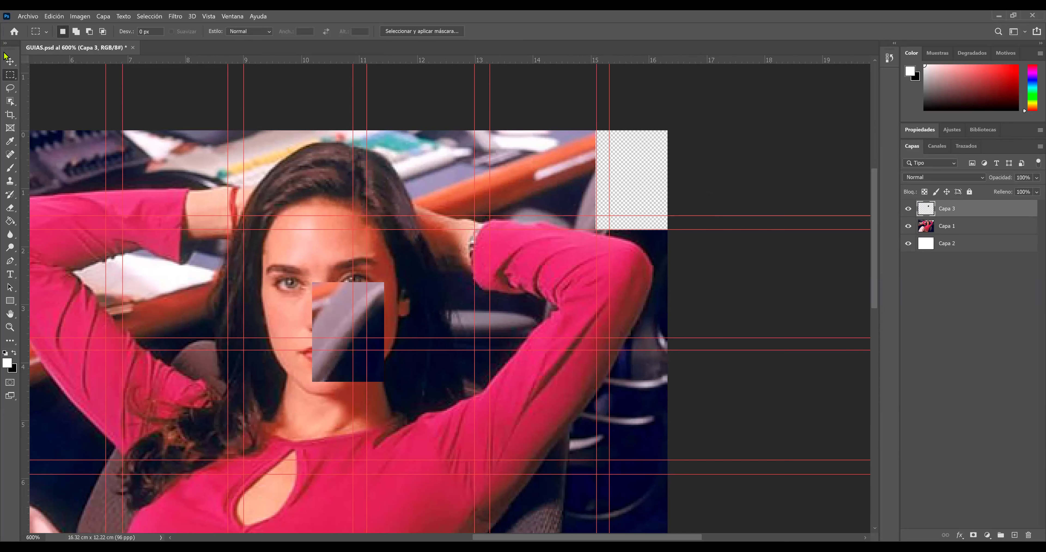
left_click(9, 61)
left_click_drag(328, 304, 622, 145)
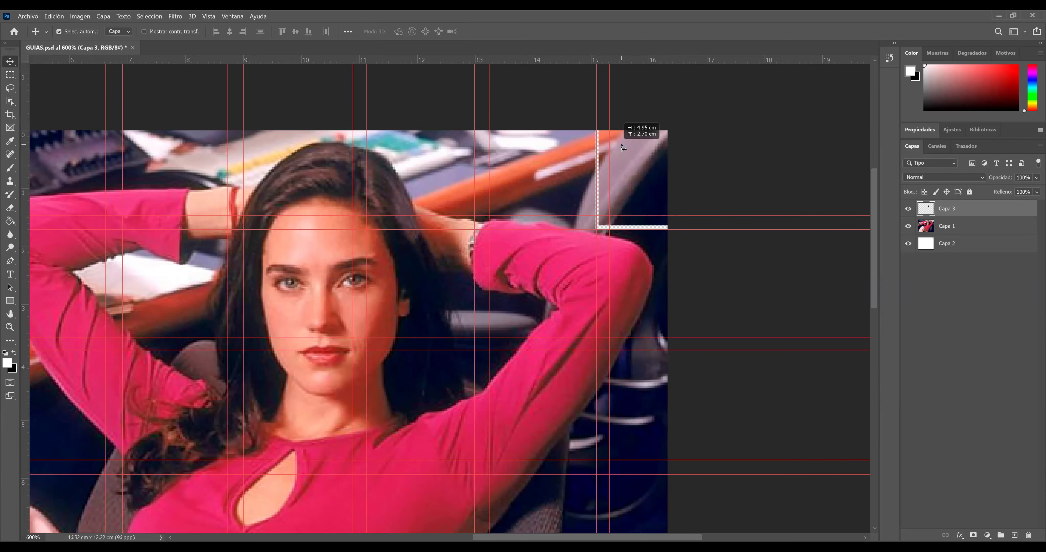
left_click_drag(622, 146, 613, 158)
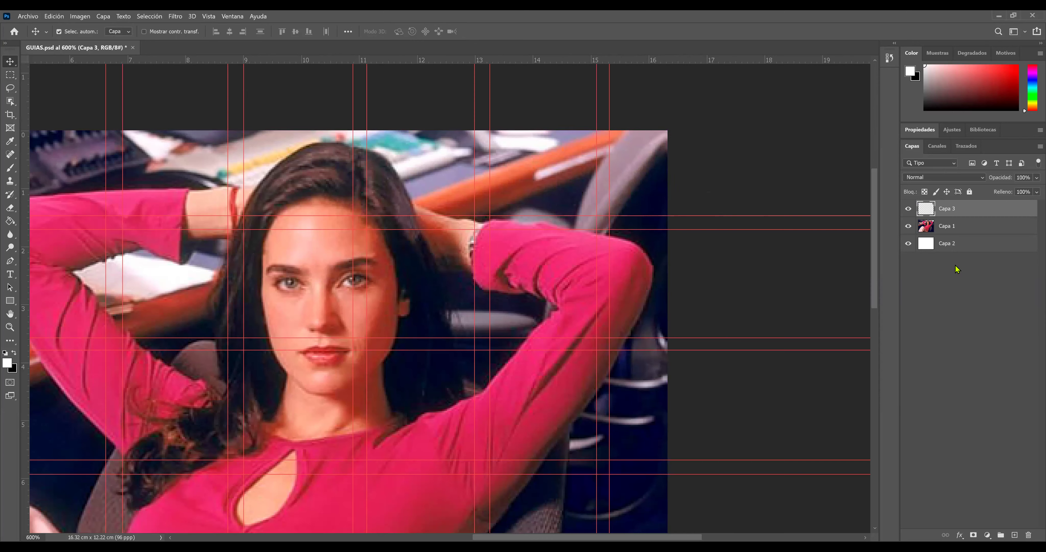
Rename Capa 2 to FONDO_BLANCO and Capa 1 to MODELO, then reselect Capa 3.
double_click(946, 245)
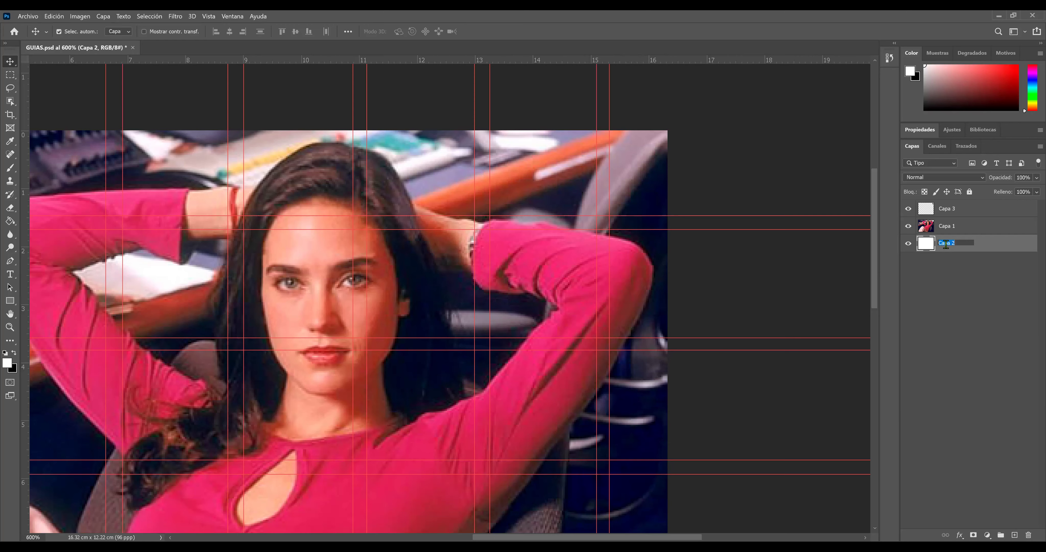
type("FONDO_BLANCO")
key("Return")
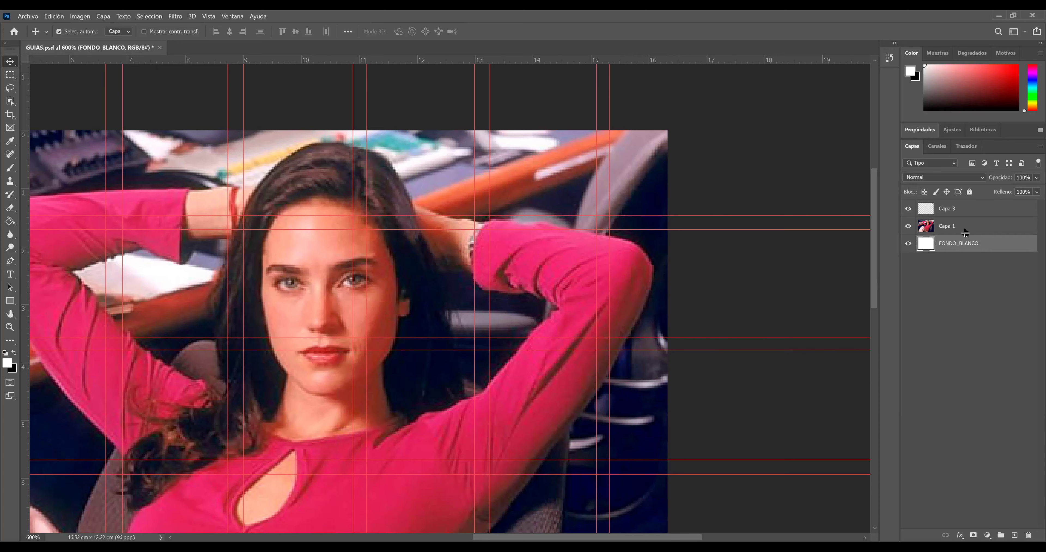
double_click(945, 226)
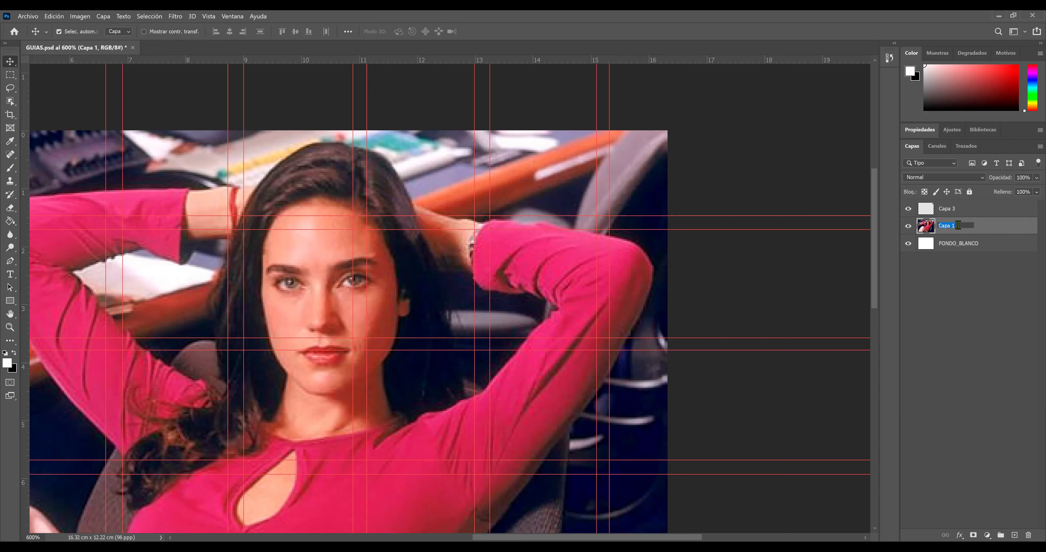
type("MODELO")
key("Return")
key("alt+bracketright")
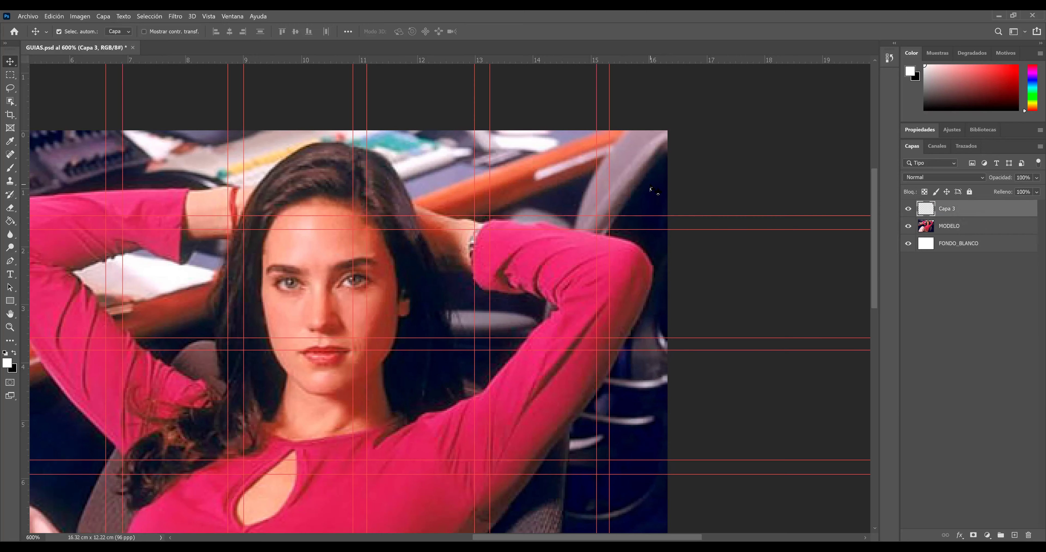
Scale the Capa 3 corner piece to about 87% toward the top-right, leaving thin gaps.
key("ctrl+t")
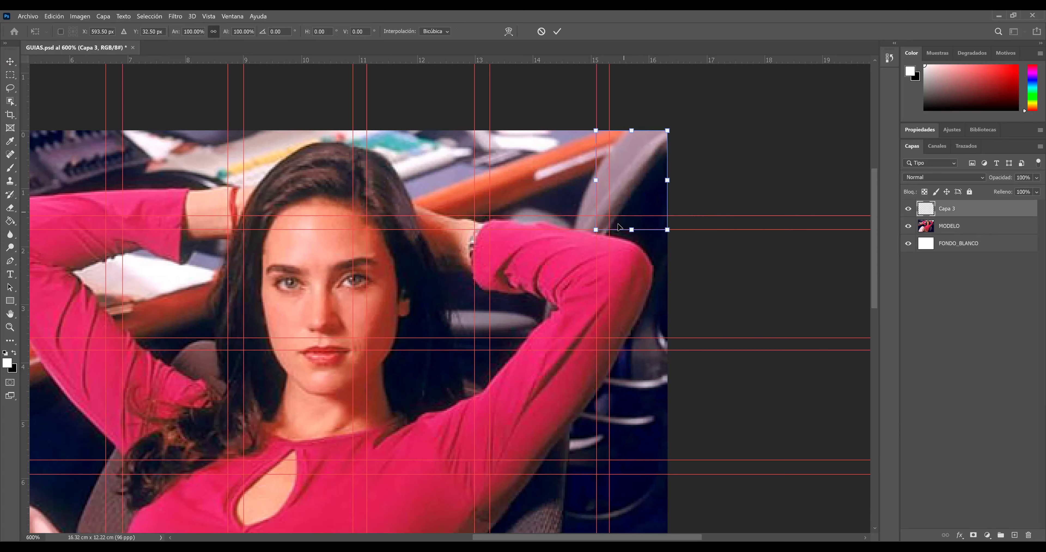
left_click_drag(594, 230, 609, 219)
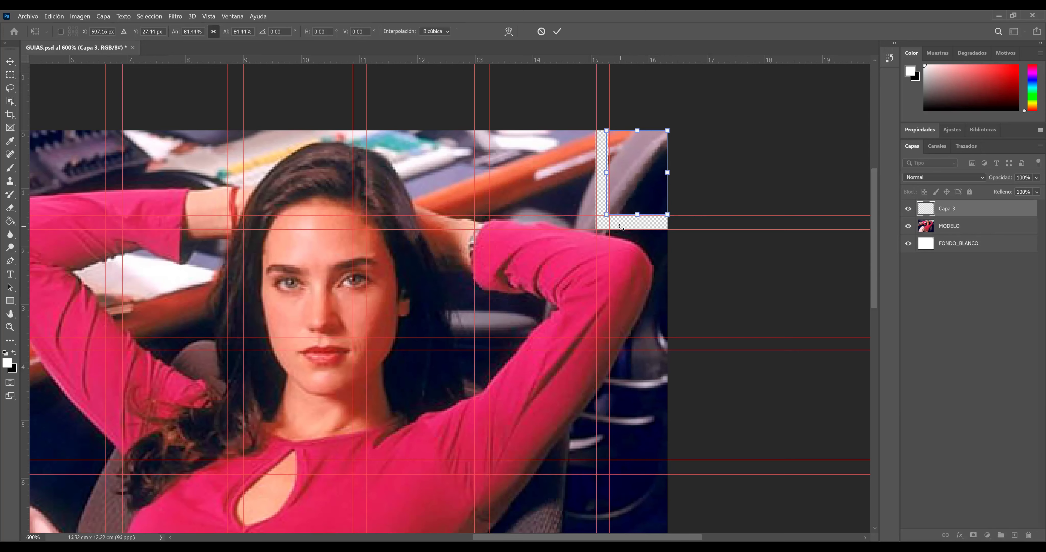
left_click_drag(602, 216, 604, 217)
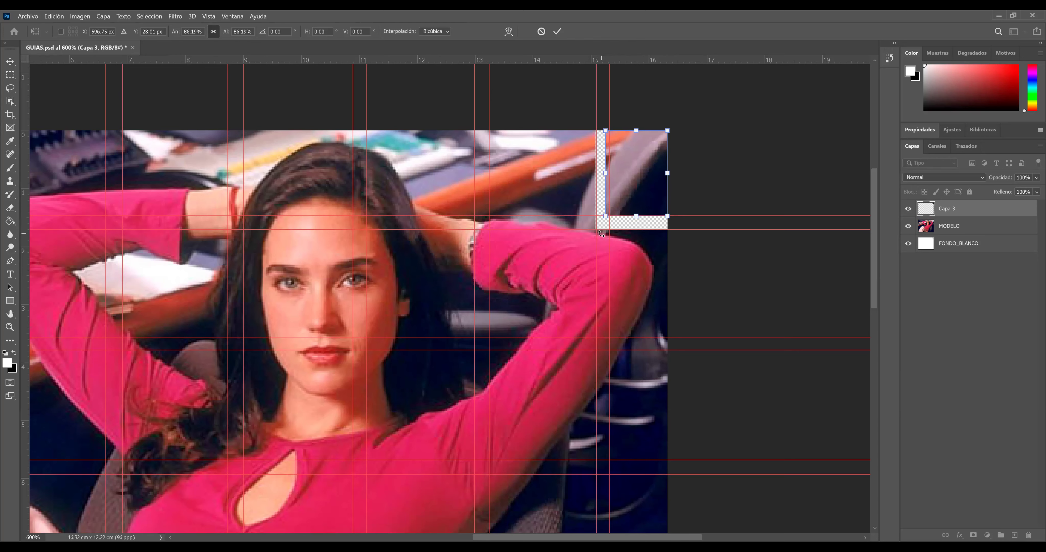
key("Return")
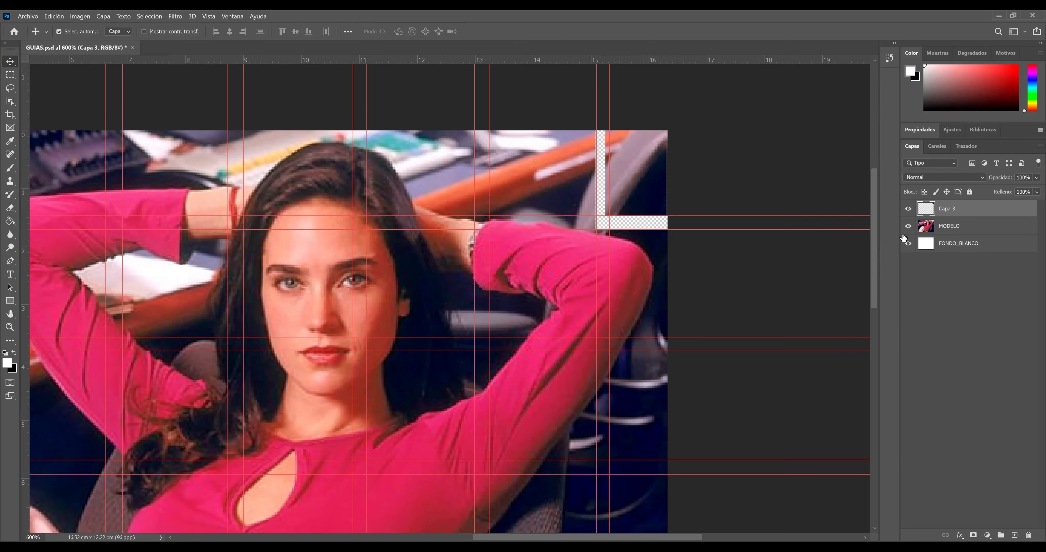
Hide MODELO and Capa 3, then fill FONDO_BLANCO's empty top-right corner with white.
left_click(908, 226)
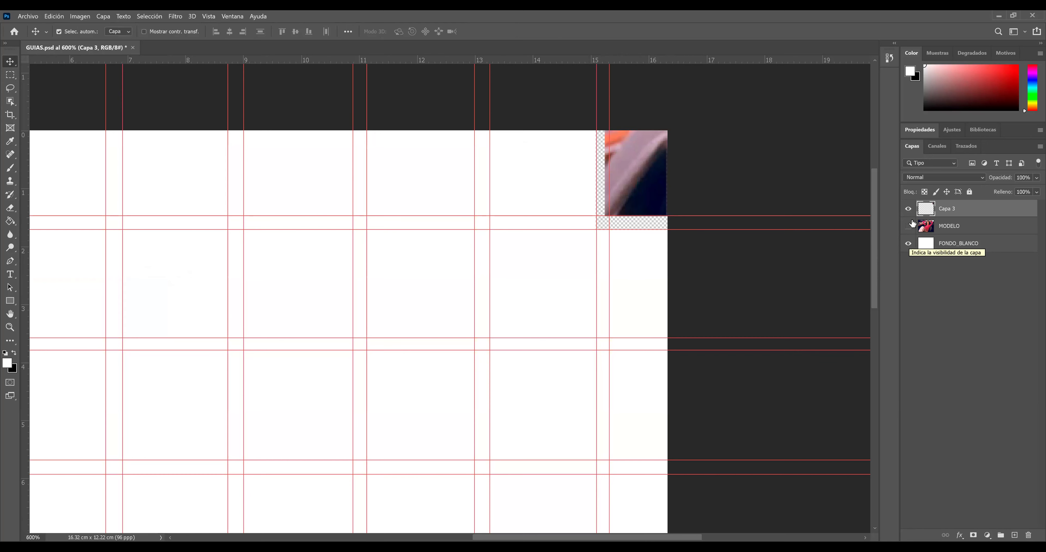
left_click(907, 209)
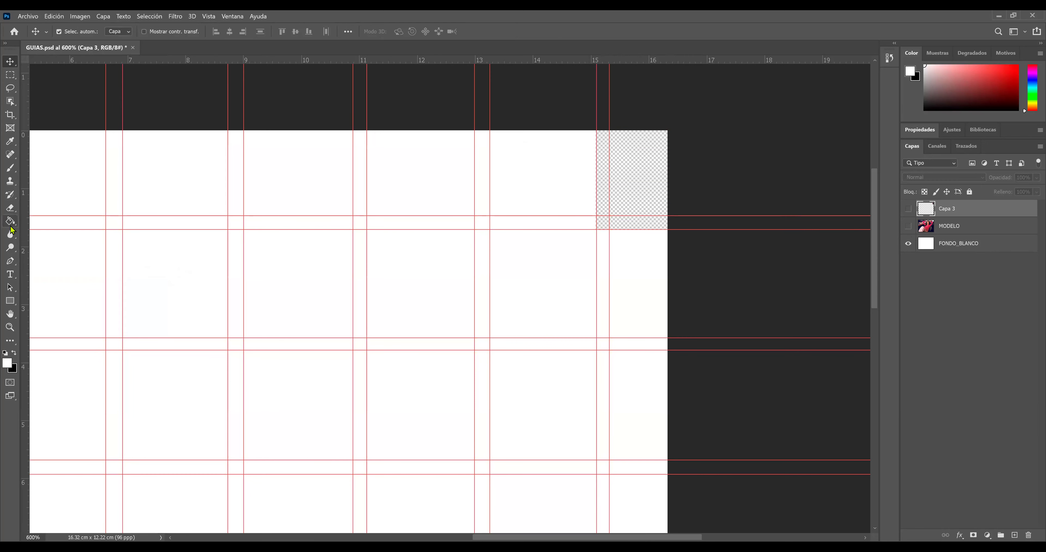
left_click(10, 221)
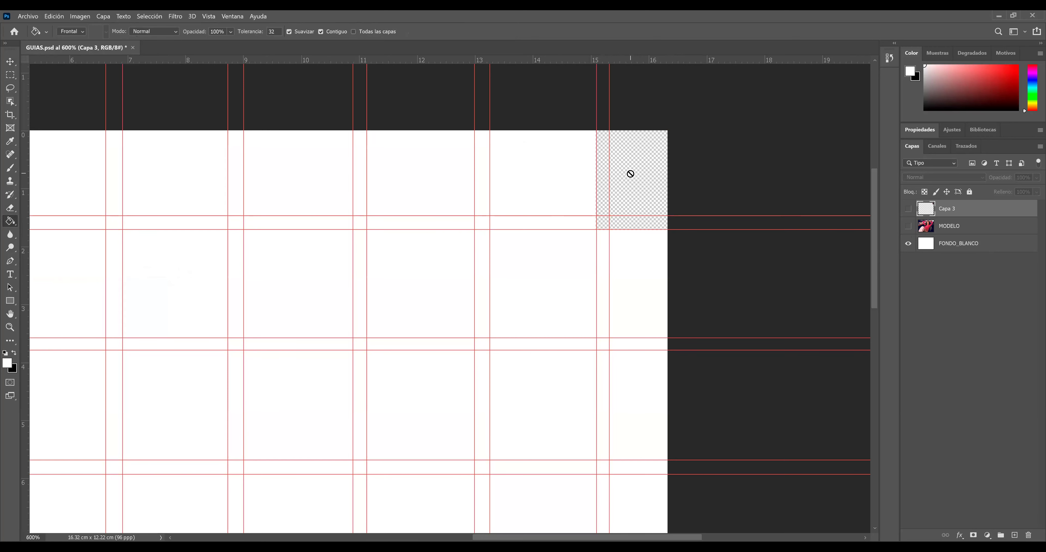
left_click(983, 248)
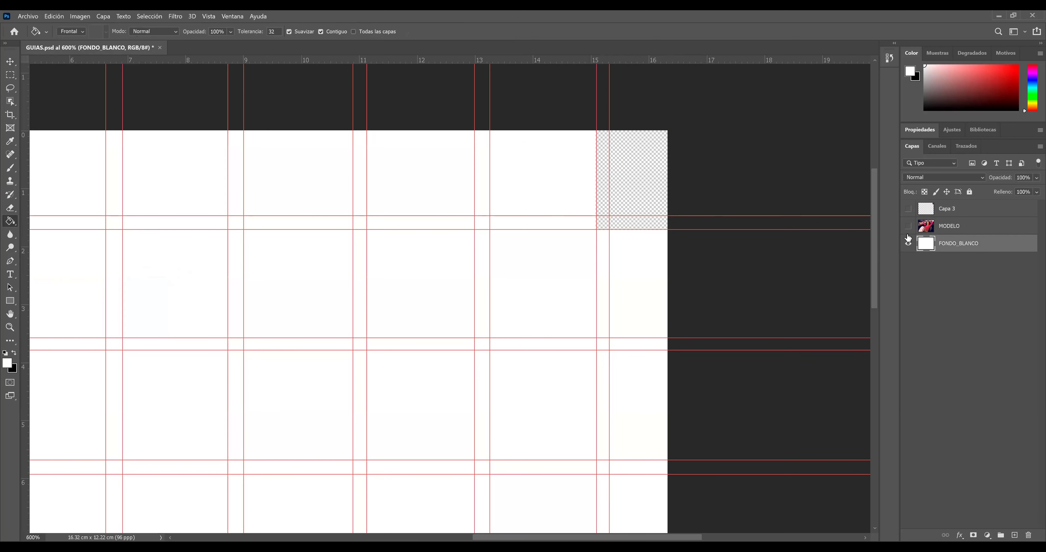
left_click(662, 176)
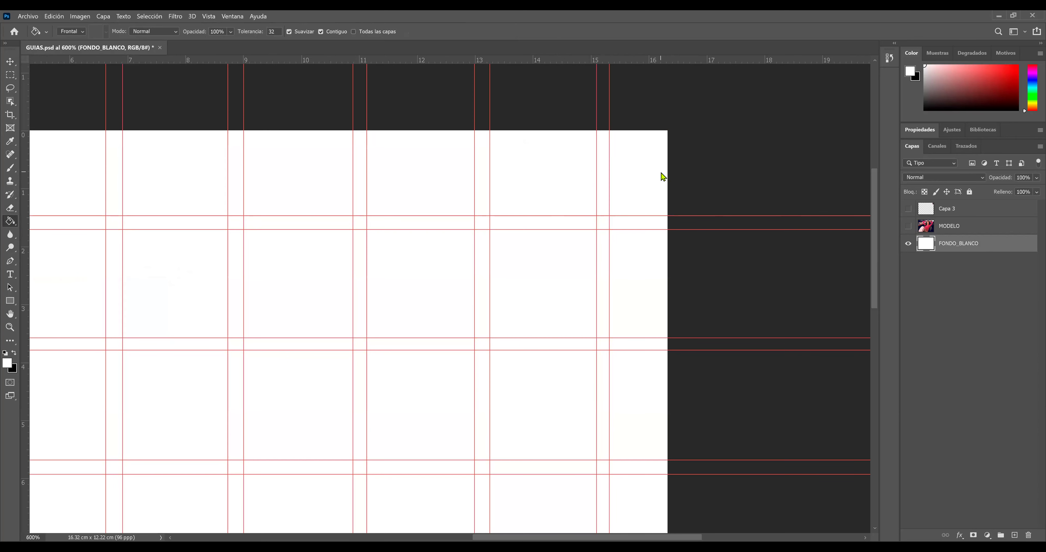
Show Capa 3 and MODELO again, lock FONDO_BLANCO, and make MODELO active.
left_click(903, 209)
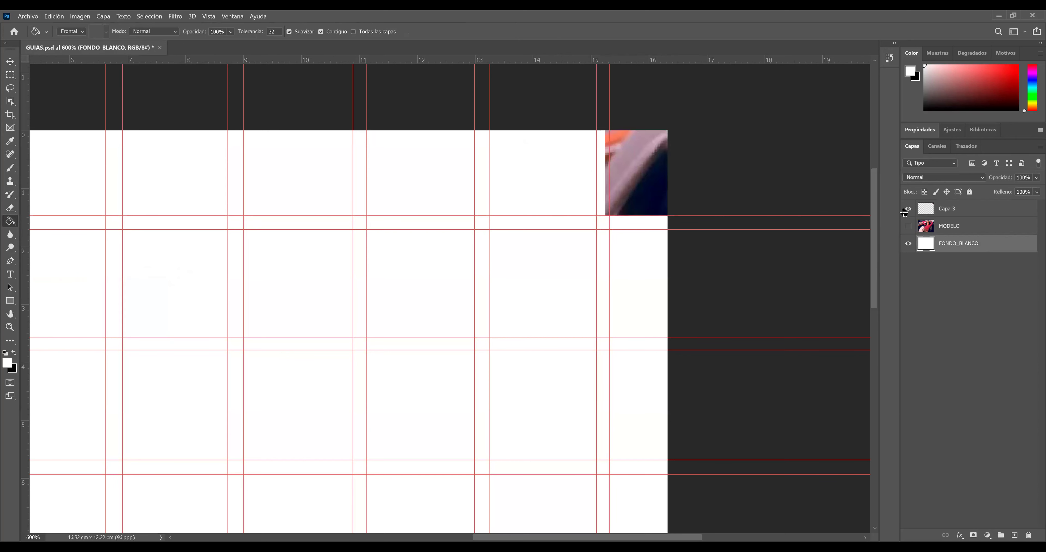
left_click(905, 228)
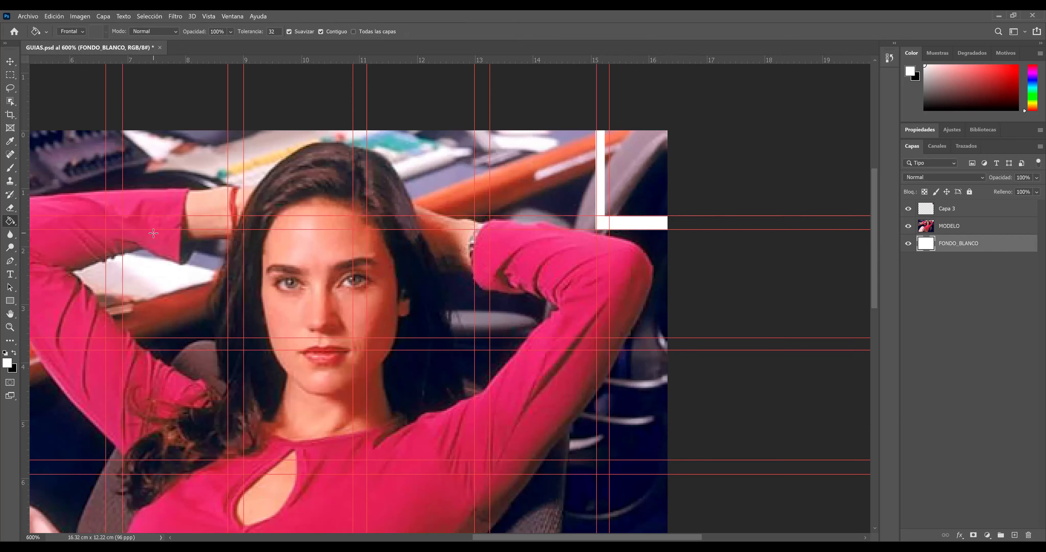
left_click(10, 75)
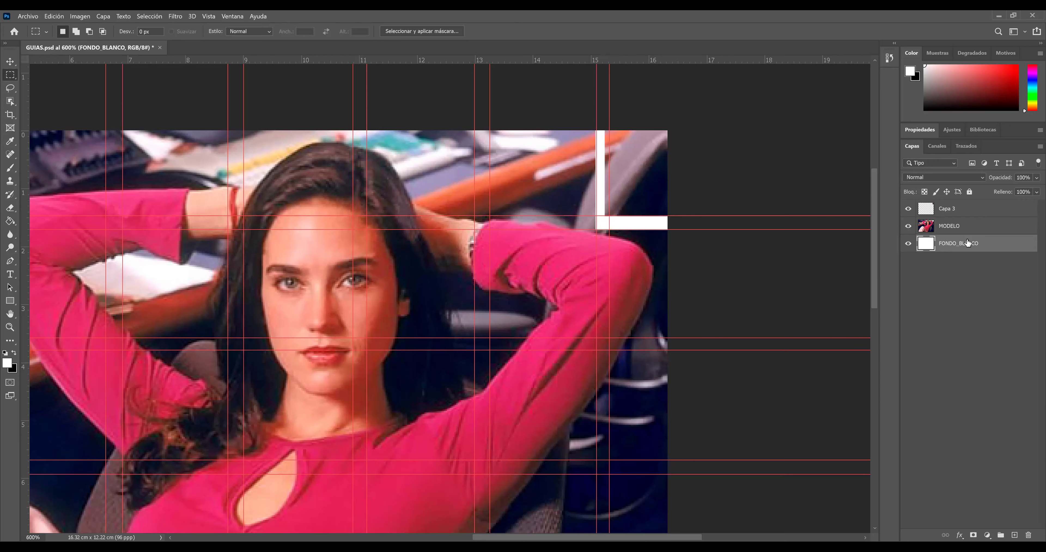
left_click(969, 192)
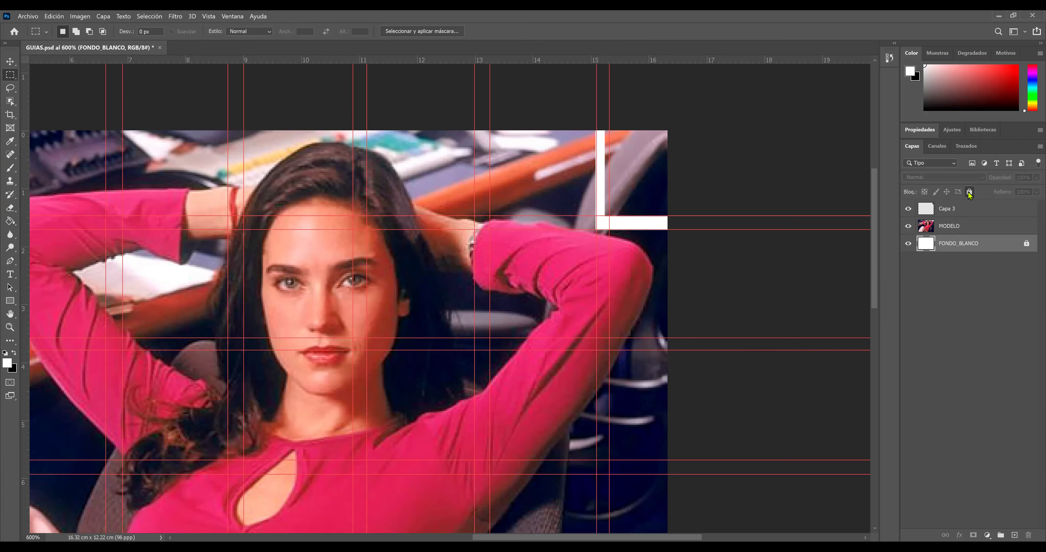
left_click(943, 230)
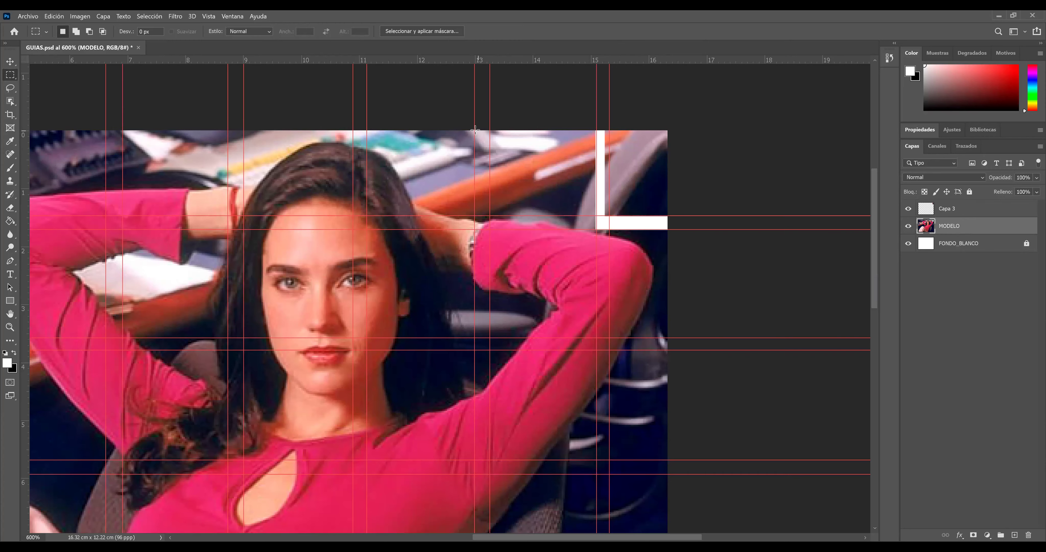
Cut the top-row cell beside the corner onto new layer Capa 4 and move it back.
left_click_drag(474, 130, 596, 222)
left_click_drag(596, 226, 595, 229)
key("Delete")
key("ctrl+d")
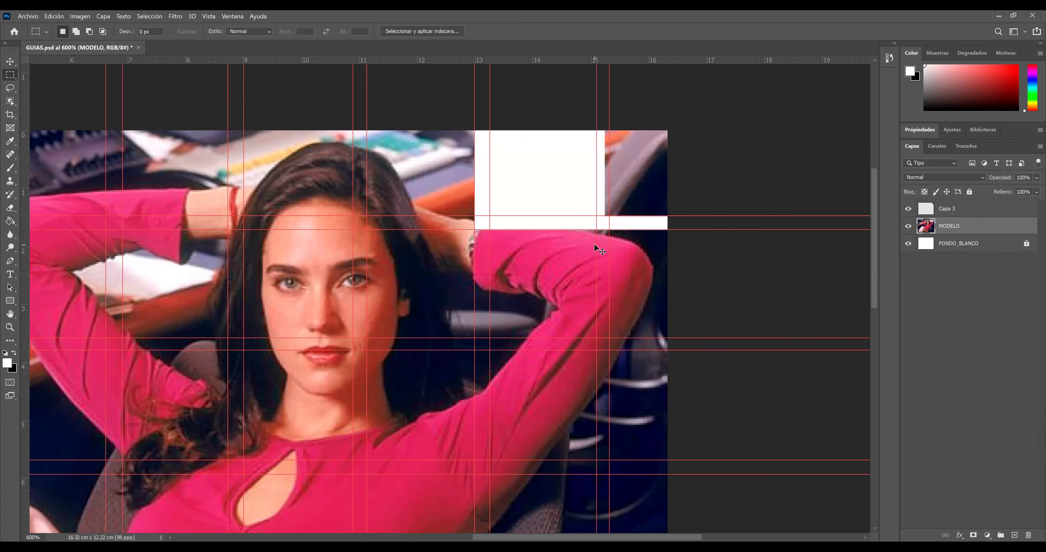
key("ctrl+v")
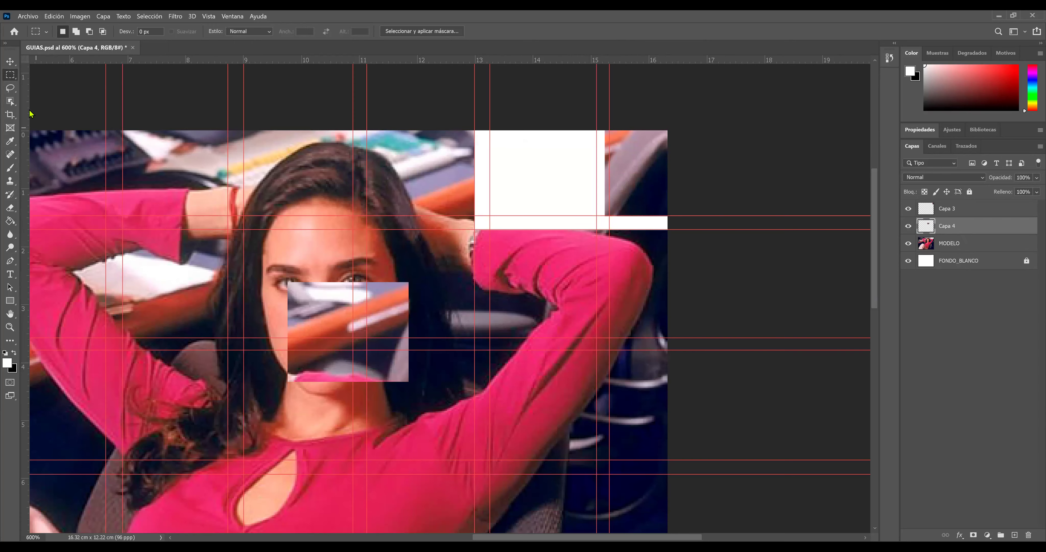
left_click(10, 62)
left_click_drag(320, 323, 506, 173)
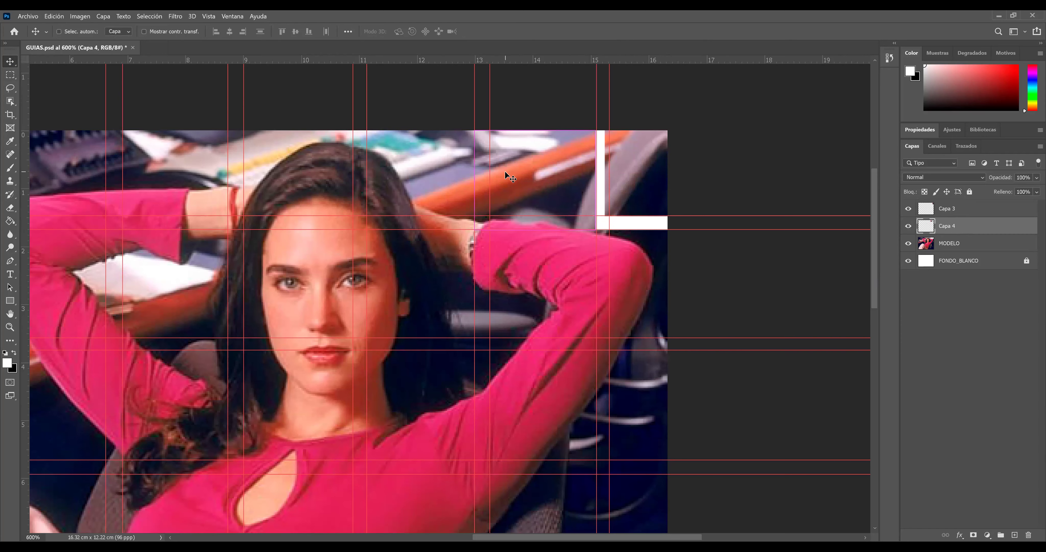
Scale Capa 4 to about 86% inside its cell and nudge it one pixel right.
key("ctrl+t")
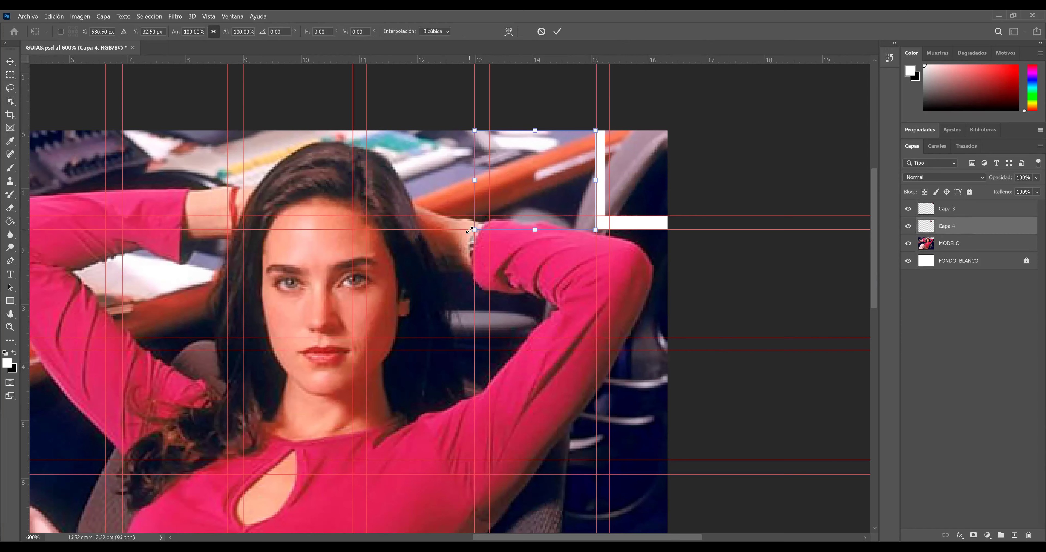
left_click_drag(470, 229, 488, 218)
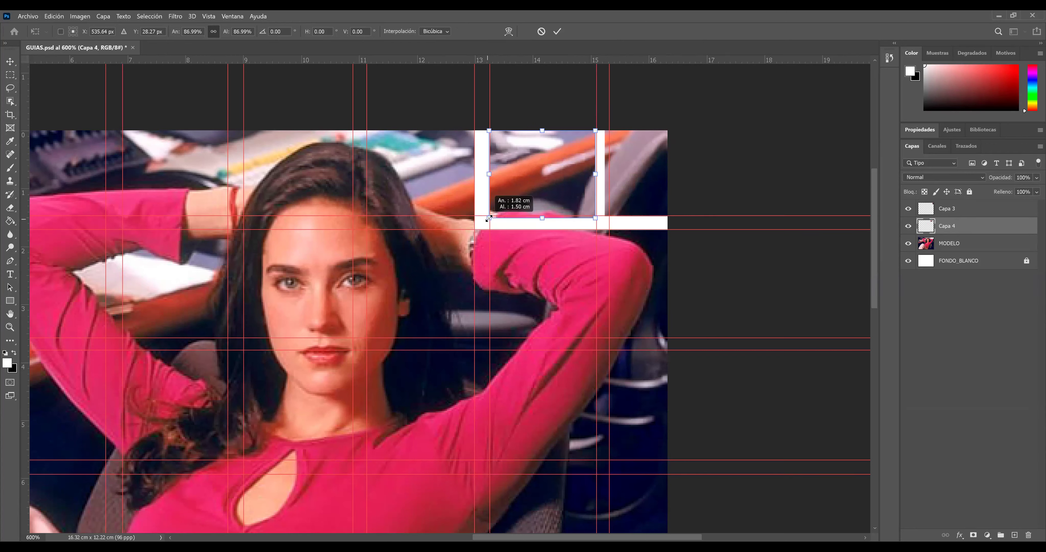
left_click_drag(487, 218, 488, 217)
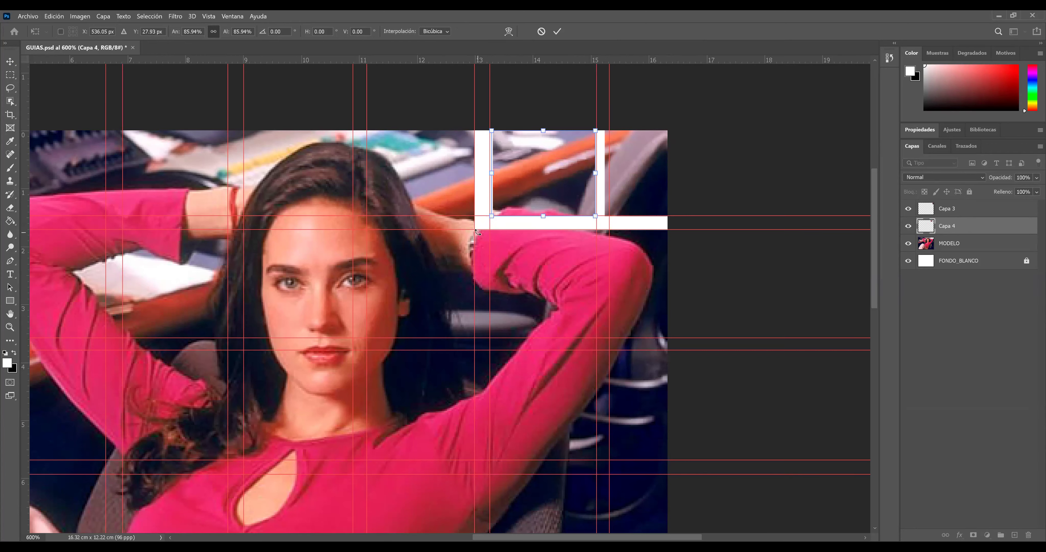
key("Return")
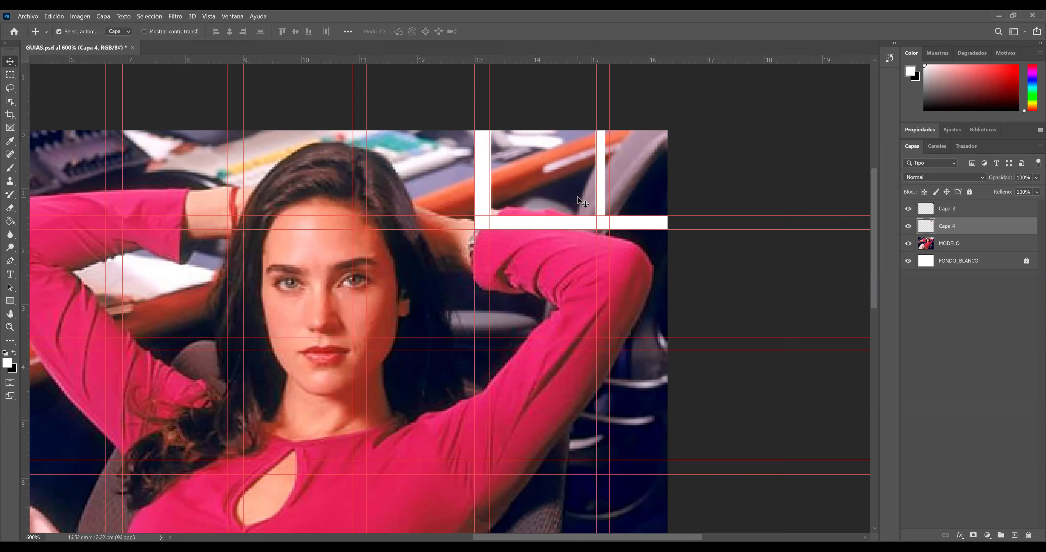
key("Right")
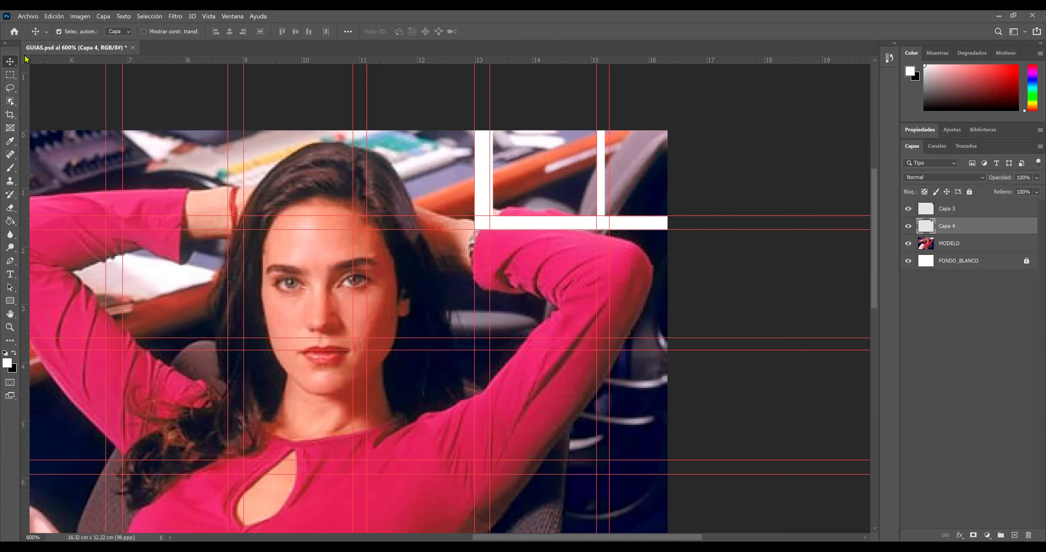
left_click(11, 75)
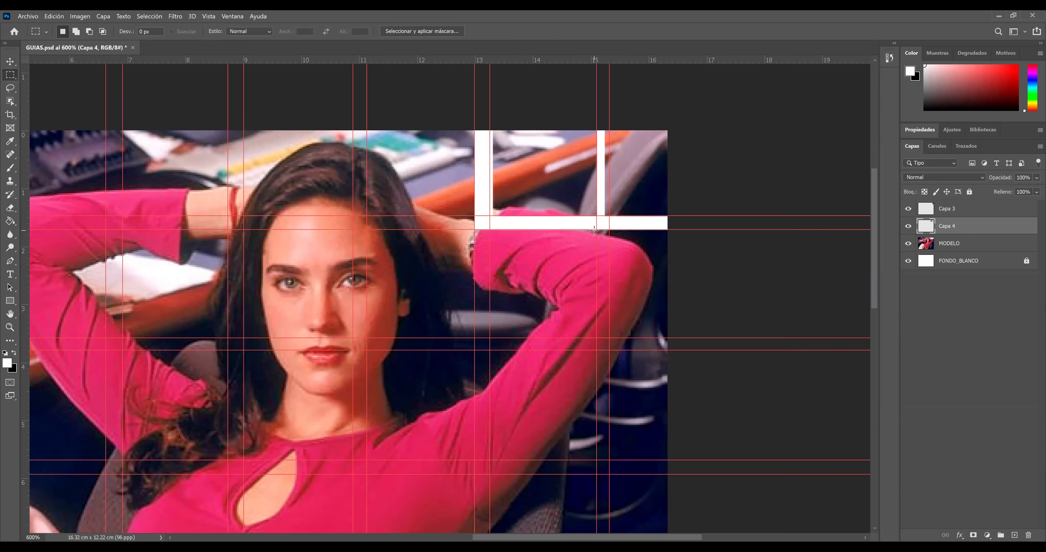
Cut the second-row right-column cell from MODELO onto Capa 5 and place it back.
left_click_drag(596, 228, 666, 347)
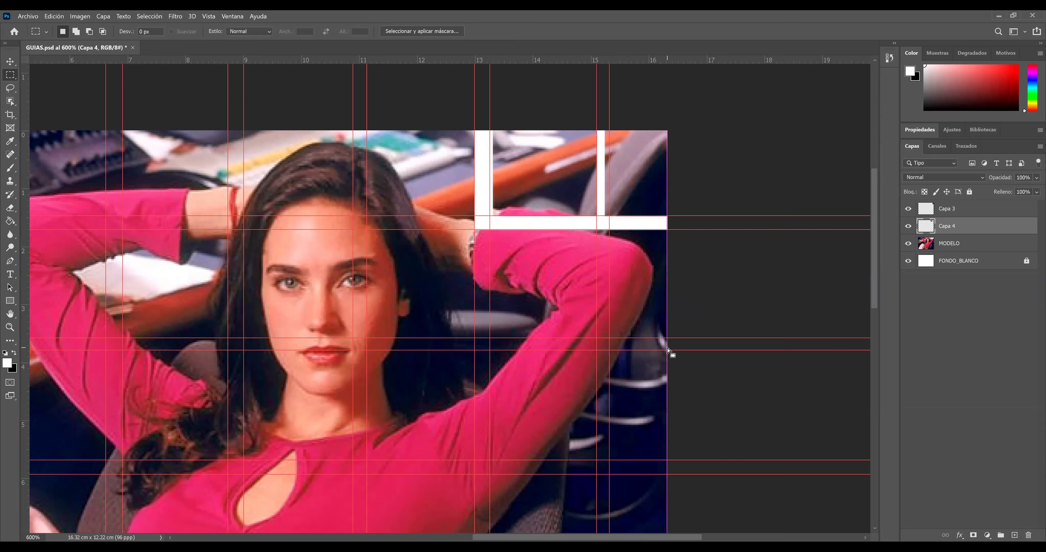
left_click(952, 244)
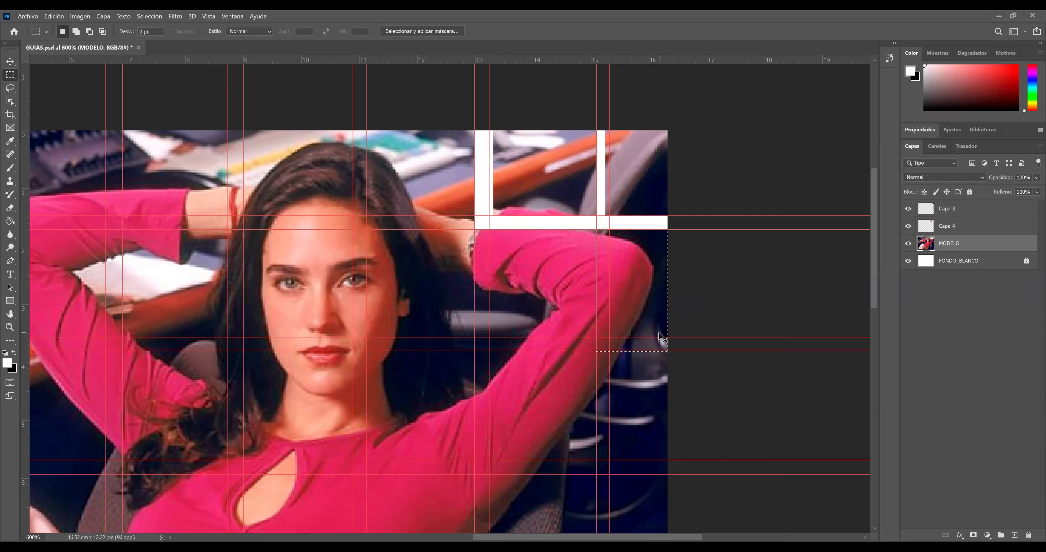
key("Delete")
key("ctrl+v")
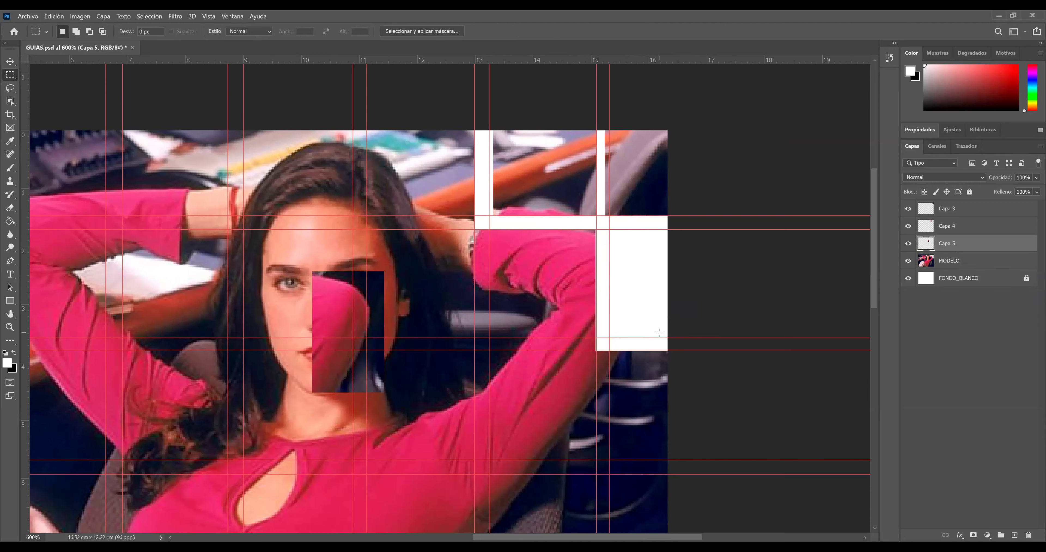
left_click(10, 62)
left_click_drag(392, 296, 620, 266)
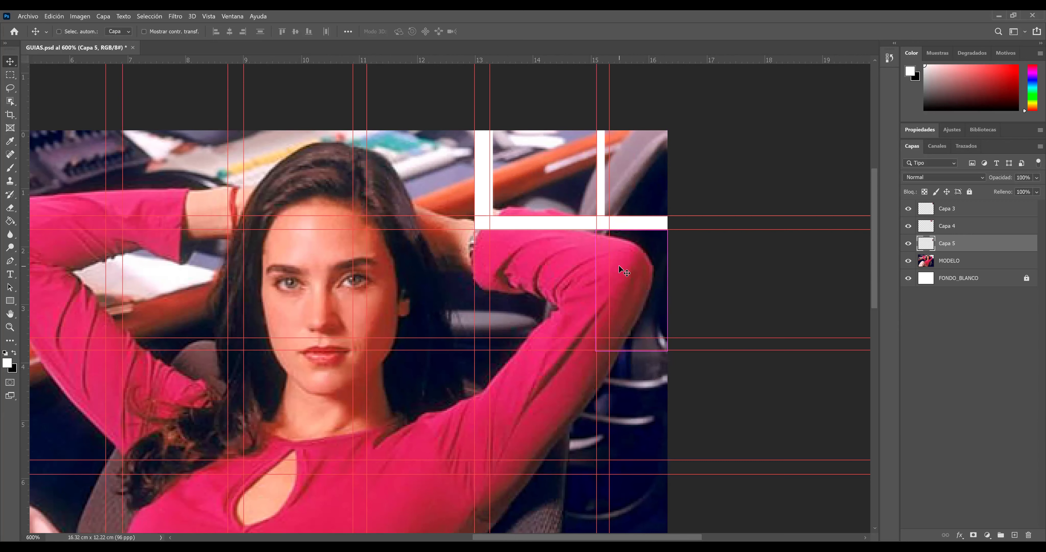
Scale Capa 5 to about 88% inside its cell, leaving white borders.
key("ctrl+t")
left_click_drag(595, 351, 601, 343)
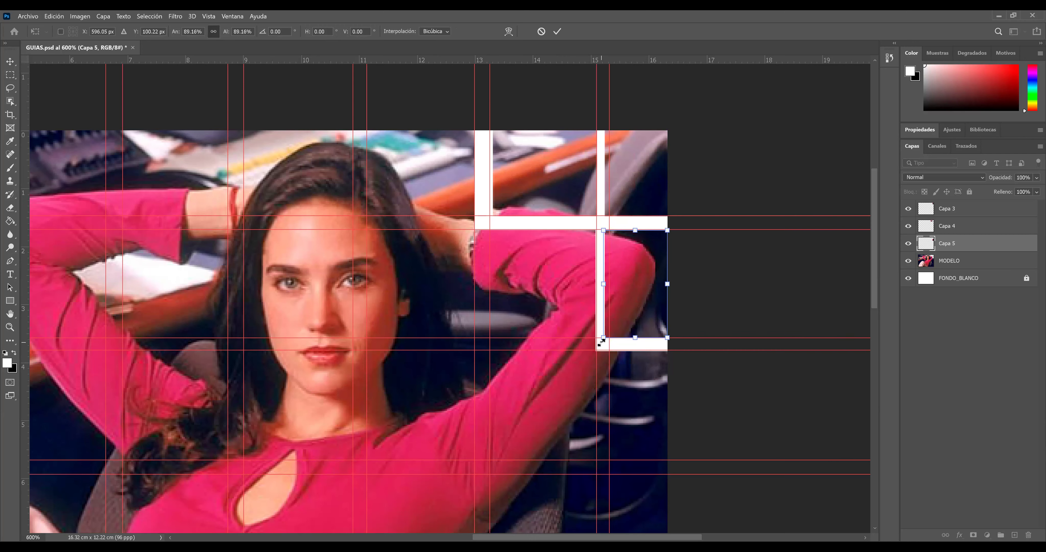
key("Return")
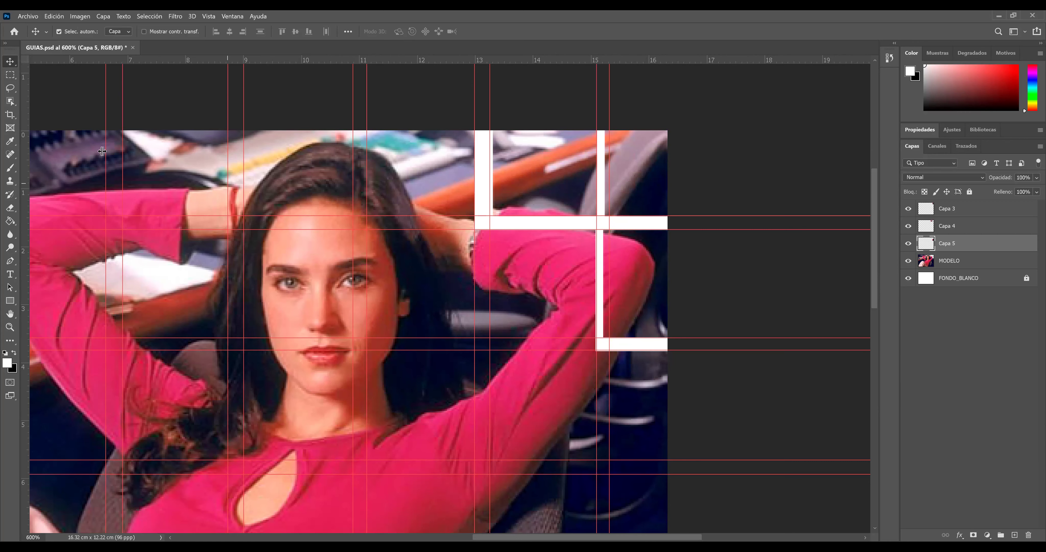
left_click(10, 74)
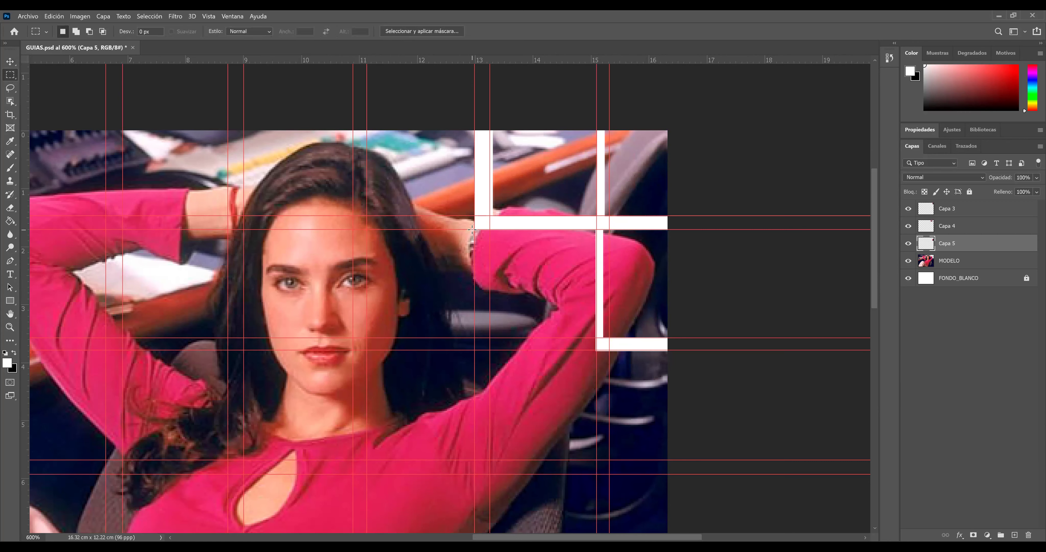
Cut the cell left of Capa 5 from MODELO onto Capa 6 and move it back.
left_click_drag(474, 229, 594, 350)
key("ctrl+x")
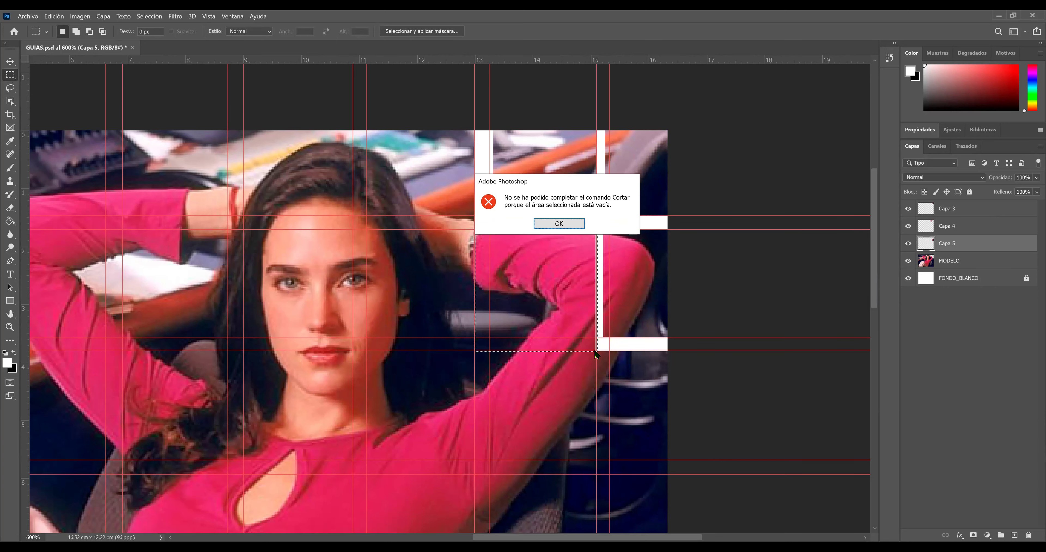
key("Return")
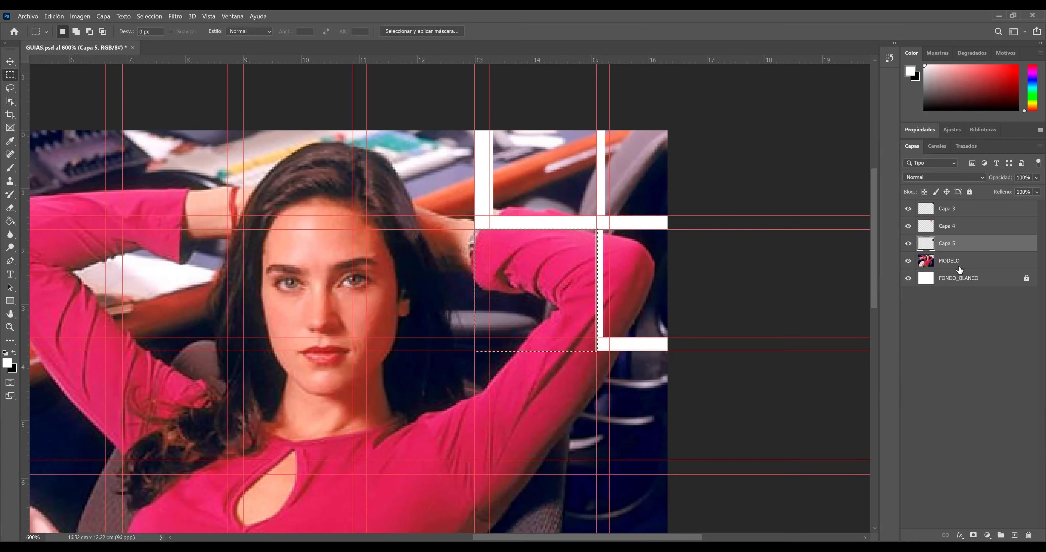
left_click(959, 262)
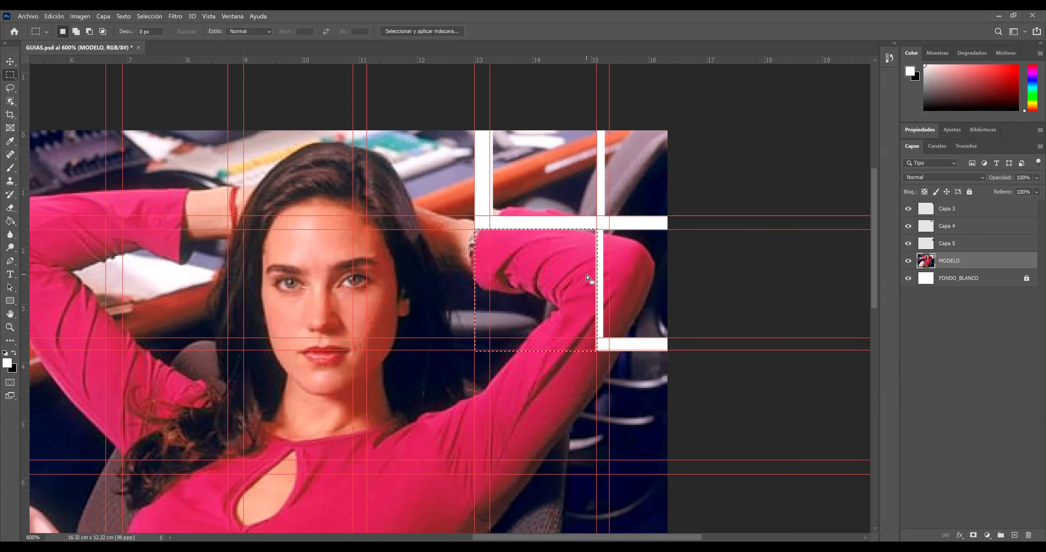
key("ctrl+x")
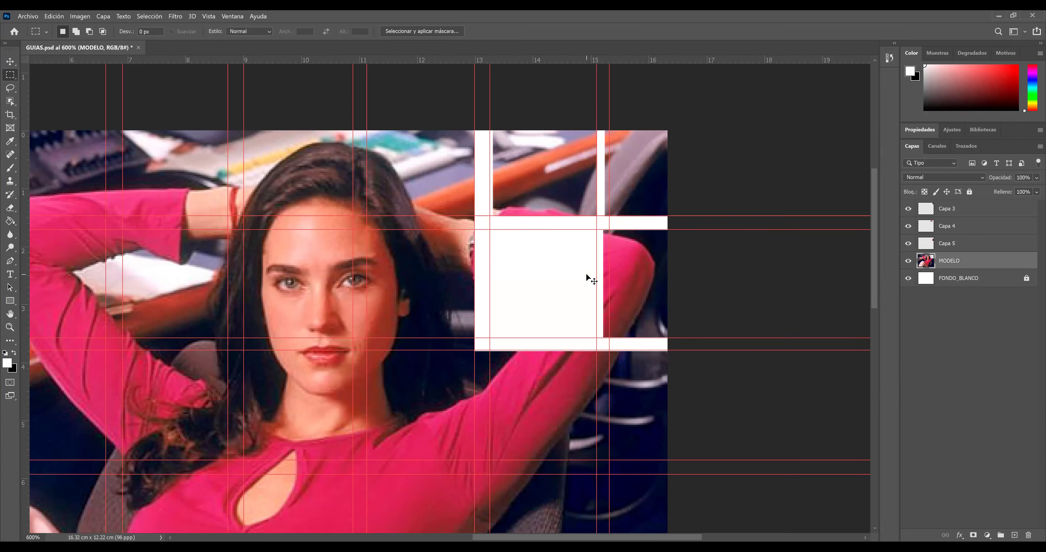
key("ctrl+v")
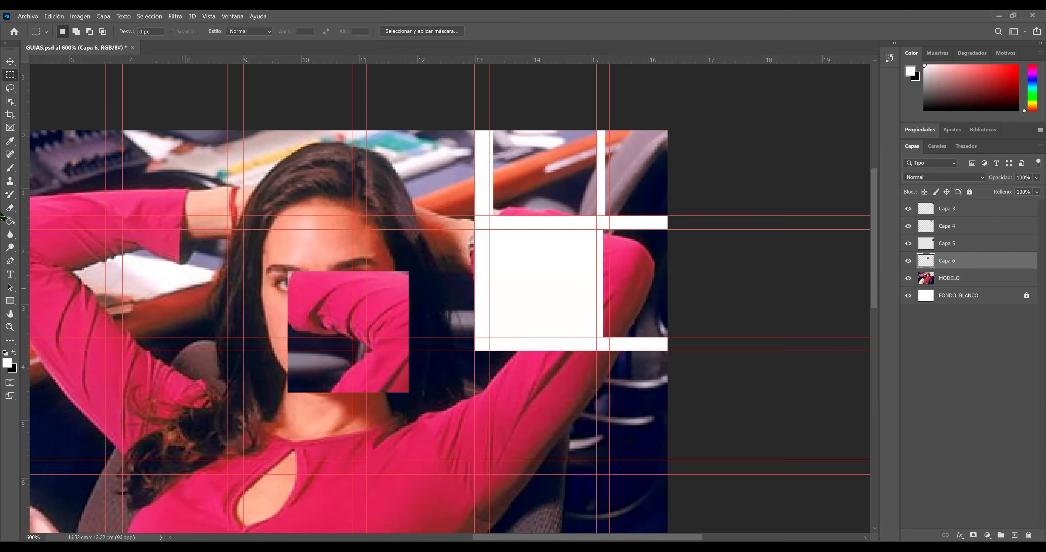
left_click(10, 61)
left_click_drag(327, 307, 513, 271)
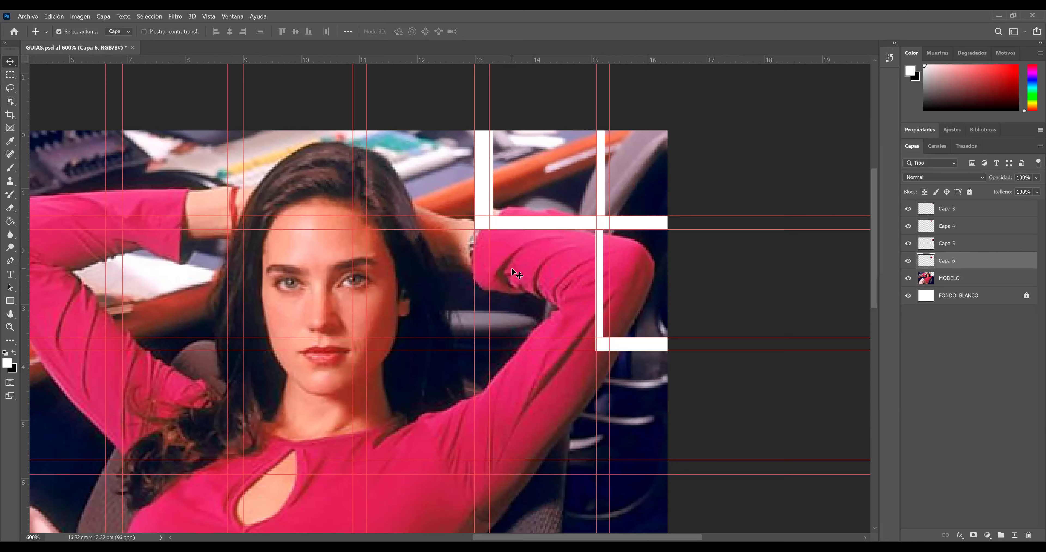
Scale Capa 6 to about 88% inside its cell and deselect all layers.
key("ctrl+t")
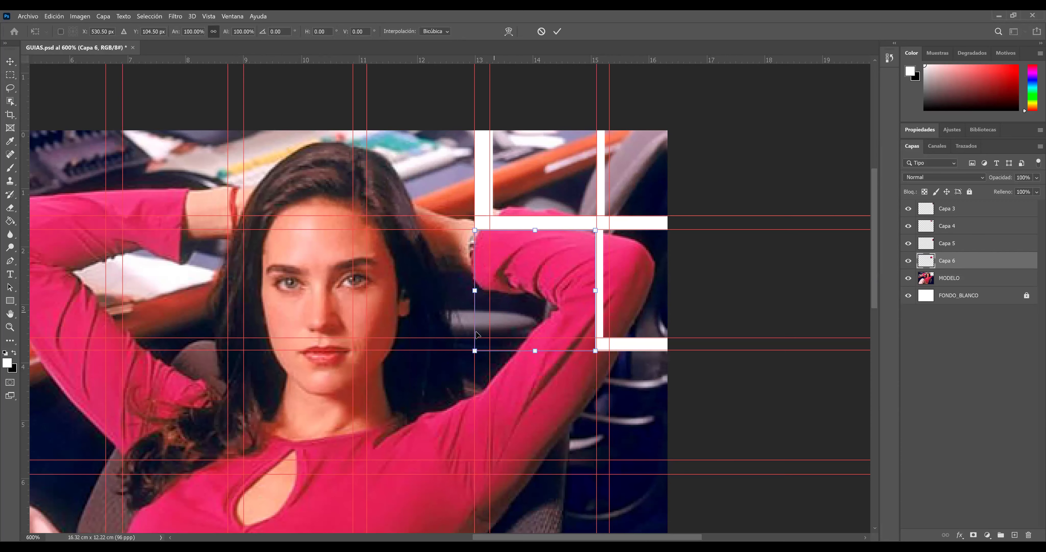
left_click_drag(475, 350, 488, 335)
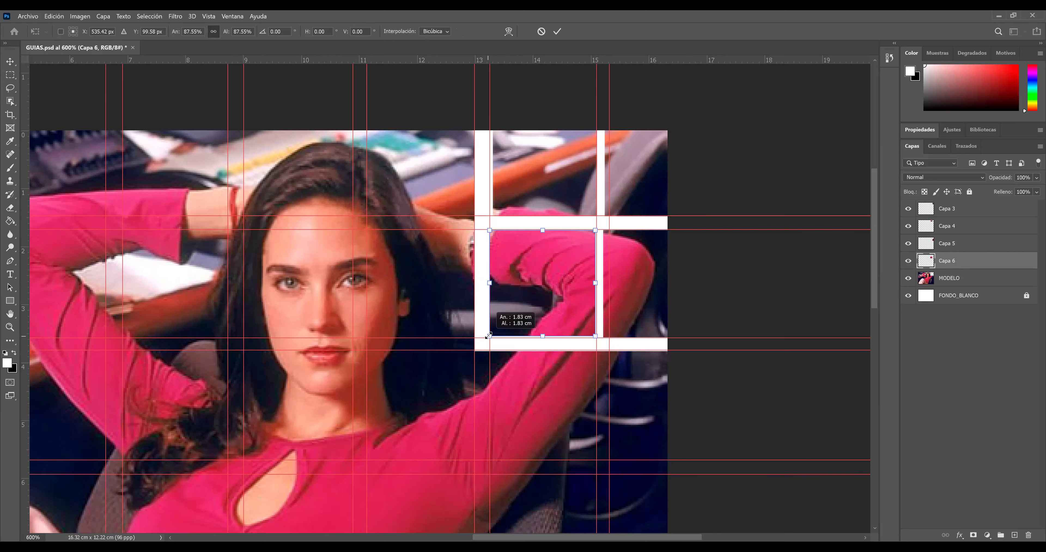
left_click_drag(488, 336, 488, 337)
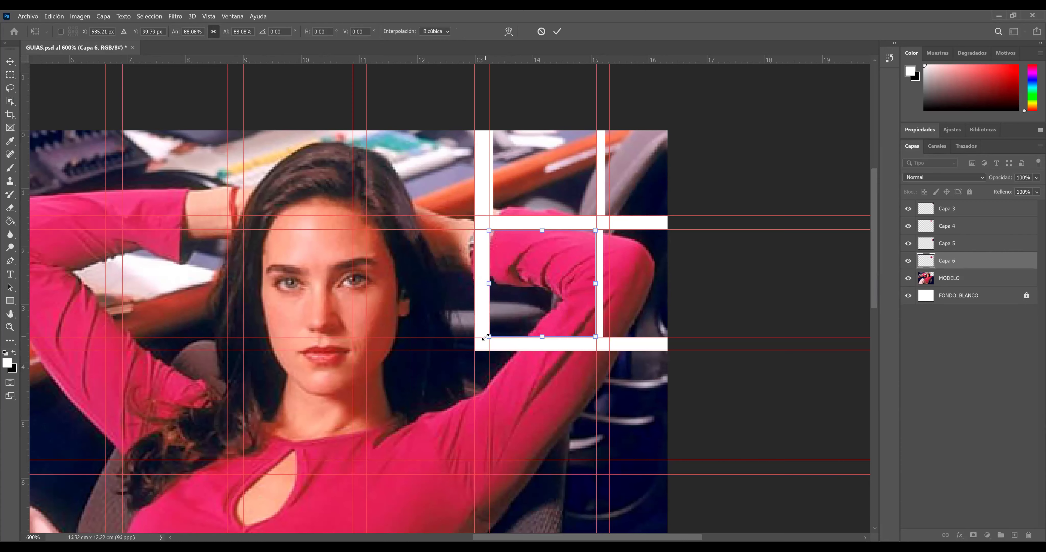
key("Return")
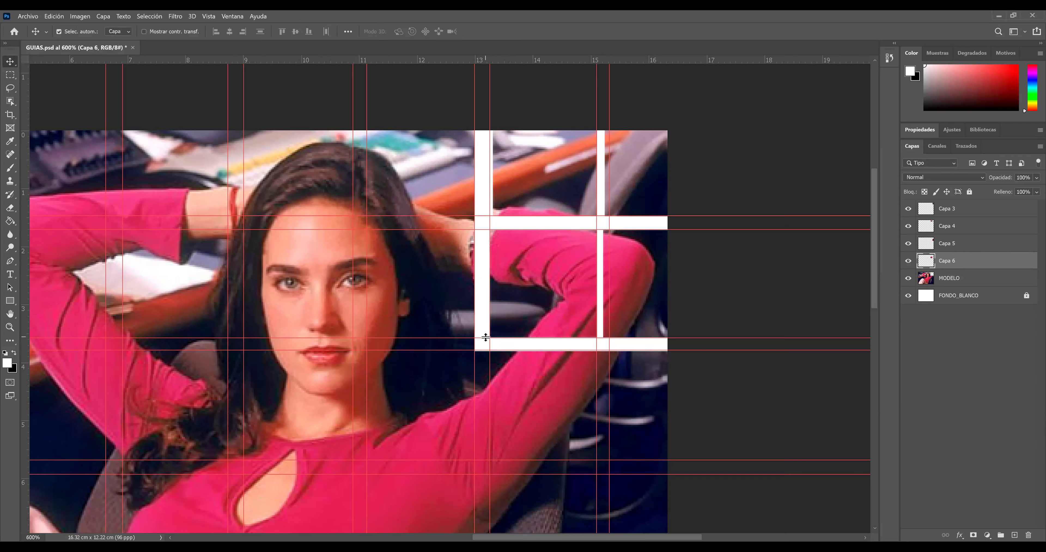
left_click(553, 346)
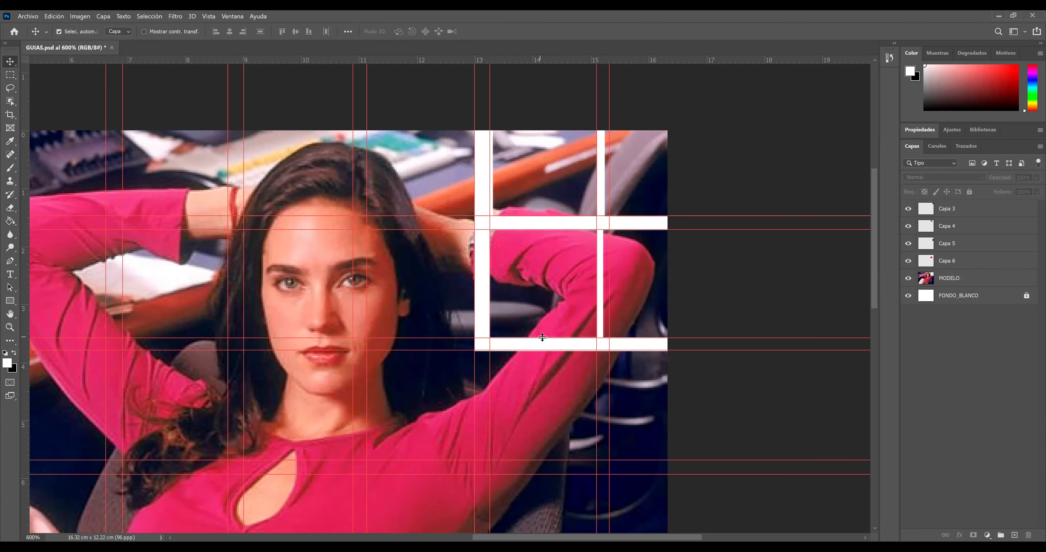
left_click_drag(878, 264, 877, 322)
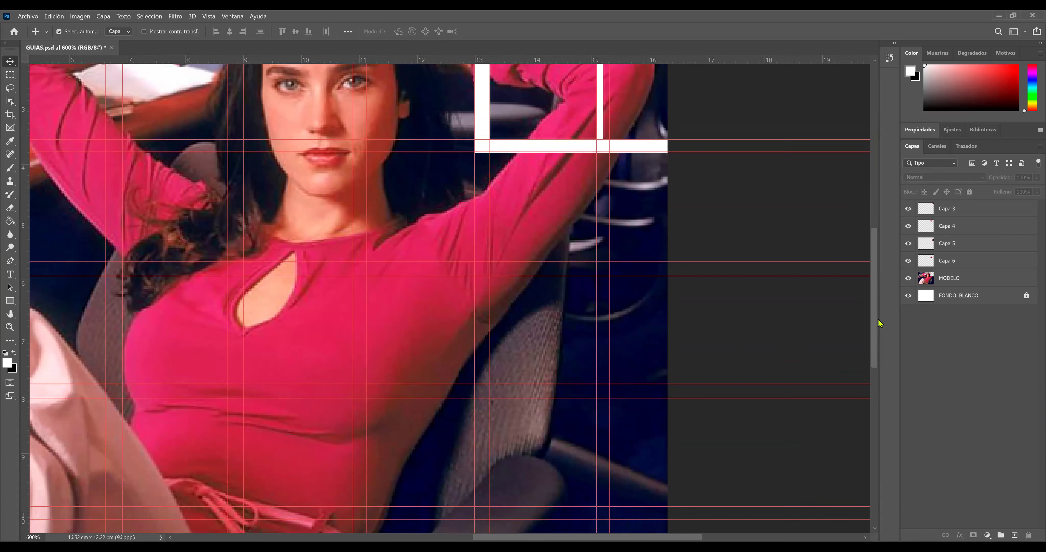
left_click(11, 75)
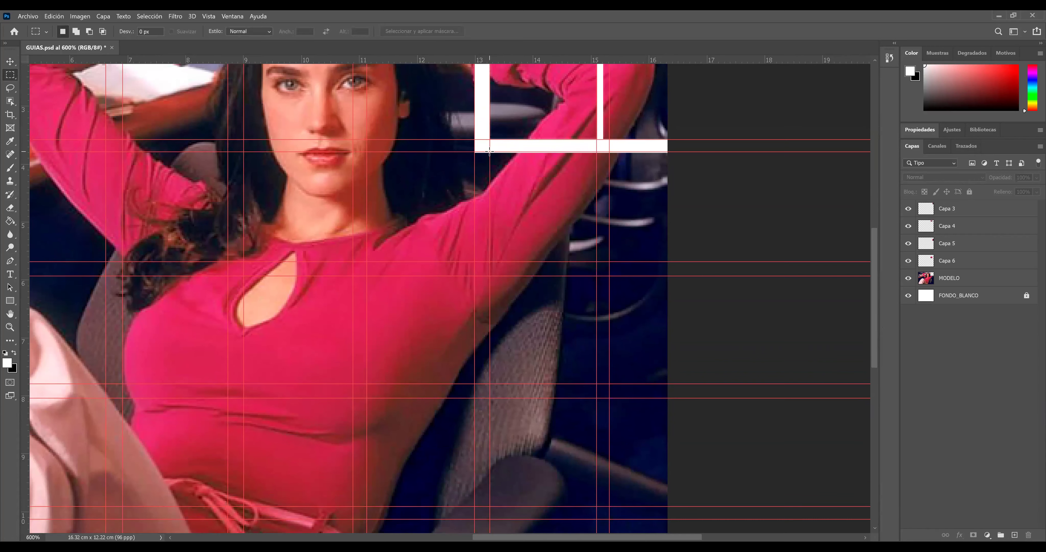
mouse_move(490, 151)
left_mouse_down()
mouse_move(604, 261)
mouse_move(593, 250)
left_mouse_up()
left_click_drag(474, 153, 595, 275)
key("ctrl+v")
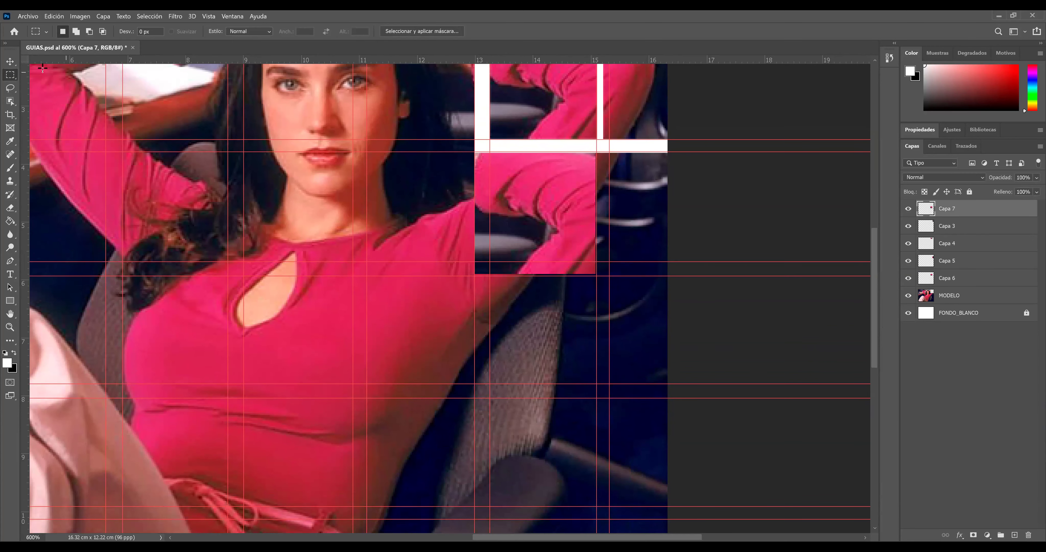
left_click(10, 61)
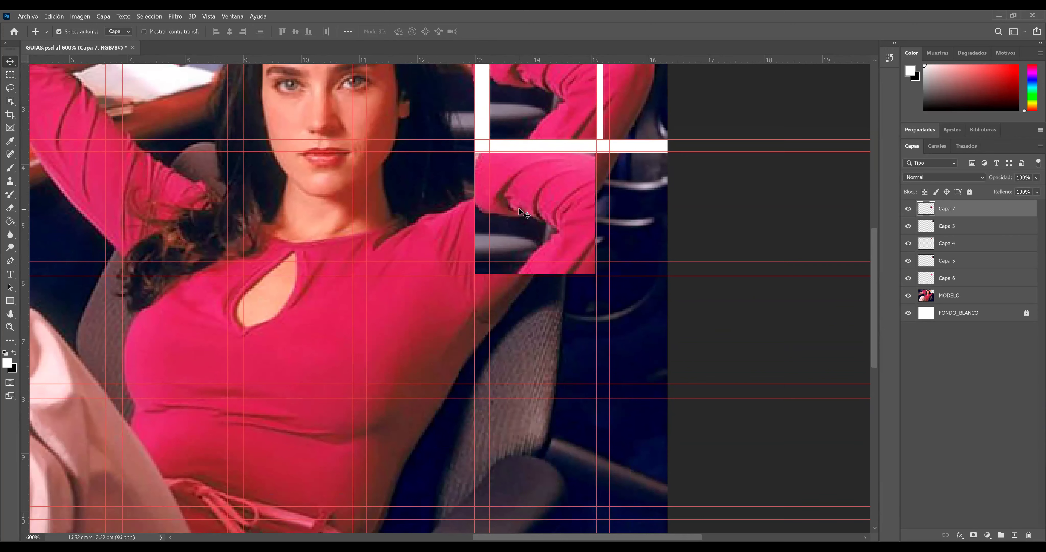
left_click_drag(521, 211, 538, 250)
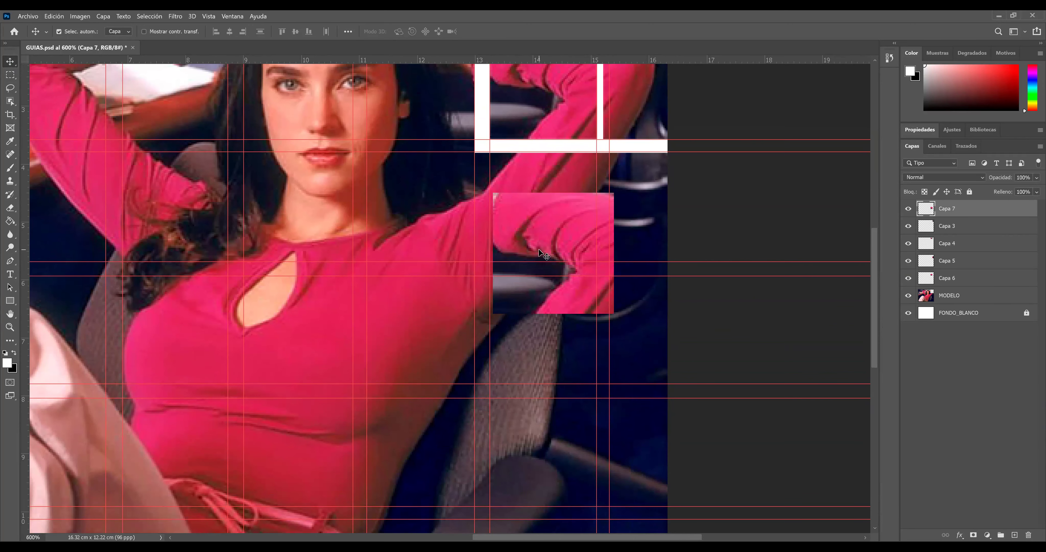
key("Delete")
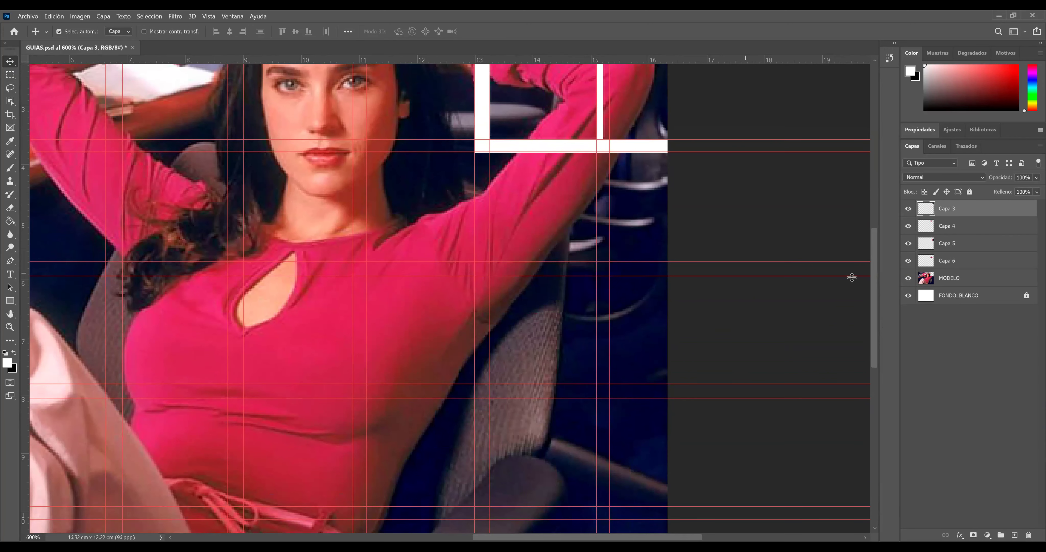
left_click(945, 284)
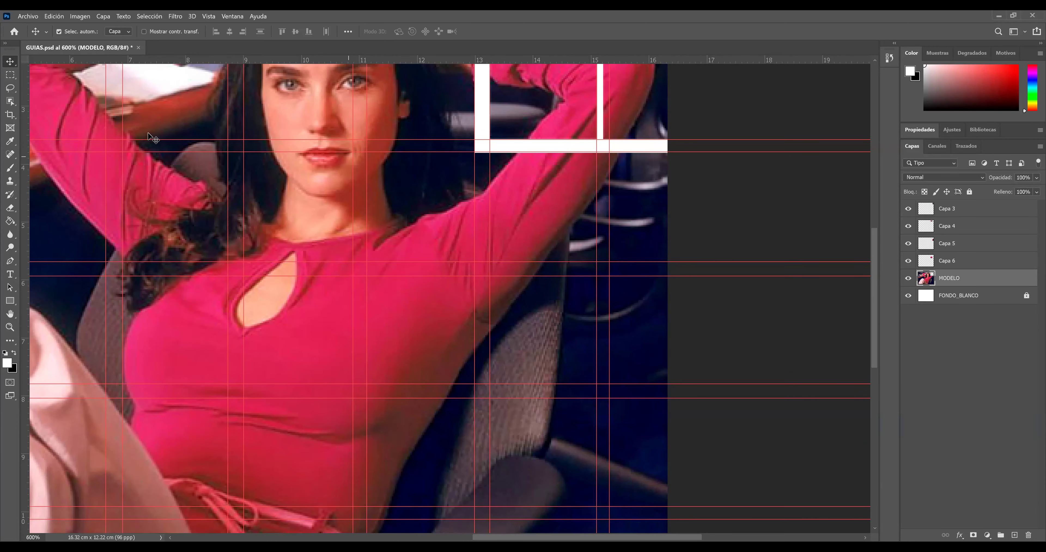
Cut the cell below the top-right cells onto Capa 7 and place it back in its cell.
left_click(10, 75)
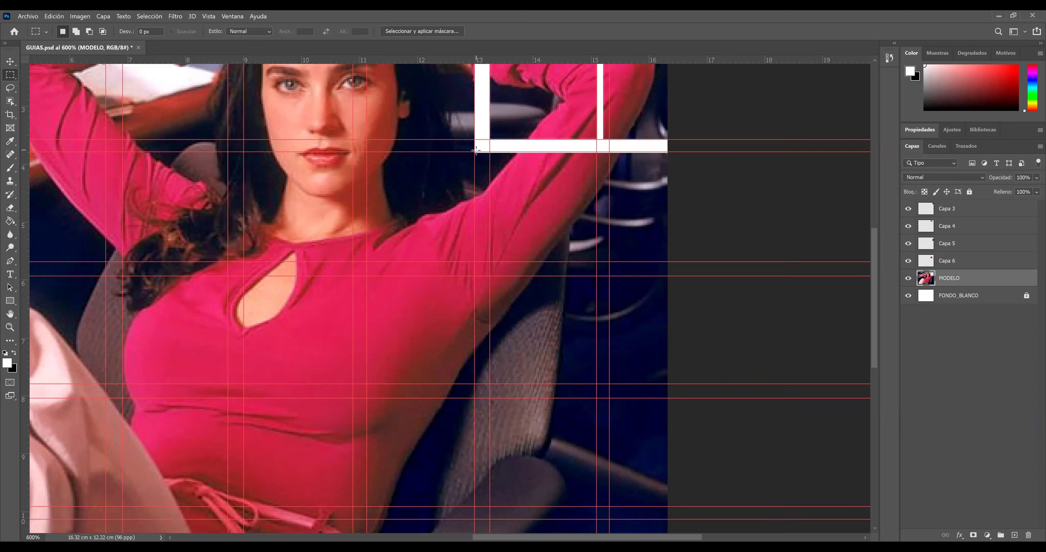
mouse_move(474, 151)
left_mouse_down()
mouse_move(597, 260)
mouse_move(596, 276)
left_mouse_up()
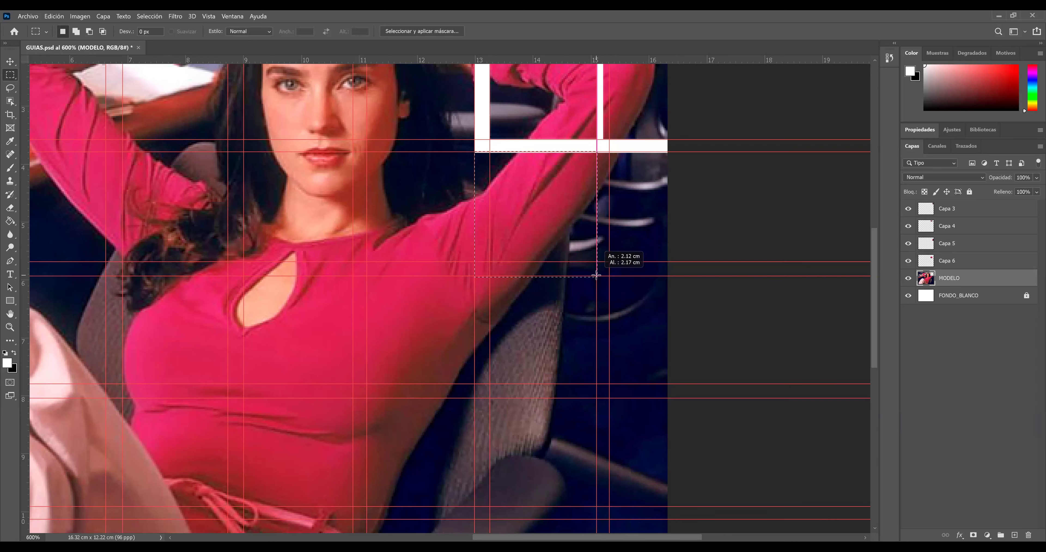
left_click_drag(596, 275, 596, 276)
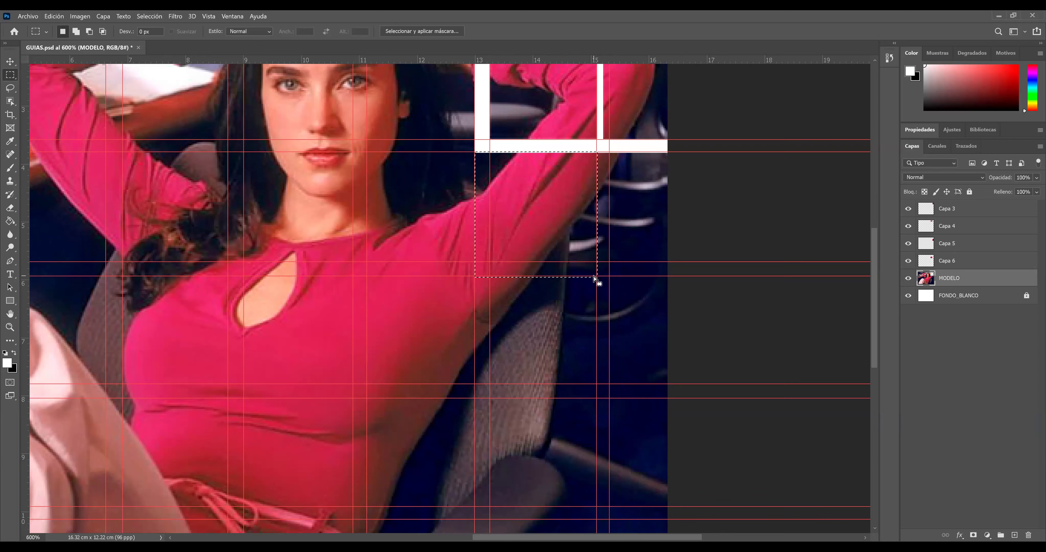
key("ctrl+x")
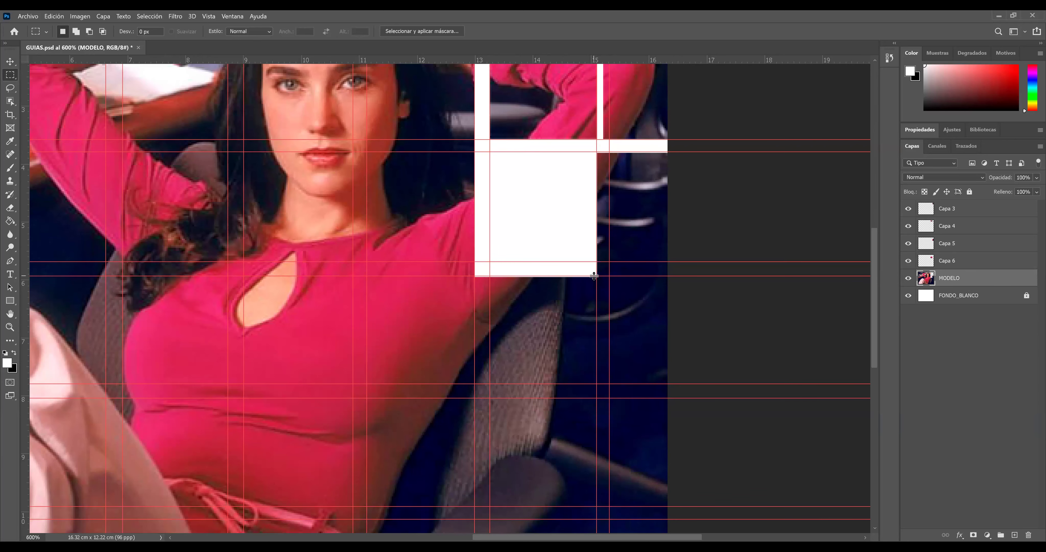
key("ctrl+v")
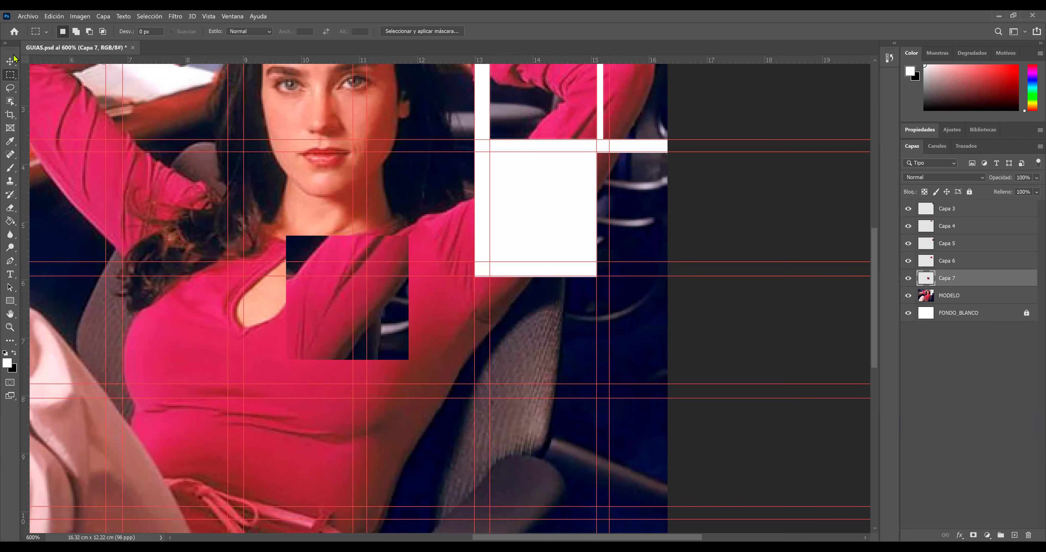
left_click(11, 62)
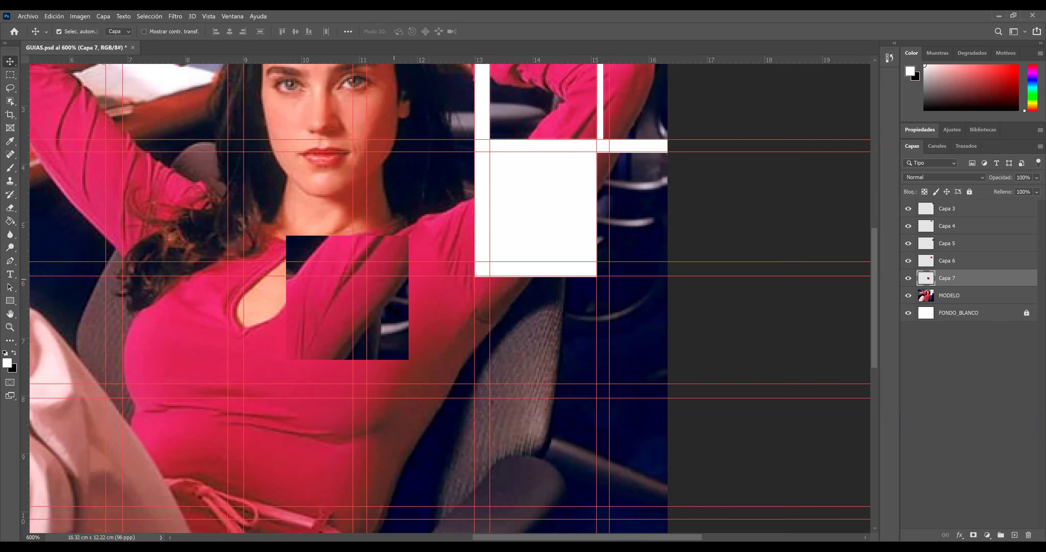
left_click_drag(395, 313, 574, 228)
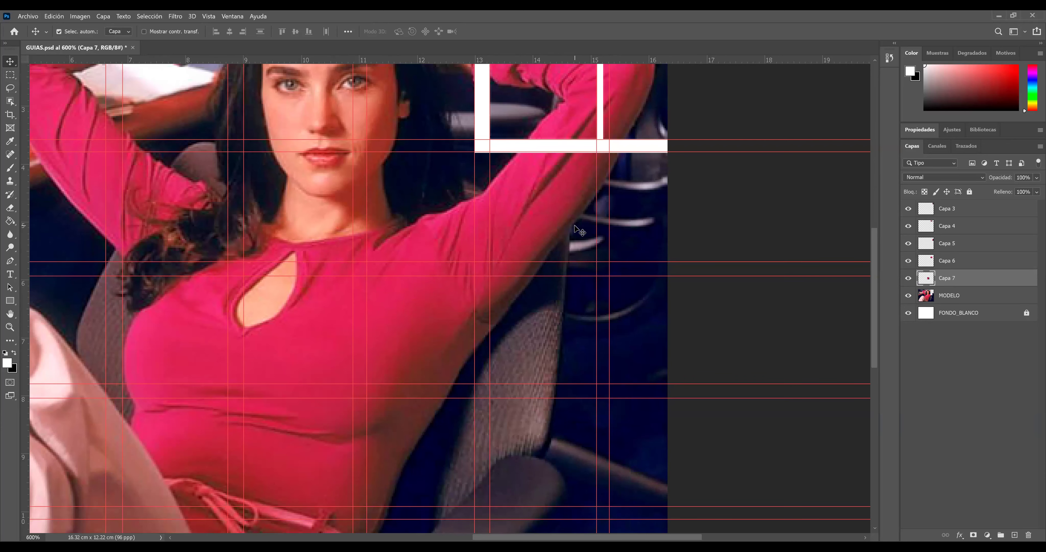
key("Up")
Scale Capa 7 to about 88% from its corner and nudge it down slightly.
key("ctrl+t")
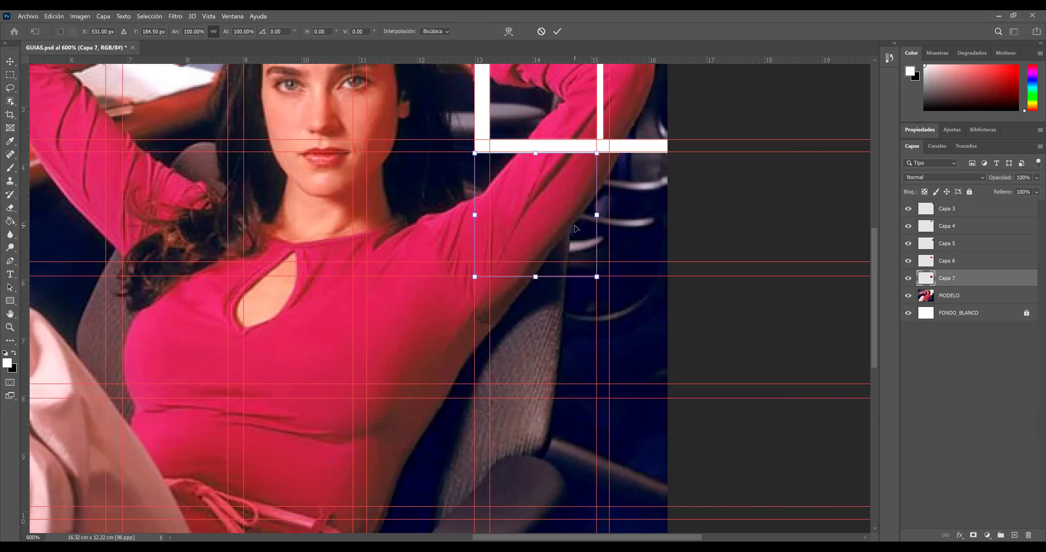
left_click_drag(474, 277, 488, 263)
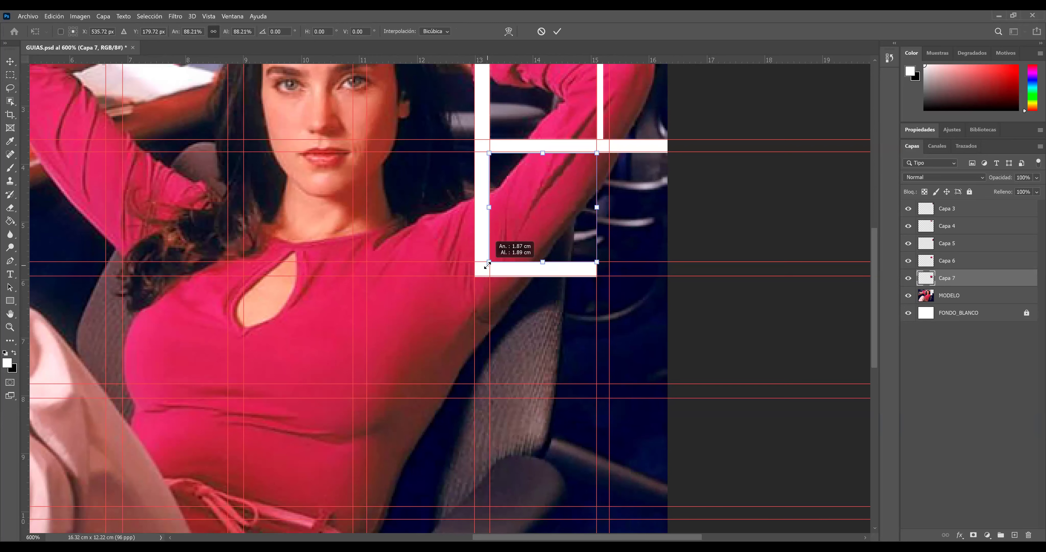
left_click_drag(487, 265, 488, 263)
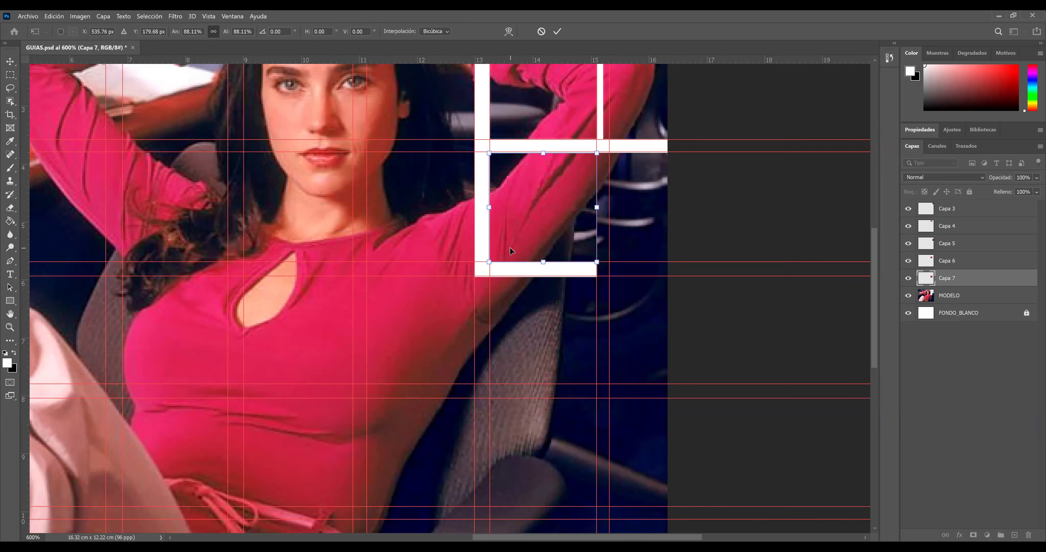
key("Return")
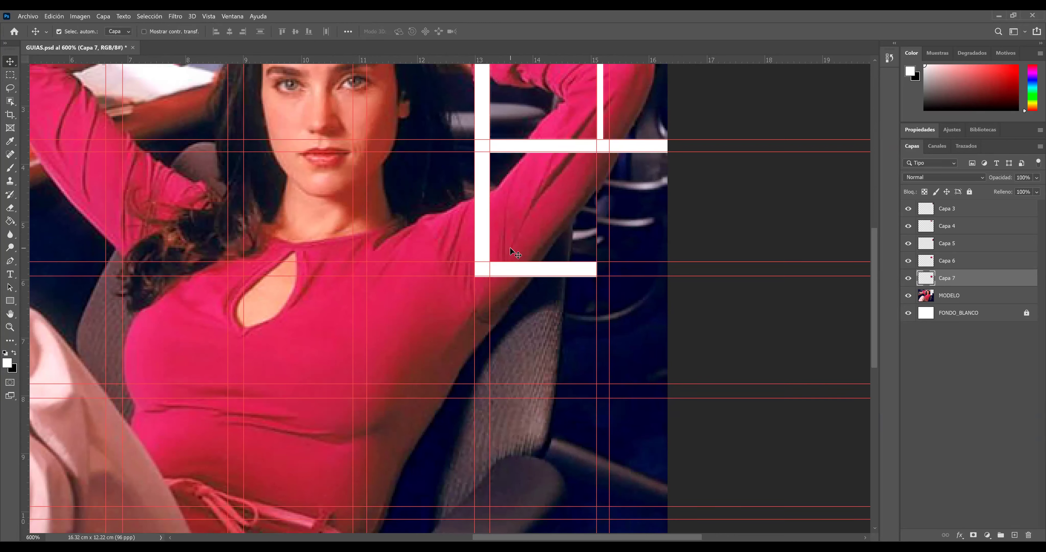
key("Down")
Cut the cell right of Capa 7 from MODELO onto Capa 8 and move it into place.
left_click(10, 74)
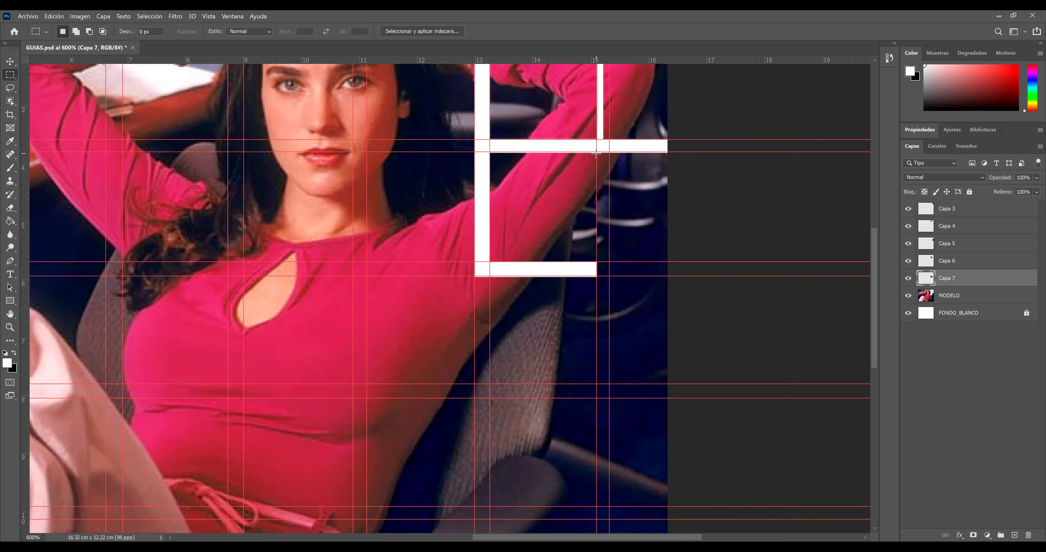
left_click(953, 299)
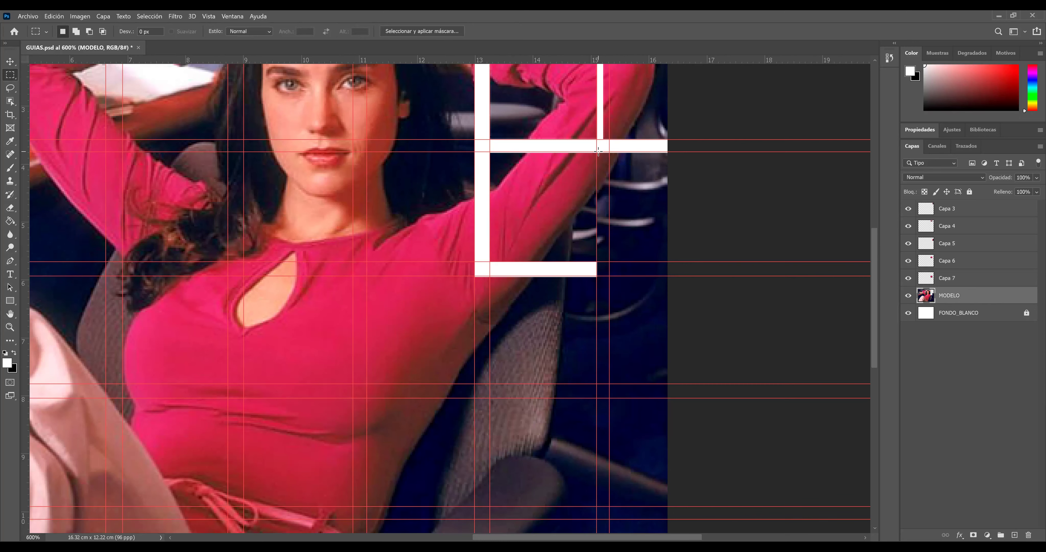
left_click_drag(596, 152, 668, 260)
key("Delete")
key("ctrl+d")
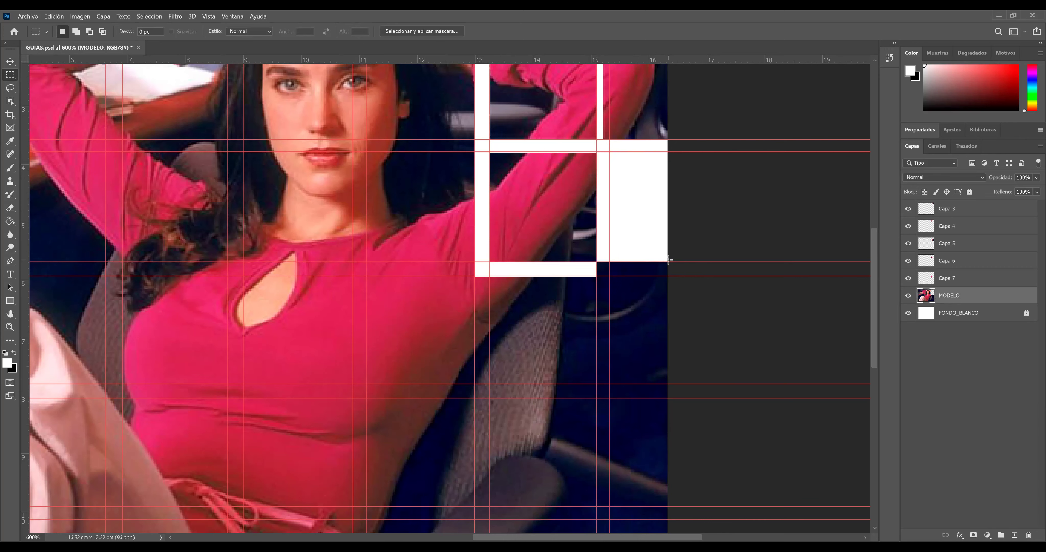
key("ctrl+v")
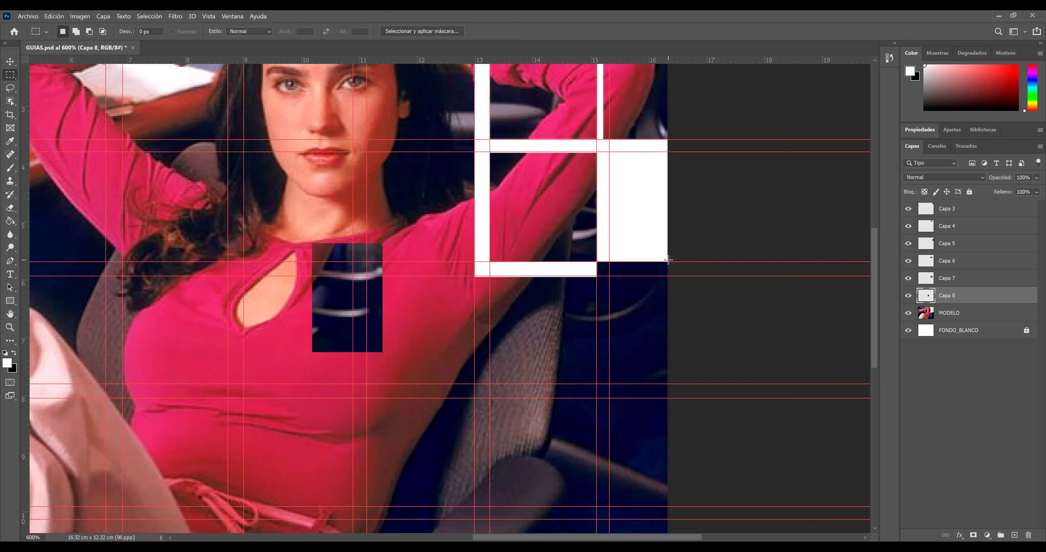
left_click(11, 61)
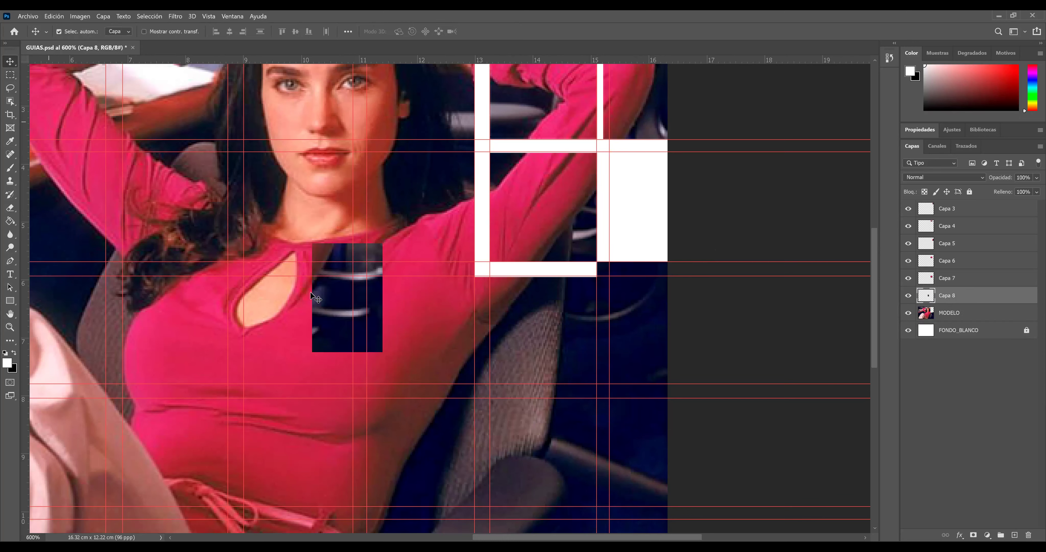
mouse_move(326, 304)
left_mouse_down()
mouse_move(617, 206)
mouse_move(613, 215)
left_mouse_up()
key("Down")
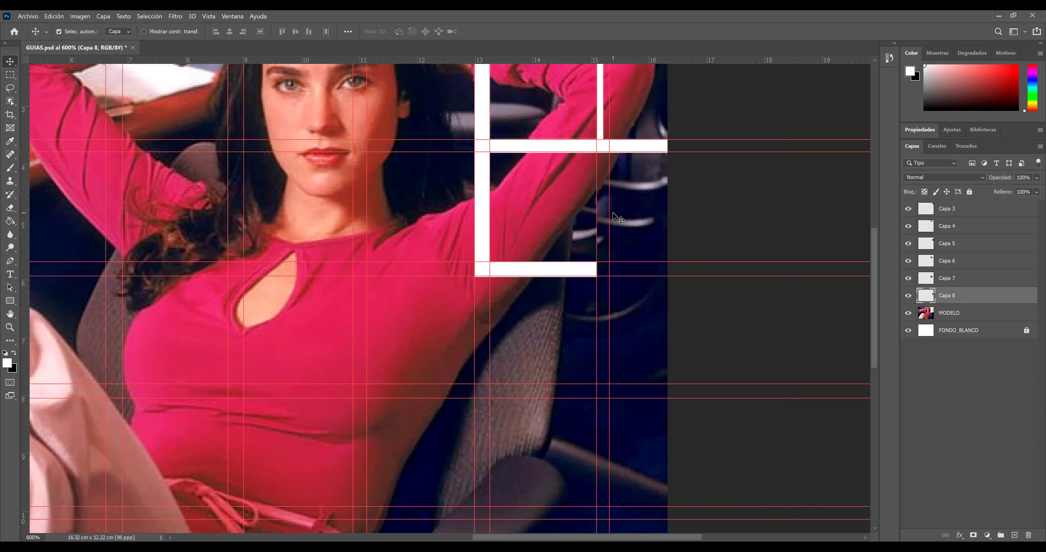
key("ctrl")
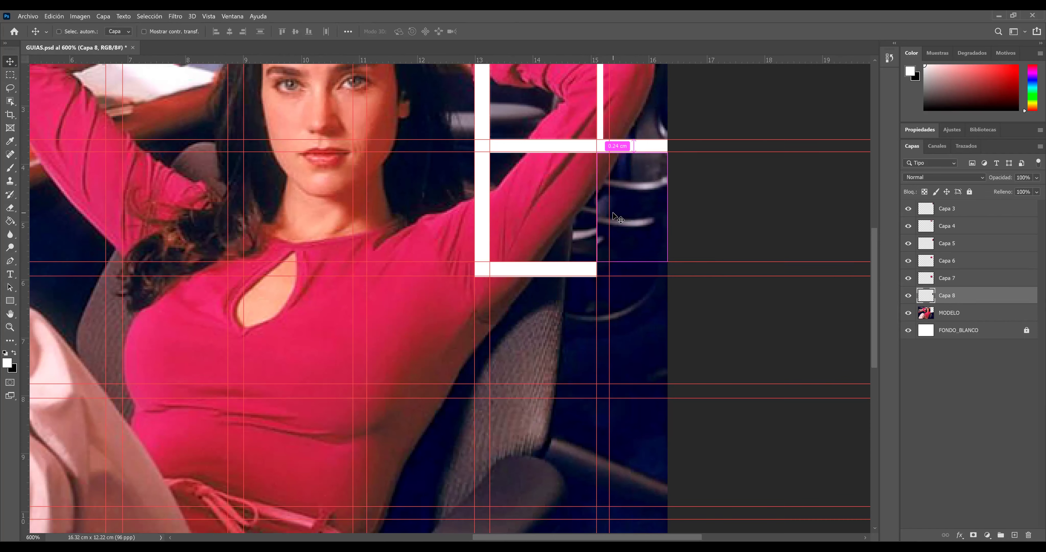
Adjust Capa 8's size against the guides, ending at 100% scale.
key("ctrl+t")
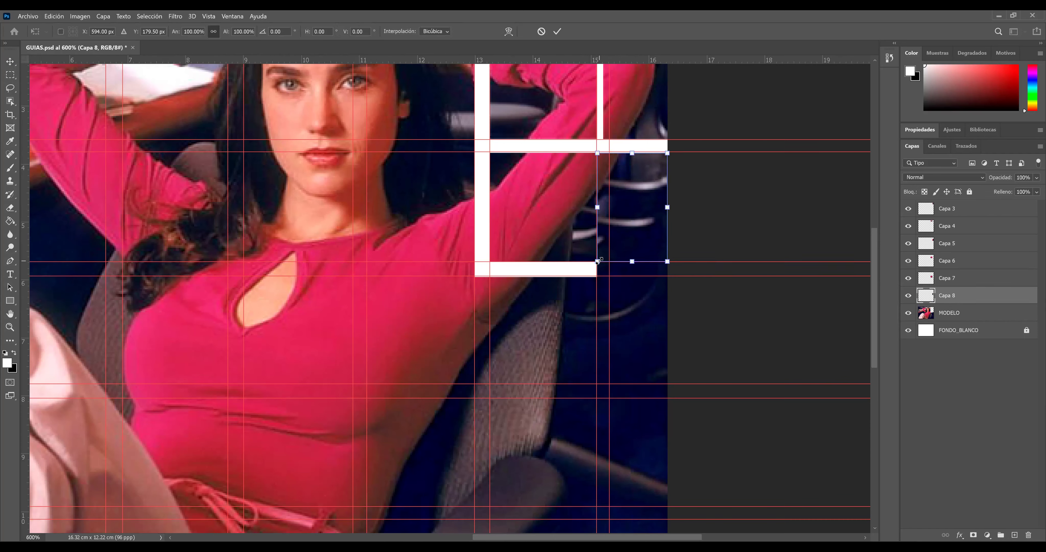
left_click_drag(601, 259, 623, 250)
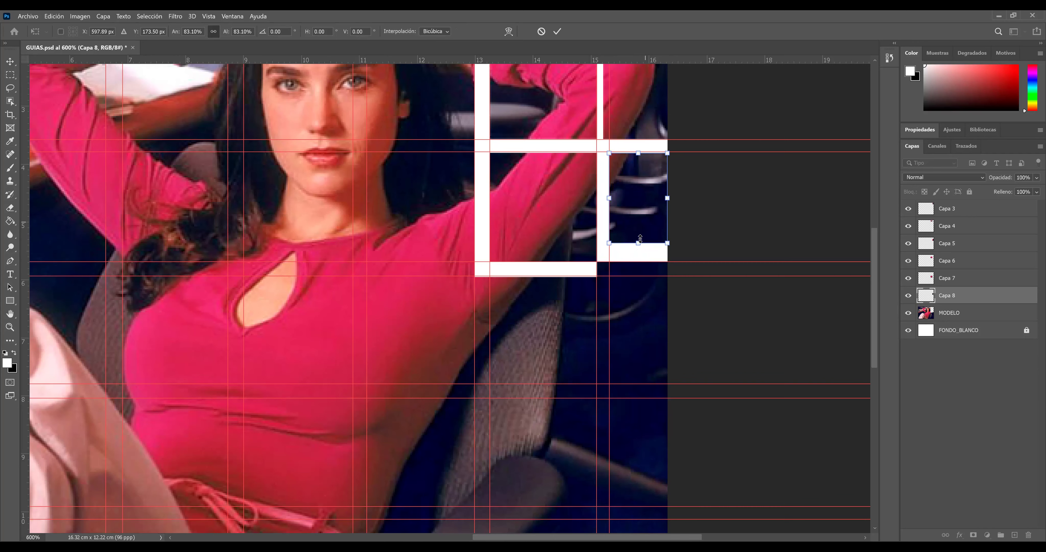
left_click_drag(639, 249, 639, 258)
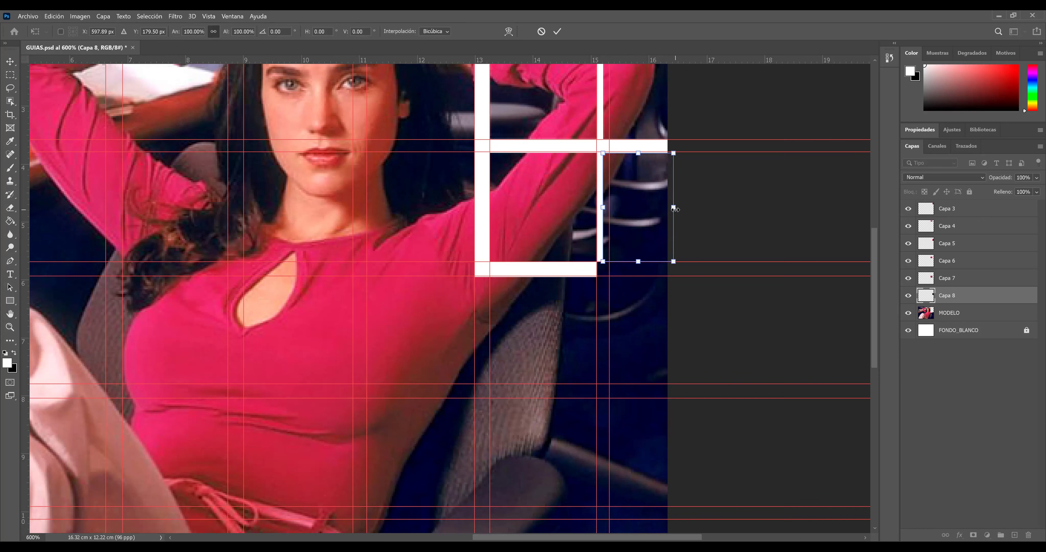
key("Return")
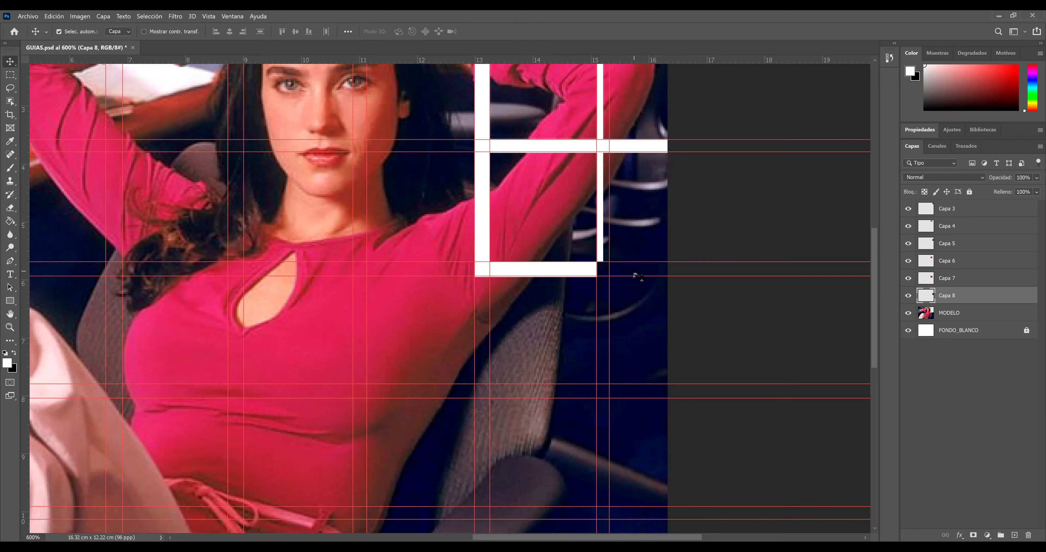
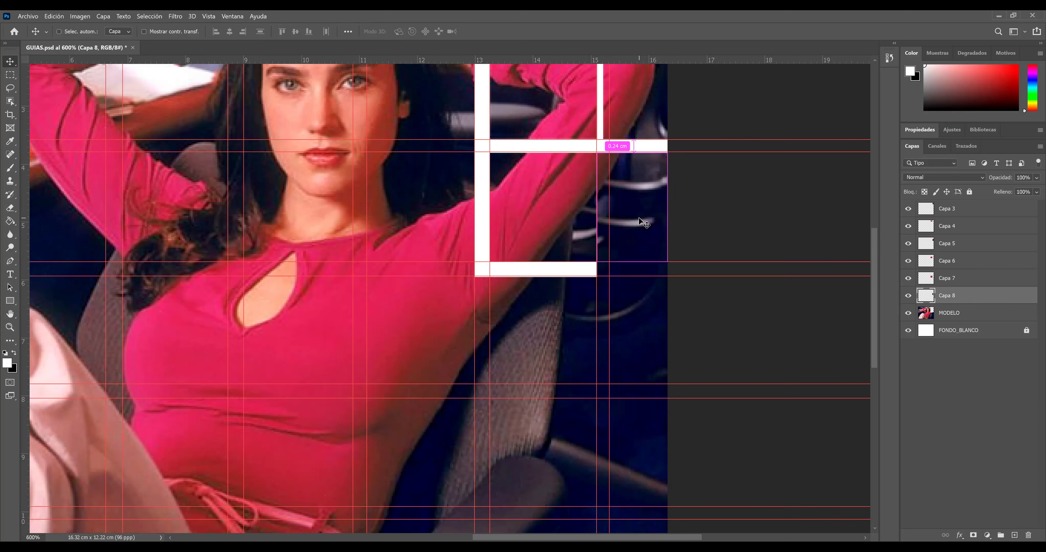
Undo the misplaced paste and cut, restoring the original photo block.
key("ctrl+z")
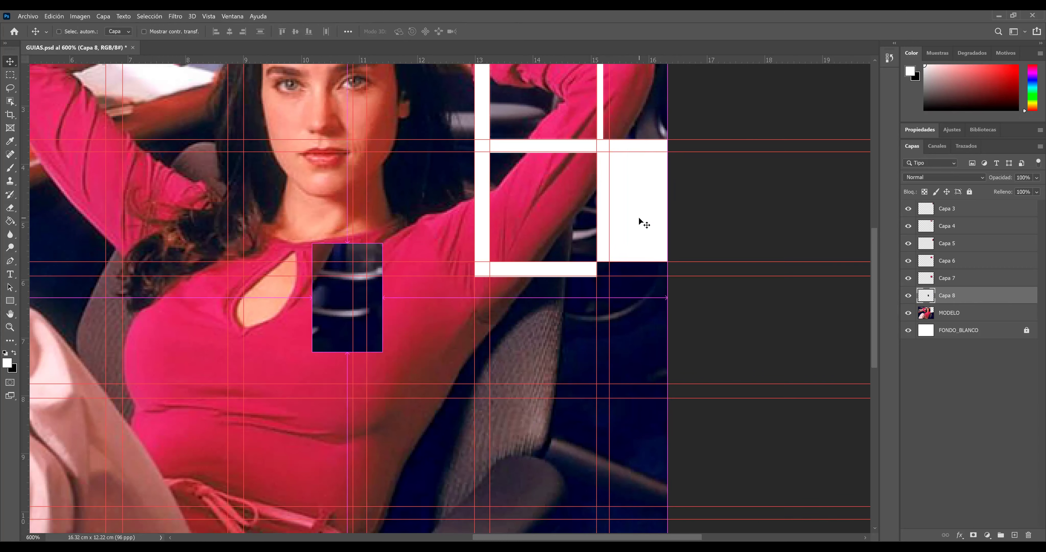
key("Delete")
key("ctrl+z")
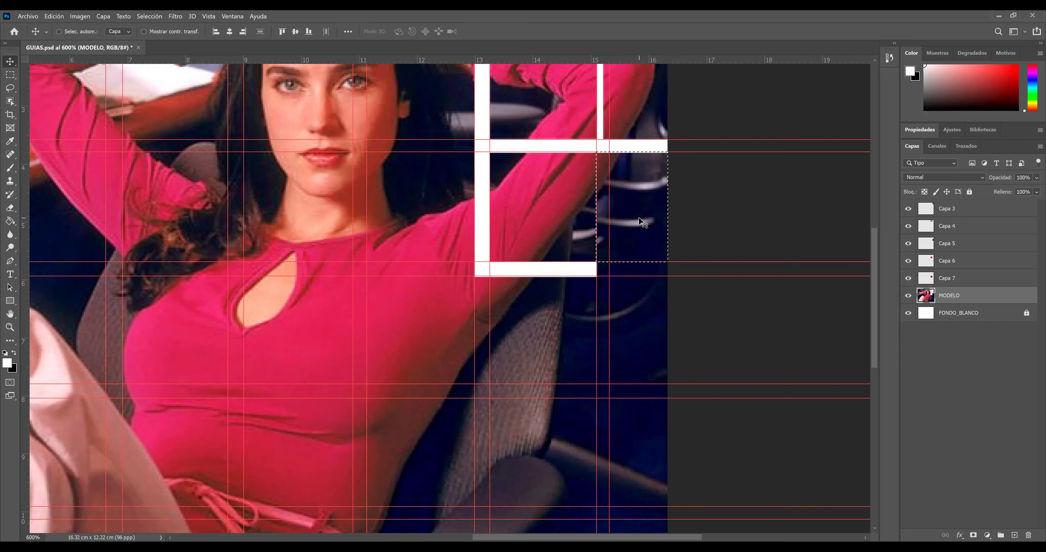
key("ctrl+d")
Cut the block between the right-hand guides onto a new layer and move it back into its cell.
left_click(10, 75)
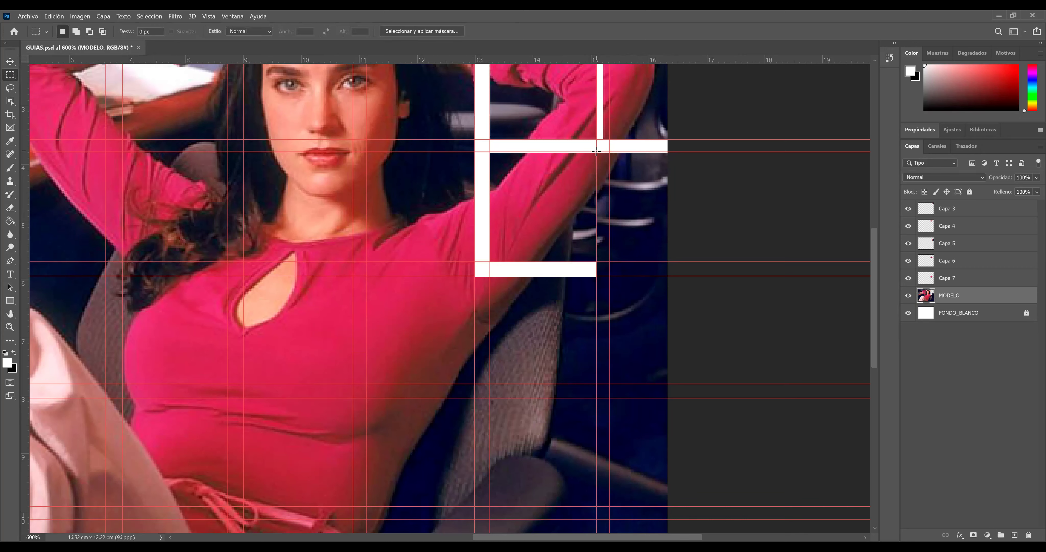
left_click_drag(596, 152, 667, 276)
key("Delete")
key("ctrl+d")
key("ctrl+v")
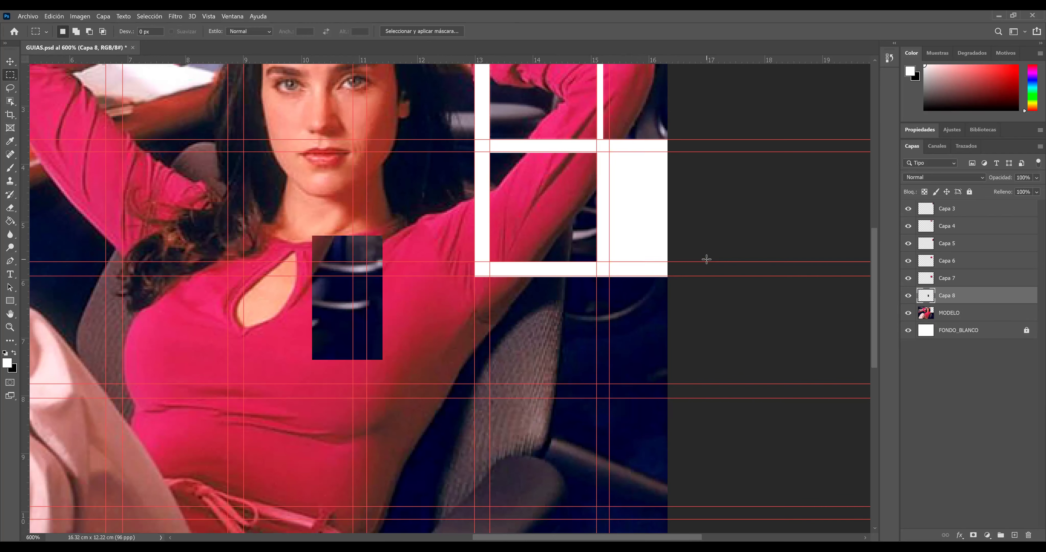
key("v")
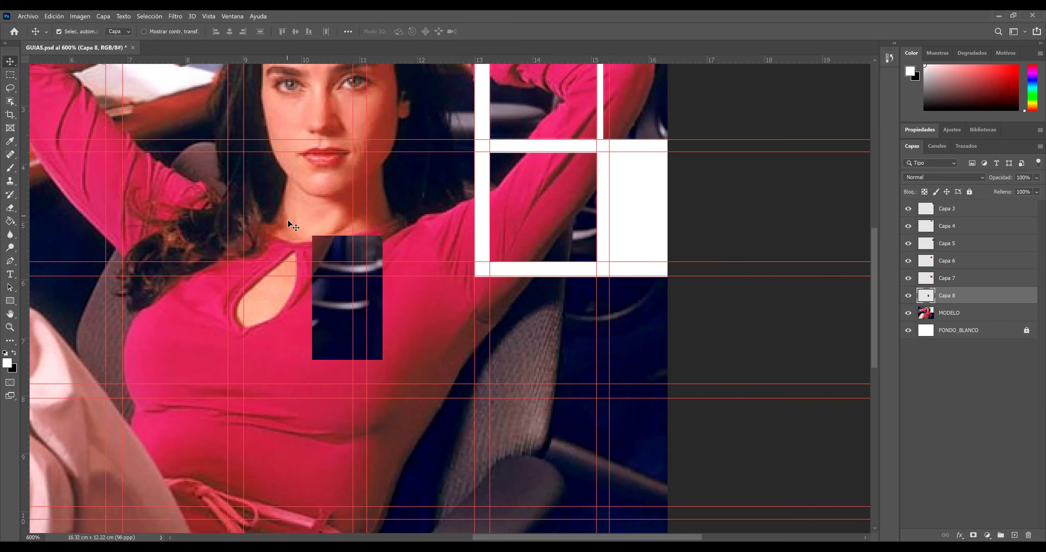
mouse_move(327, 249)
left_mouse_down()
mouse_move(471, 233)
mouse_move(612, 167)
left_mouse_up()
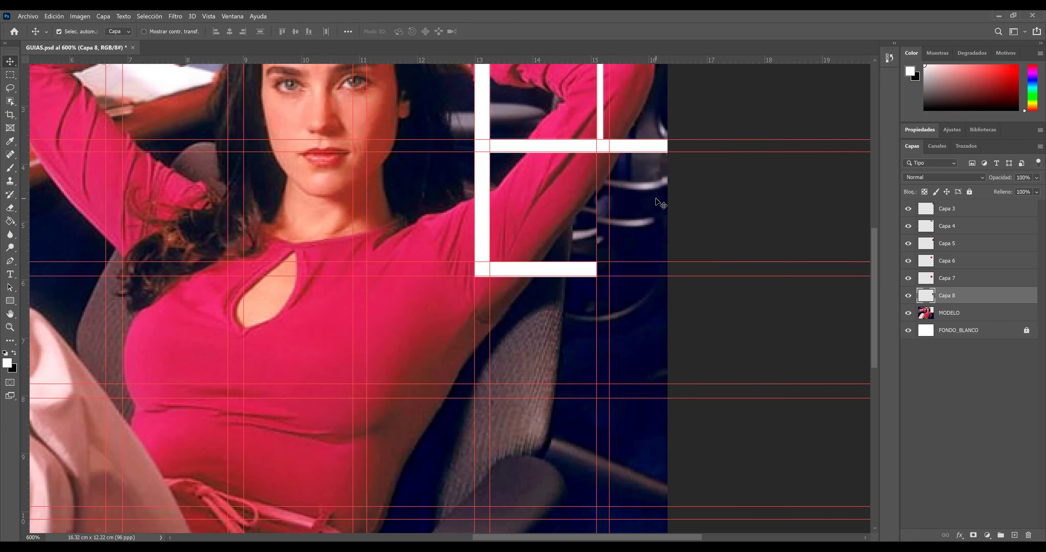
Scale the pasted block to about 87% so it fits within the guides.
key("ctrl+t")
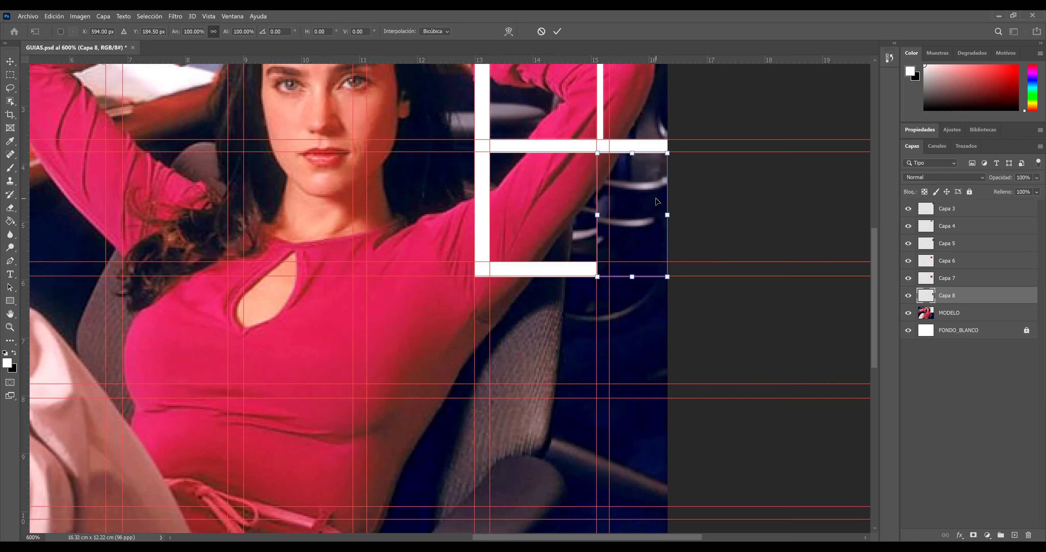
left_click_drag(600, 275, 611, 266)
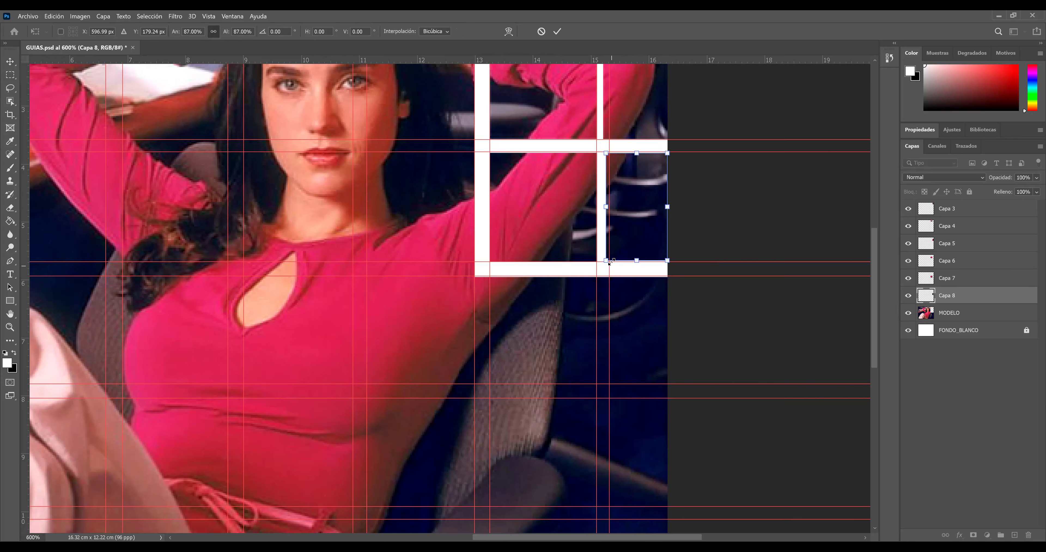
left_click_drag(606, 262, 606, 262)
key("Return")
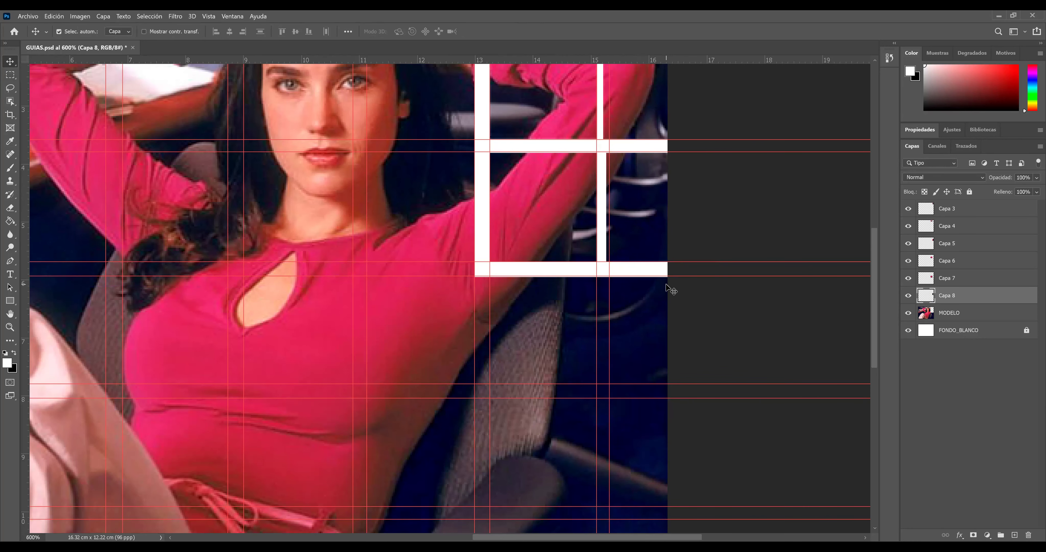
Scroll down and marquee-select the photo block in the lower right cell.
scroll(669, 289, "down", 2)
scroll(667, 291, "down", 1)
scroll(669, 292, "down", 1)
scroll(669, 293, "down", 1)
scroll(669, 292, "down", 1)
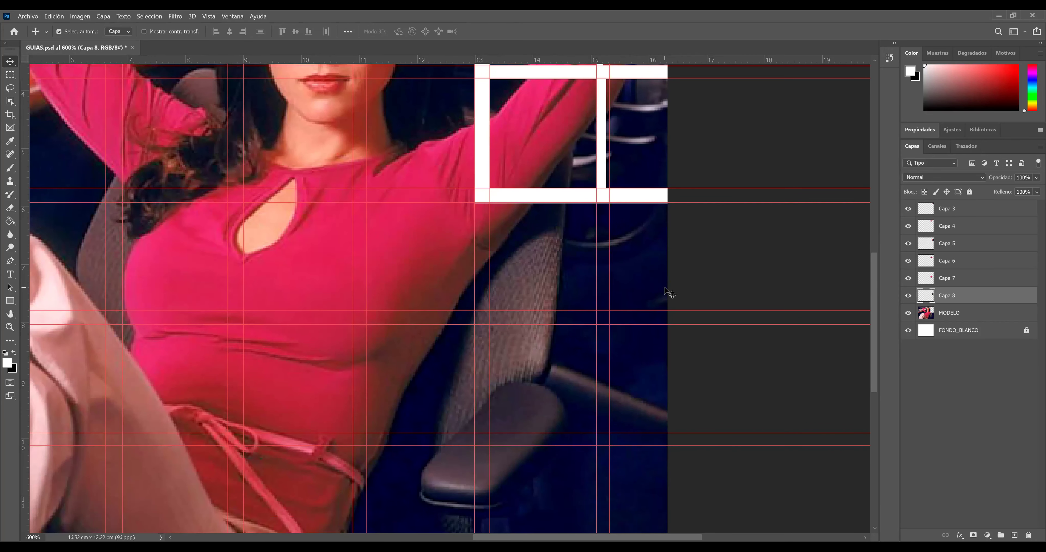
scroll(669, 293, "down", 2)
scroll(667, 292, "down", 1)
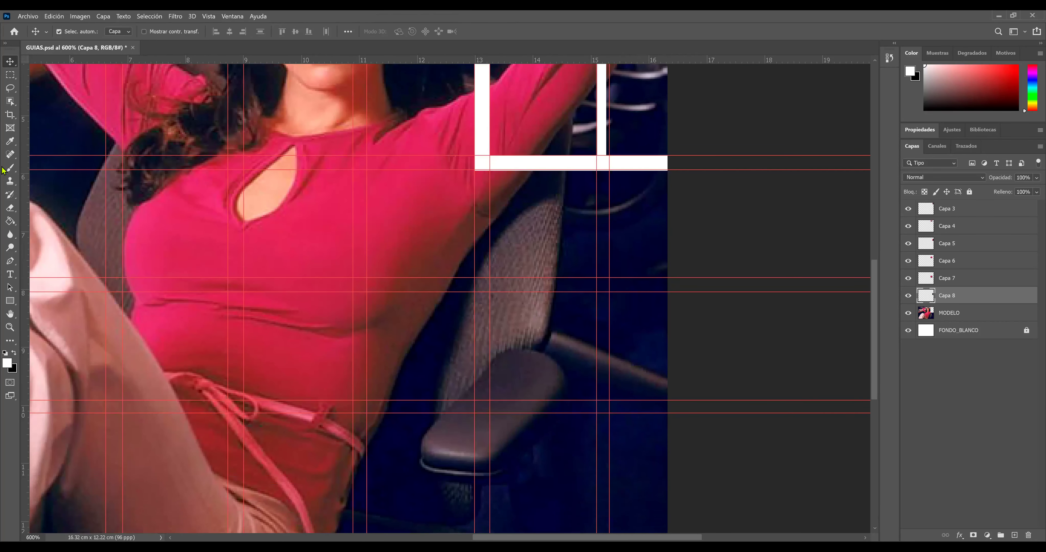
left_click(10, 74)
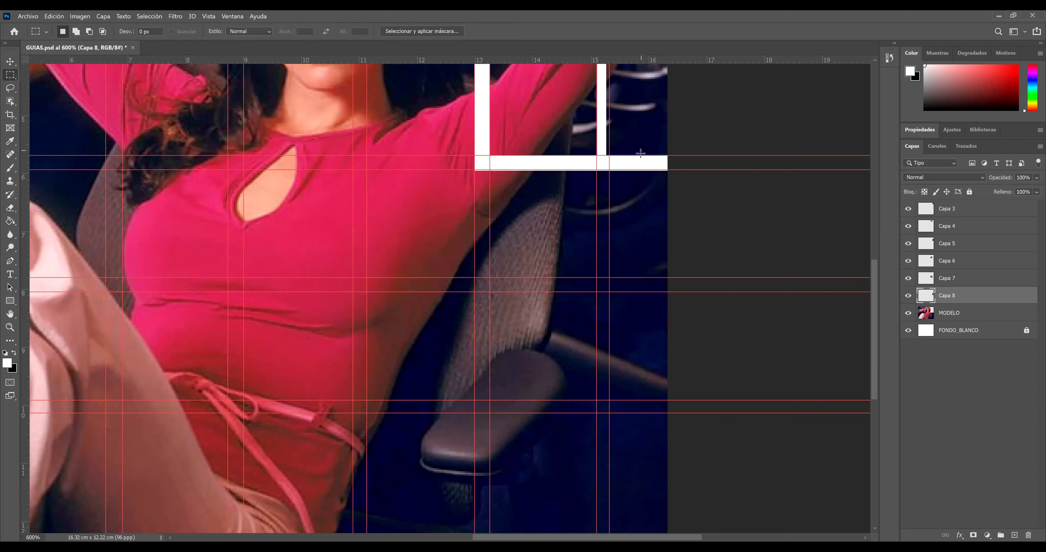
left_click_drag(596, 169, 665, 289)
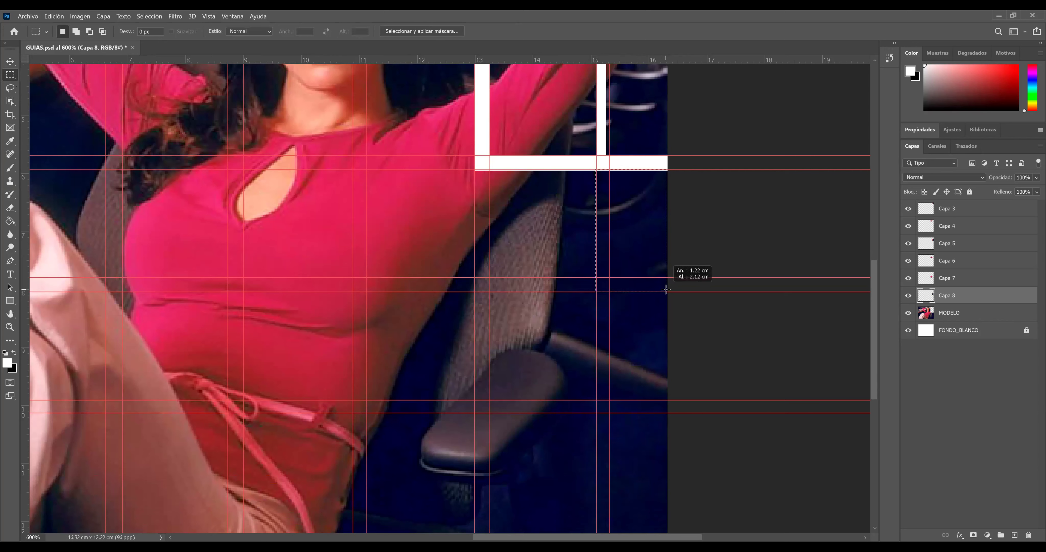
left_click_drag(665, 289, 727, 258)
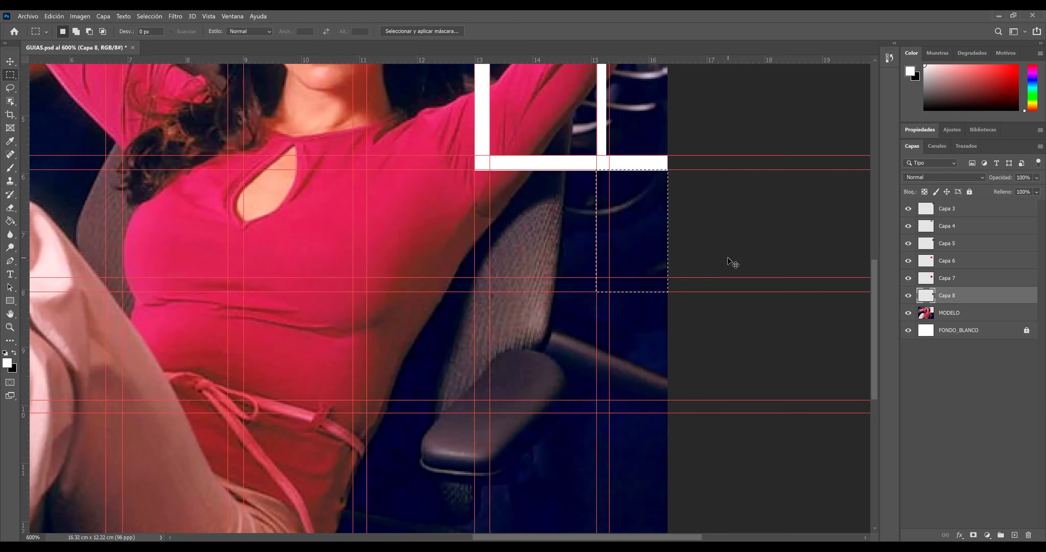
key("ctrl+x")
key("Return")
Cut the selected block from MODELO onto a new layer and place it in the lower right cell.
left_click(942, 316)
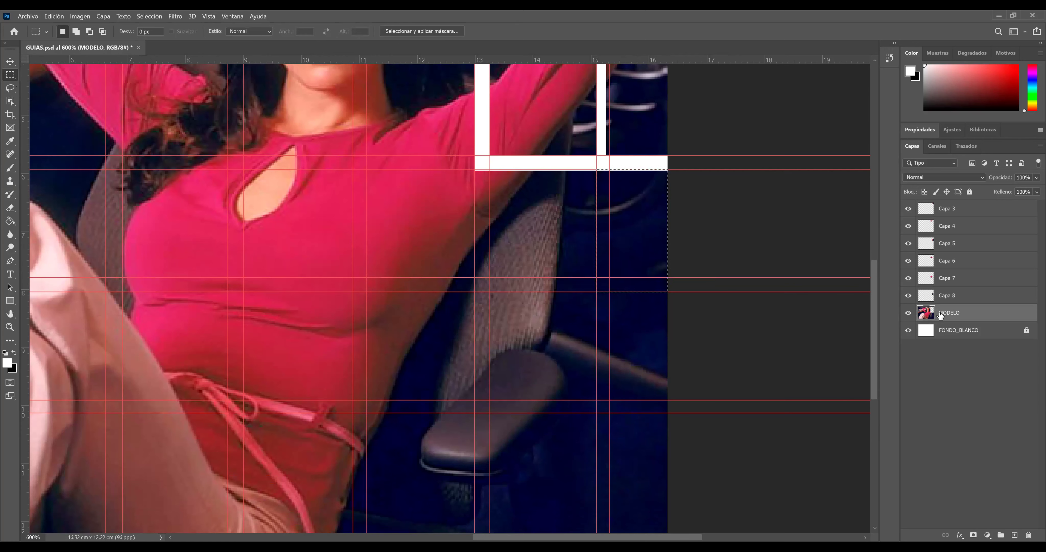
key("ctrl+x")
key("ctrl+v")
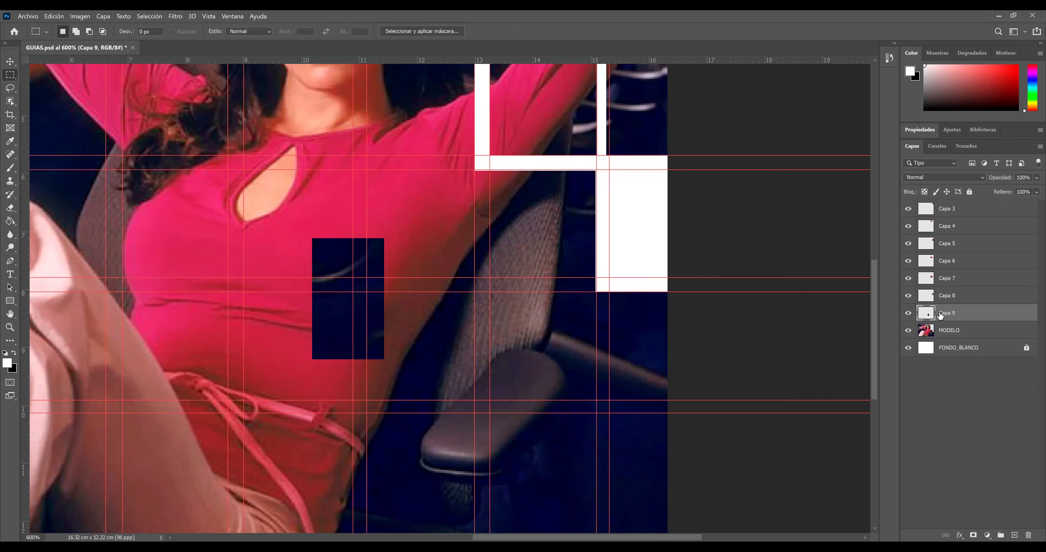
left_click(10, 61)
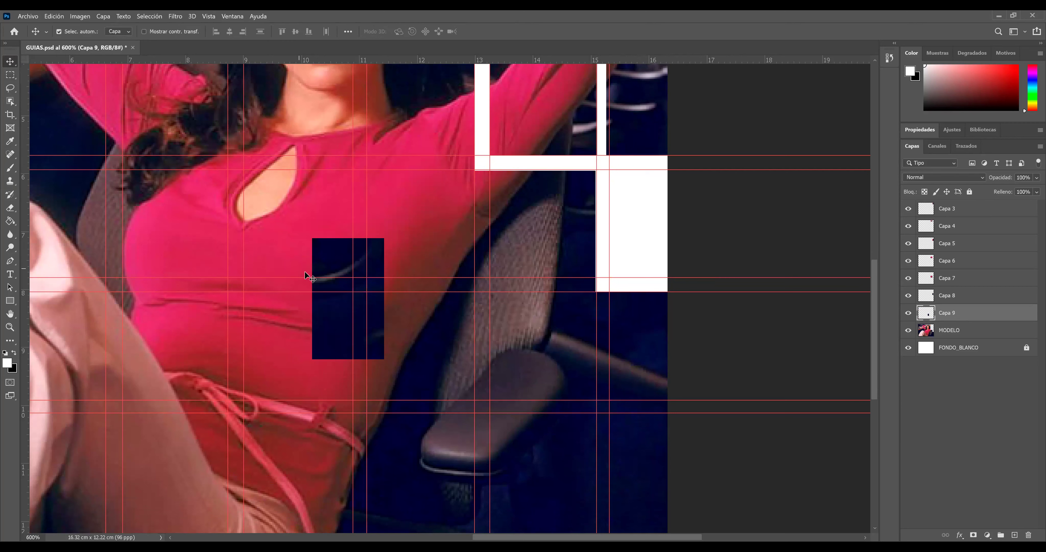
left_click_drag(319, 262, 611, 204)
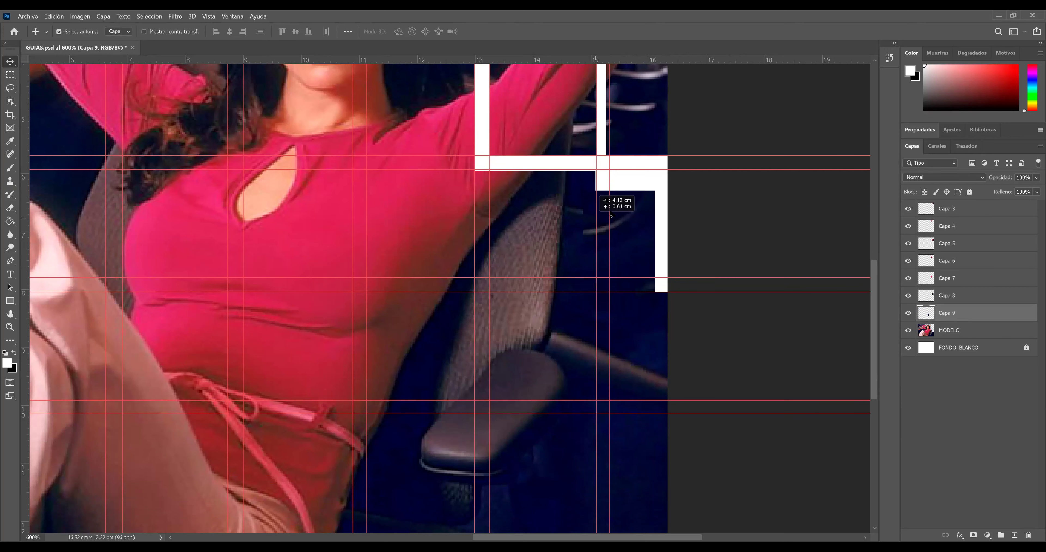
left_click_drag(611, 204, 607, 208)
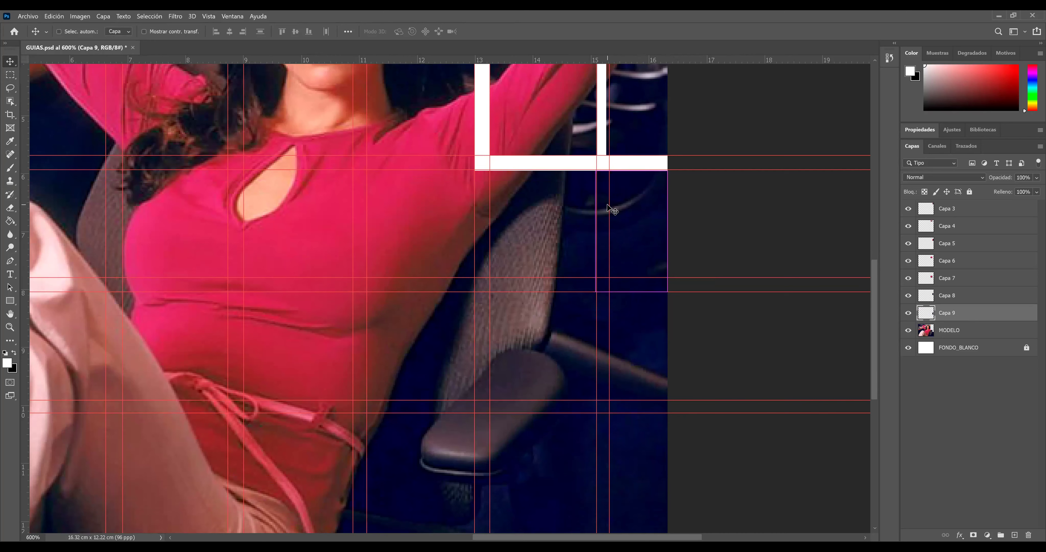
Shrink the pasted block to 87.6% to fit the guides, then reselect MODELO.
key("ctrl+t")
left_click_drag(596, 291, 608, 279)
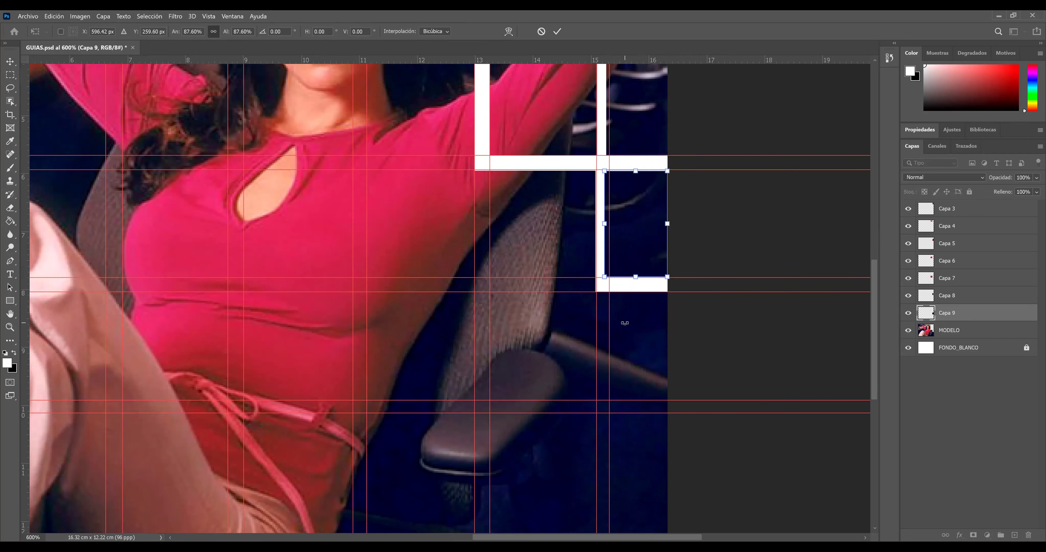
key("Return")
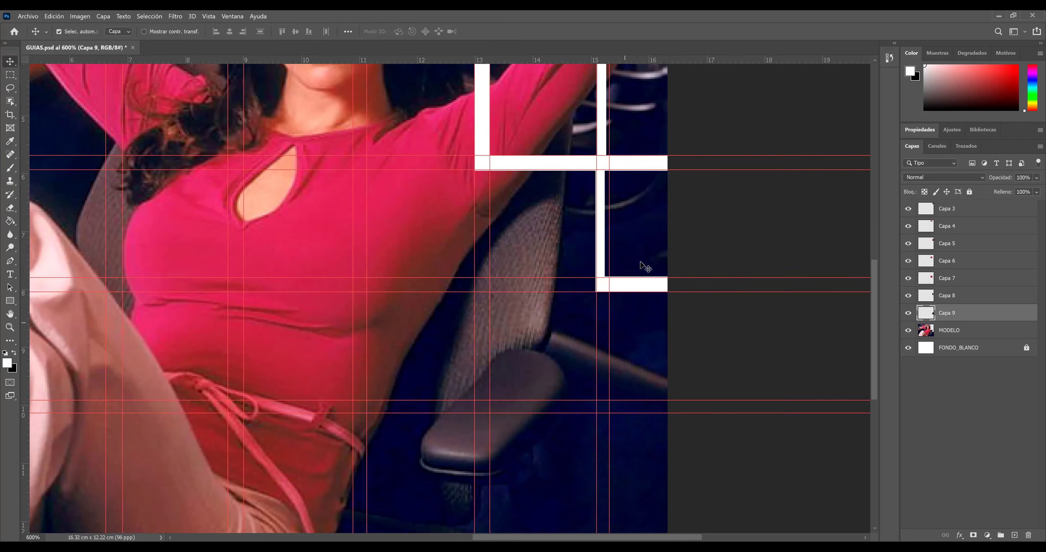
left_click(558, 247)
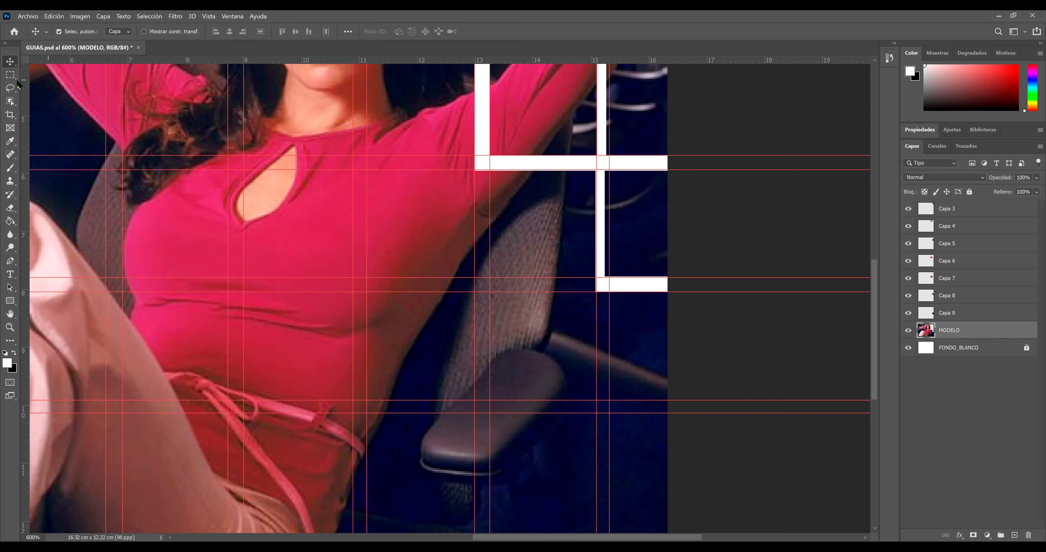
Cut the lower-left photo block onto a new layer, Capa 10, and move it into its cell.
left_click(10, 76)
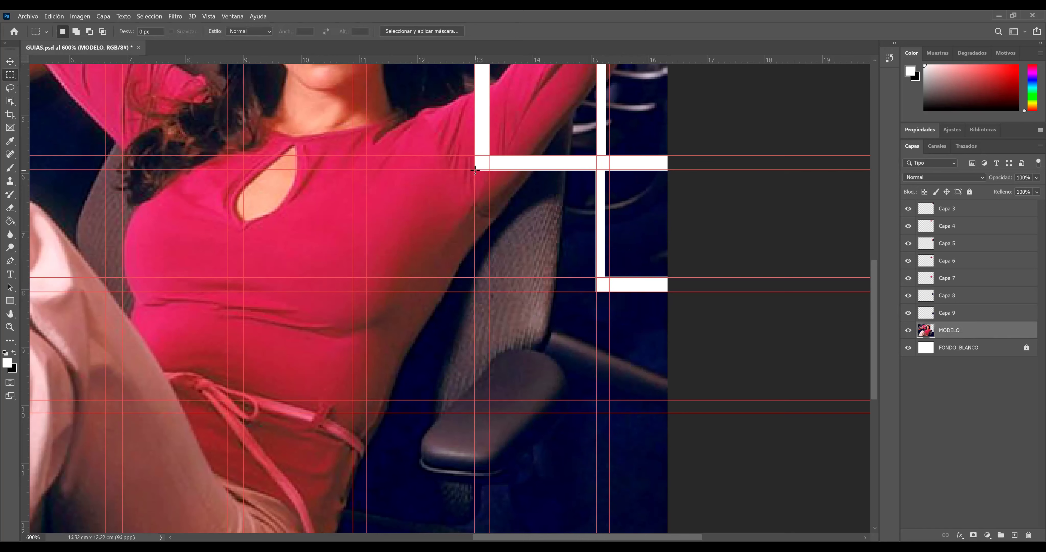
left_click_drag(474, 170, 594, 286)
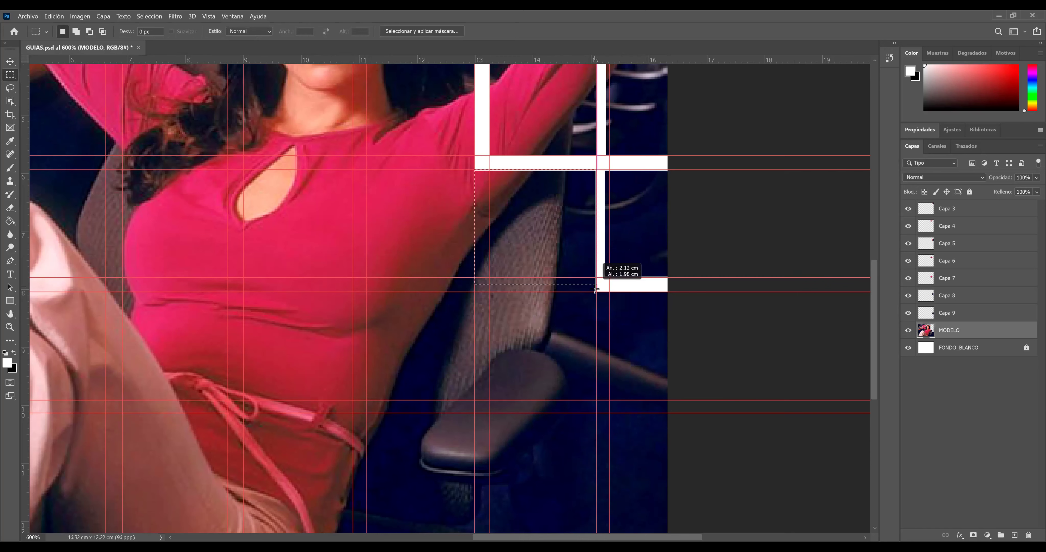
left_click_drag(594, 286, 594, 292)
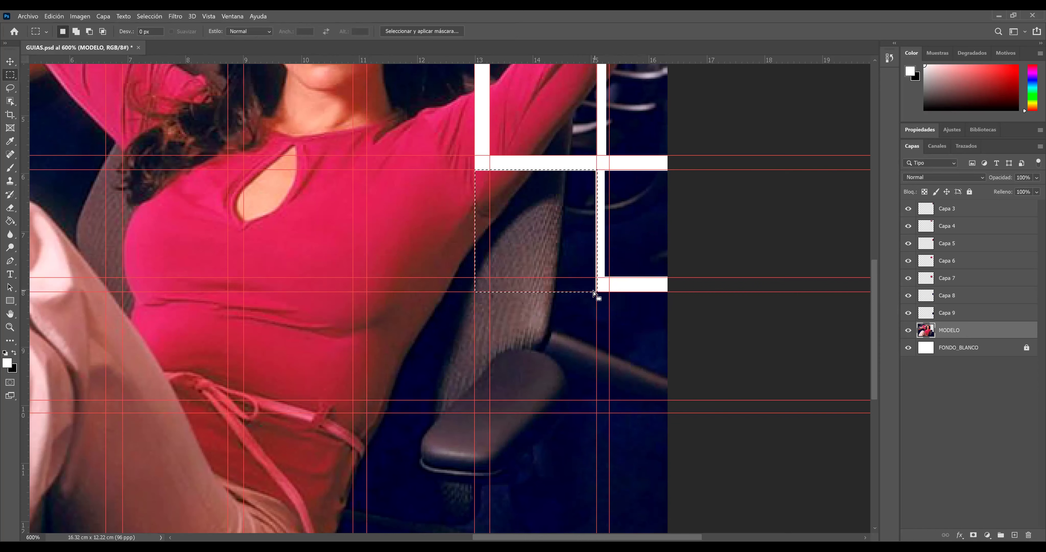
key("Delete")
key("ctrl+d")
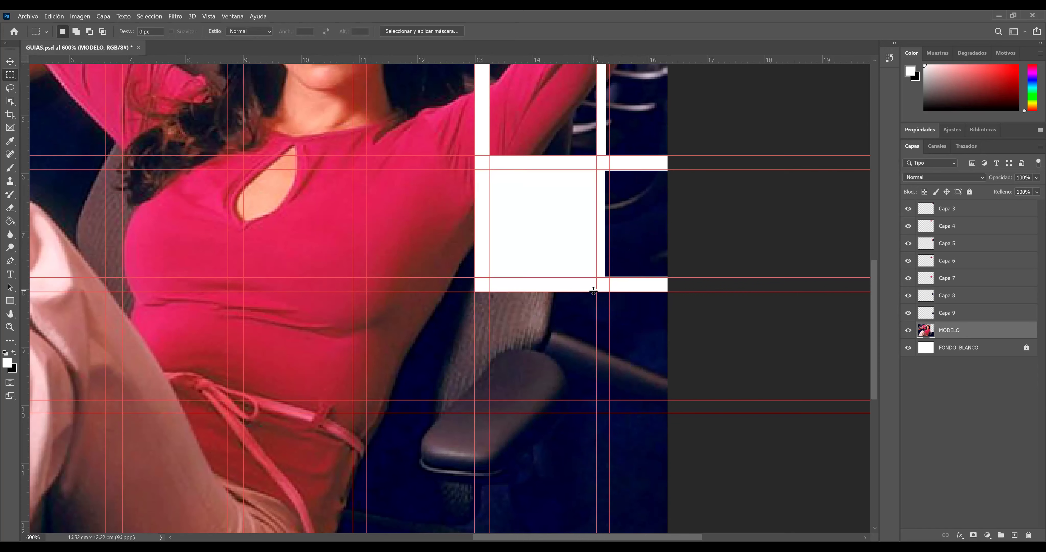
key("ctrl+v")
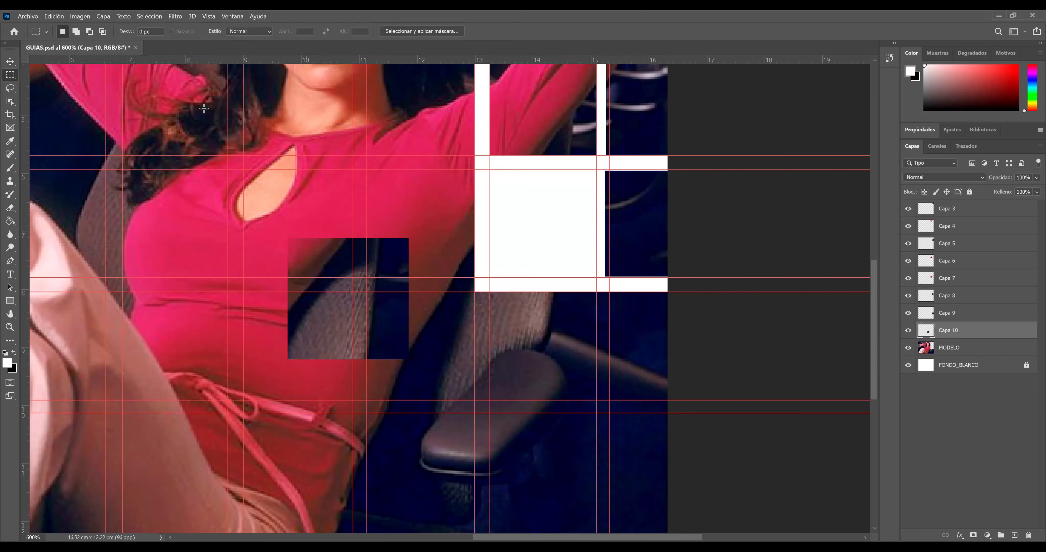
left_click(10, 62)
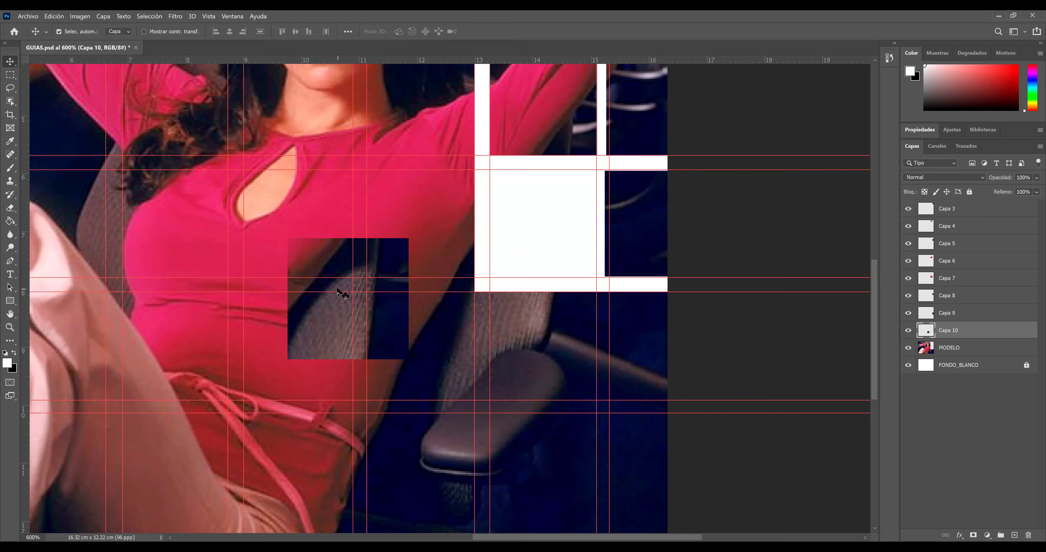
left_click_drag(331, 311, 520, 246)
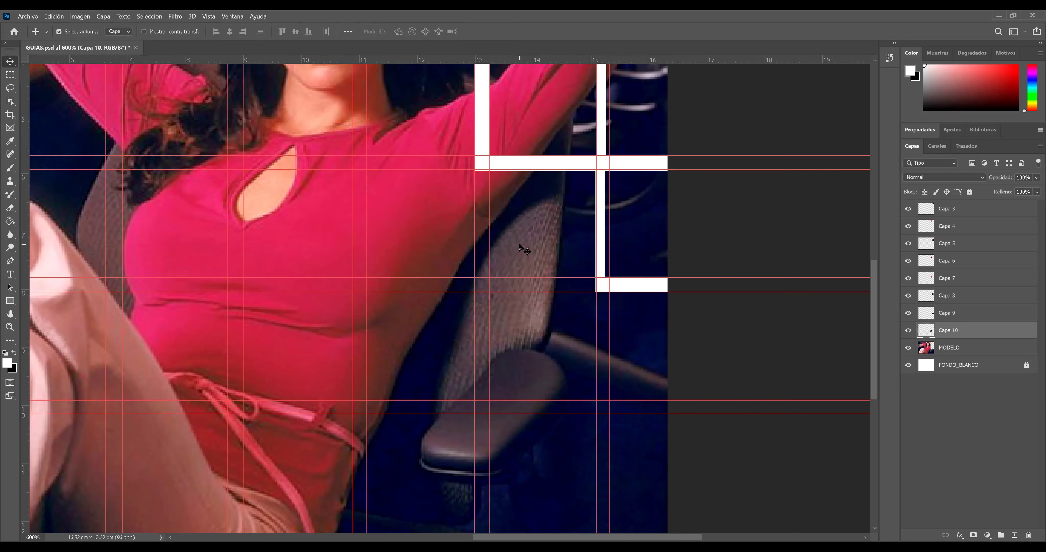
Nudge Capa 10 into position and shrink it to about 90% within the guides.
key("Down")
key("Up")
key("ctrl+t")
left_click_drag(475, 292, 493, 278)
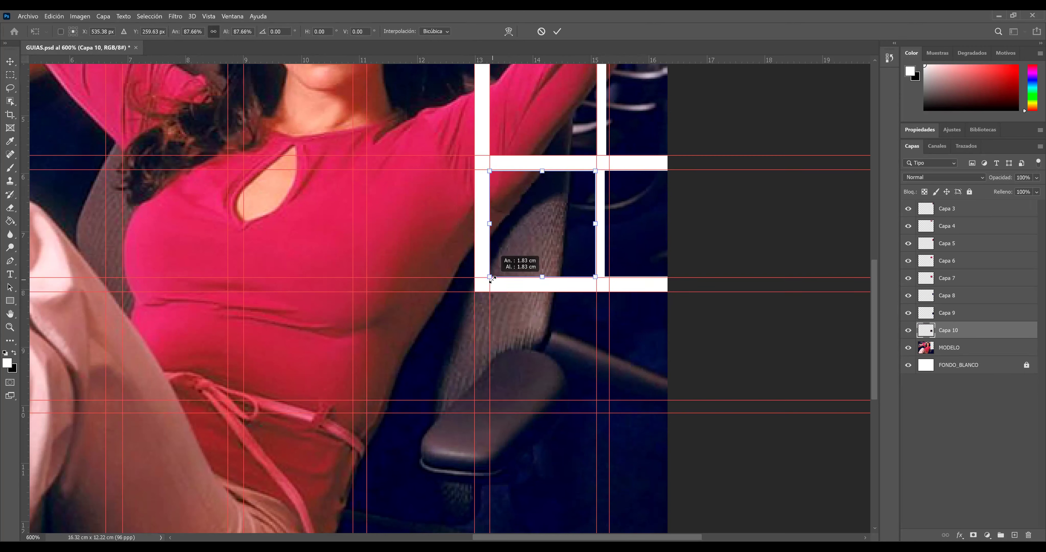
left_click_drag(492, 277, 492, 278)
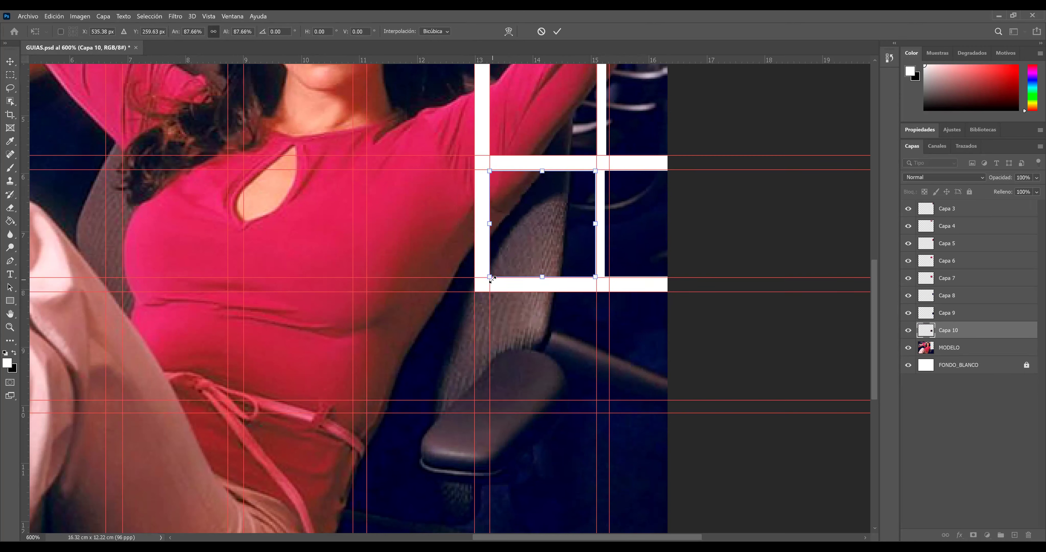
key("Return")
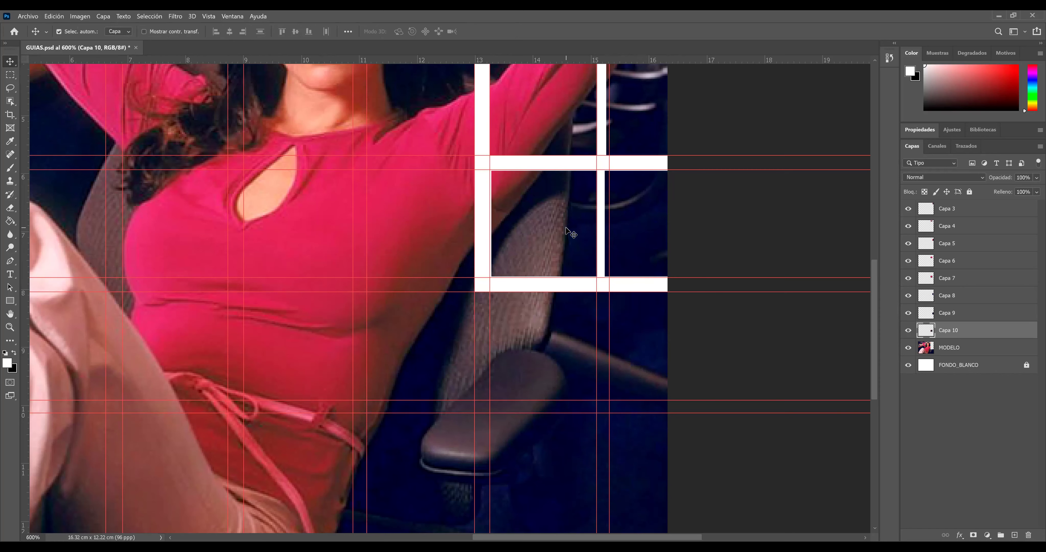
Nudge Capa 10 up and enlarge it slightly to reach the guides, then select Capa 9.
key("Up")
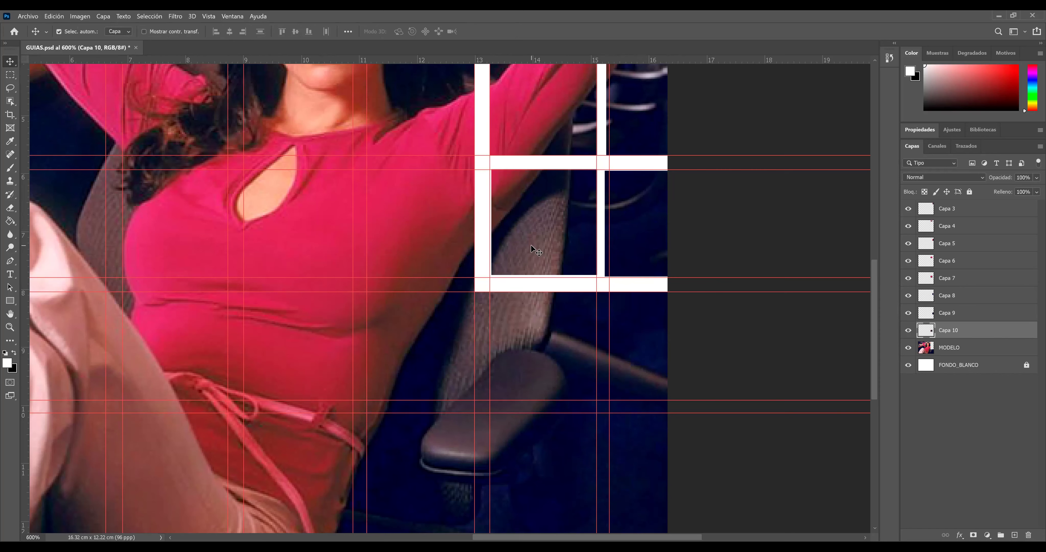
key("ctrl+t")
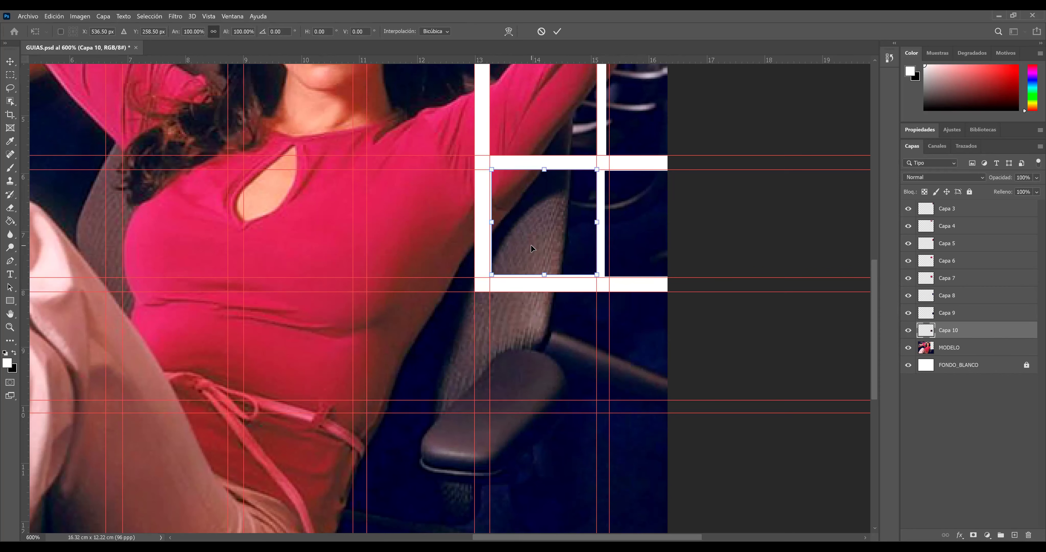
left_click_drag(490, 277, 489, 278)
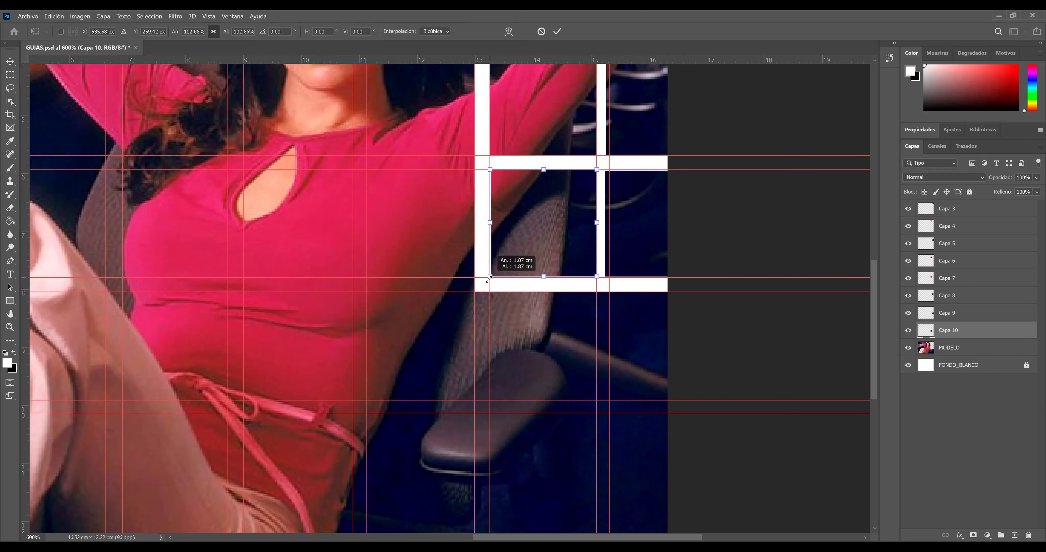
key("Return")
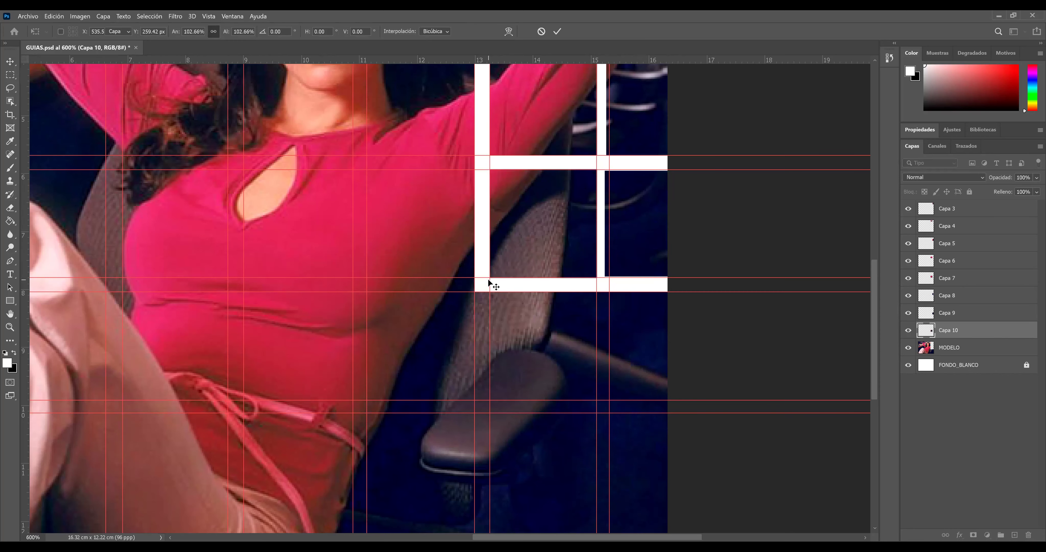
left_click(657, 242)
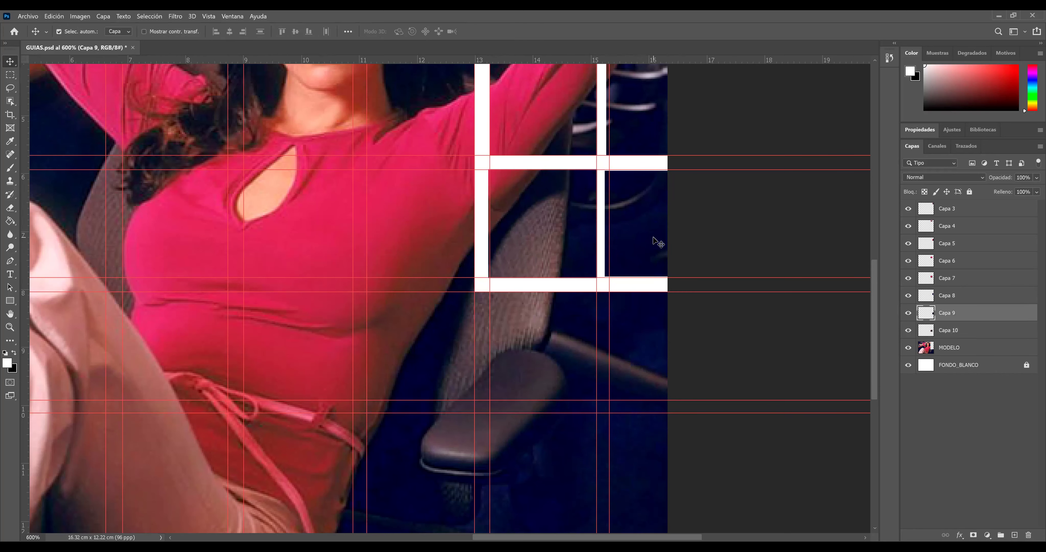
Enlarge Capa 9 slightly and pull its left edge to the guide.
key("ctrl+t")
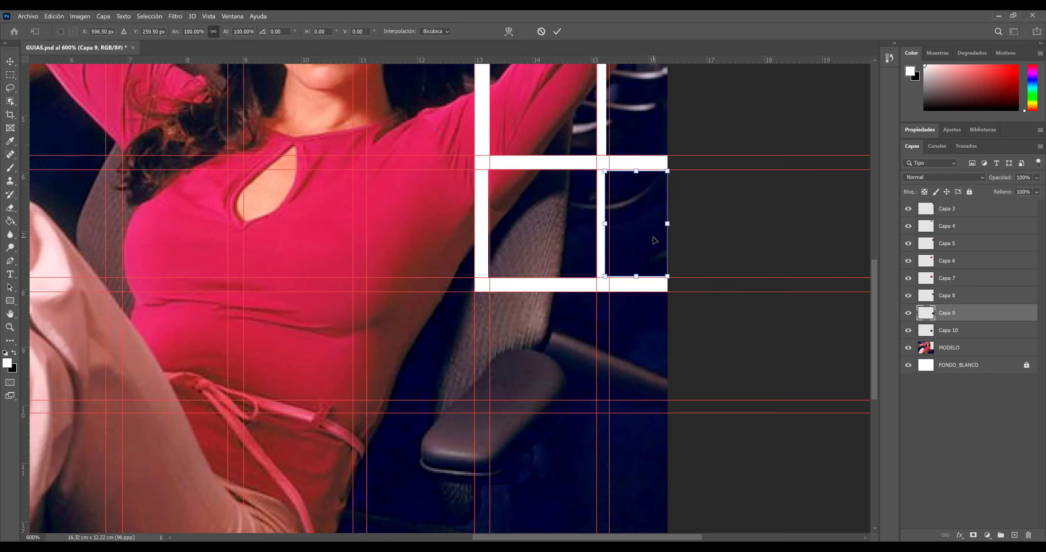
left_click_drag(605, 277, 602, 279)
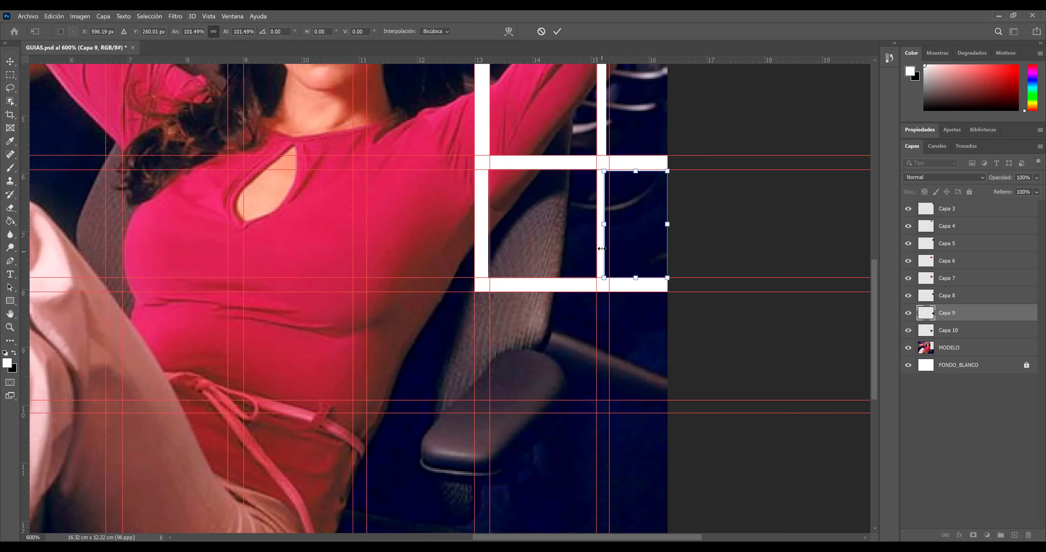
left_click_drag(604, 224, 605, 234)
key("Return")
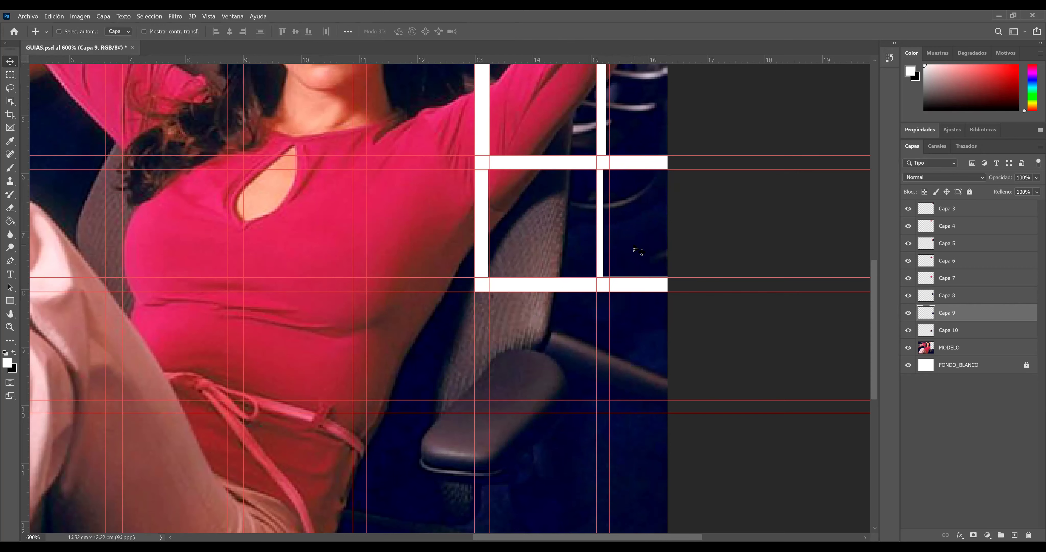
Finalize Capa 9 at about 101.65% to meet the guides, then zoom out and deselect layers.
key("ctrl+t")
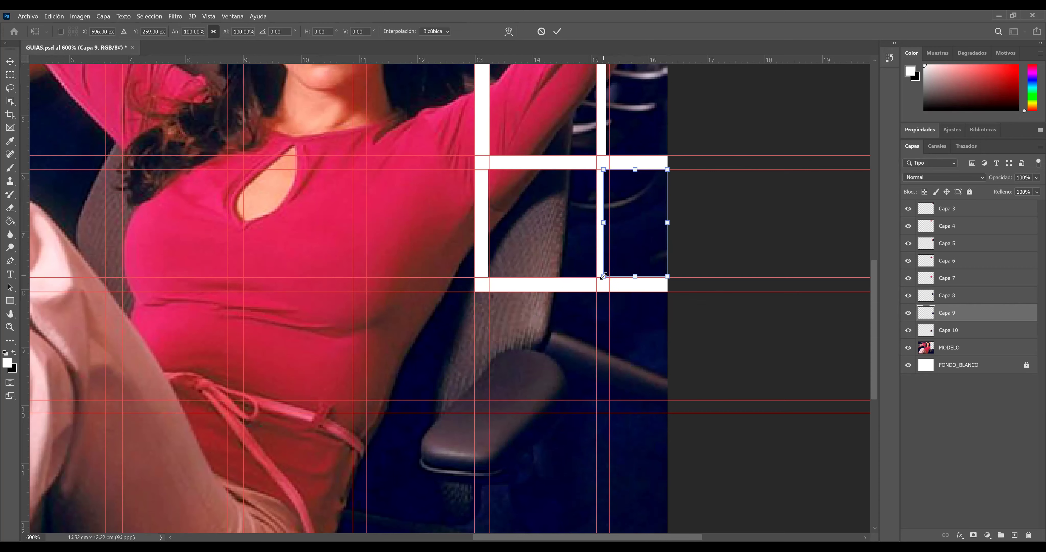
left_click_drag(602, 277, 601, 276)
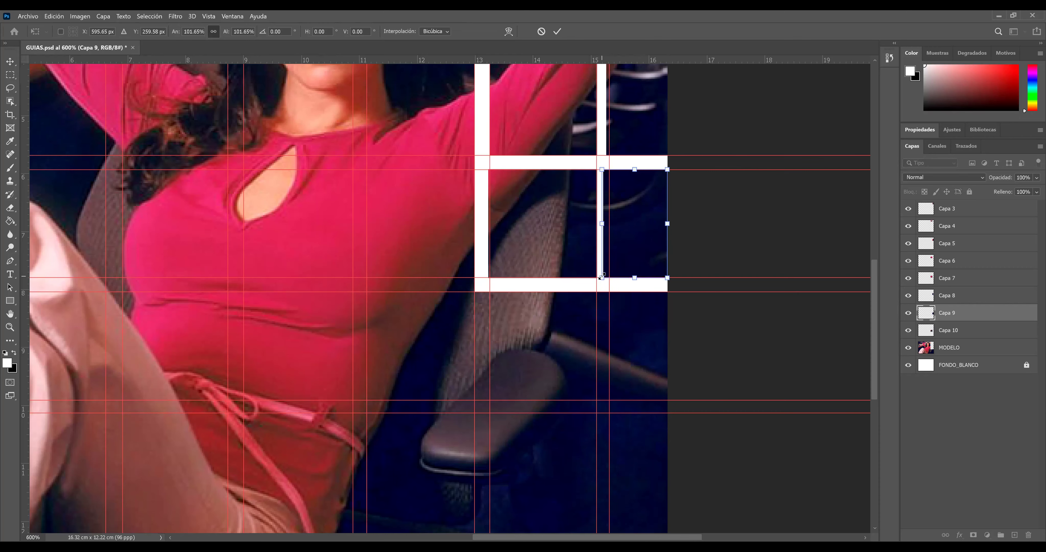
key("Return")
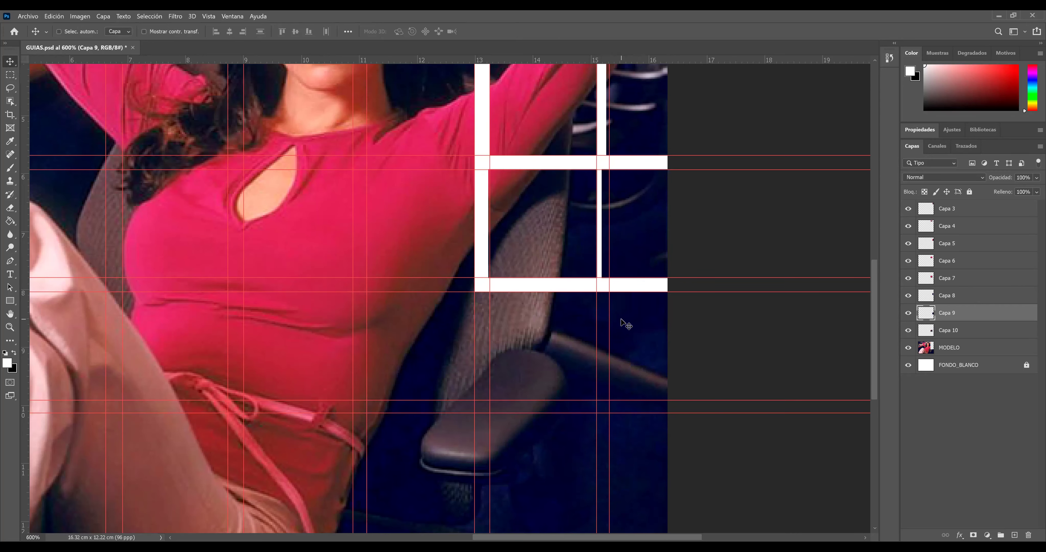
key("ctrl+minus")
key("ctrl+minus")
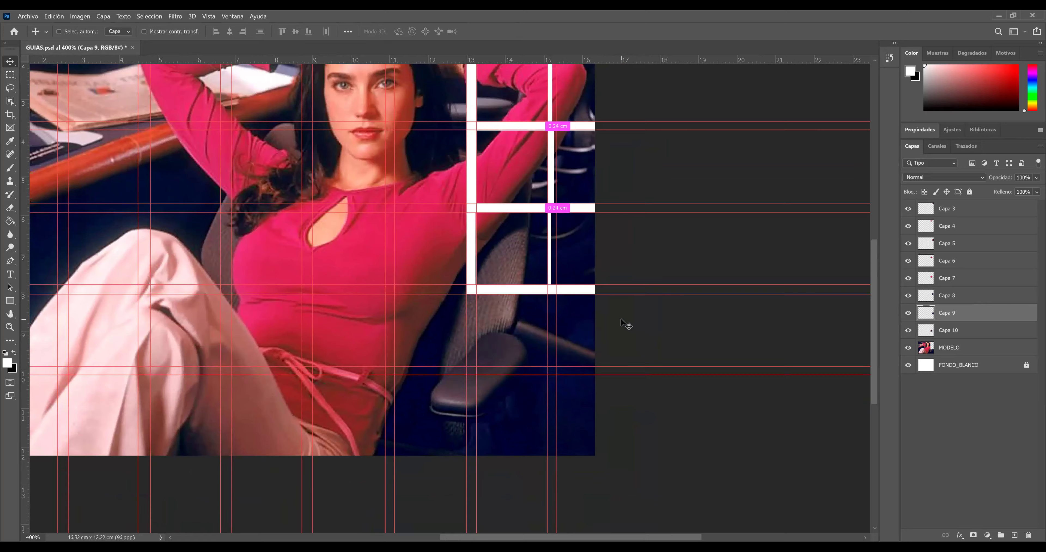
key("ctrl+minus")
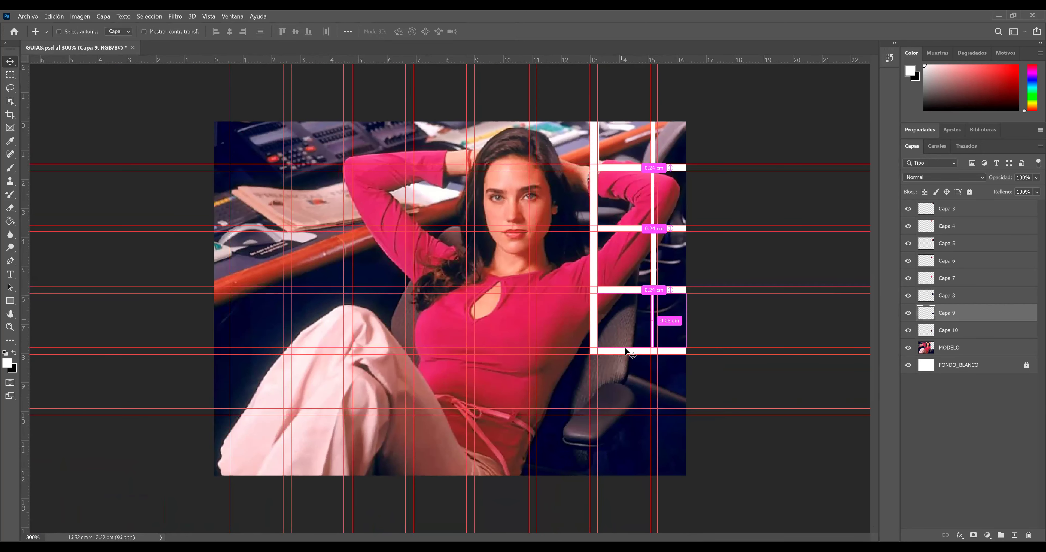
left_click(724, 145, "ctrl")
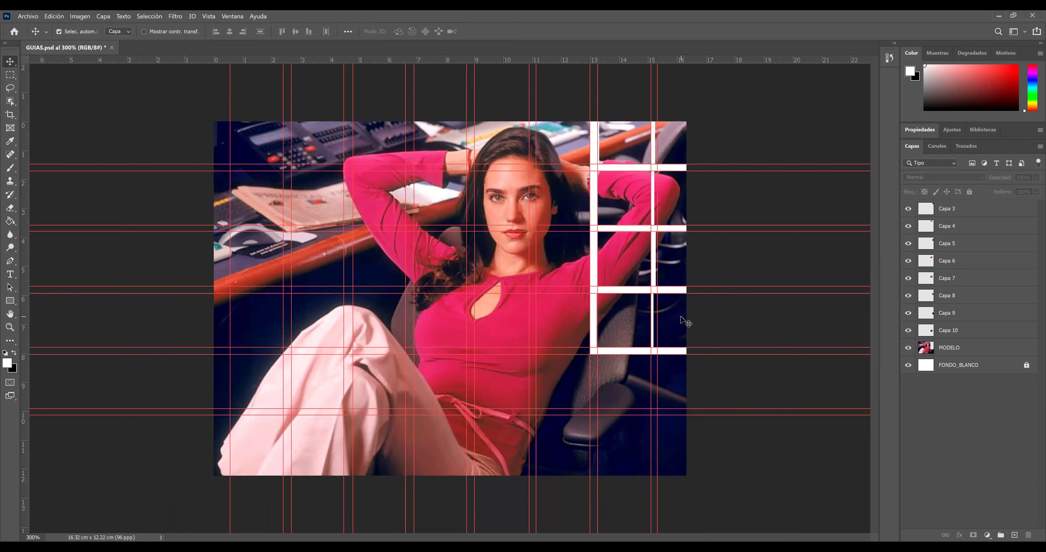
Nudge Capa 5, Capa 8 and Capa 9 one step right each.
left_click(683, 140)
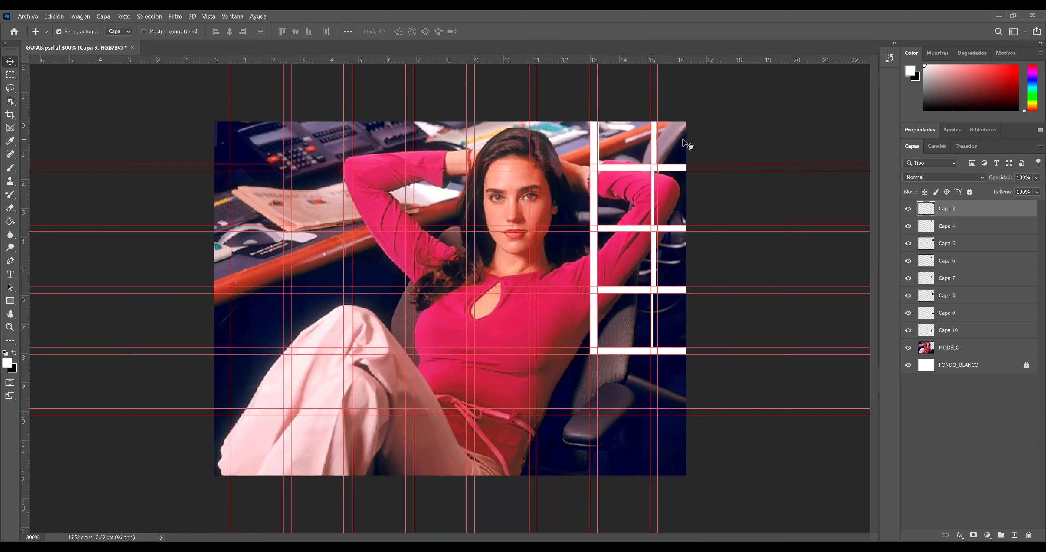
left_click(674, 203)
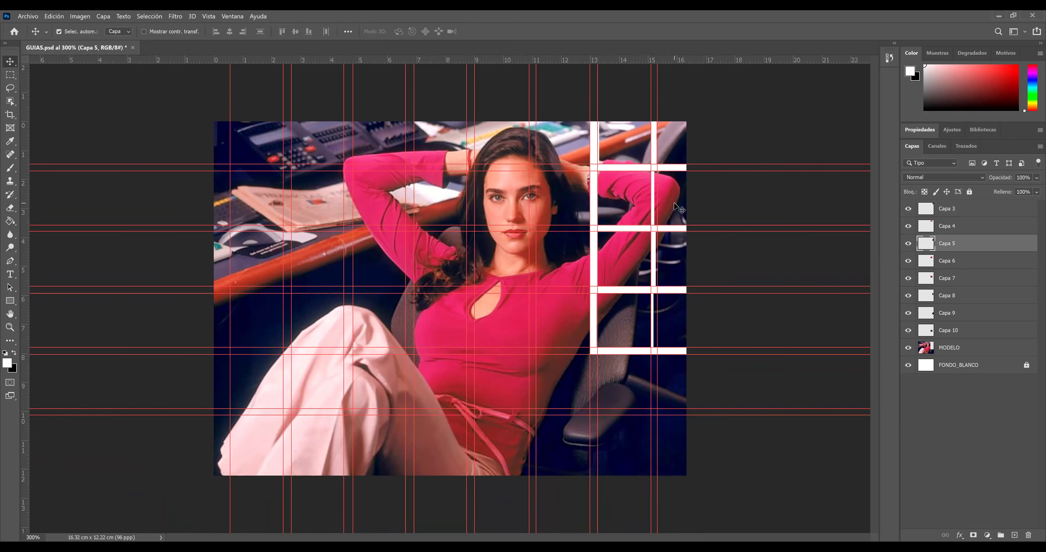
key("Right")
key("Right")
key("Right")
left_click(670, 253)
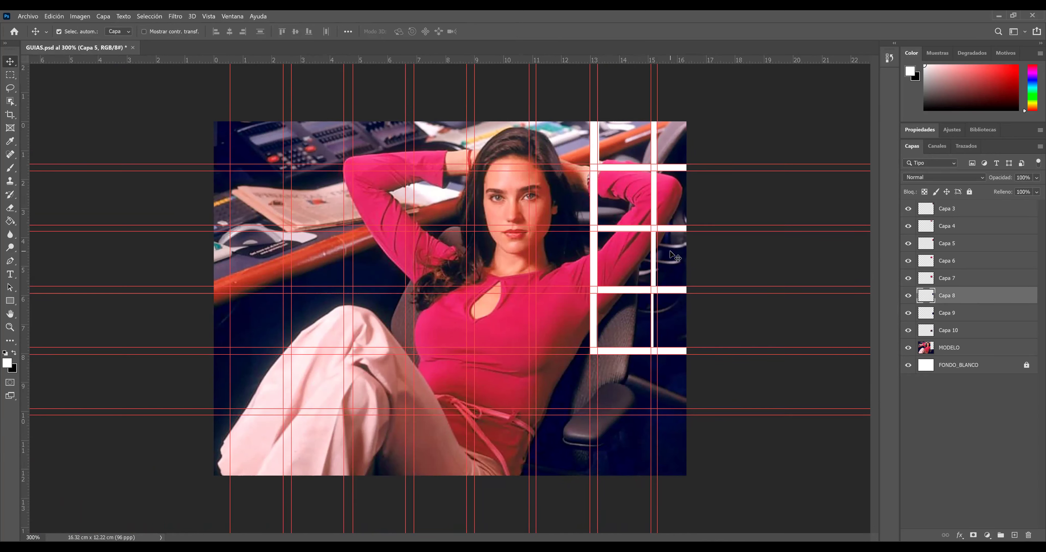
key("Right")
key("Right")
left_click(669, 311)
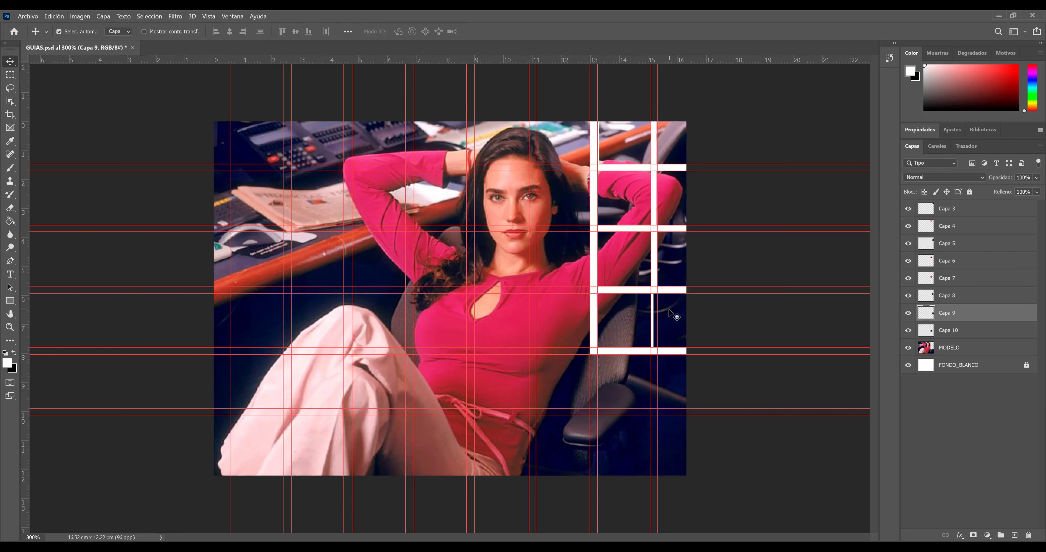
key("Right")
key("Right")
Deselect all layers and zoom in on the grid of cells.
left_click(747, 320)
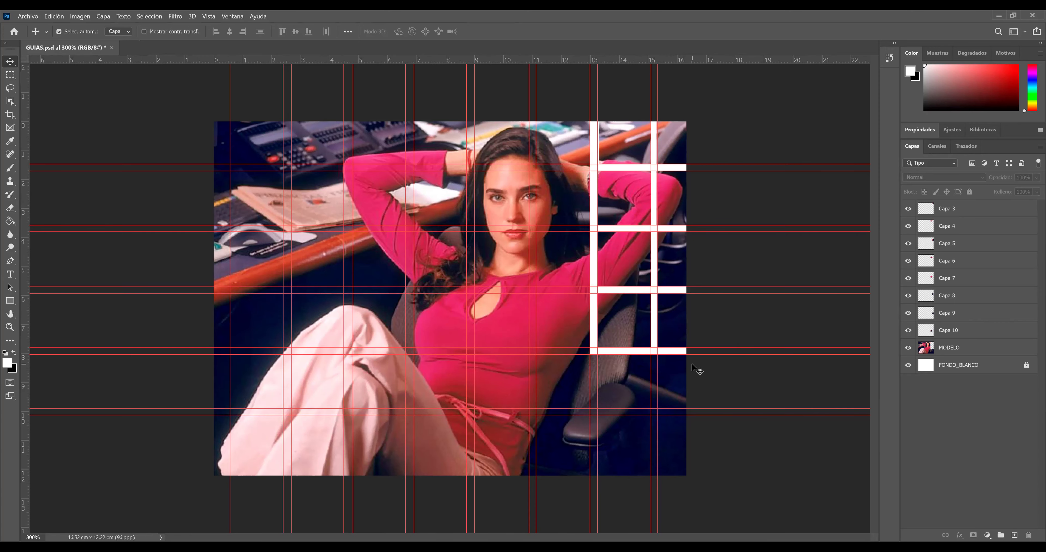
key("ctrl+plus")
key("ctrl+plus")
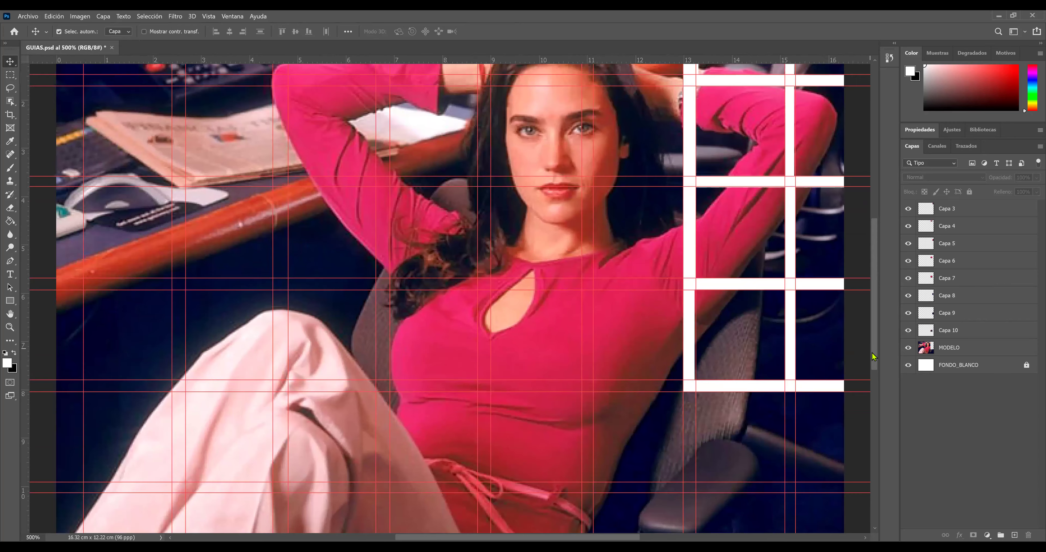
left_click_drag(873, 357, 873, 392)
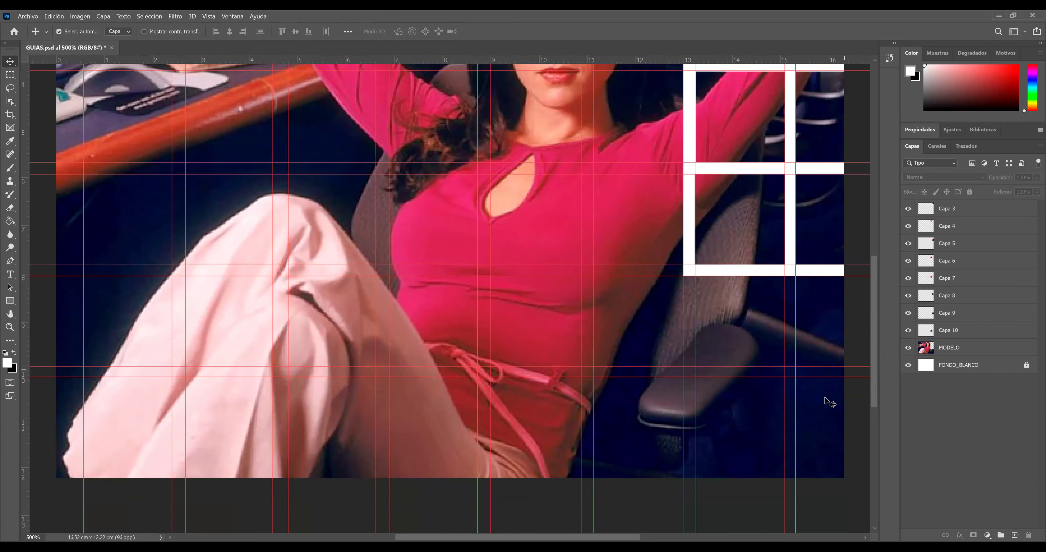
scroll(385, 310, "right", 3)
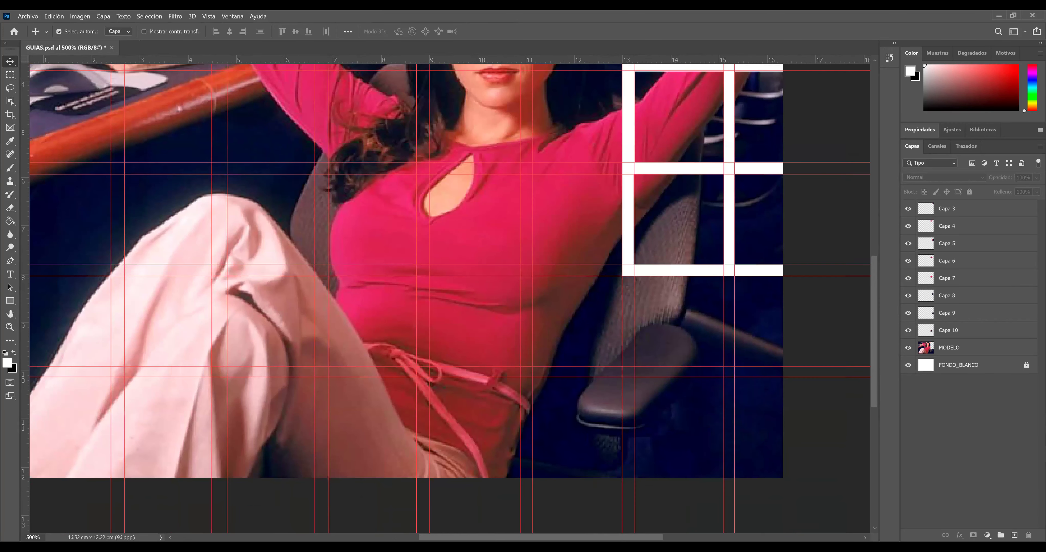
scroll(386, 310, "right", 4)
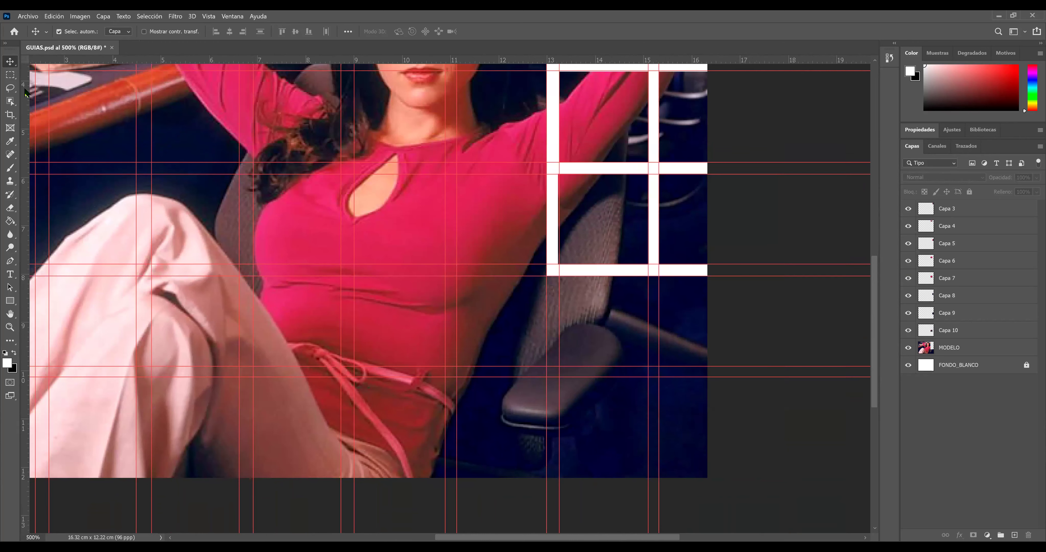
Cut the area below Capa 9 from MODELO onto a new layer, Capa 11, and place it in the empty cell.
left_click(10, 74)
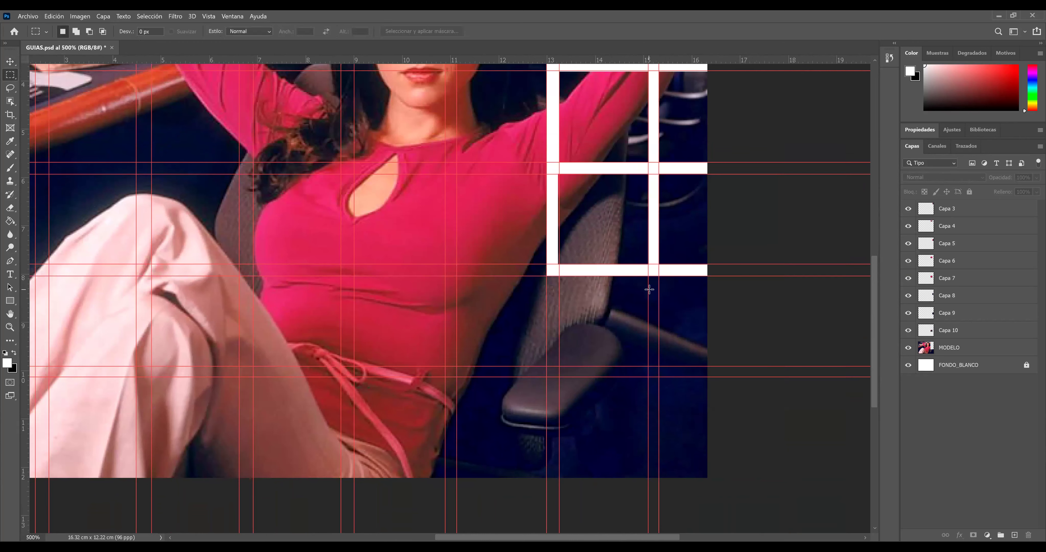
left_click_drag(647, 276, 701, 368)
left_click_drag(701, 368, 707, 376)
left_click(942, 354)
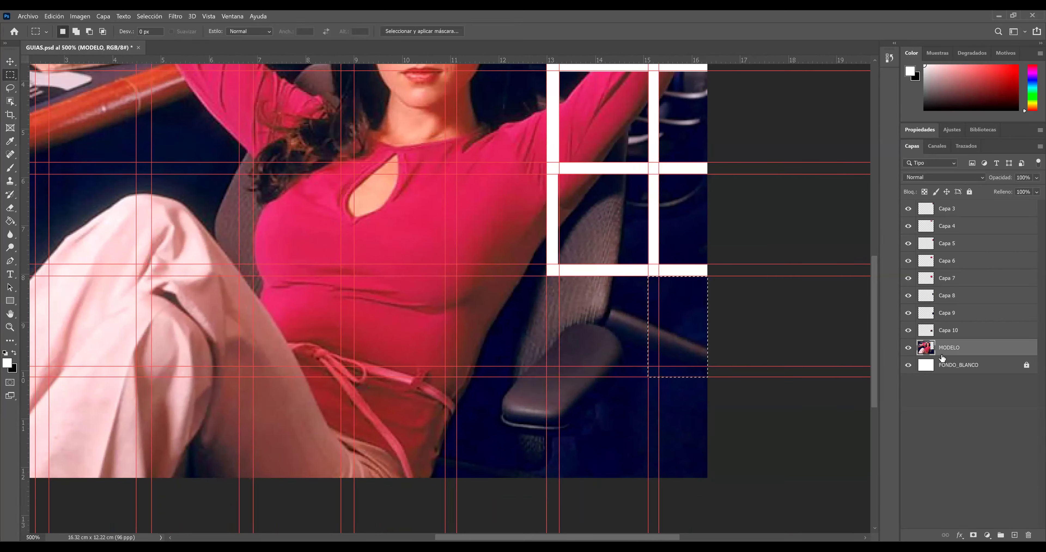
key("ctrl+d")
key("Delete")
key("ctrl+v")
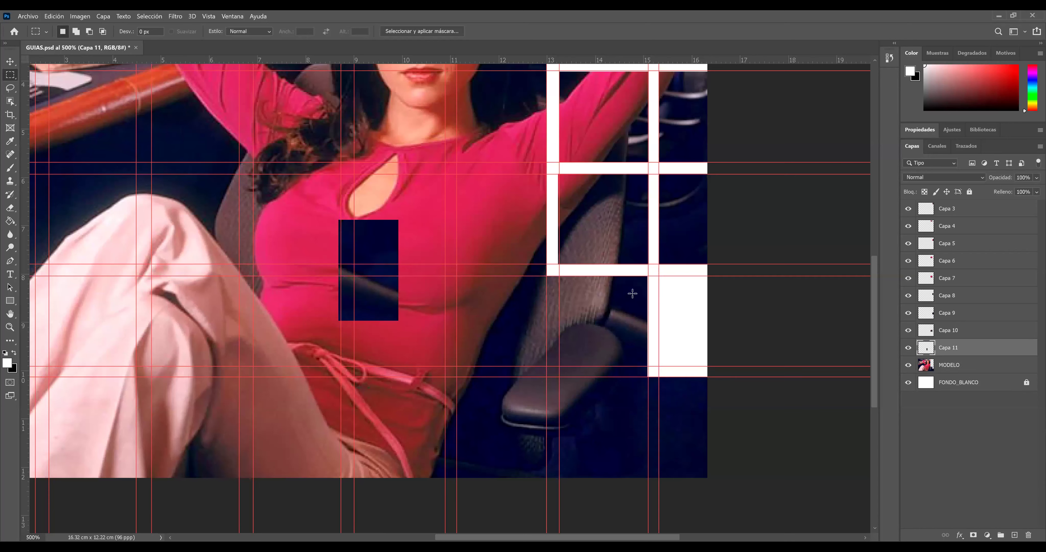
left_click(9, 61)
mouse_move(377, 256)
left_mouse_down()
mouse_move(505, 291)
mouse_move(680, 309)
left_mouse_up()
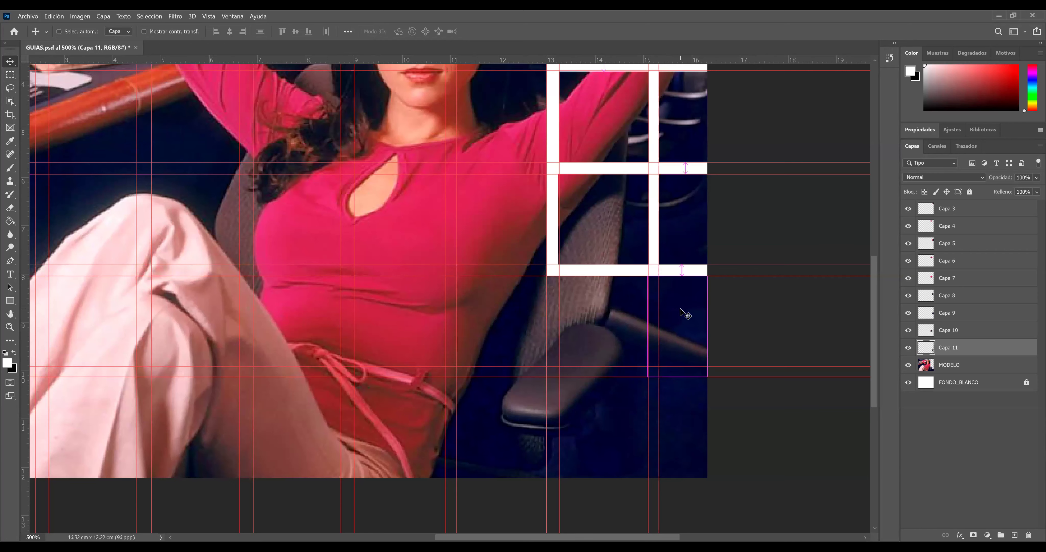
Shrink Capa 11 to about 90% so it sits between the guides.
key("ctrl+t")
left_click_drag(648, 377, 661, 370)
key("Return")
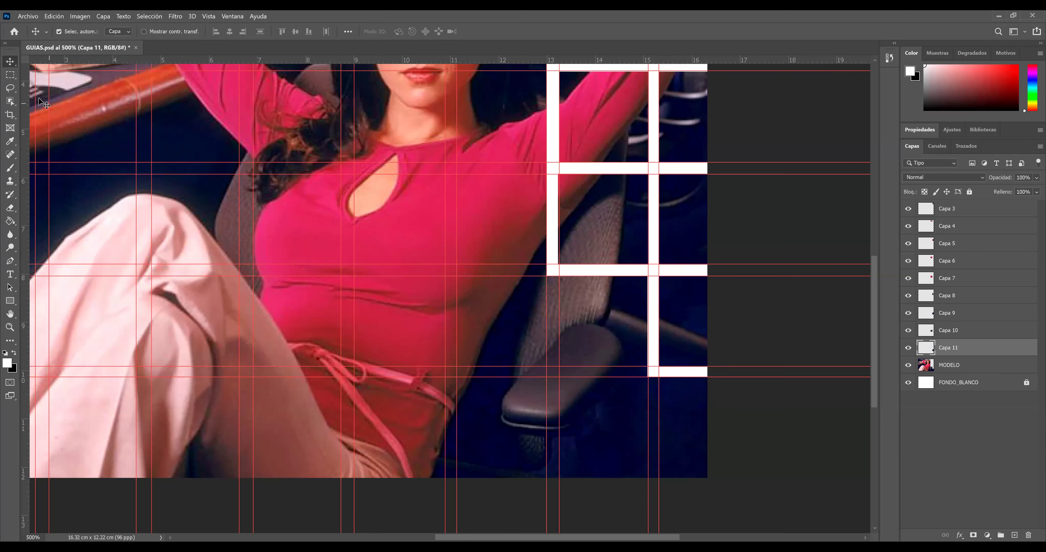
Cut the third-row left cell from MODELO onto a new layer, Capa 12, and move it into place.
left_click(11, 76)
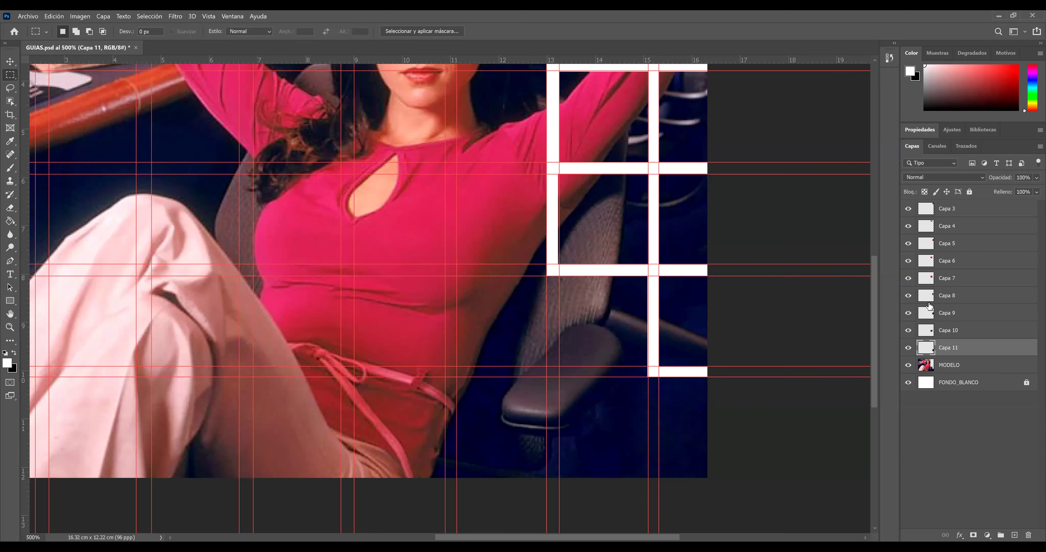
left_click(954, 371)
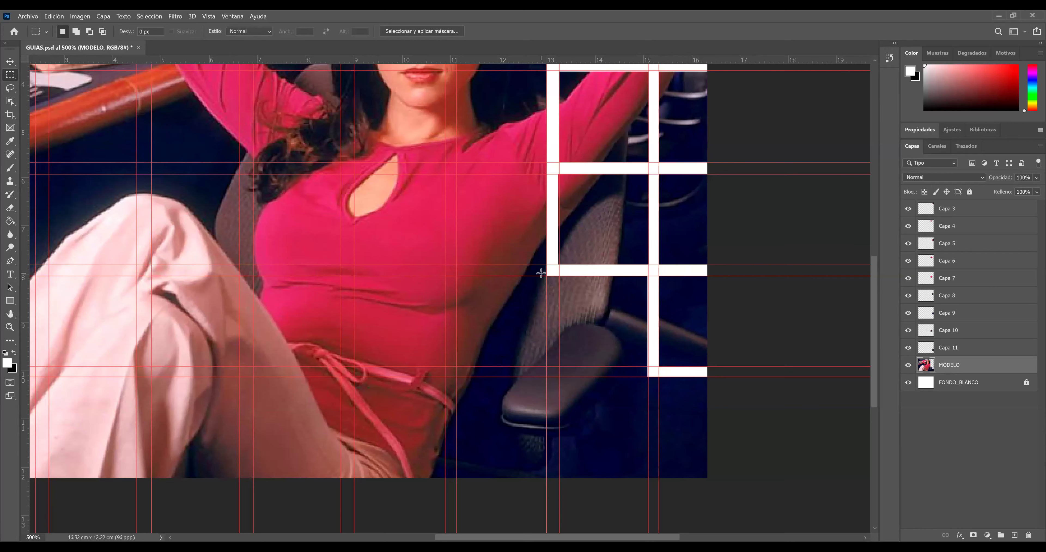
left_click_drag(546, 275, 646, 376)
key("Delete")
key("ctrl+d")
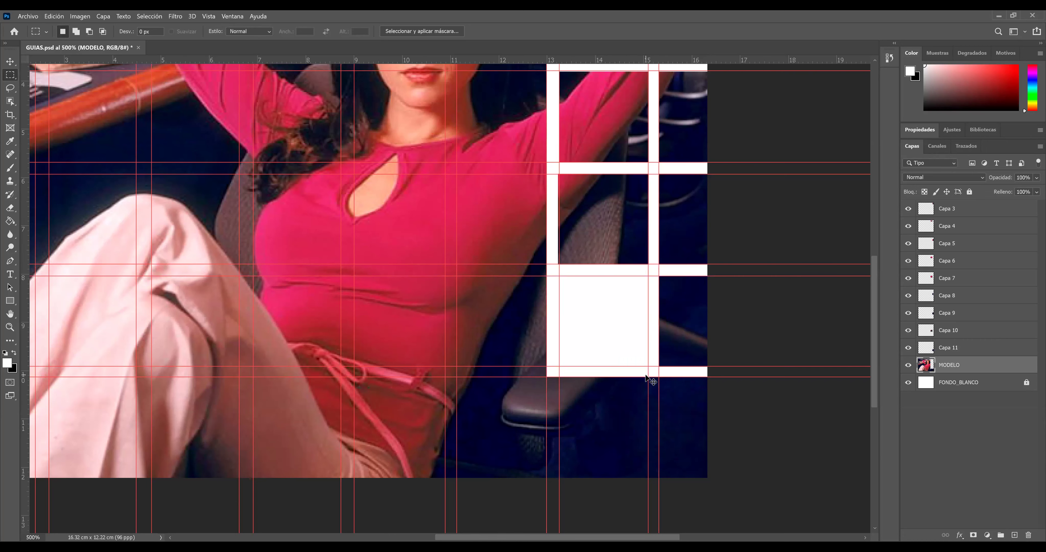
key("ctrl+v")
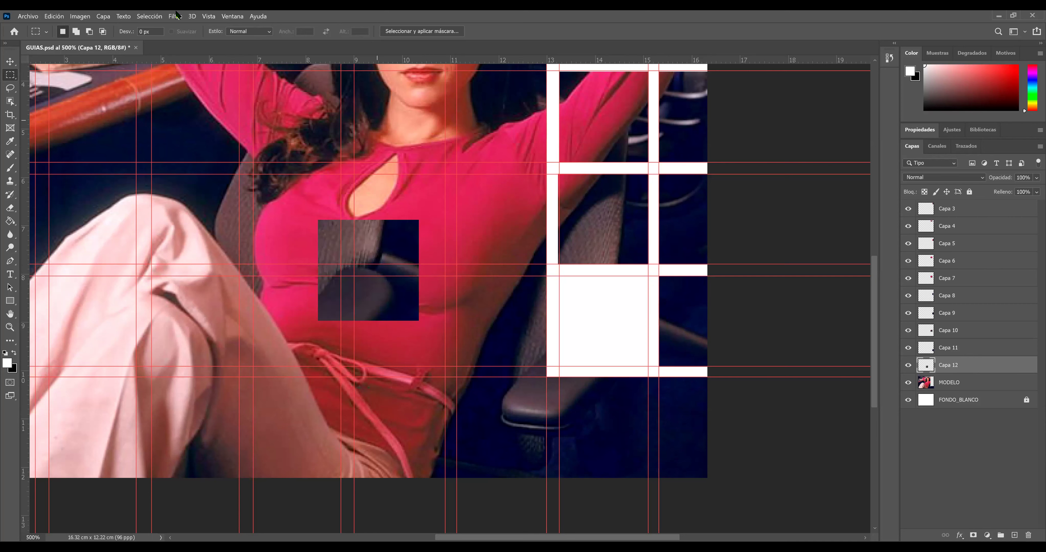
left_click(10, 61)
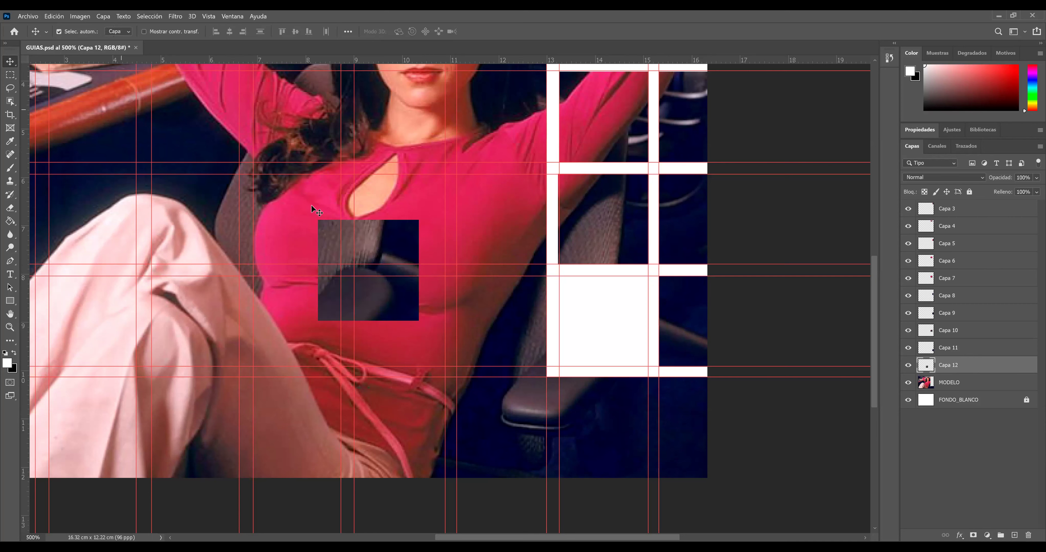
mouse_move(373, 248)
left_mouse_down()
mouse_move(614, 306)
mouse_move(603, 301)
left_mouse_up()
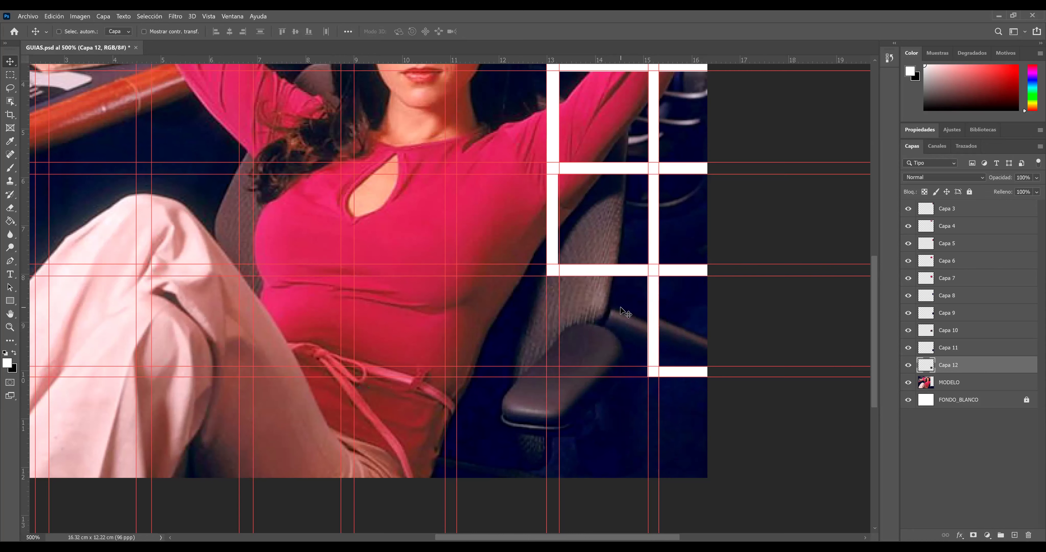
Resize Capa 12 to fill the cell's guides, then deselect the layer.
key("ctrl+t")
left_click_drag(546, 377, 558, 368)
key("Return")
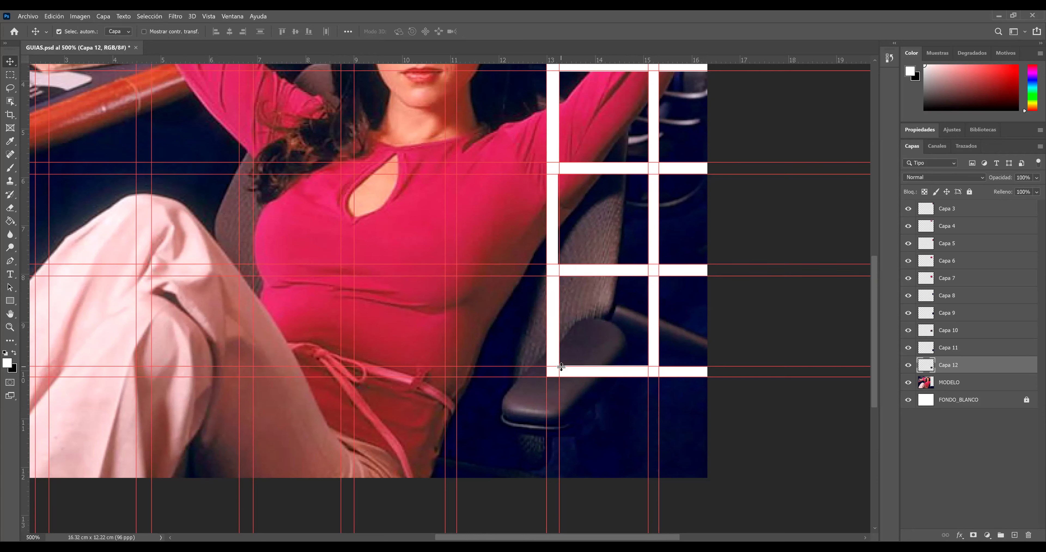
key("ctrl+t")
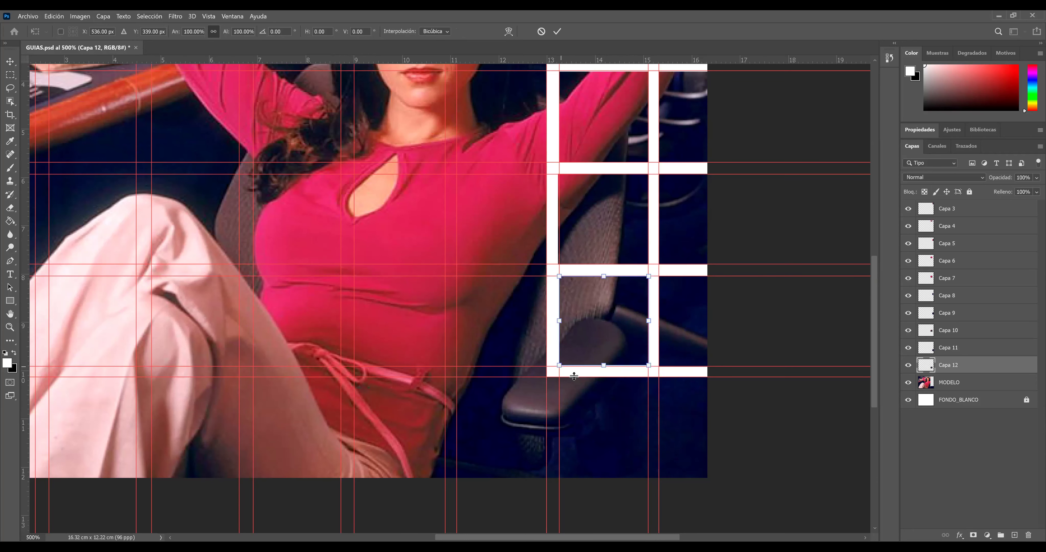
left_click_drag(557, 365, 560, 367)
key("Return")
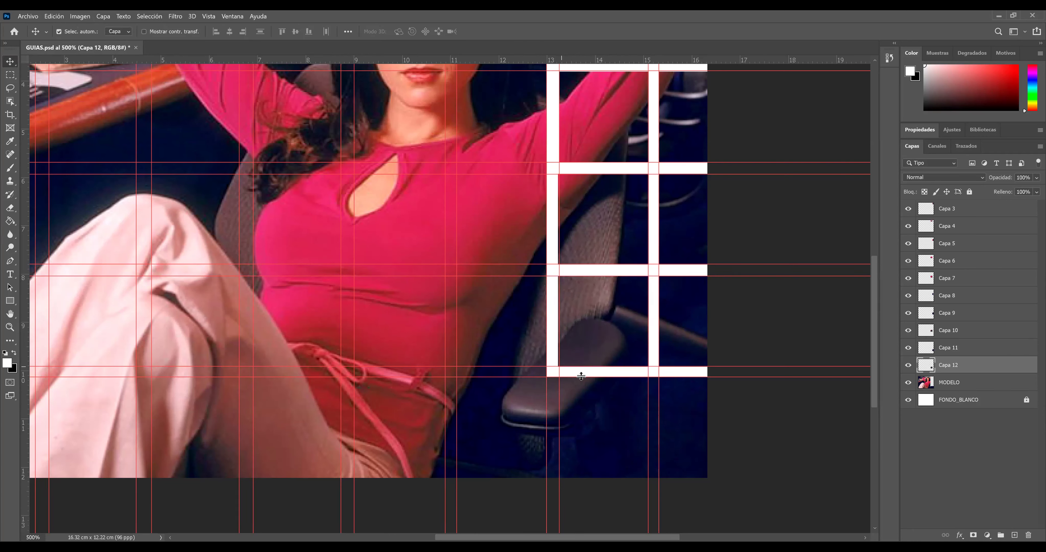
left_click(775, 325)
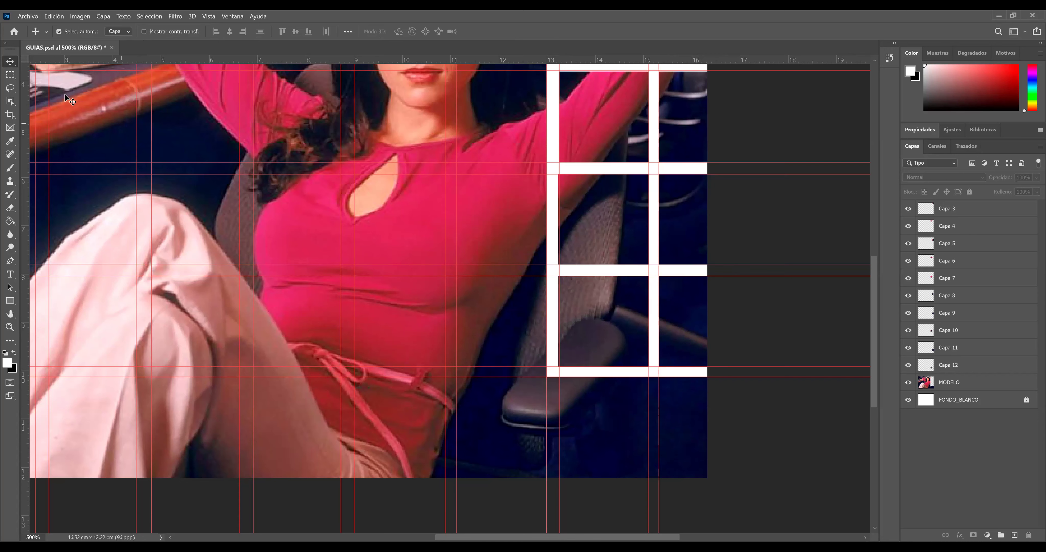
Cut the cell below the right column from MODELO onto a new layer, Capa 13, and place it in the fourth-row right cell.
left_click(10, 75)
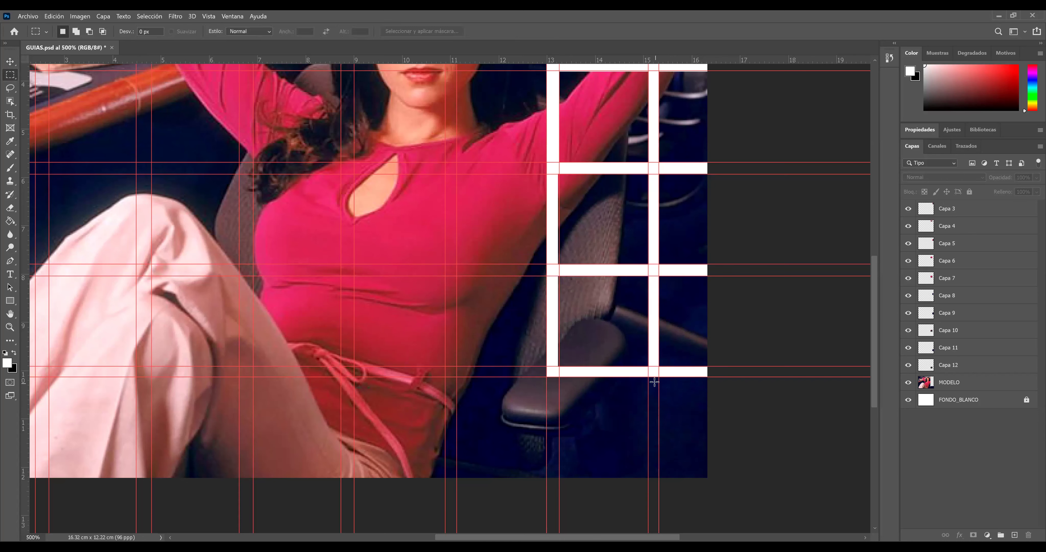
left_click_drag(651, 383, 706, 476)
left_click(726, 447)
left_click_drag(650, 380, 713, 485)
left_click(963, 384)
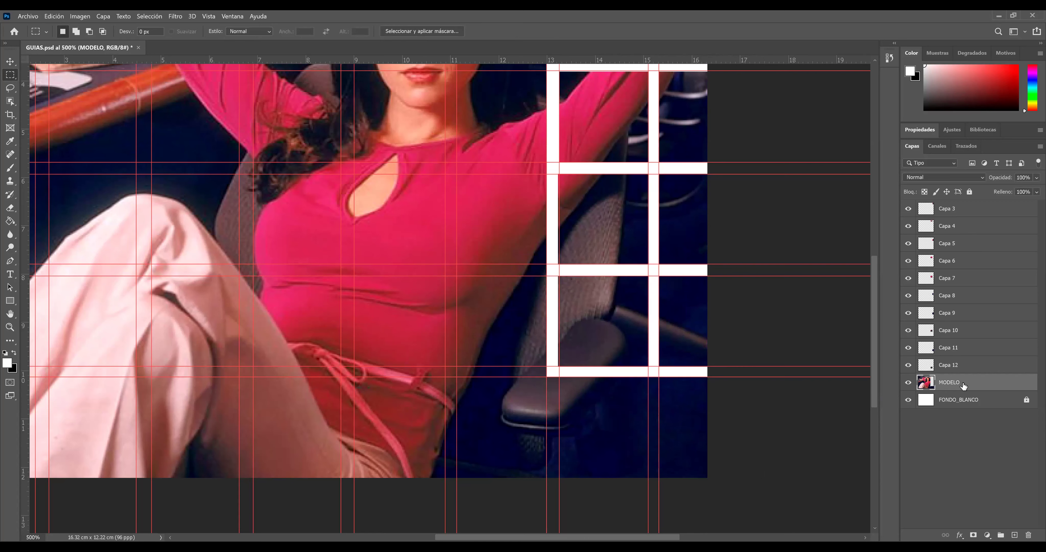
key("ctrl+x")
key("ctrl+v")
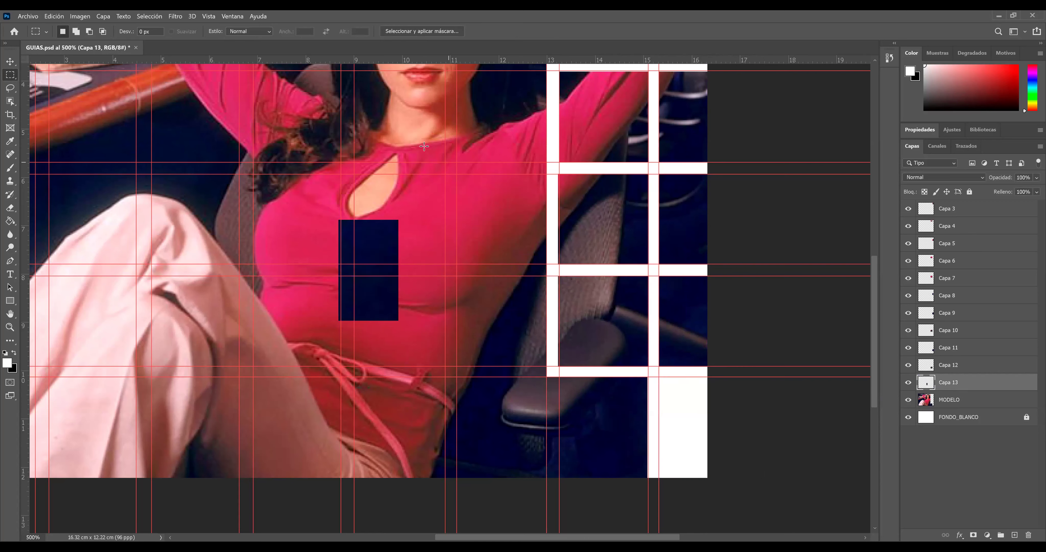
left_click(11, 61)
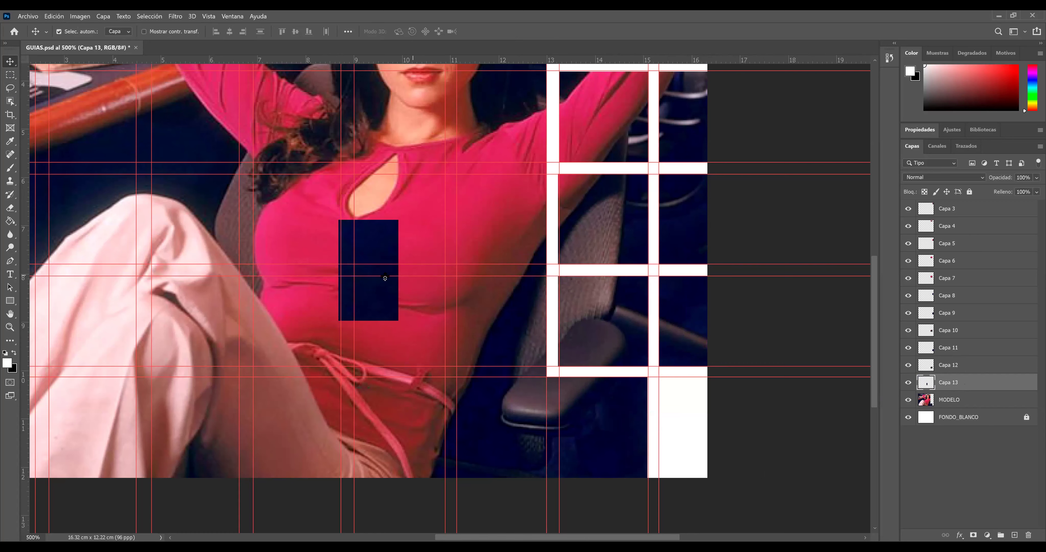
left_click_drag(408, 306, 669, 438)
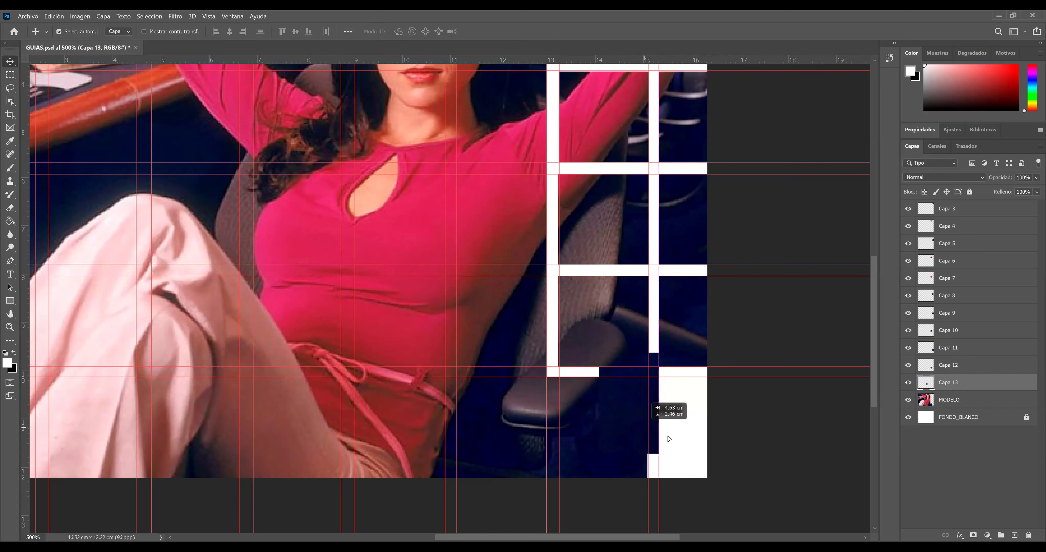
left_click_drag(669, 439, 686, 450)
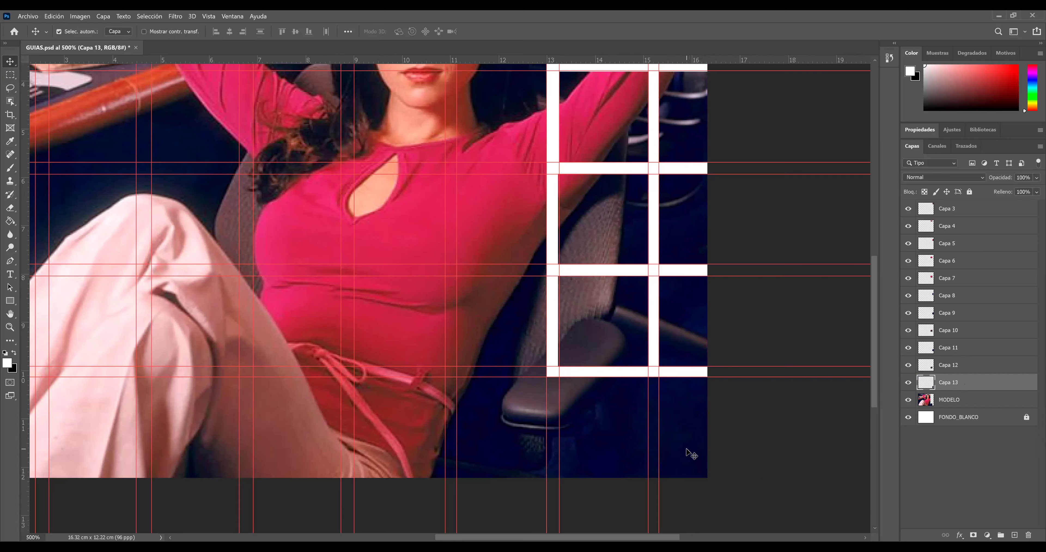
Shrink Capa 13 to about 82% to fit between the guides.
key("ctrl+t")
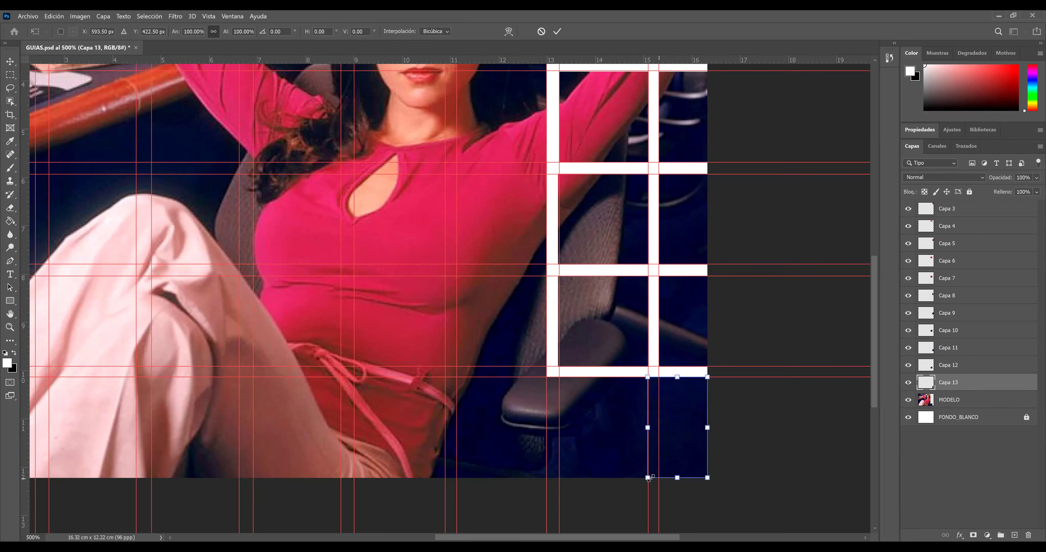
left_click_drag(645, 479, 648, 478)
left_click_drag(650, 475, 666, 471)
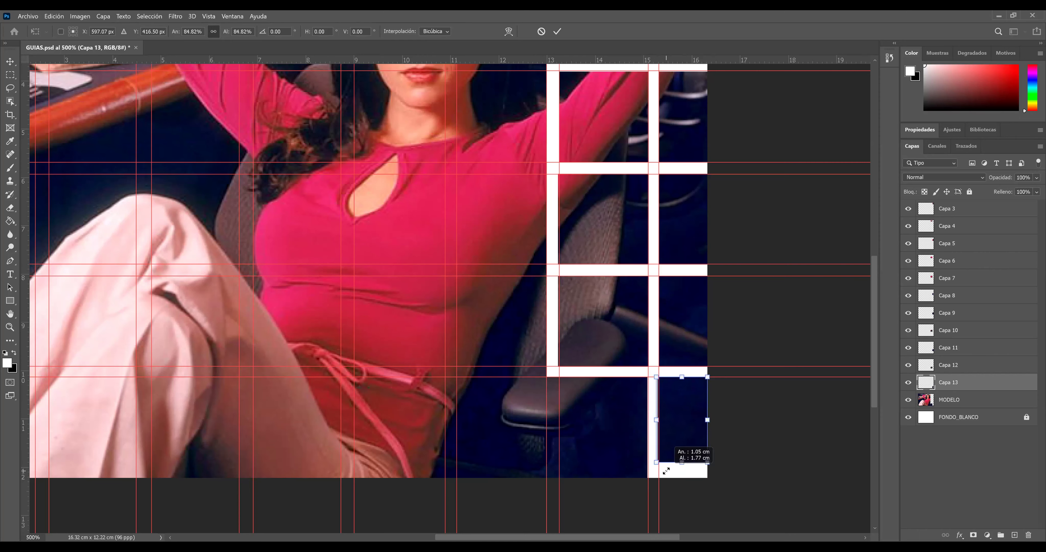
left_click_drag(666, 469, 666, 467)
key("Return")
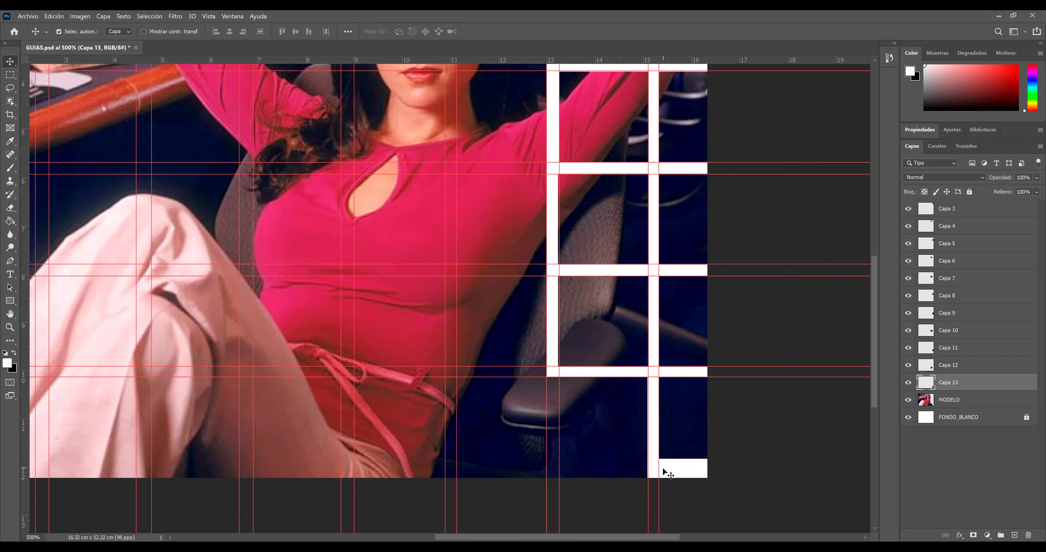
Cut a navy square from the MODELO photo layer and paste it onto a new layer.
left_click(10, 74)
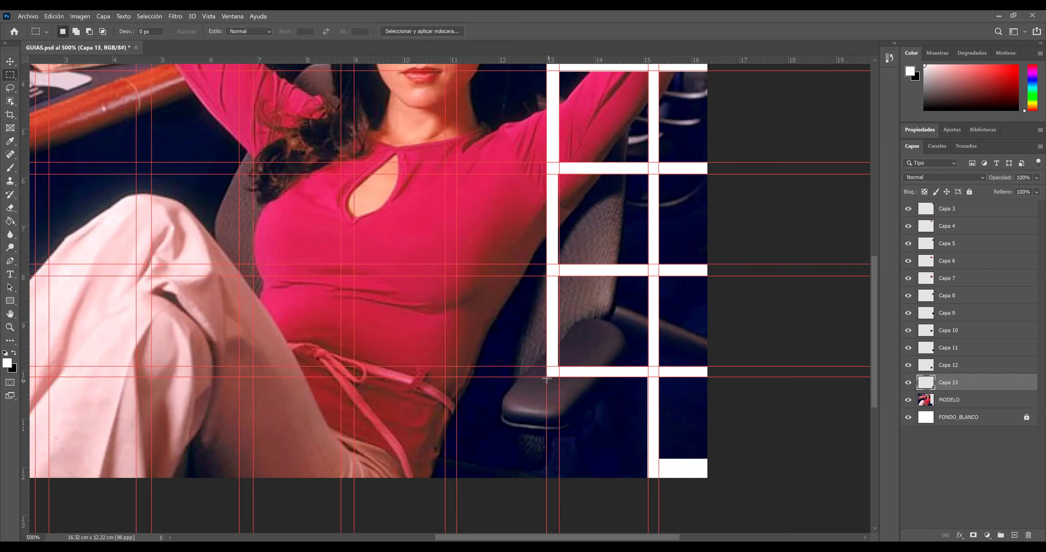
left_click_drag(546, 376, 651, 487)
key("ctrl+x")
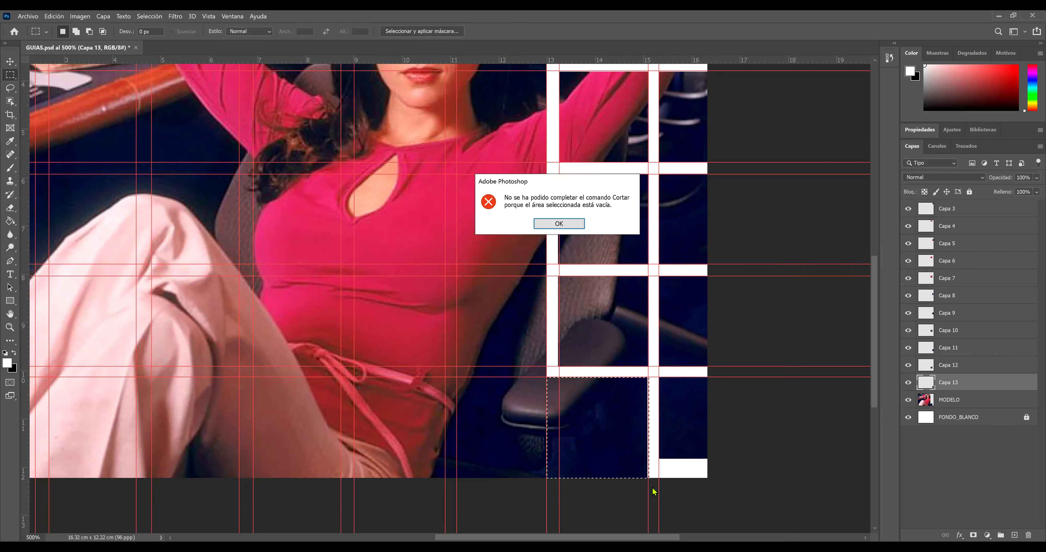
key("Return")
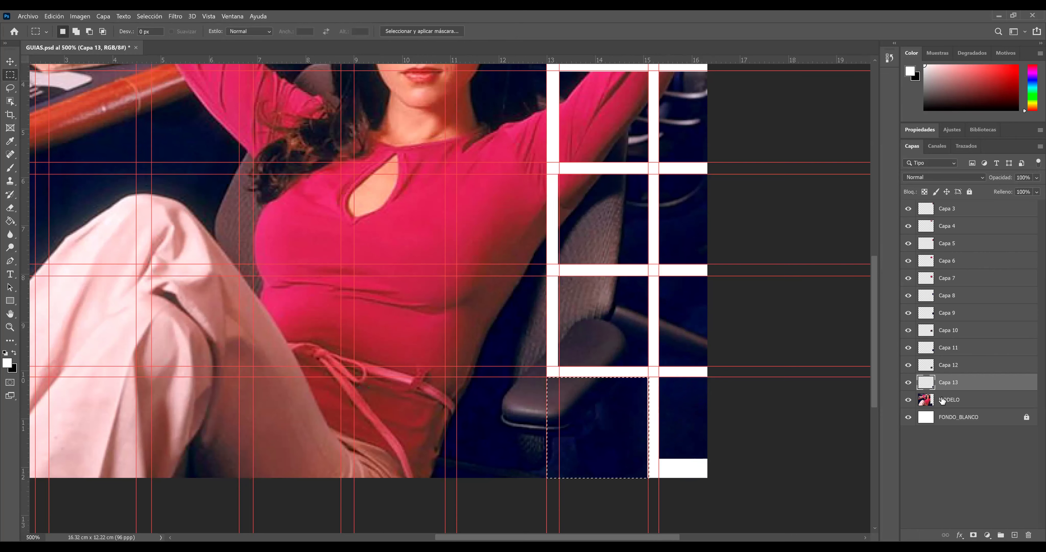
left_click(941, 399)
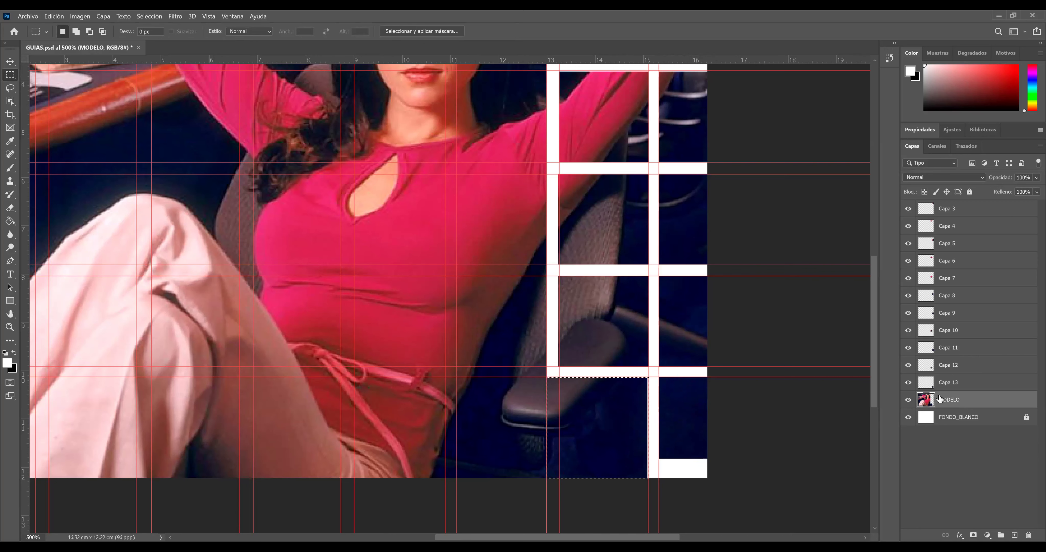
key("ctrl+x")
key("ctrl+v")
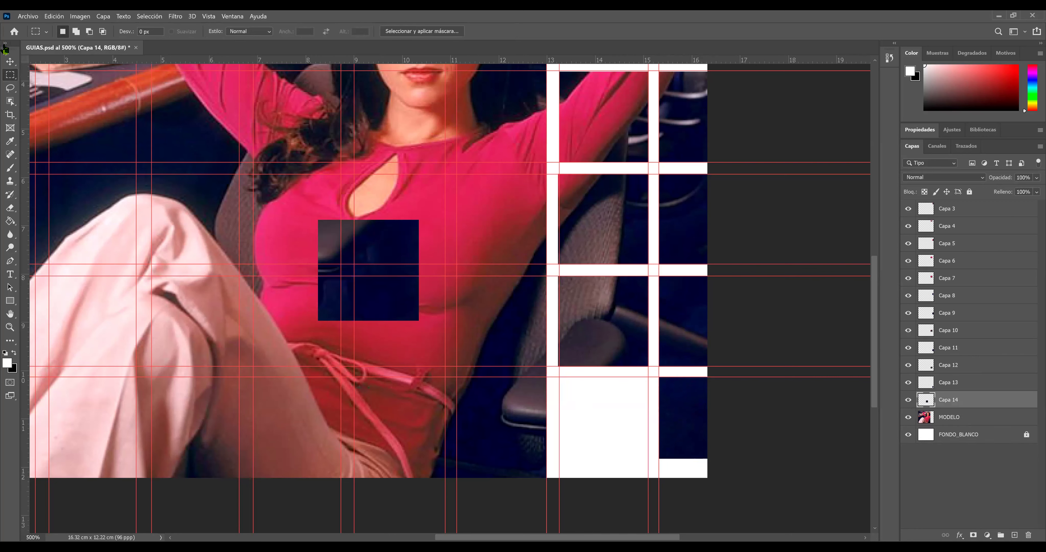
Place the navy square (Capa 14) in the fourth row's left cell and resize it to the guides.
left_click(10, 62)
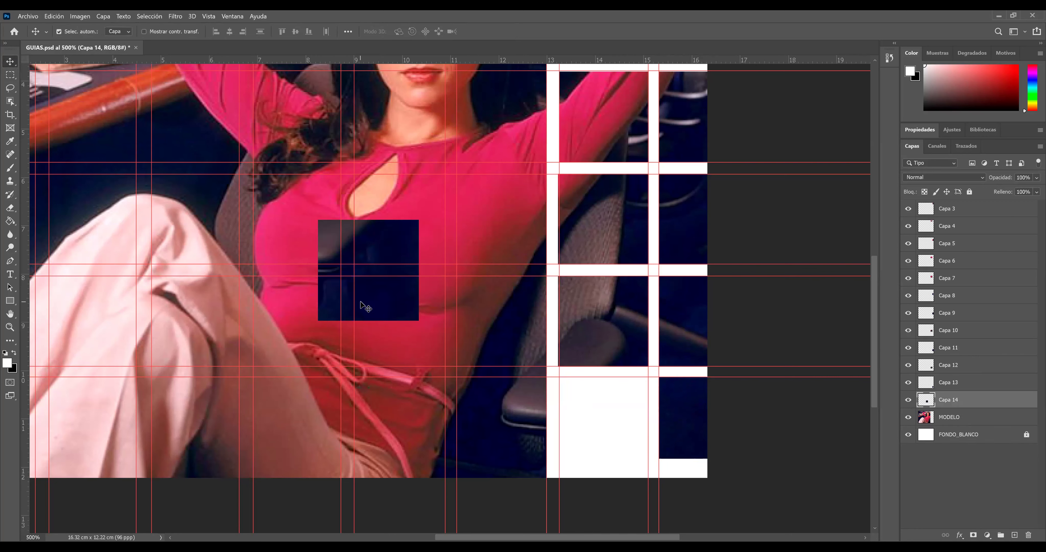
left_click_drag(361, 303, 593, 458)
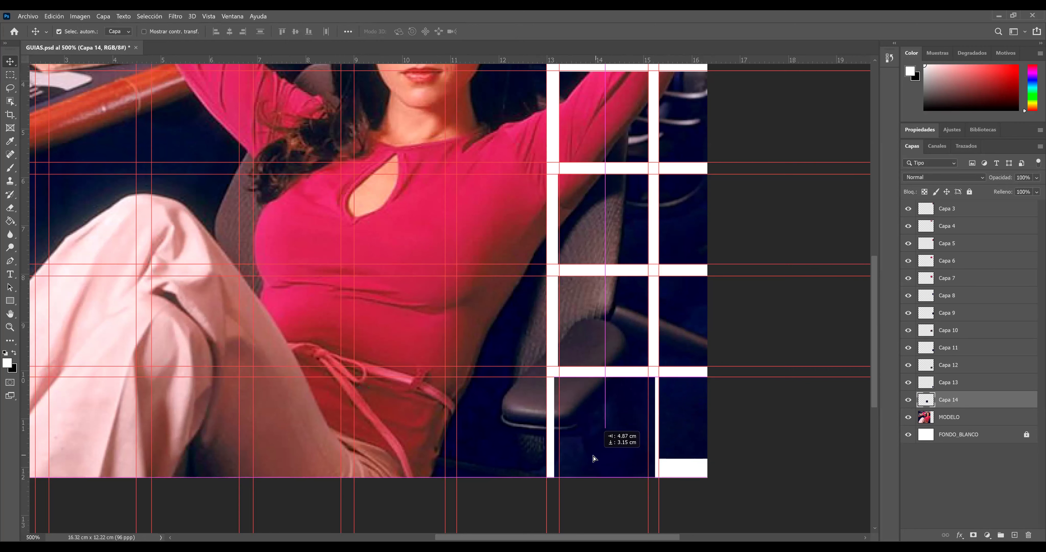
left_click_drag(592, 455, 586, 452)
key("Down")
key("Down")
key("Down")
key("Down")
key("Down")
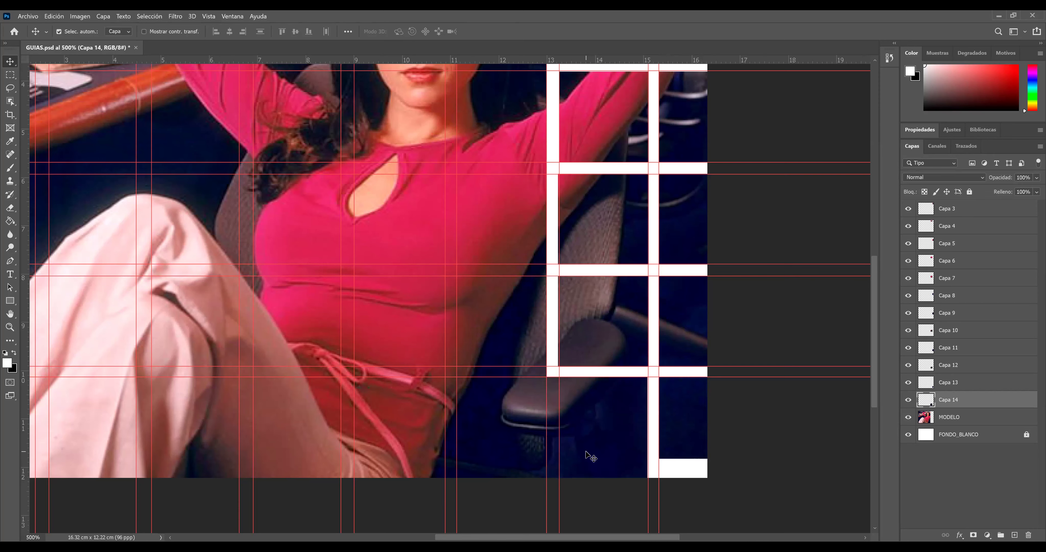
key("Right")
key("ctrl+t")
left_click_drag(547, 477, 561, 465)
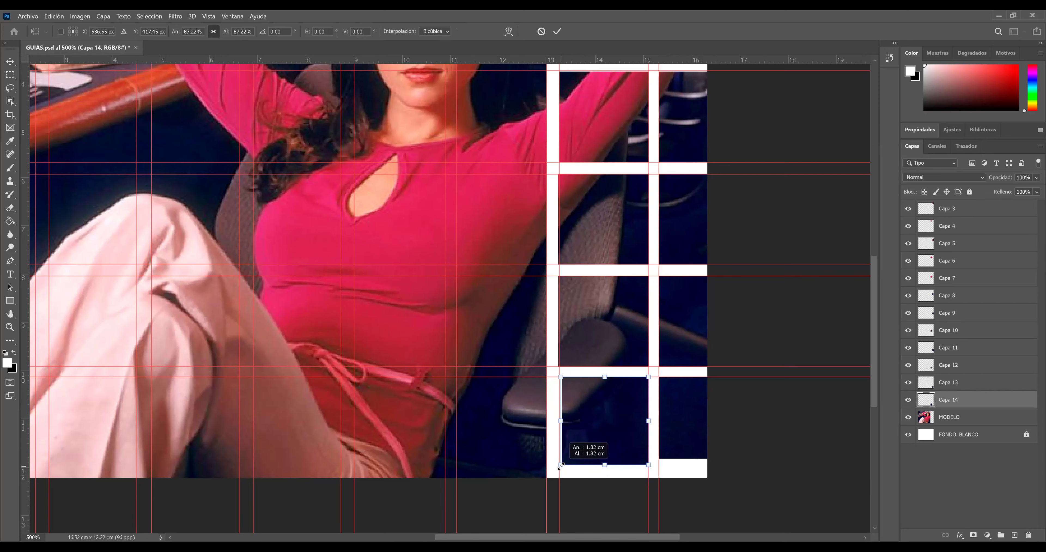
left_click_drag(560, 465, 557, 468)
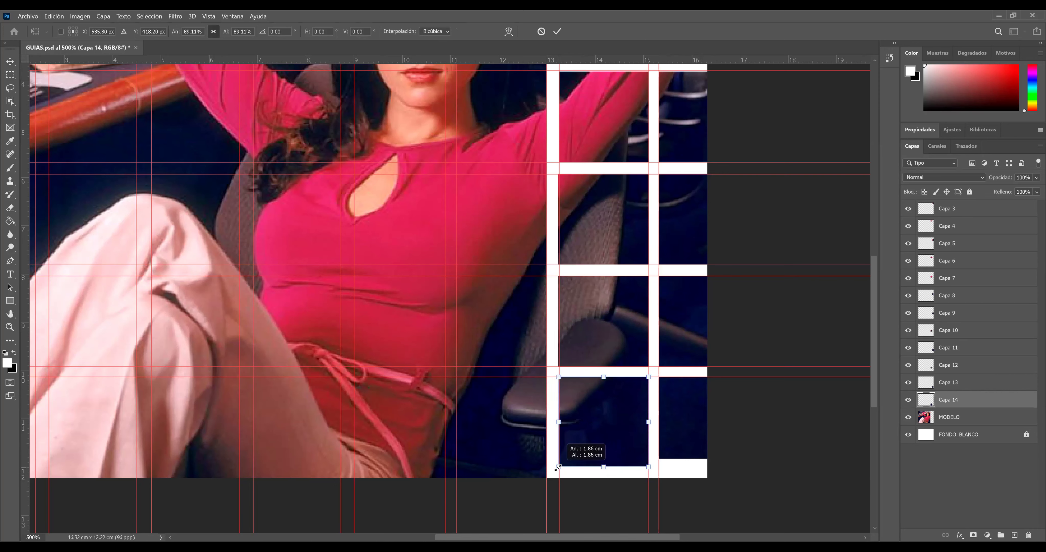
key("Return")
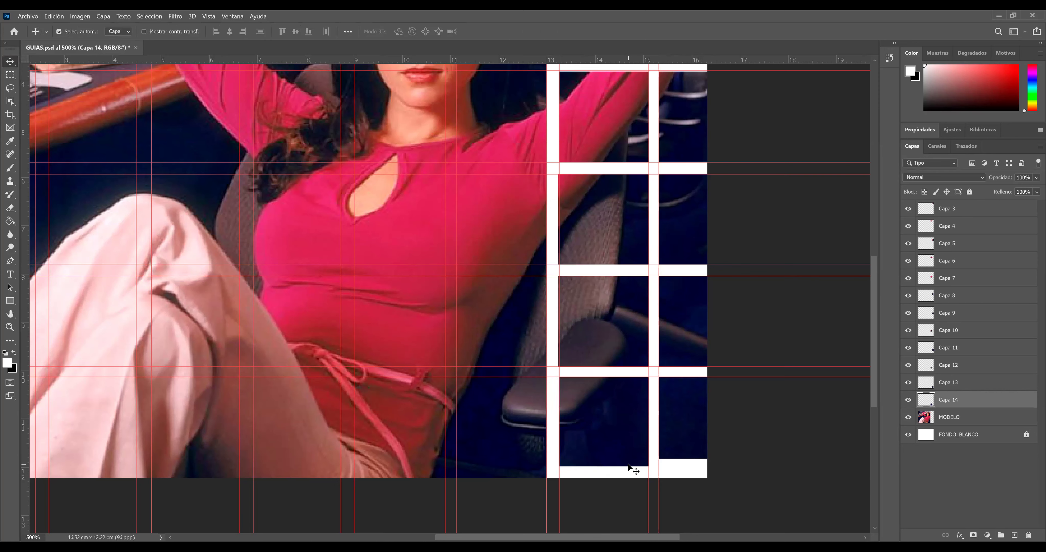
Scale Capa 13 up to about 109% so it meets the guides of its cell.
left_click(671, 426)
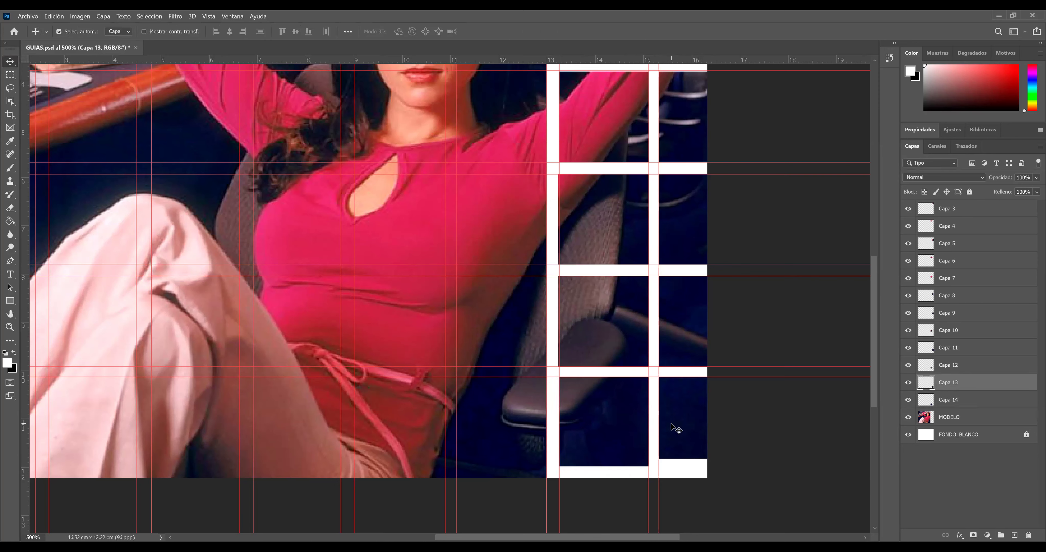
key("ctrl+t")
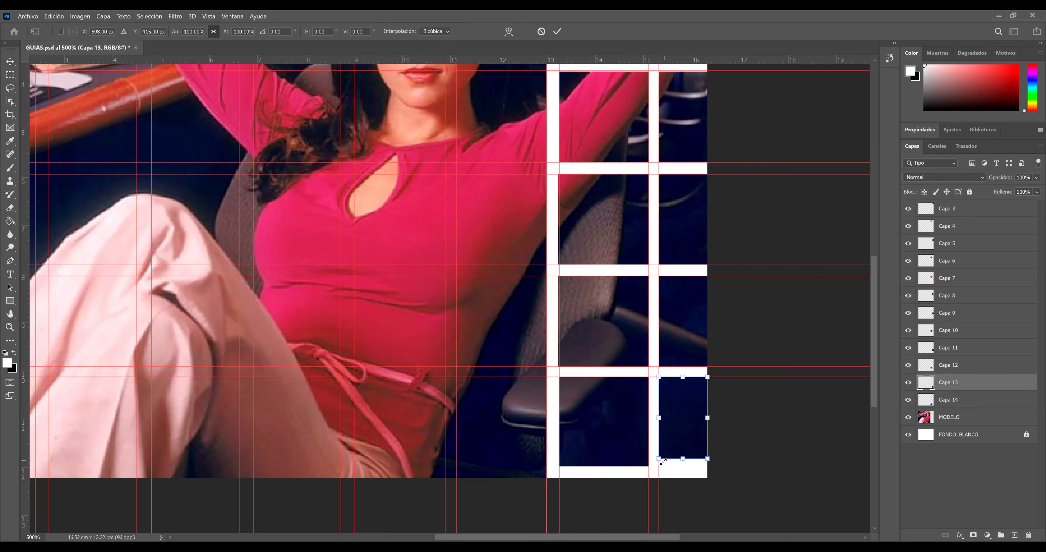
left_click_drag(659, 459, 653, 467)
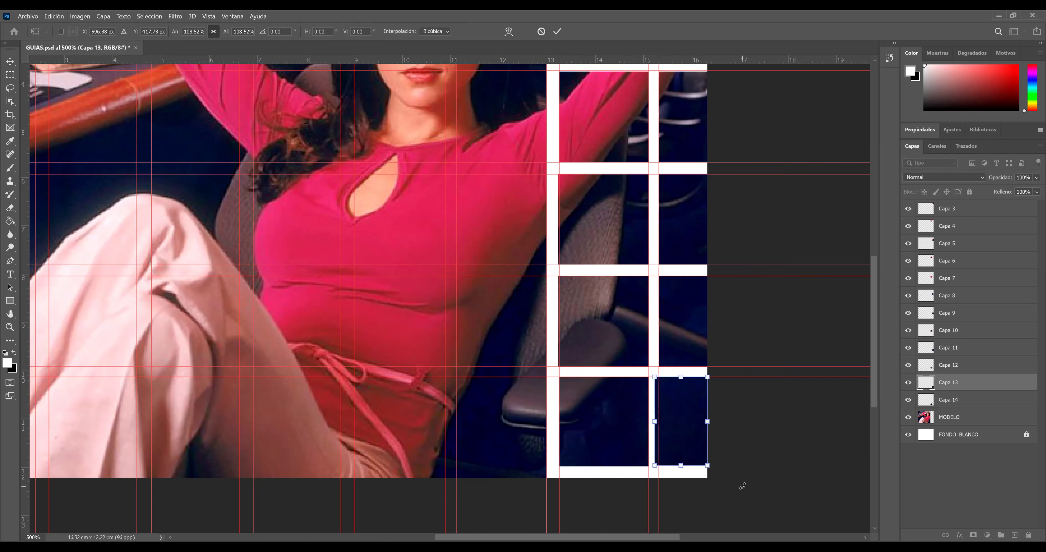
left_click_drag(653, 467, 652, 467)
key("Return")
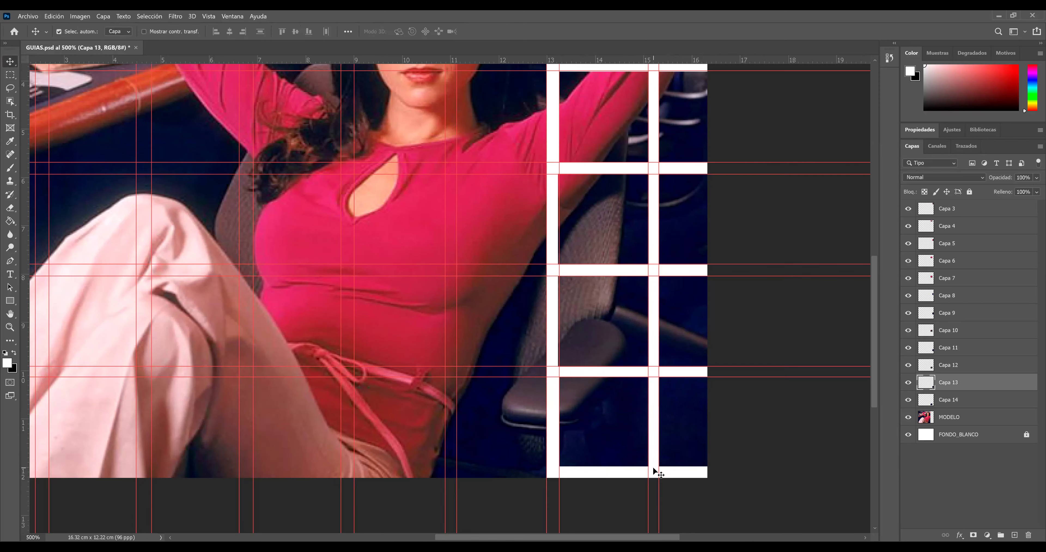
Save GUIAS.psd, fit the whole image in the window, then close the document.
left_click(804, 380)
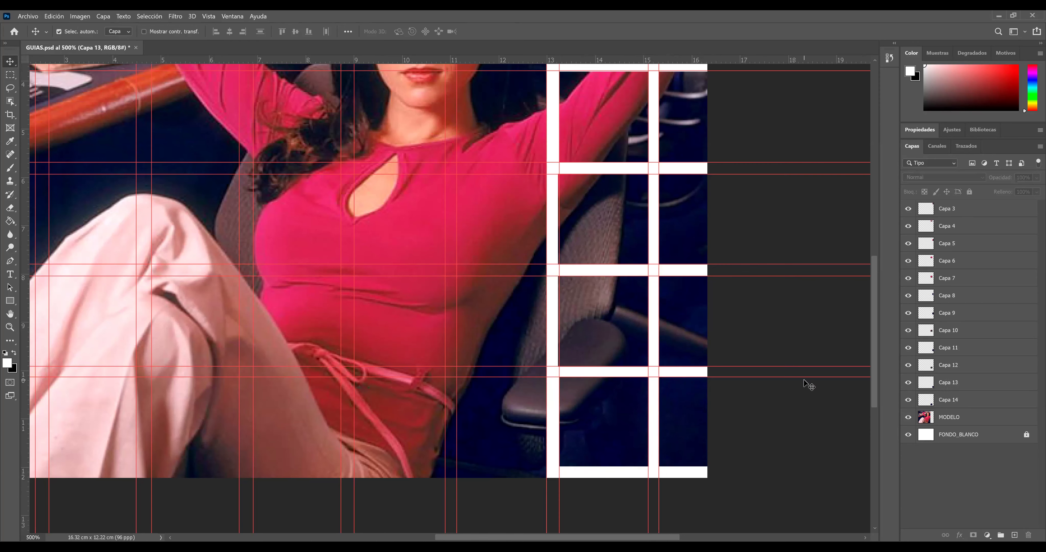
key("ctrl+s")
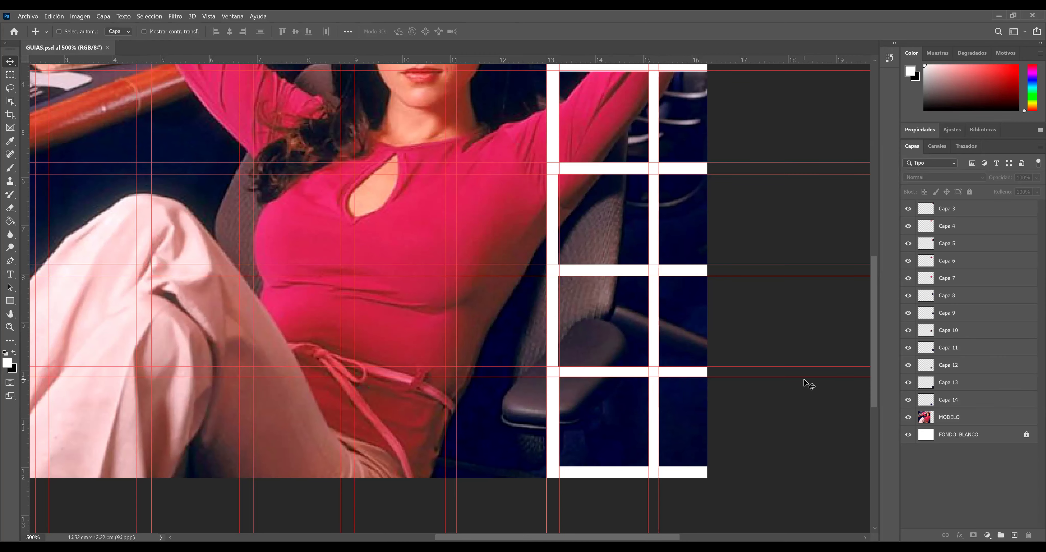
key("ctrl+0")
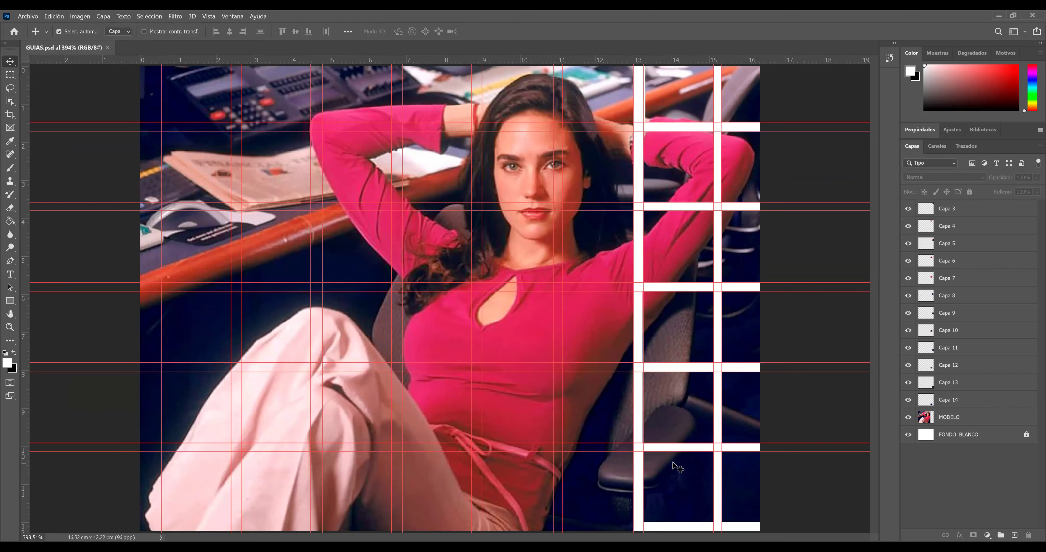
left_click(28, 18)
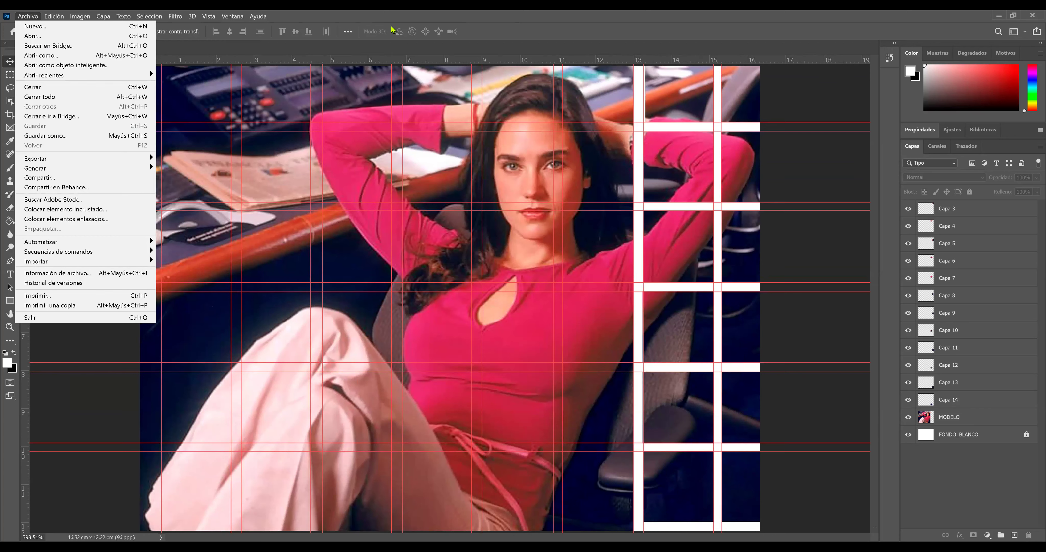
left_click(431, 17)
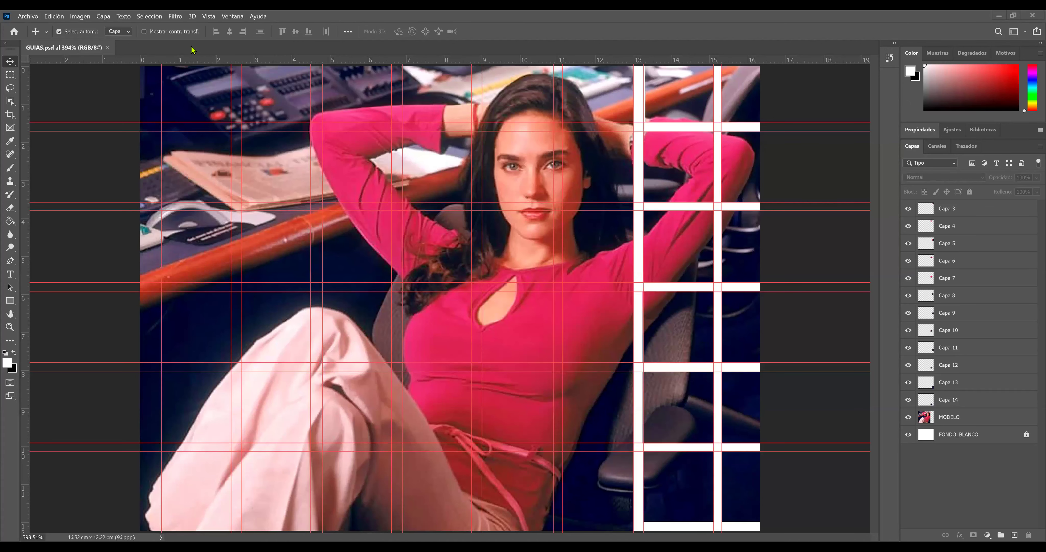
left_click(108, 48)
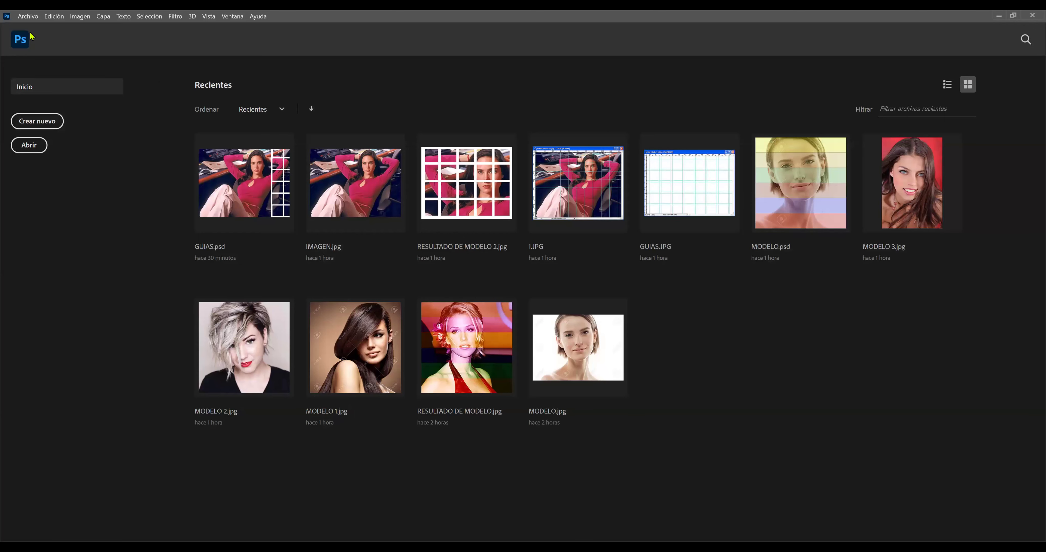
Create a new white 1920 × 1080 pixel document at 96 pixels/inch, RGB 8 bit.
left_click(31, 17)
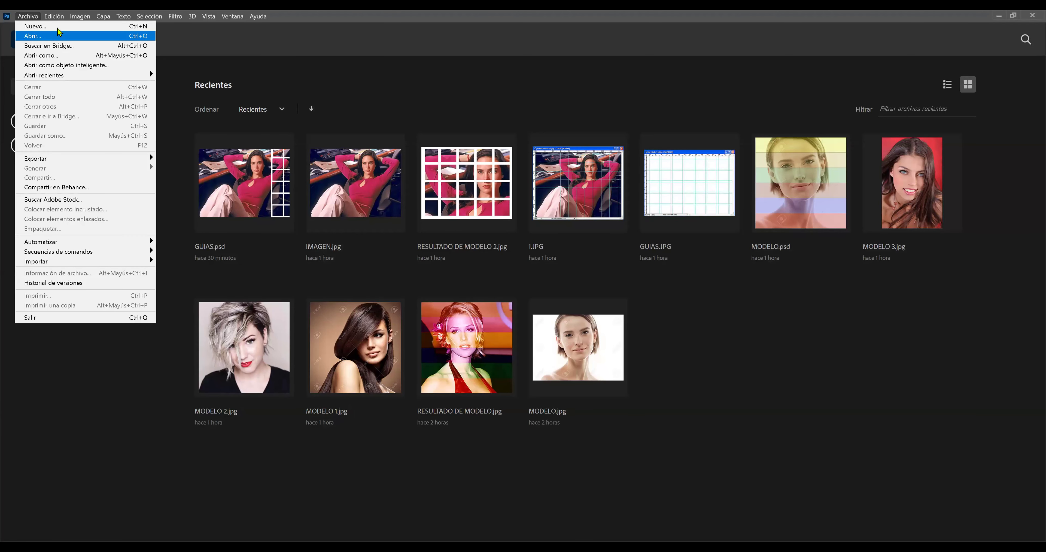
left_click(70, 28)
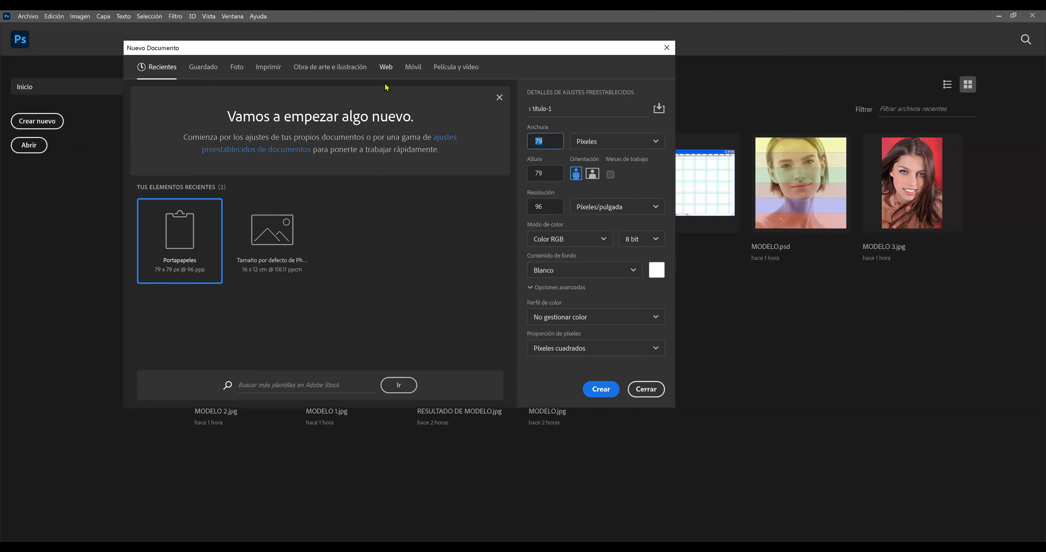
type("1920")
key("Tab")
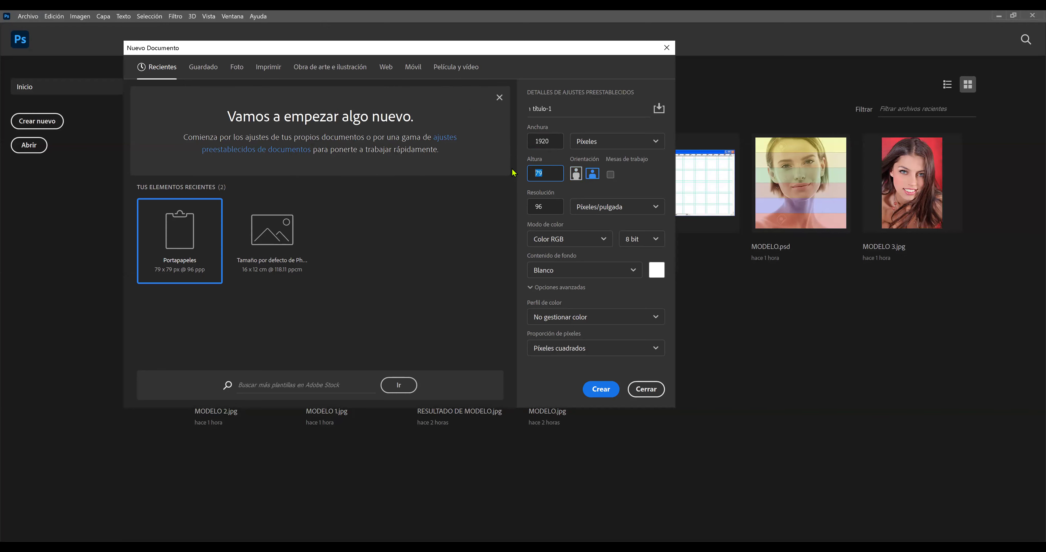
type("1080")
left_click(631, 209)
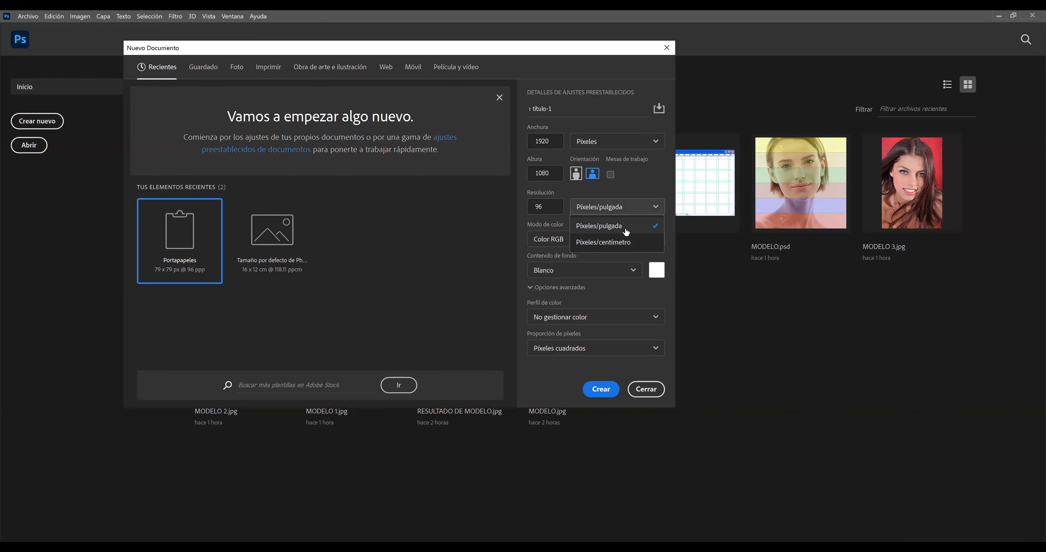
left_click(625, 230)
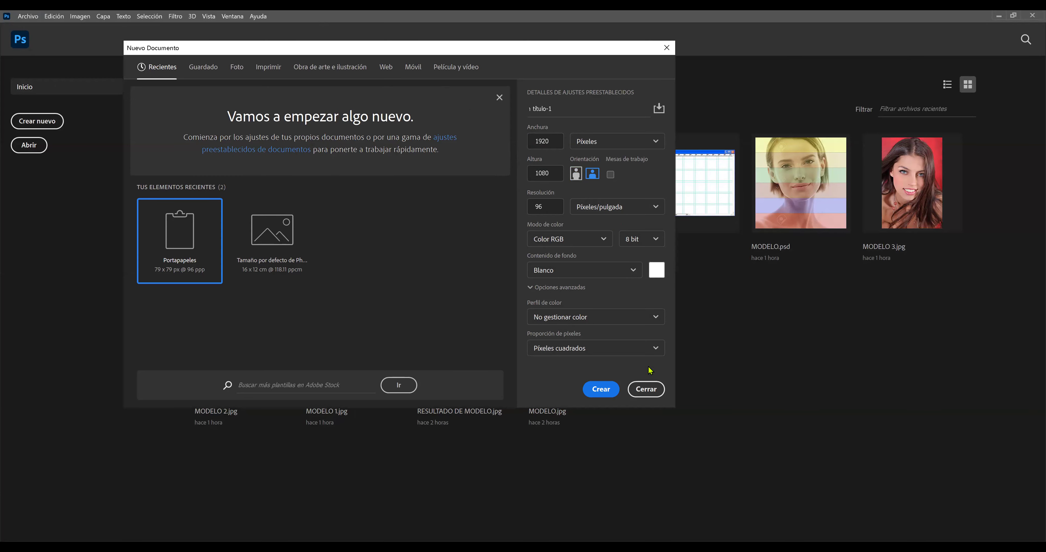
left_click(605, 389)
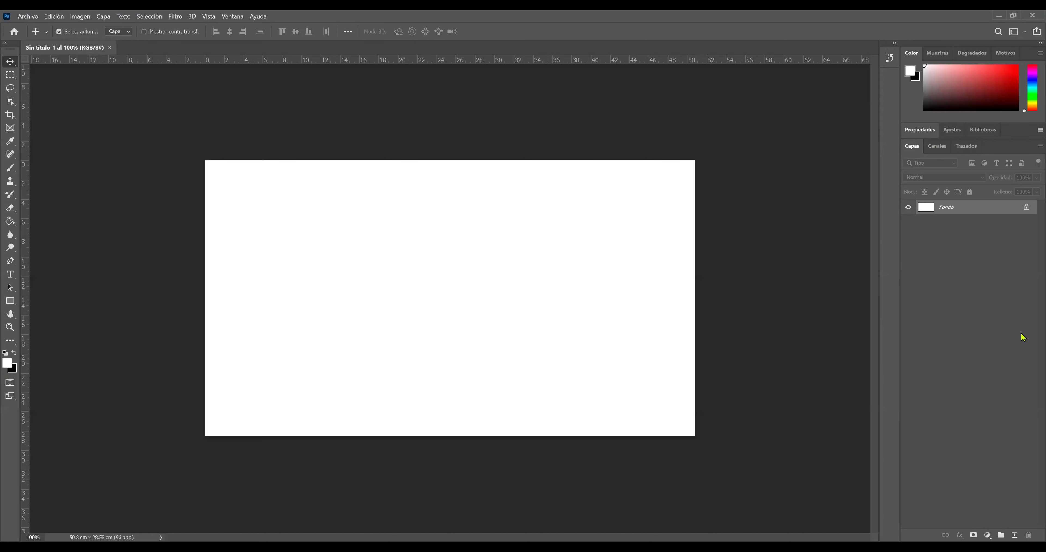
Save the new blank document on the computer as MOSAICO.psd in the EJERCICIO 2 folder.
left_click(32, 18)
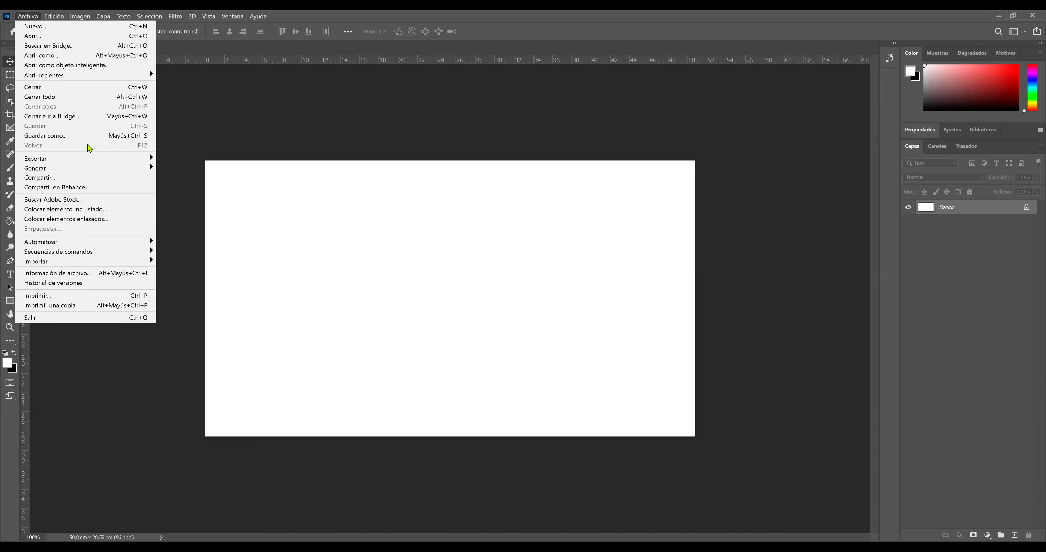
key("Return")
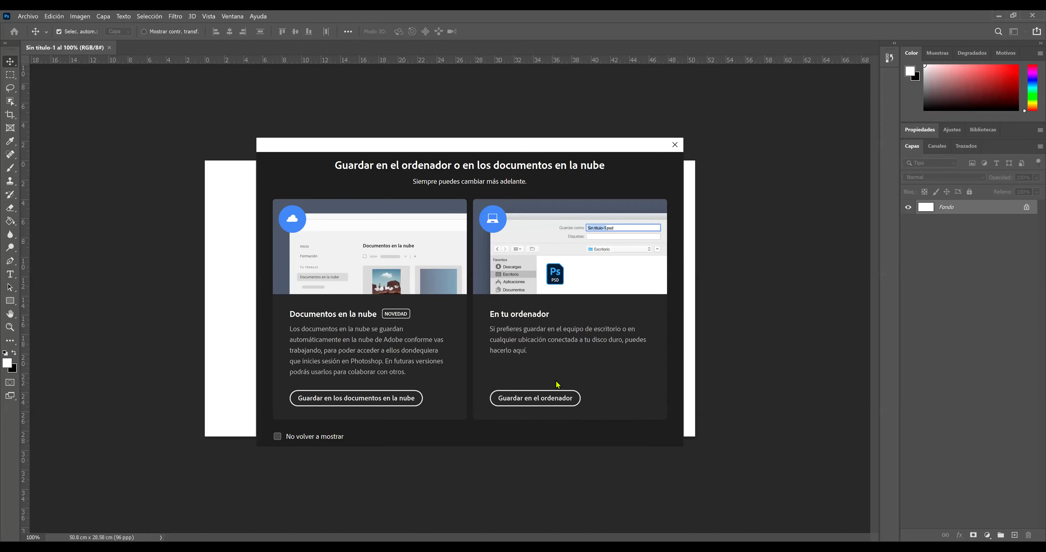
left_click(548, 401)
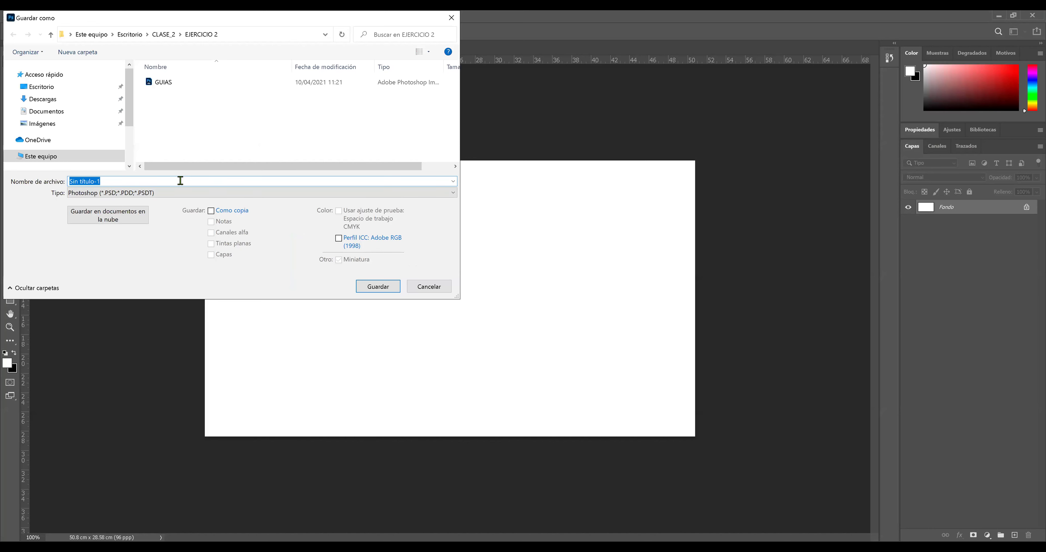
type("MOSAICO")
key("Return")
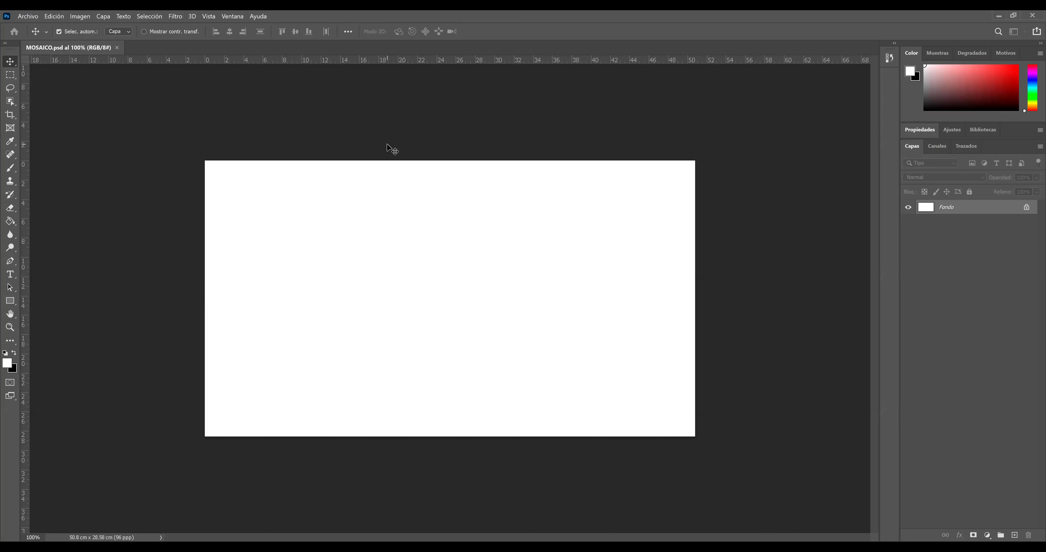
Set the MOSAICO canvas size to 192 × 108 pixels and accept the cropping warning.
left_click(81, 17)
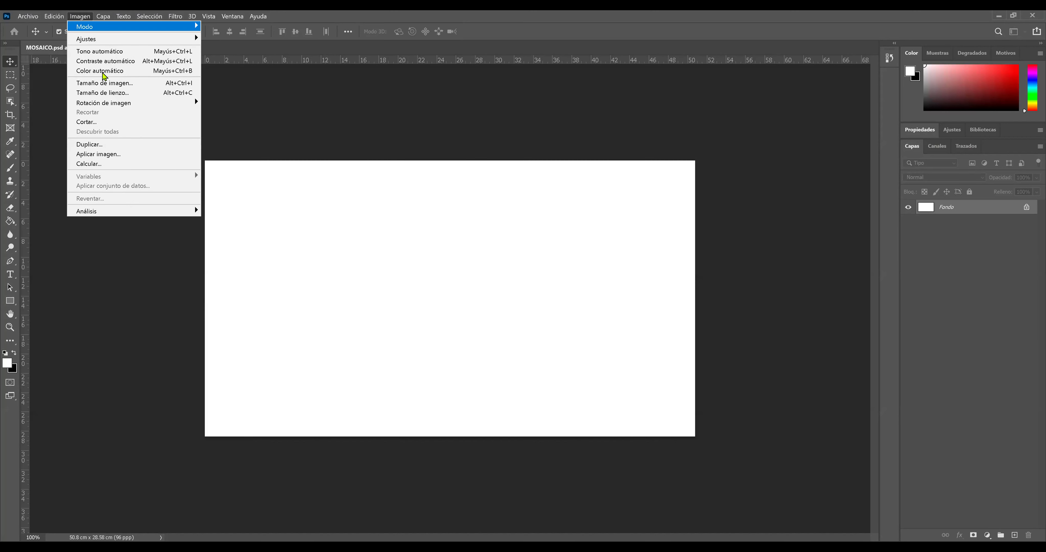
left_click(144, 93)
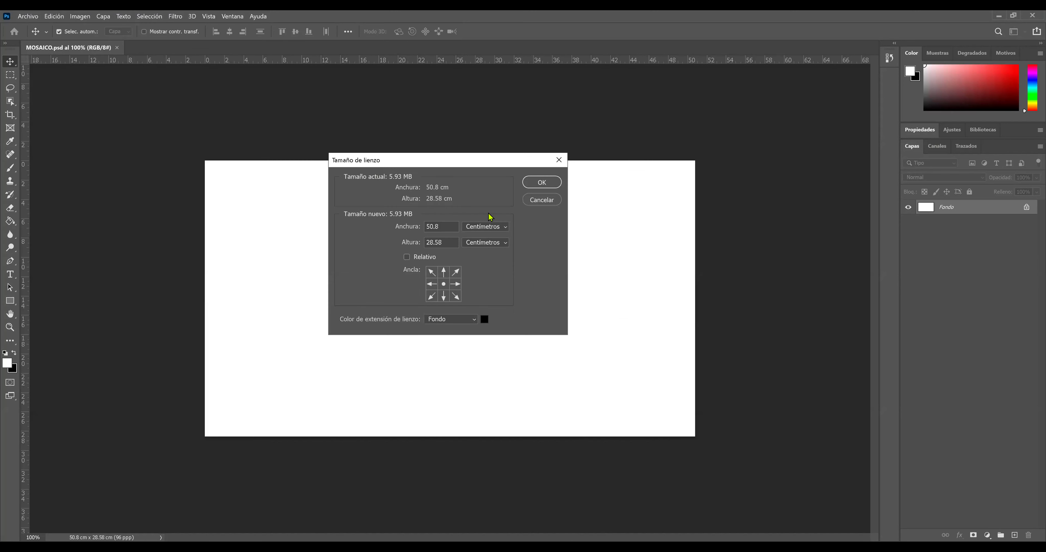
left_click(503, 228)
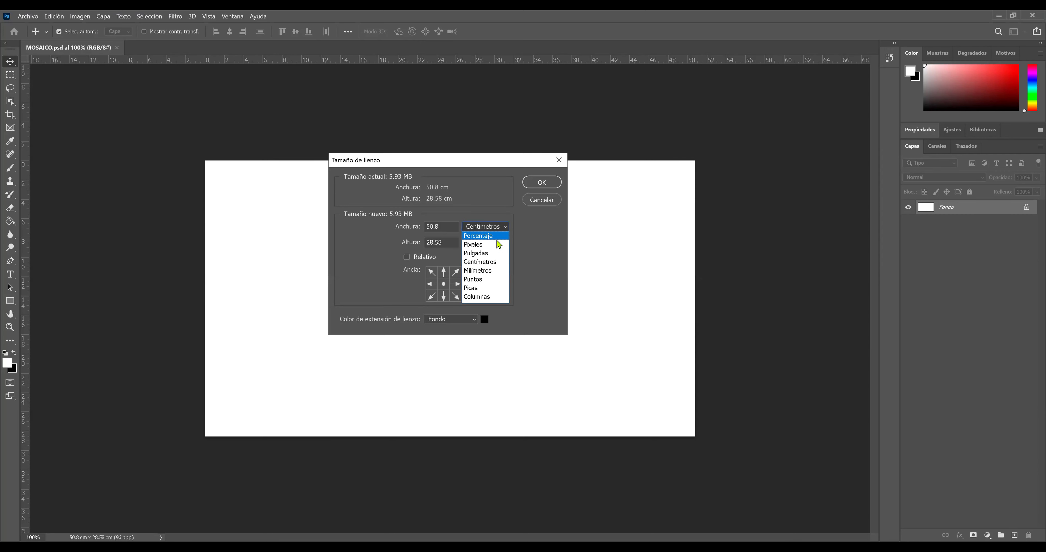
left_click(493, 244)
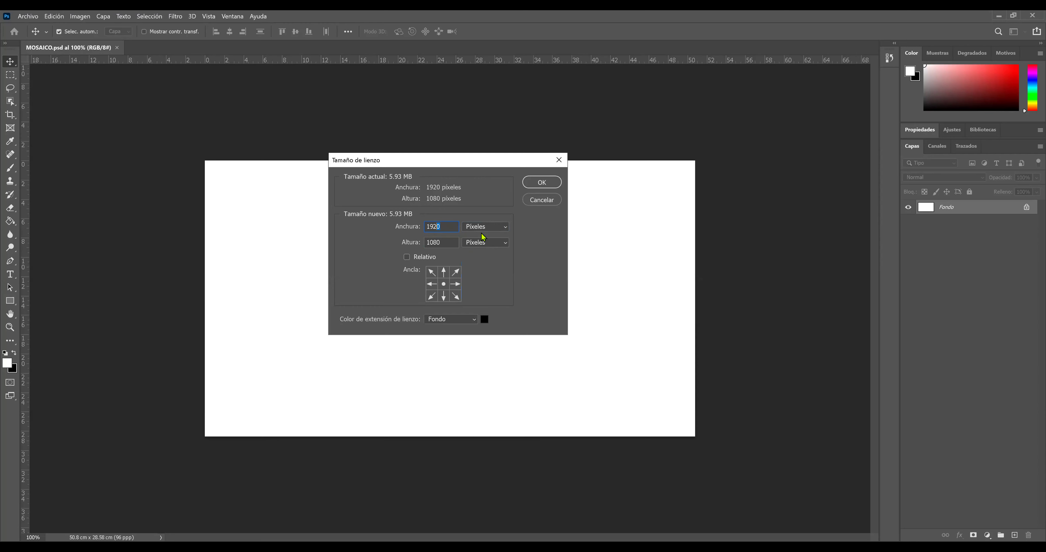
key("BackSpace")
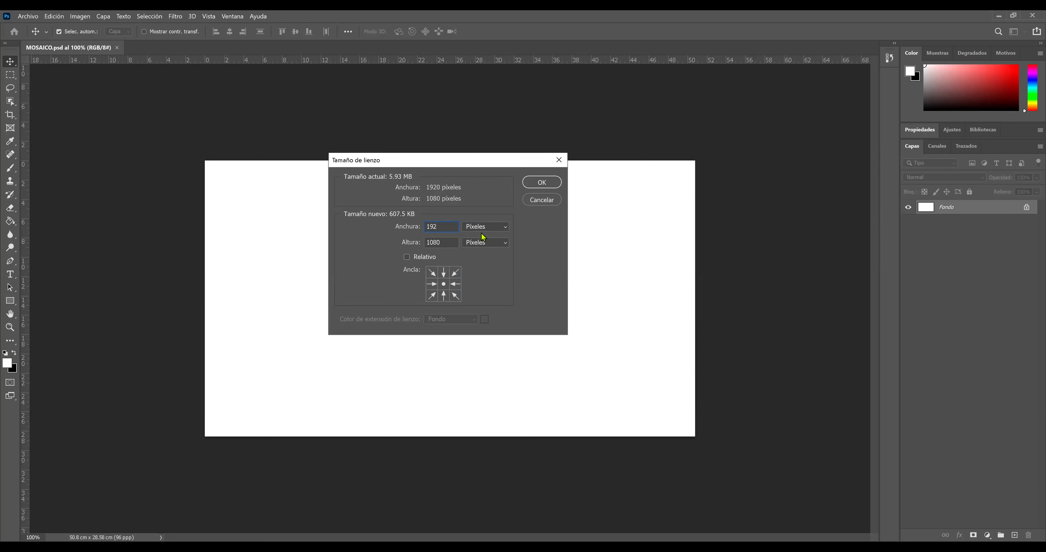
left_click(441, 243)
key("shift+Left")
key("BackSpace")
left_click(533, 184)
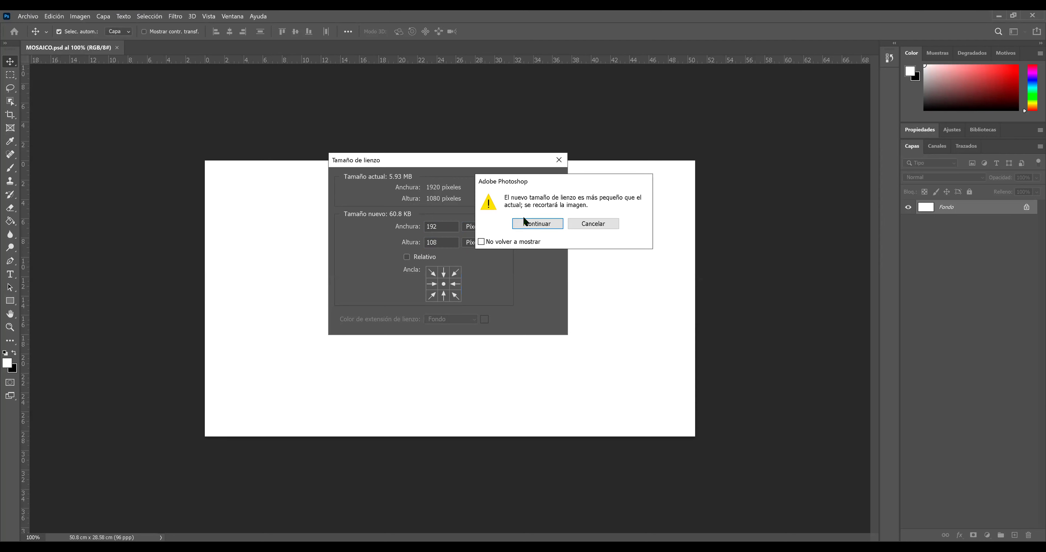
left_click(531, 224)
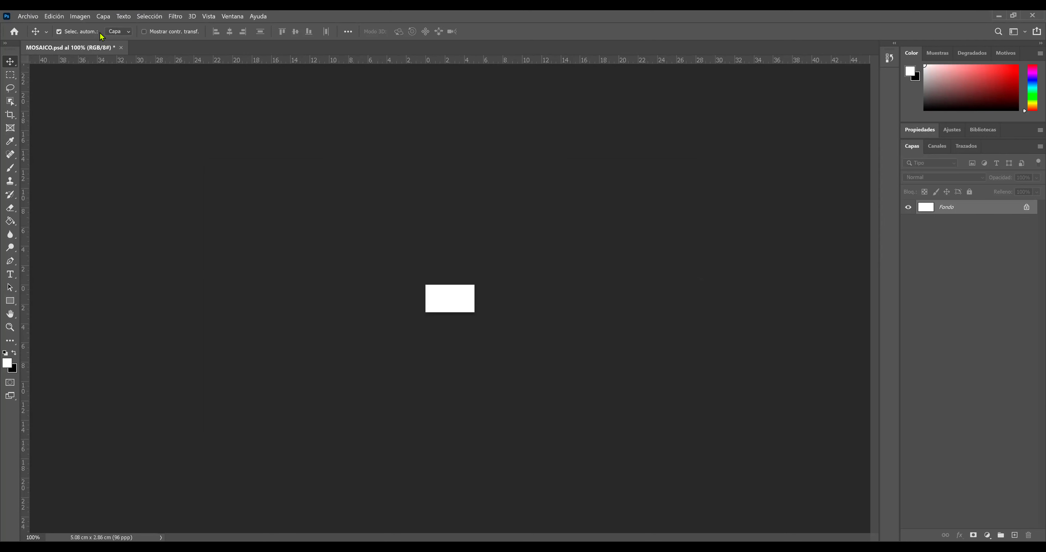
left_click(80, 18)
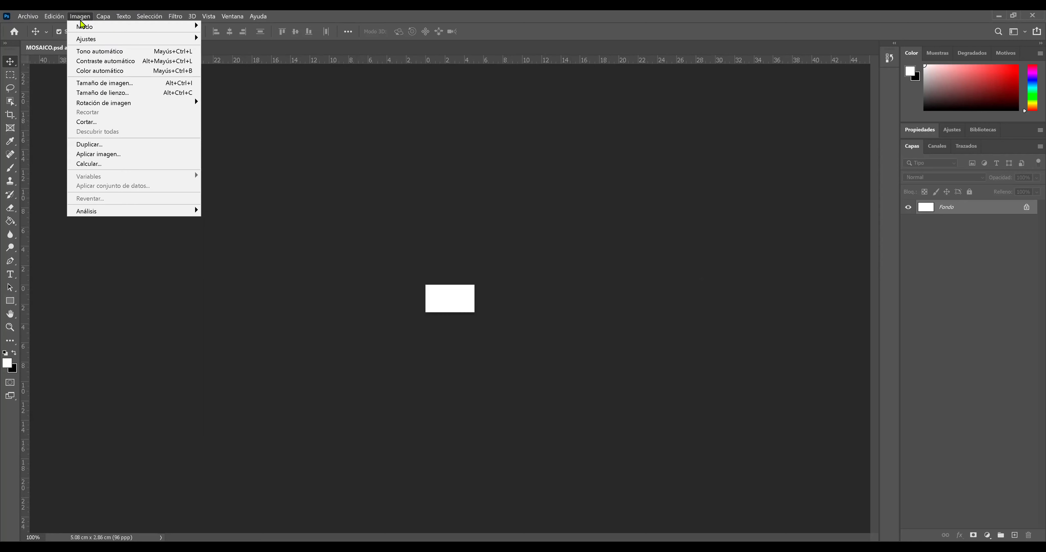
Set the canvas size back to 1920 × 1080 pixels.
left_click(143, 96)
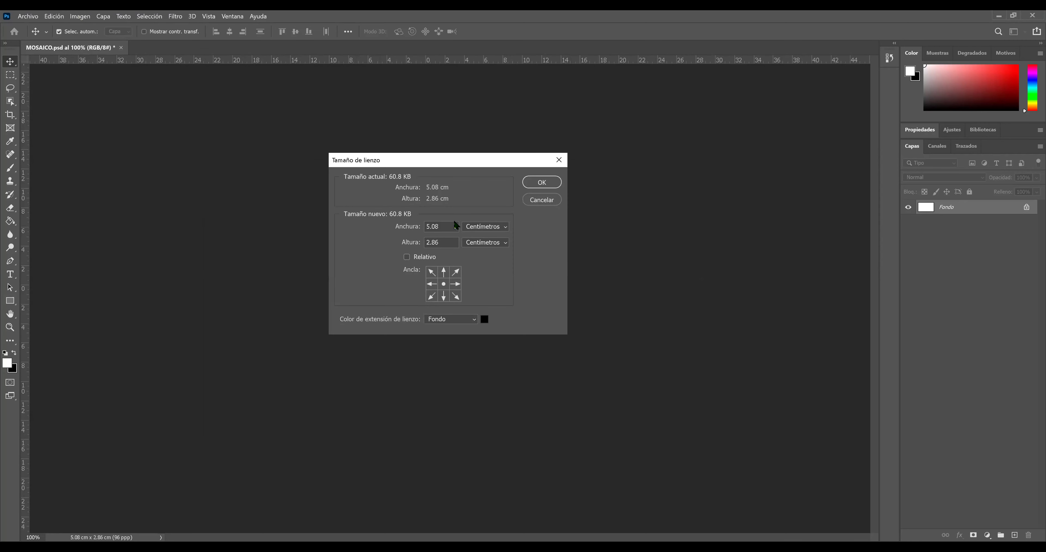
left_click(477, 230)
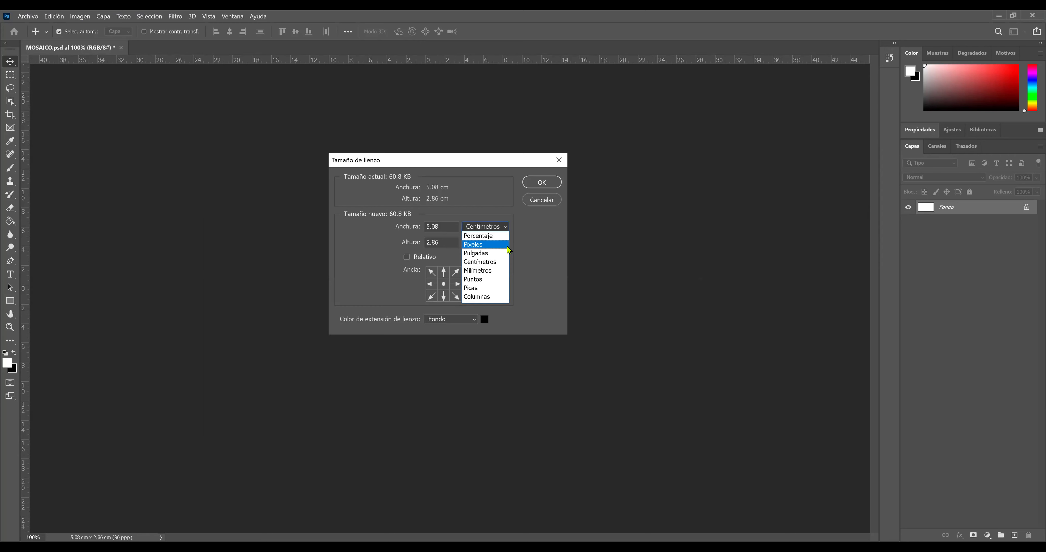
left_click(507, 245)
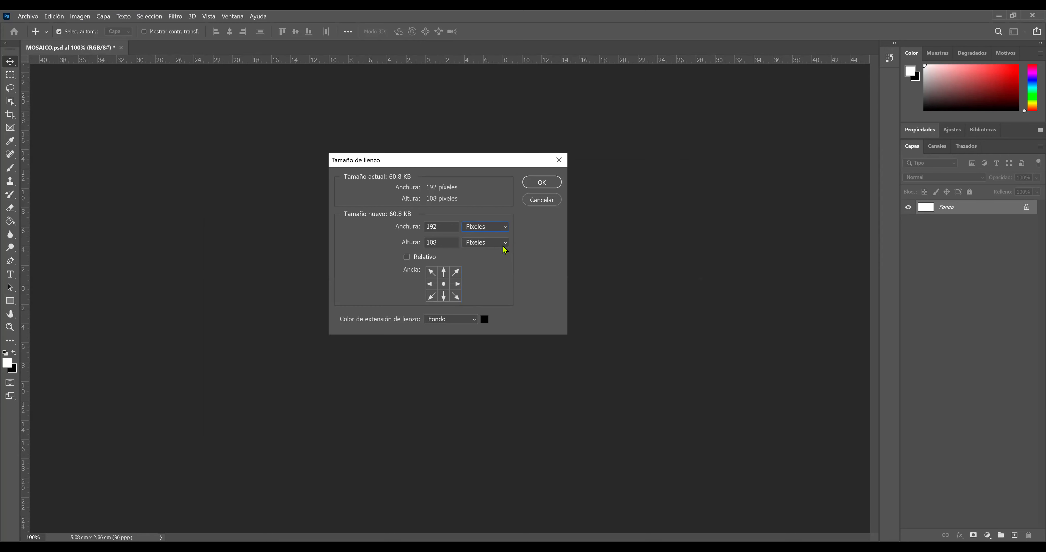
left_click(444, 228)
type("08")
type("0")
left_click(541, 182)
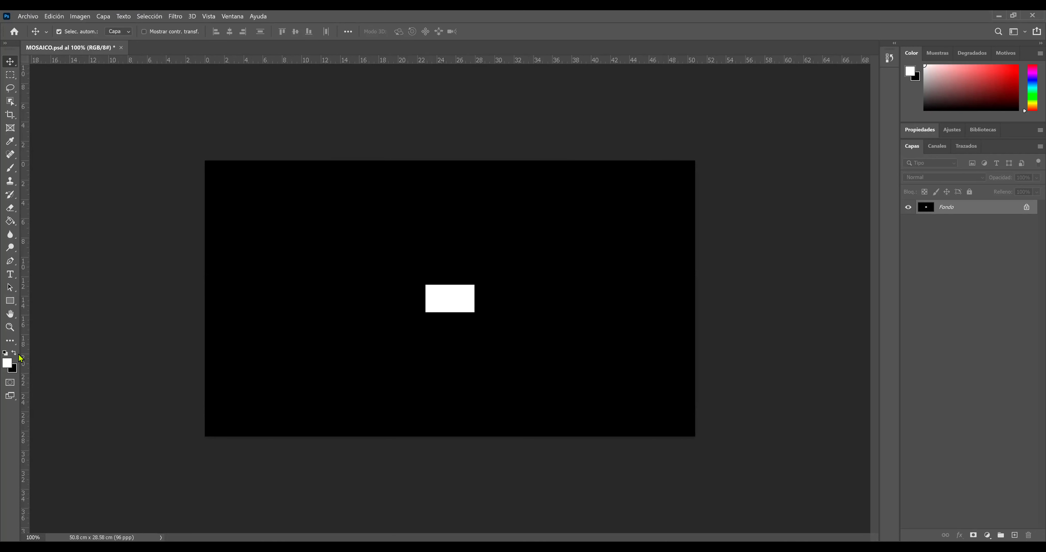
Fill the added black border area with white using the Paint Bucket.
left_click(10, 221)
left_click(289, 244)
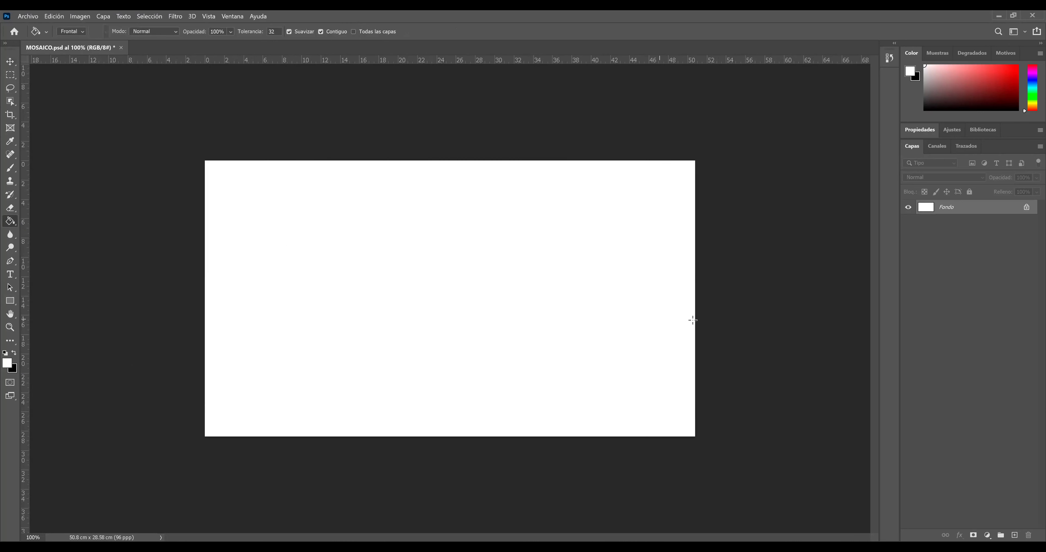
left_click(28, 17)
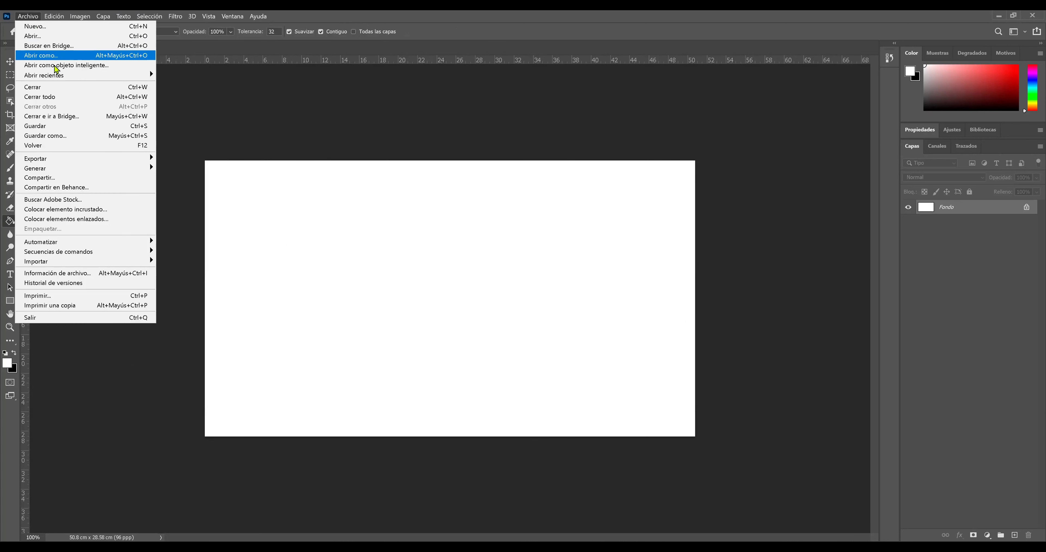
Save MOSAICO.psd and confirm in Canvas Size that it reads 1920 × 1080 pixels.
left_click(55, 126)
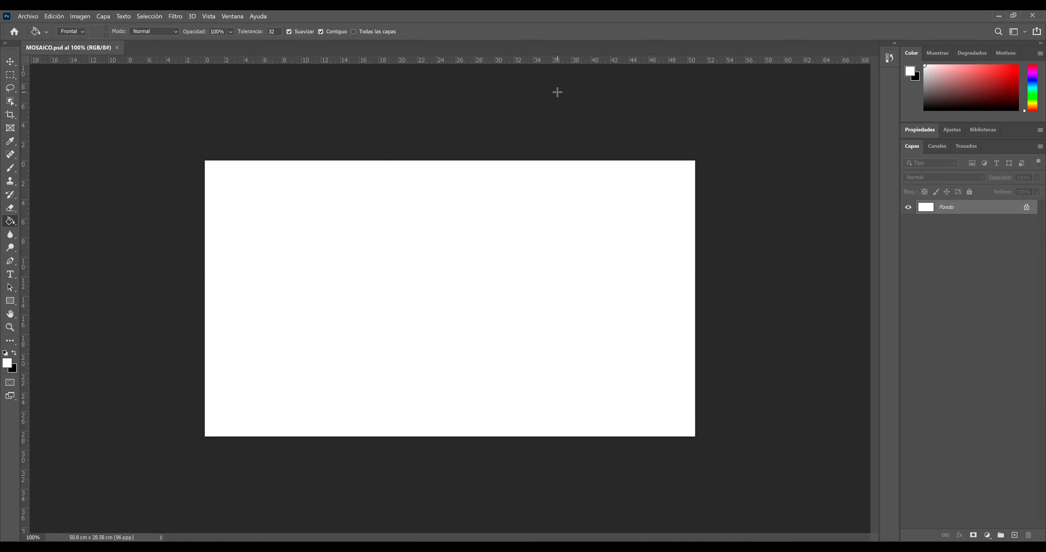
left_click(84, 17)
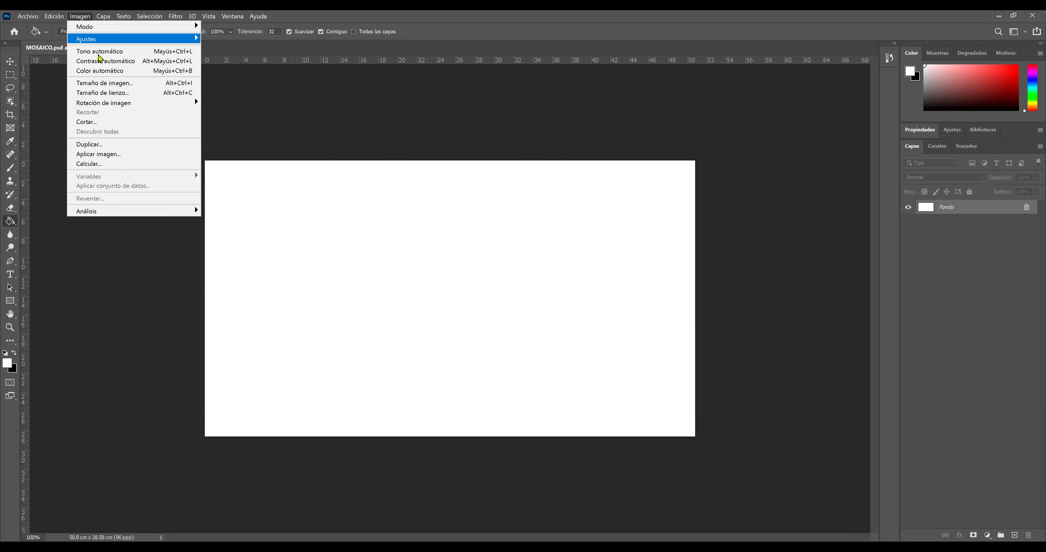
left_click(129, 95)
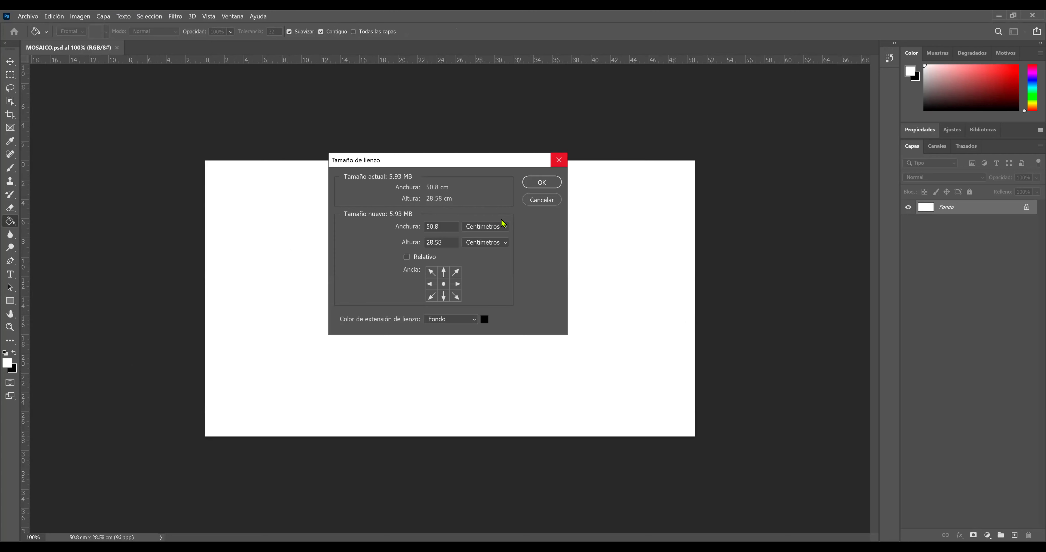
left_click(503, 229)
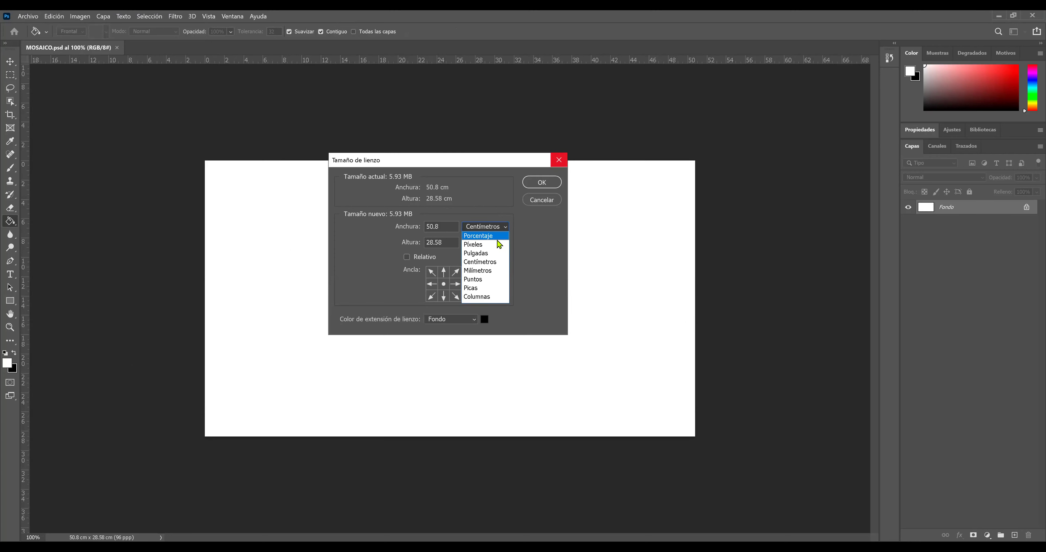
left_click(498, 245)
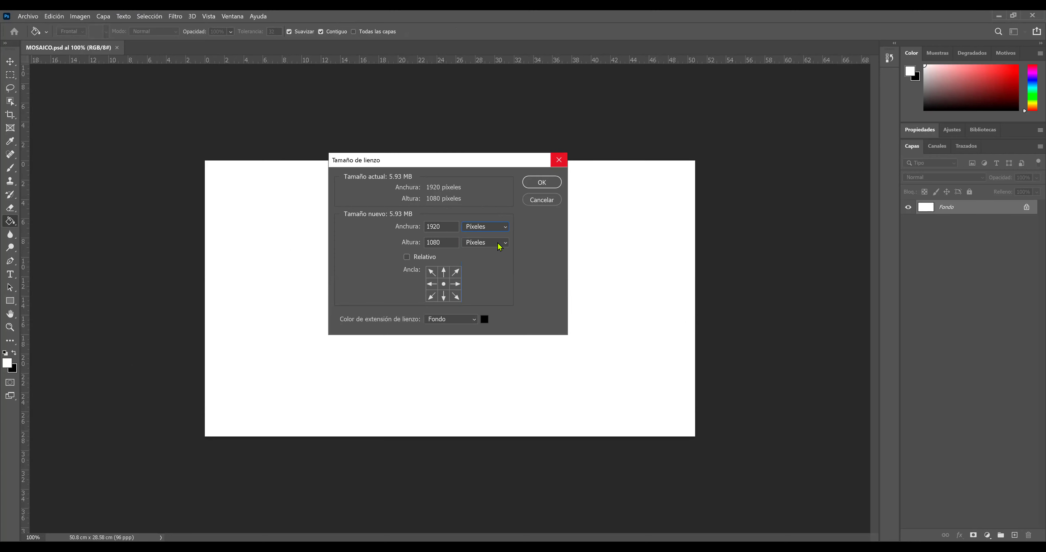
left_click(589, 94)
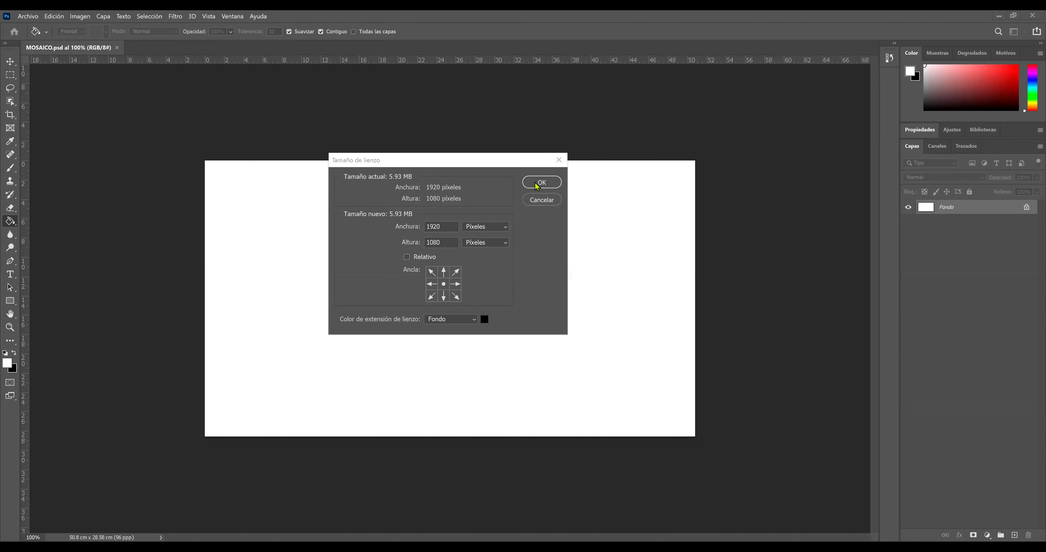
left_click(554, 181)
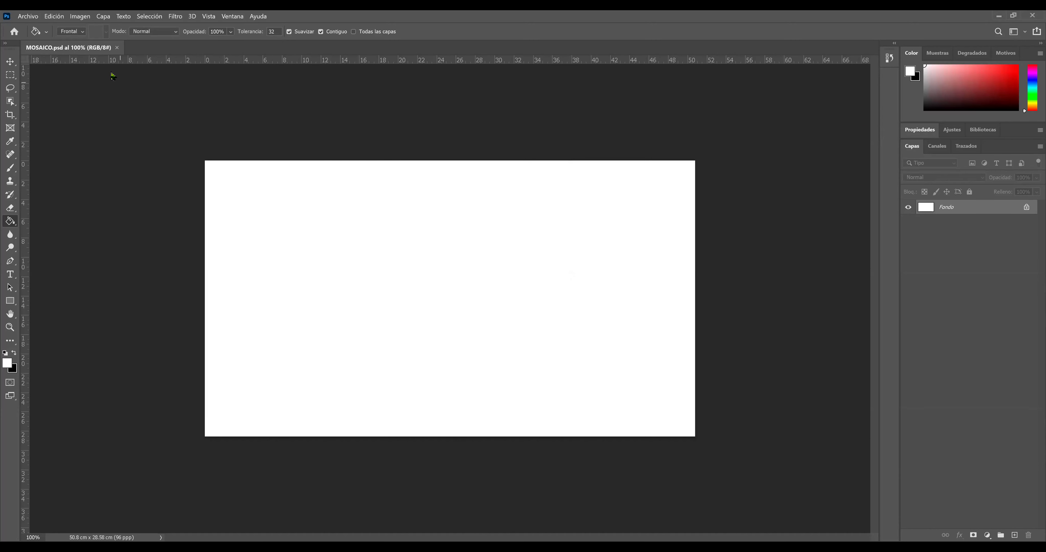
Open MODELO 1, 2, 3 and MODELO from CLASE_2, accepting MODELO 1's missing colour profile.
left_click(36, 17)
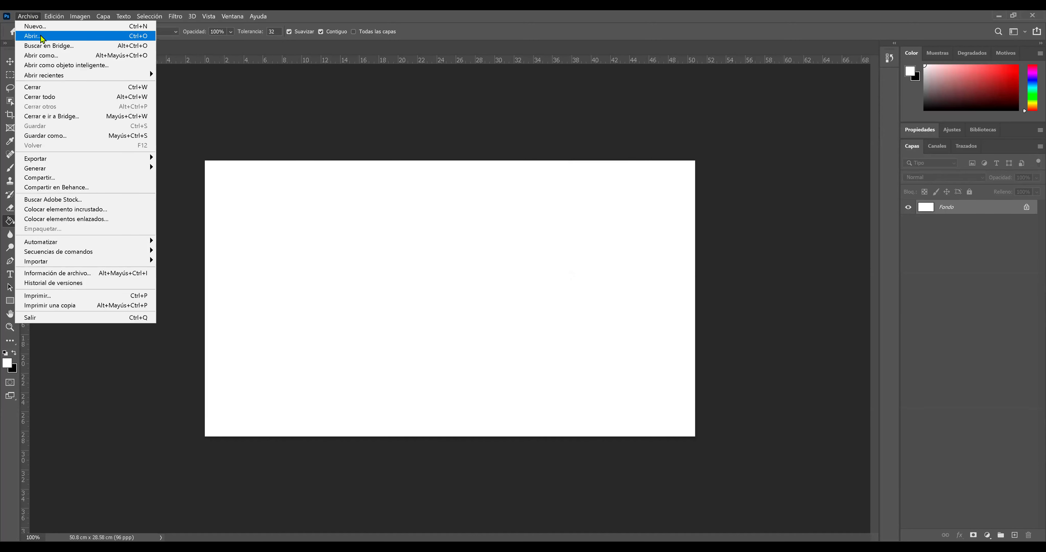
left_click(41, 36)
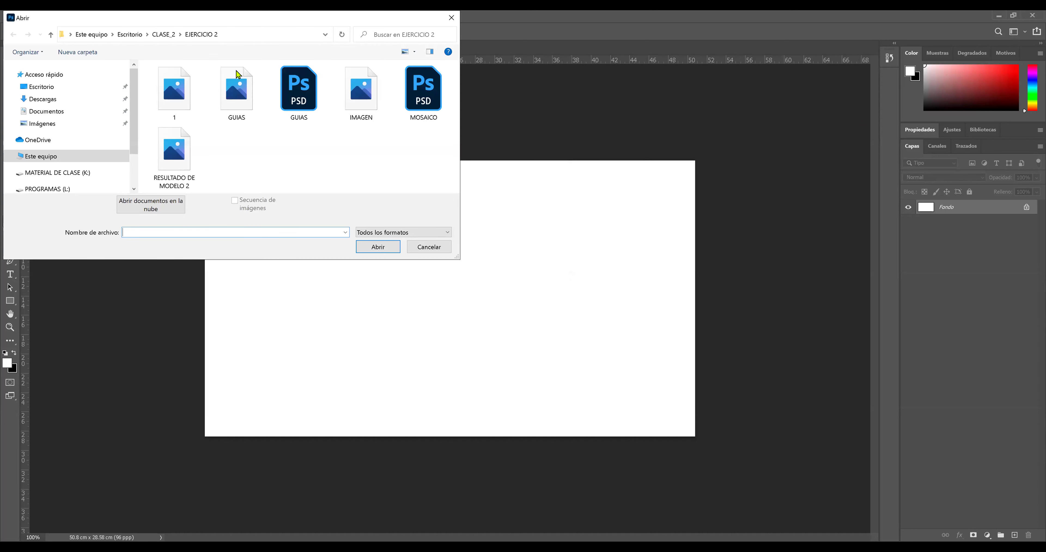
left_click(164, 34)
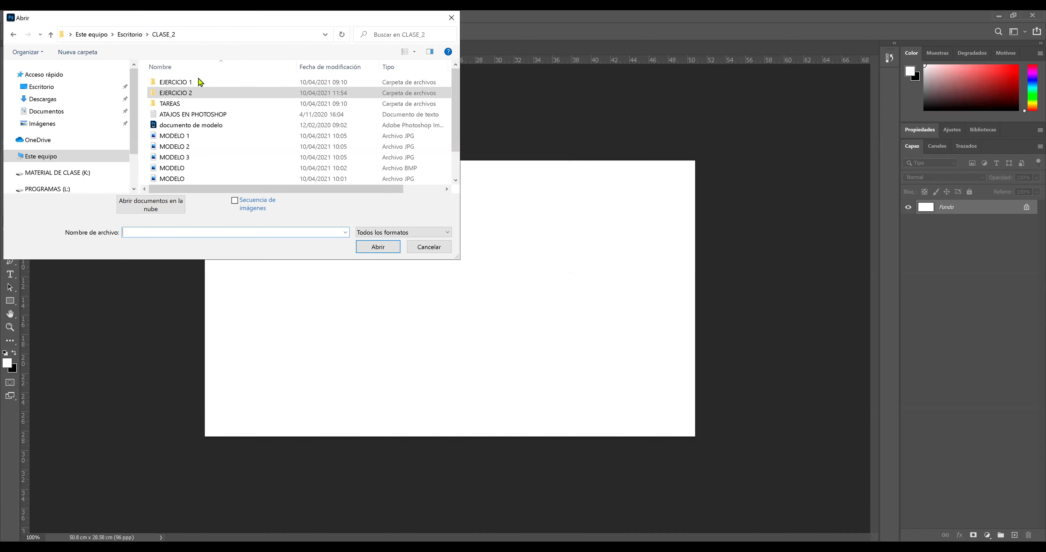
double_click(200, 82)
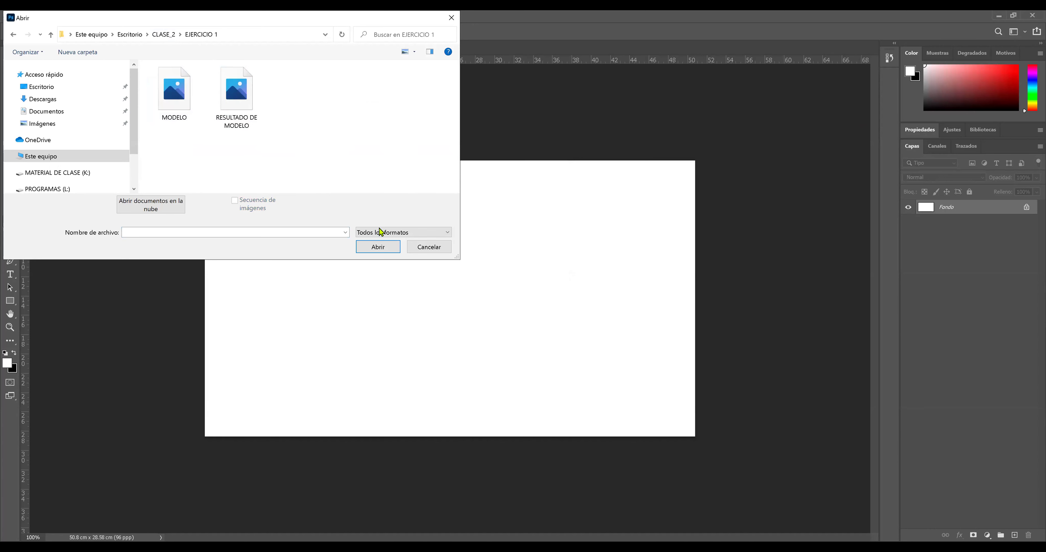
left_click(170, 36)
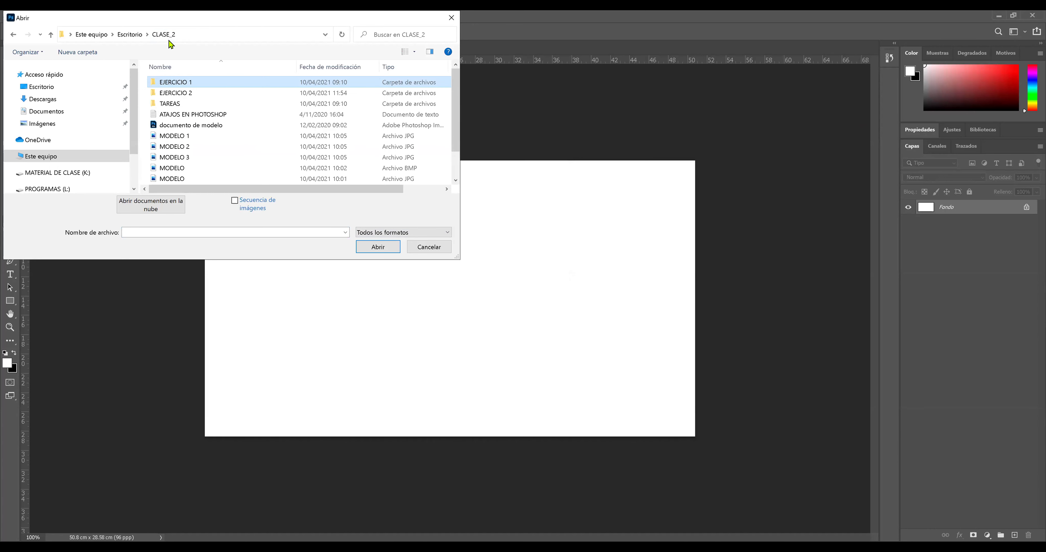
scroll(236, 142, "down", 1)
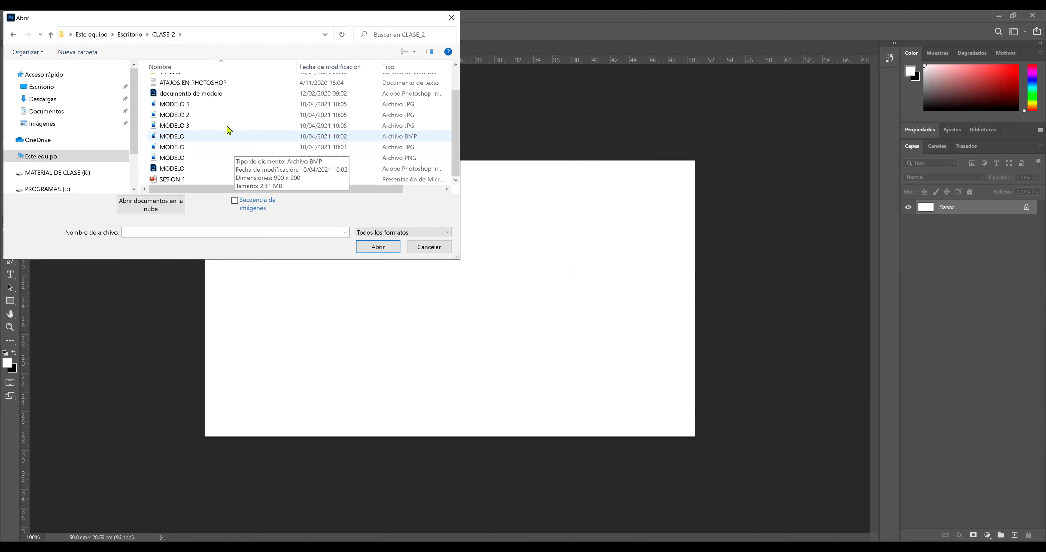
left_click_drag(143, 100, 203, 141)
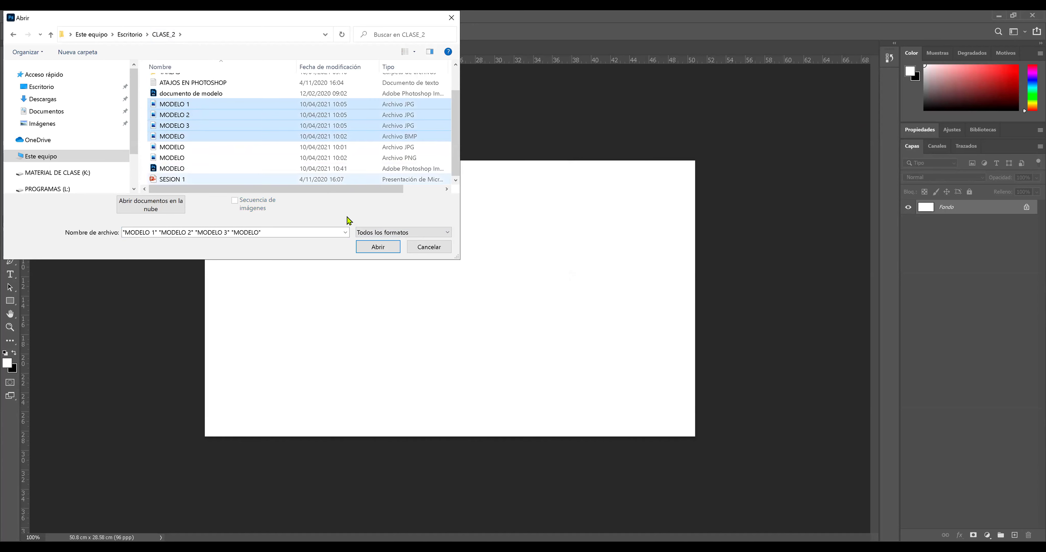
left_click(385, 248)
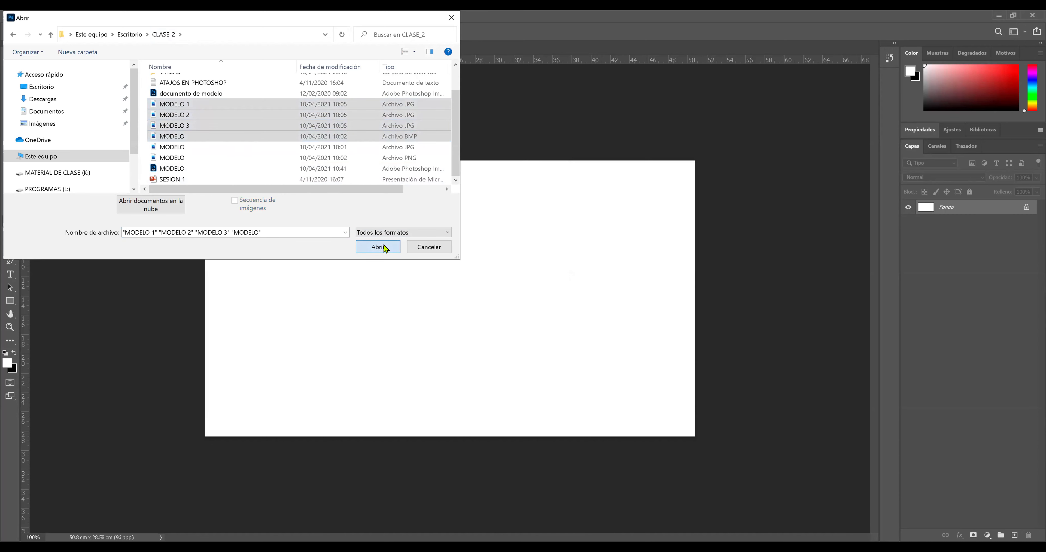
left_click(562, 261)
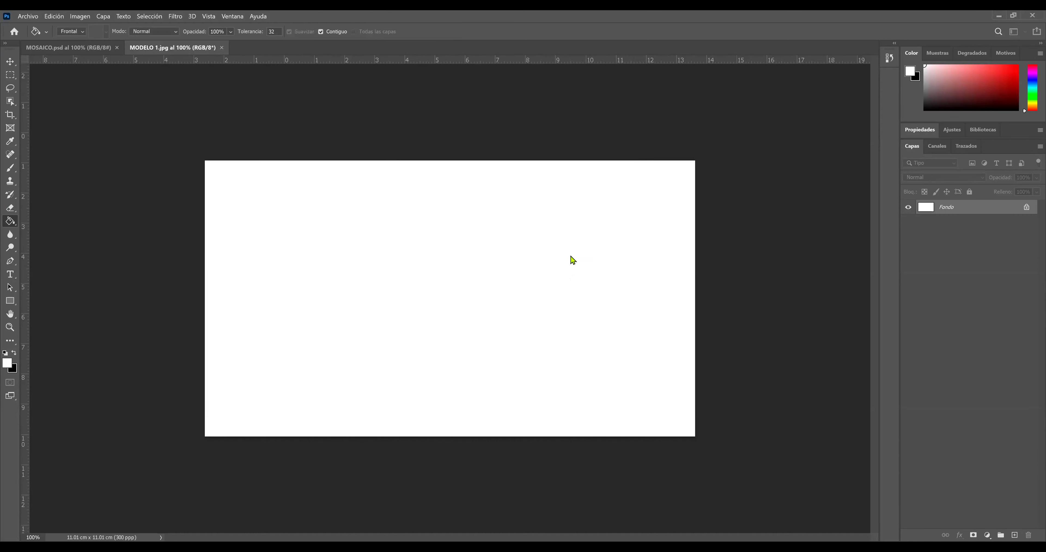
Accept the missing colour profile prompts for MODELO 2, MODELO 3 and MODELO.bmp.
left_click(584, 249)
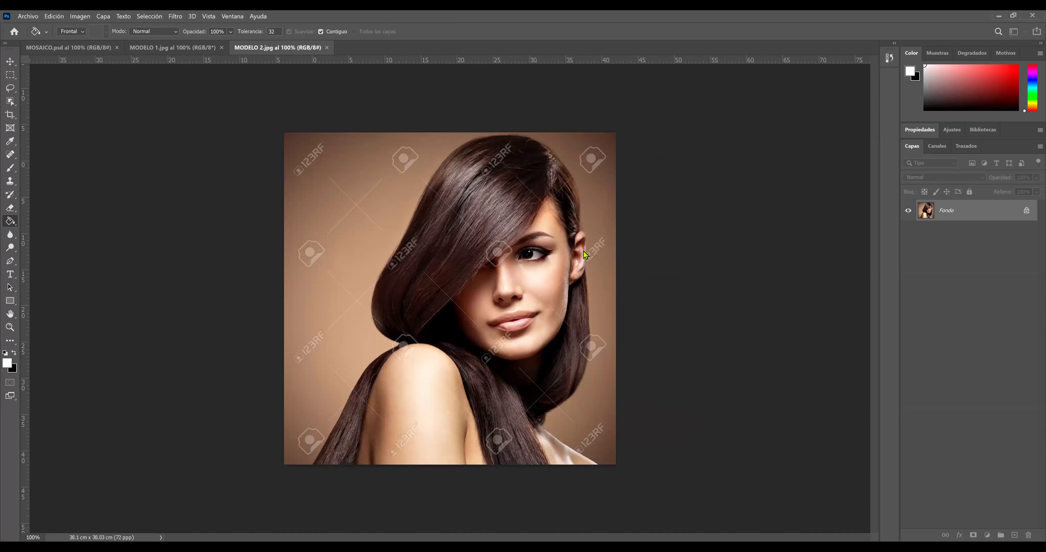
key("g")
left_click(583, 249)
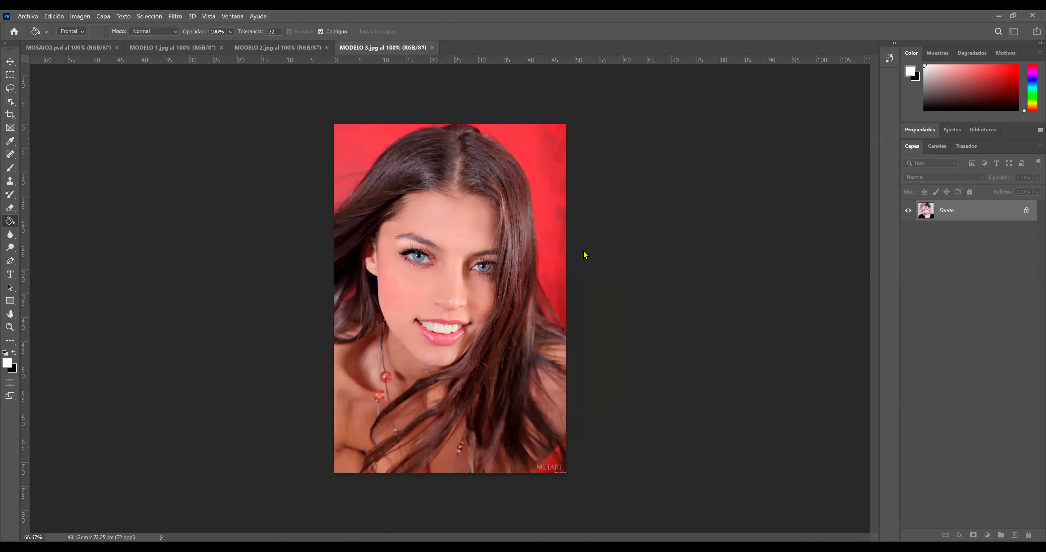
left_click(585, 255)
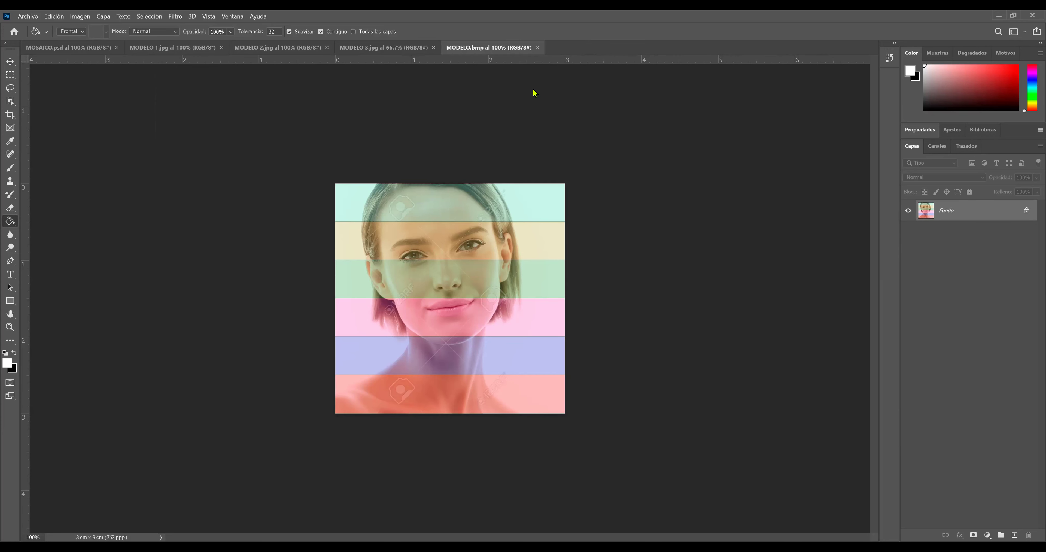
Float MODELO.bmp, MODELO 3, MODELO 2 and MODELO 1 as separate windows over the canvas.
left_click_drag(487, 47, 585, 129)
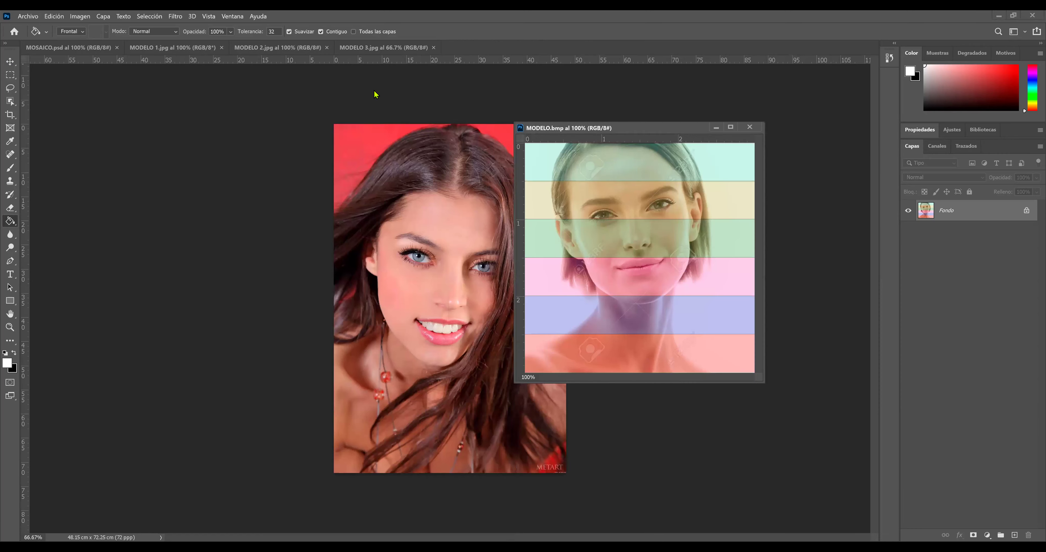
mouse_move(384, 47)
left_mouse_down()
mouse_move(580, 274)
mouse_move(845, 253)
left_mouse_up()
left_click(274, 44)
left_click_drag(277, 48, 498, 267)
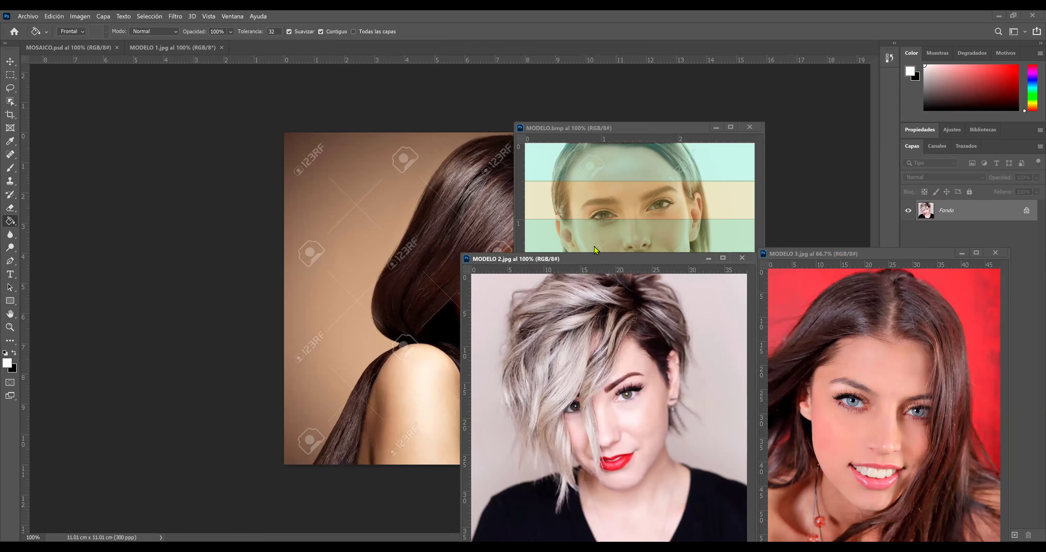
left_click_drag(578, 268, 564, 248)
mouse_move(177, 47)
left_mouse_down()
mouse_move(635, 194)
mouse_move(791, 76)
left_mouse_up()
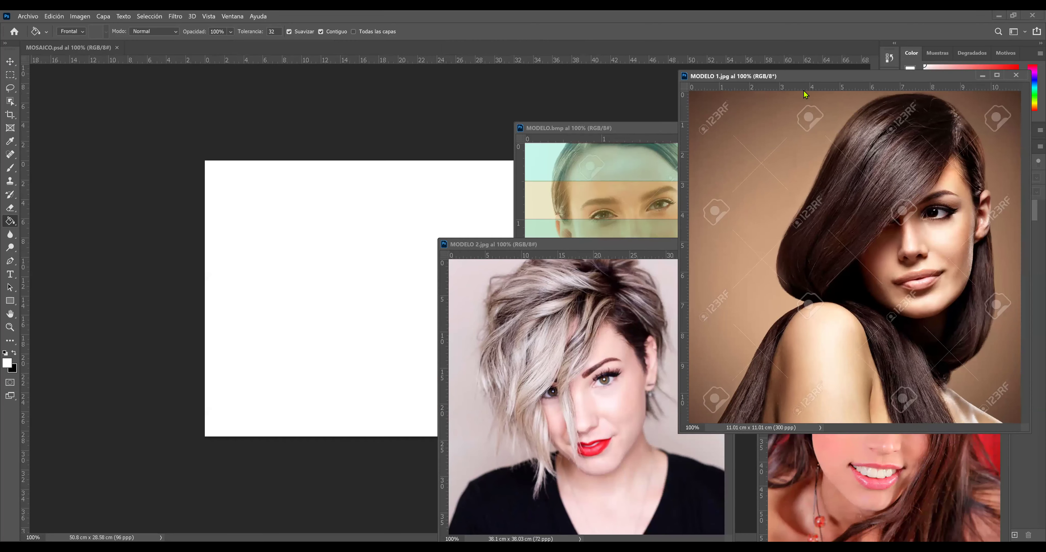
left_click(10, 62)
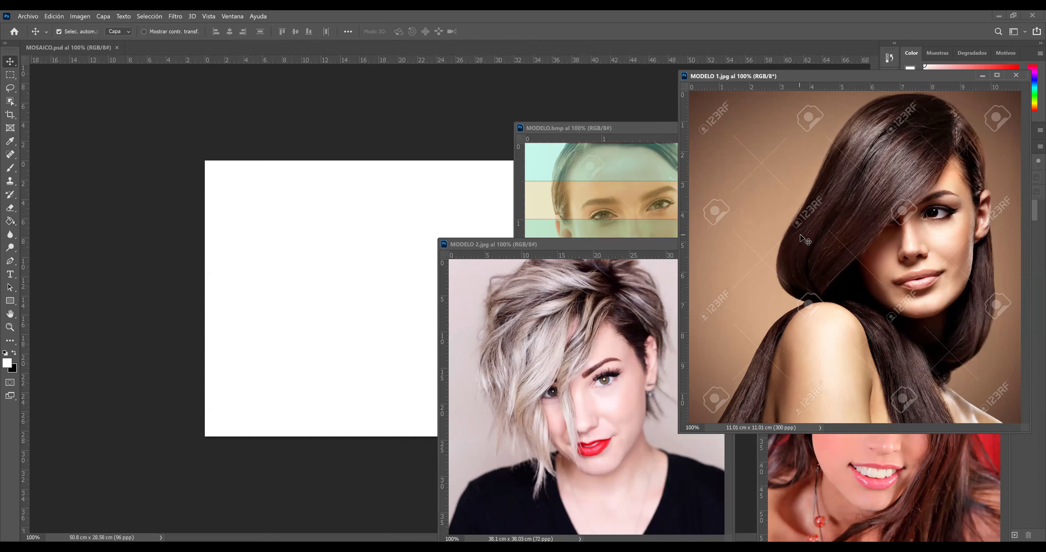
left_click_drag(863, 243, 344, 238)
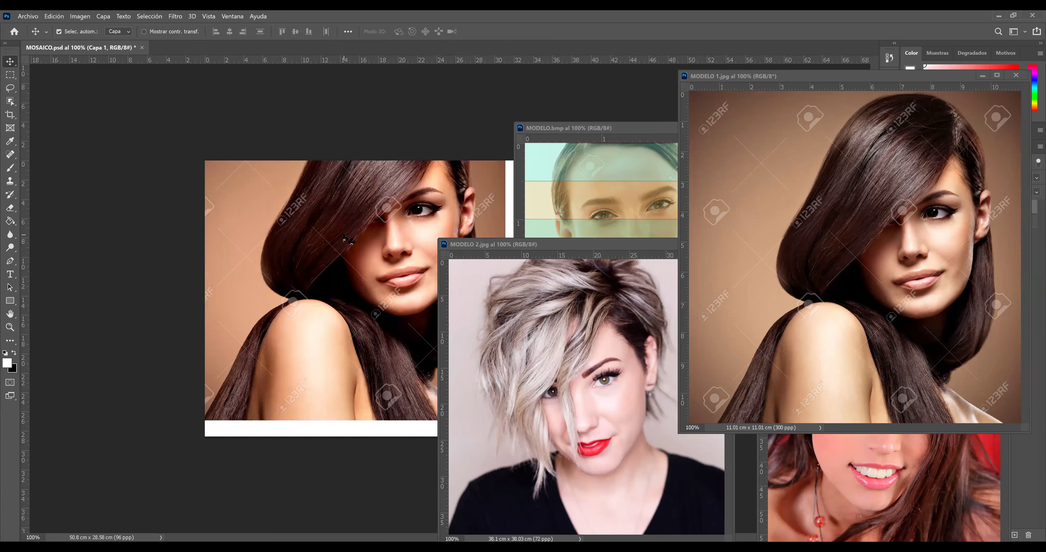
left_click(1015, 75)
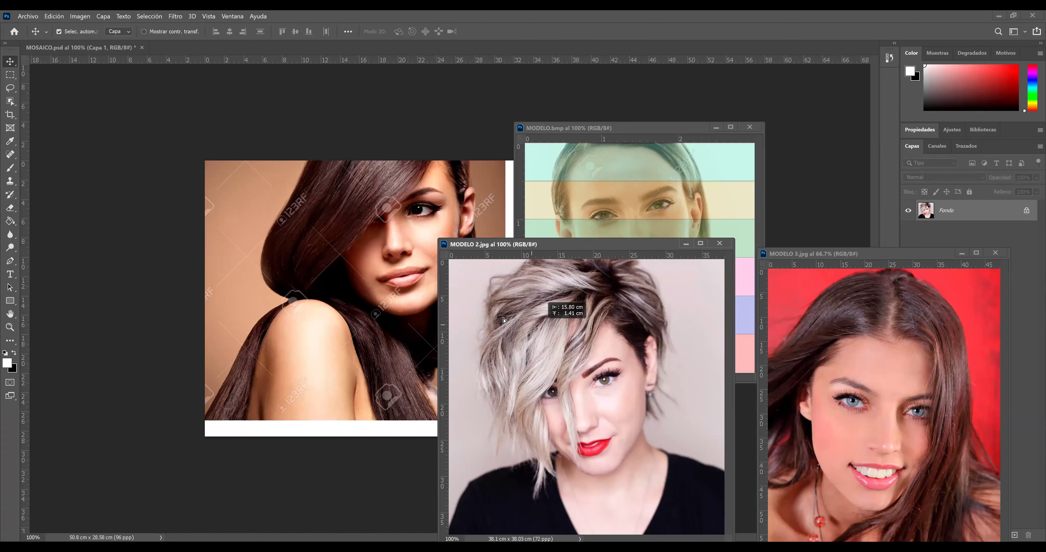
left_click_drag(503, 320, 348, 261)
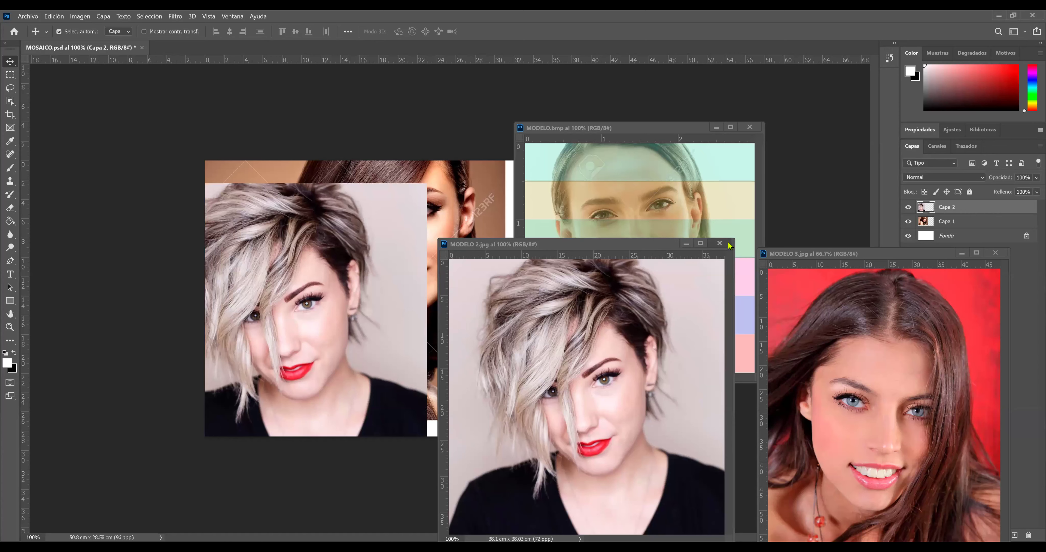
left_click(719, 243)
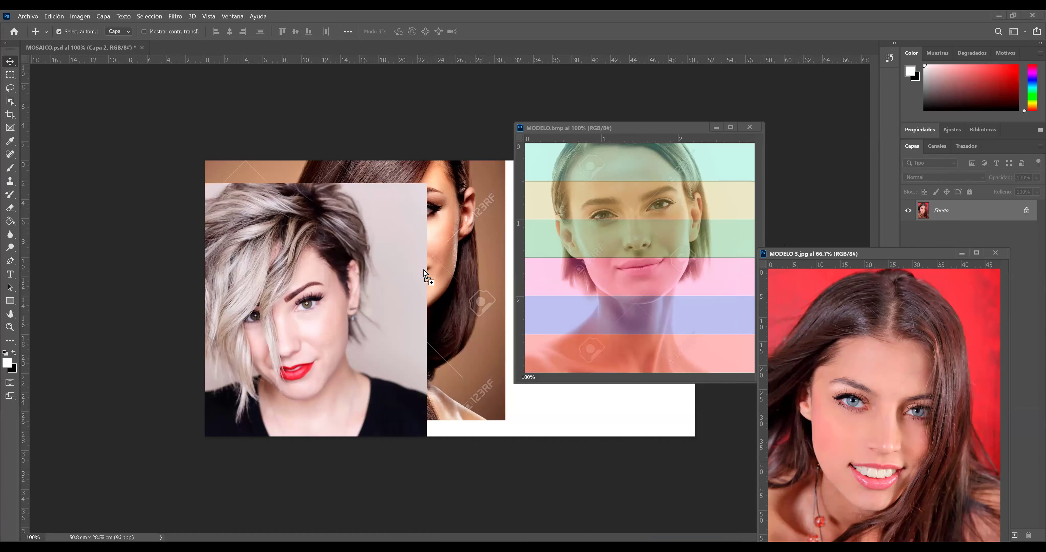
left_click_drag(424, 272, 426, 274)
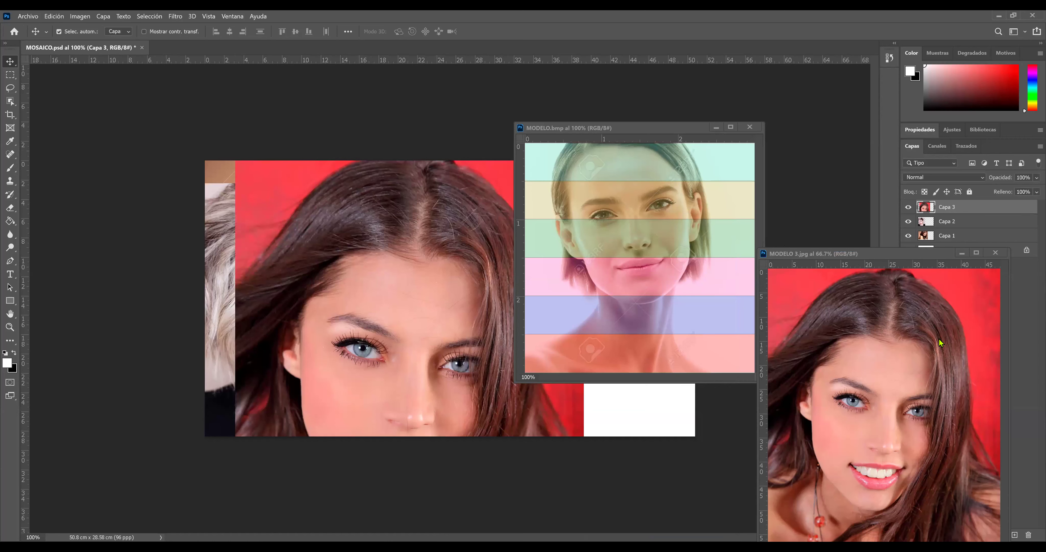
left_click(995, 253)
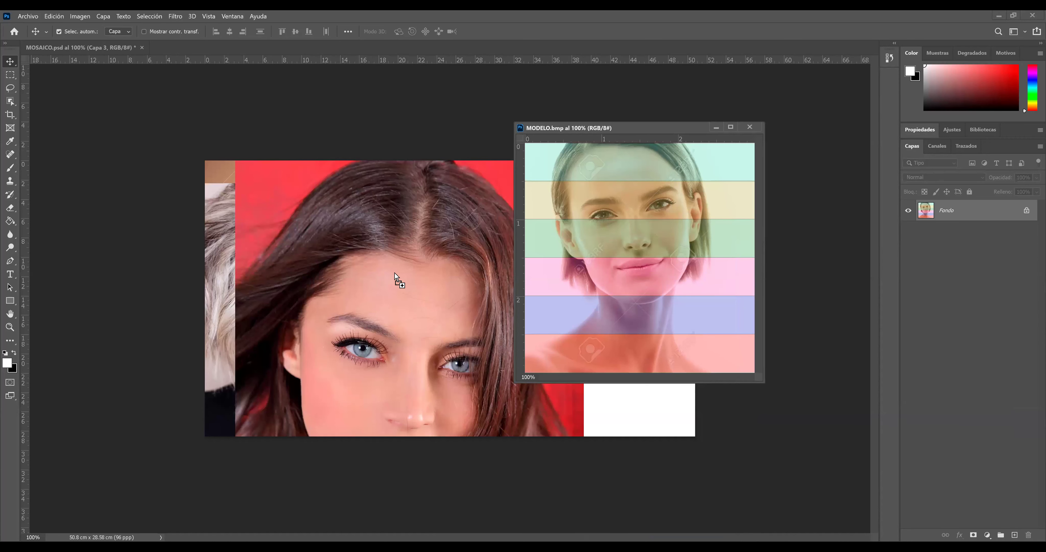
left_click_drag(413, 274, 414, 275)
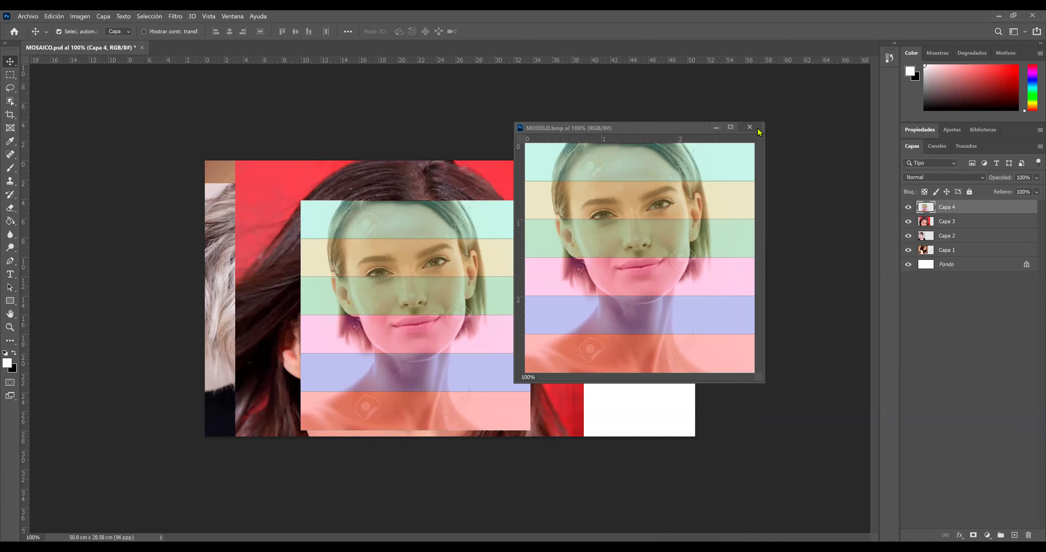
left_click(750, 127)
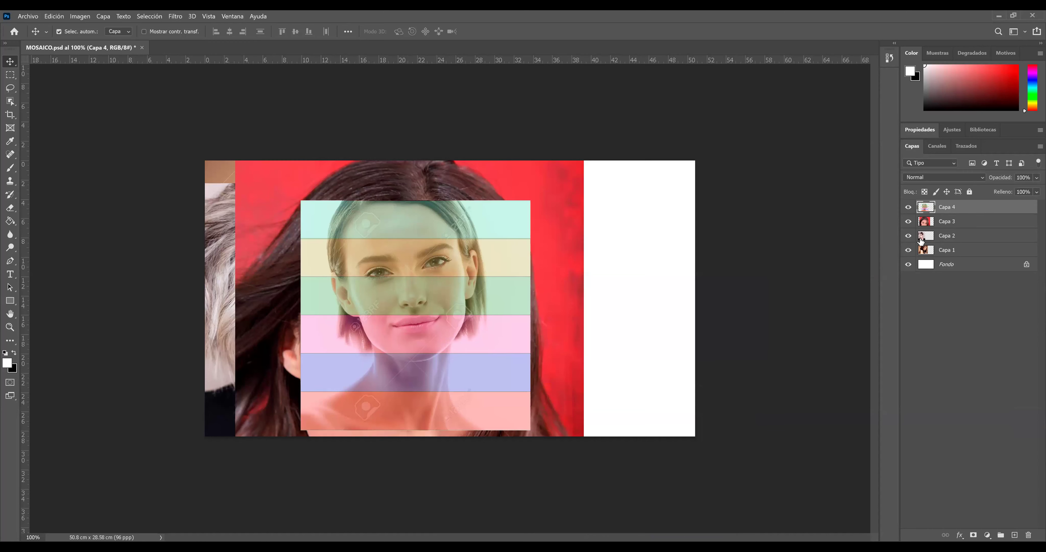
Hide Capa 2–4 and scale Capa 1 to about 46% in the canvas's top-left corner.
left_click_drag(908, 236, 908, 207)
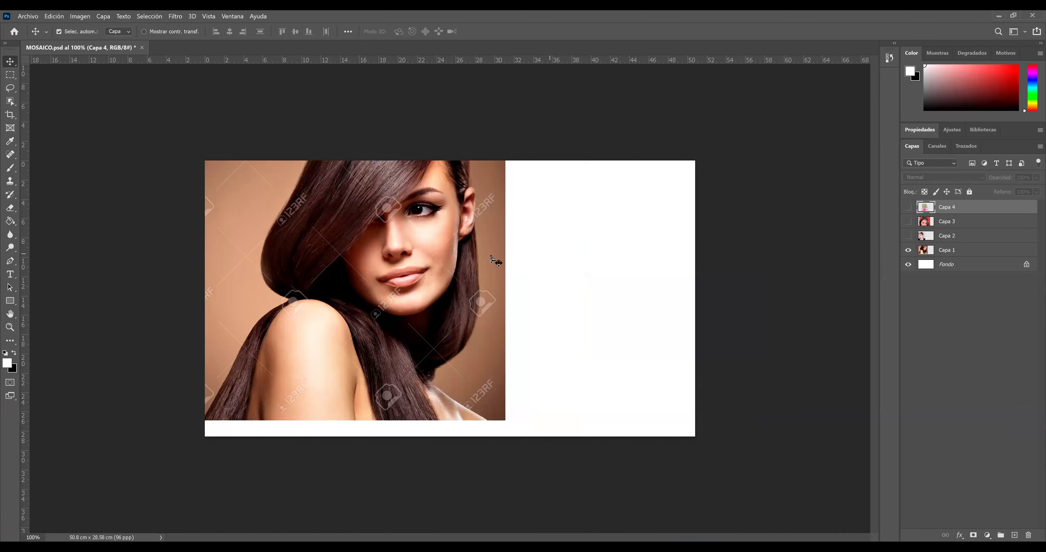
left_click_drag(467, 261, 555, 277)
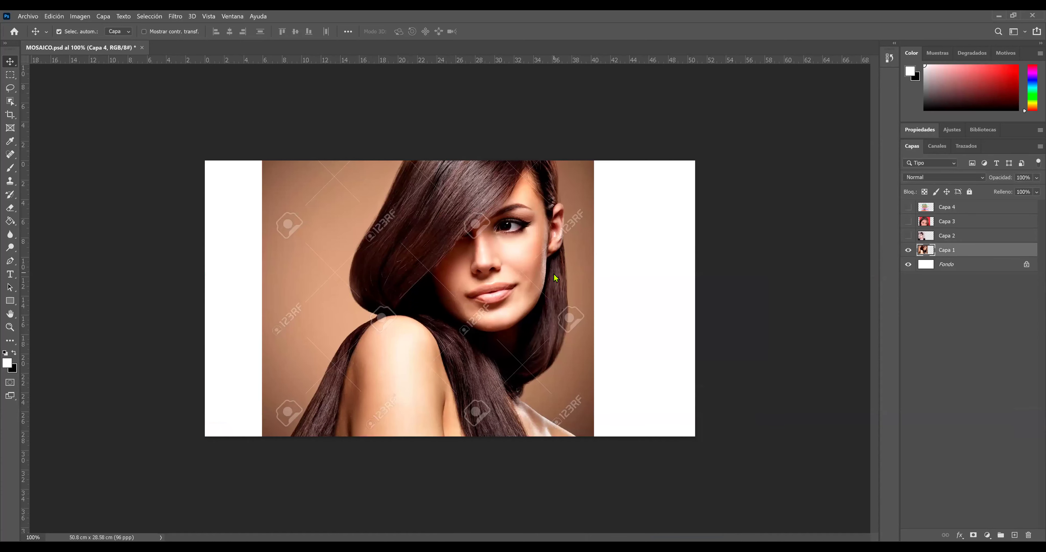
key("ctrl+t")
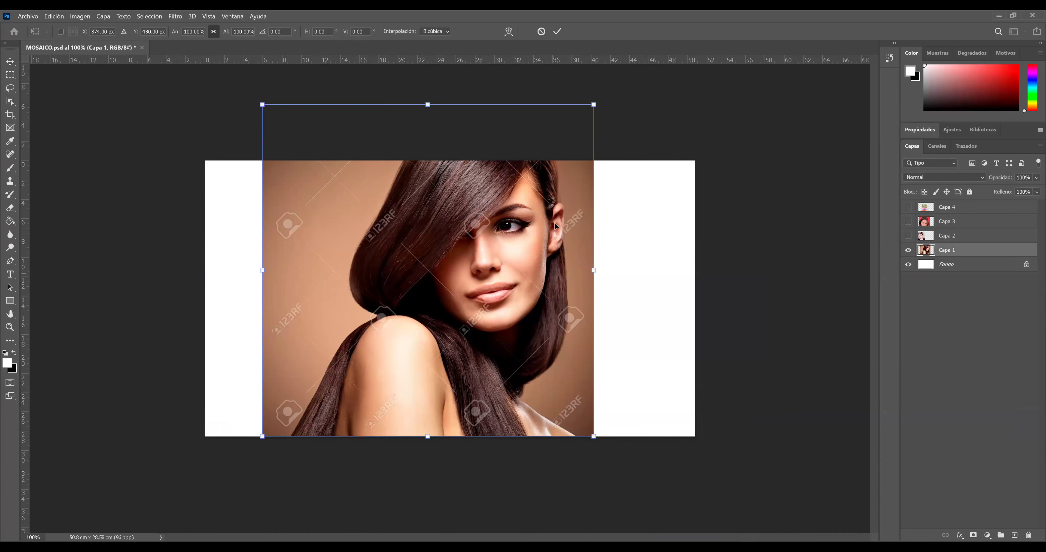
mouse_move(593, 105)
left_mouse_down()
mouse_move(433, 292)
mouse_move(383, 199)
left_mouse_up()
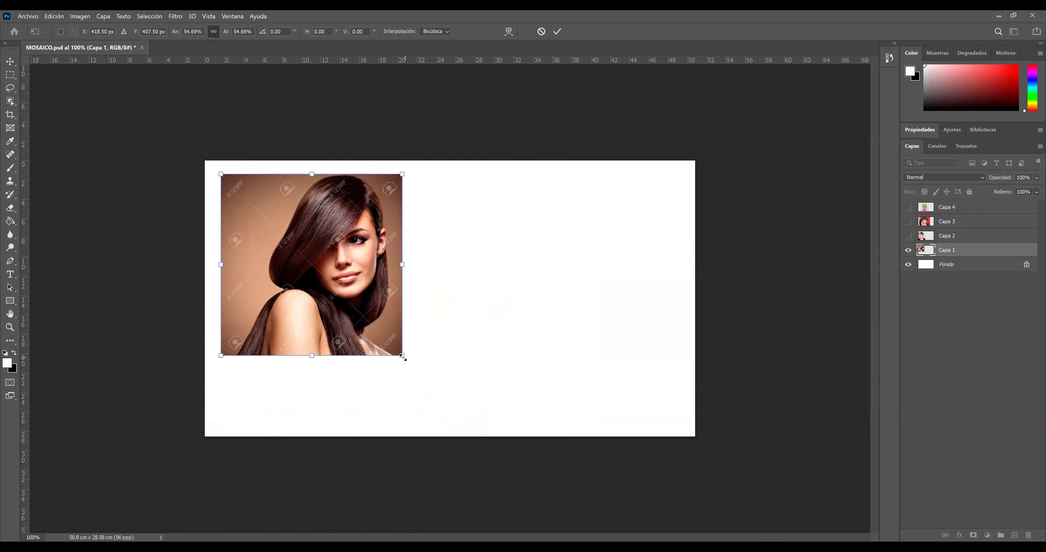
left_click_drag(375, 328, 350, 301)
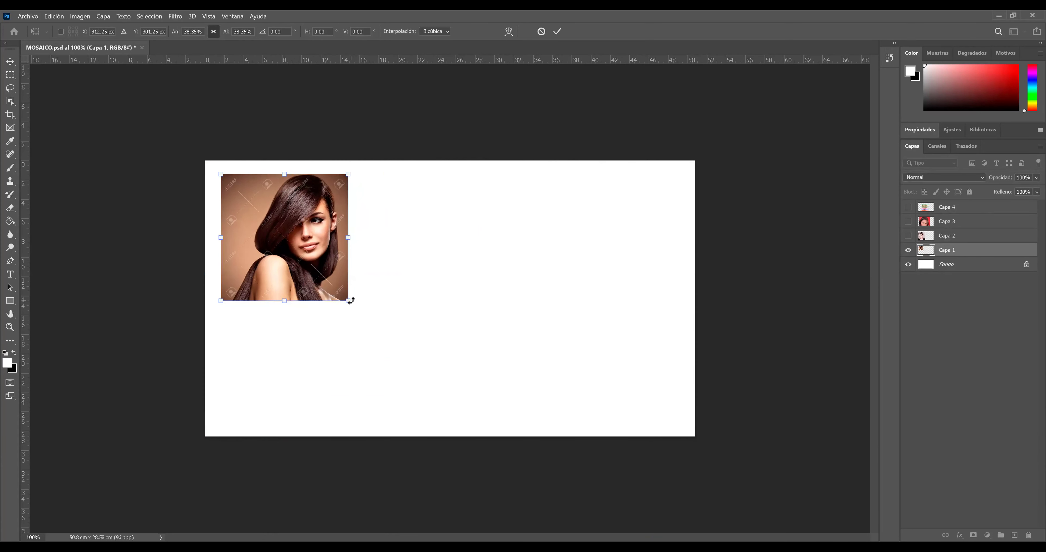
left_click_drag(353, 308, 372, 329)
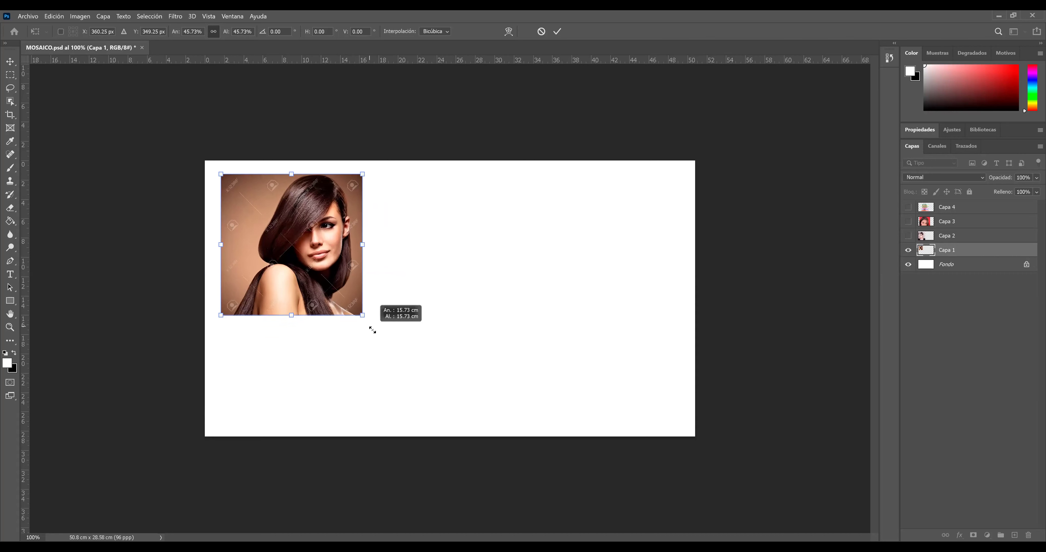
key("Return")
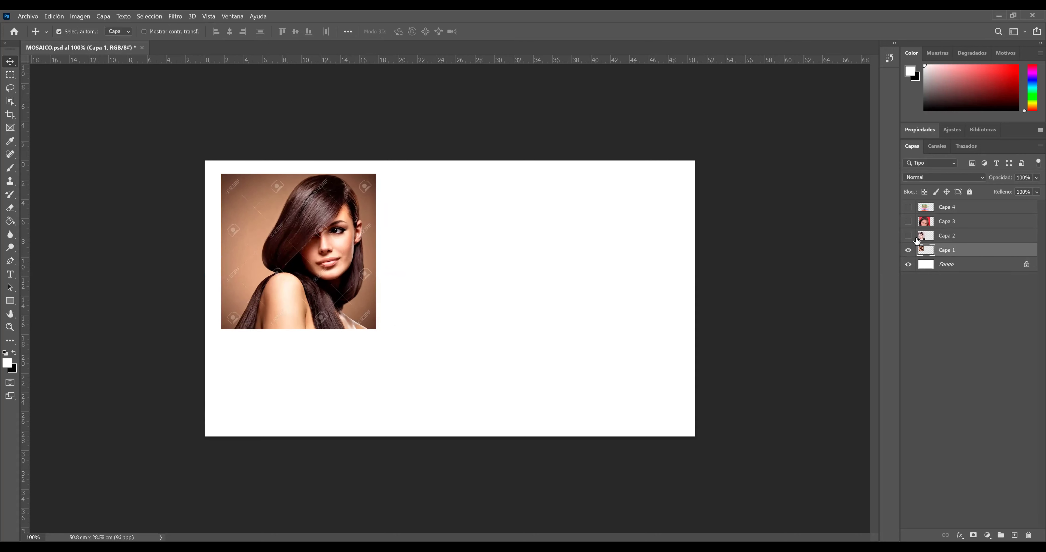
Swap the brown-background portrait for the blonde one, scaled to about 58% in the upper right.
left_click(909, 250)
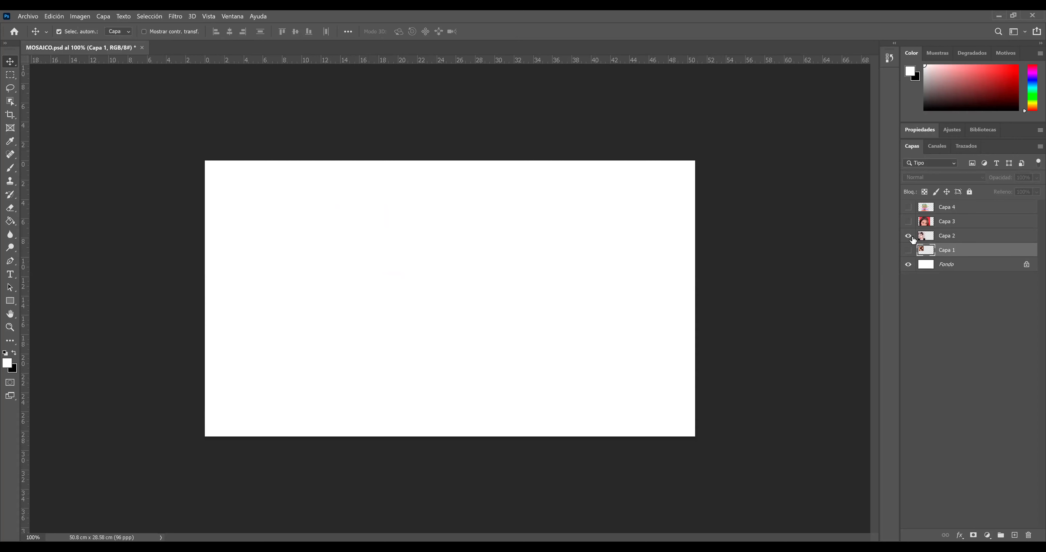
left_click_drag(375, 260, 466, 265)
key("ctrl+t")
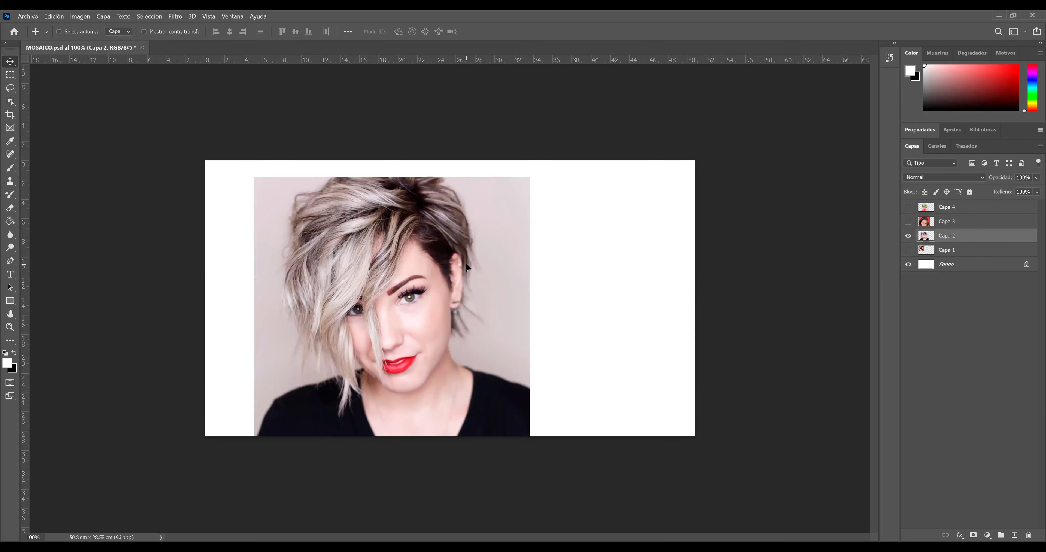
mouse_move(529, 177)
left_mouse_down()
mouse_move(413, 292)
mouse_move(567, 238)
left_mouse_up()
left_click_drag(568, 243, 642, 216)
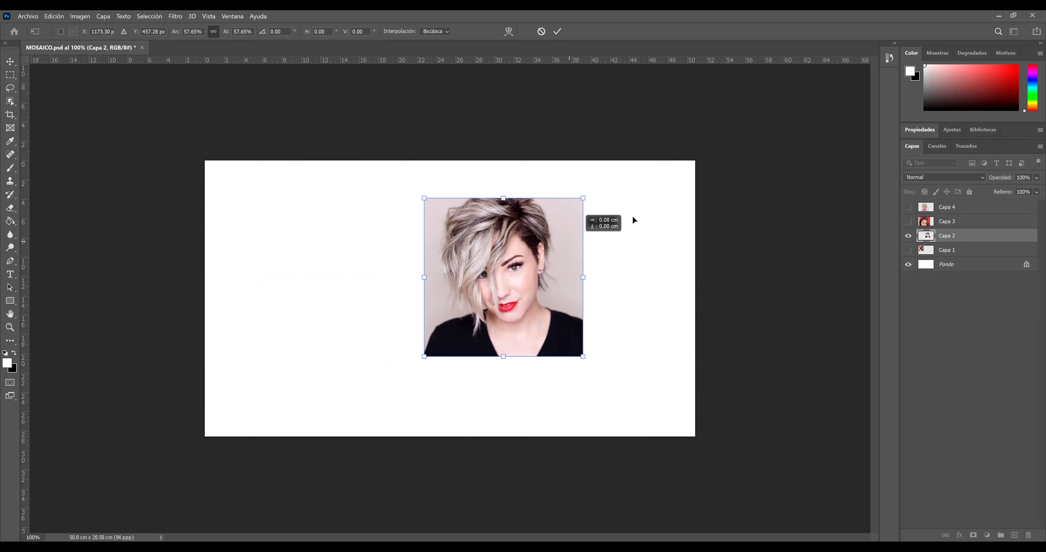
key("Return")
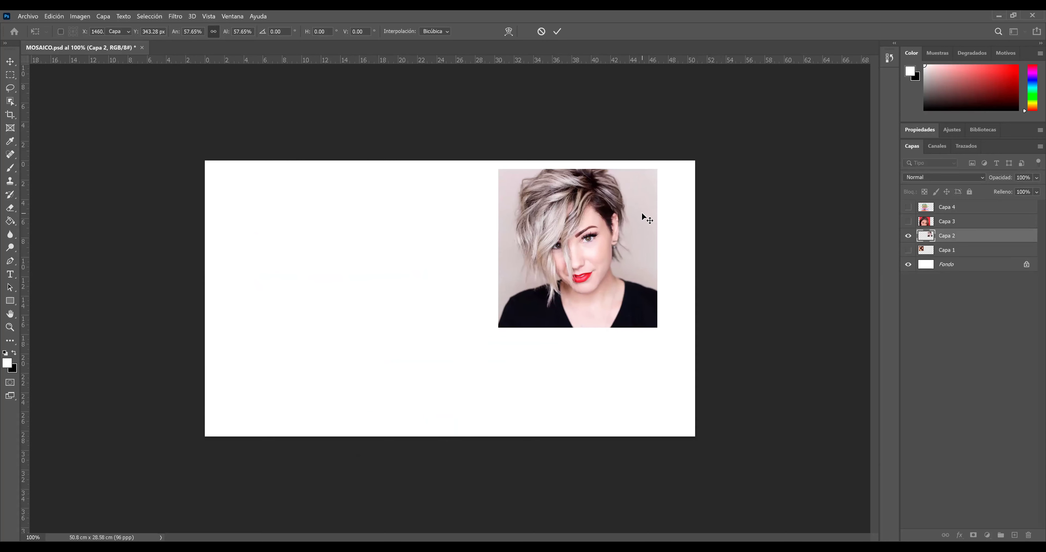
Show the red-background portrait and shrink it to about 35.53%, snapped to the canvas's right edge.
left_click(908, 236)
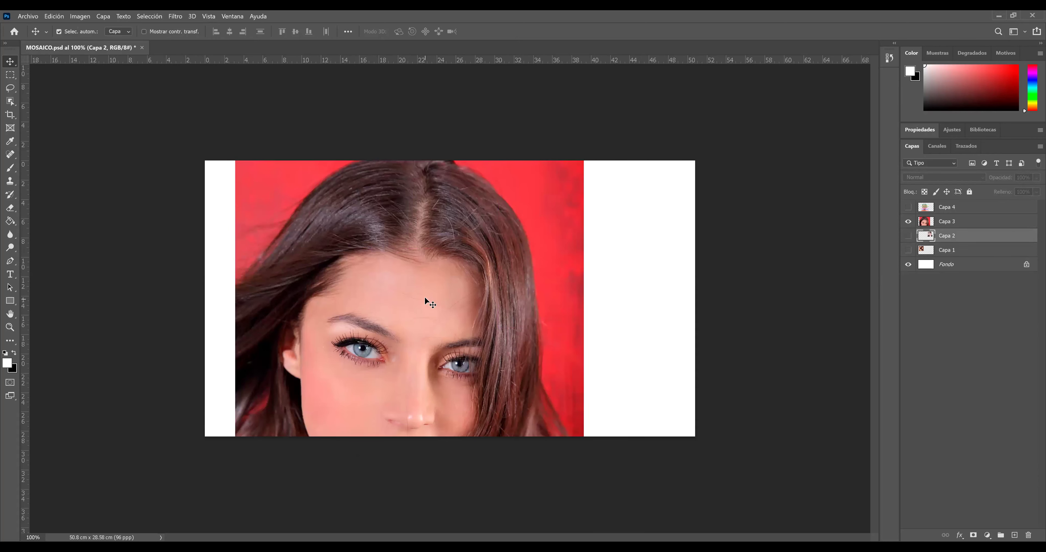
left_click(476, 275)
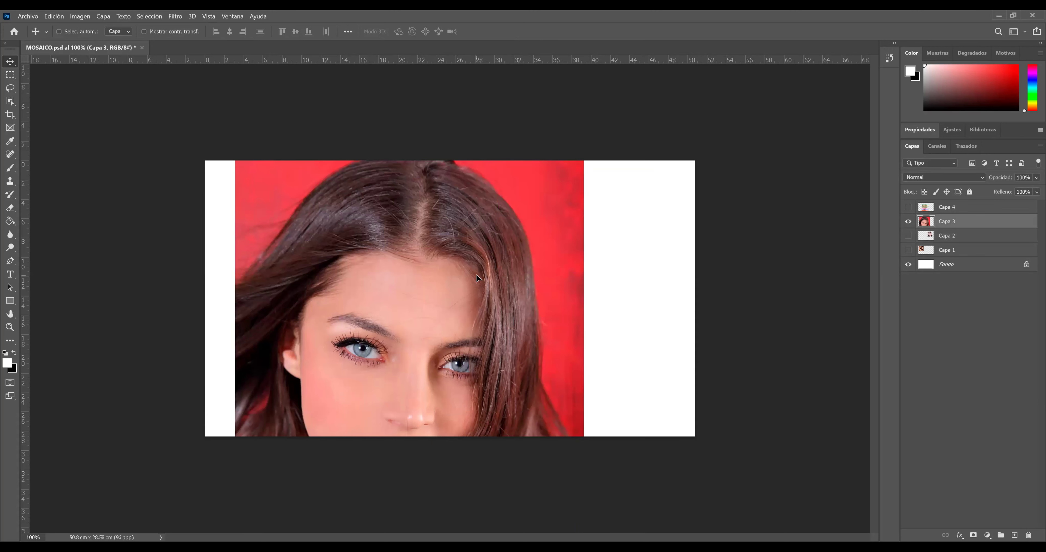
key("ctrl+t")
mouse_move(583, 150)
left_mouse_down()
mouse_move(397, 366)
mouse_move(418, 353)
left_mouse_up()
left_click_drag(370, 425, 527, 300)
mouse_move(618, 255)
left_mouse_down()
mouse_move(657, 279)
mouse_move(645, 296)
mouse_move(626, 227)
mouse_move(650, 240)
left_mouse_up()
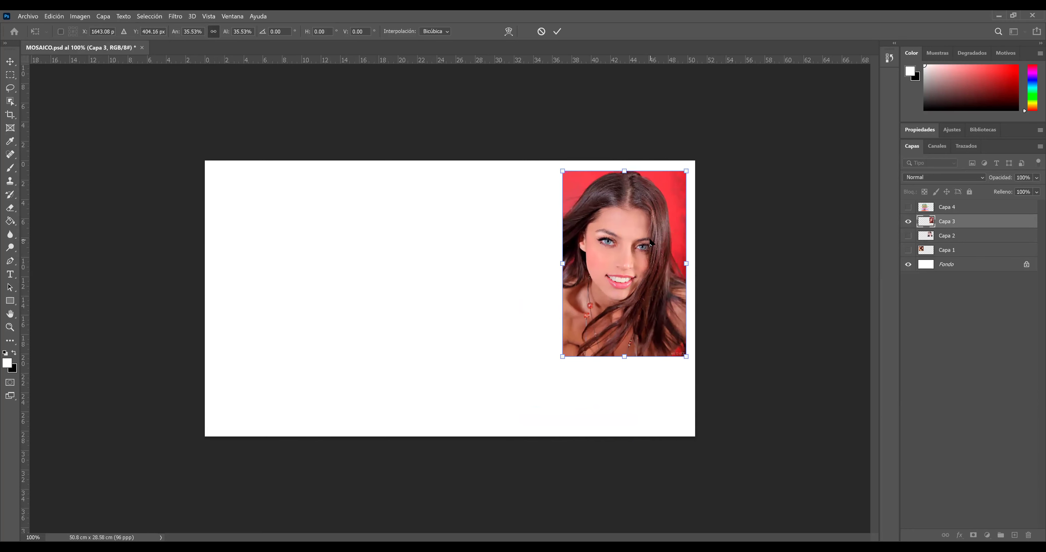
key("Return")
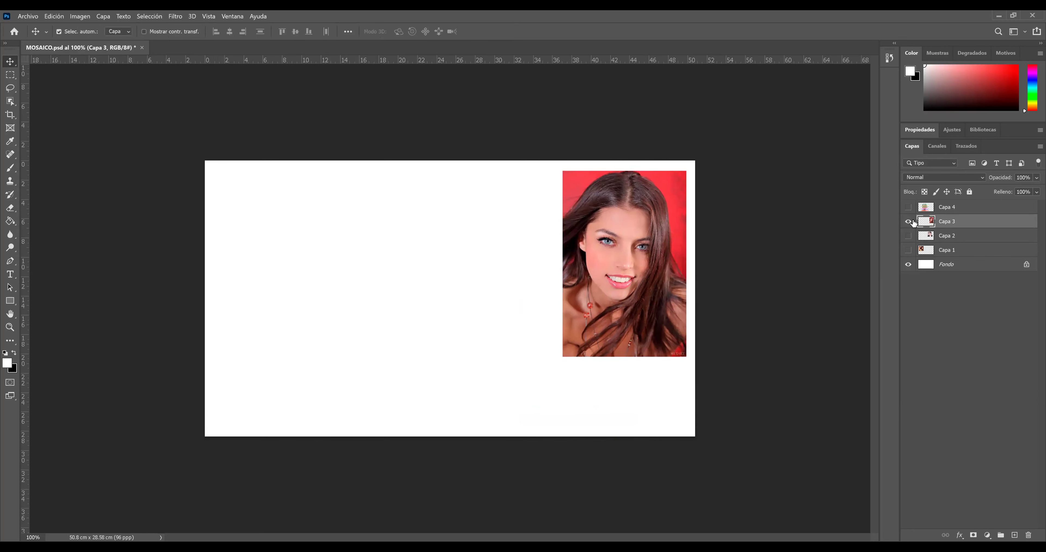
Hide the red-background portrait and make the colour-striped portrait (Capa 4) active for transforming.
left_click(909, 221)
left_click(908, 207)
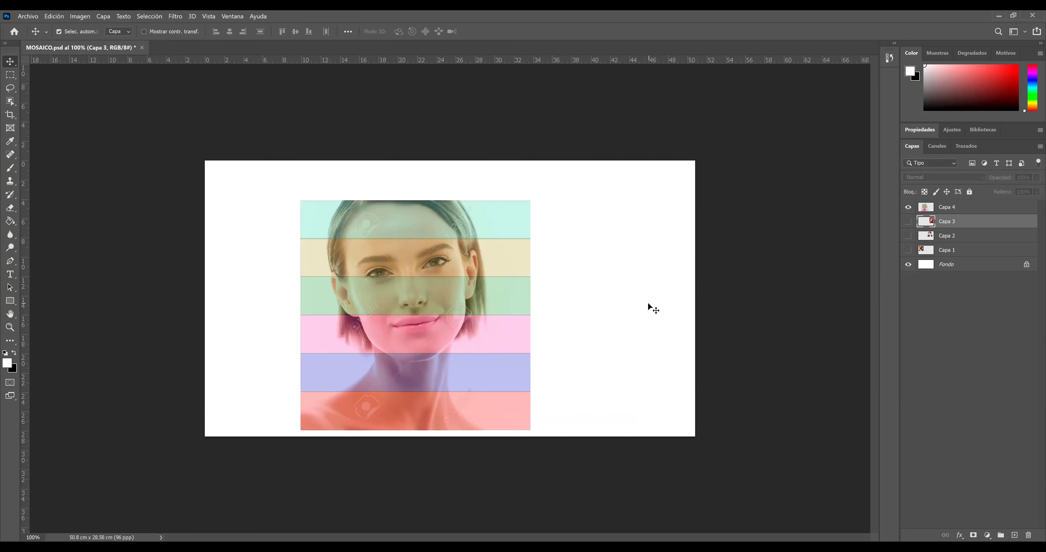
left_click(486, 252)
key("ctrl+t")
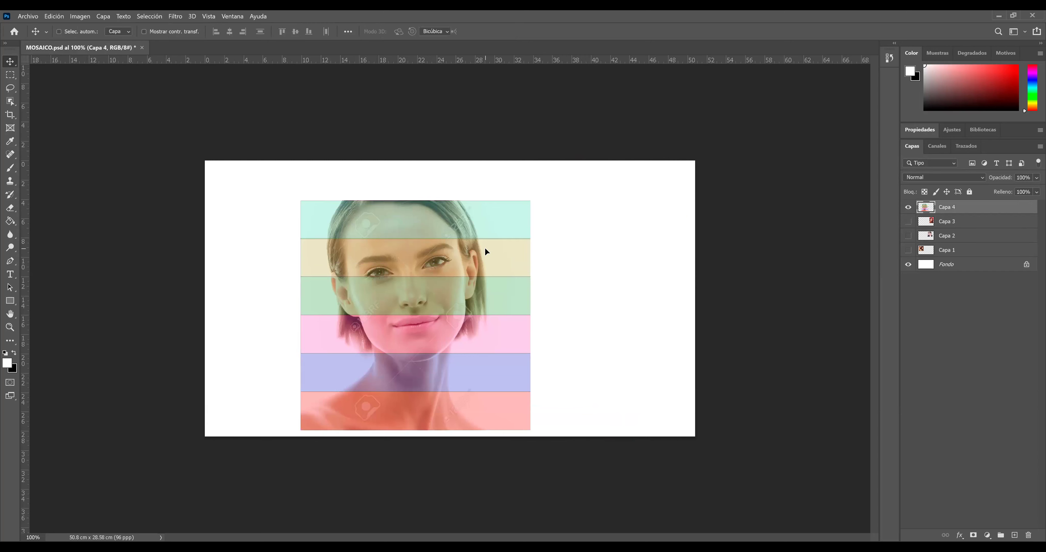
Scale the striped portrait to about 54% in the upper right and save MOSAICO.psd.
mouse_move(531, 199)
left_mouse_down()
mouse_move(429, 325)
mouse_move(647, 226)
left_mouse_up()
key("Return")
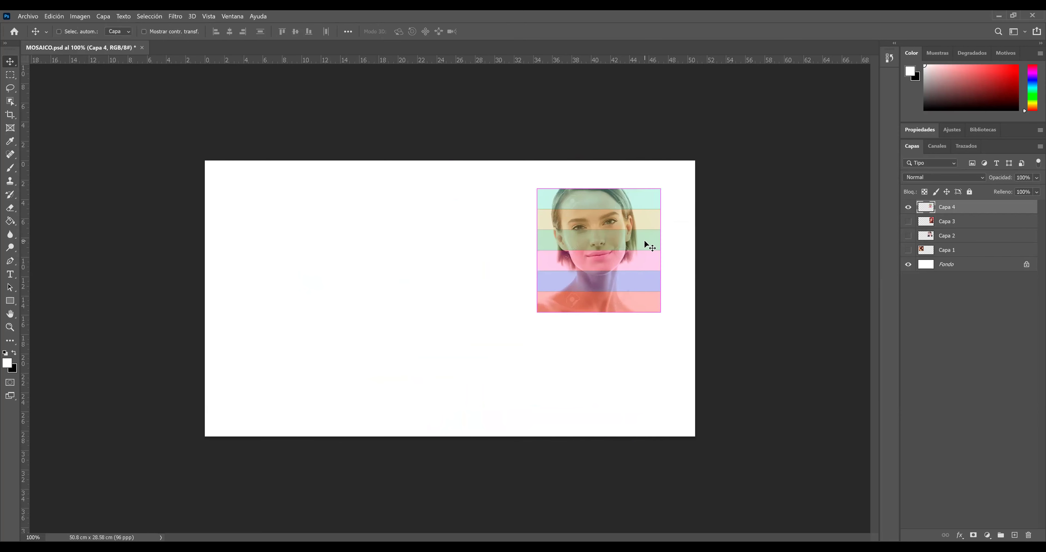
key("ctrl+s")
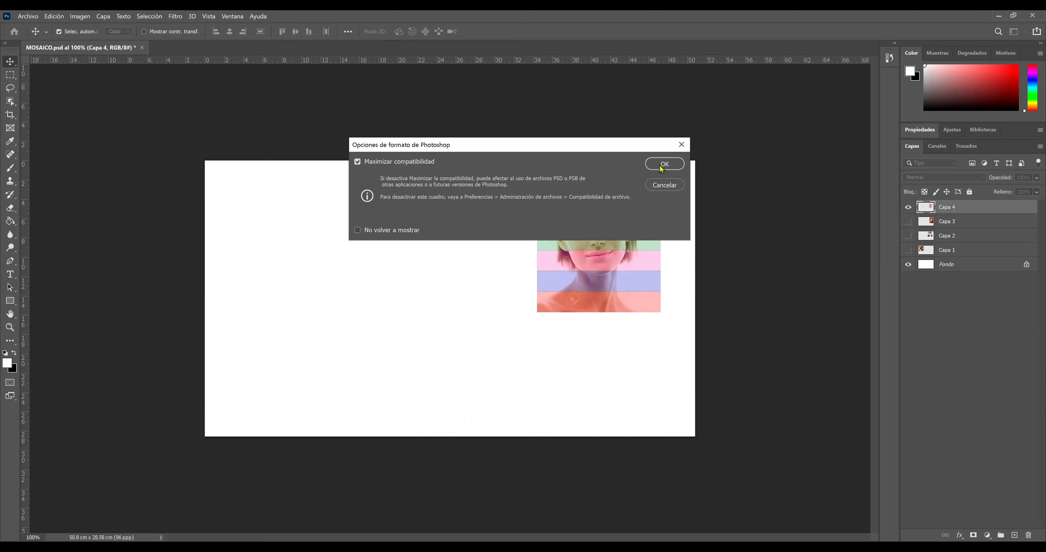
left_click(664, 164)
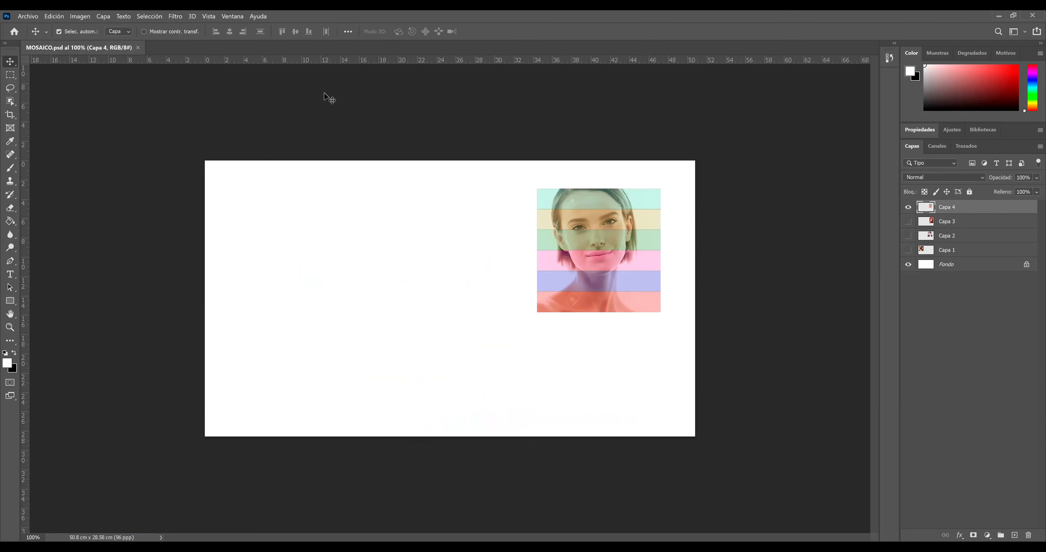
Add horizontal guides at about 2.91 cm and 15.72 cm.
mouse_move(354, 60)
left_mouse_down()
mouse_move(360, 189)
mouse_move(359, 180)
left_mouse_up()
left_click_drag(399, 79, 404, 315)
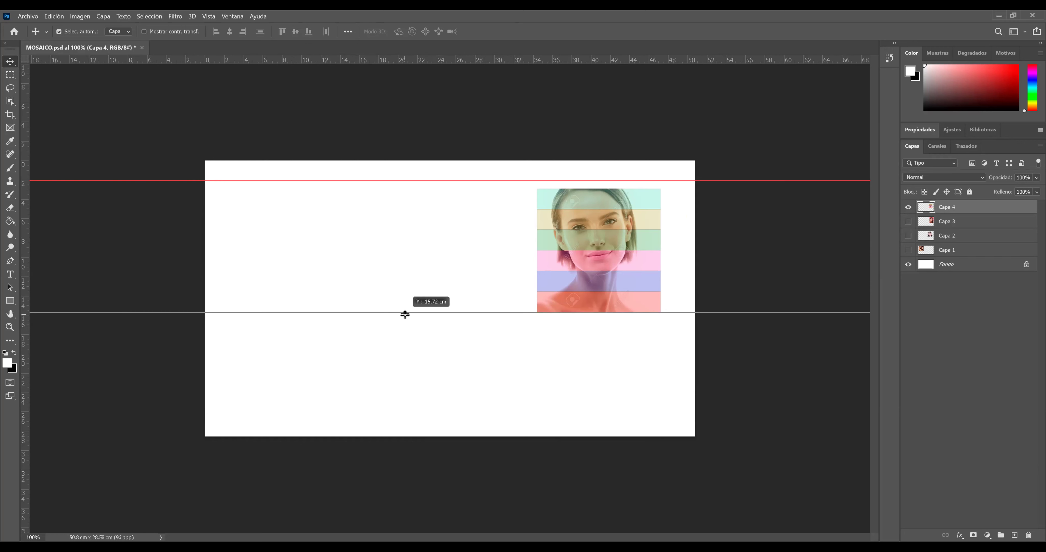
left_click_drag(405, 315, 405, 316)
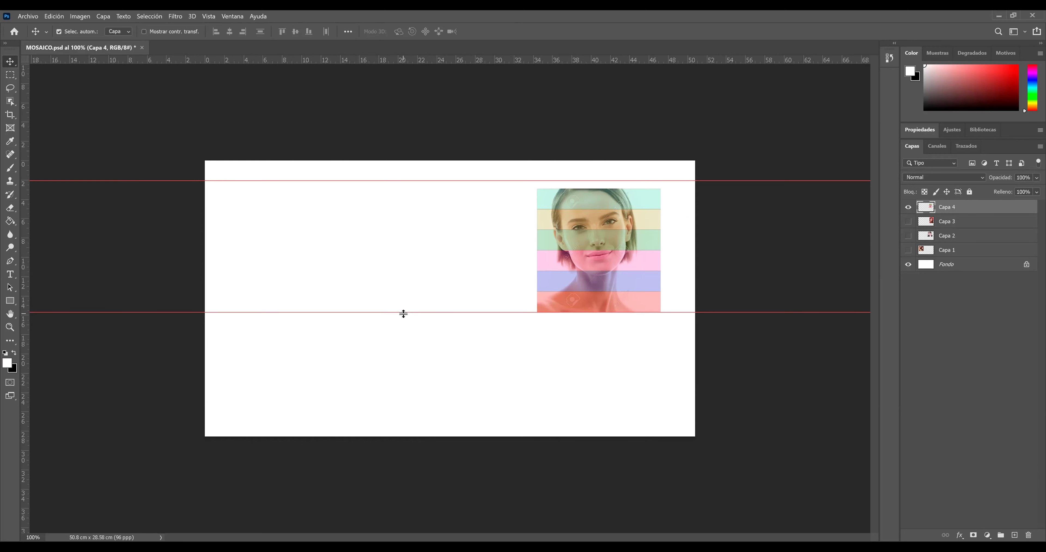
left_click_drag(403, 314, 406, 310)
Enlarge the striped portrait to about 106.51% so it reaches the top guide.
key("ctrl+t")
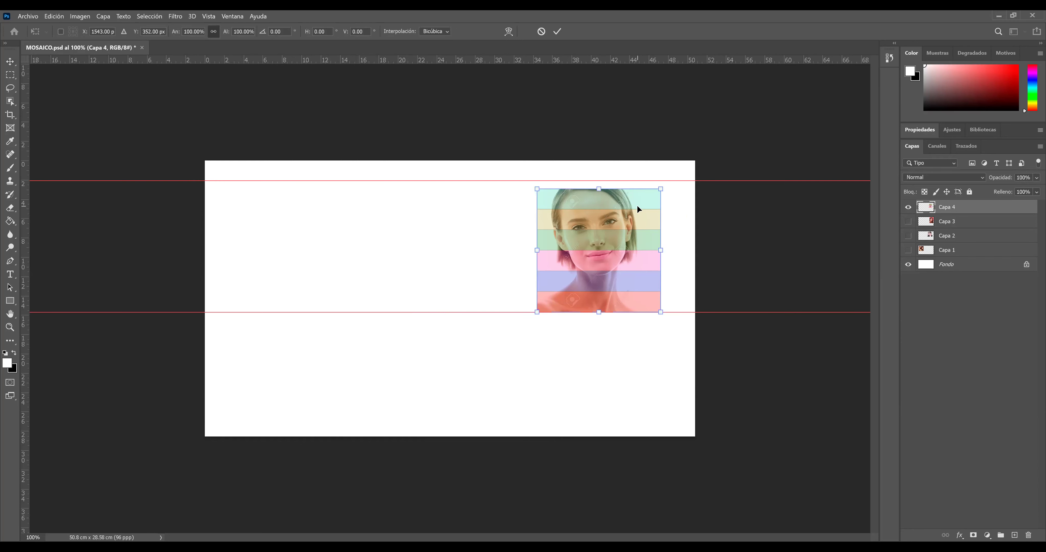
left_click_drag(658, 189, 667, 185)
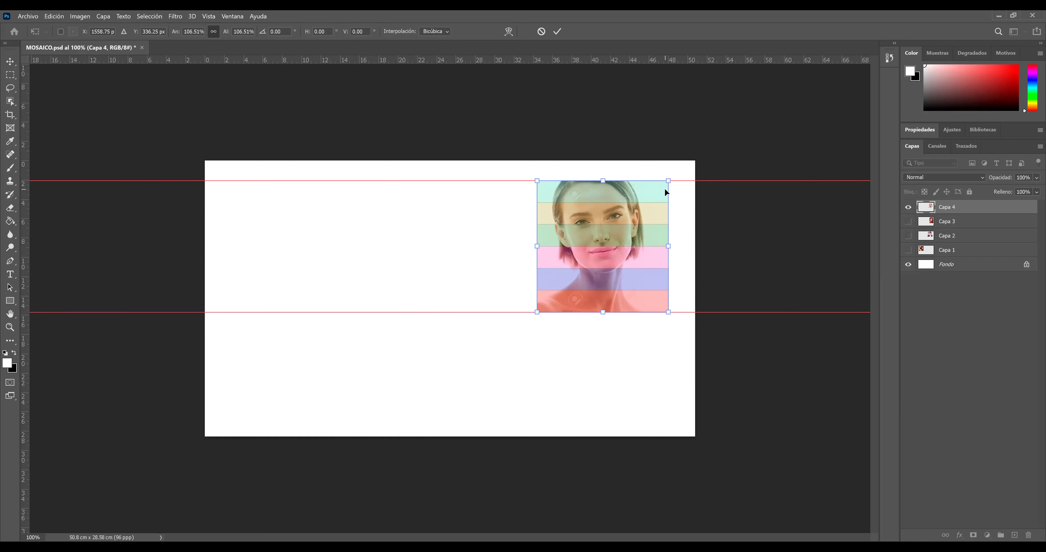
key("Return")
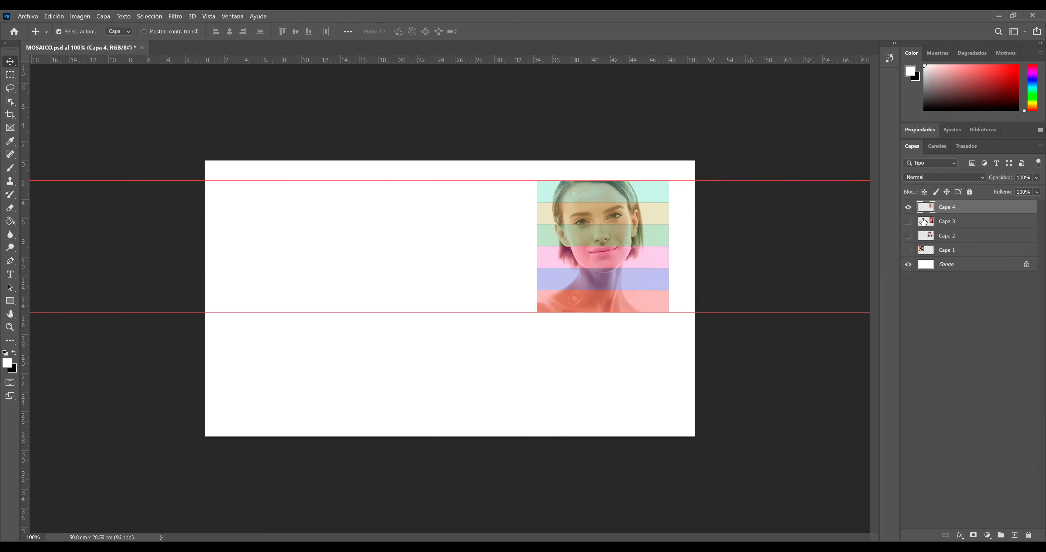
Swap to the red-background portrait, scale it to about 70.77% between the guides, then hide it.
left_click(908, 208)
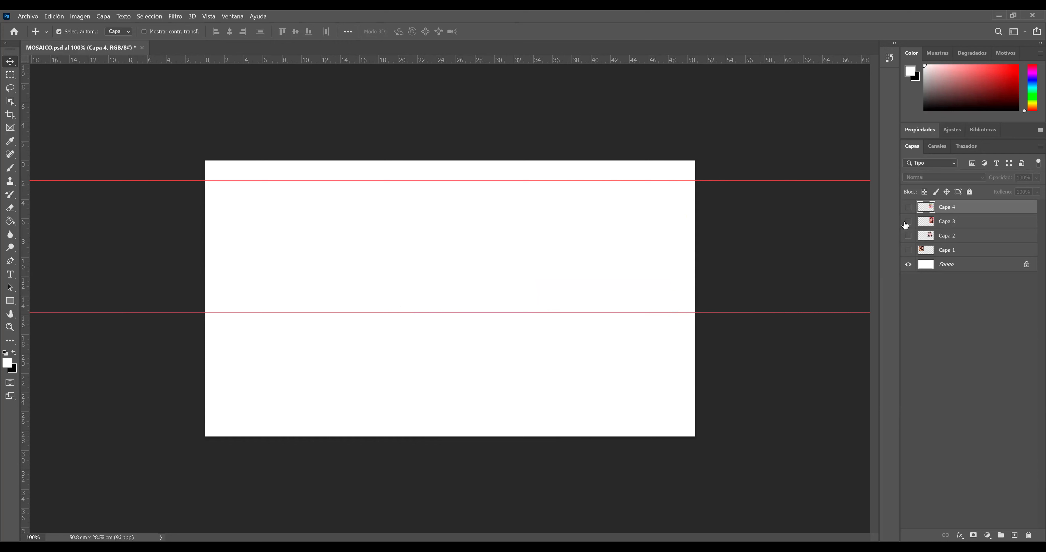
left_click(907, 222)
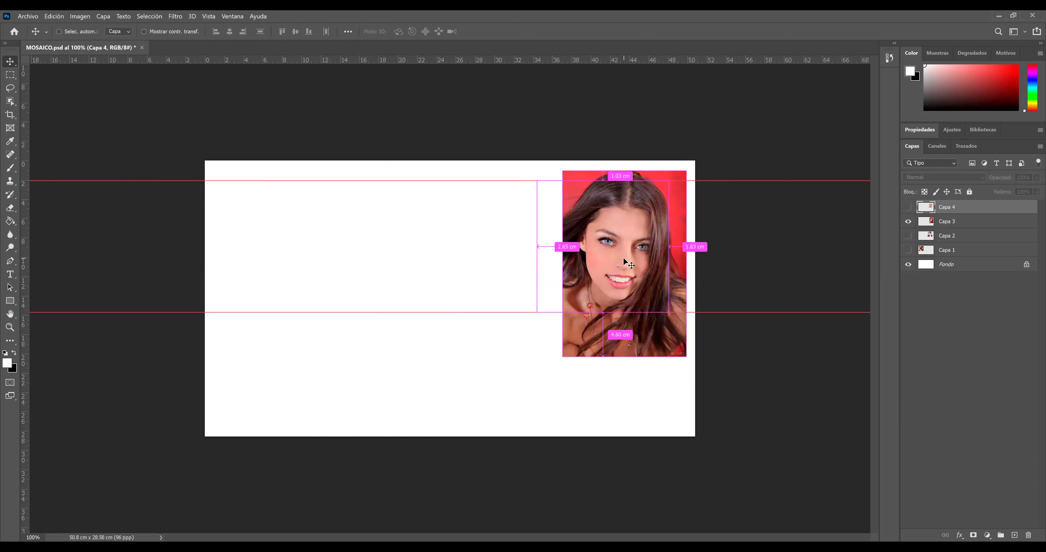
left_click(625, 354)
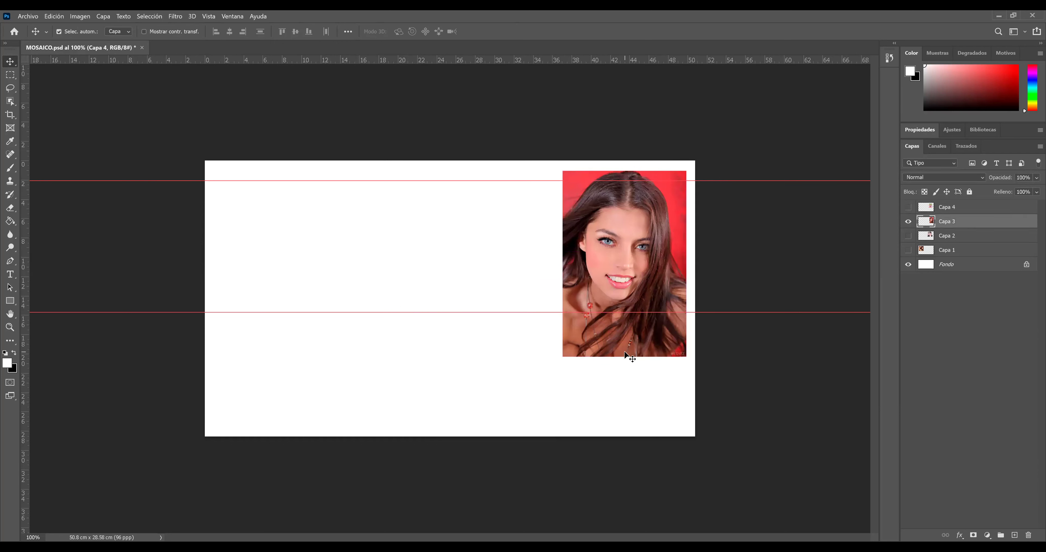
key("ctrl+t")
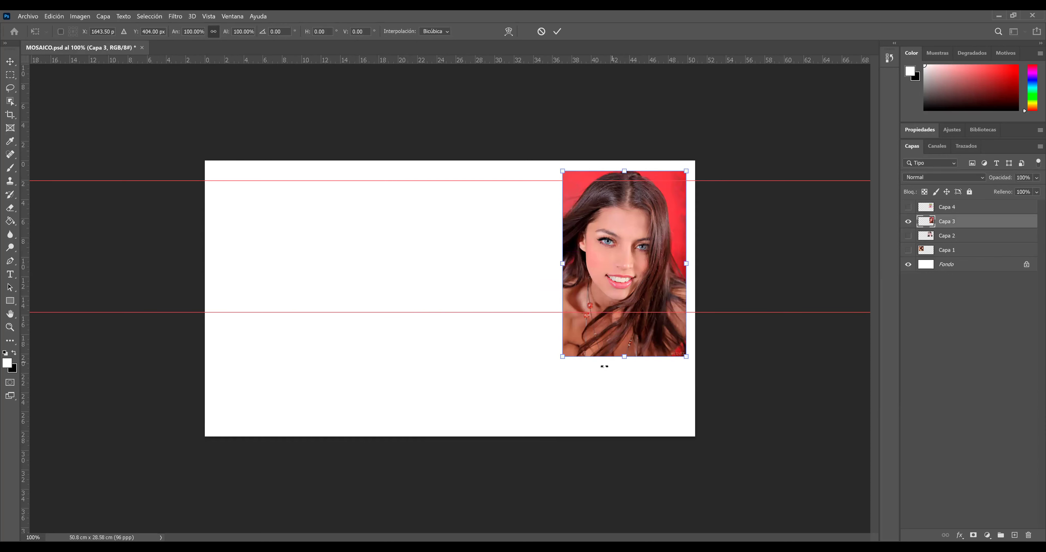
left_click_drag(562, 357, 588, 311)
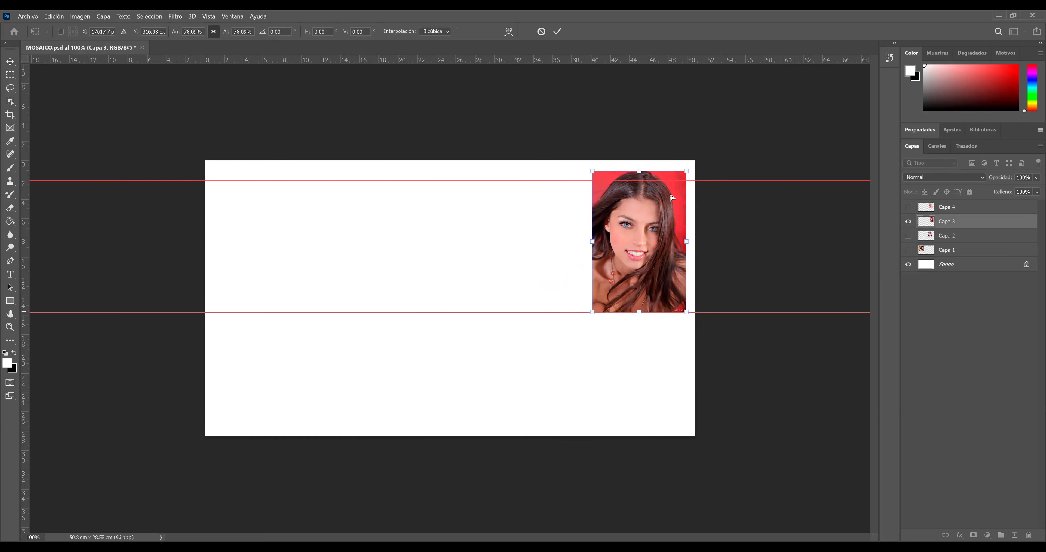
left_click_drag(689, 172, 686, 183)
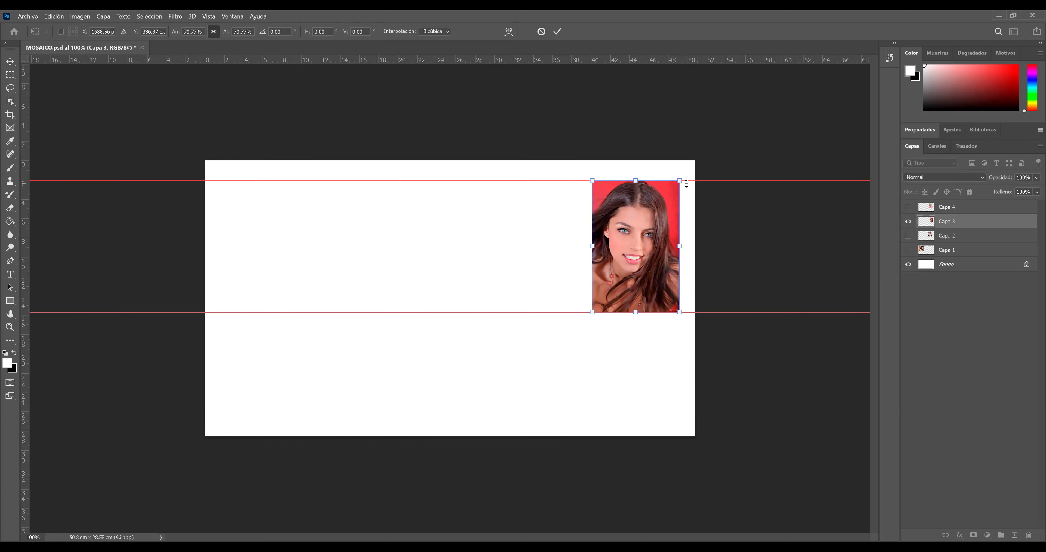
key("Return")
left_click(908, 222)
Scale the blonde portrait to about 83% between the guides, then switch to the brunette portrait.
left_click(909, 236)
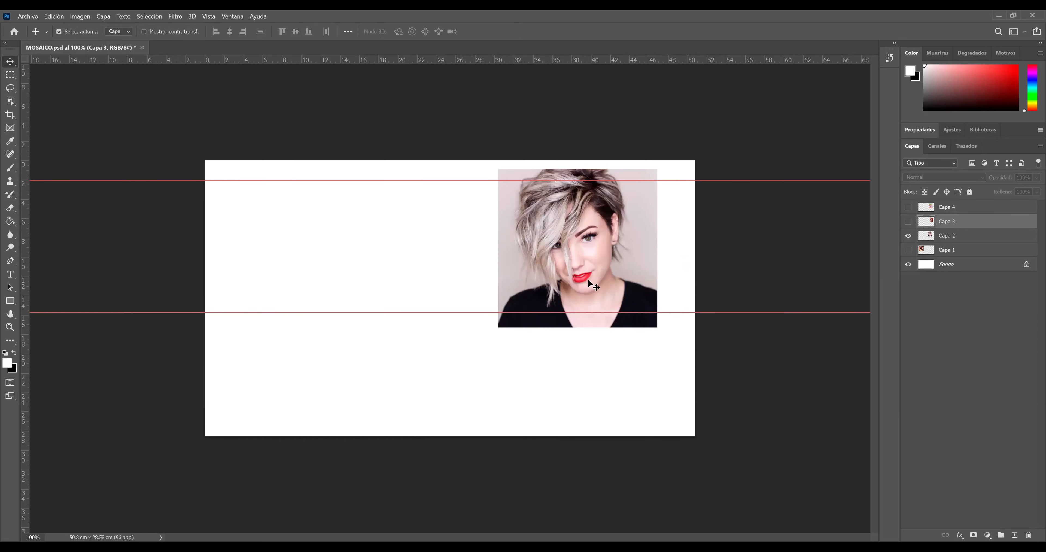
key("ctrl")
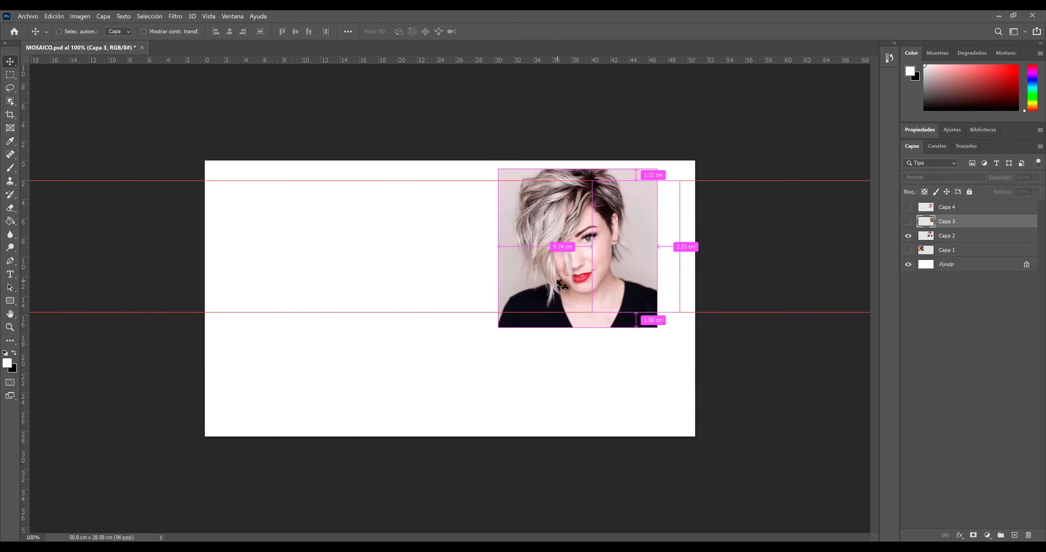
left_click(607, 236, "ctrl")
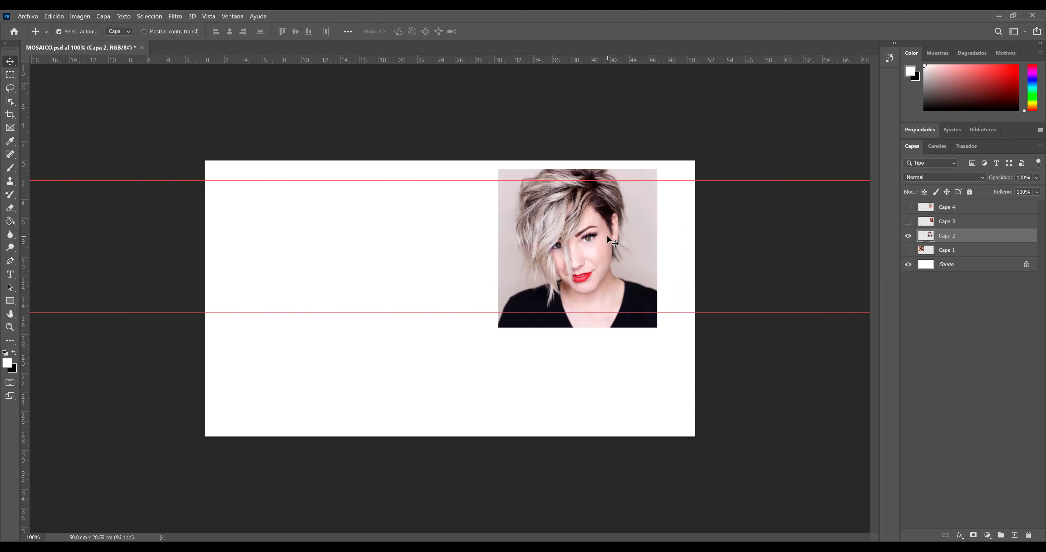
key("ctrl+t")
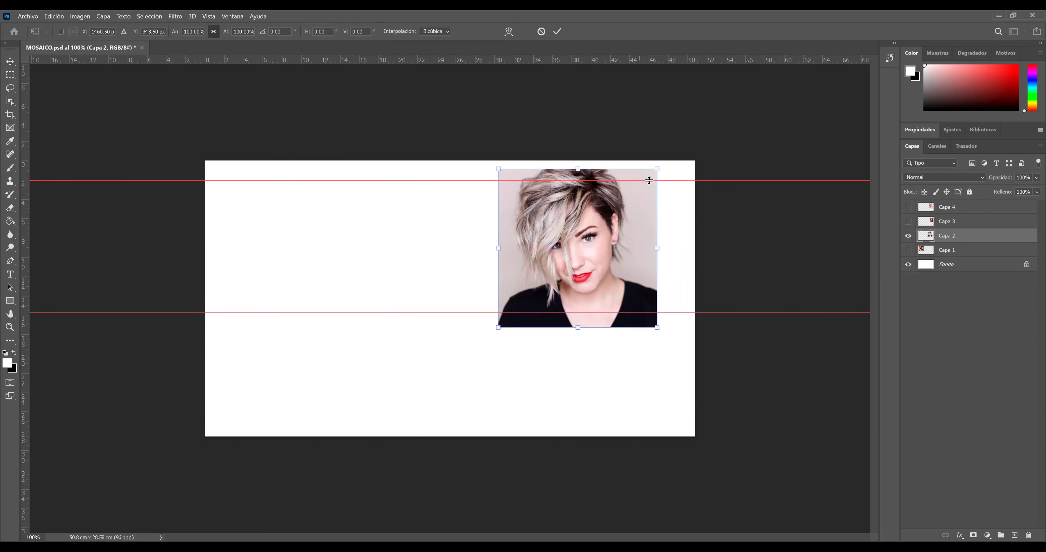
left_click_drag(657, 170, 647, 182)
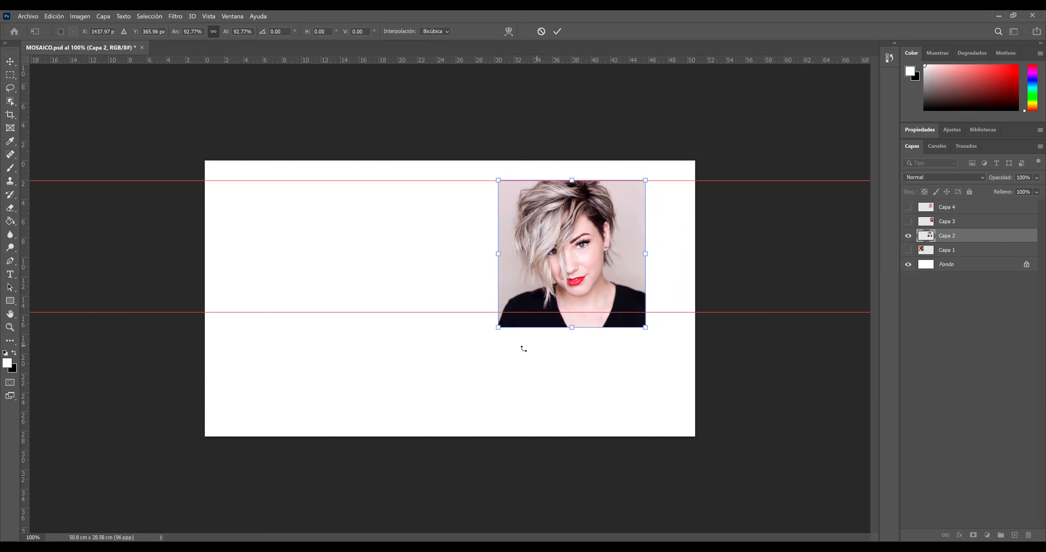
left_click_drag(499, 328, 516, 314)
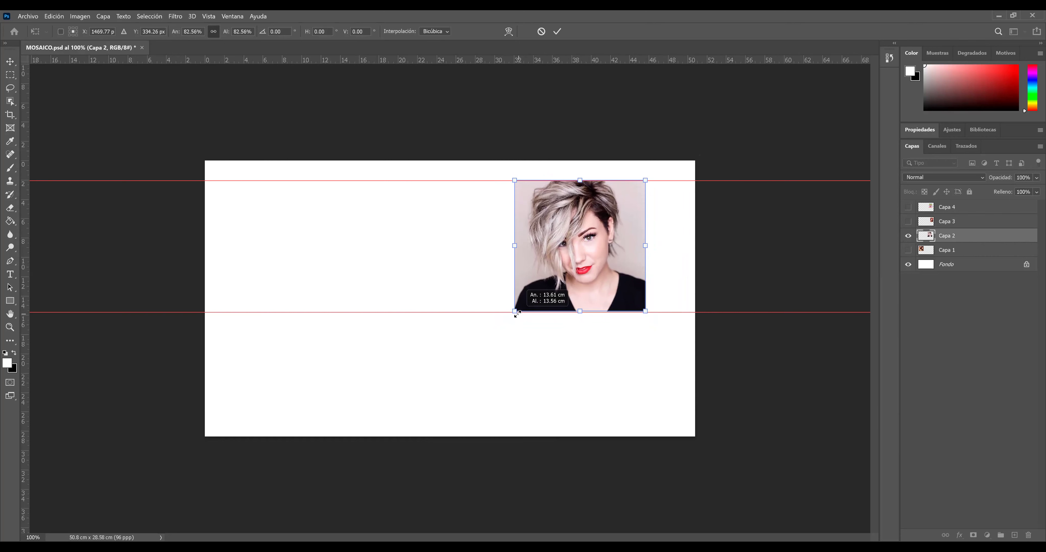
left_click_drag(519, 314, 516, 316)
key("Return")
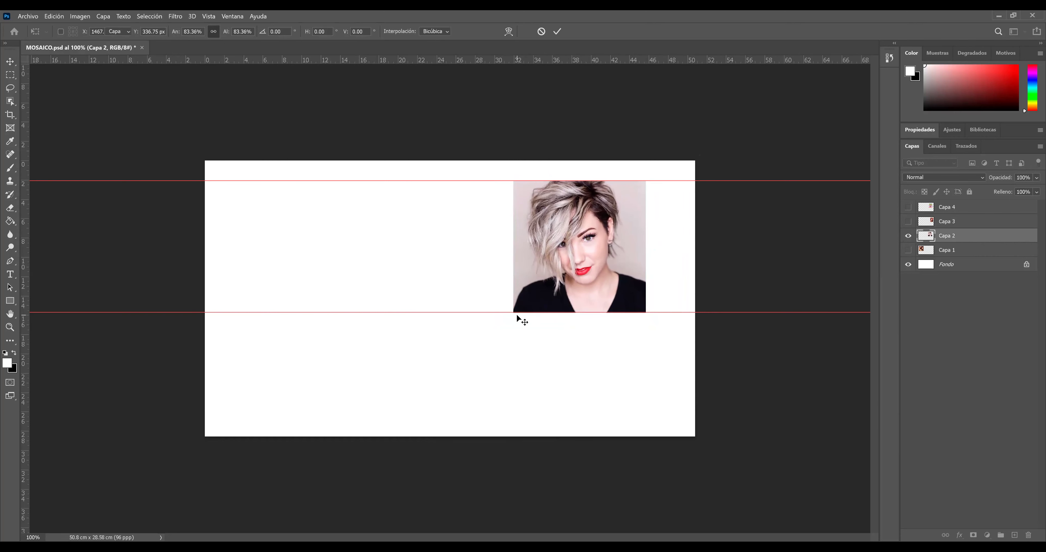
left_click(909, 235)
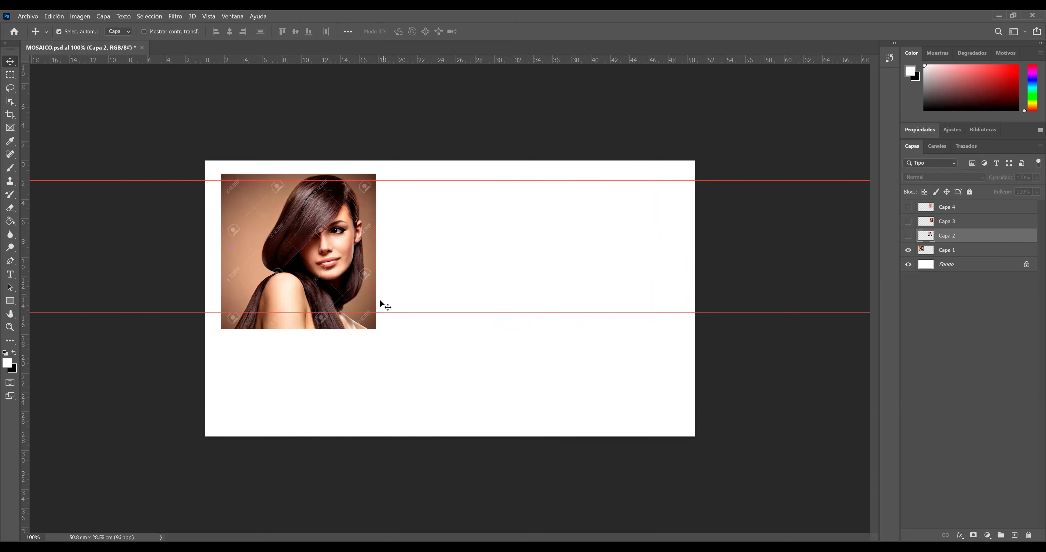
Scale the brunette portrait (Capa 1) to about 84.62% so it spans both guides.
left_click(365, 291)
key("ctrl+t")
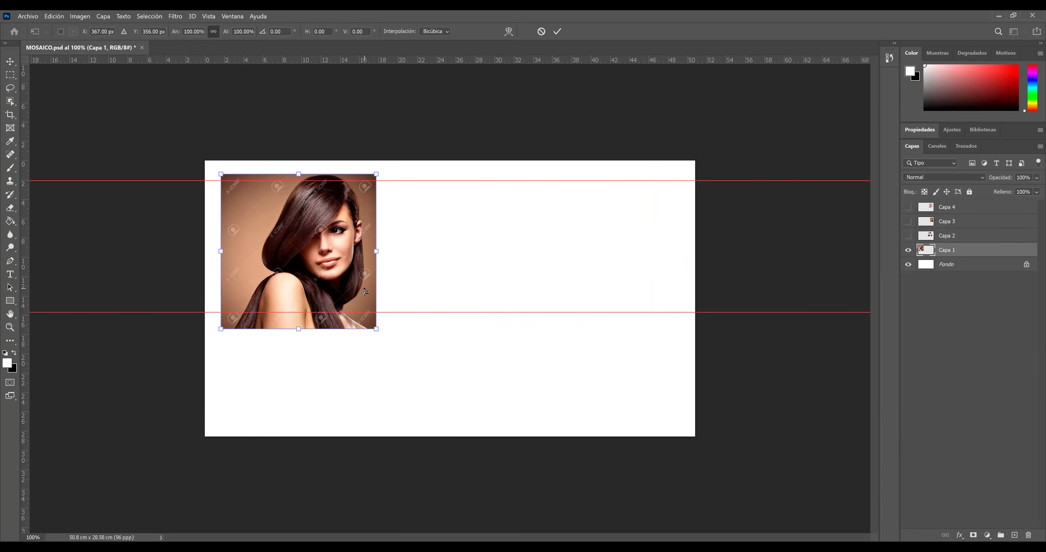
left_click_drag(377, 329, 359, 310)
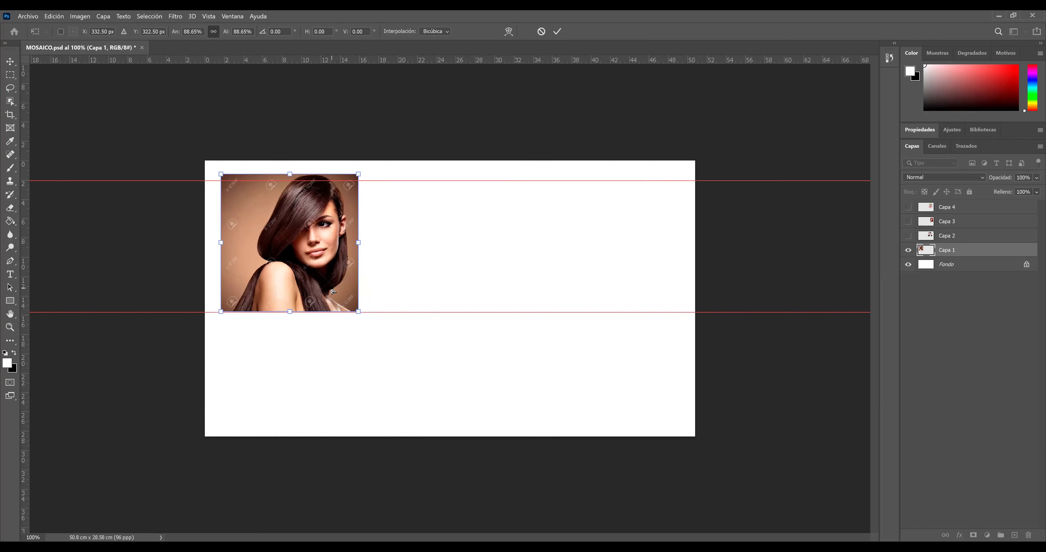
key("Down")
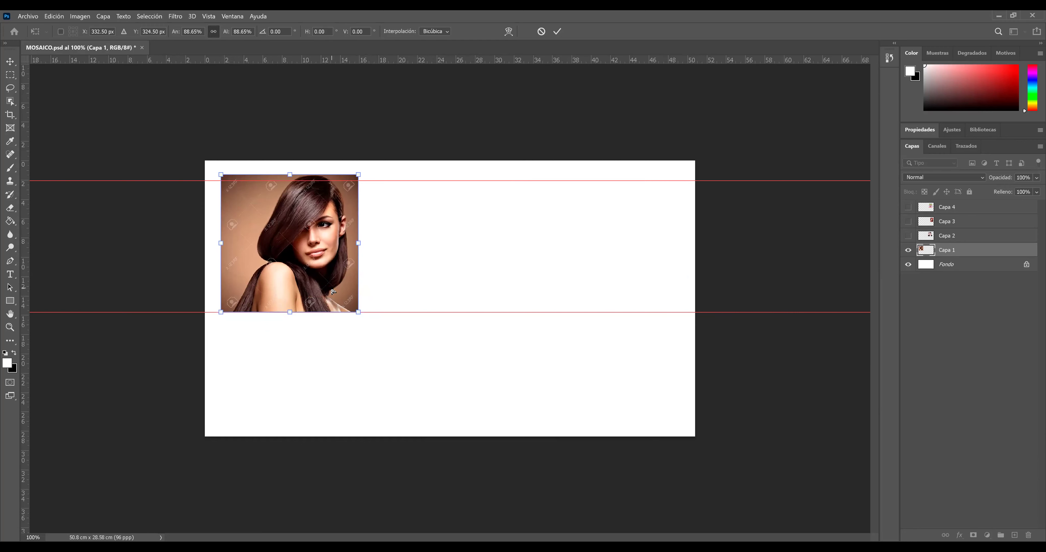
left_click_drag(358, 174, 352, 180)
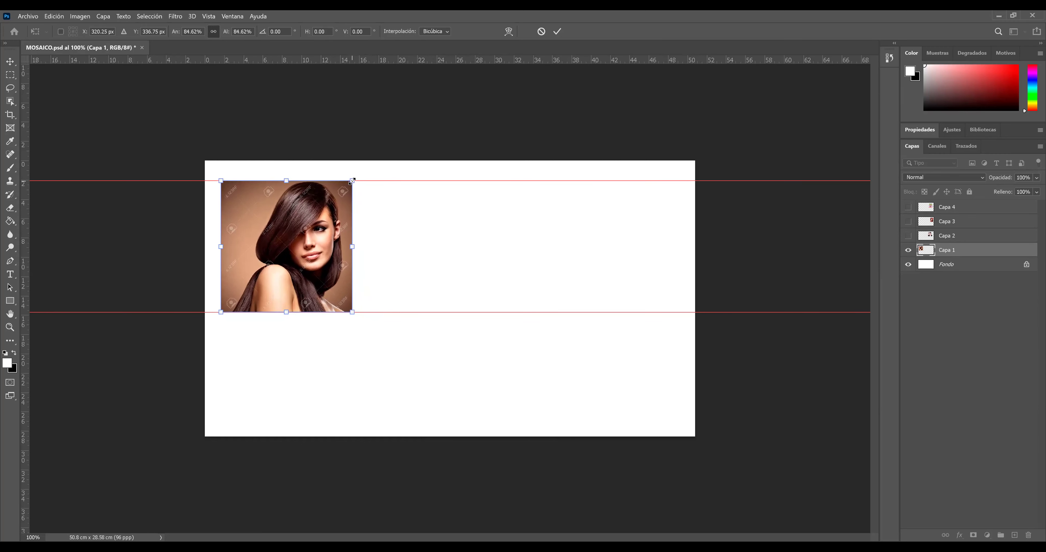
key("Return")
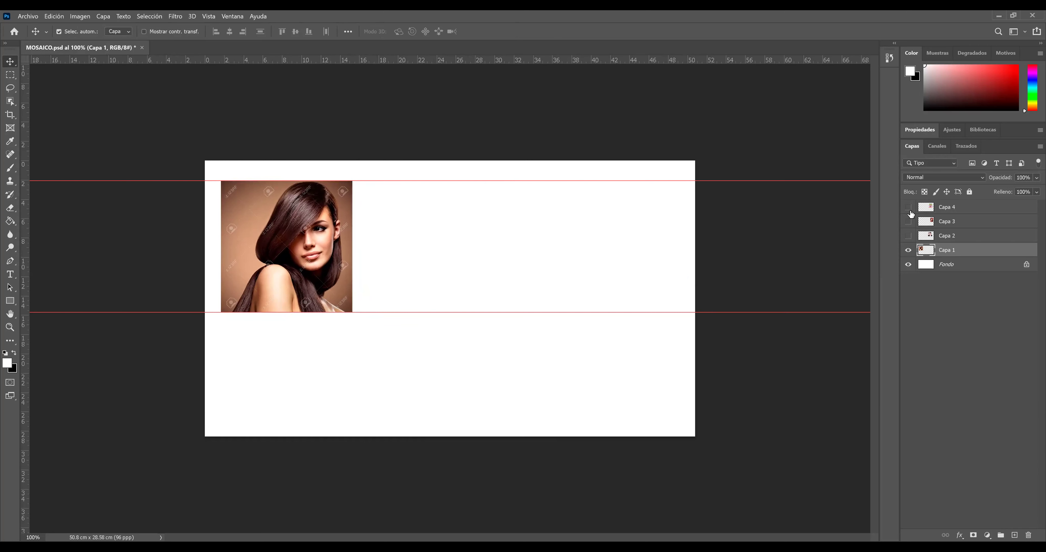
Show all four portraits, placing the striped one beside the brunette and the red-background one at the row's end.
left_click(907, 235)
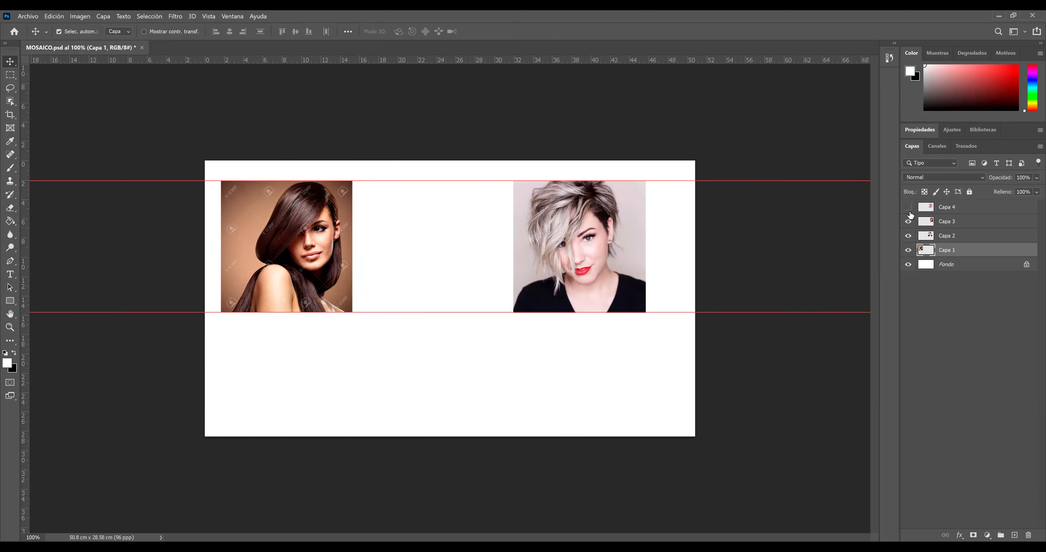
left_click(907, 221)
left_click(908, 208)
mouse_move(525, 242)
left_mouse_down()
mouse_move(346, 242)
mouse_move(522, 242)
left_mouse_up()
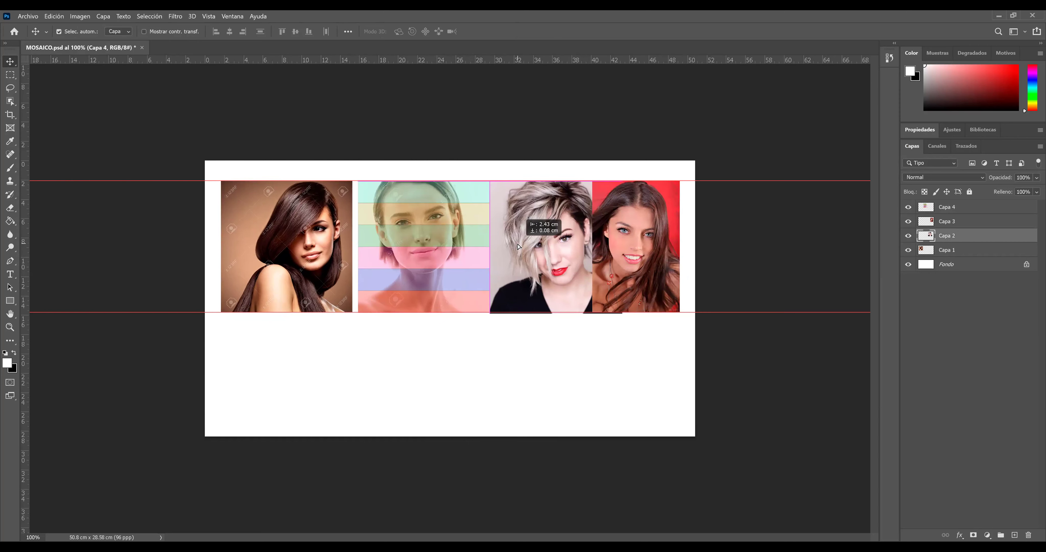
left_click_drag(660, 206, 669, 207)
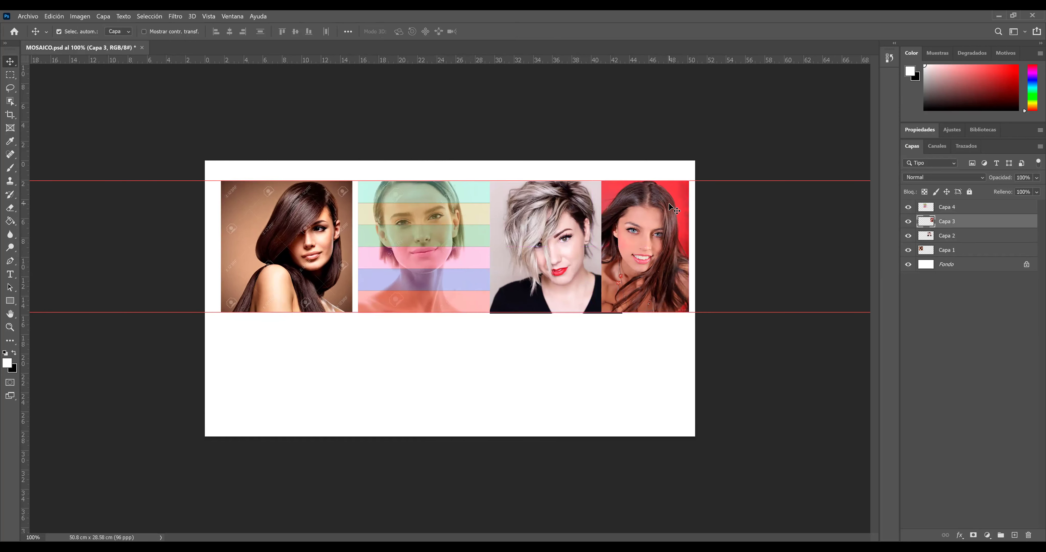
key("Right")
key("Right")
key("Right")
key("Right")
key("Right")
key("Right")
key("Right")
Trim the blonde portrait slightly so it fits the row.
left_click(470, 220)
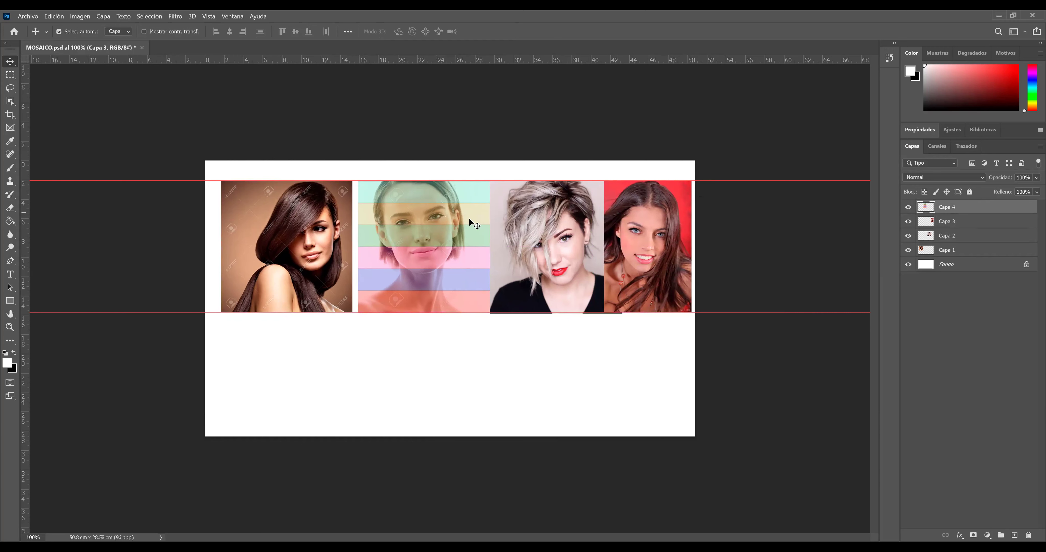
left_click(509, 217)
key("ctrl+t")
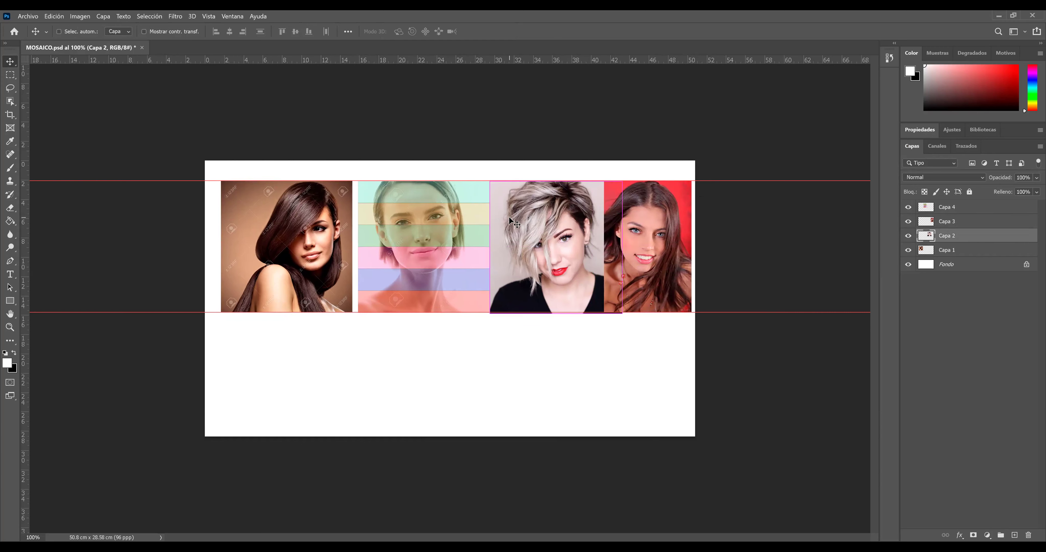
left_click_drag(489, 314, 491, 311)
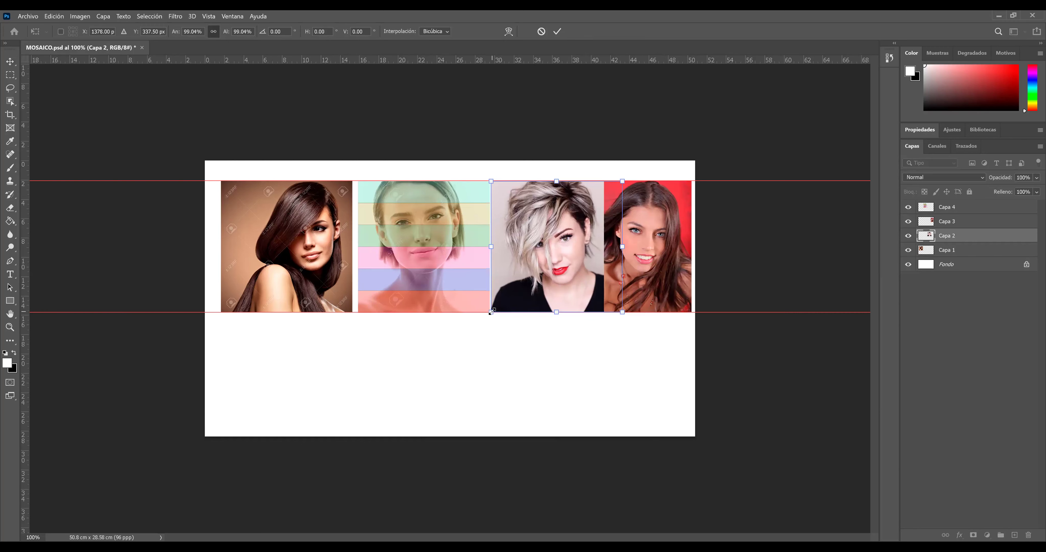
key("Return")
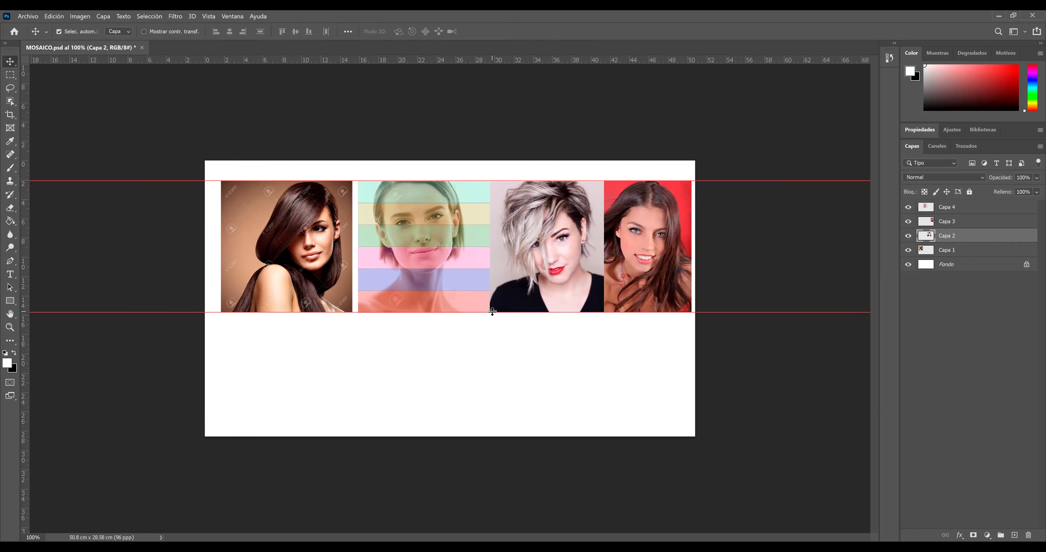
Nudge the striped portrait left to close the gap, and save MOSAICO.psd.
left_click(462, 269)
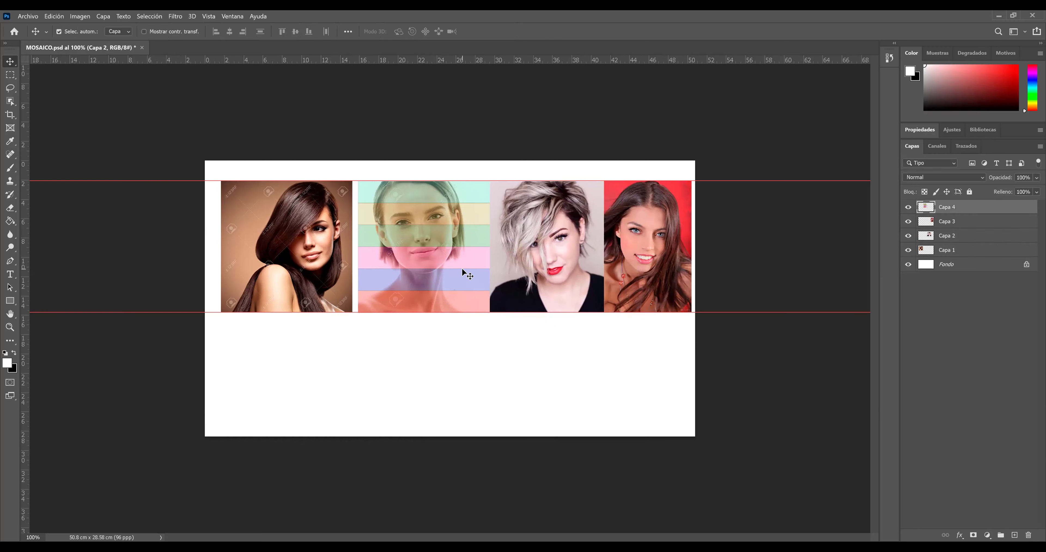
key("Left")
key("Left")
key("Left")
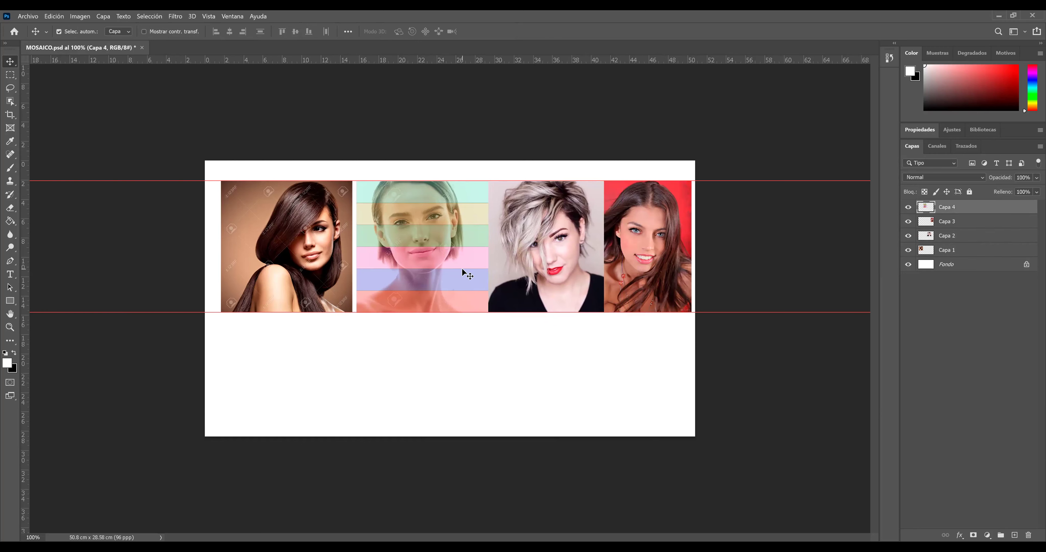
key("Left")
key("Left")
key("Left")
key("Left")
key("Left")
key("Left")
key("Left")
key("Left")
key("Left")
key("Left")
key("Left")
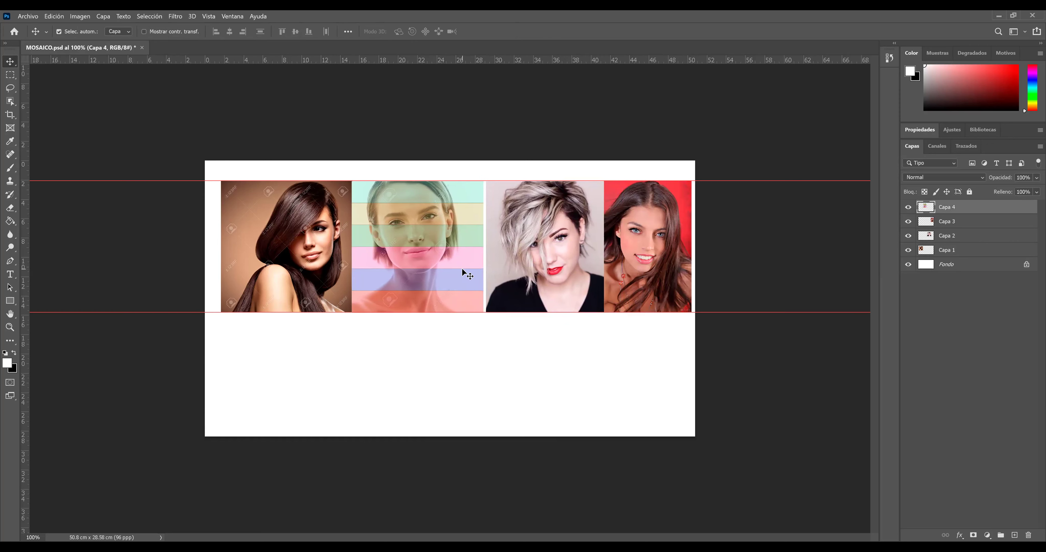
left_click(528, 255)
key("Left")
key("Left")
key("Left")
key("Left")
key("Left")
key("Left")
key("Left")
key("Left")
key("Left")
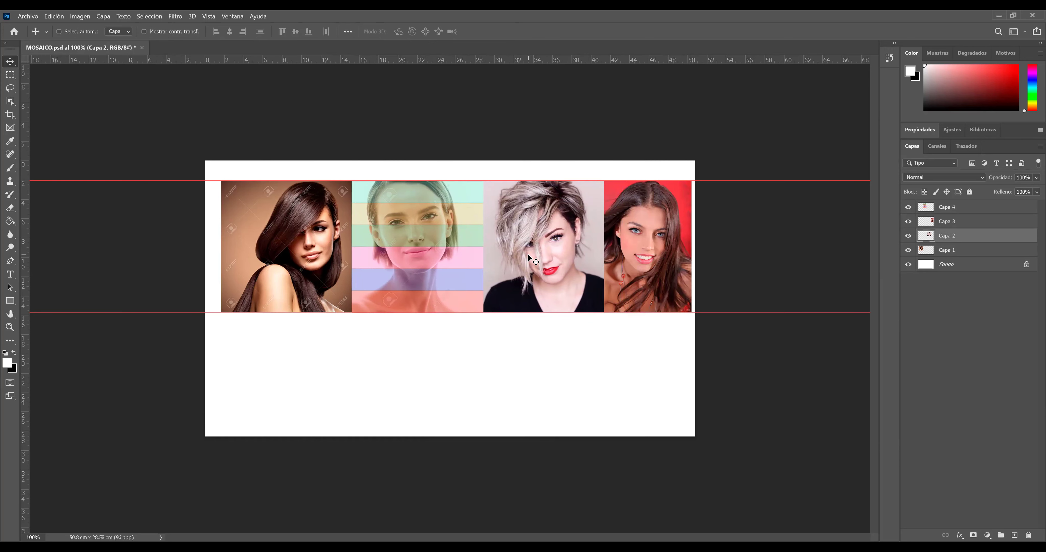
key("ctrl+s")
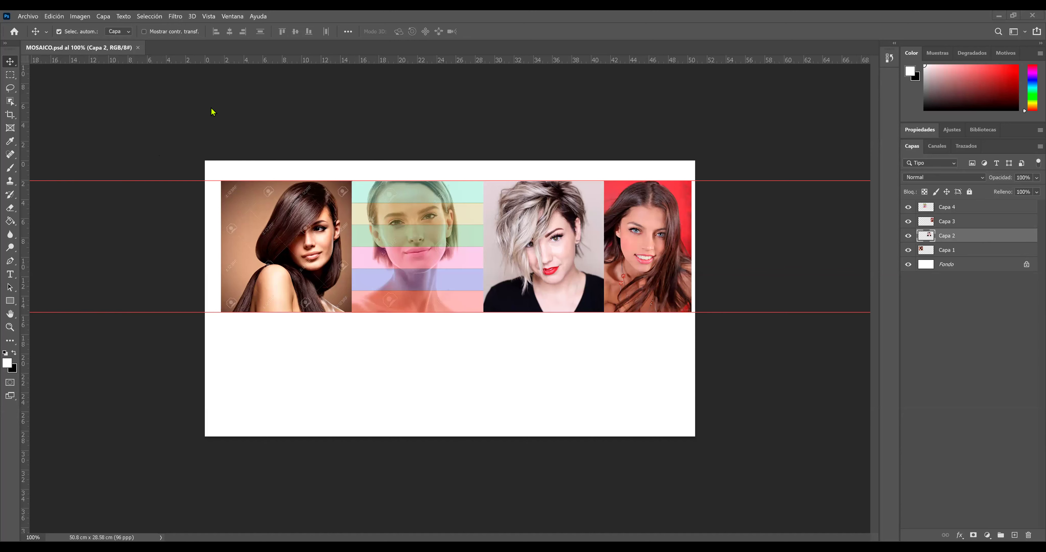
Hide the striped, red-background and blonde portraits, then select the brunette layer Capa 1.
left_click(33, 20)
left_click(284, 115)
left_click(908, 207)
left_click(908, 235)
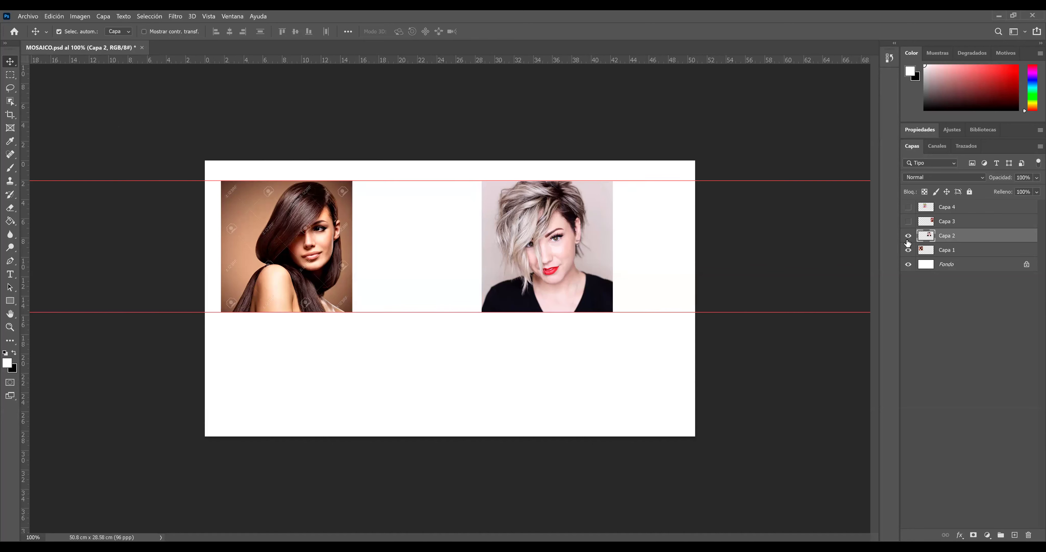
left_click(276, 242)
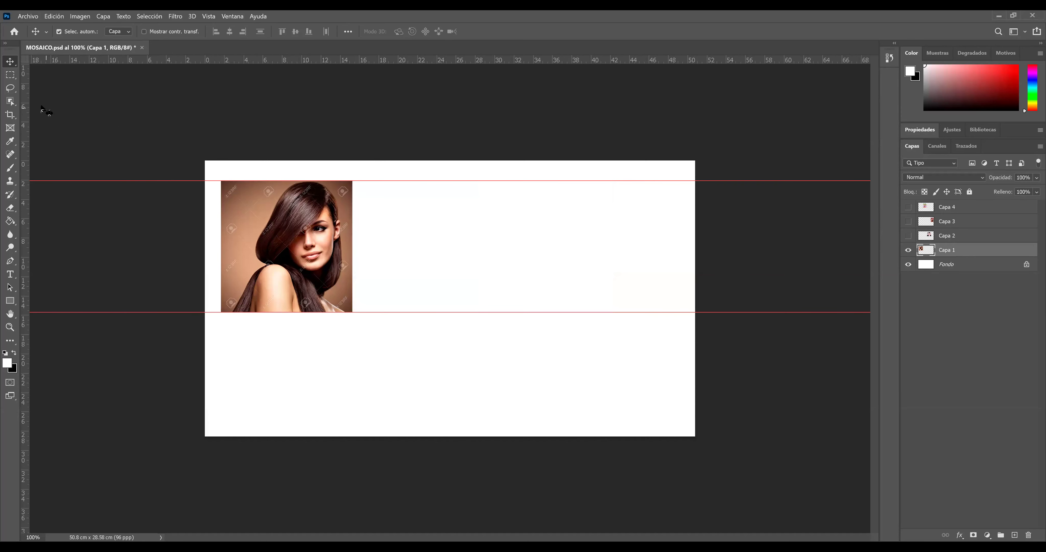
Copy a circle of the brunette portrait to Capa 5, hide Capa 1, and move Capa 5 to the top.
left_click_drag(10, 76, 62, 91)
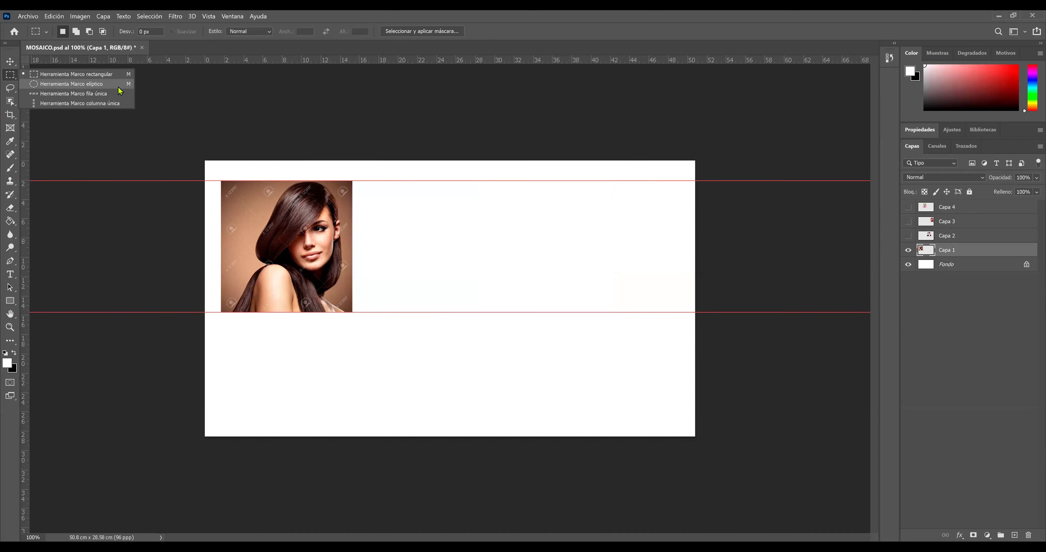
left_click(119, 86)
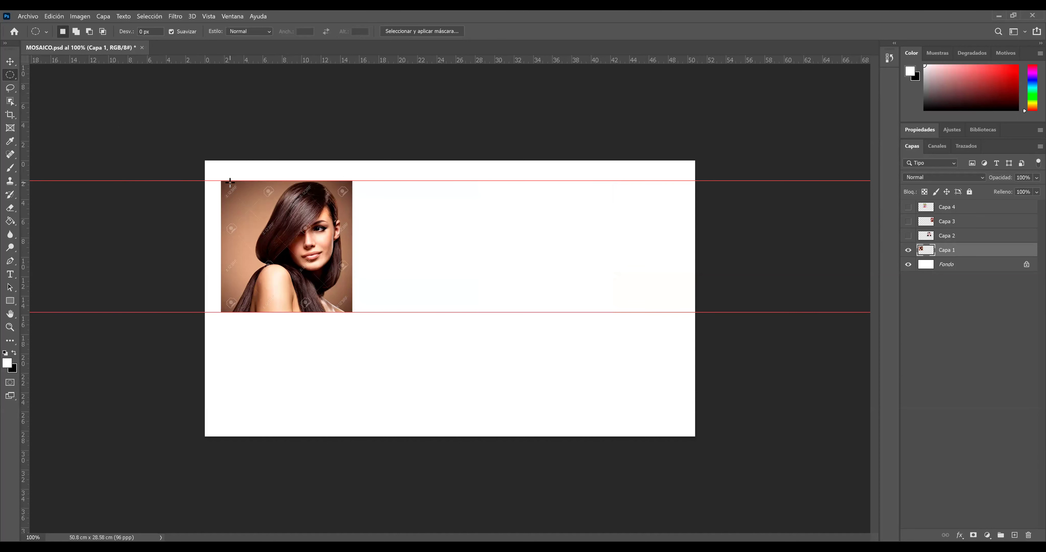
left_click_drag(225, 181, 352, 309)
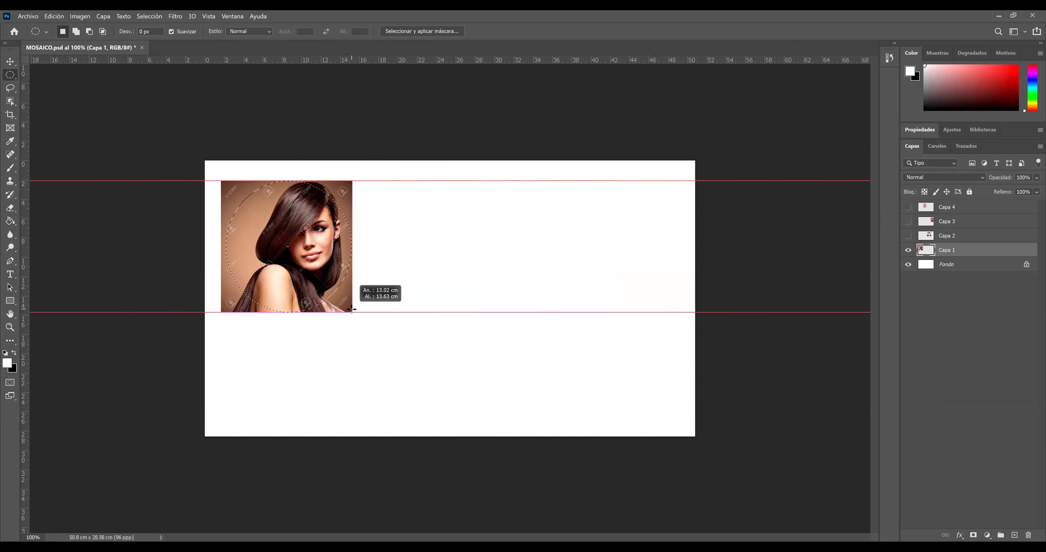
left_click_drag(352, 309, 349, 305)
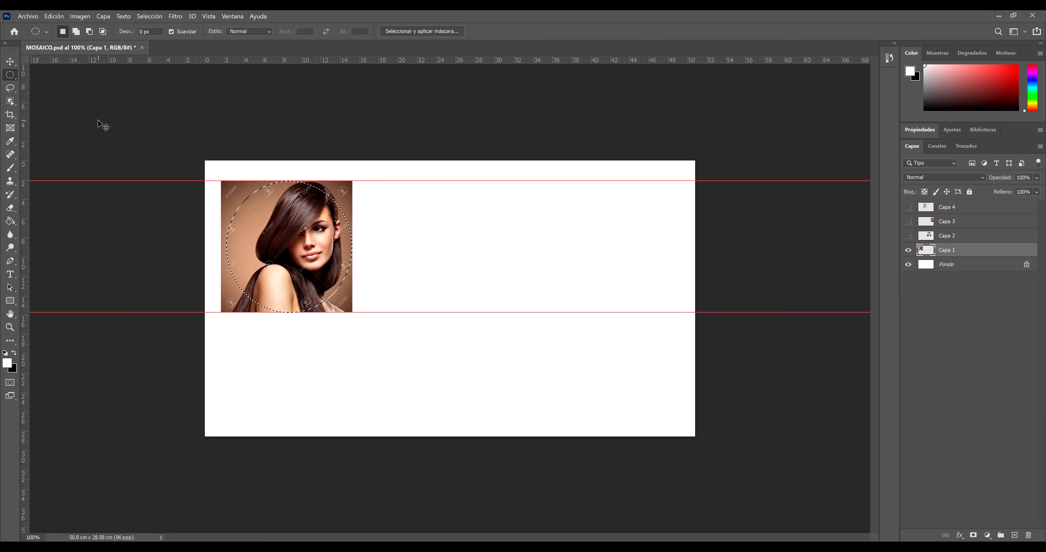
key("ctrl+j")
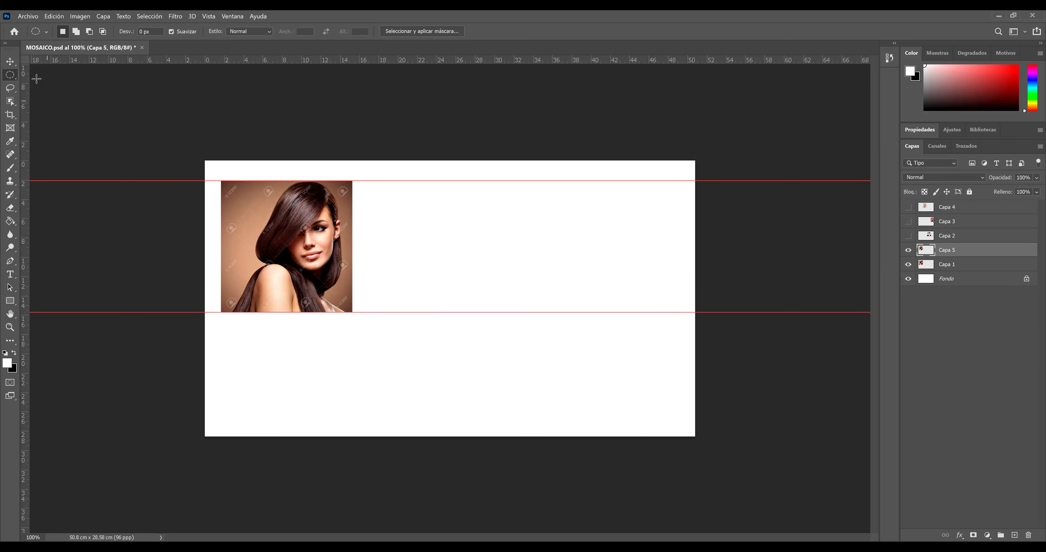
left_click(12, 63)
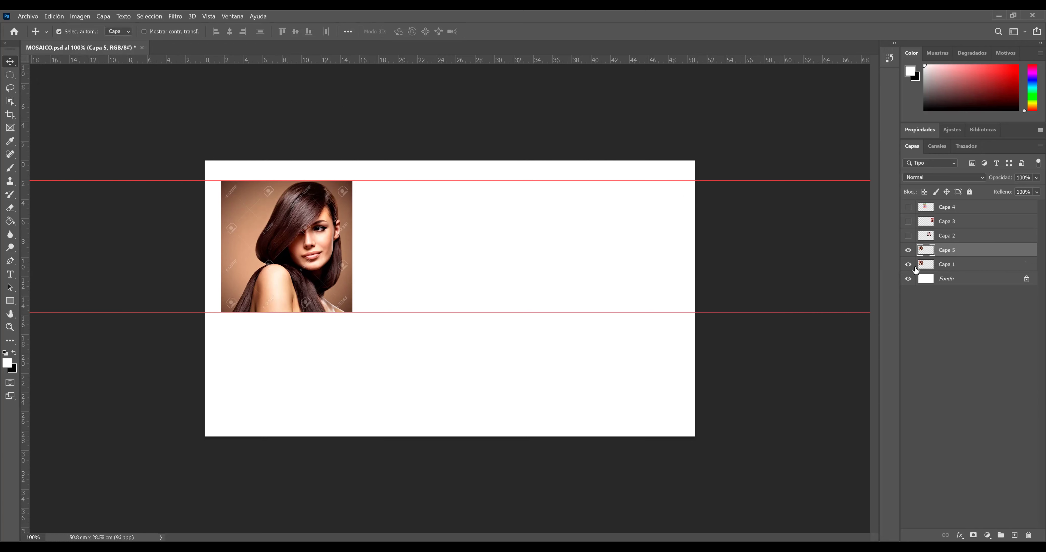
left_click(911, 267, "alt")
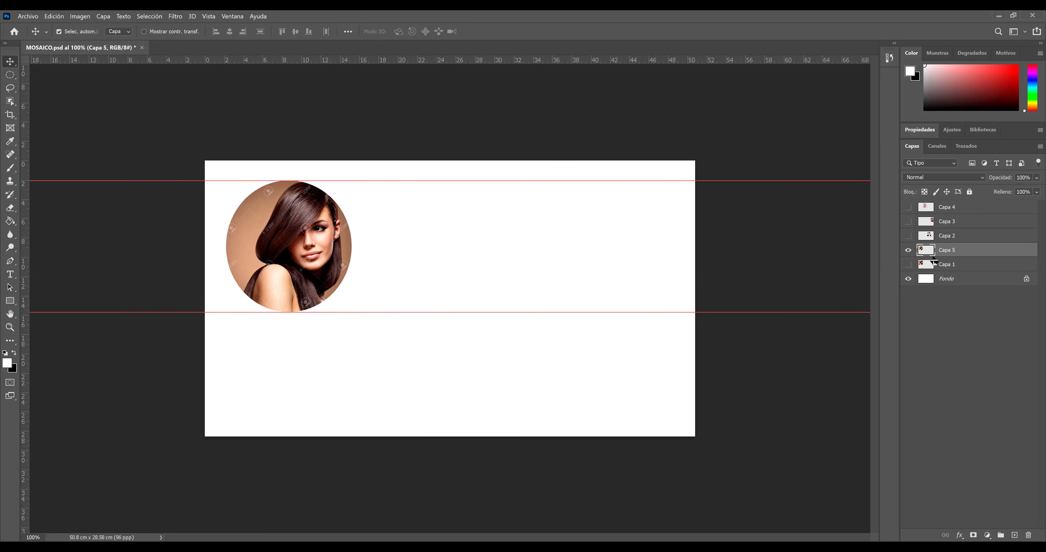
left_click_drag(926, 254, 933, 207)
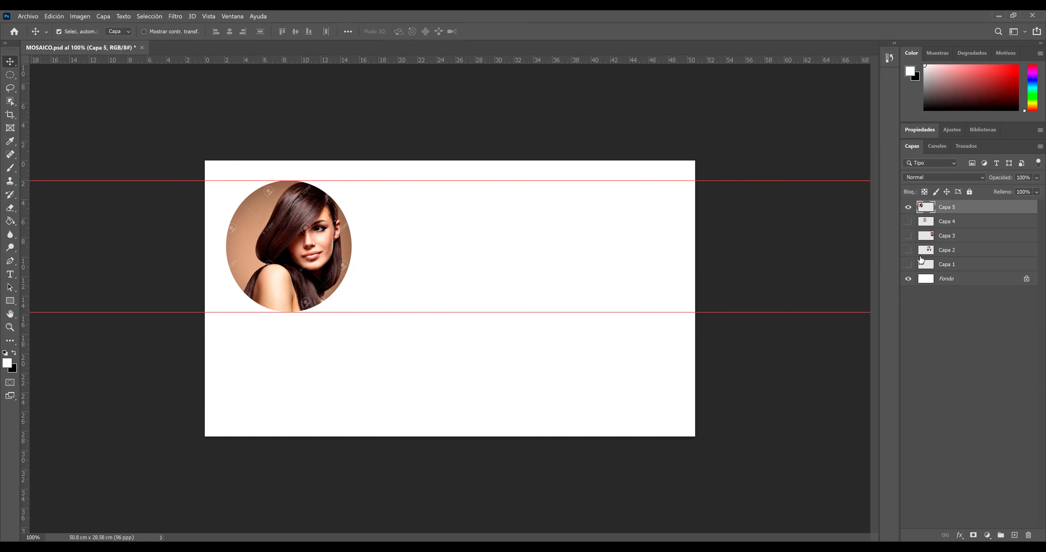
Hide Capa 5, select the blonde layer Capa 2, and draw a circular marquee over it.
left_click(908, 207)
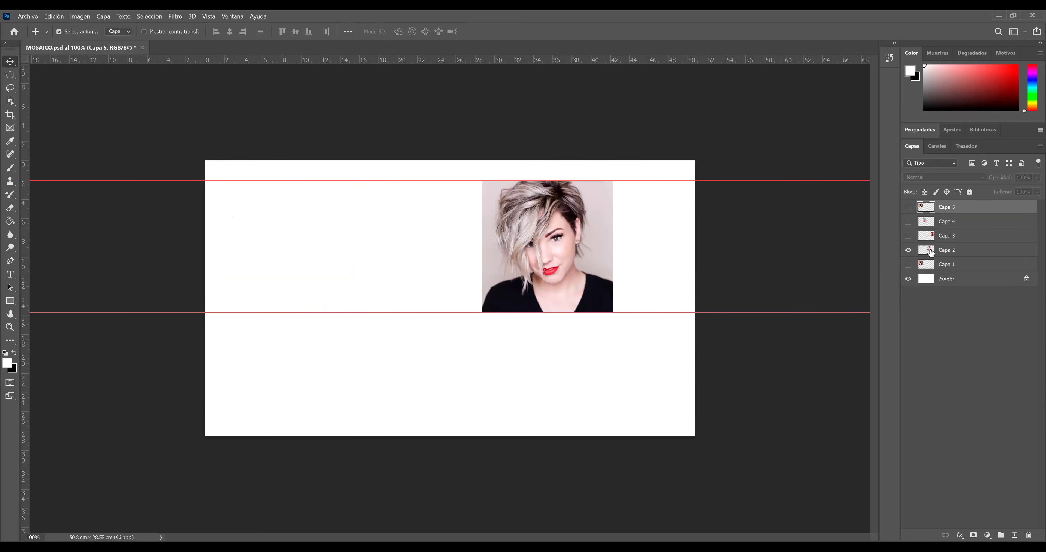
left_click(931, 252)
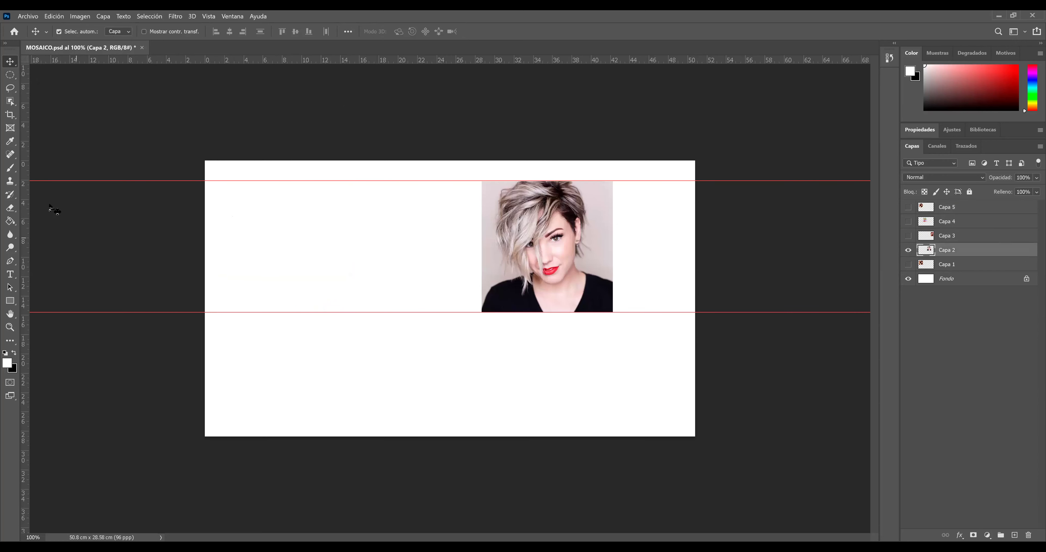
left_click(16, 80)
right_click(15, 79)
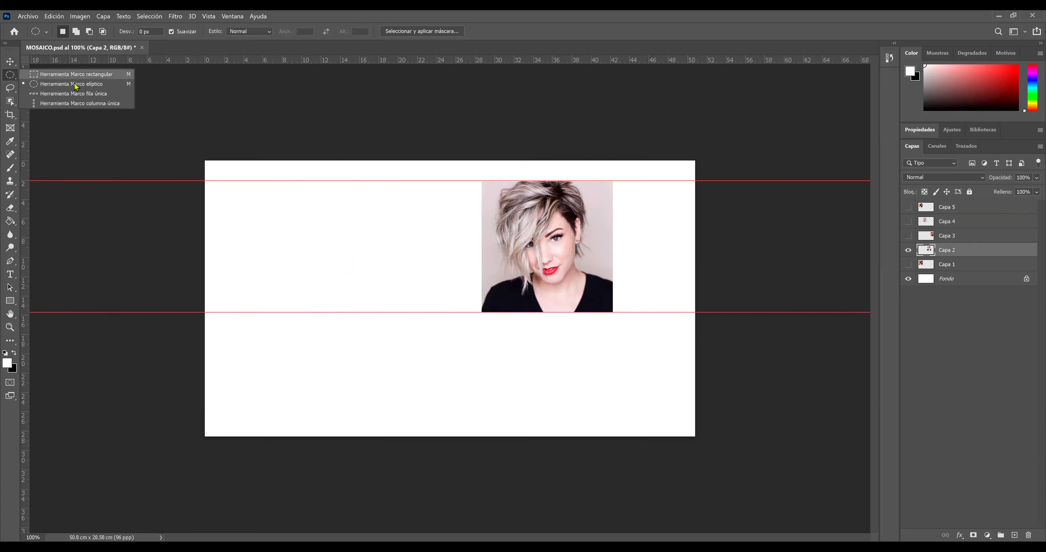
left_click(78, 85)
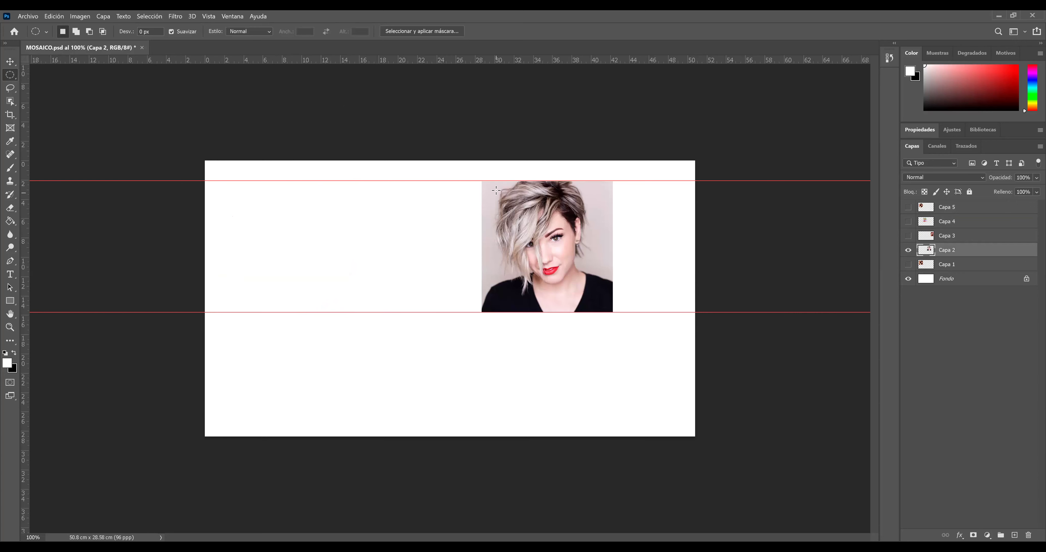
left_click_drag(489, 185, 601, 306)
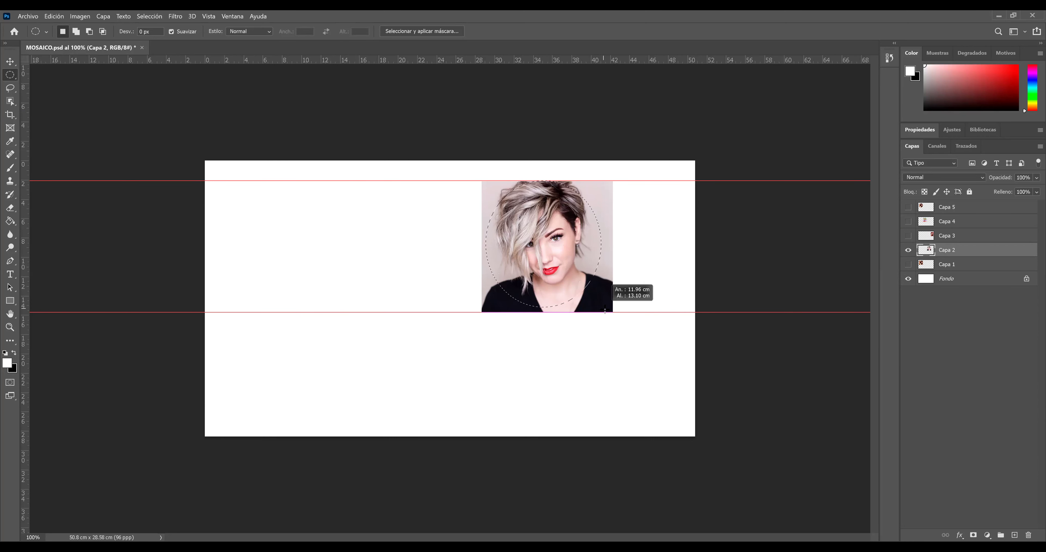
left_click_drag(601, 306, 605, 312)
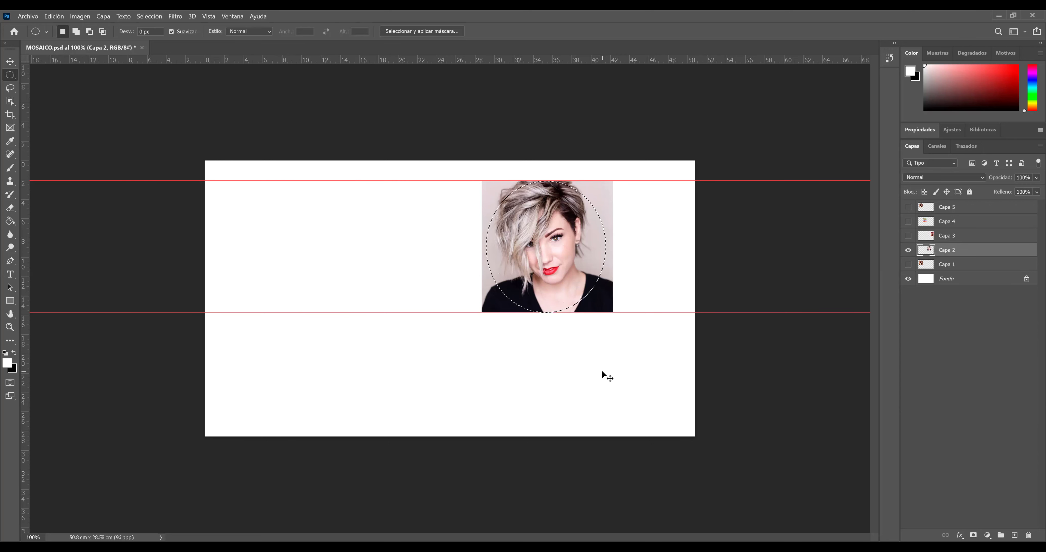
Copy the blonde circle to new layer Capa 6, move it to the top, then hide it.
key("ctrl+j")
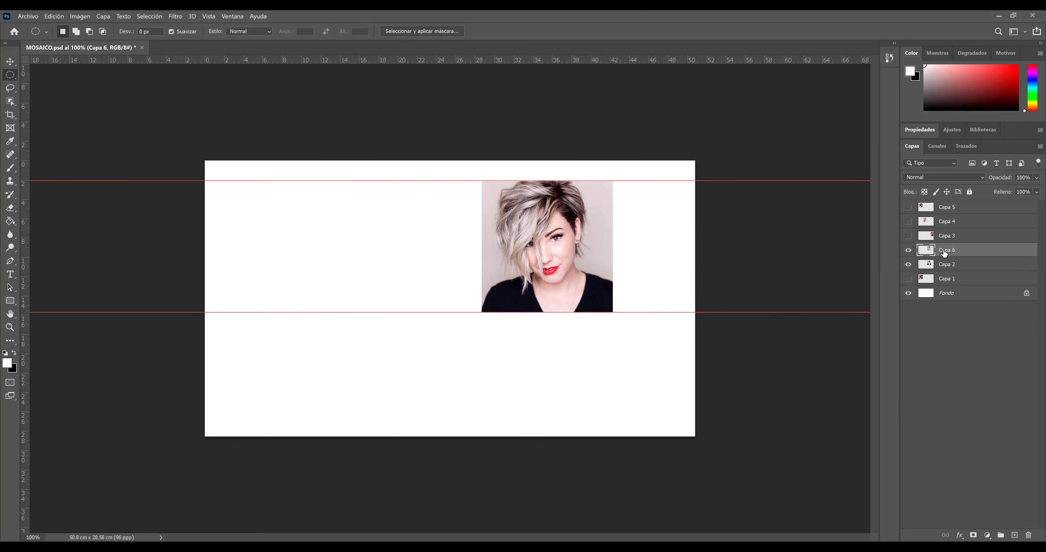
left_click_drag(946, 253, 953, 207)
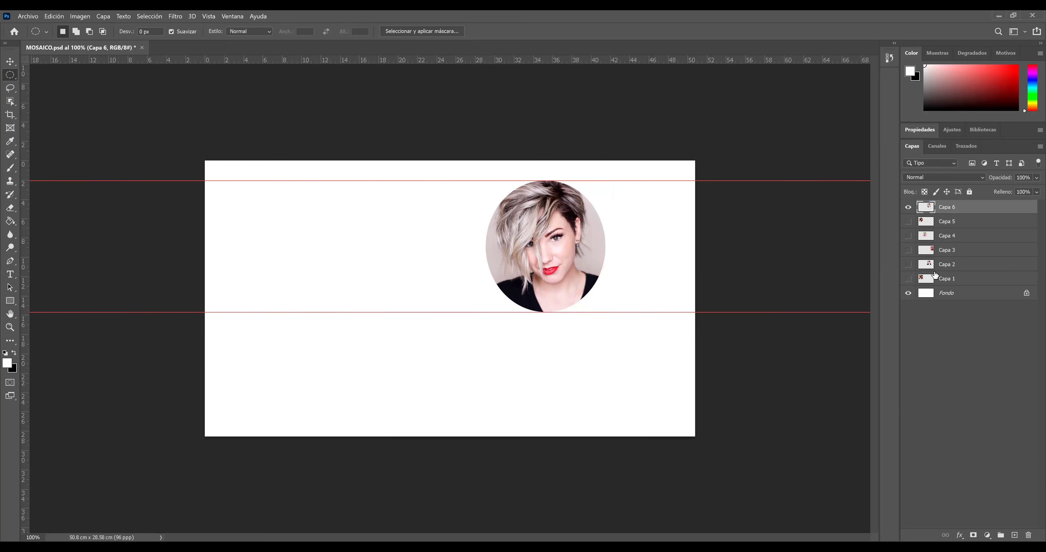
left_click(909, 221)
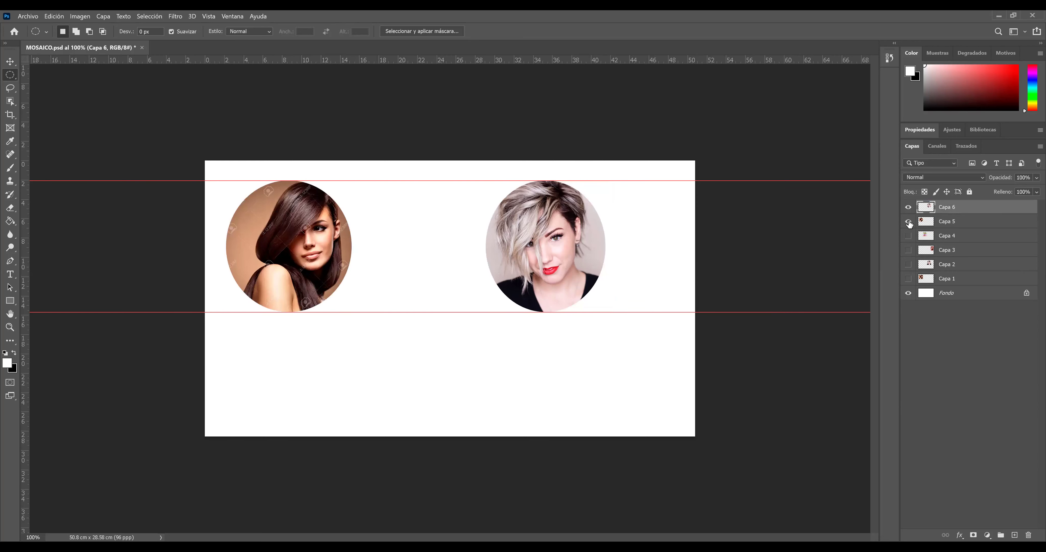
left_click(908, 221)
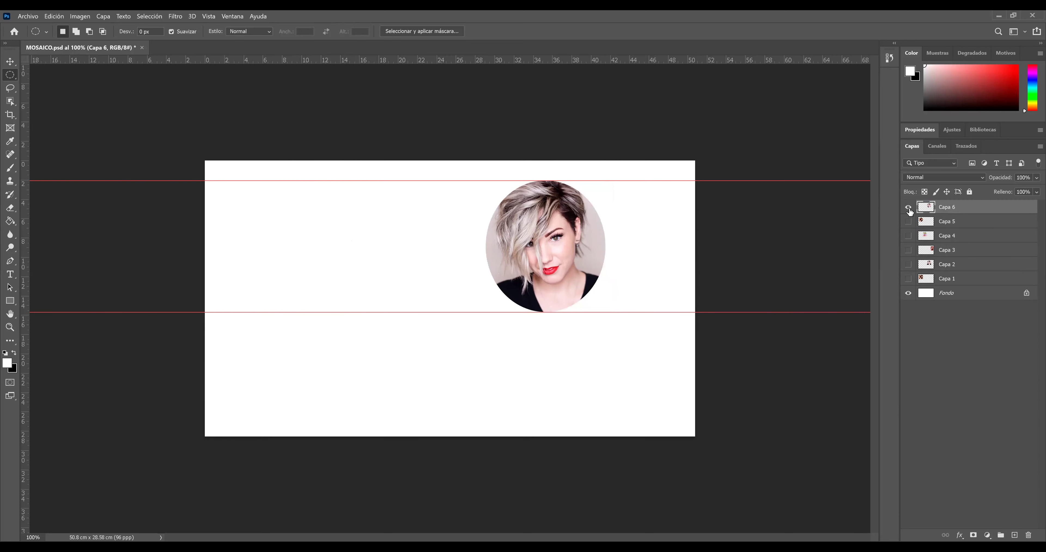
left_click(908, 207)
Copy an oval of the red-background portrait to top layer Capa 7 and hide Capa 3.
left_click(956, 252)
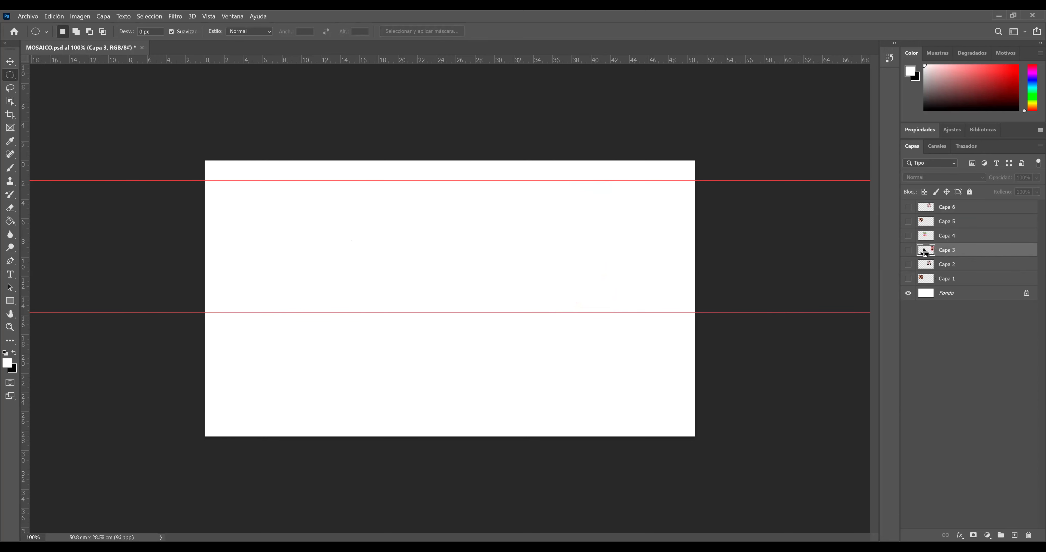
left_click(908, 250)
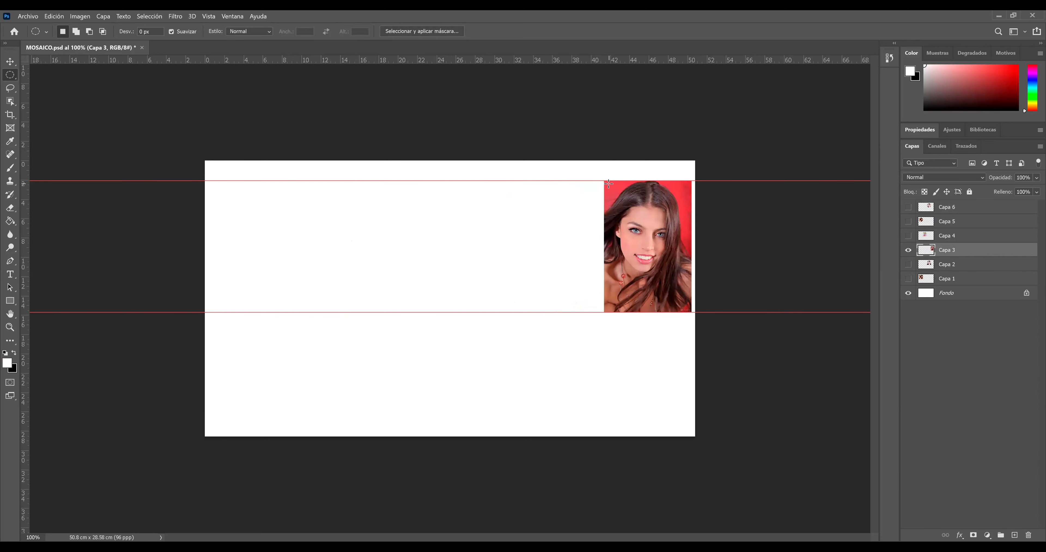
left_click_drag(626, 211, 689, 312)
key("ctrl+j")
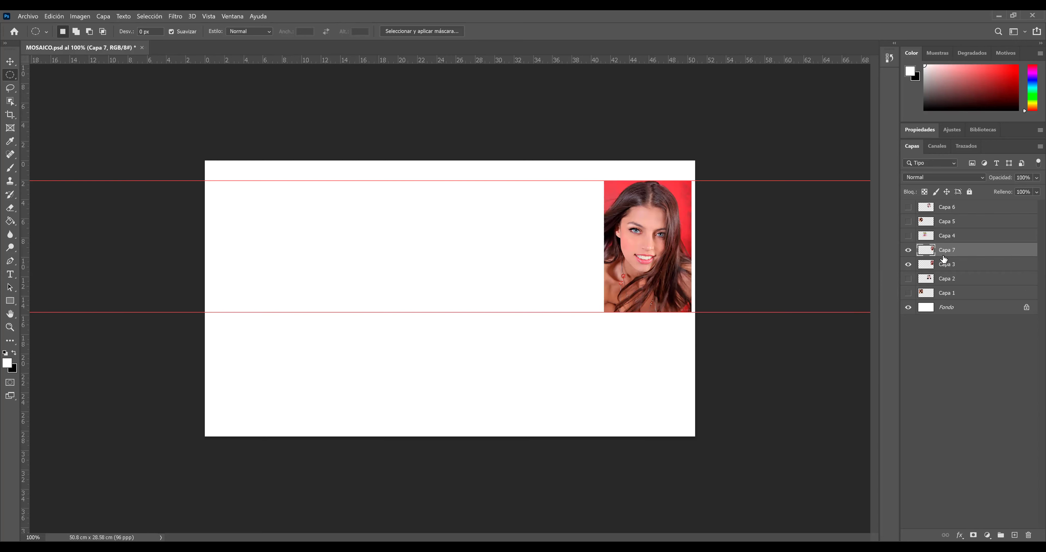
left_click_drag(949, 252, 952, 205)
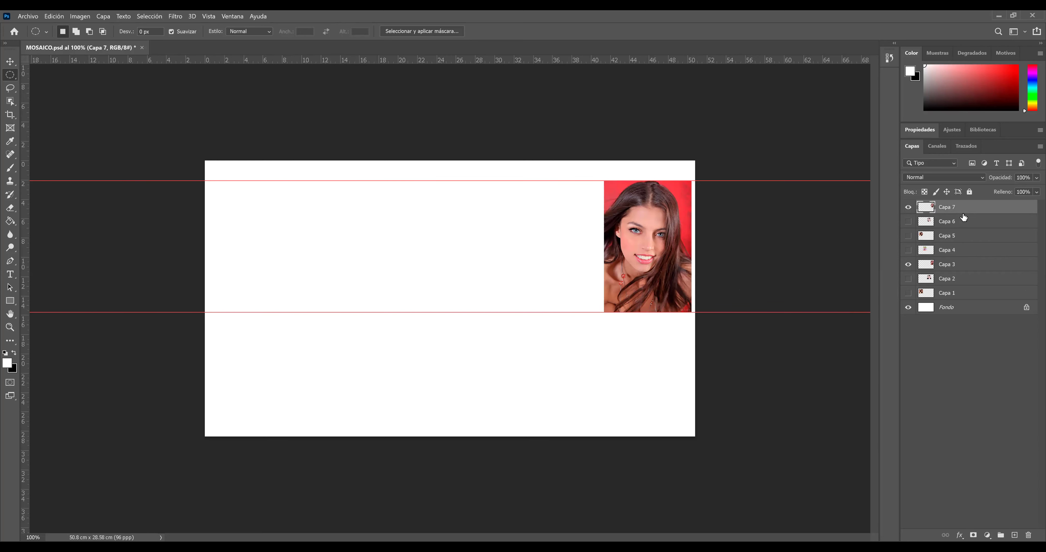
left_click(908, 264)
left_click(908, 206)
left_click(947, 257)
Copy a circle of the striped portrait to top layer Capa 8, then show all four rounded portraits.
left_click(908, 251)
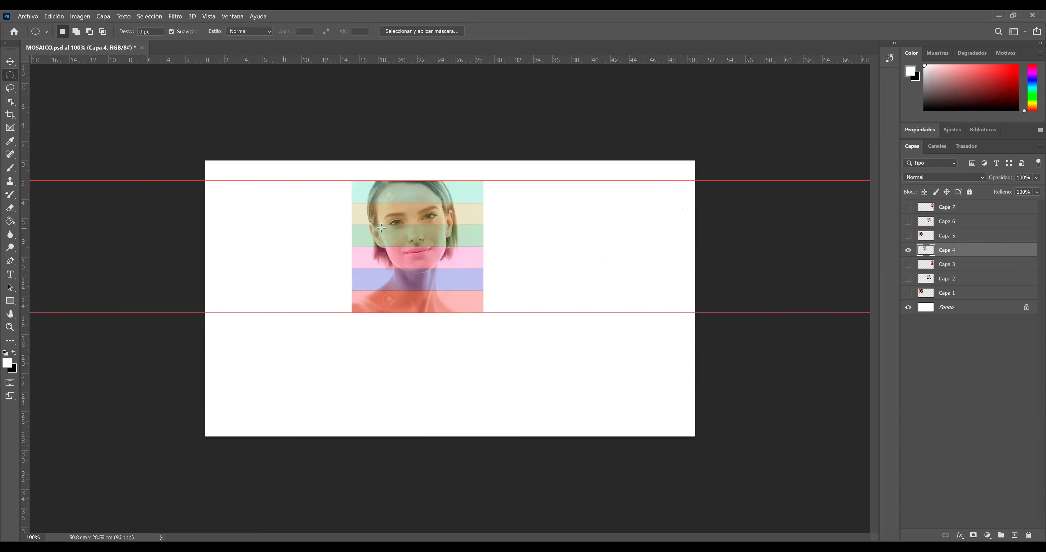
left_click_drag(411, 244, 479, 311)
key("ctrl+j")
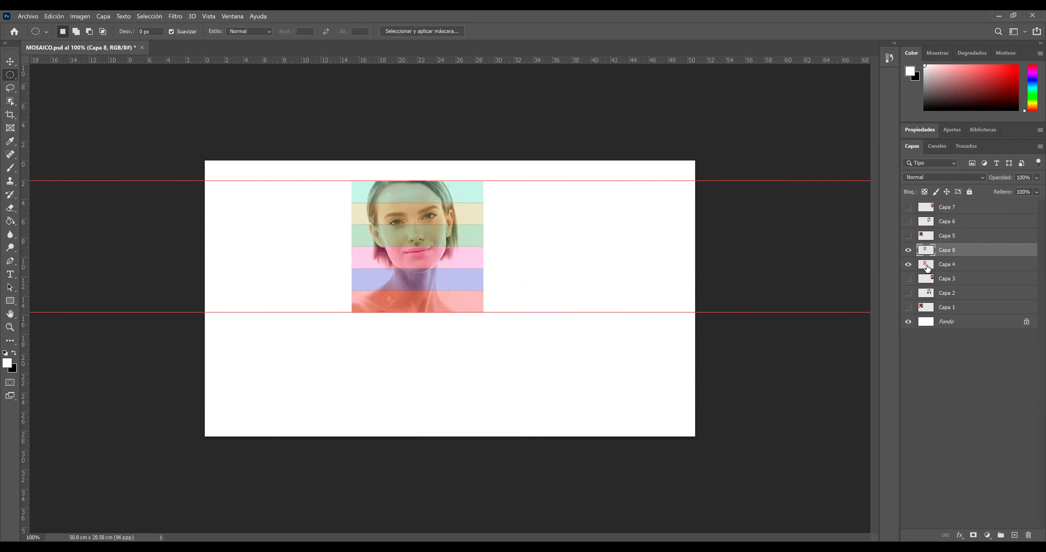
left_click(908, 265)
left_click_drag(937, 251, 938, 207)
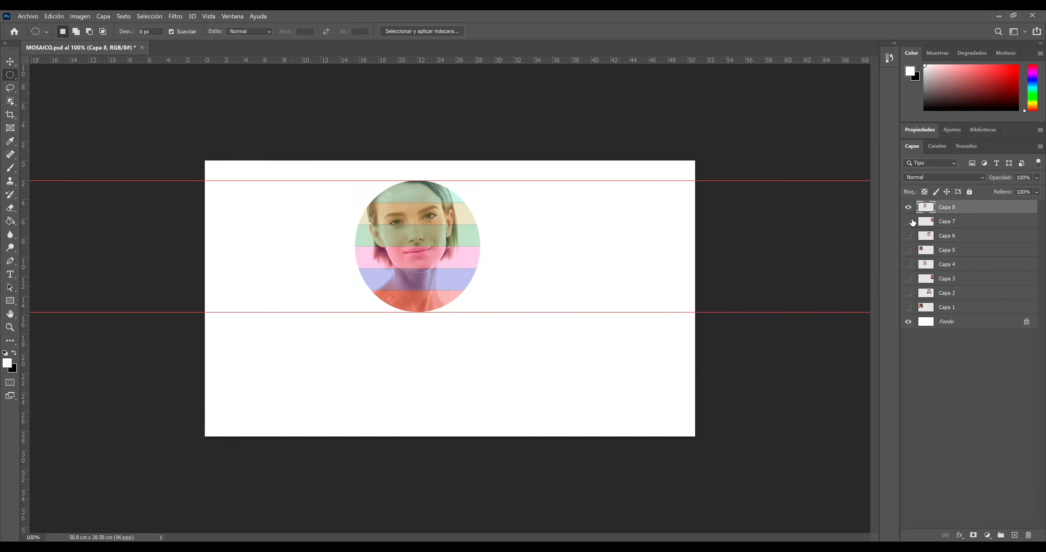
left_click(908, 221)
left_click(908, 250)
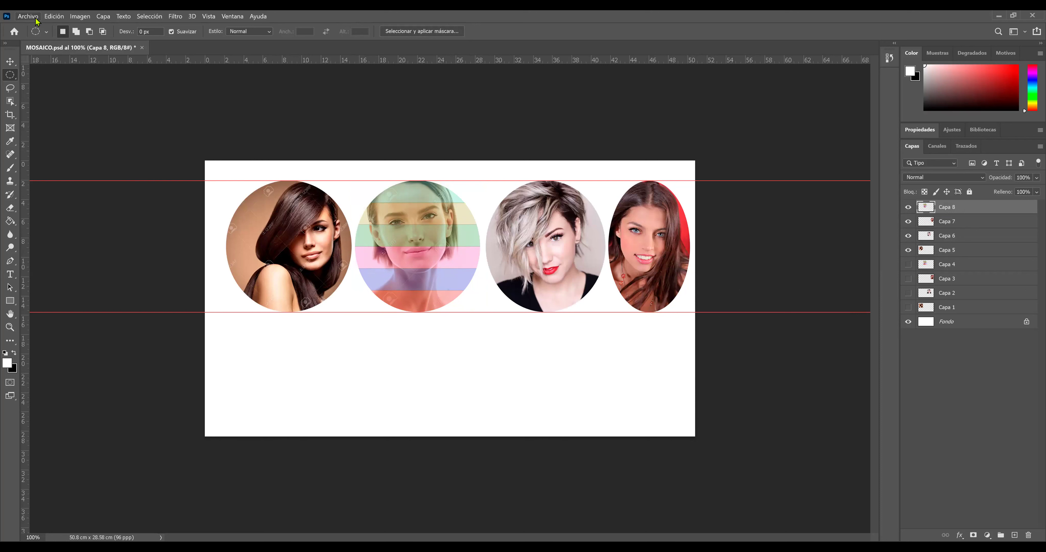
left_click(27, 16)
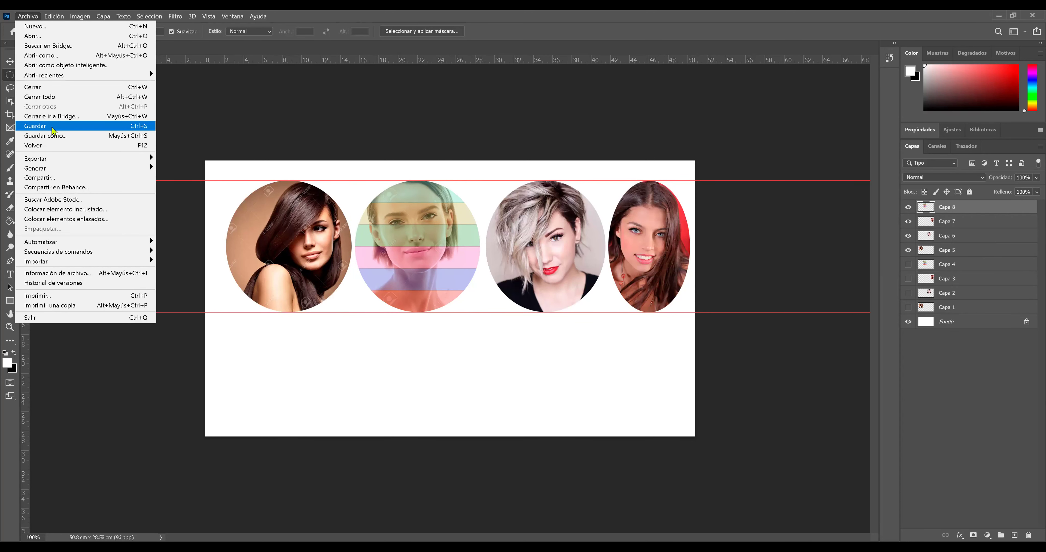
left_click(40, 126)
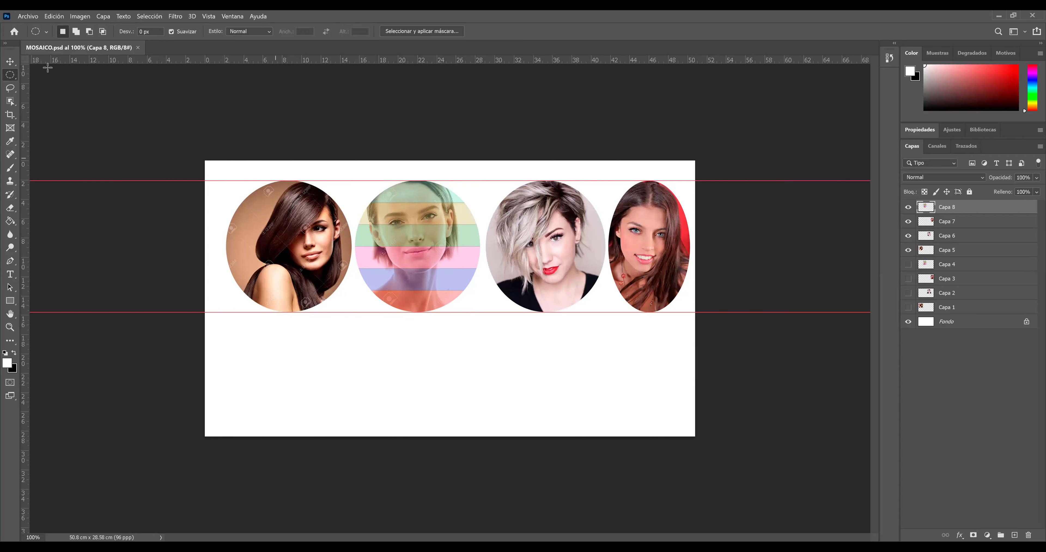
left_click(10, 61)
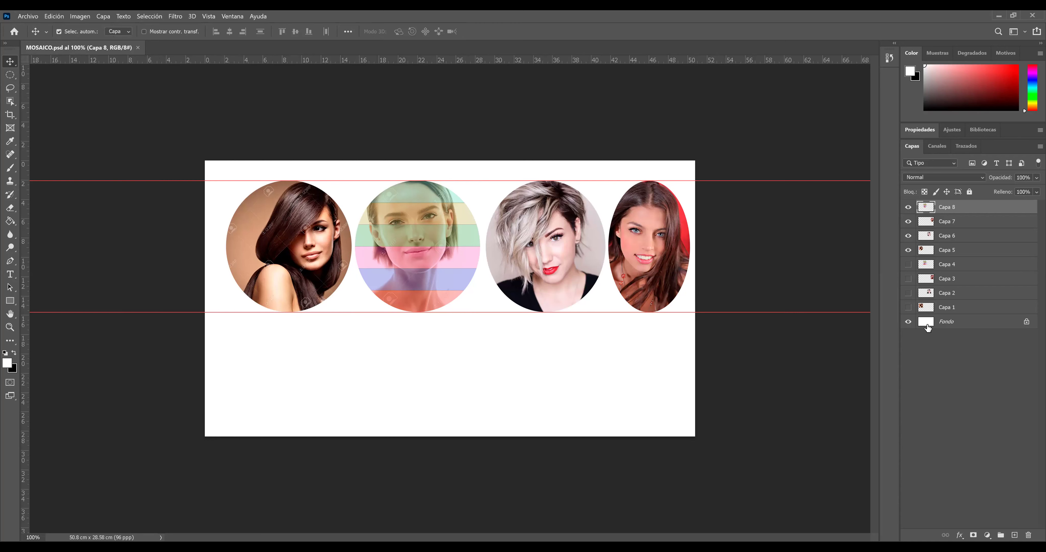
Unlock the Fondo background into editable layer Capa 0 and select the Gradient tool.
left_click(1022, 327)
left_click(1025, 323)
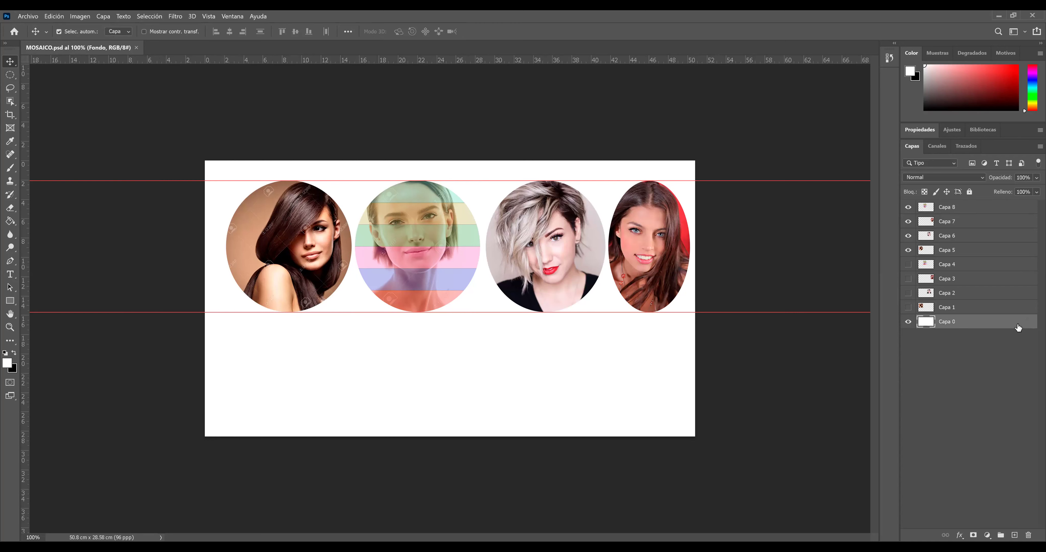
double_click(929, 324)
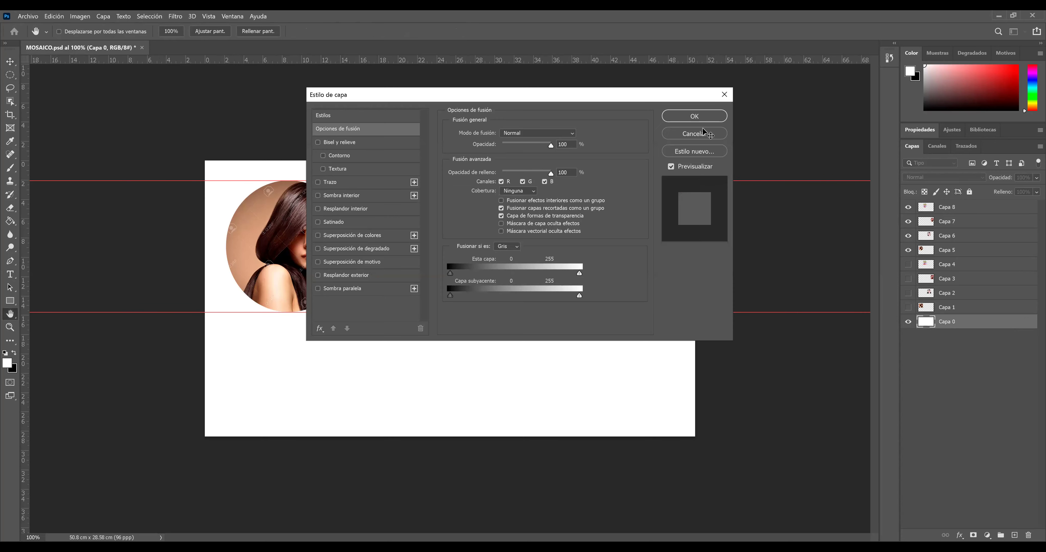
left_click(694, 134)
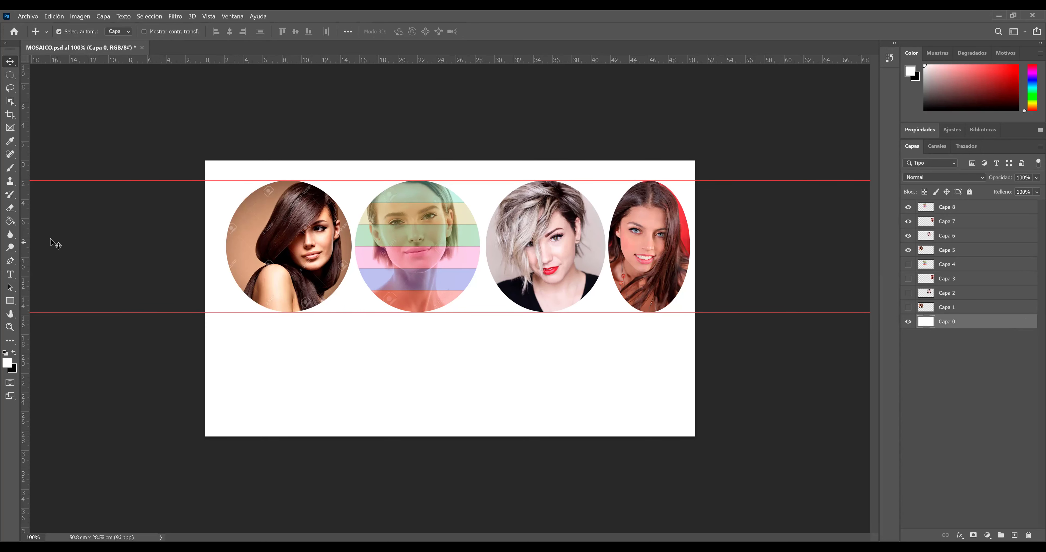
left_click(12, 222)
right_click(13, 224)
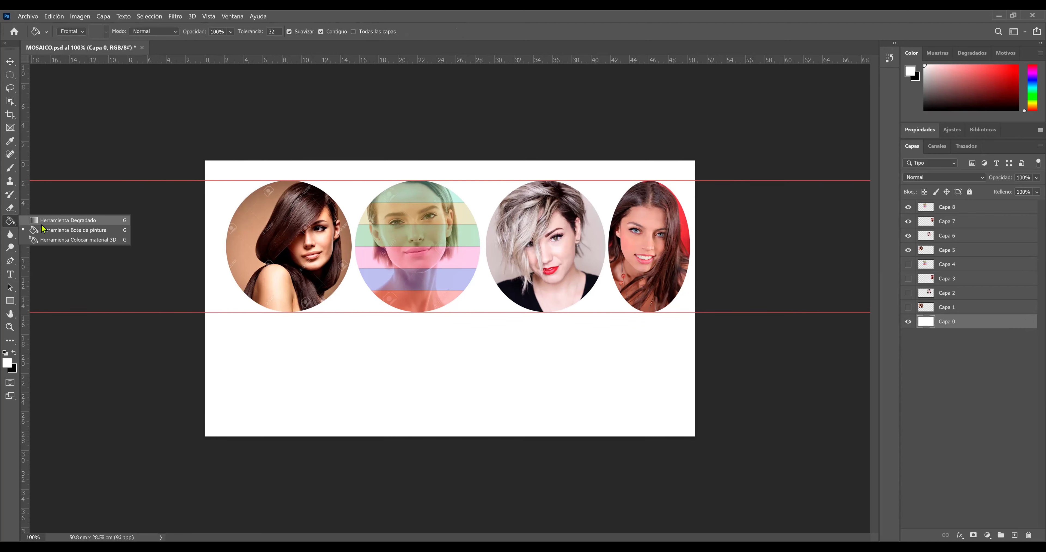
left_click(74, 221)
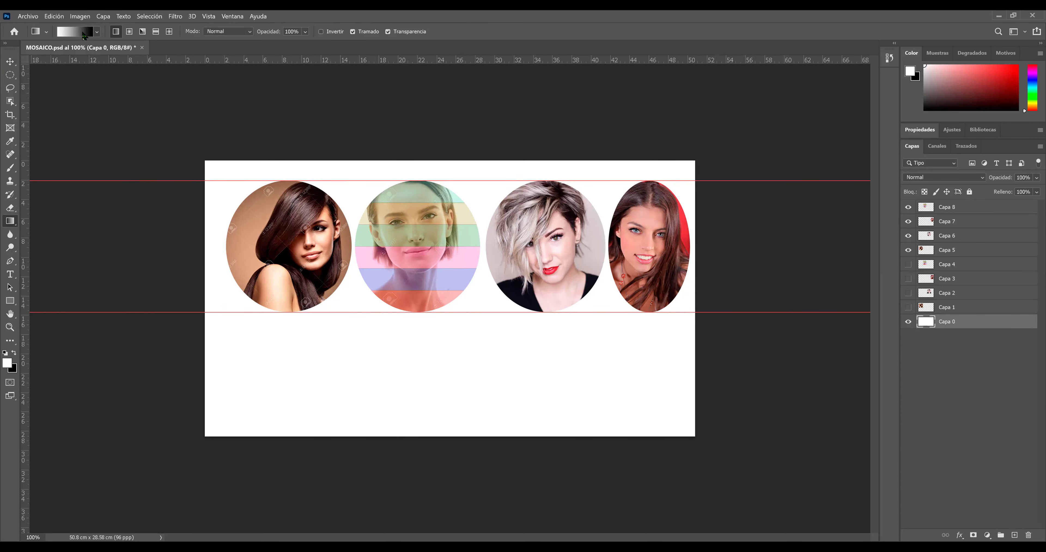
Set the gradient's left colour stop to light green #c7f295.
left_click(83, 32)
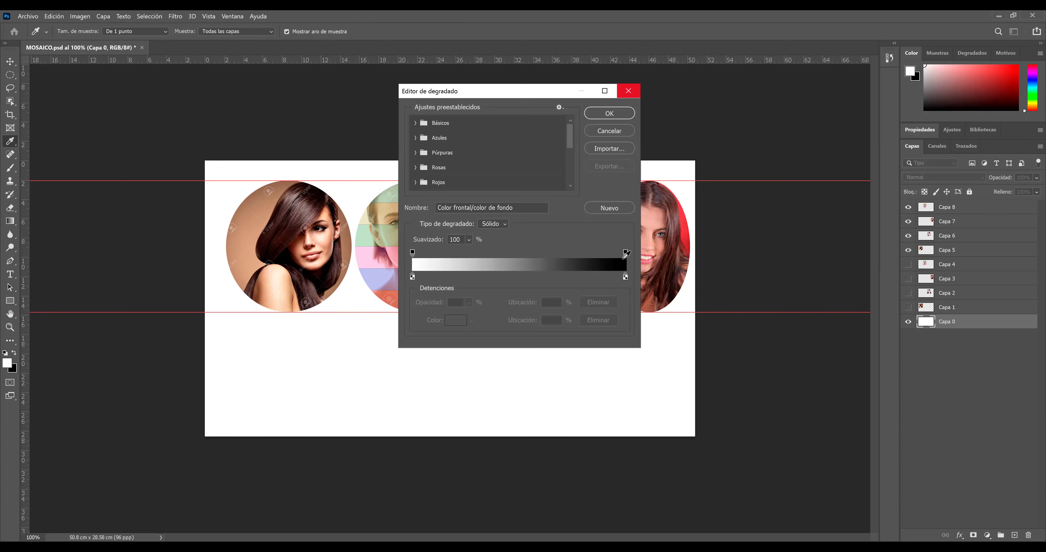
left_click(413, 277)
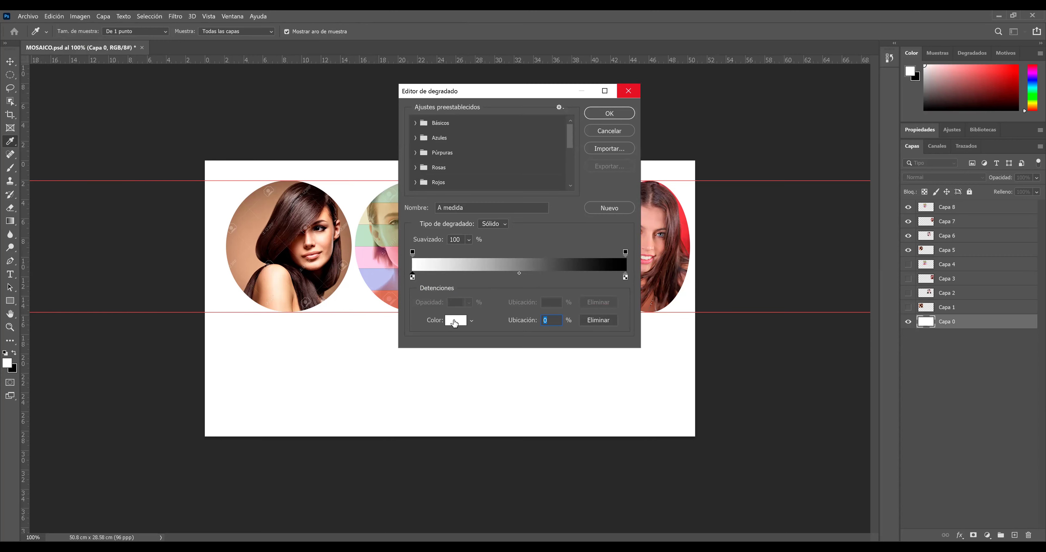
left_click(454, 320)
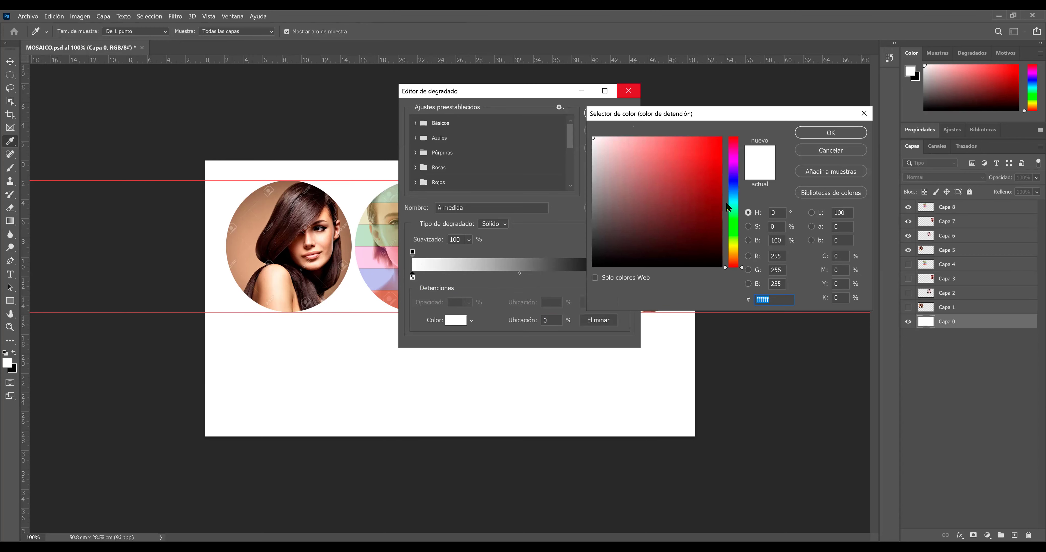
left_click(733, 235)
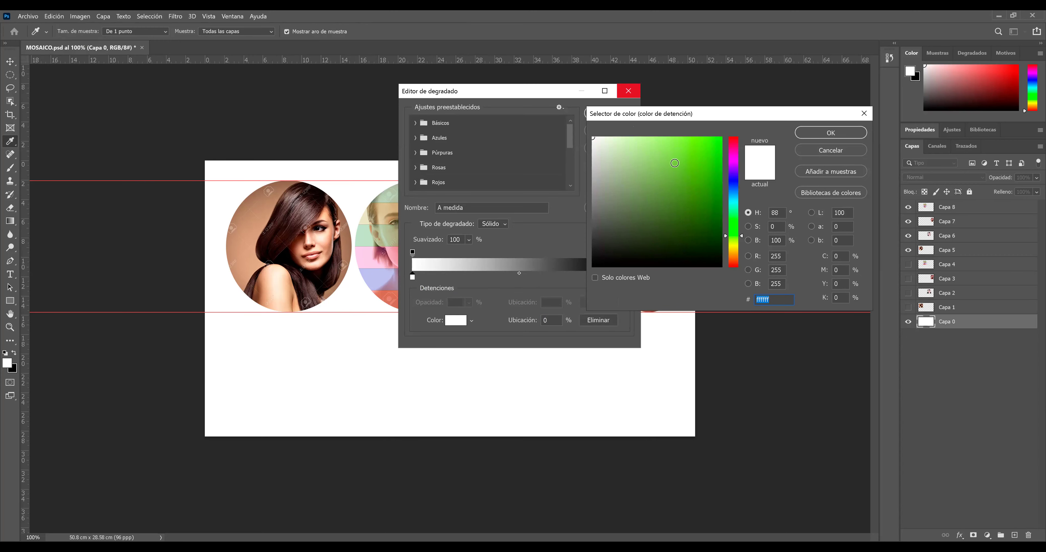
left_click(642, 144)
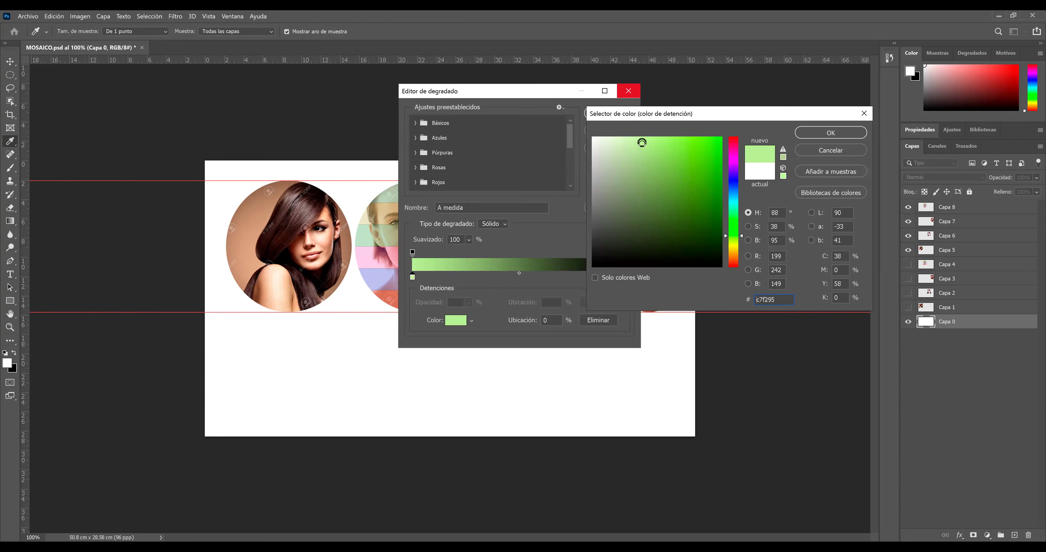
left_click(809, 133)
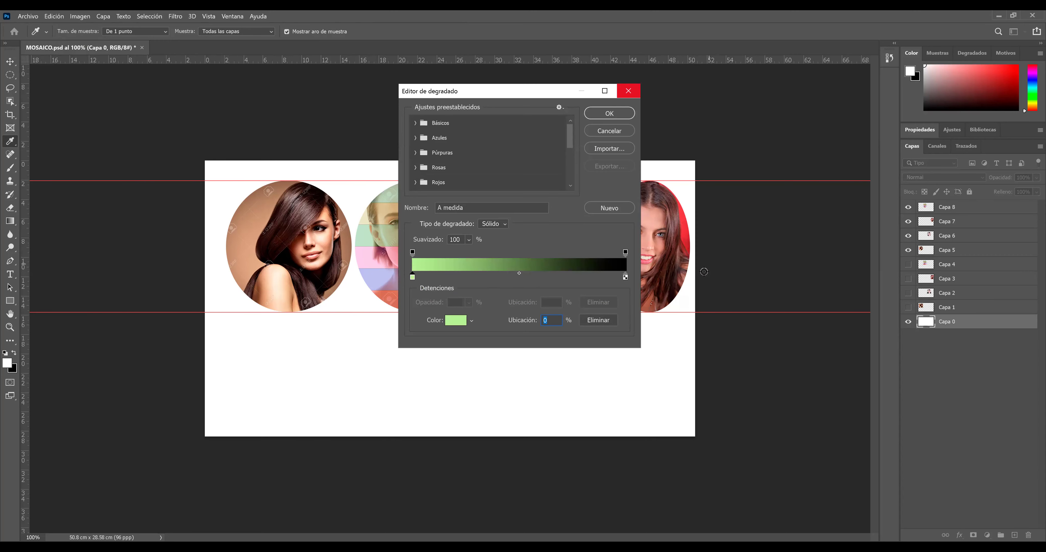
Set the right colour stop to pink #b41e53 and accept the custom gradient.
left_click(626, 277)
left_click(464, 326)
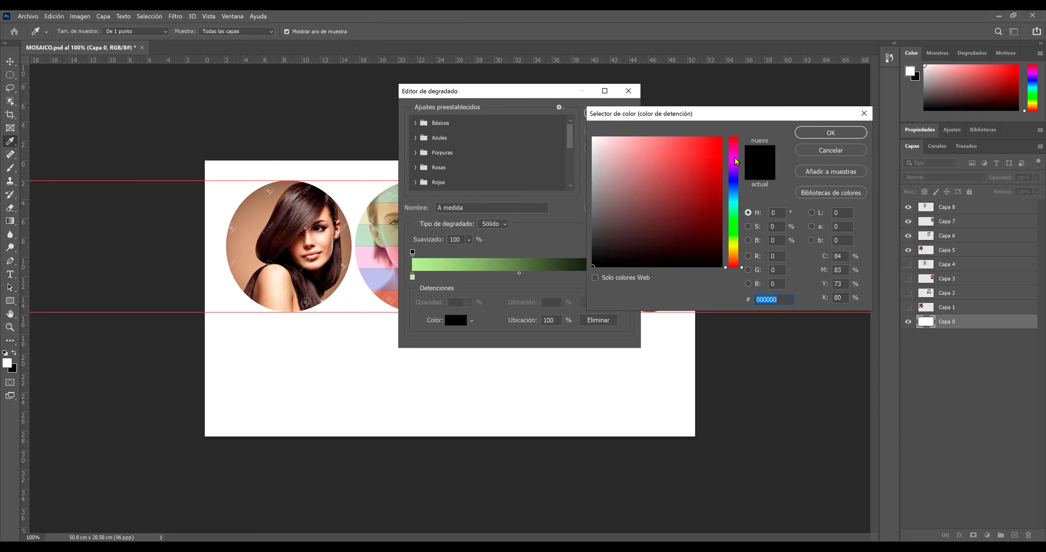
left_click(735, 146)
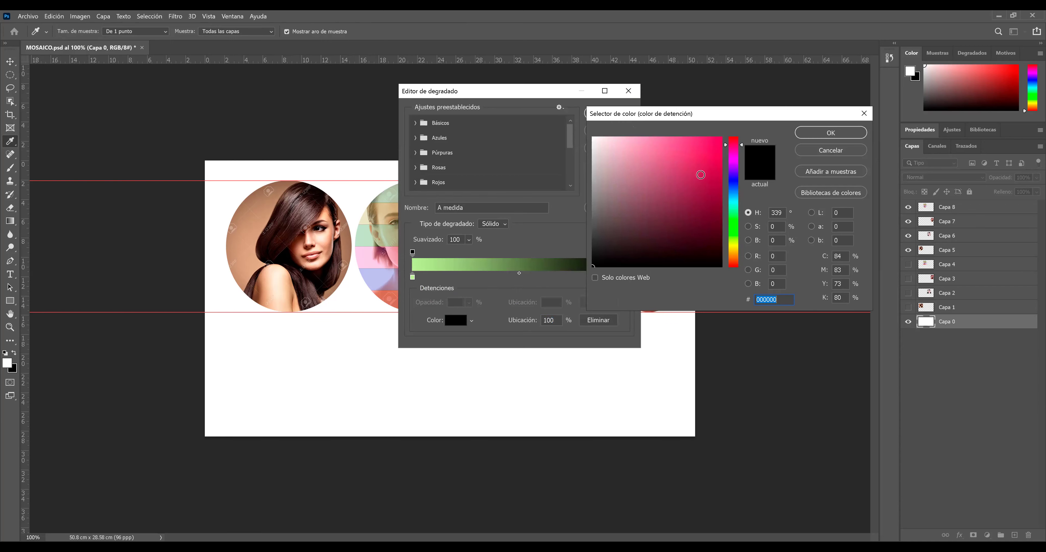
left_click(700, 175)
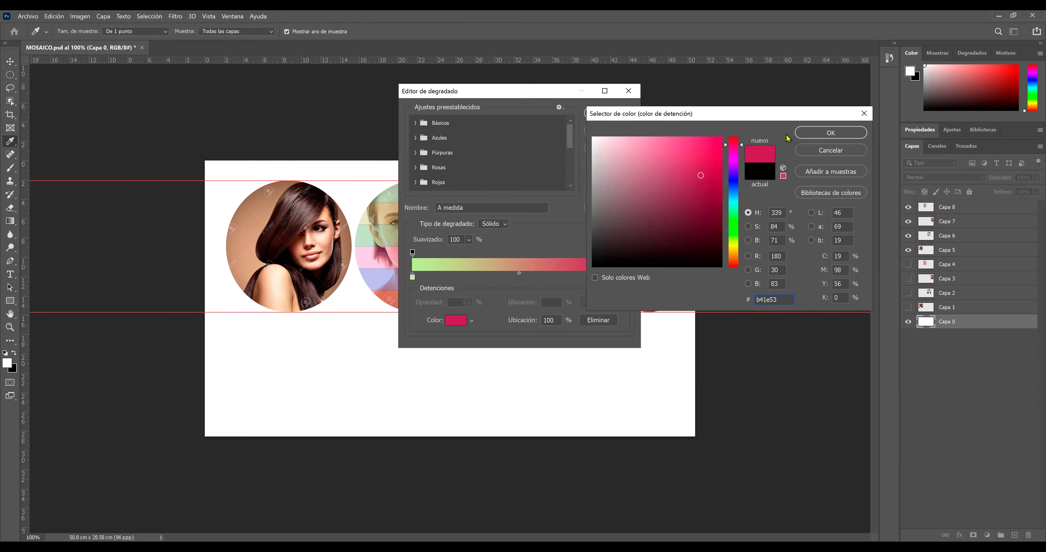
left_click(802, 136)
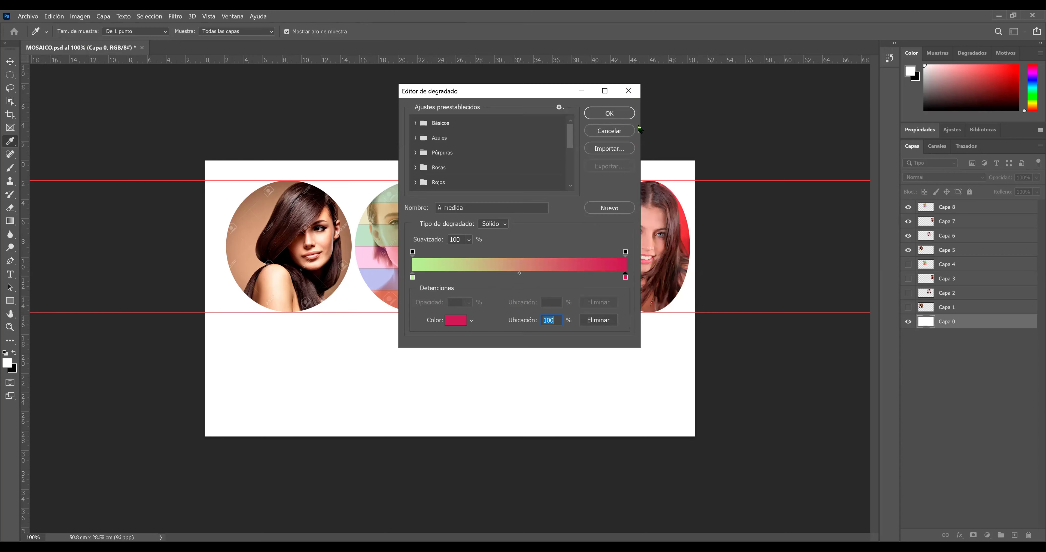
left_click(609, 114)
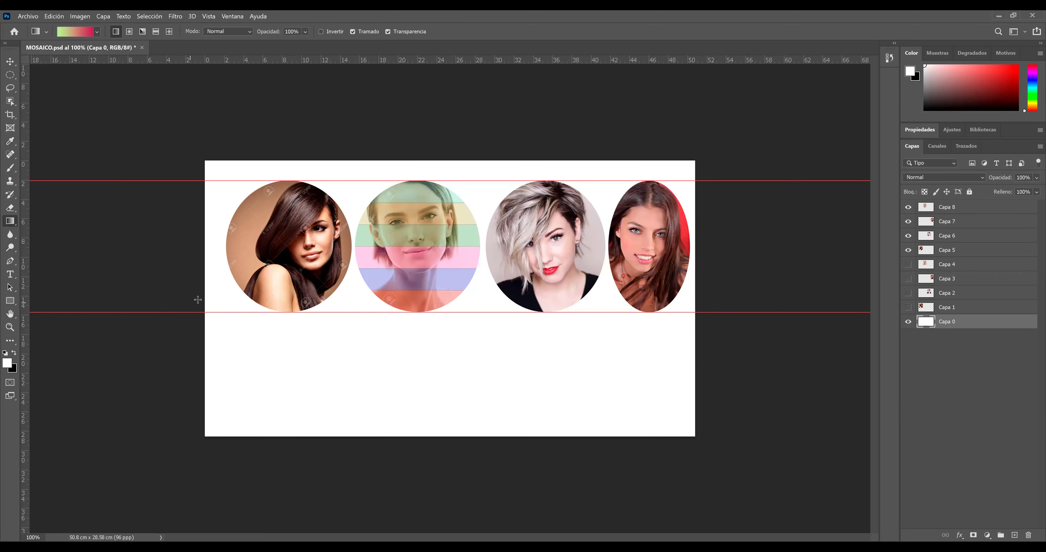
Drag the green-to-pink gradient left to right across background layer Capa 0.
left_click_drag(198, 299, 588, 299)
left_click_drag(588, 299, 705, 302)
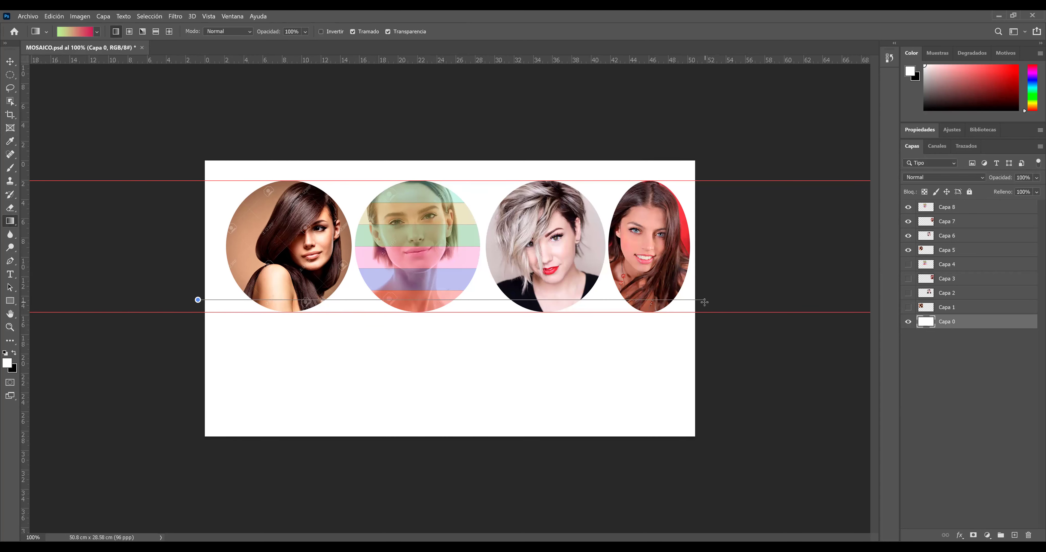
left_click_drag(704, 302, 703, 298)
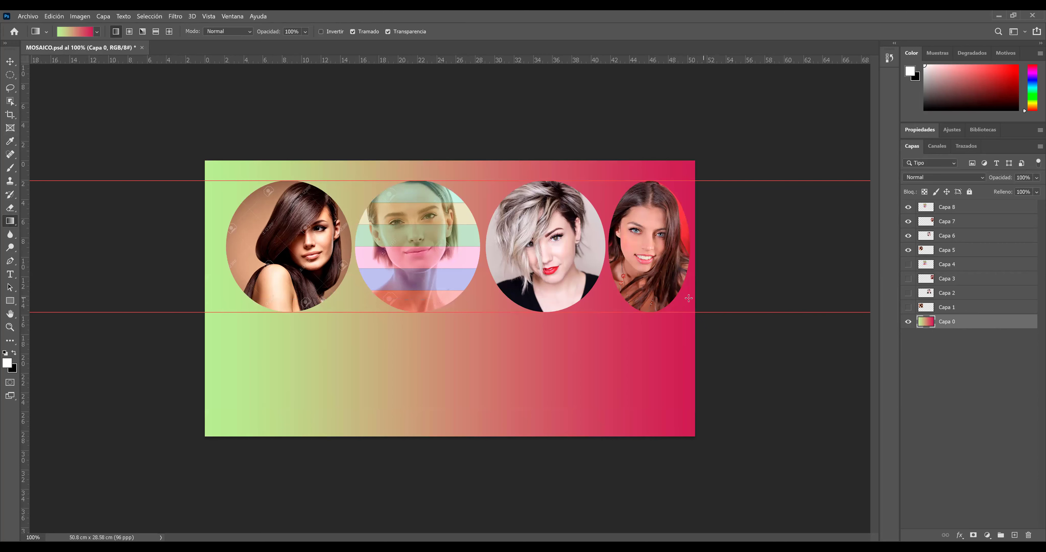
left_click(10, 62)
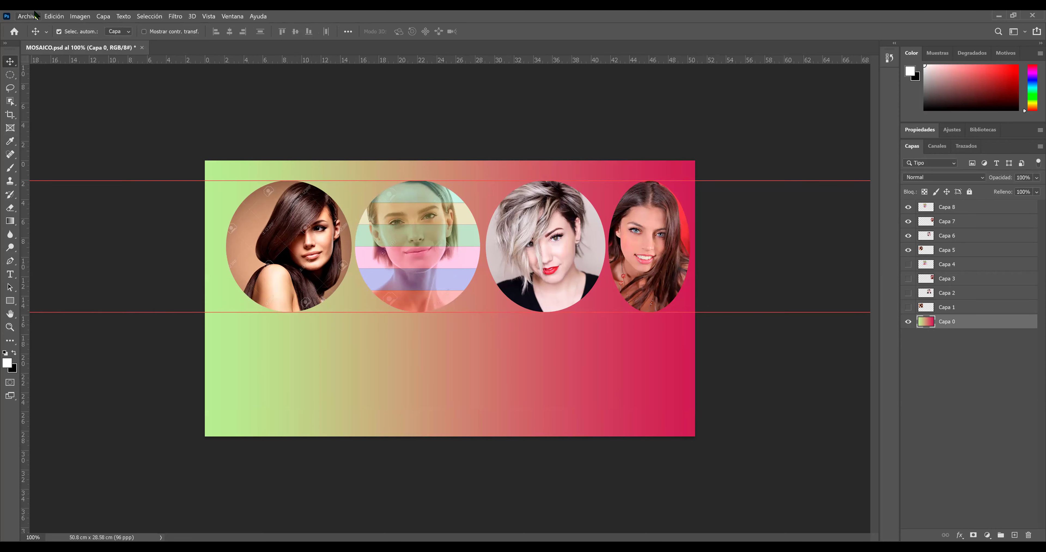
left_click(28, 16)
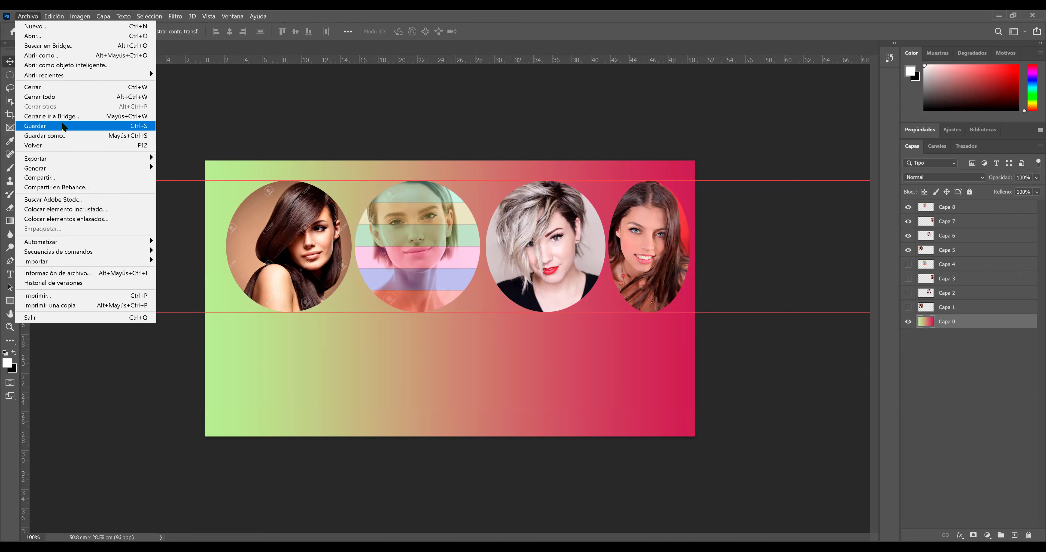
Save the mosaic, then copy a full-width rectangular band behind the portraits to new layer Capa 9.
left_click(55, 125)
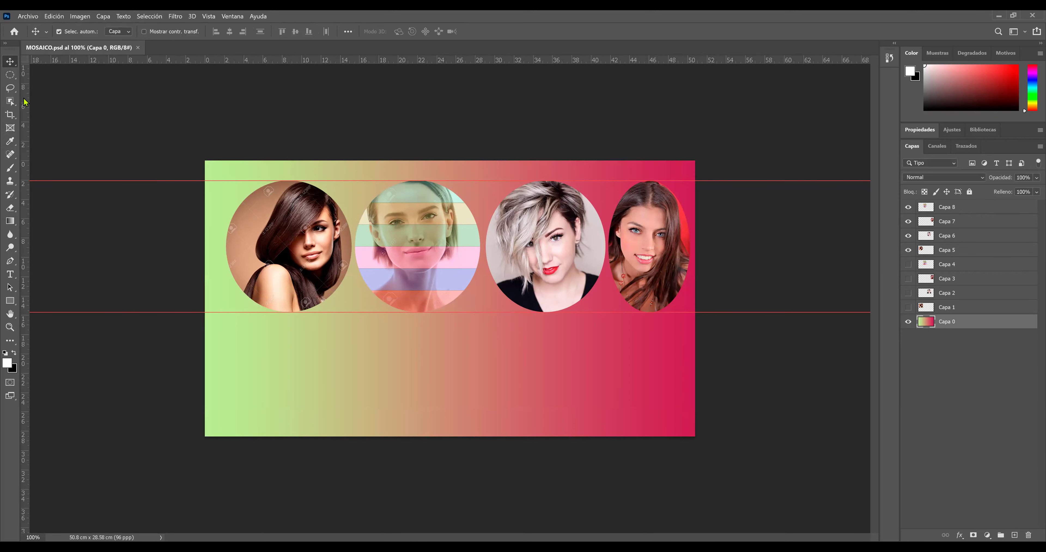
left_click(10, 74)
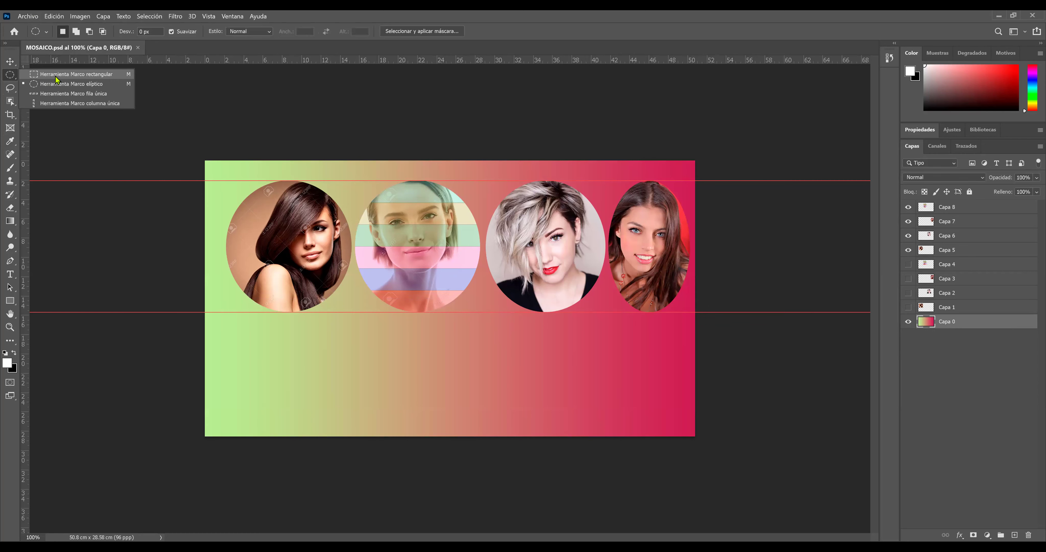
left_click(109, 77)
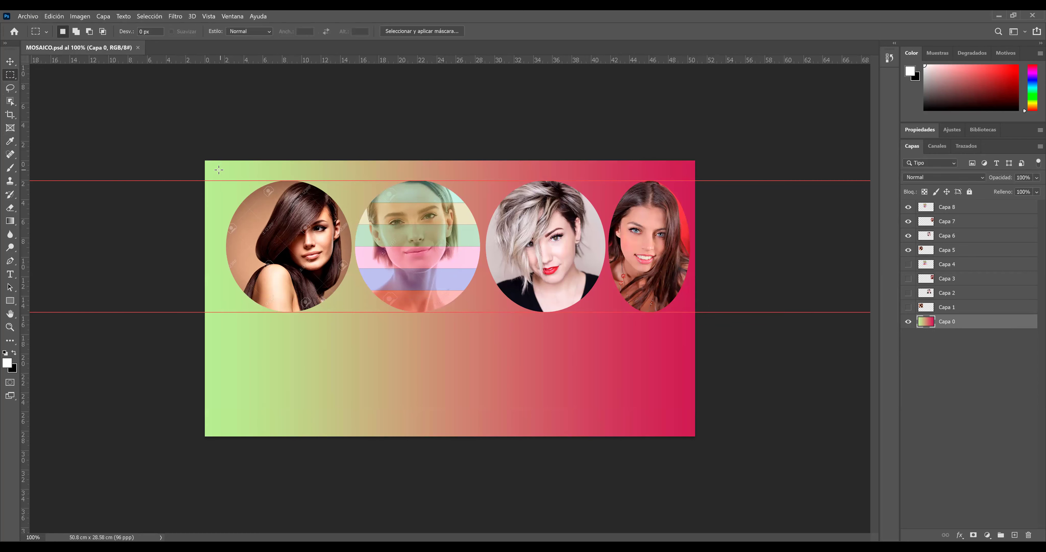
left_click_drag(205, 172, 707, 321)
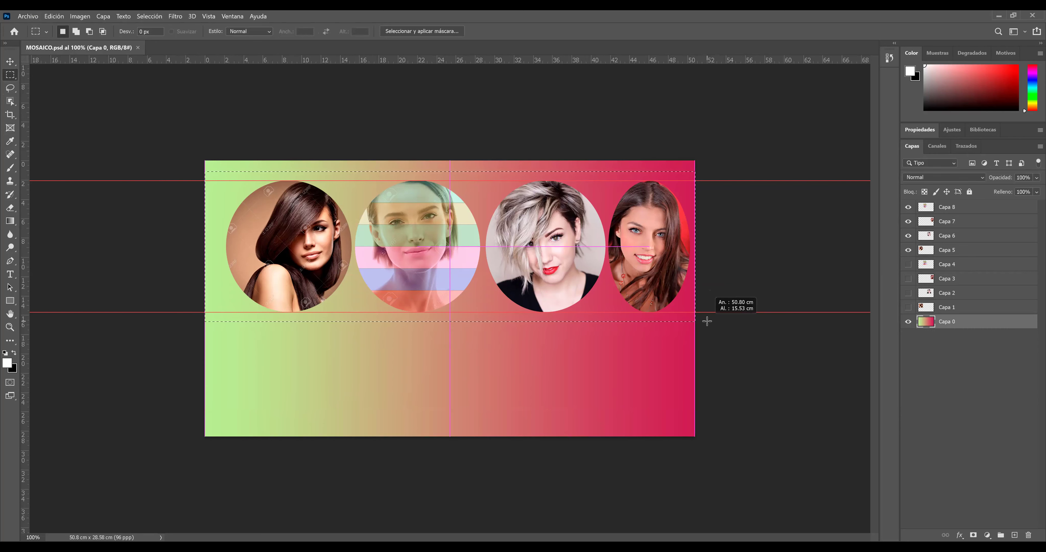
left_click_drag(706, 320, 707, 321)
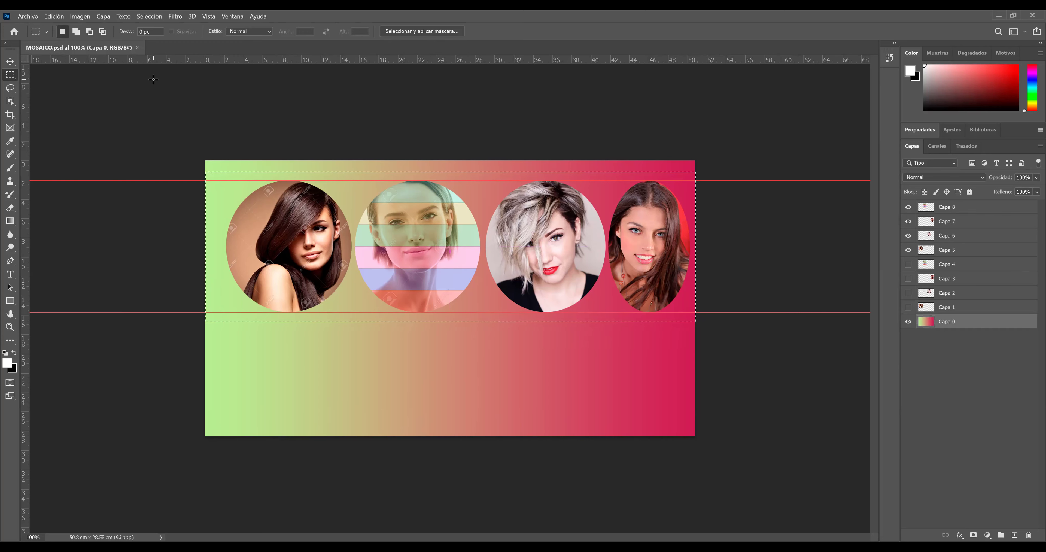
key("ctrl+j")
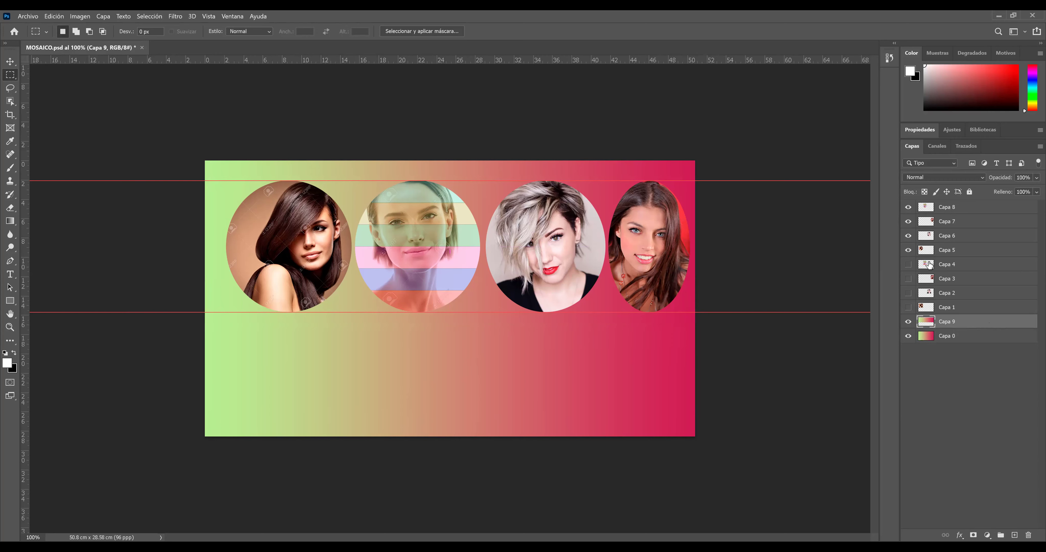
Hide Capa 0 and crop the canvas to the portrait band, 50.8 × 15.53 cm.
left_click(908, 336)
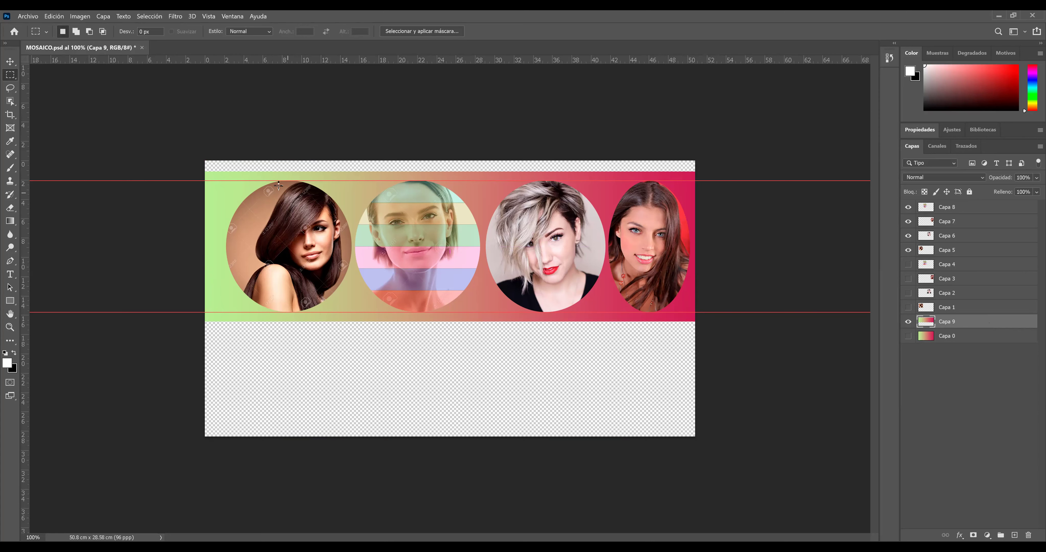
left_click(10, 114)
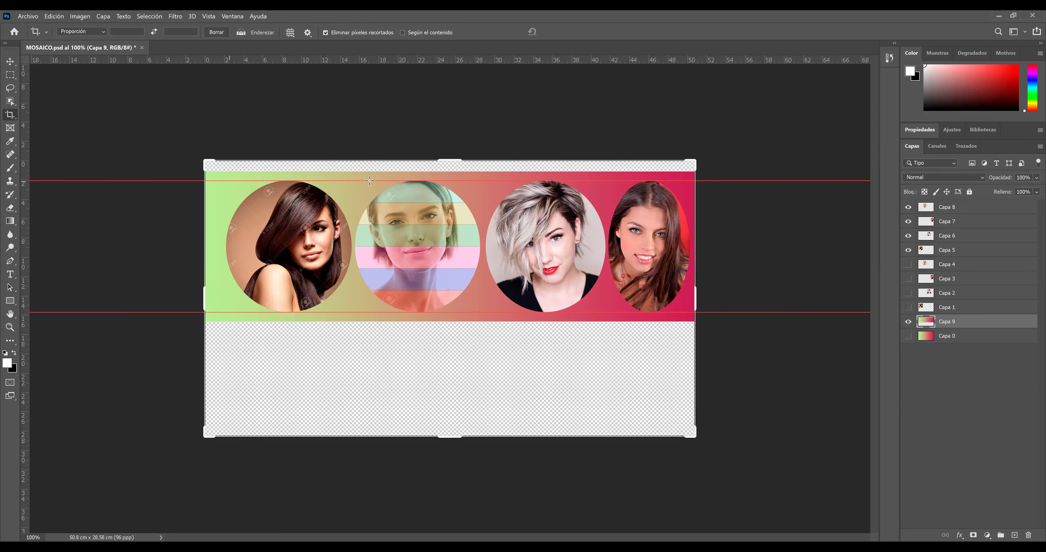
left_click_drag(451, 162, 451, 168)
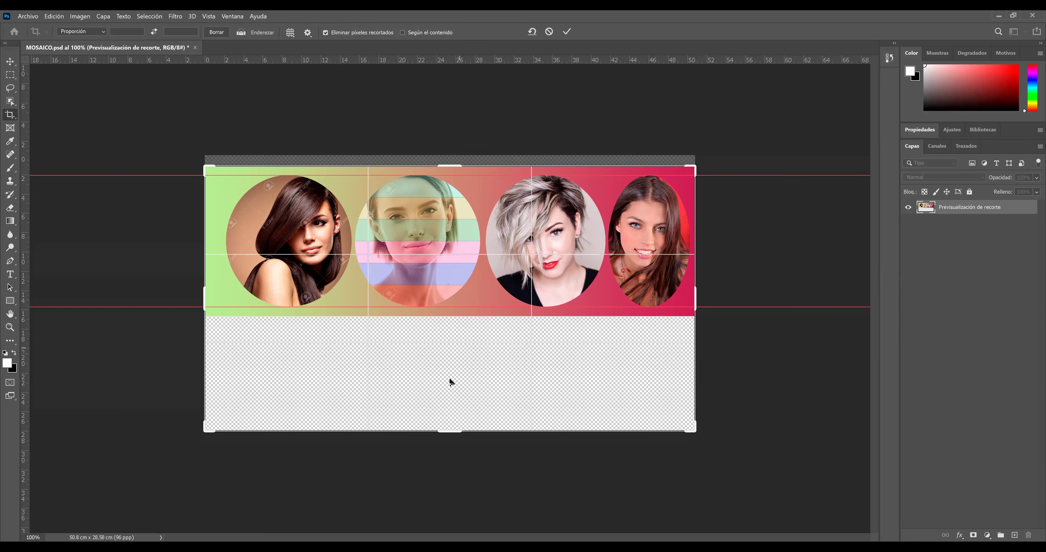
left_click_drag(445, 406, 455, 372)
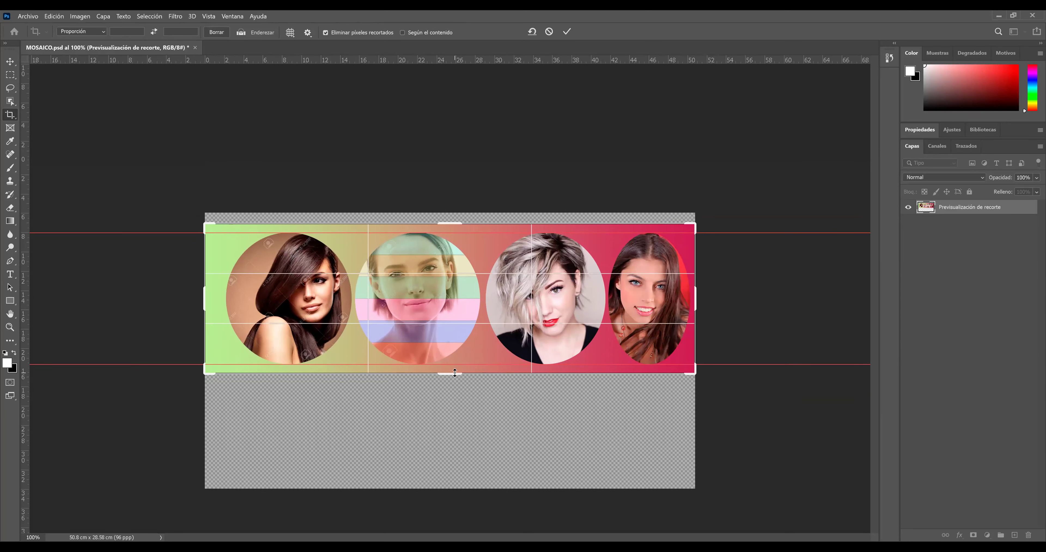
key("Return")
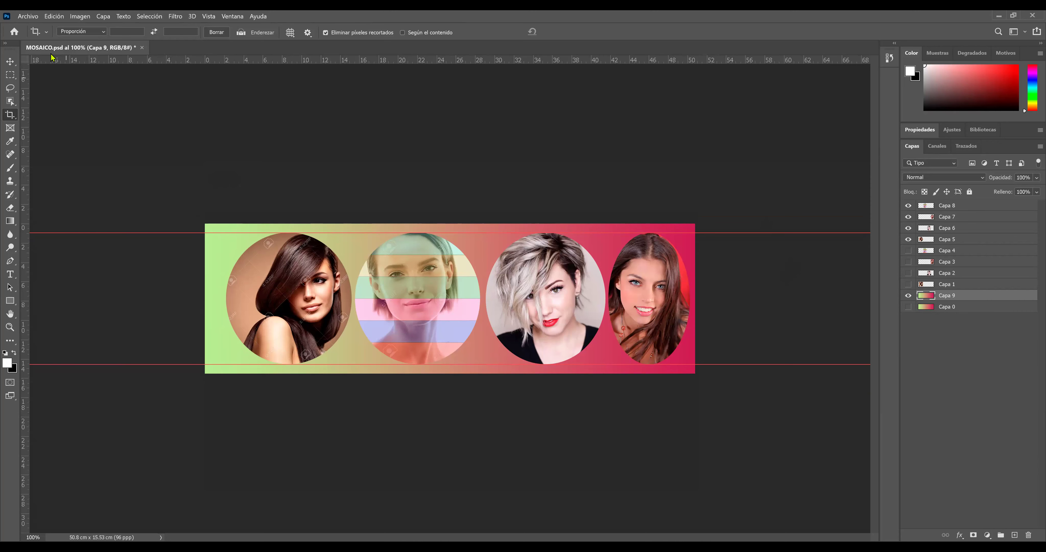
Save the collage as COLASH.psd in the EJERCICIO 2 folder, keeping maximum compatibility.
left_click(33, 19)
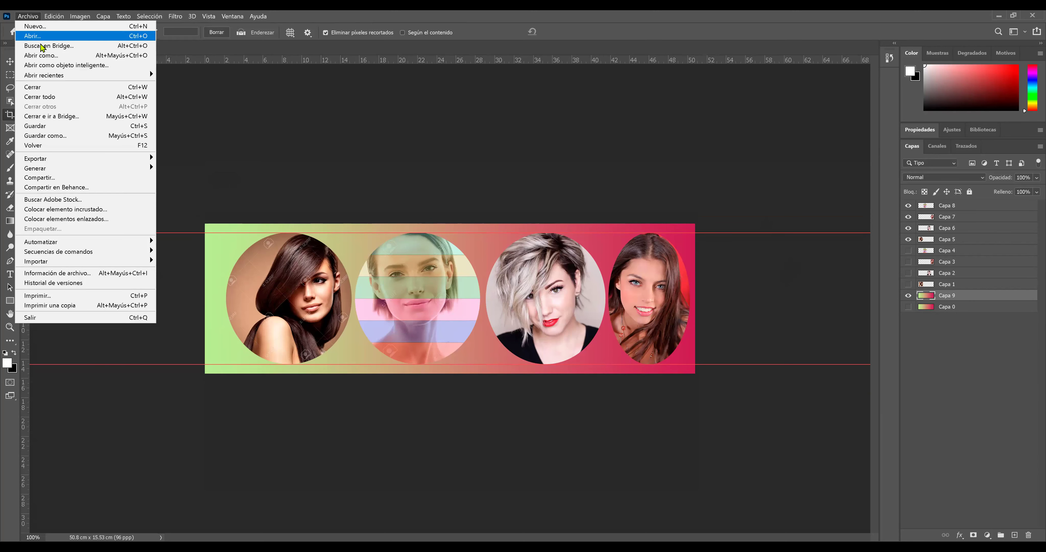
left_click(89, 135)
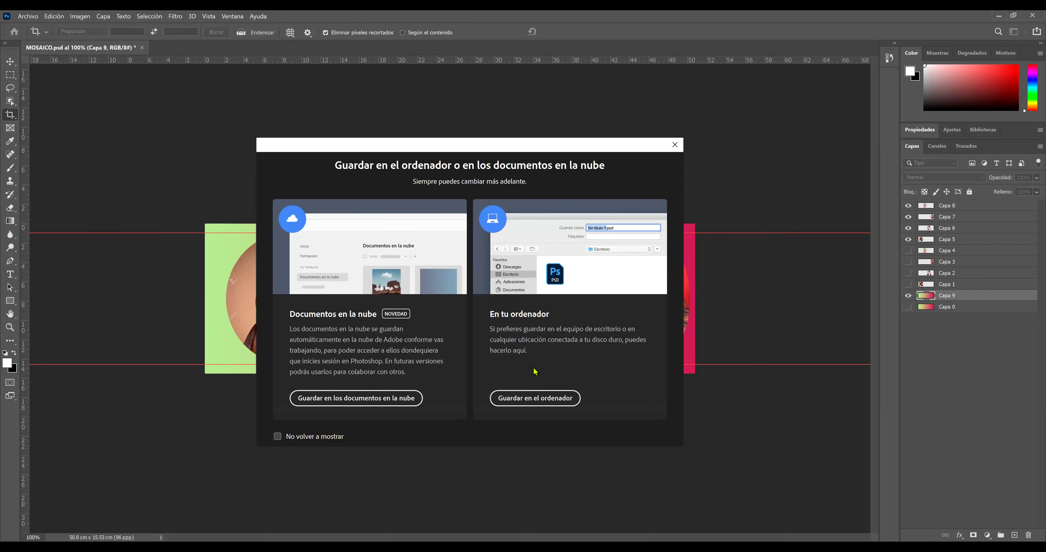
left_click(534, 397)
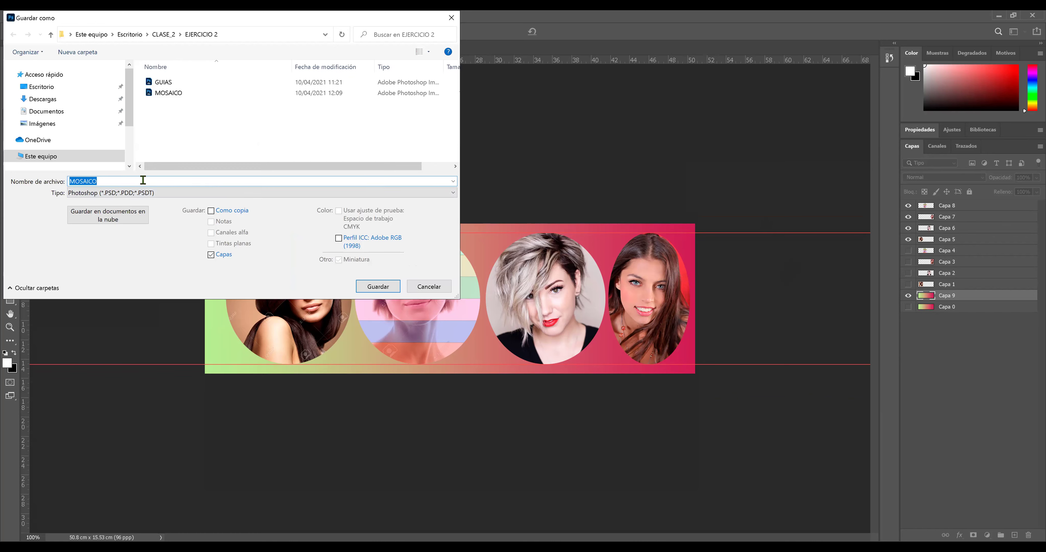
type("COLASH")
key("Return")
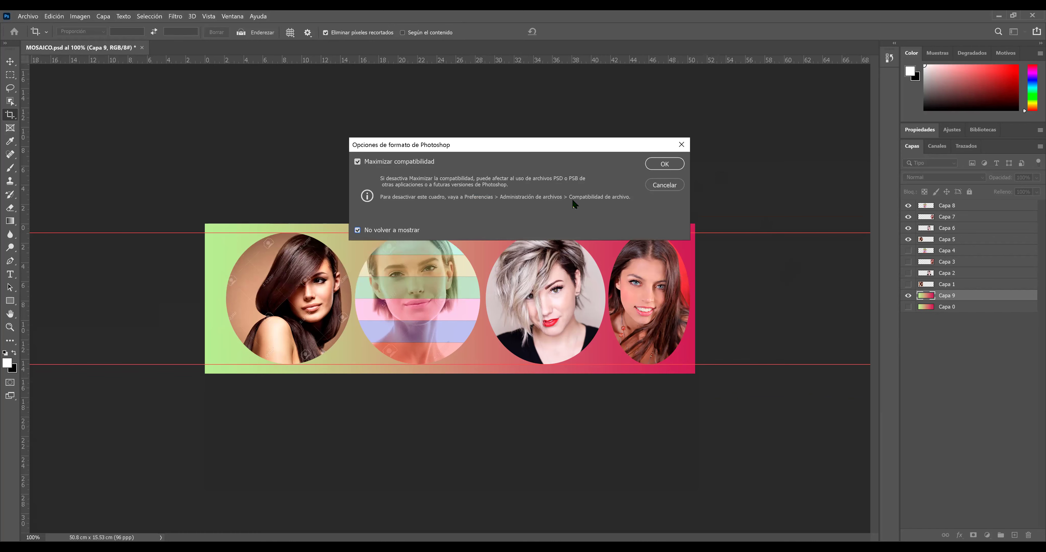
left_click(664, 164)
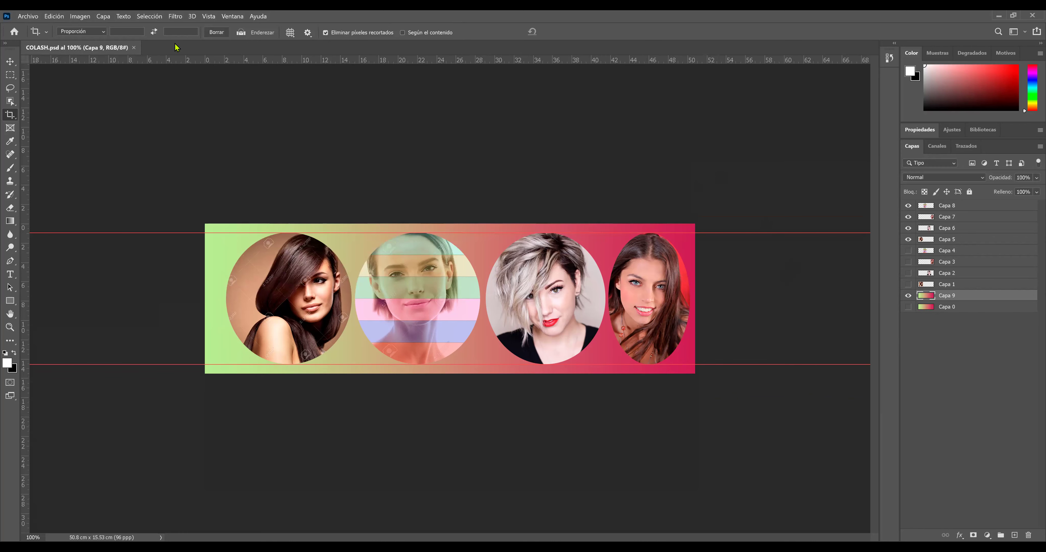
left_click(28, 16)
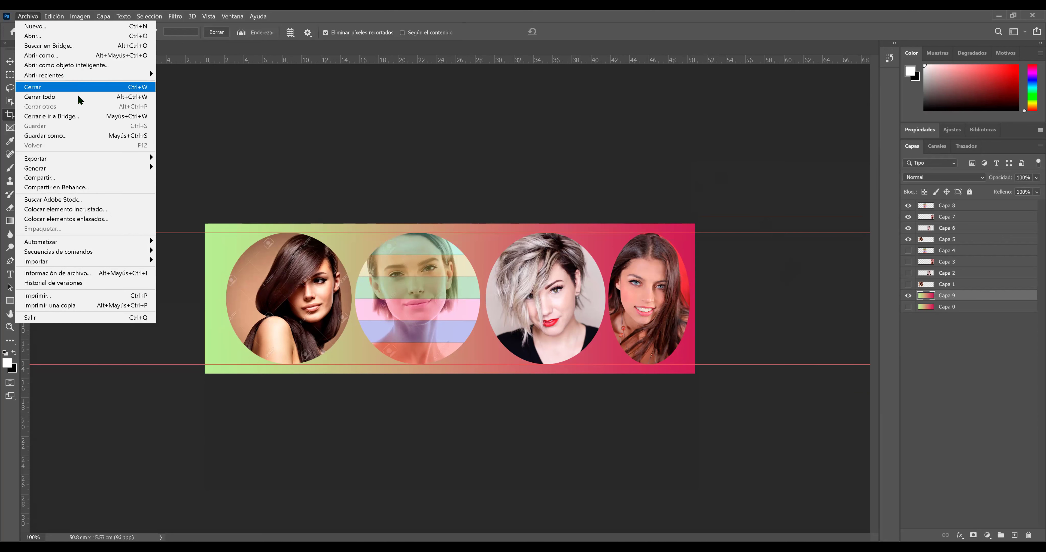
Save a copy of COLASH as a BMP file with default BMP options.
left_click(88, 138)
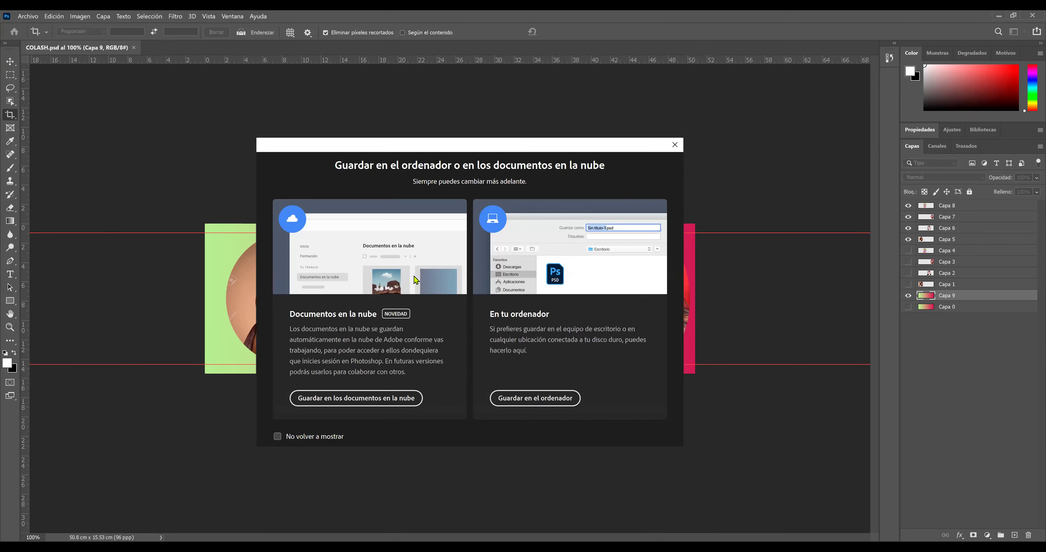
left_click(565, 402)
left_click(279, 194)
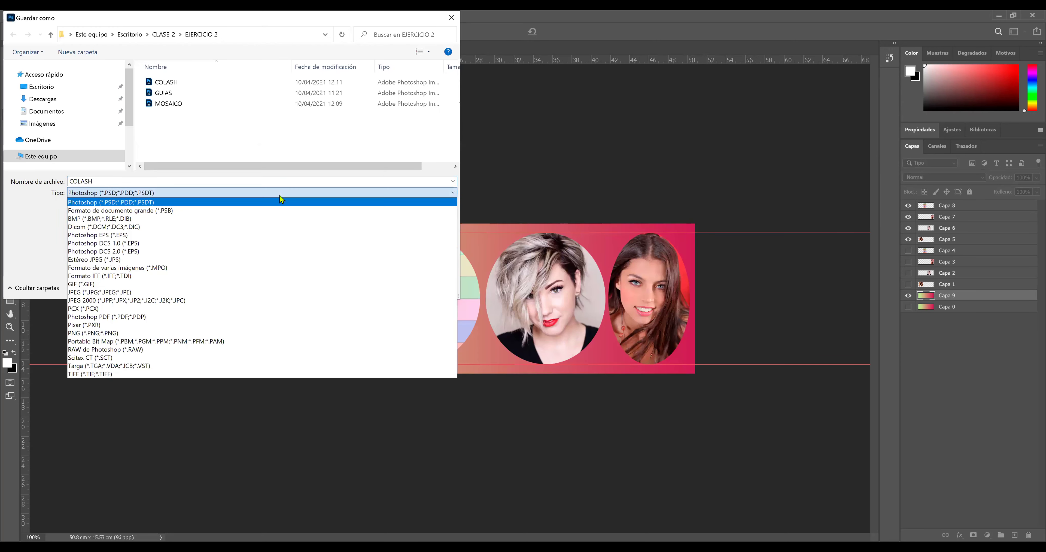
left_click(267, 219)
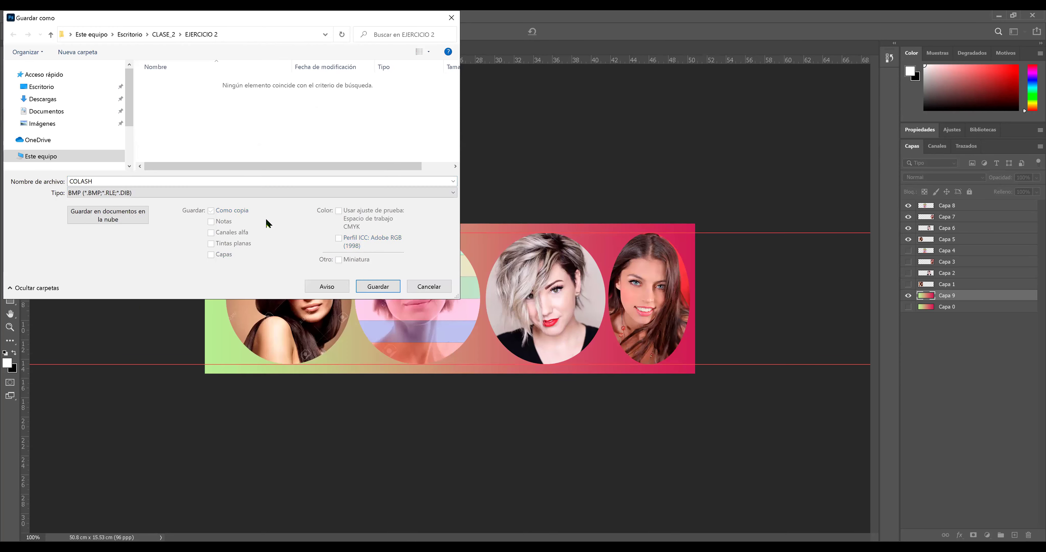
left_click(389, 286)
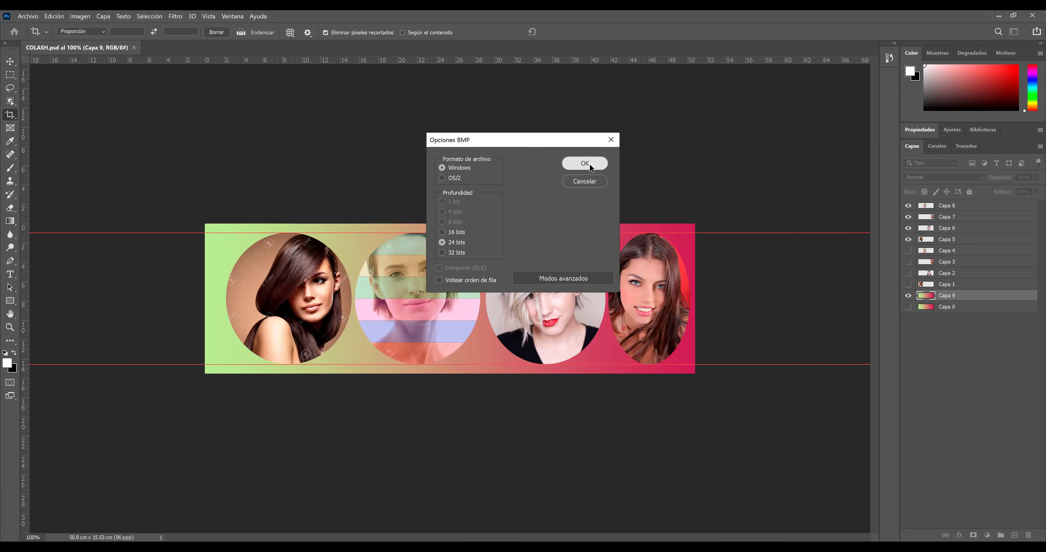
left_click(584, 162)
Save another COLASH copy as JPEG at maximum quality 12.
left_click(29, 16)
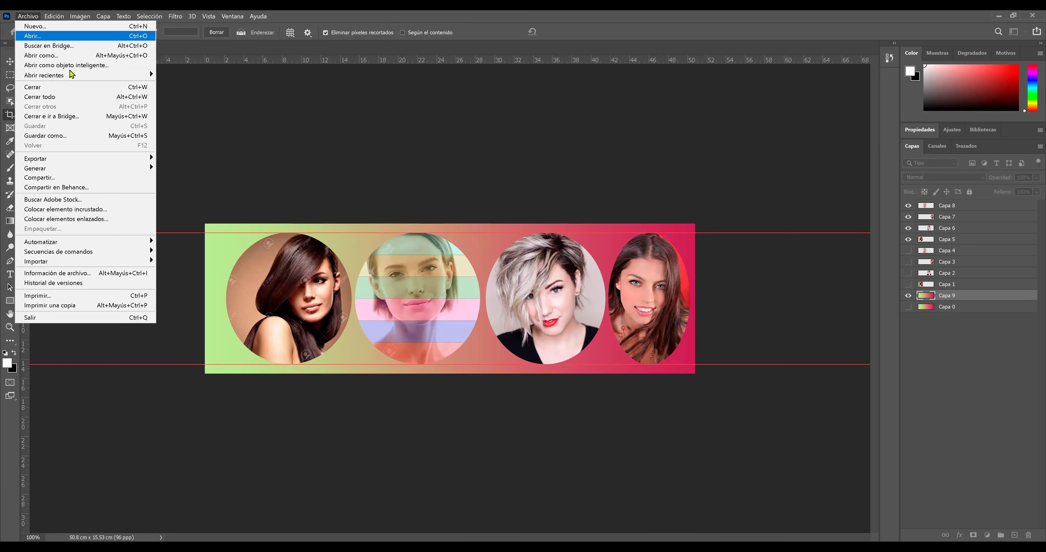
left_click(82, 135)
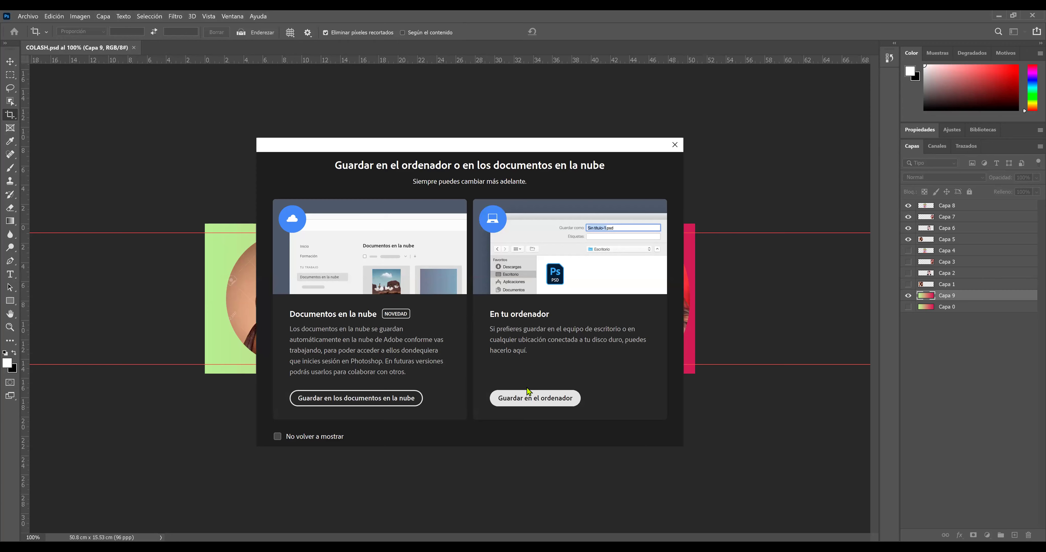
left_click(528, 392)
left_click(249, 193)
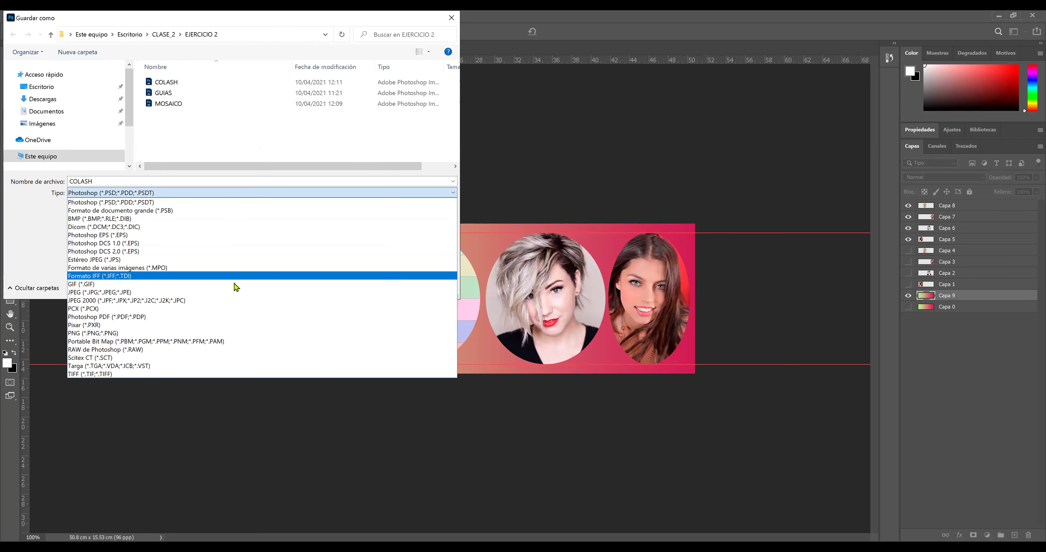
left_click(233, 292)
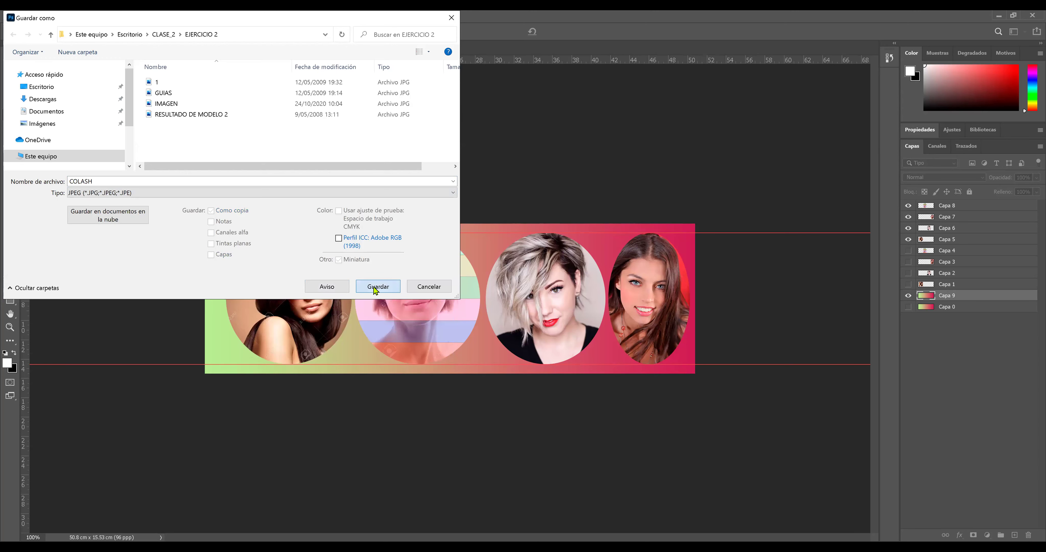
key("Return")
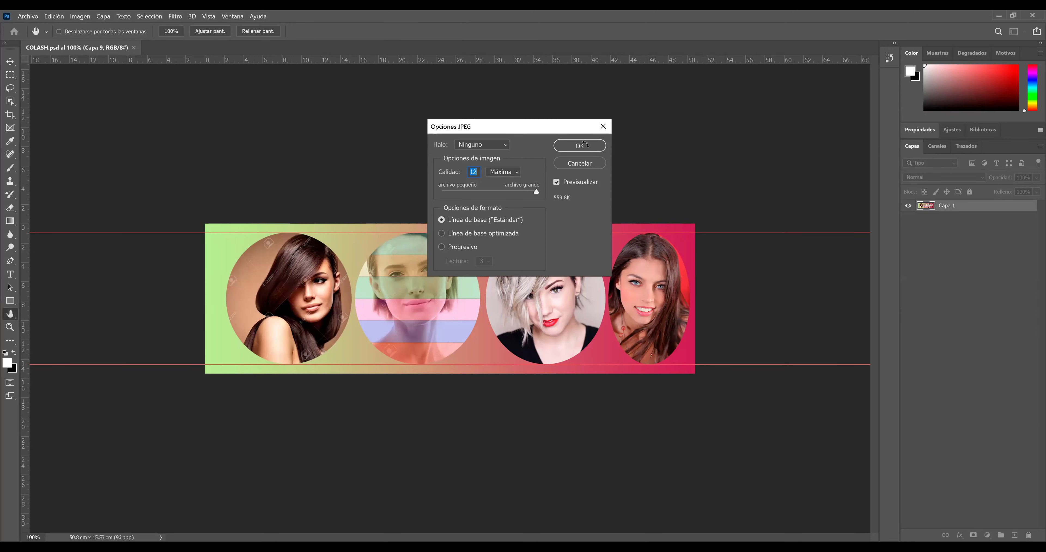
left_click(585, 143)
Cancel the rotated crop so the collage stays unrotated, and switch to the Move tool.
key("c")
left_click_drag(142, 84, 145, 94)
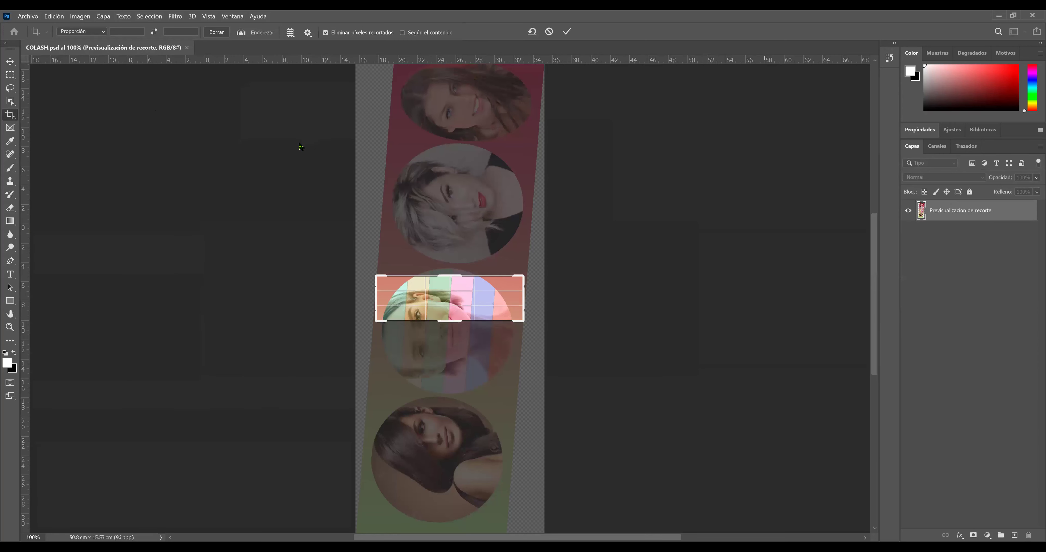
key("Escape")
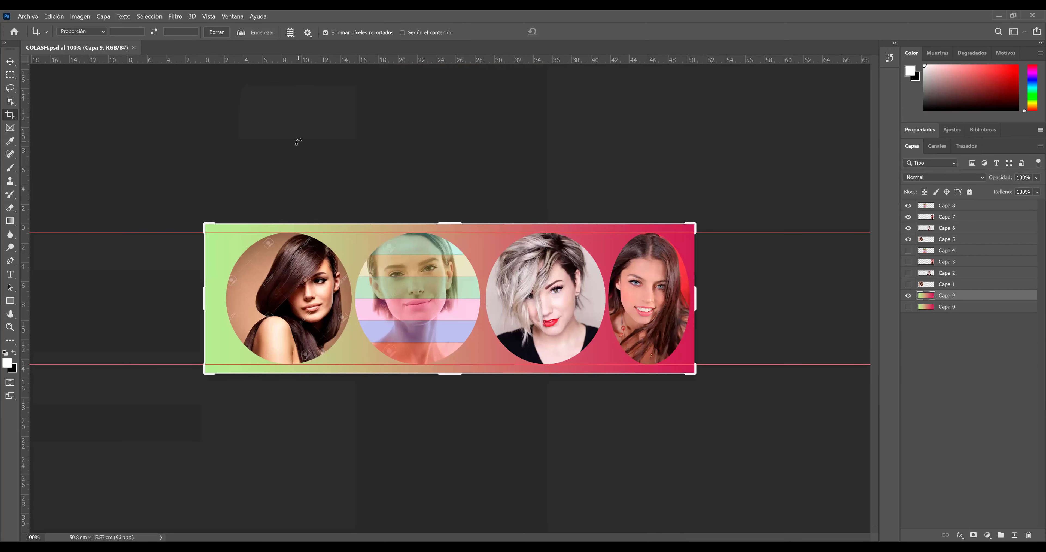
key("Return")
key("v")
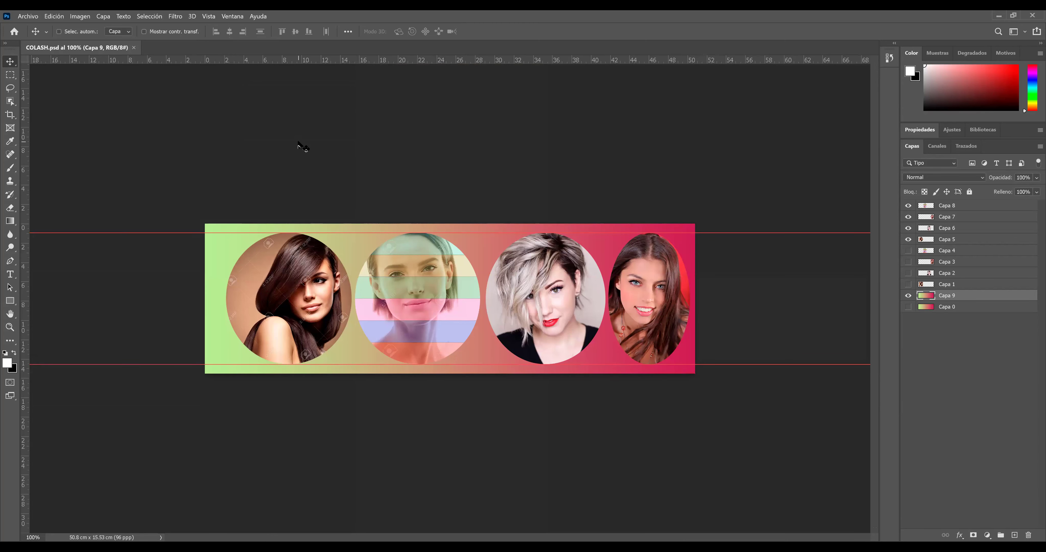
Save a PNG copy of COLASH with default PNG options.
key("ctrl+shift+s")
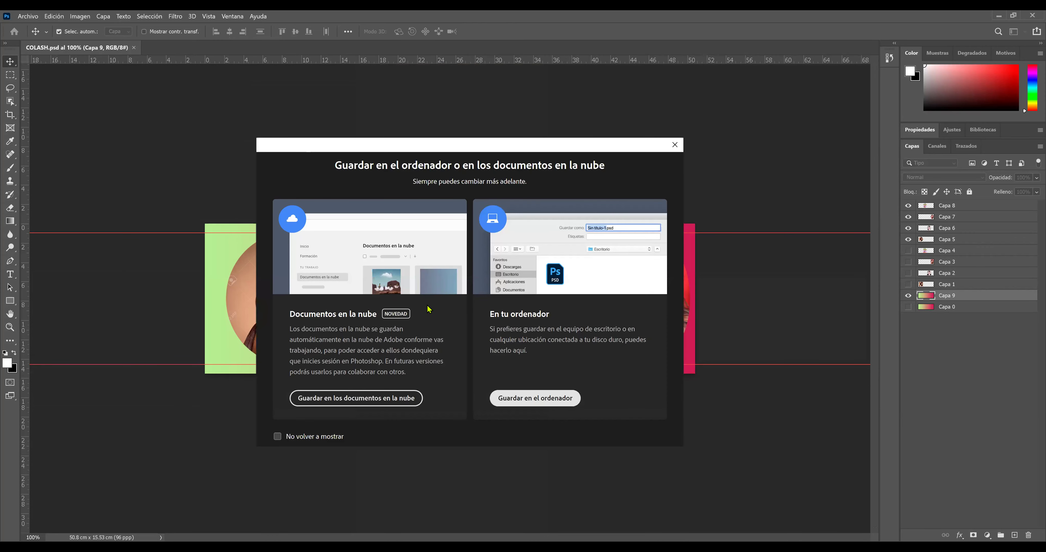
left_click(534, 397)
left_click(232, 192)
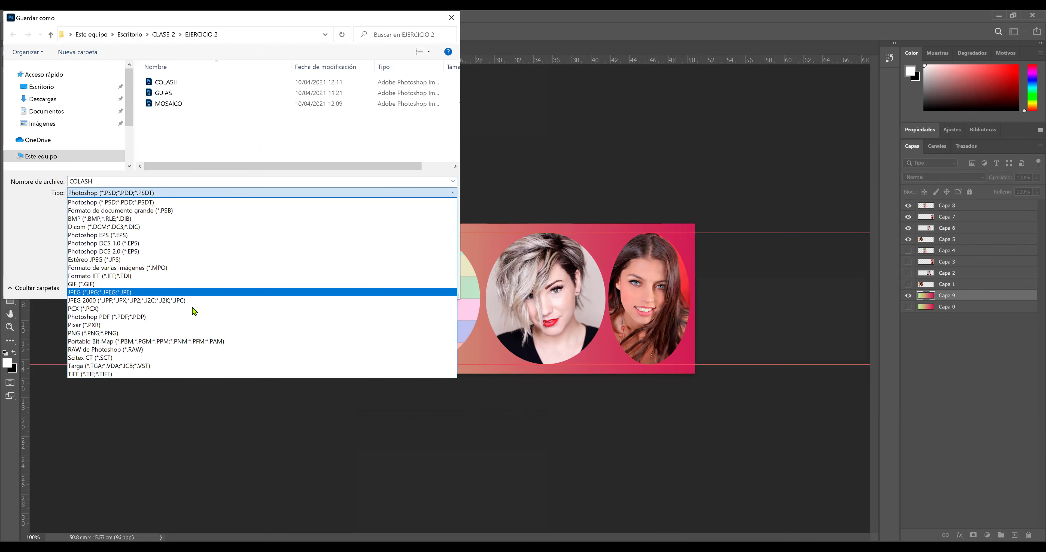
left_click(187, 332)
left_click(373, 288)
left_click(612, 170)
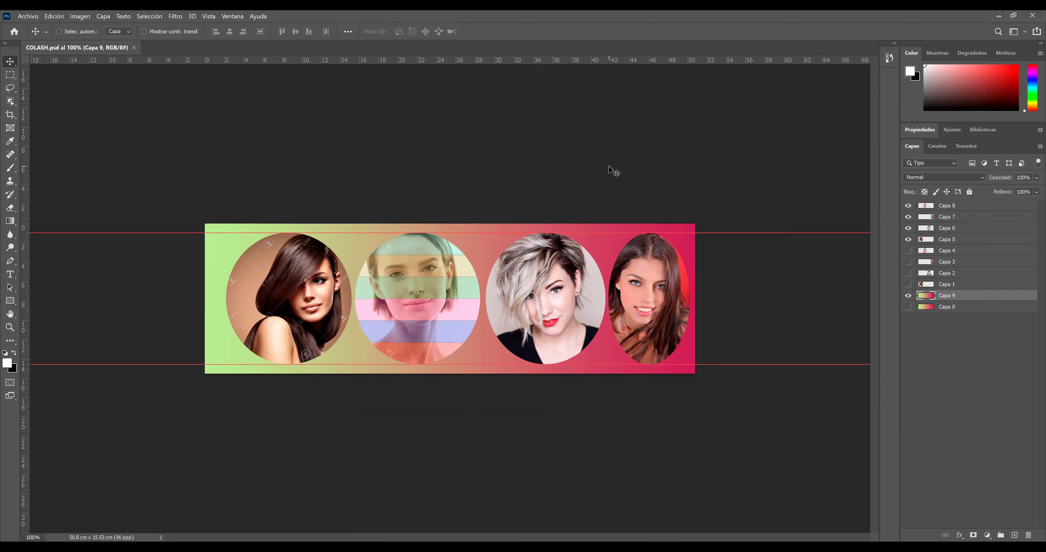
Save a Portable Bit Map (.PBM) copy of COLASH.
key("ctrl+shift+s")
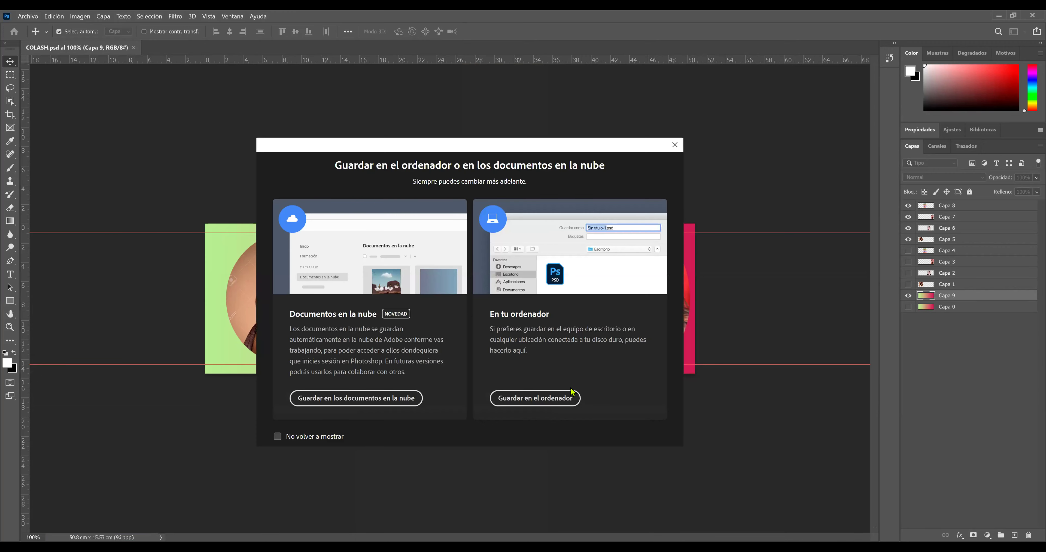
left_click(566, 394)
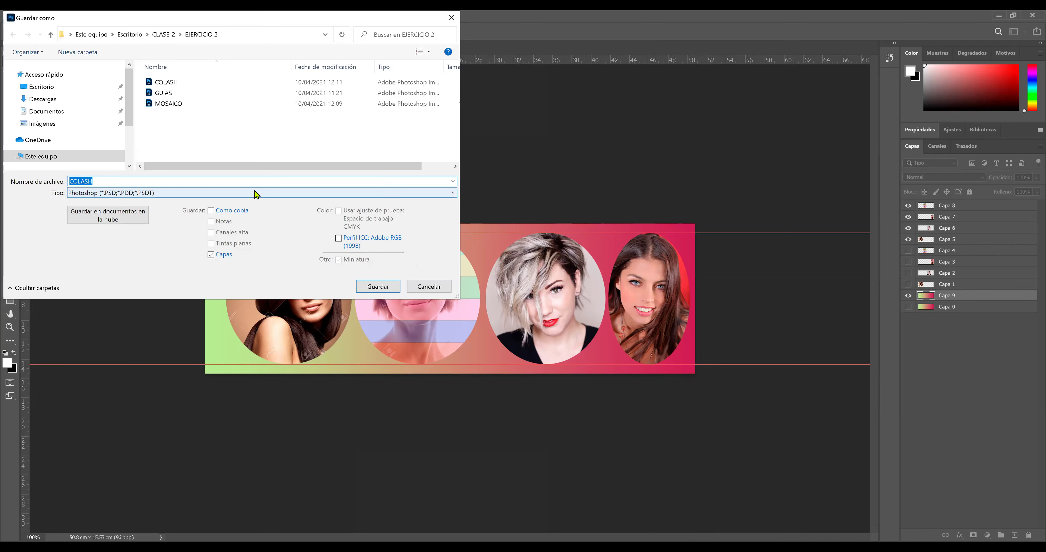
left_click(257, 193)
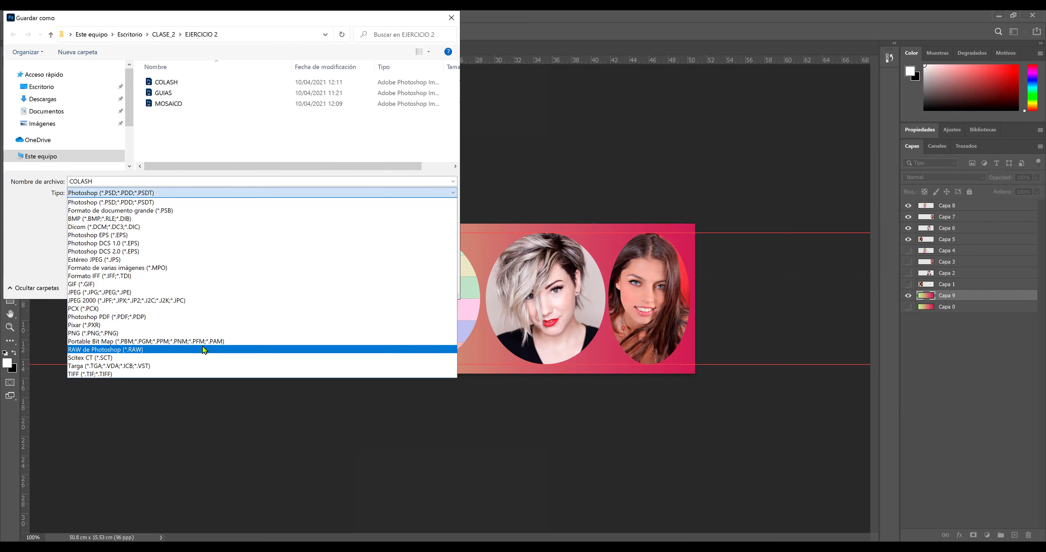
left_click(210, 341)
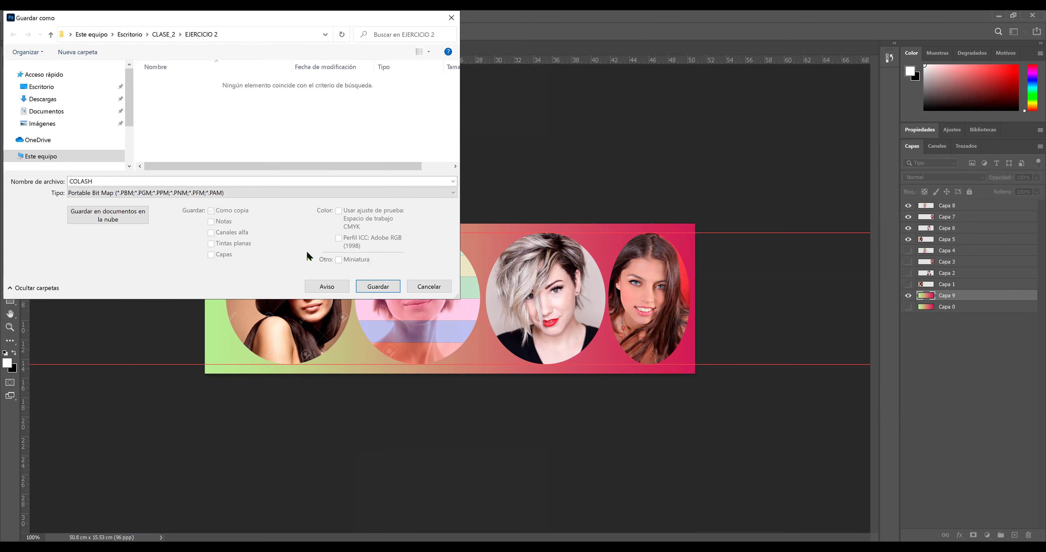
left_click(378, 287)
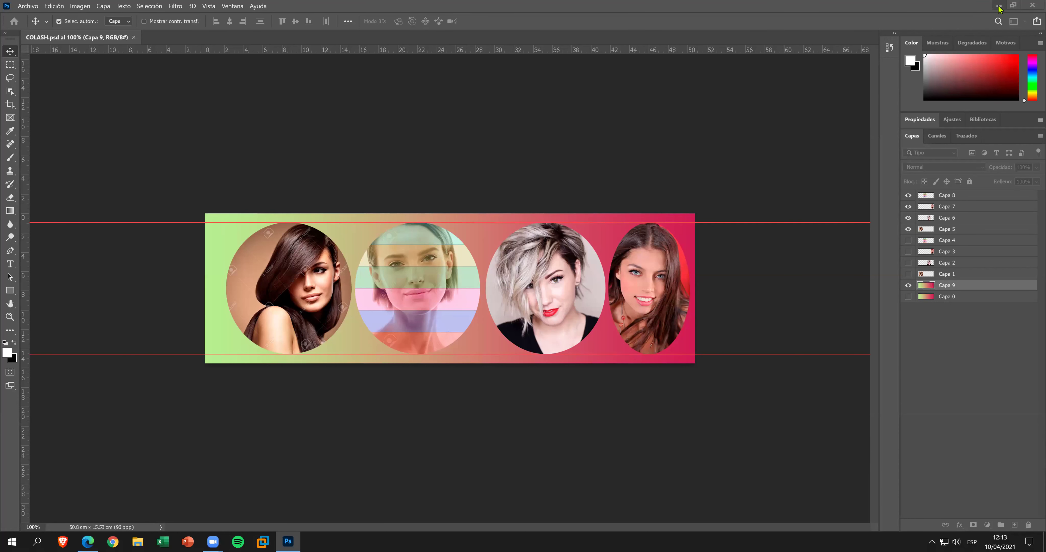
Open image 1 from the desktop's CLASE_2 > EJERCICIO 2 folder in Photos.
left_click(998, 6)
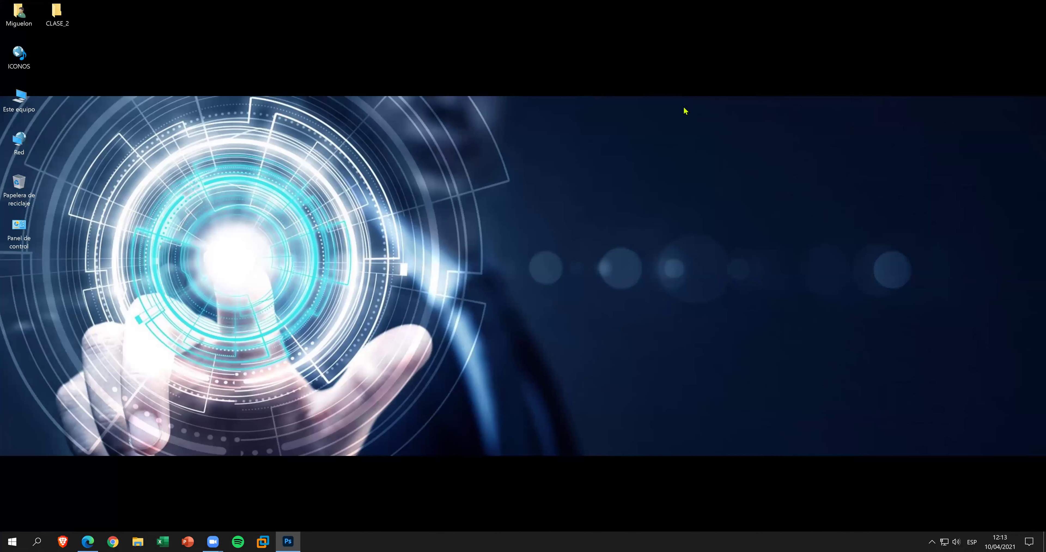
double_click(62, 18)
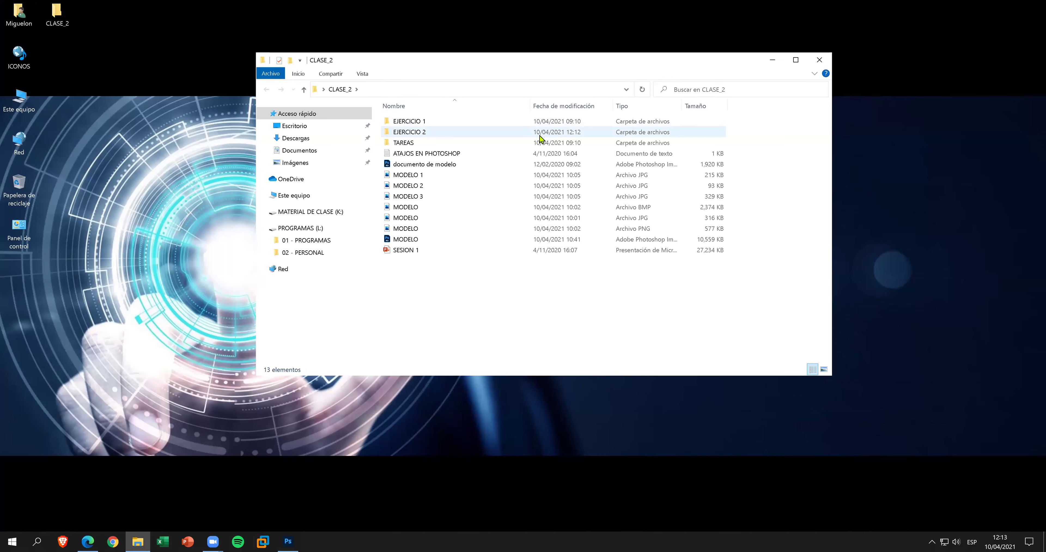
double_click(539, 134)
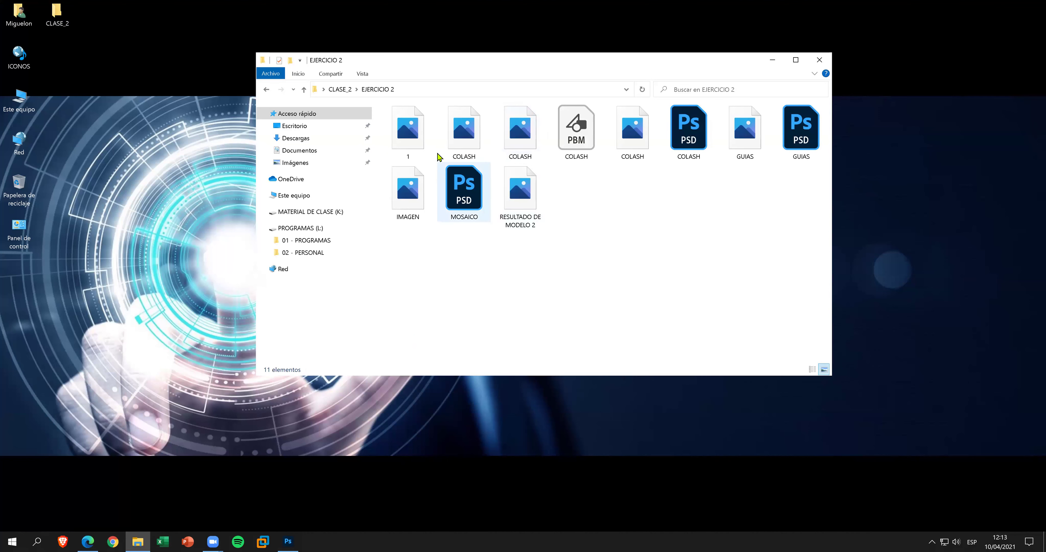
double_click(425, 140)
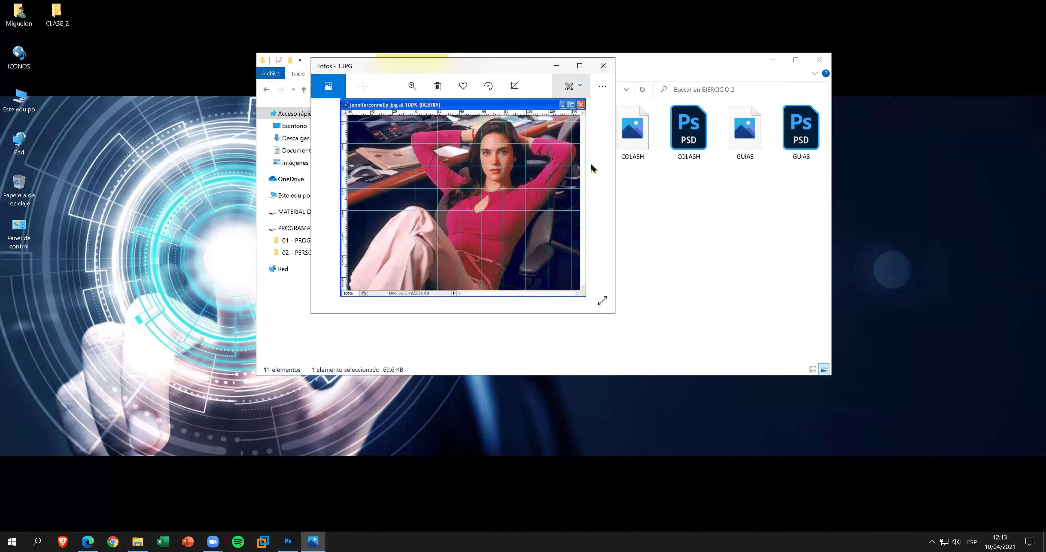
View COLASH.bmp/jpg/png, GUIAS, IMAGEN and RESULTADO DE MODELO 2 full-screen, then close Photos.
left_click(596, 198)
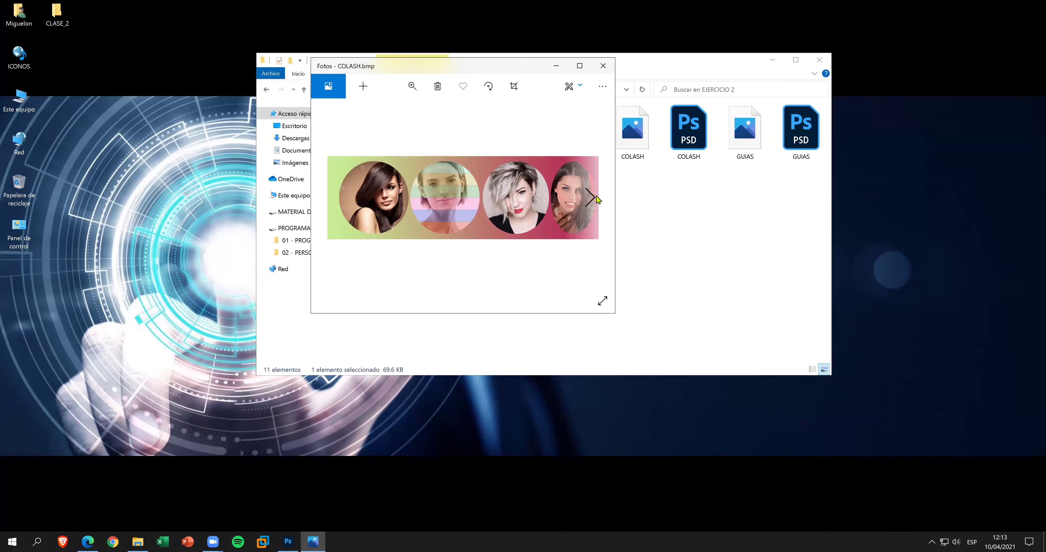
left_click(579, 65)
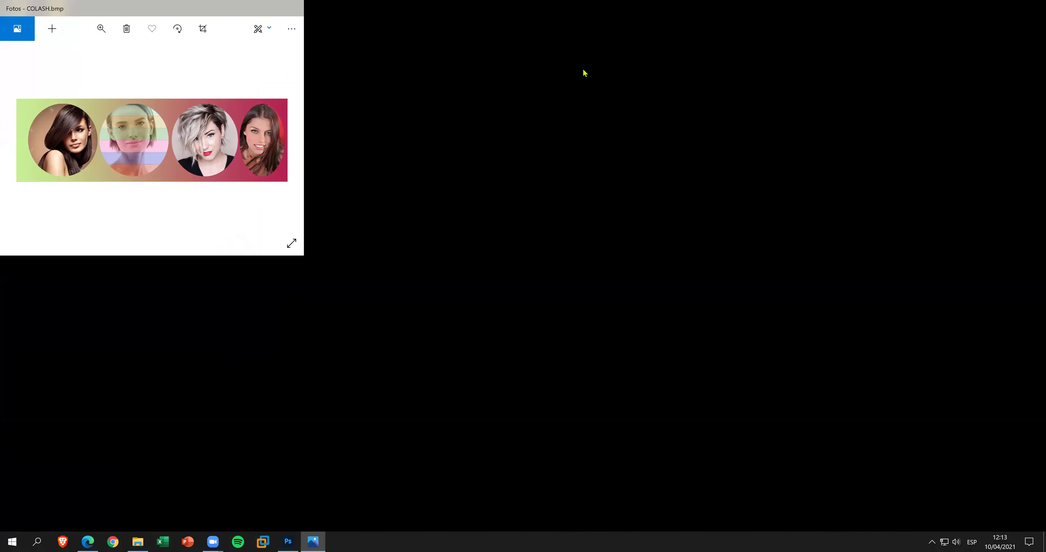
mouse_move(1018, 278)
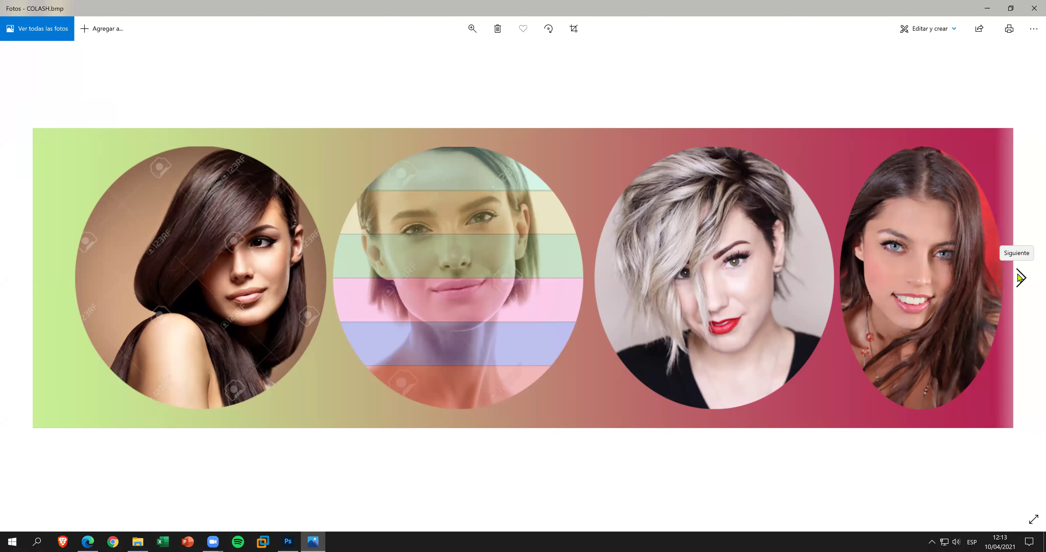
left_click(1019, 278)
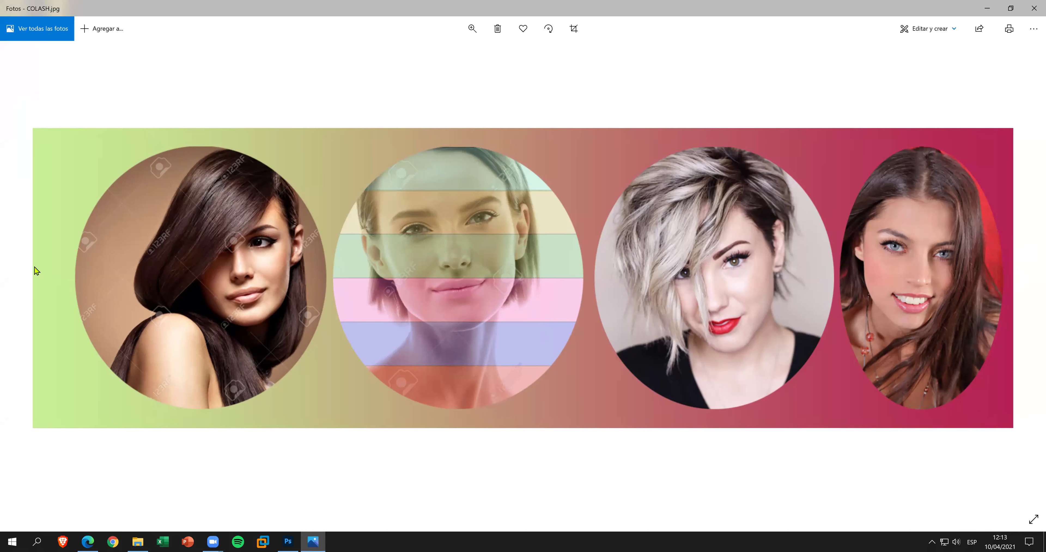
left_click(27, 273)
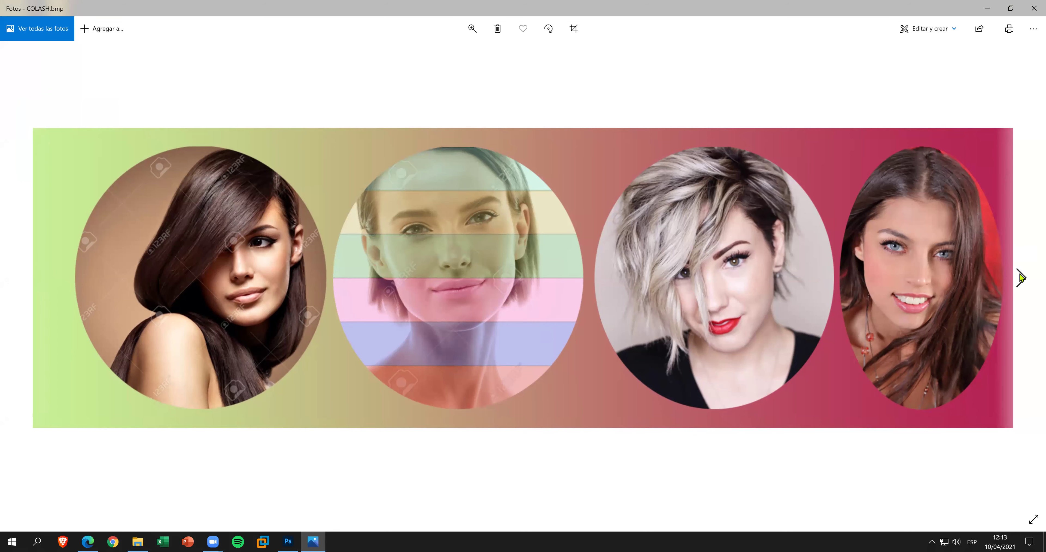
left_click(1020, 277)
left_click(1020, 277)
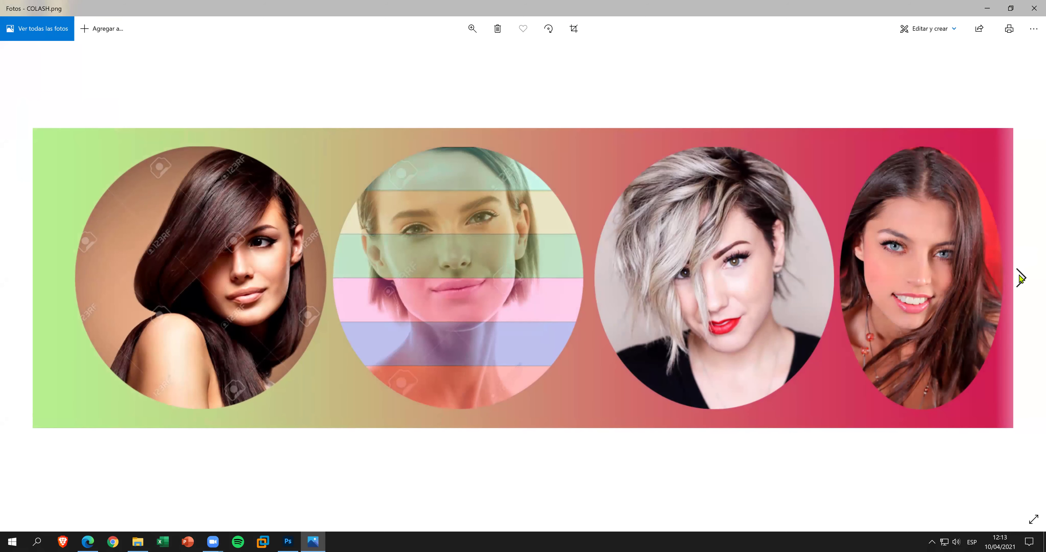
left_click(1020, 277)
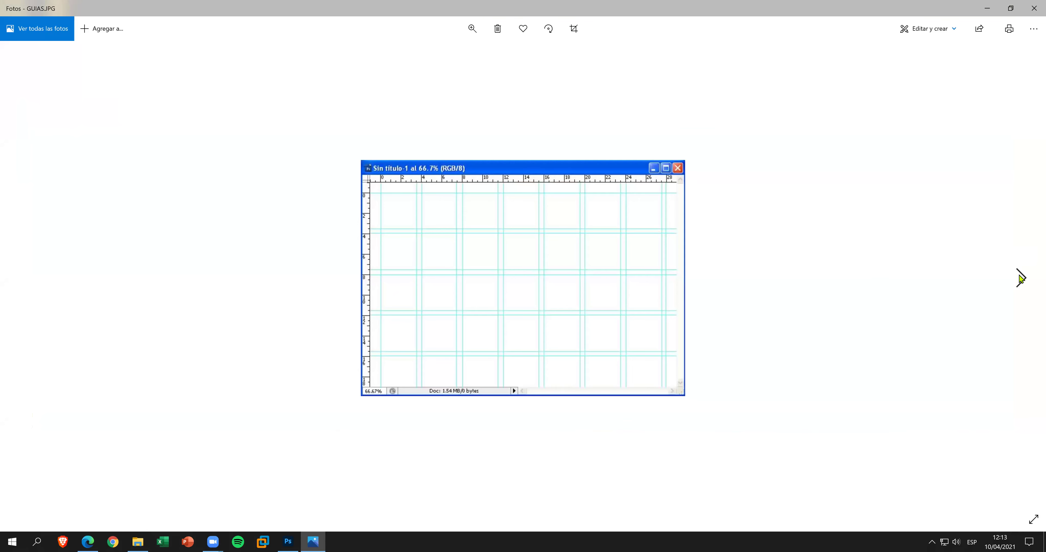
left_click(1020, 277)
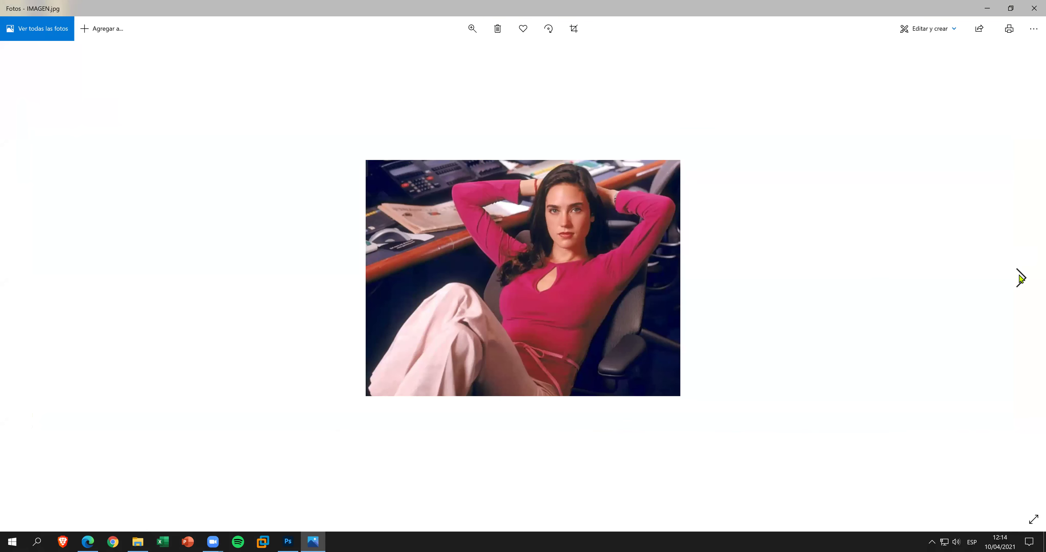
left_click(1020, 278)
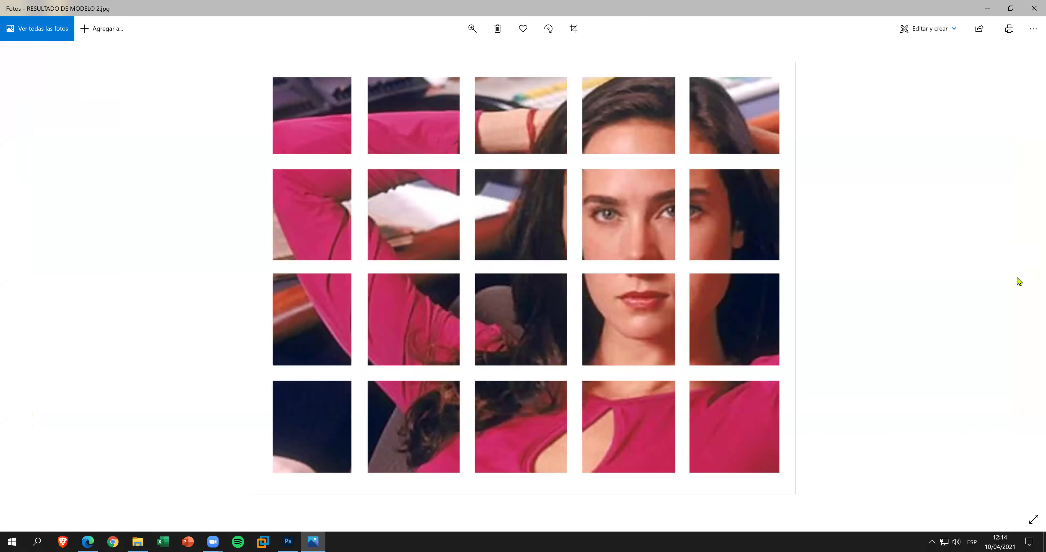
left_click(1033, 8)
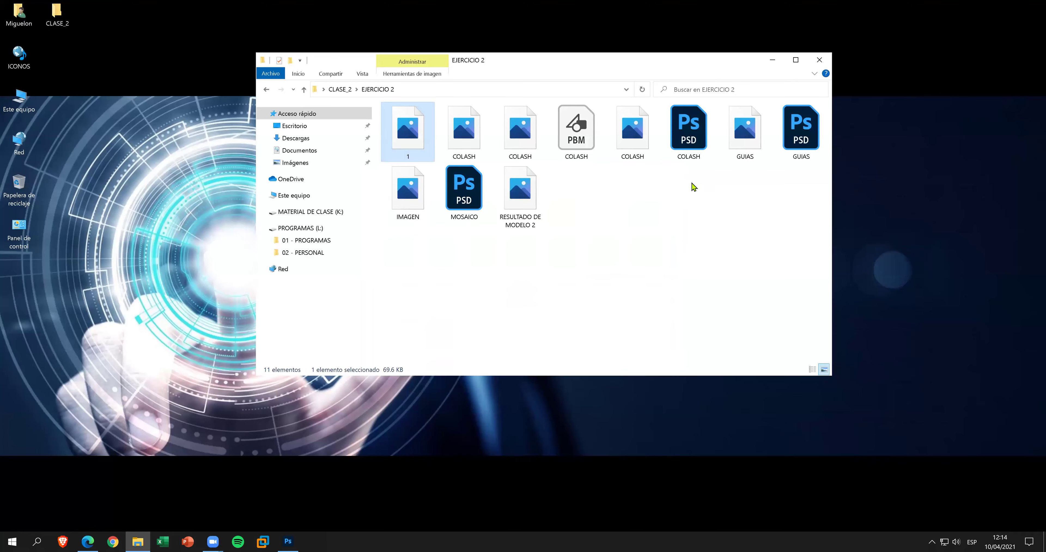
Close the EJERCICIO 2 folder and relaunch Photoshop to its welcome screen with recent files.
double_click(507, 65)
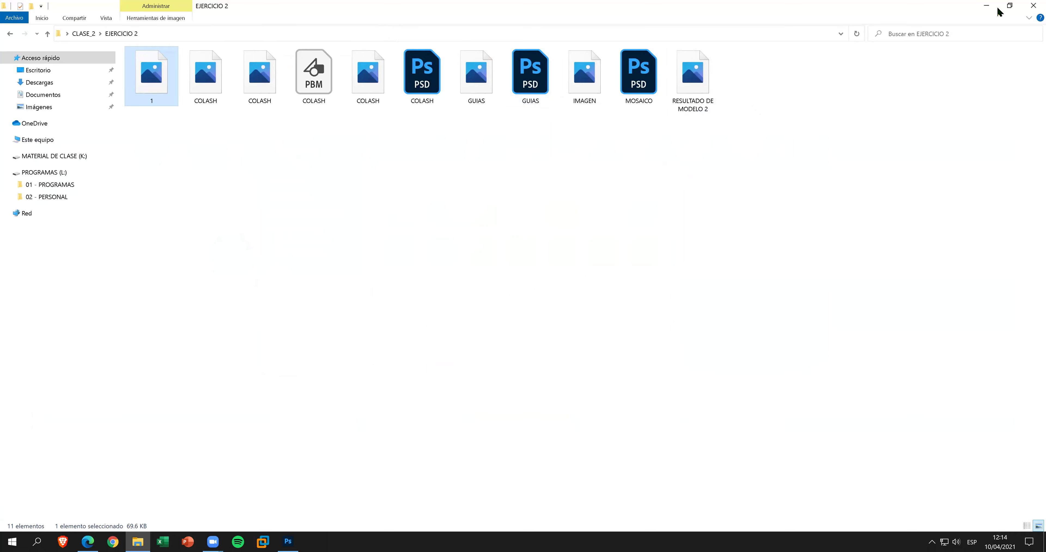
left_click(1033, 5)
left_click(287, 541)
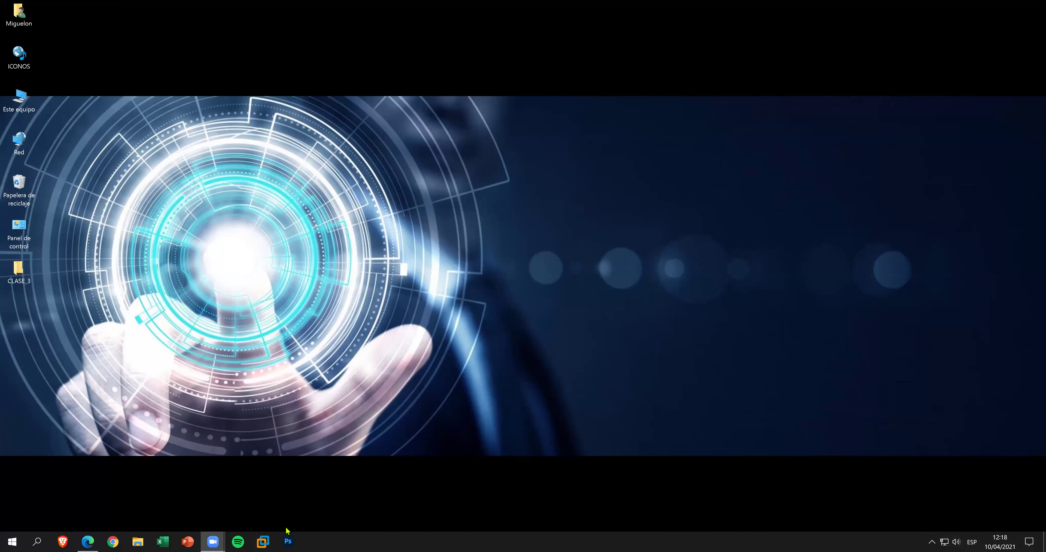
left_click(287, 541)
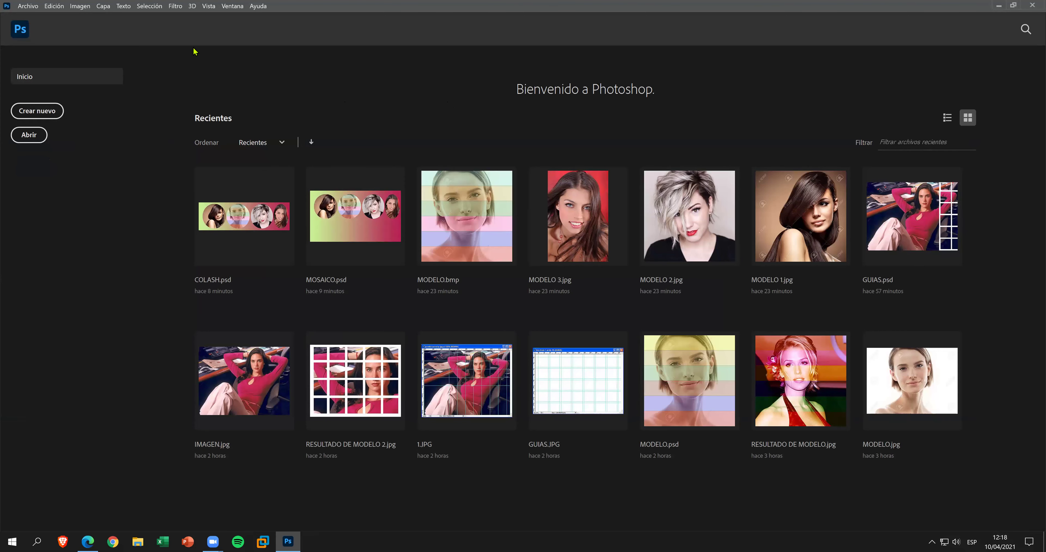
Enable Restaurar preferencias al salir and restore all warning dialogs in General preferences, then quit Photoshop.
left_click(60, 7)
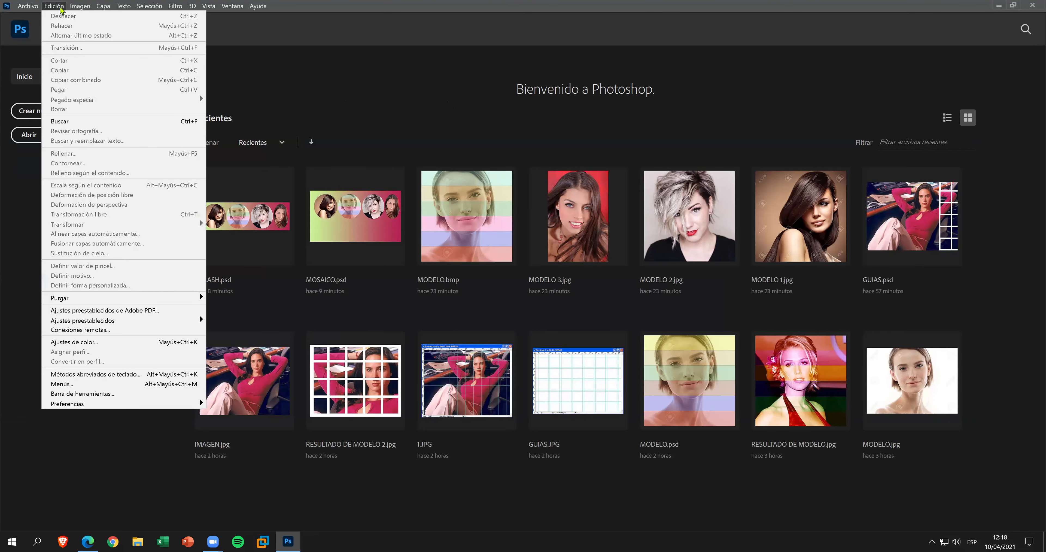
mouse_move(122, 403)
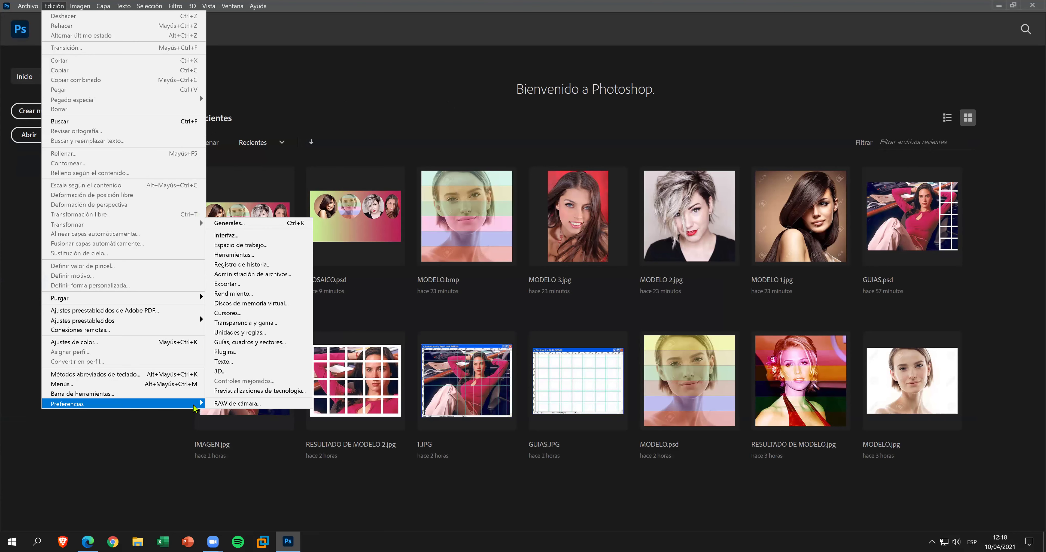
left_click(276, 223)
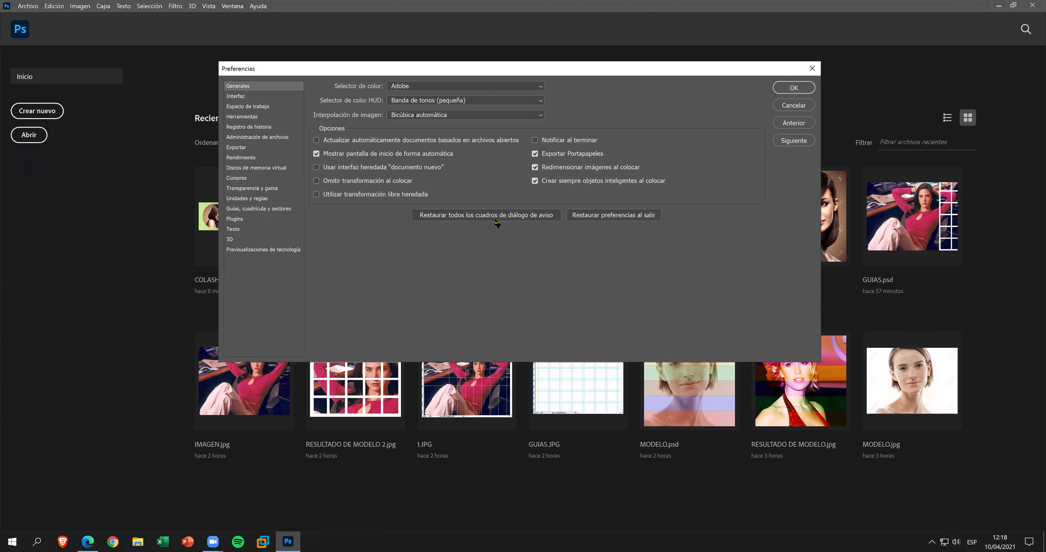
left_click(592, 214)
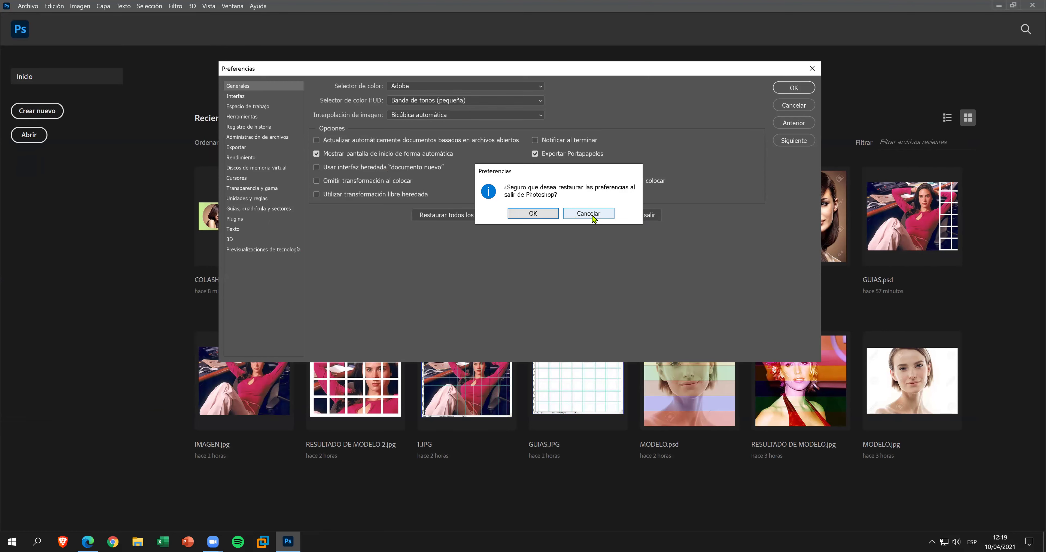
left_click(526, 215)
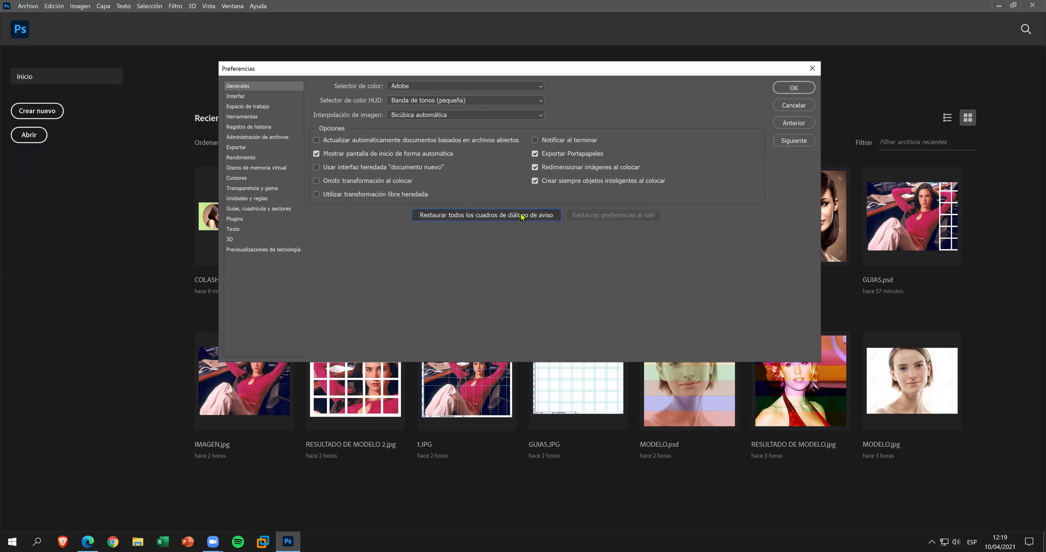
left_click(549, 222)
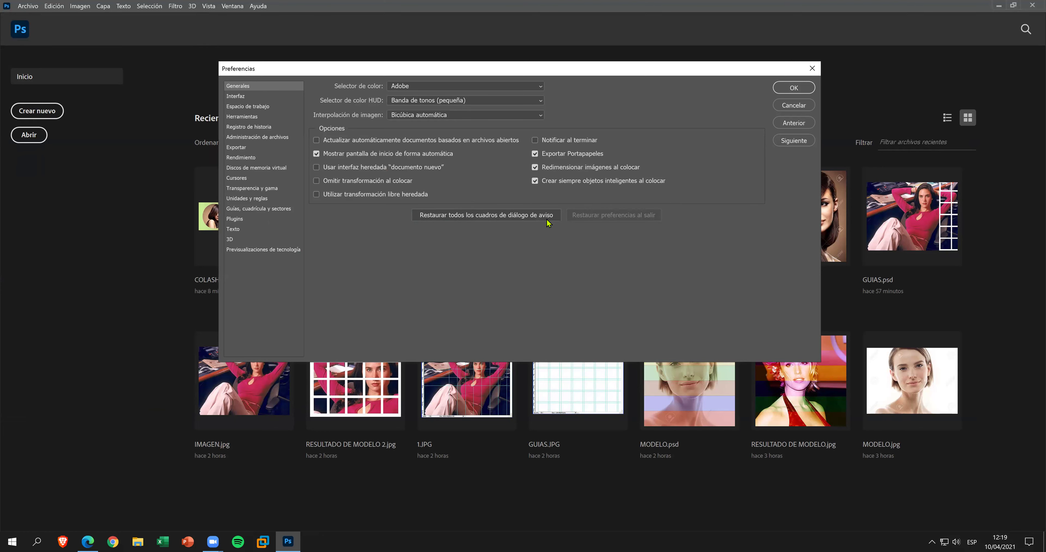
left_click(791, 89)
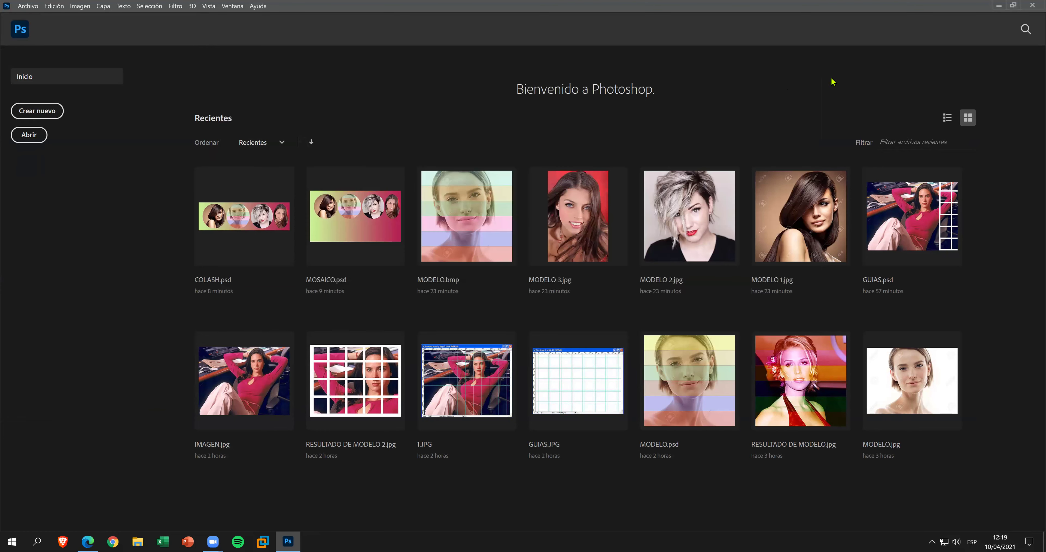
left_click(1032, 5)
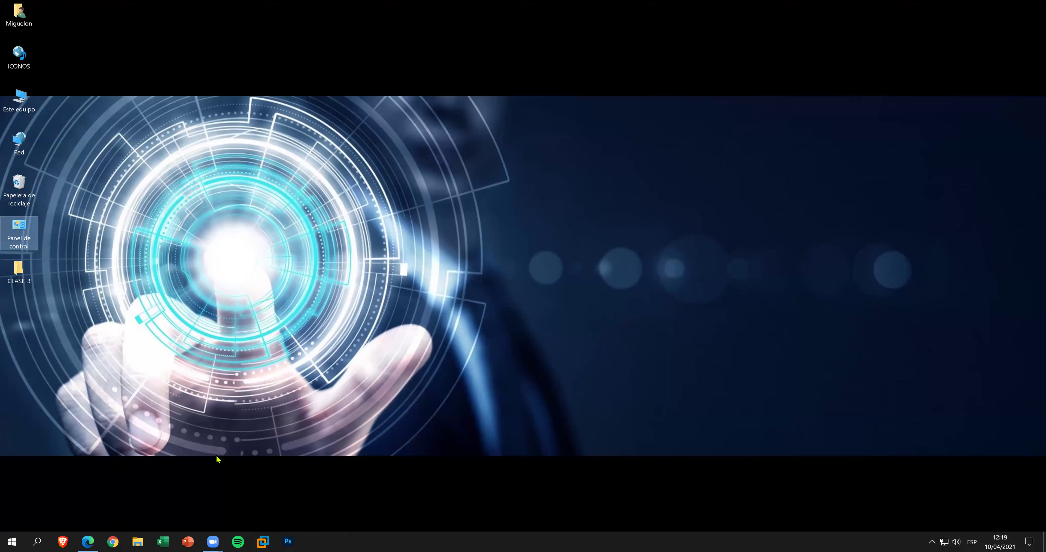
Start Photoshop from the taskbar Ps icon to a welcome screen with no recent files.
left_click(281, 537)
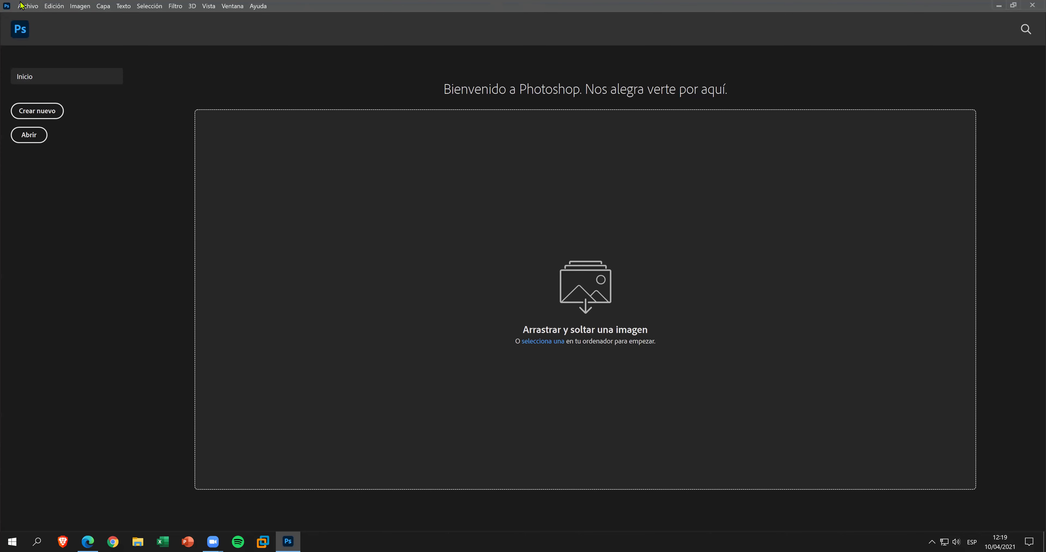
Open Escritorio > CLASE_3 > DIBUJO CON MARCOS Y RELLENO.jpg without a colour profile, zoomed to 300%.
left_click(30, 8)
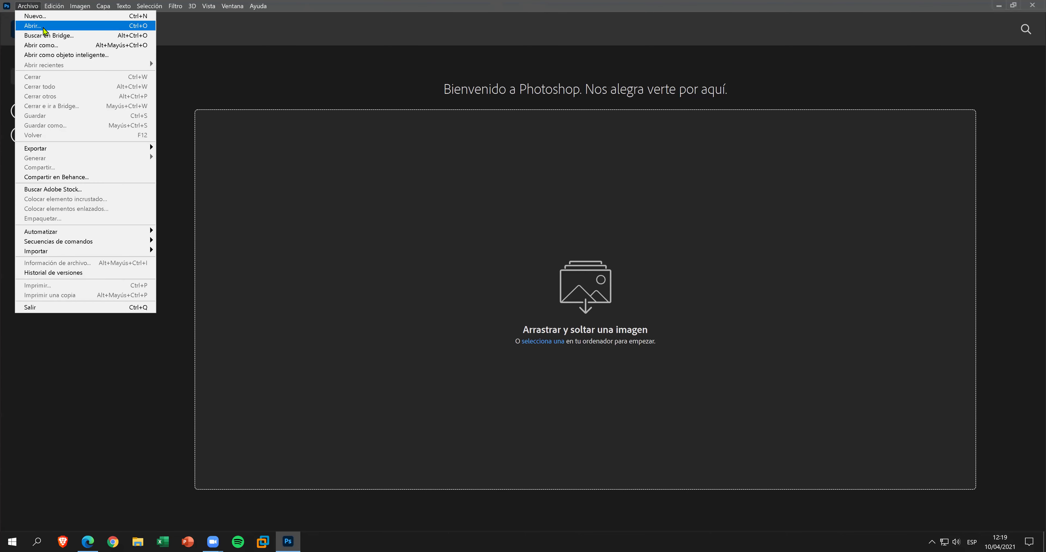
left_click(44, 27)
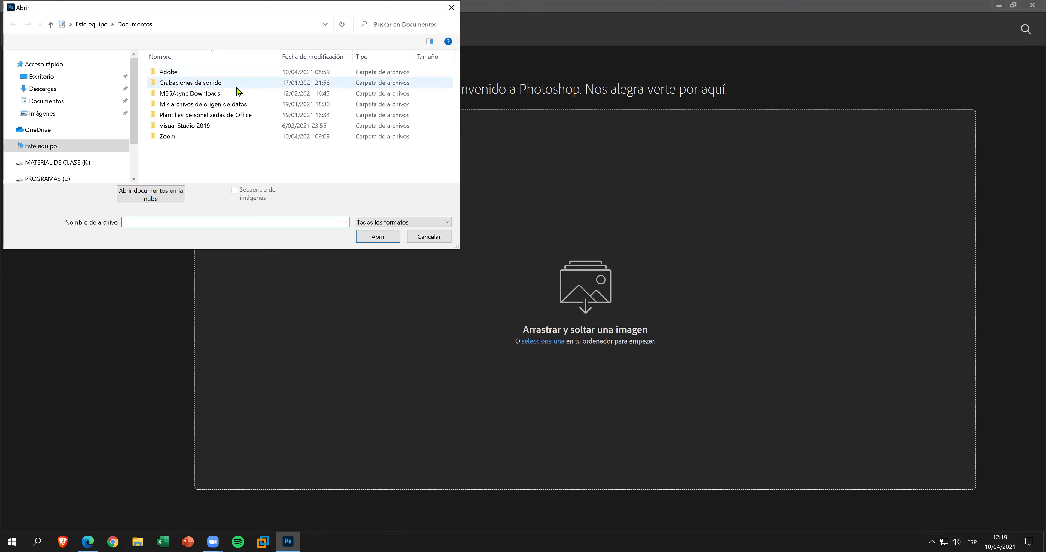
left_click(80, 76)
left_click(181, 92)
double_click(181, 91)
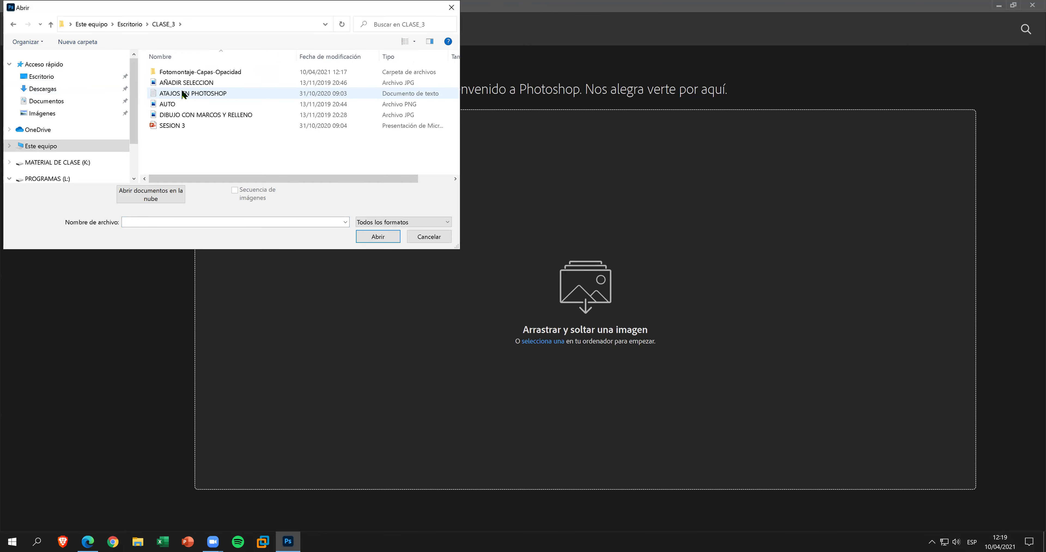
left_click(194, 118)
double_click(194, 117)
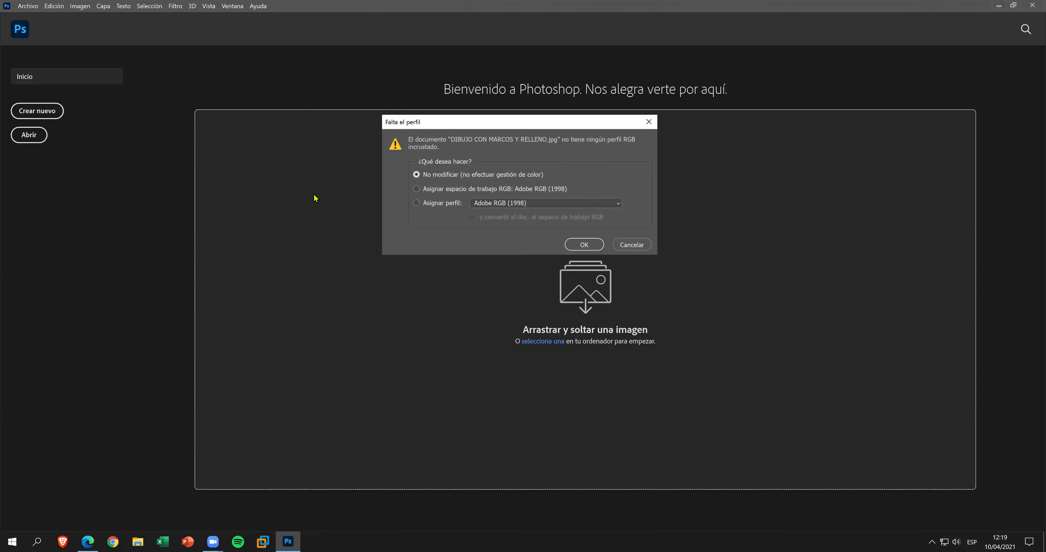
key("Return")
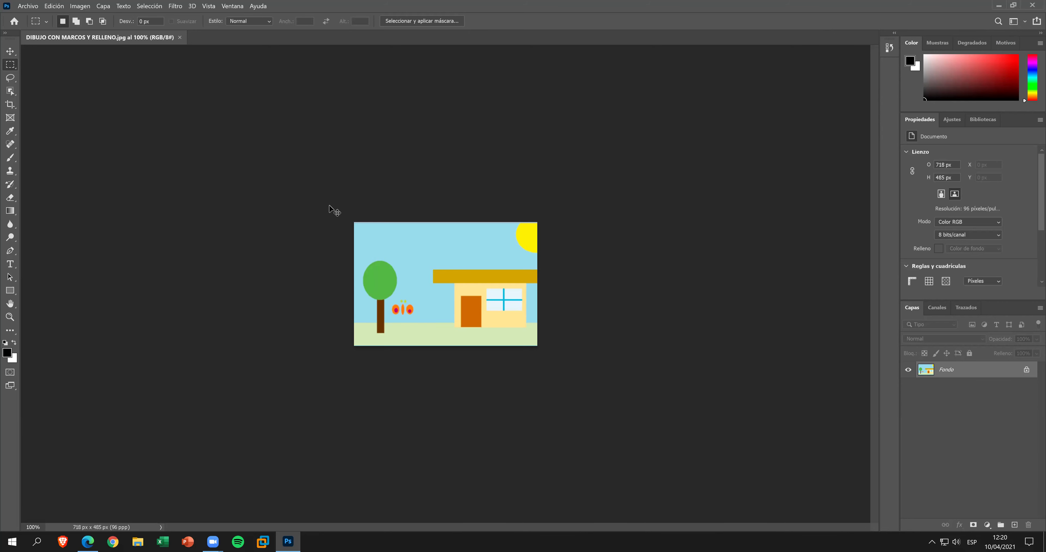
key("ctrl+plus")
key("ctrl+plus")
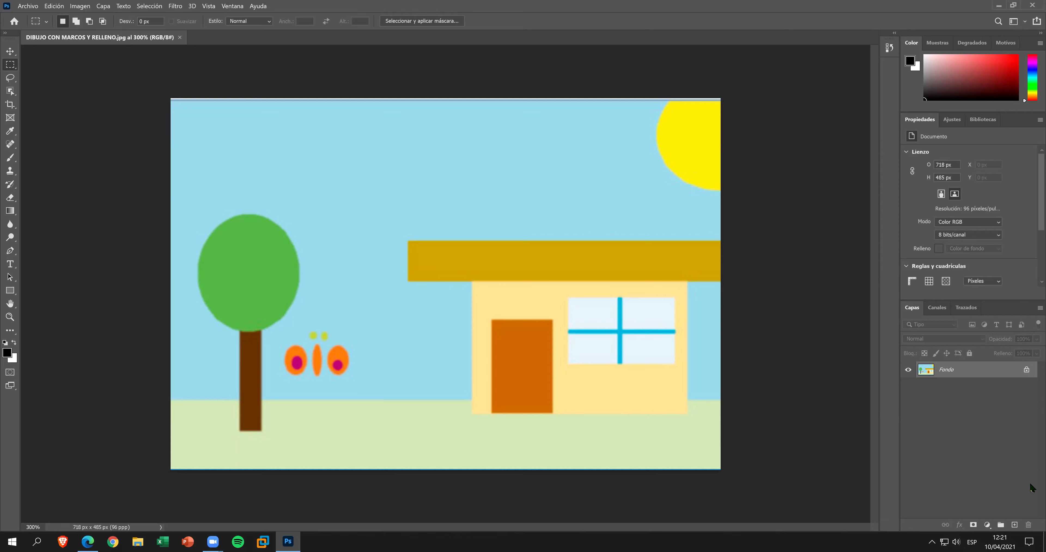
Add a new empty layer above Fondo and rename it FONDO.
left_click(1015, 523)
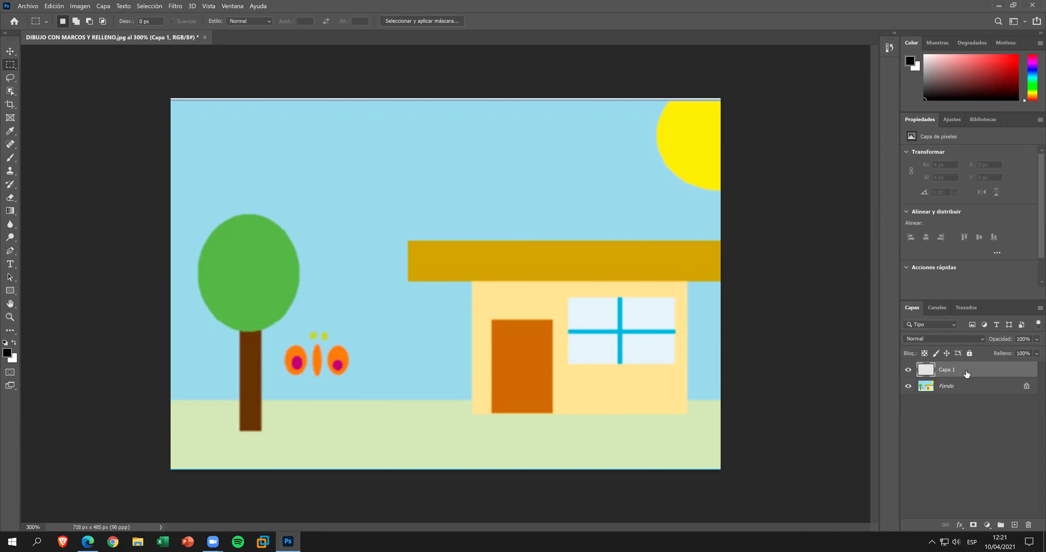
double_click(966, 373)
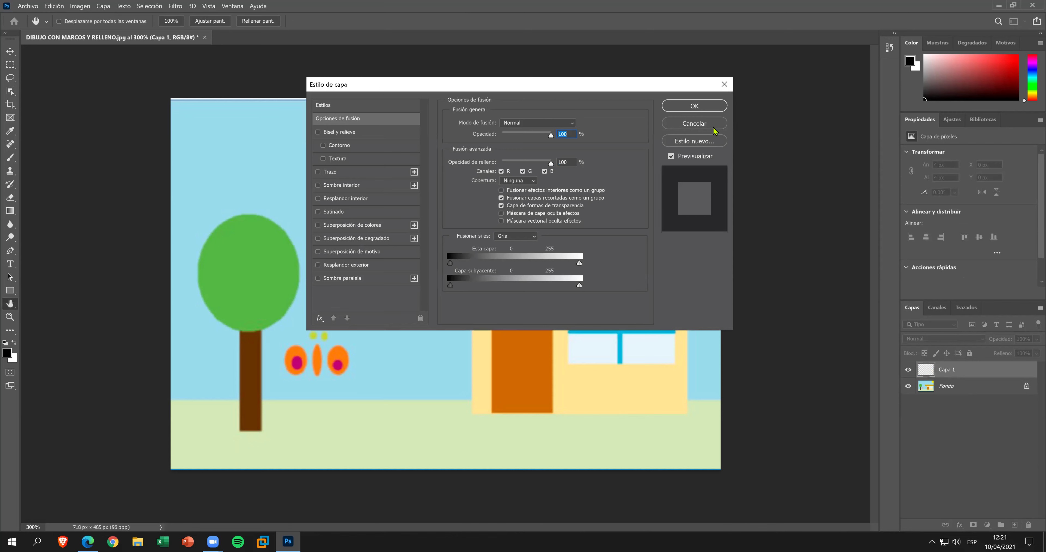
left_click(714, 127)
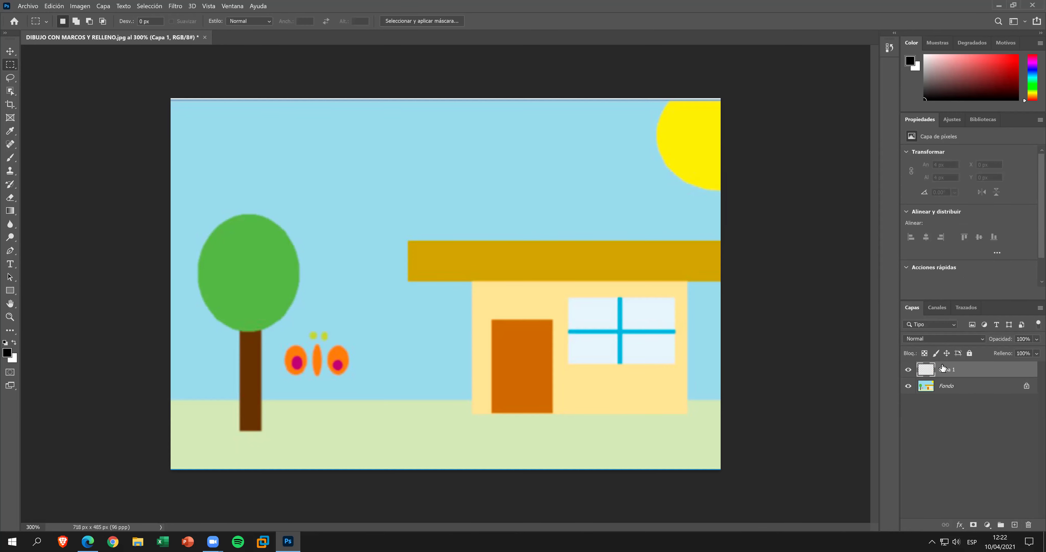
double_click(950, 370)
type("F")
key("Return")
Sample the sky's light blue as the foreground colour with the Eyedropper.
left_click(14, 139)
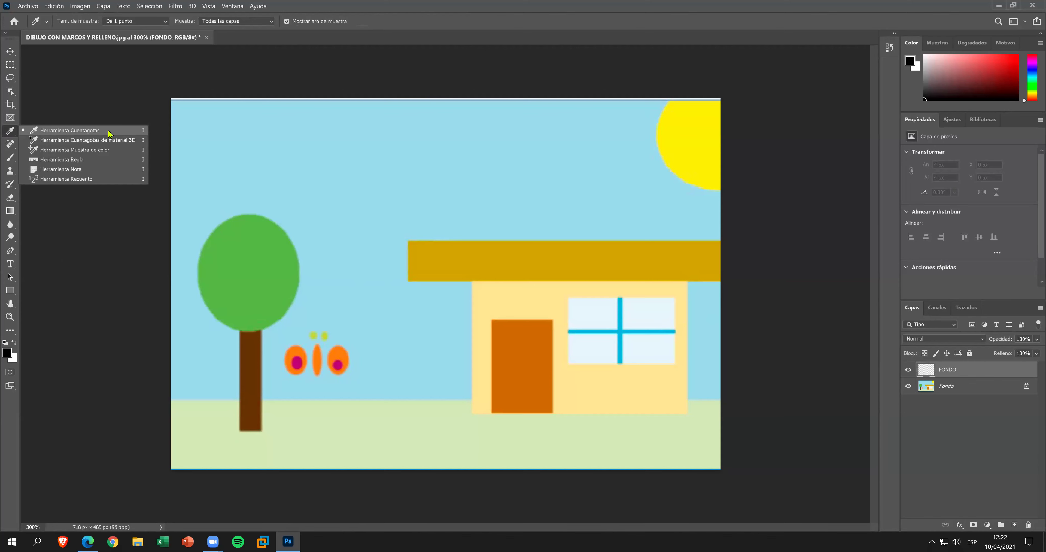
left_click(108, 130)
left_click(265, 134)
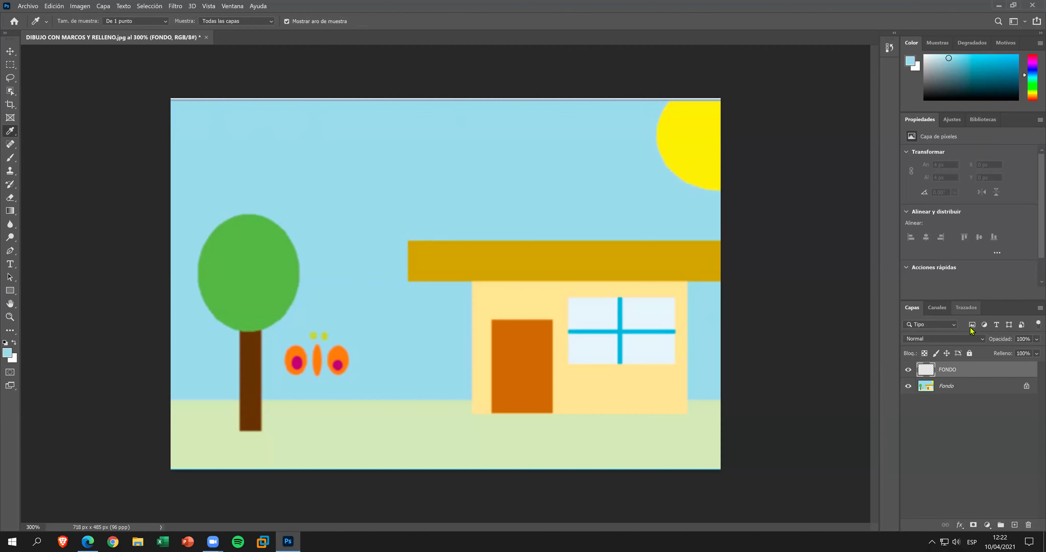
Fill FONDO solid light blue with the Paint Bucket, then hide the layer.
left_click(15, 217)
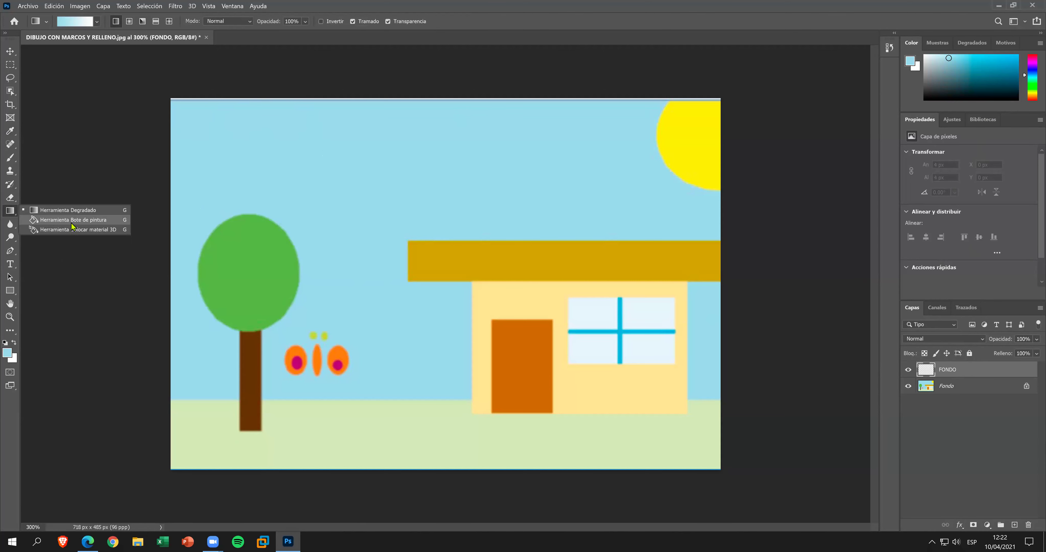
left_click(103, 219)
left_click(374, 205)
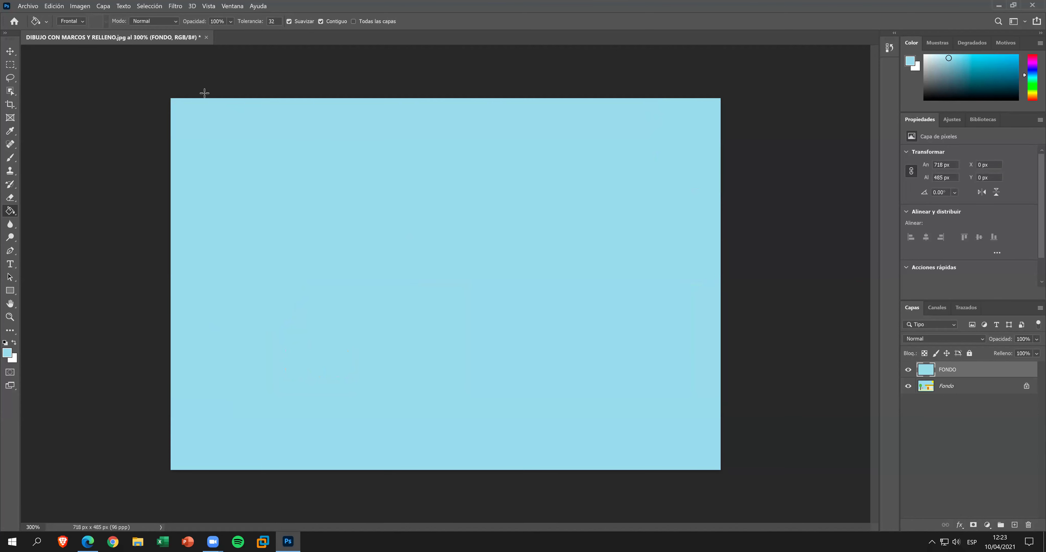
left_click(10, 51)
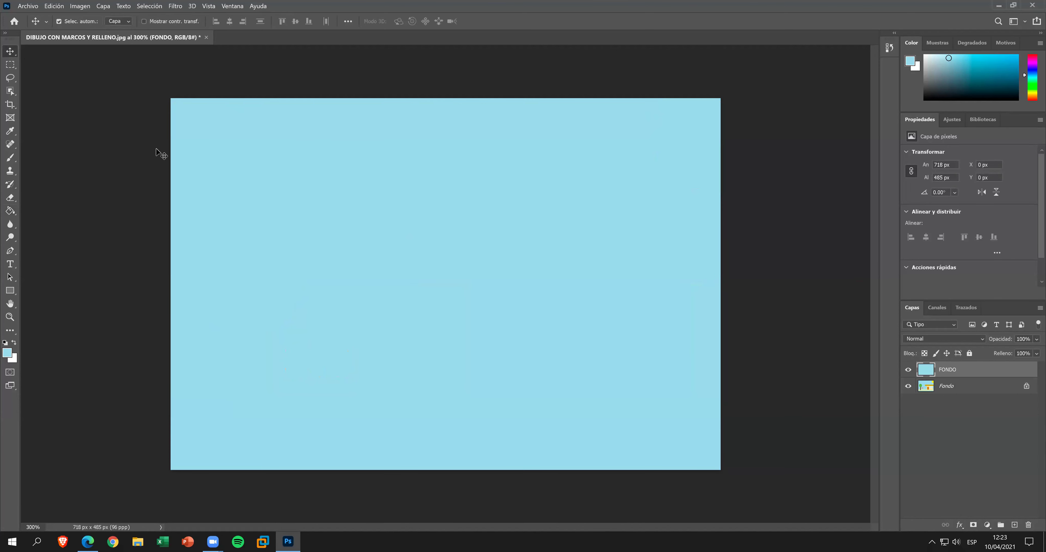
left_click(908, 369)
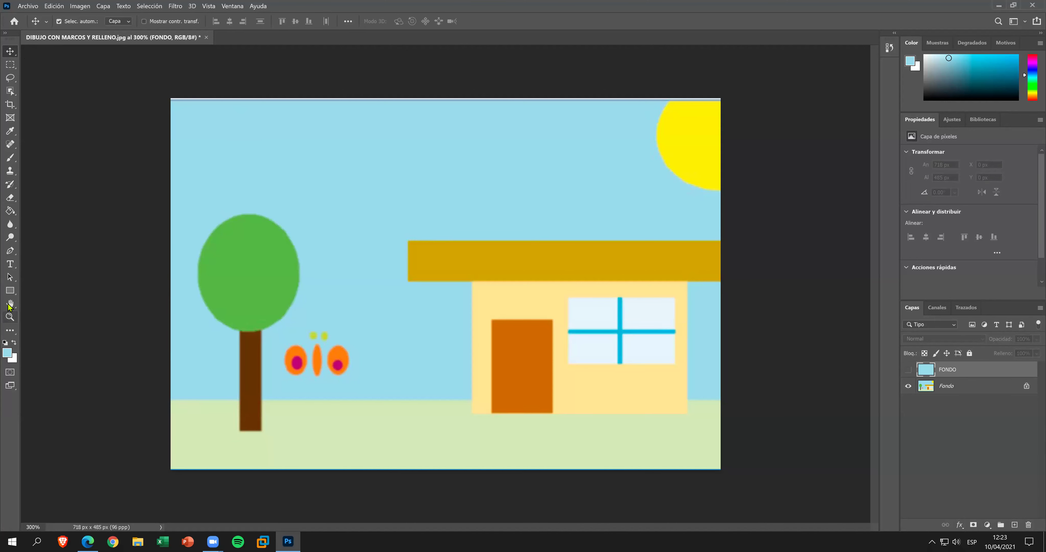
Draw a 718 × 90 px rectangle spanning the canvas's bottom grass strip.
left_click(10, 290)
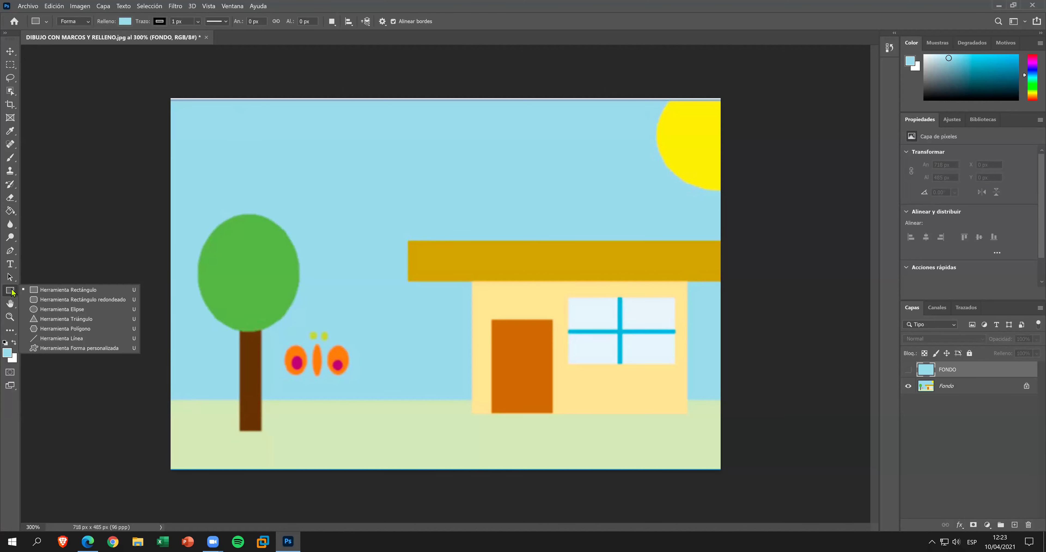
left_click(67, 290)
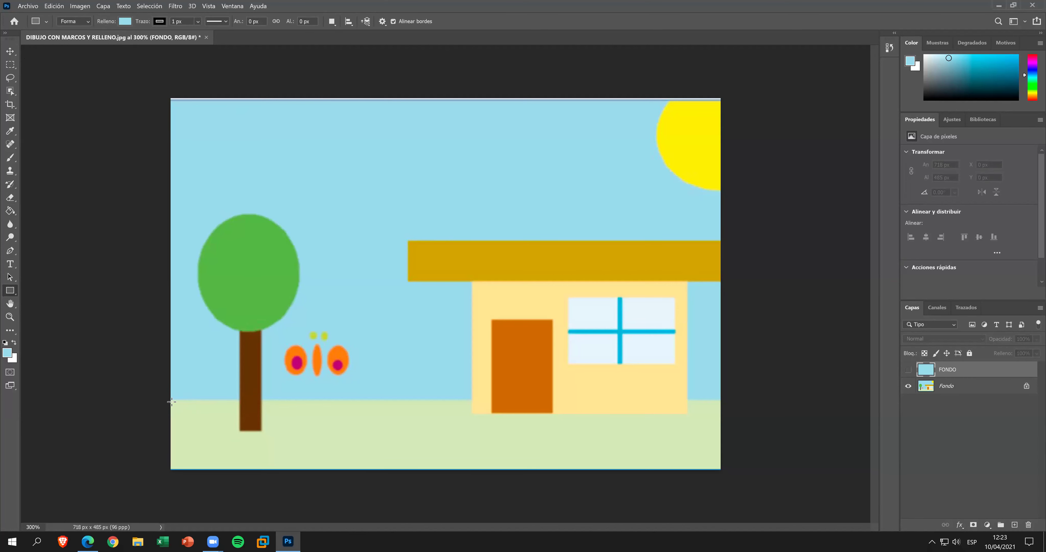
mouse_move(171, 402)
left_mouse_down()
mouse_move(607, 434)
mouse_move(718, 469)
left_mouse_up()
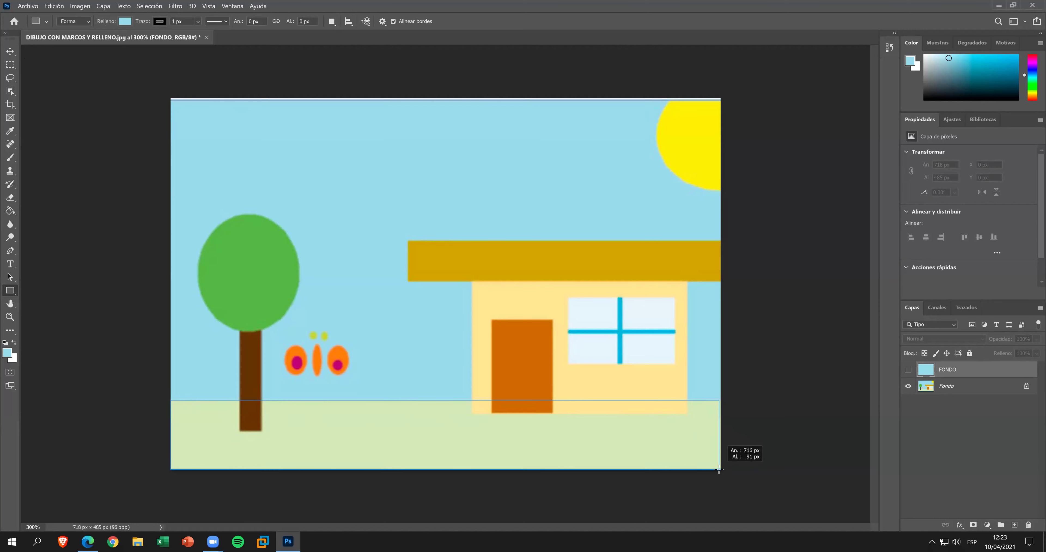
left_click_drag(718, 469, 706, 468)
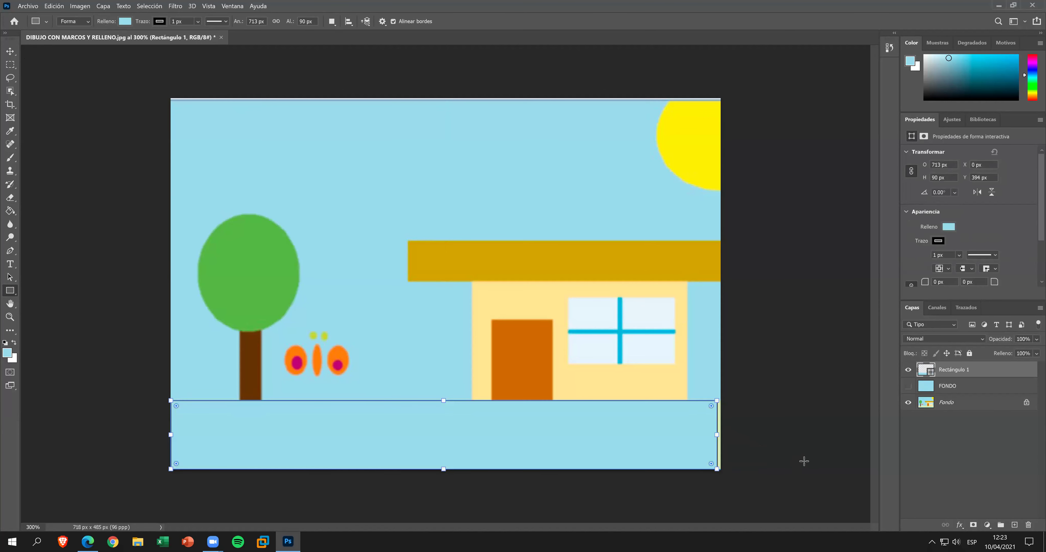
left_click_drag(724, 434, 721, 438)
left_click_drag(171, 434, 171, 438)
Set the rectangle's fill (Relleno) to none so only its outline shows.
left_click(127, 22)
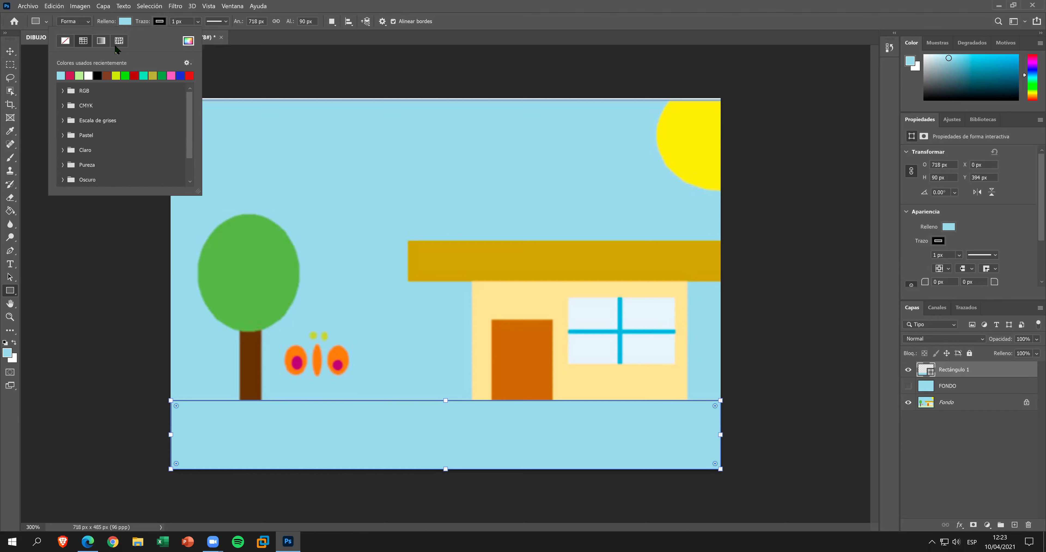
left_click(65, 41)
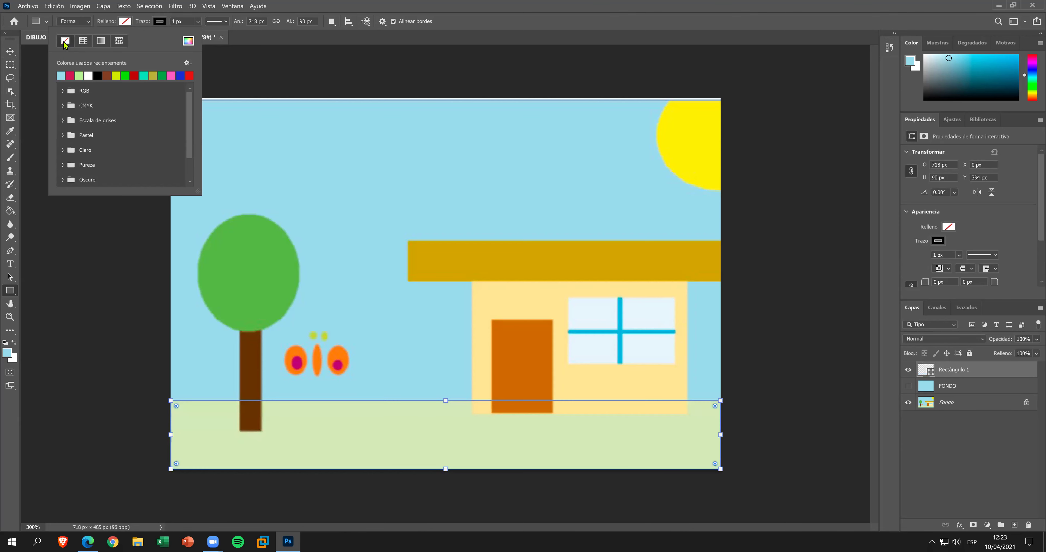
left_click(10, 51)
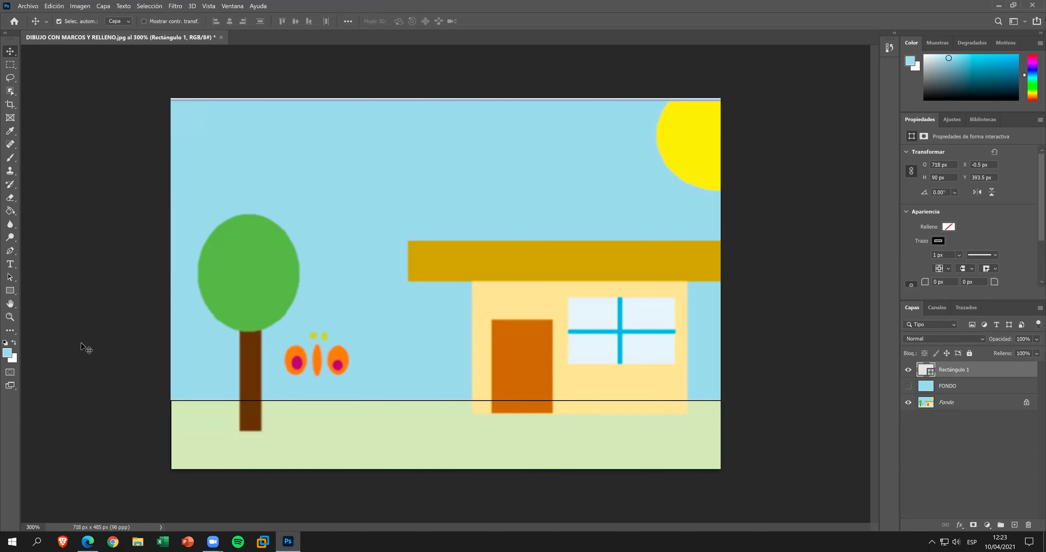
Sample the light green grass colour as Rectángulo 1's fill, toggling FONDO to compare.
left_click(10, 130)
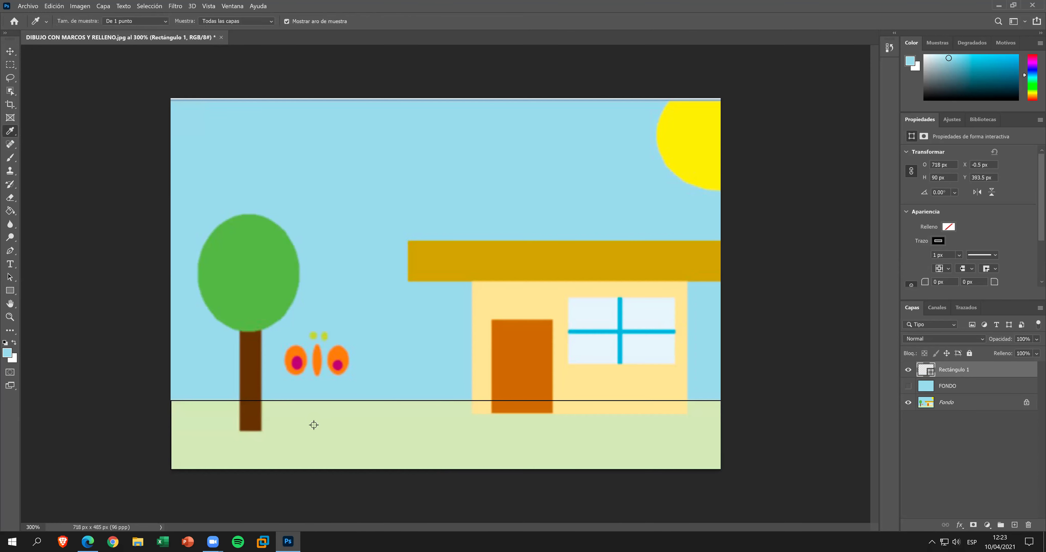
left_click(313, 425)
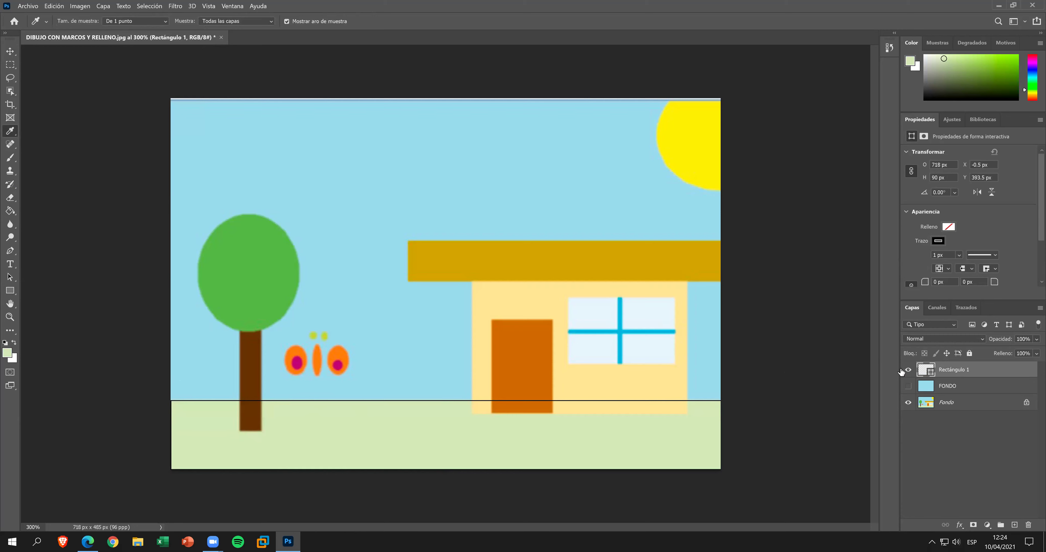
double_click(930, 372)
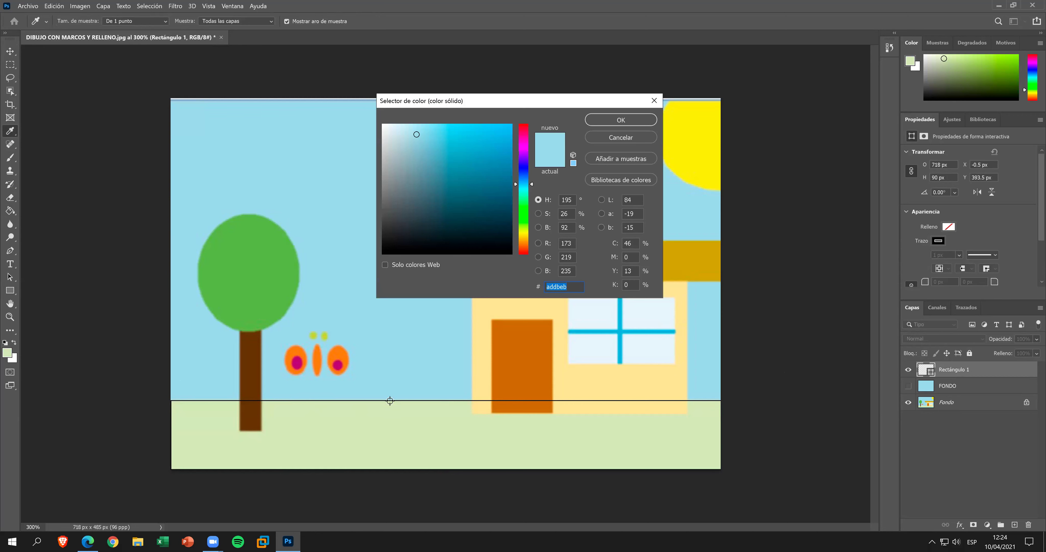
left_click(391, 417)
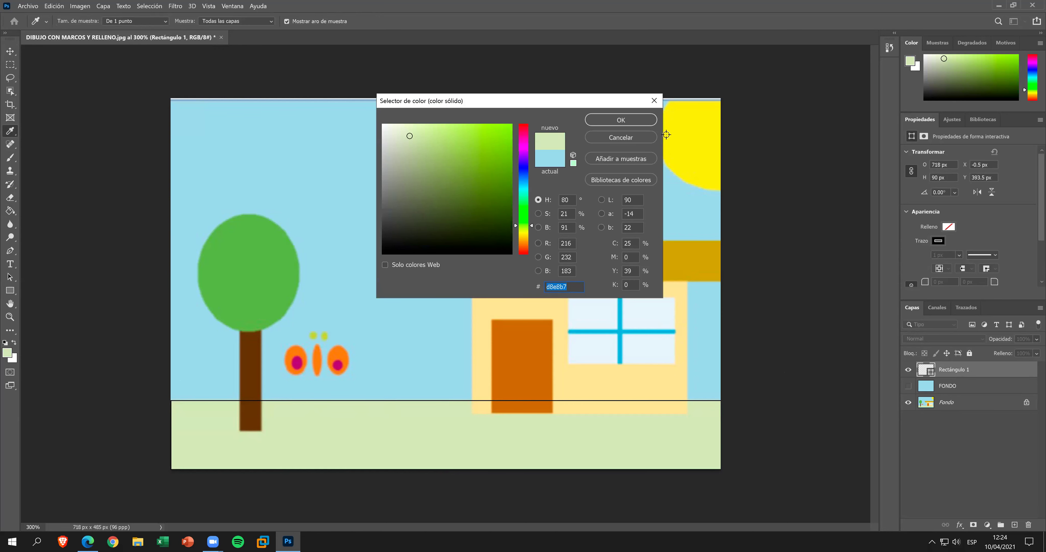
left_click(652, 122)
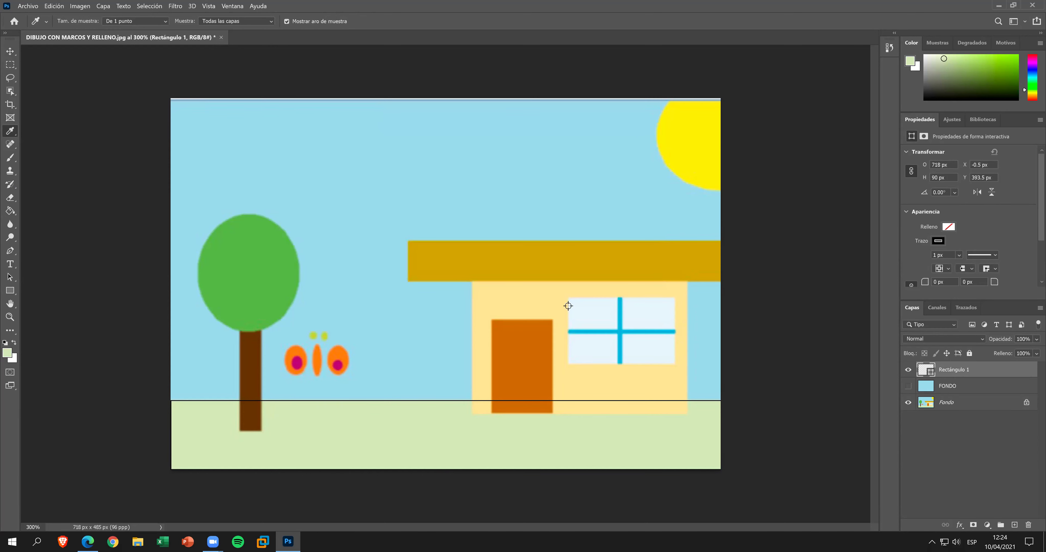
left_click(908, 385)
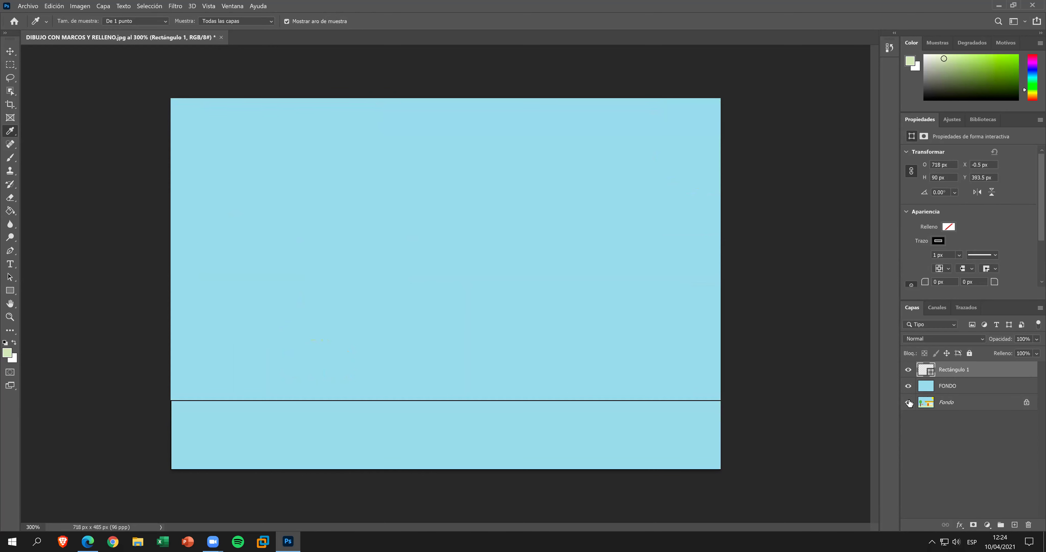
left_click(908, 386)
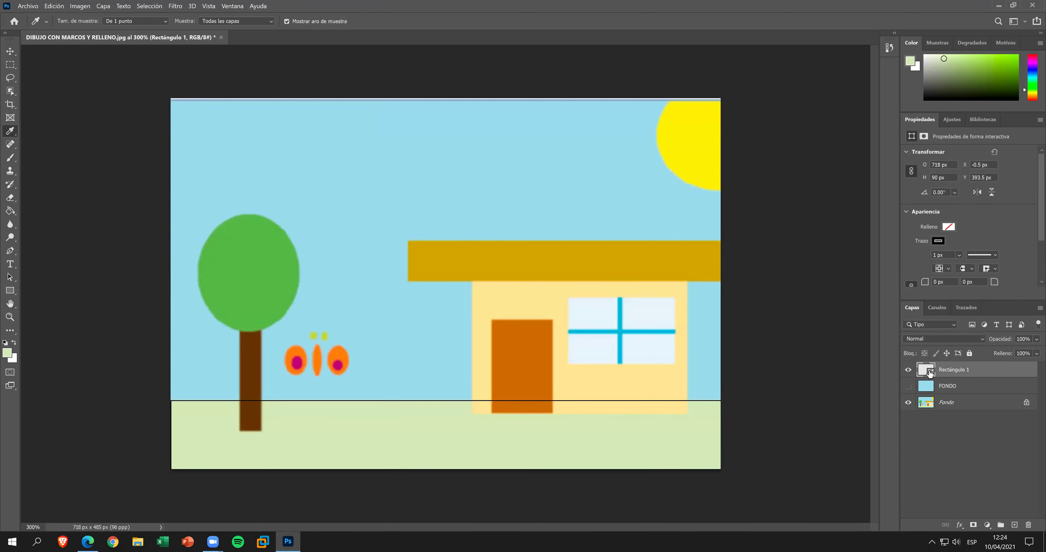
Reconfirm the light green fill colour twice, toggling FONDO to check the result.
double_click(930, 372)
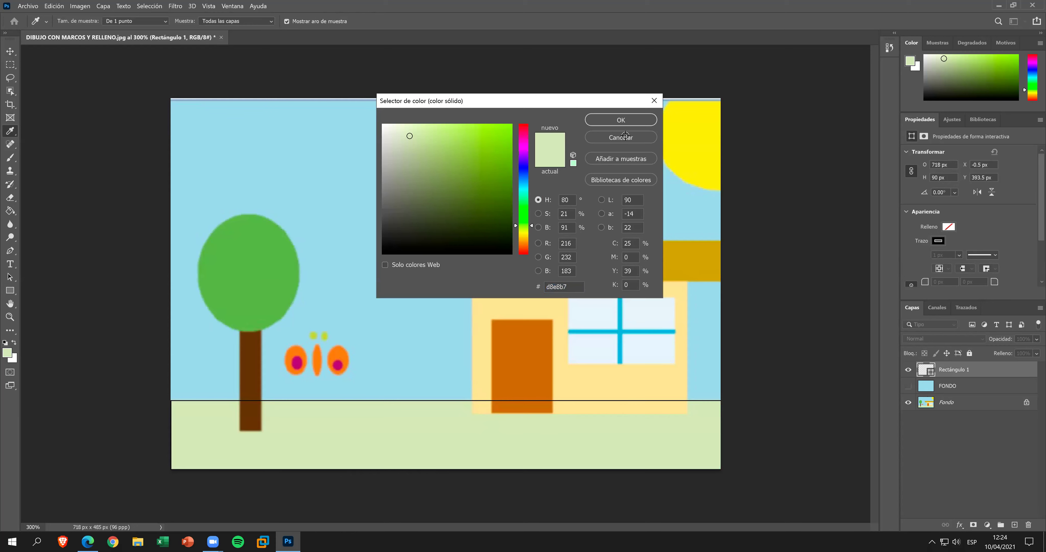
left_click(628, 120)
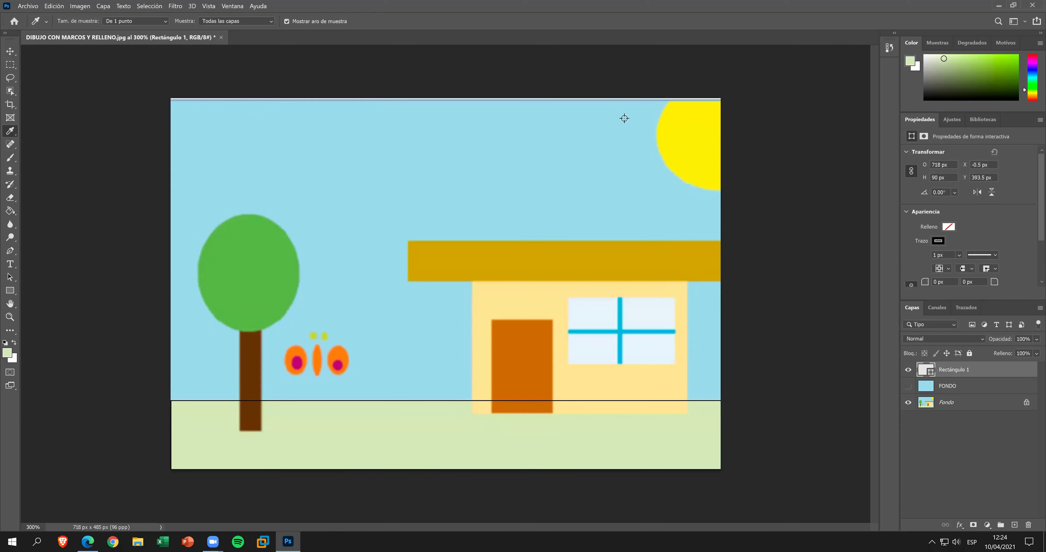
left_click(907, 385)
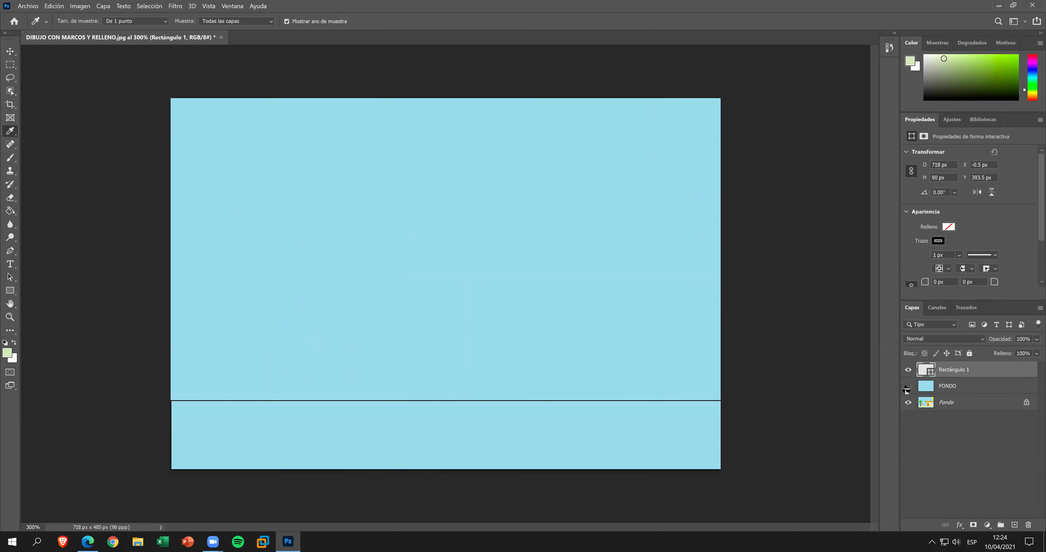
left_click(908, 386)
left_click(10, 51)
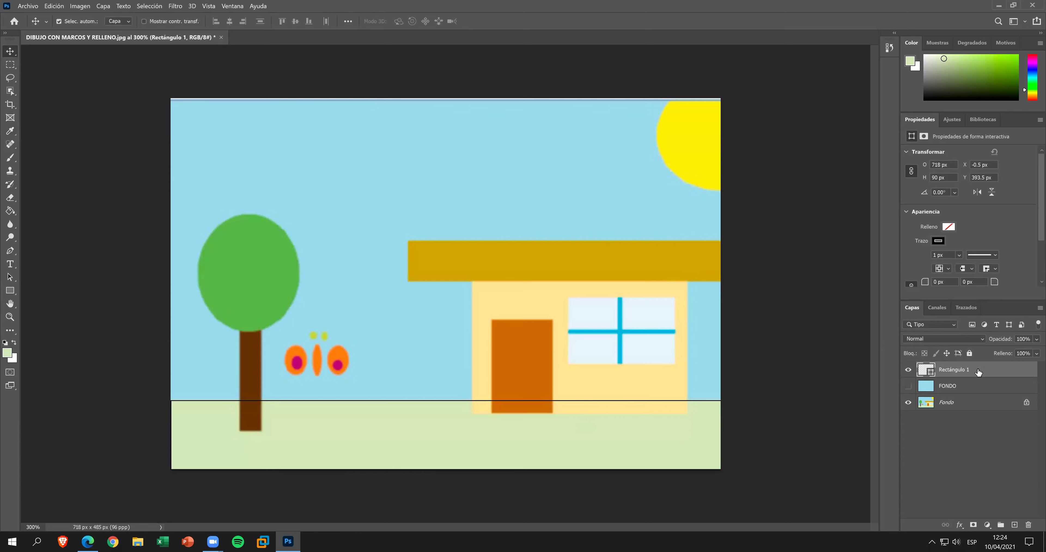
double_click(931, 374)
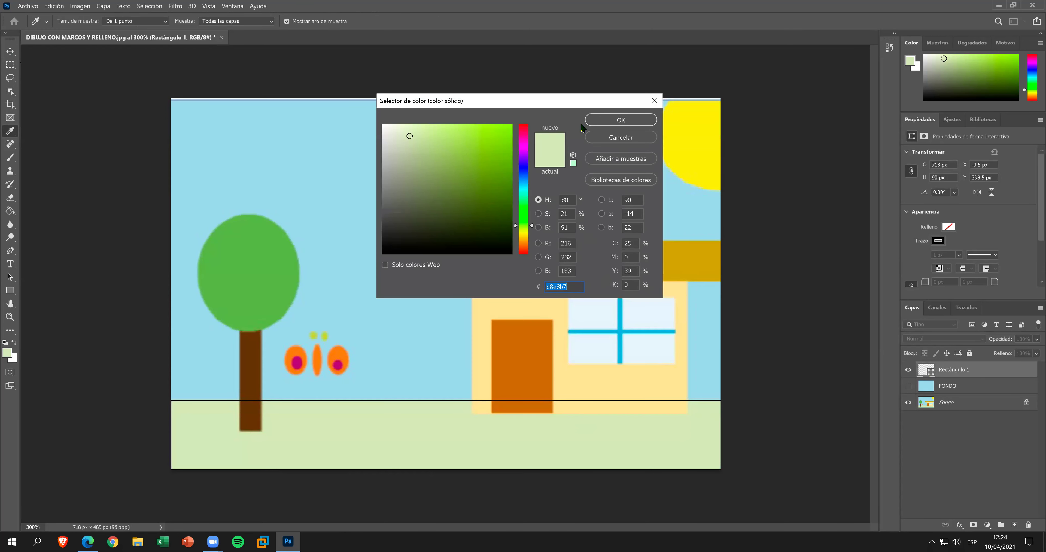
left_click(619, 120)
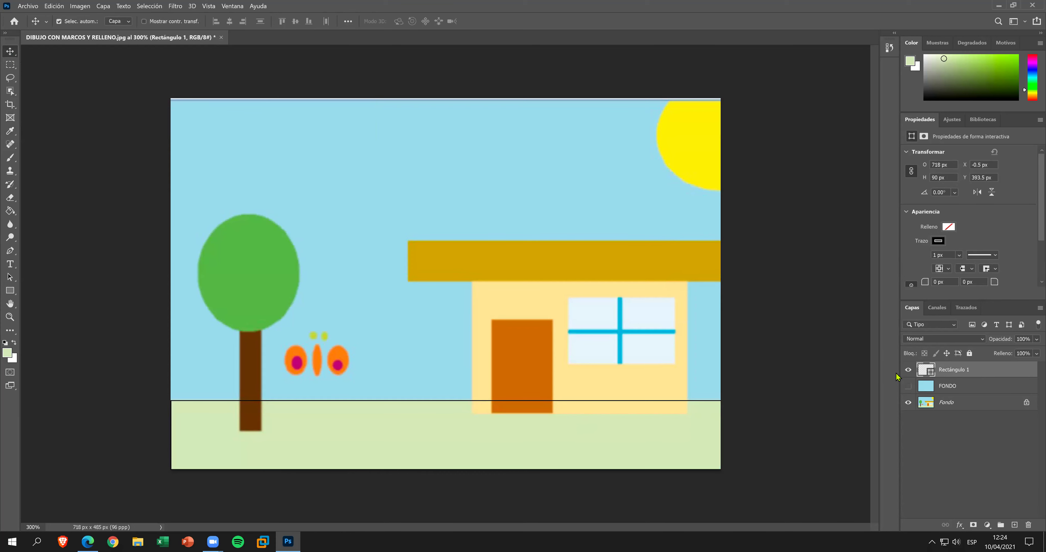
left_click(908, 385)
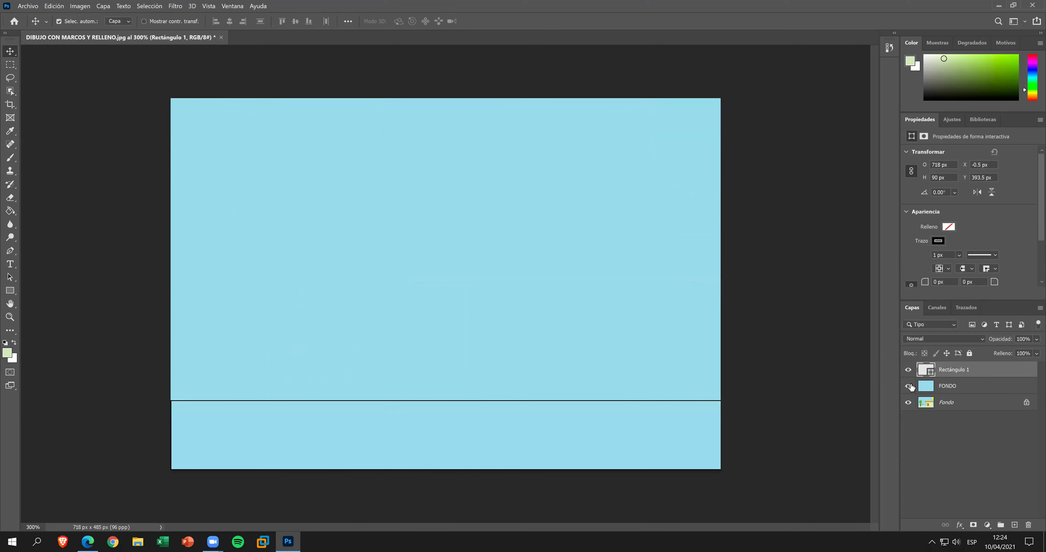
left_click(908, 385)
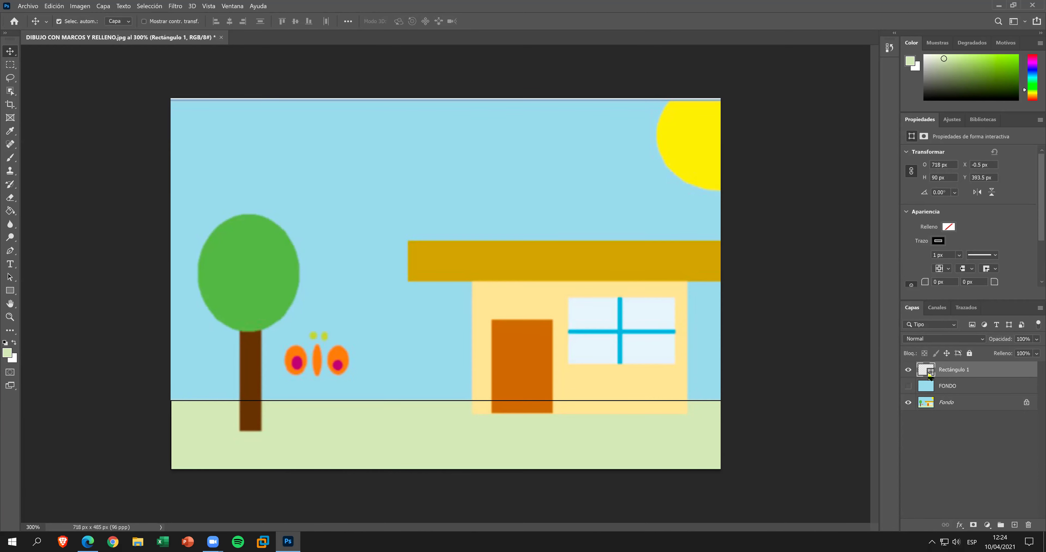
Try a purple, then a deeper purple, as the rectangle's fill colour.
double_click(930, 376)
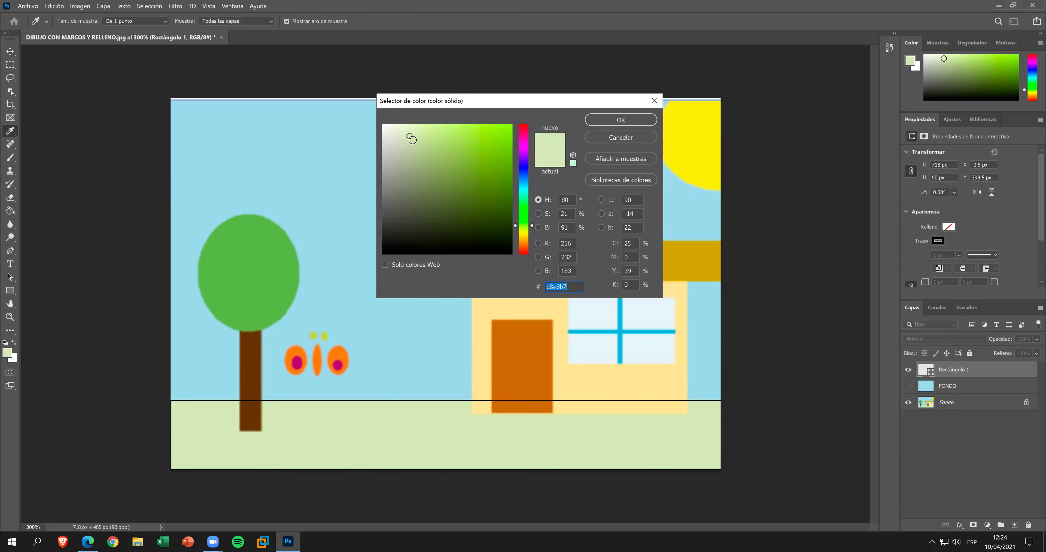
left_click(522, 162)
left_click(458, 140)
left_click(601, 118)
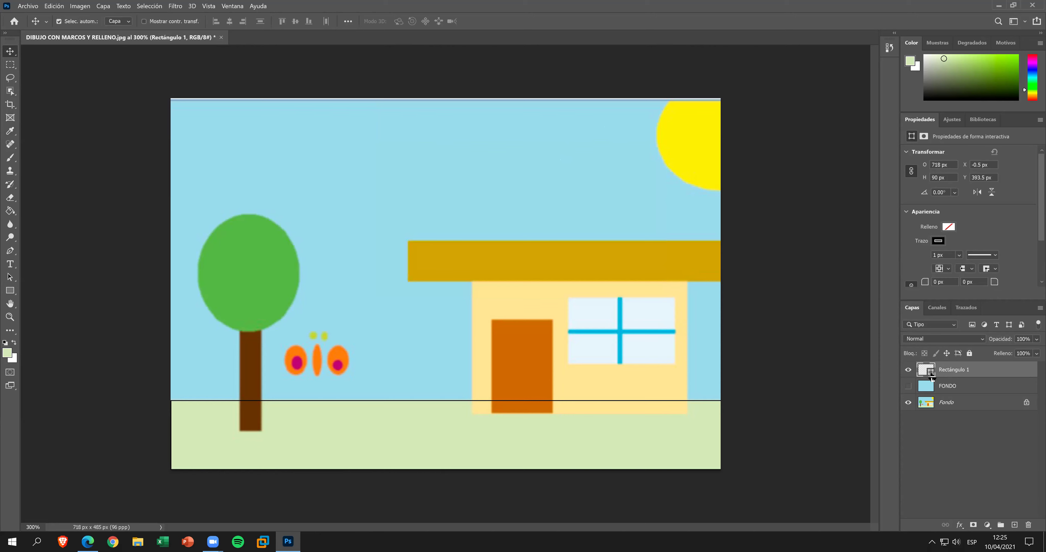
double_click(931, 373)
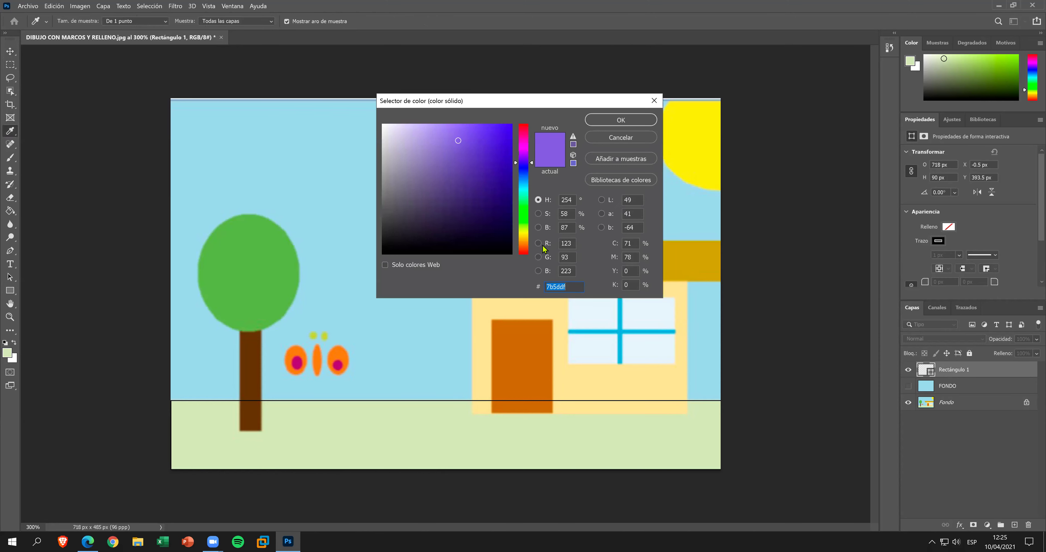
left_click(494, 157)
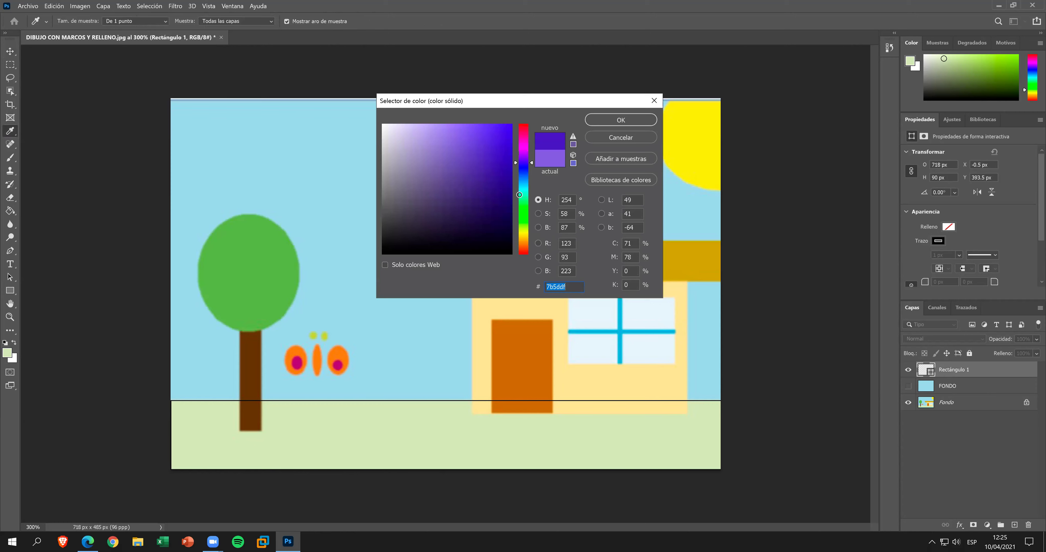
left_click(619, 121)
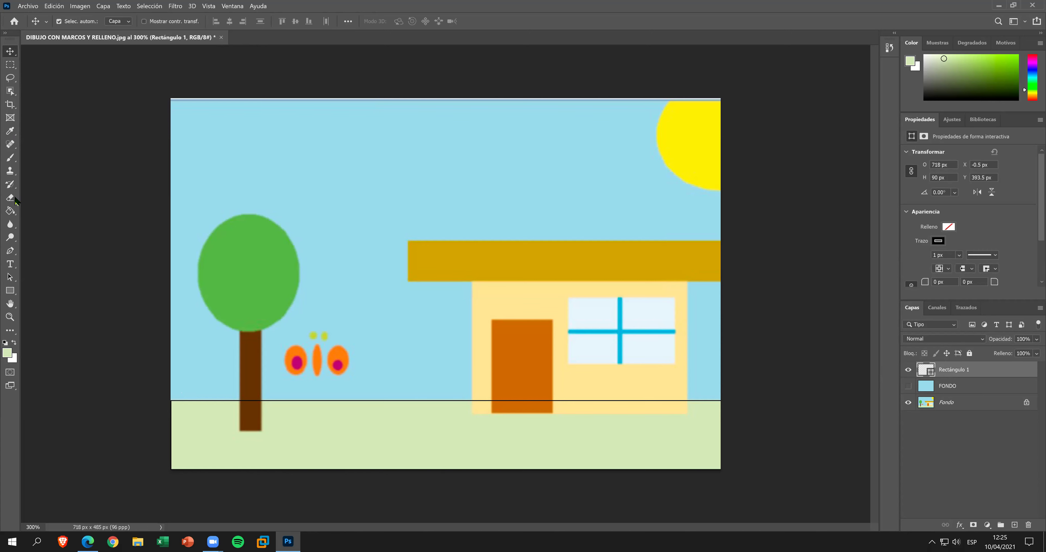
left_click(10, 131)
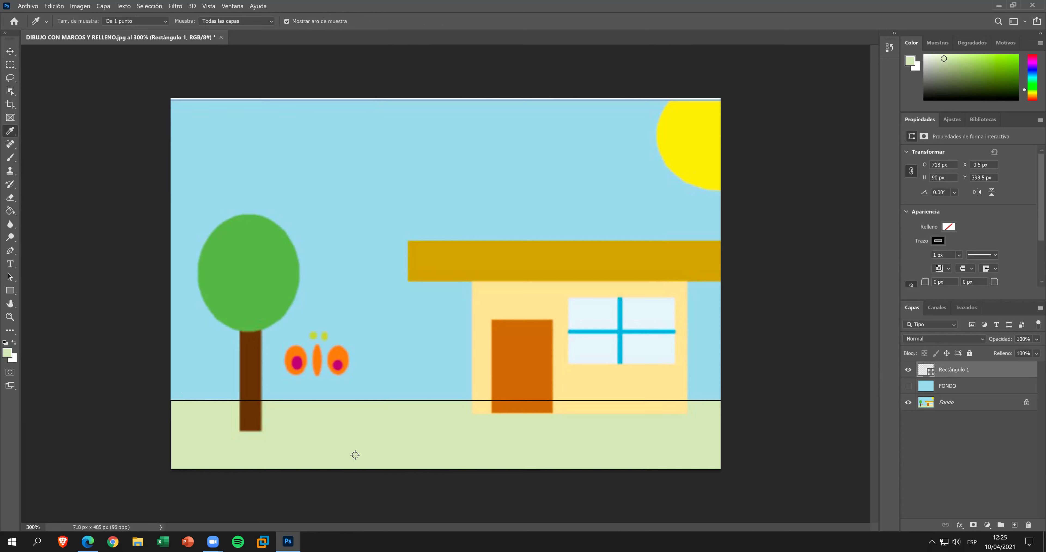
Rasterize Rectángulo 1 and paint-bucket its ground strip light green.
left_click(10, 210)
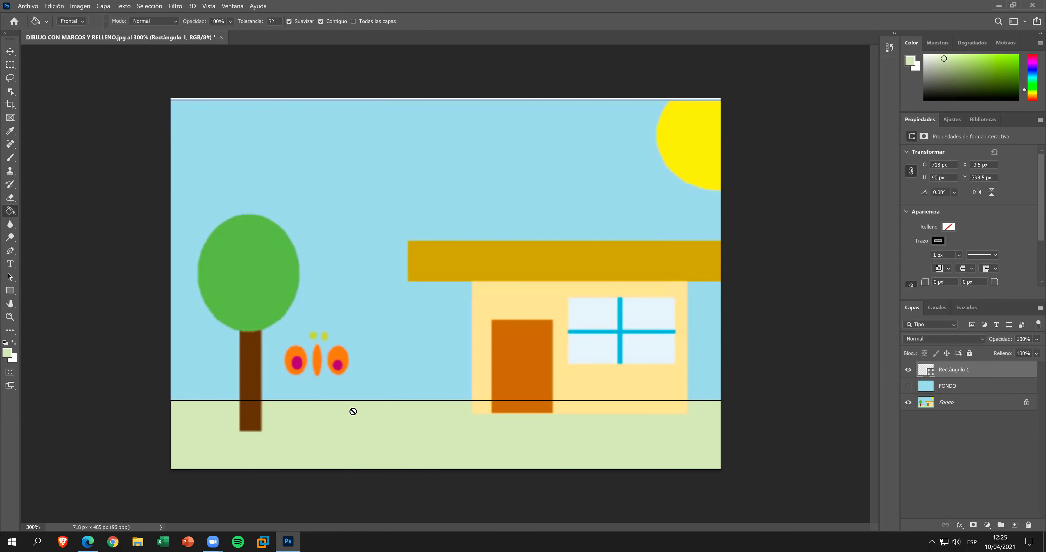
left_click(358, 424)
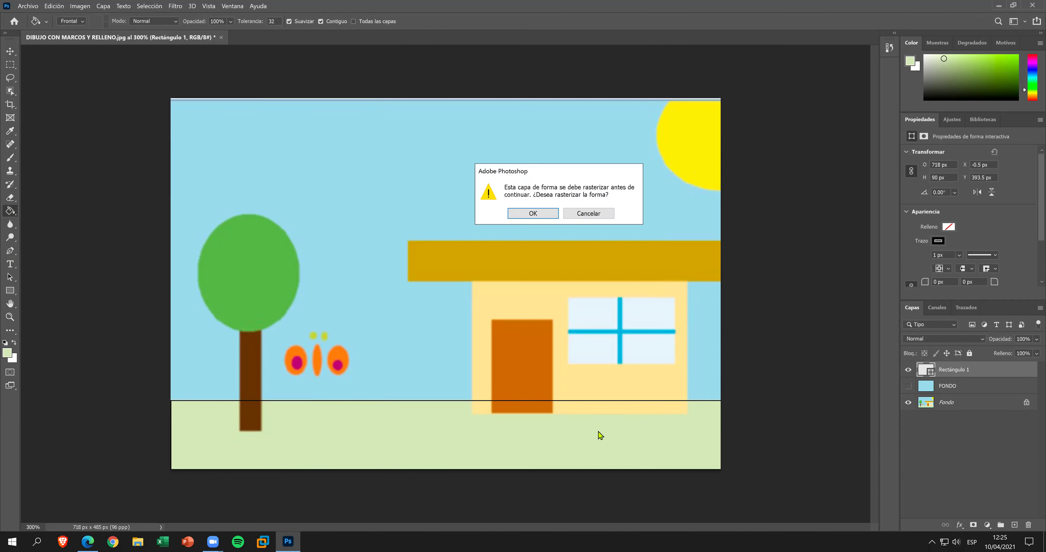
left_click(540, 215)
left_click(534, 425)
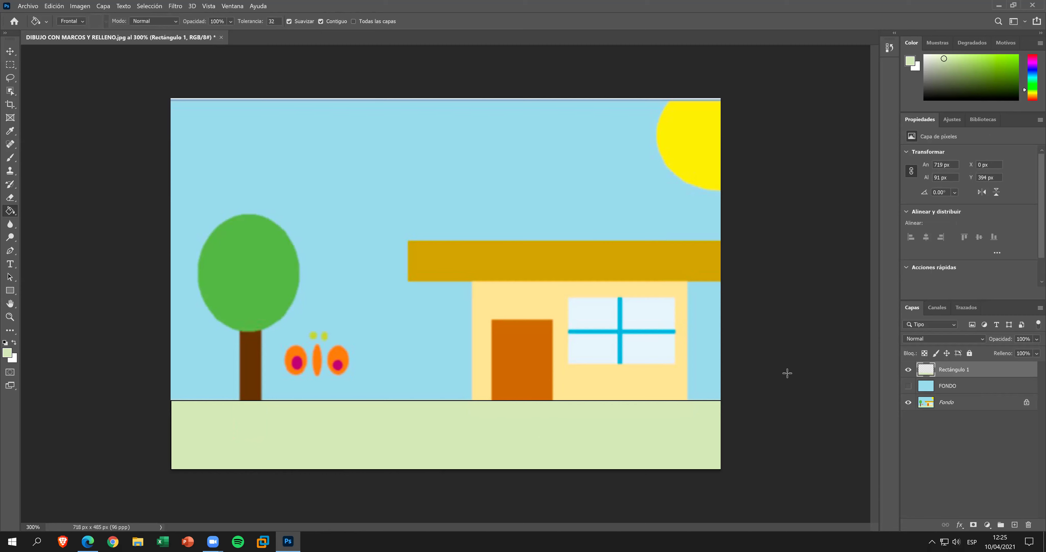
left_click(904, 387)
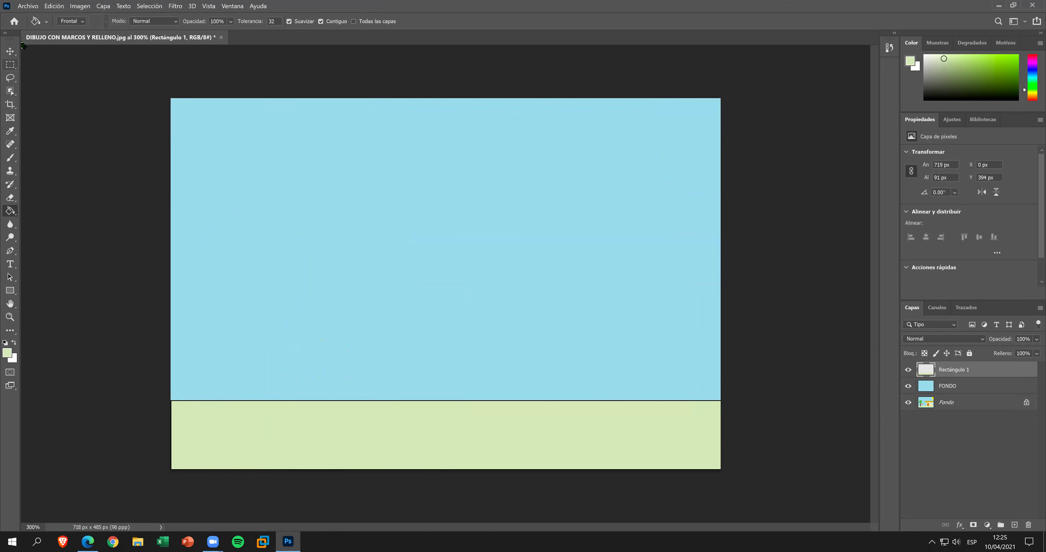
Delete the Rectángulo 1 layer, leaving FONDO hidden, and select Fondo.
left_click(10, 51)
left_click(808, 363)
left_click(908, 370)
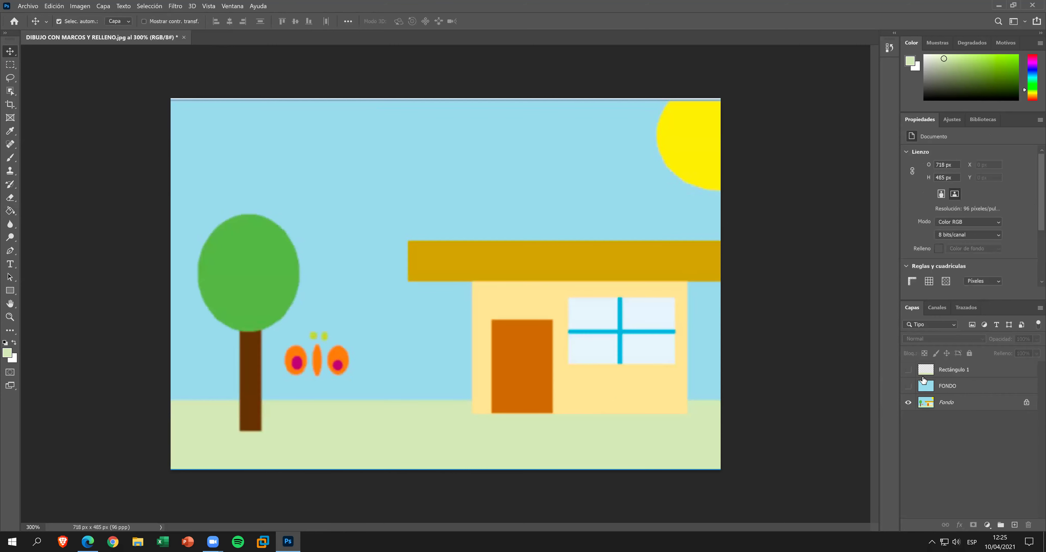
left_click(907, 369)
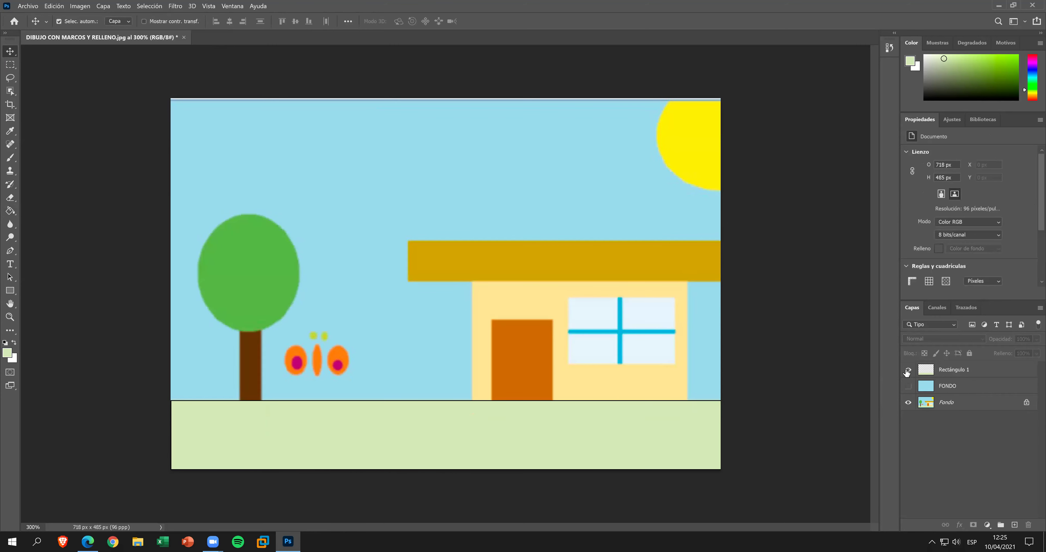
left_click(682, 421)
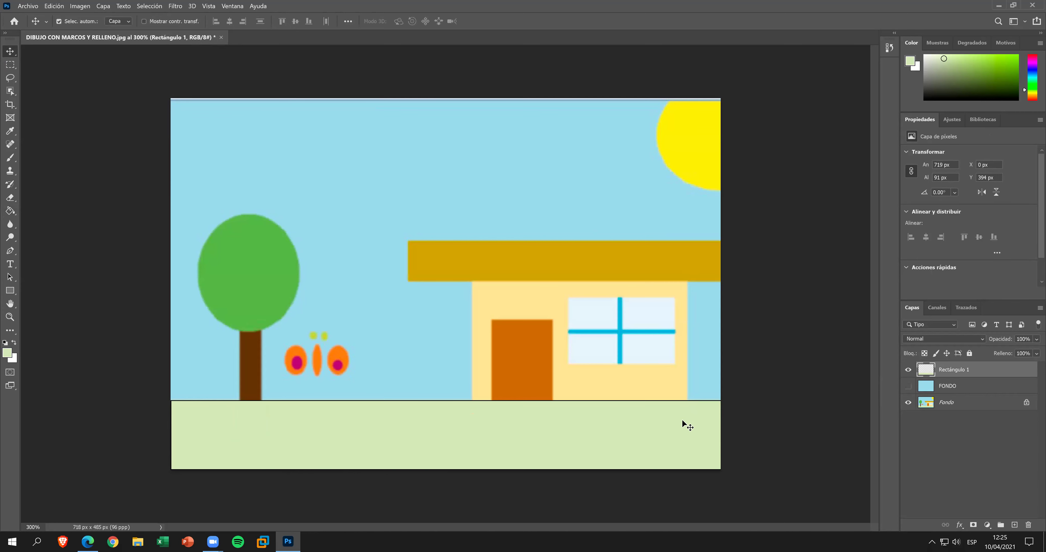
key("Delete")
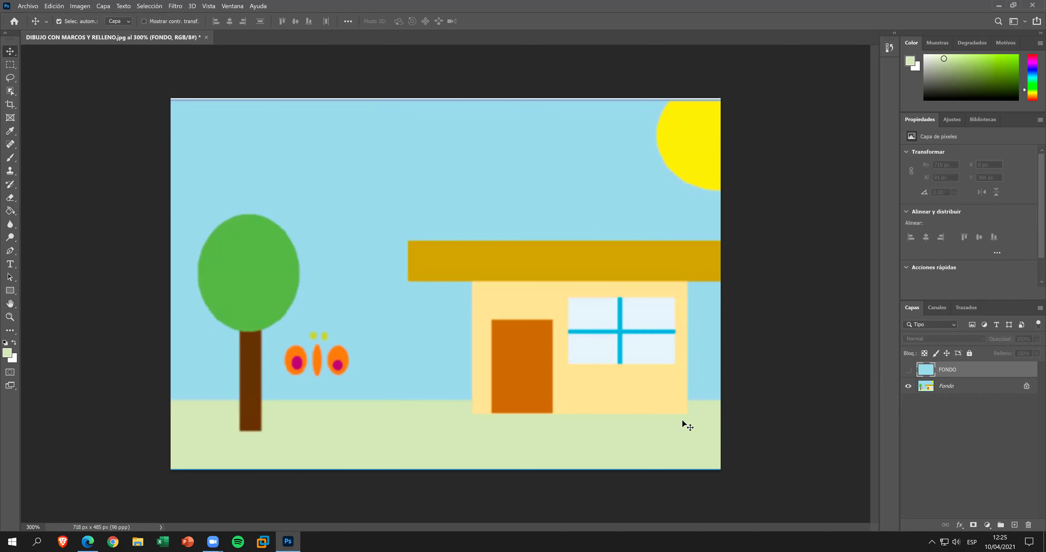
left_click(928, 390)
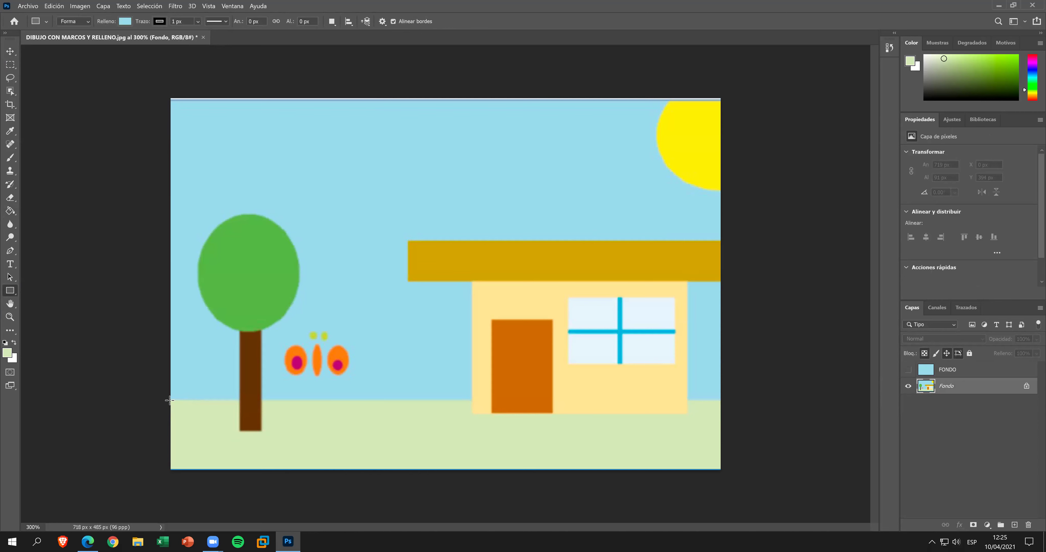
Draw a 721 × 90 px rectangle over the ground strip with no stroke.
left_click_drag(337, 424, 721, 468)
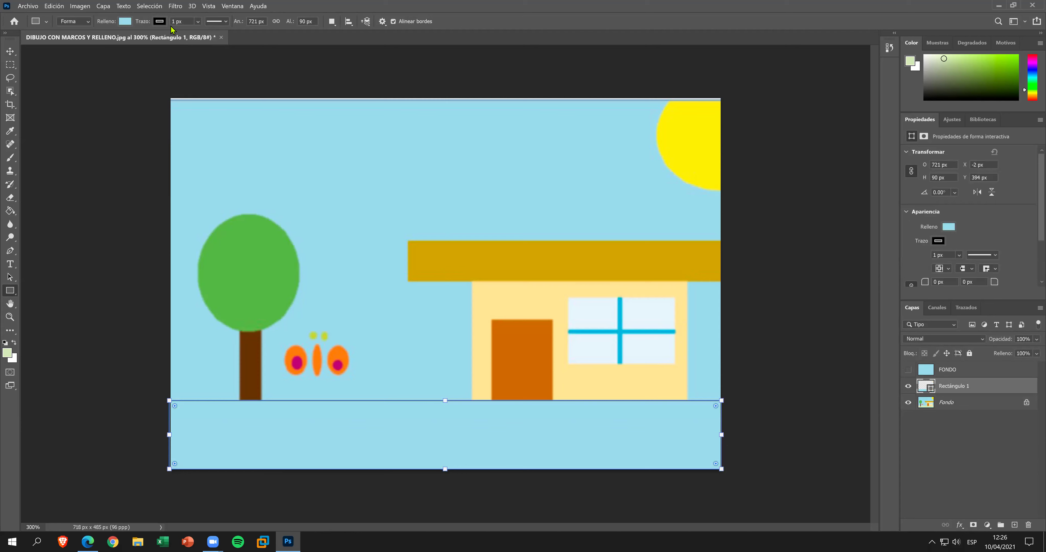
left_click(198, 22)
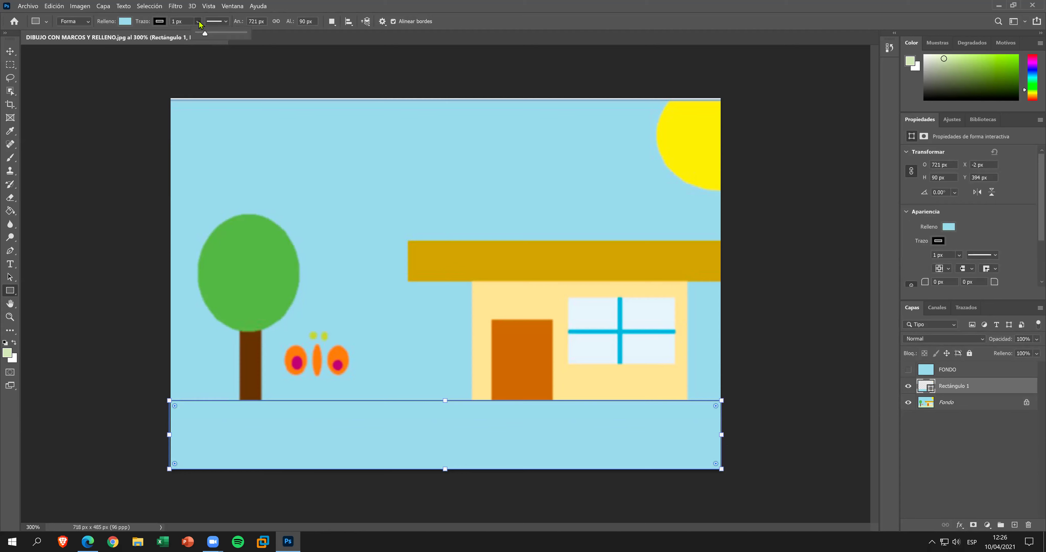
left_click(159, 23)
left_click(99, 41)
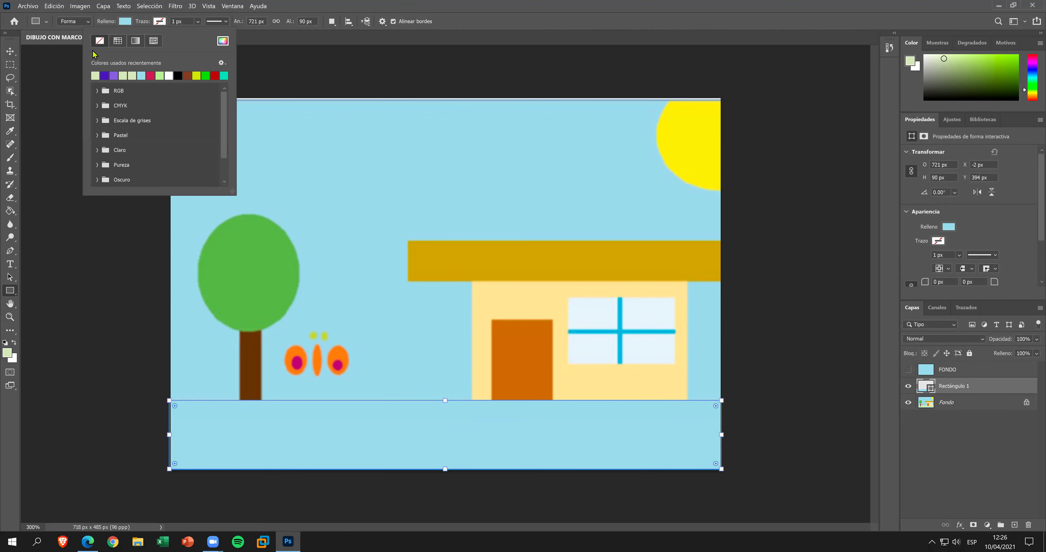
Cancel the Crear rectángulo dialog and set the rectangle's fill to none.
left_click(125, 21)
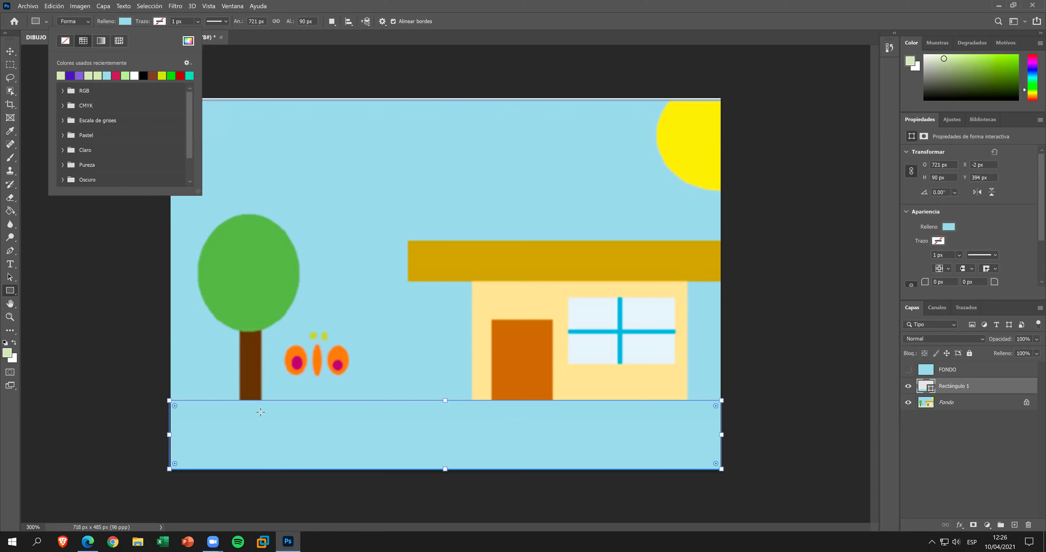
left_click(264, 275)
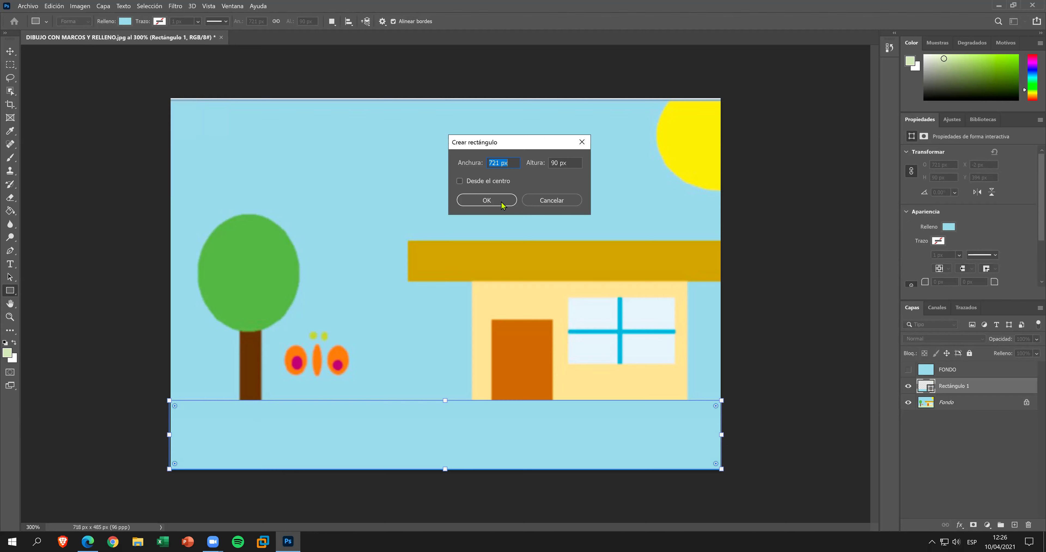
left_click(540, 201)
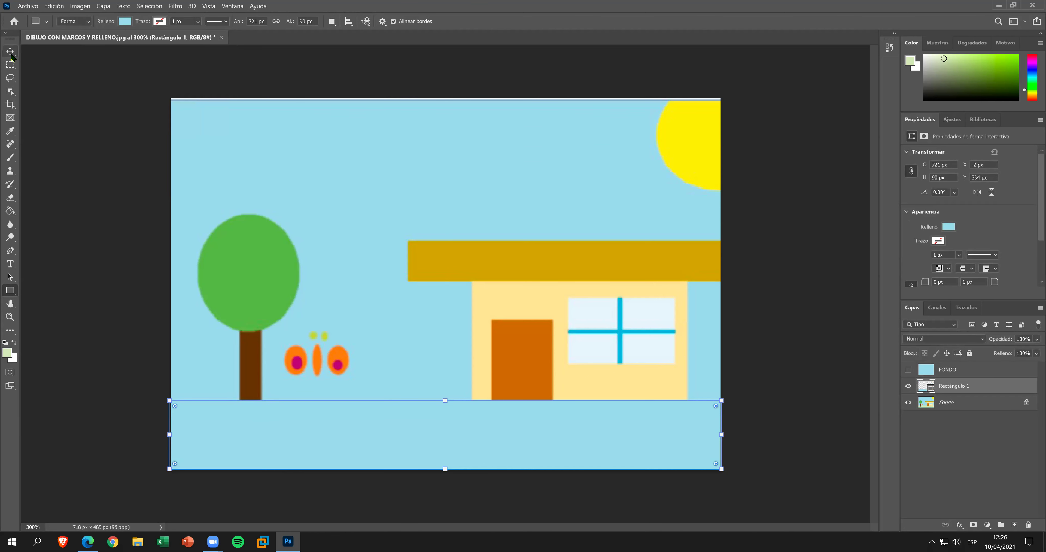
left_click(123, 23)
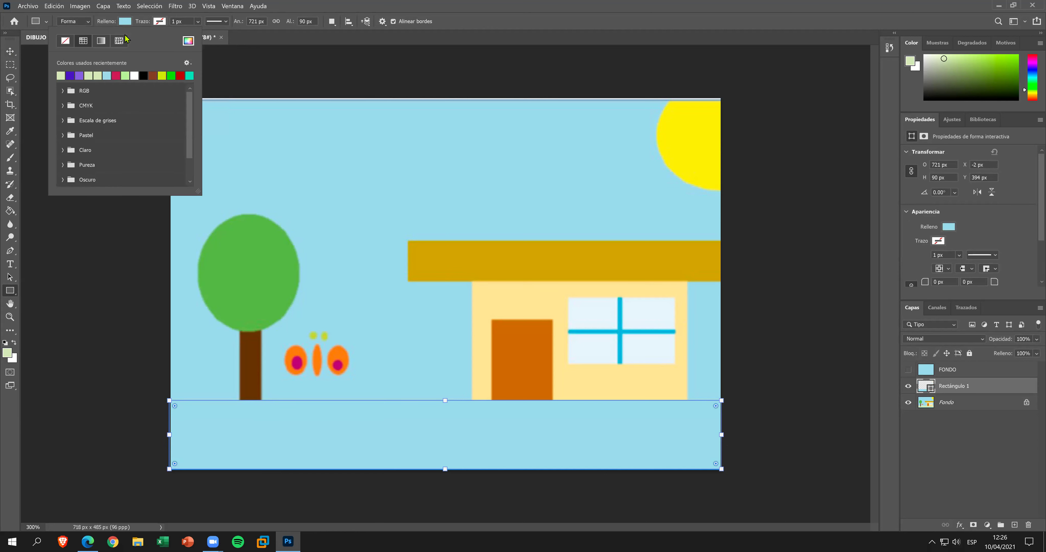
left_click(64, 44)
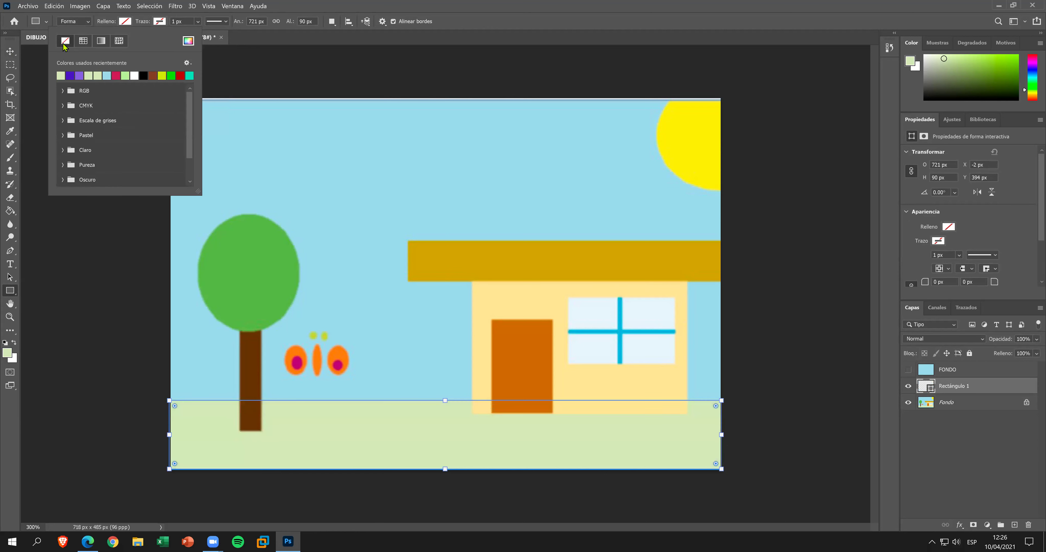
left_click(10, 51)
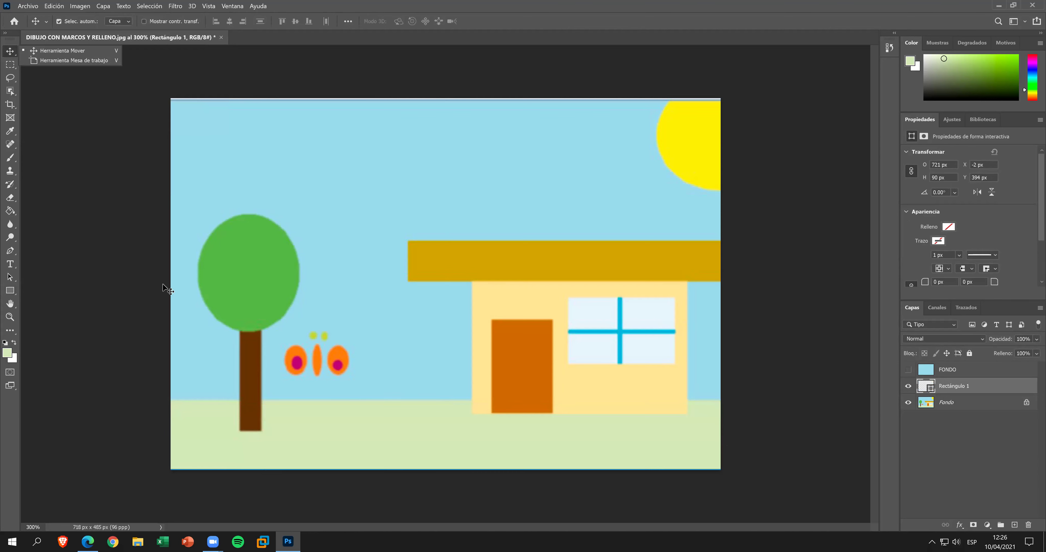
Move Rectángulo 1 above FONDO, rasterize it, and fill the ground strip light green.
left_click(972, 389)
left_click_drag(970, 388, 948, 378)
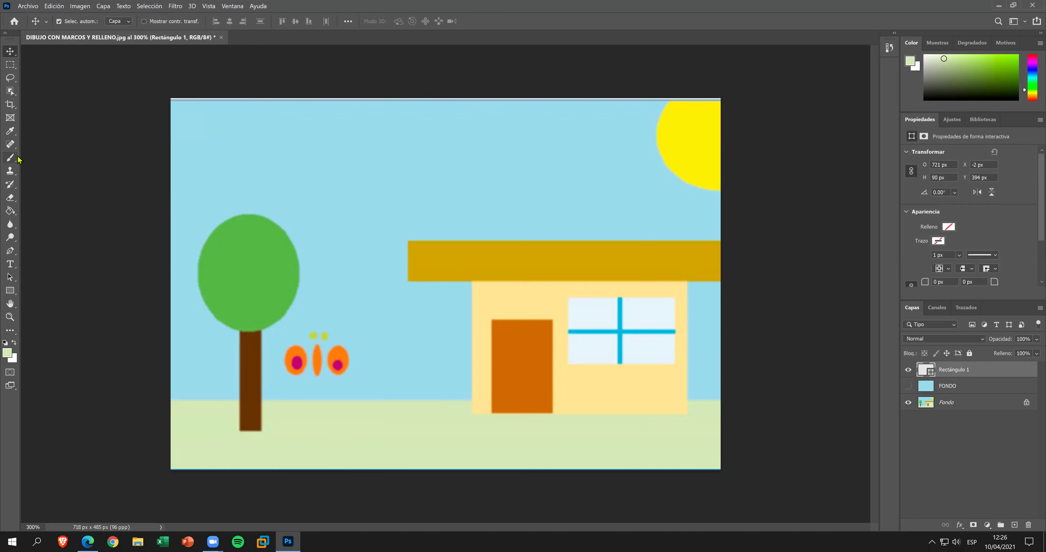
left_click(10, 131)
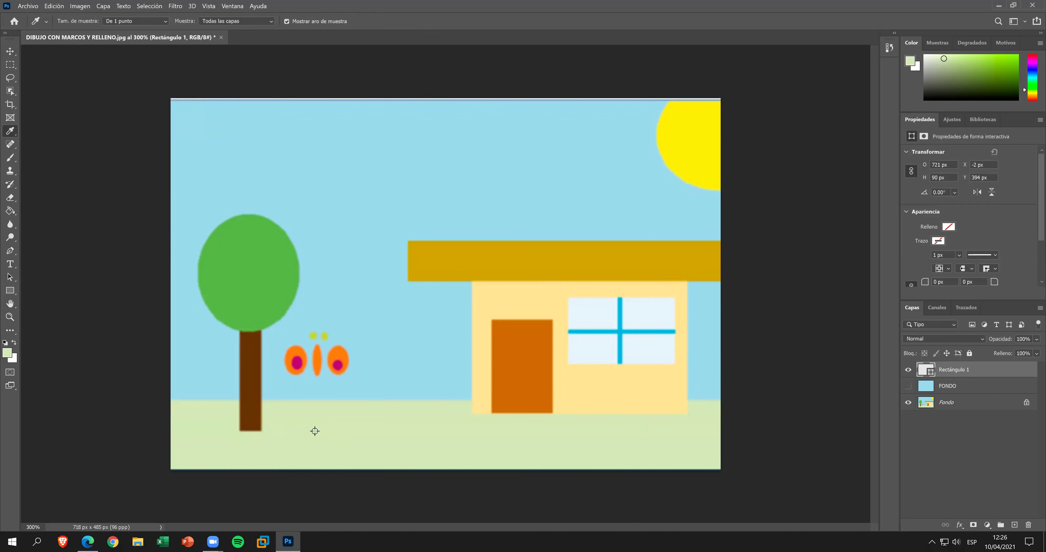
left_click(10, 210)
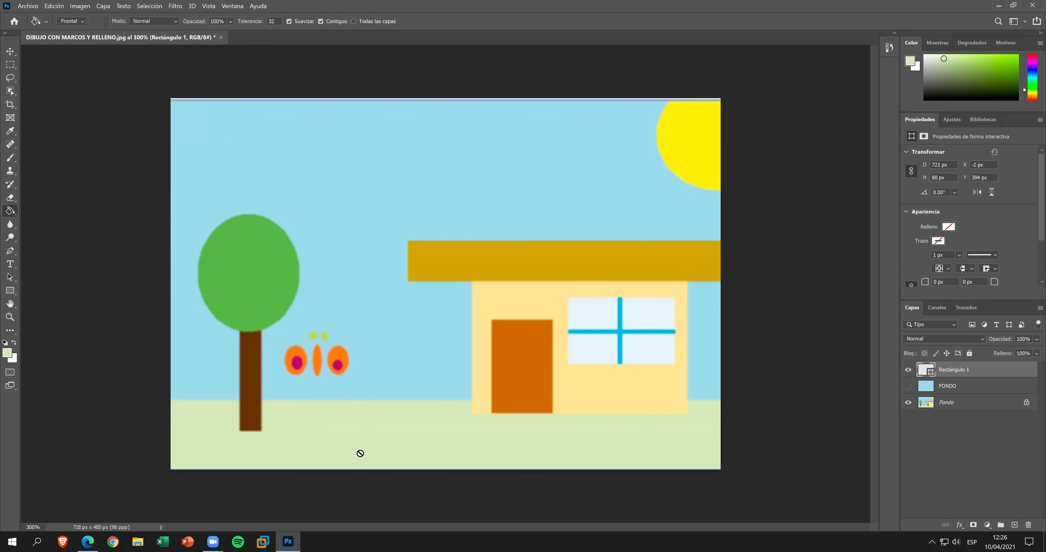
left_click(361, 436)
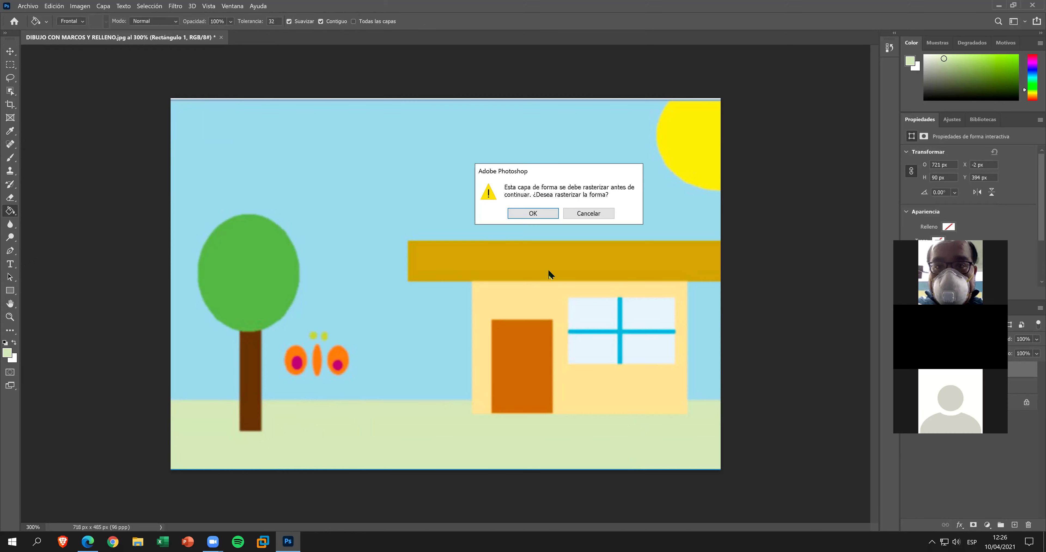
left_click(537, 213)
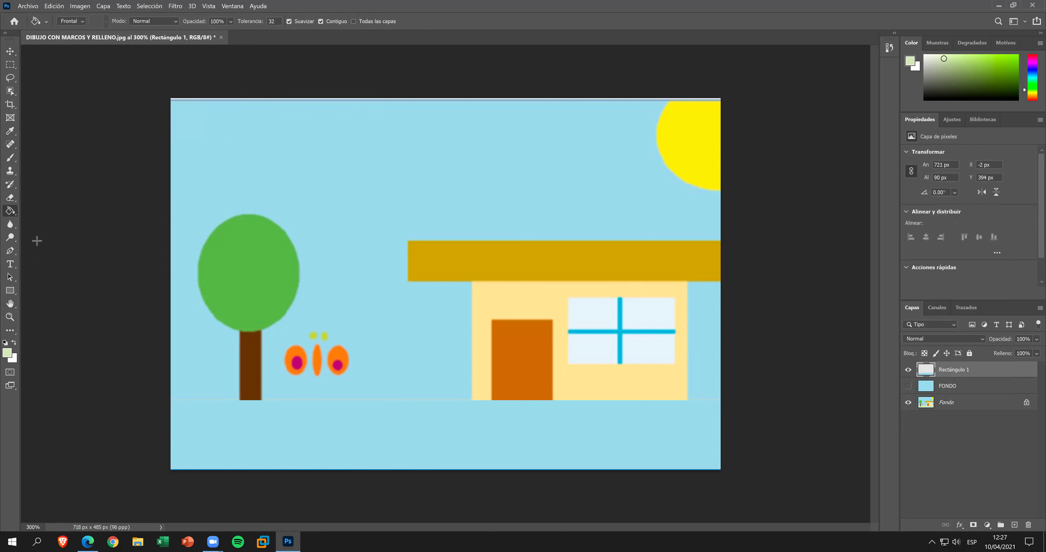
left_click(353, 438)
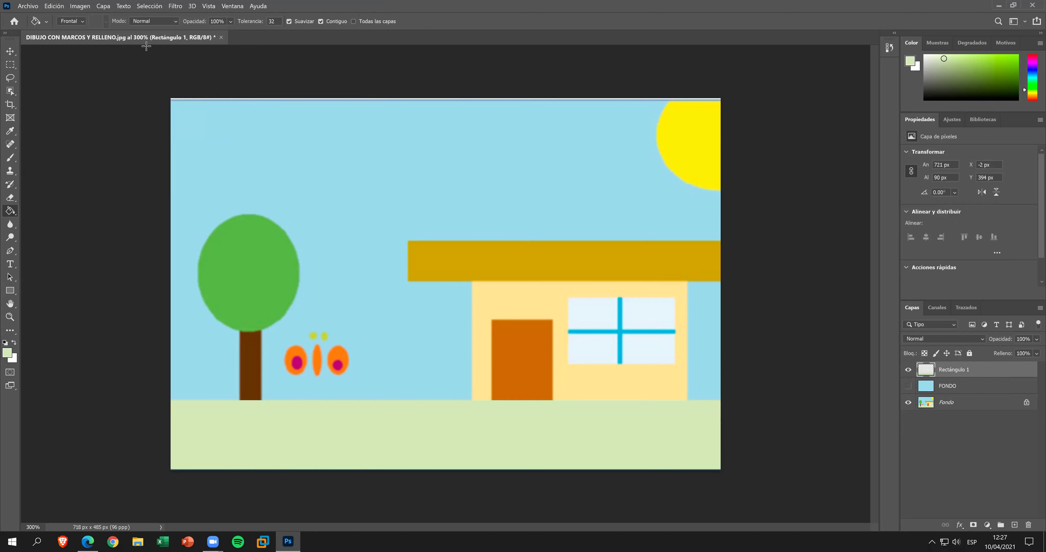
left_click(10, 51)
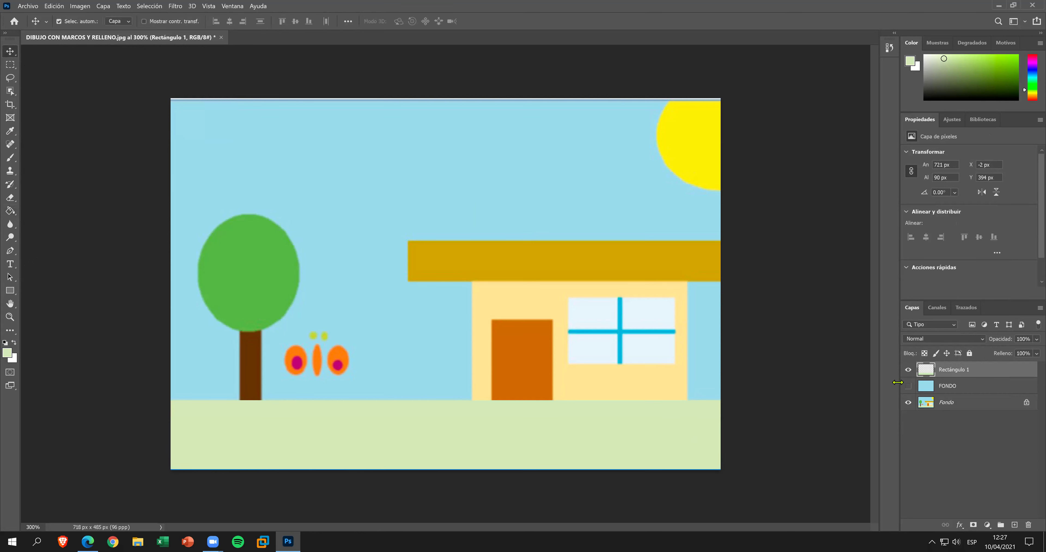
Hide the ground layer and create a new layer group, Grupo 1.
left_click(907, 386)
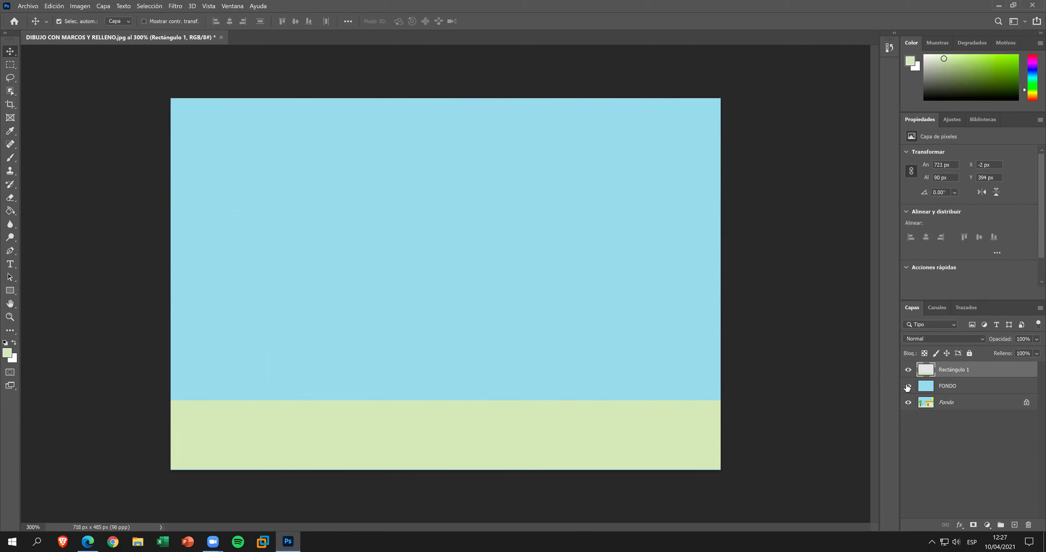
left_click(908, 386)
left_click(908, 369)
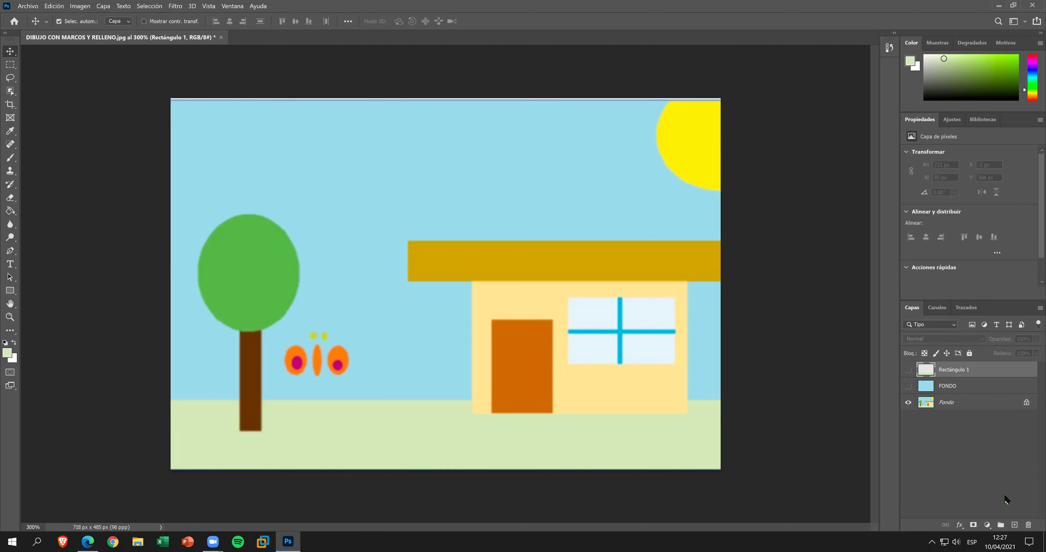
left_click(1000, 525)
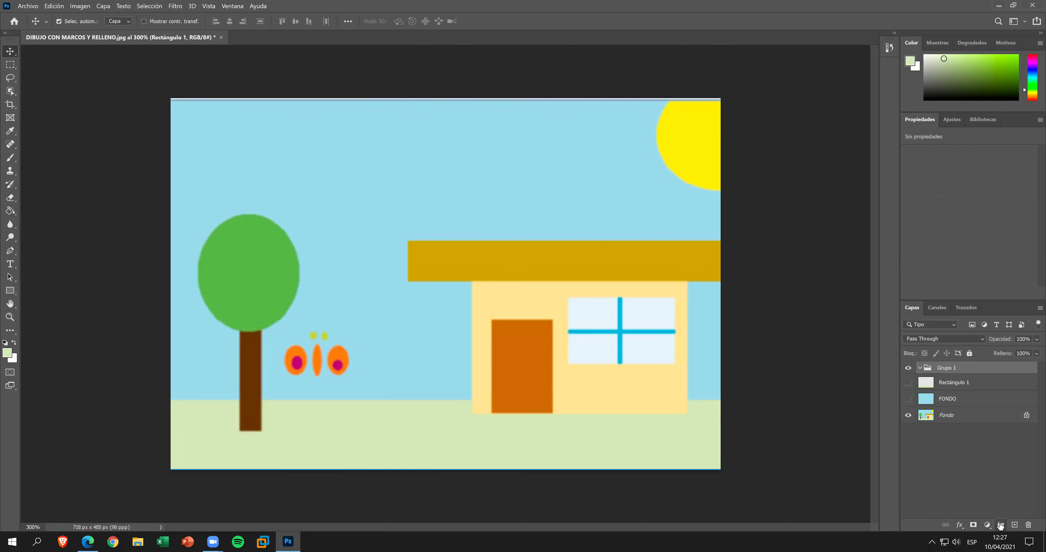
left_click(959, 400)
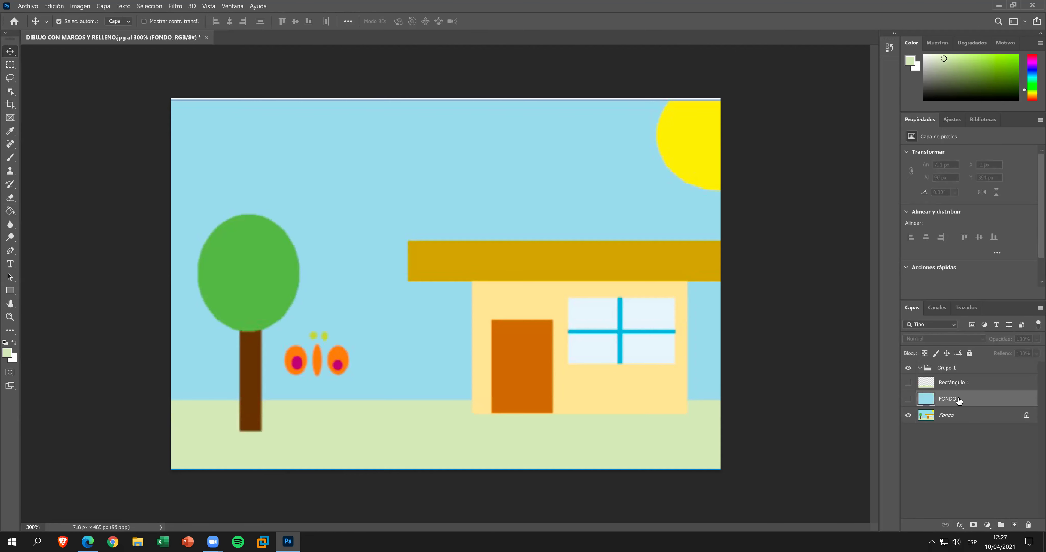
Rename the ground layer PISO, move PISO and FONDO into Grupo 1, then collapse and hide it.
double_click(965, 382)
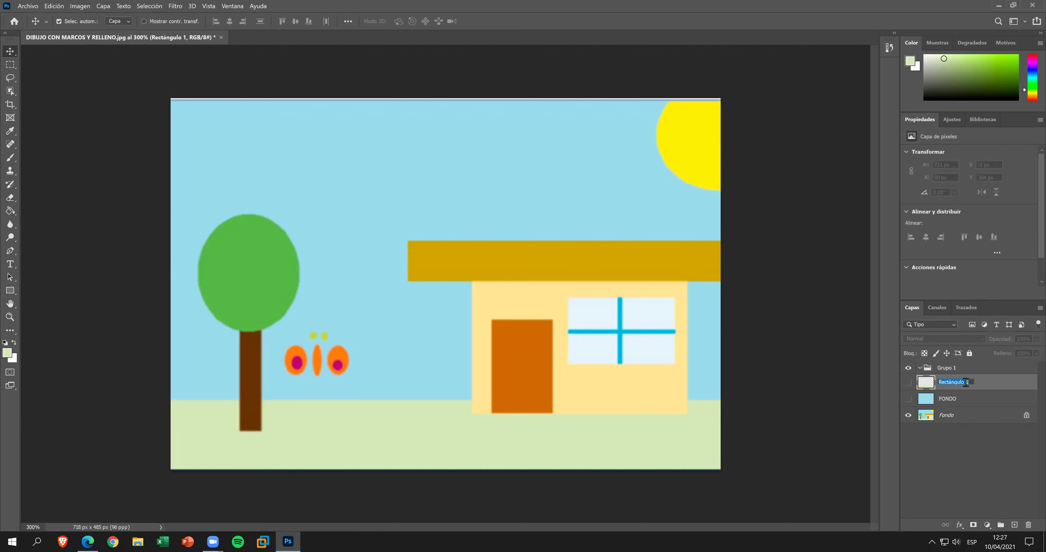
type("PISO")
key("Return")
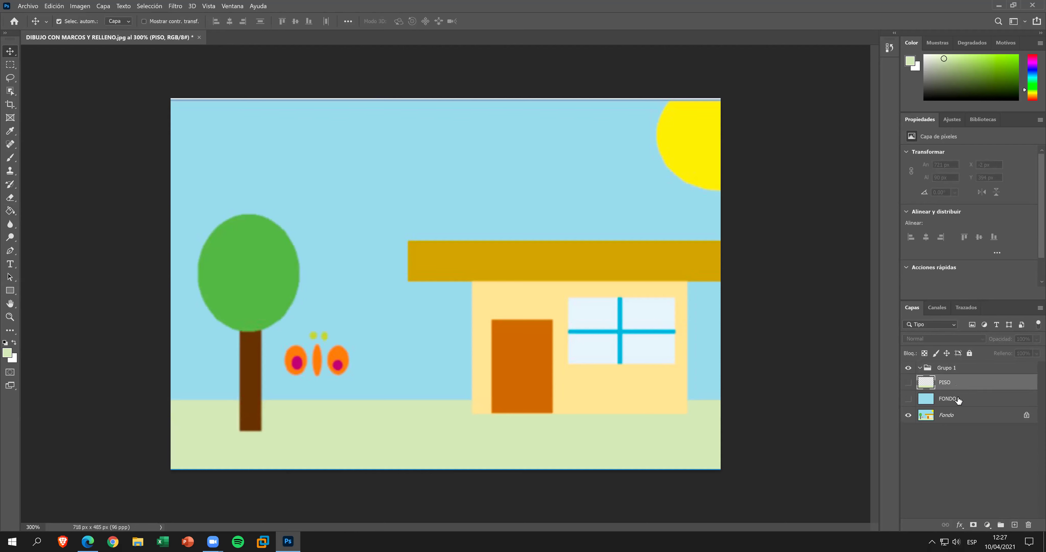
left_click(959, 400, "ctrl")
mouse_move(954, 386)
left_mouse_down()
mouse_move(954, 369)
mouse_move(909, 399)
left_mouse_up()
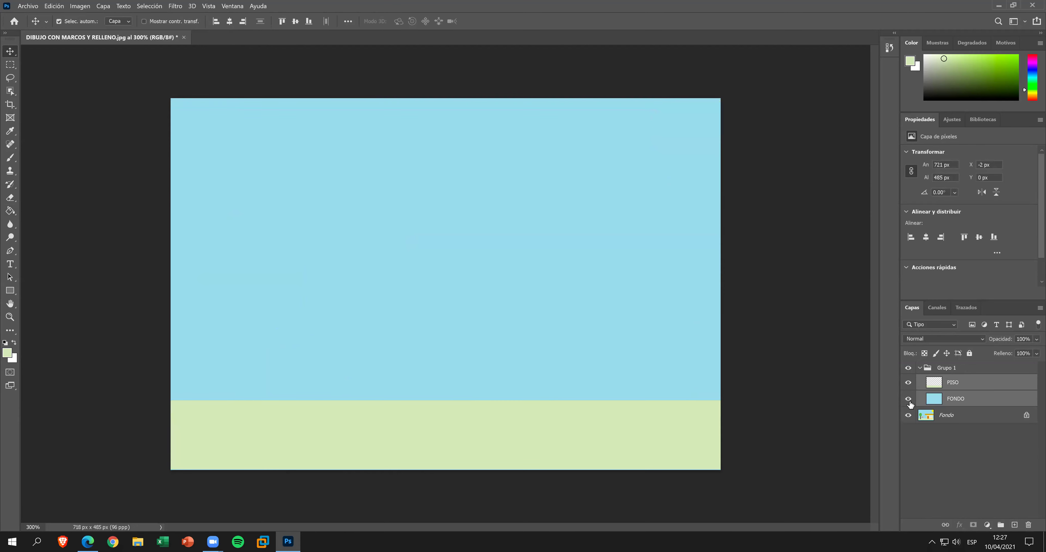
left_click(920, 368)
left_click(908, 370)
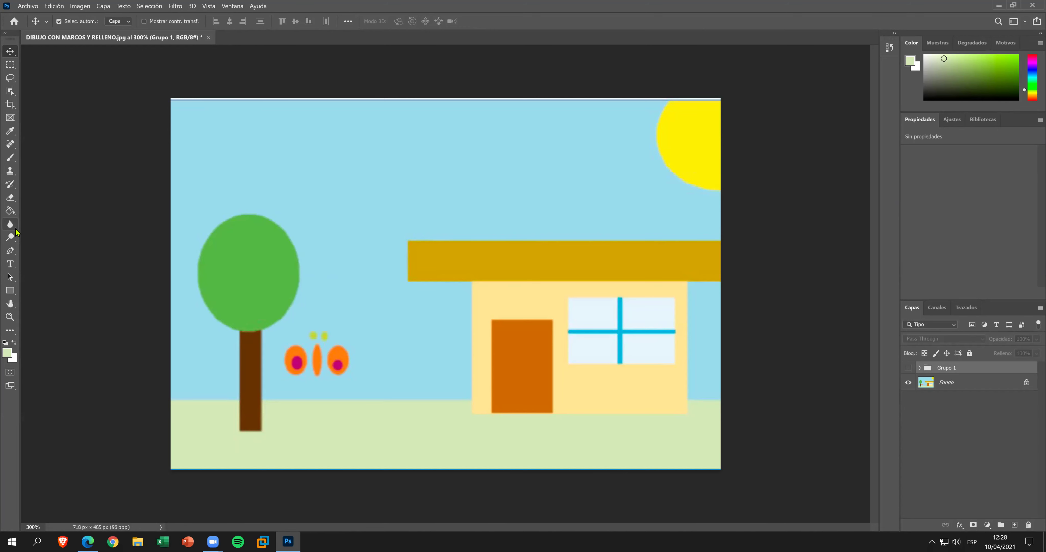
Draw a 203 × 150 px ellipse, Elipse 1, and move it to the picture's top centre.
left_click(10, 290)
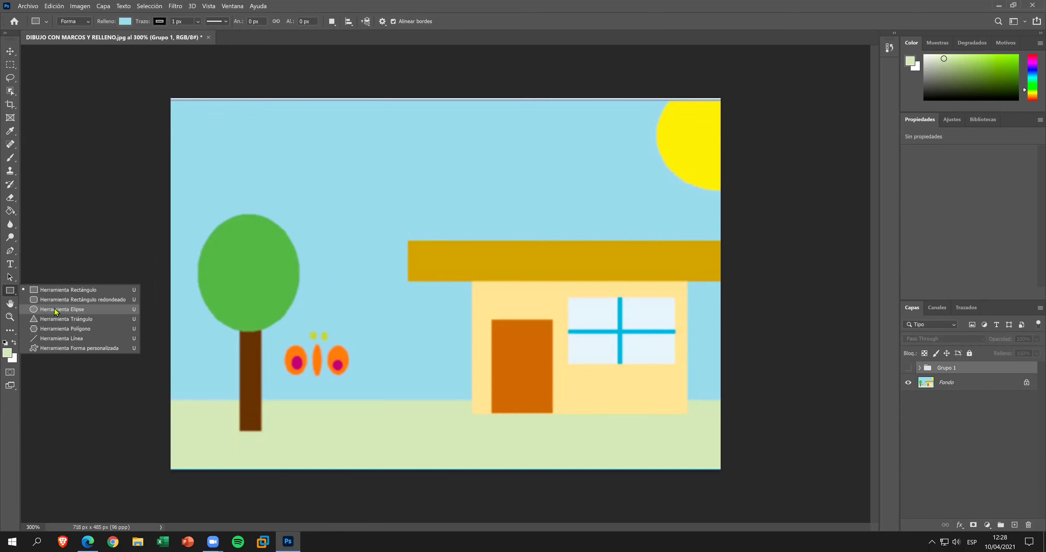
left_click(57, 309)
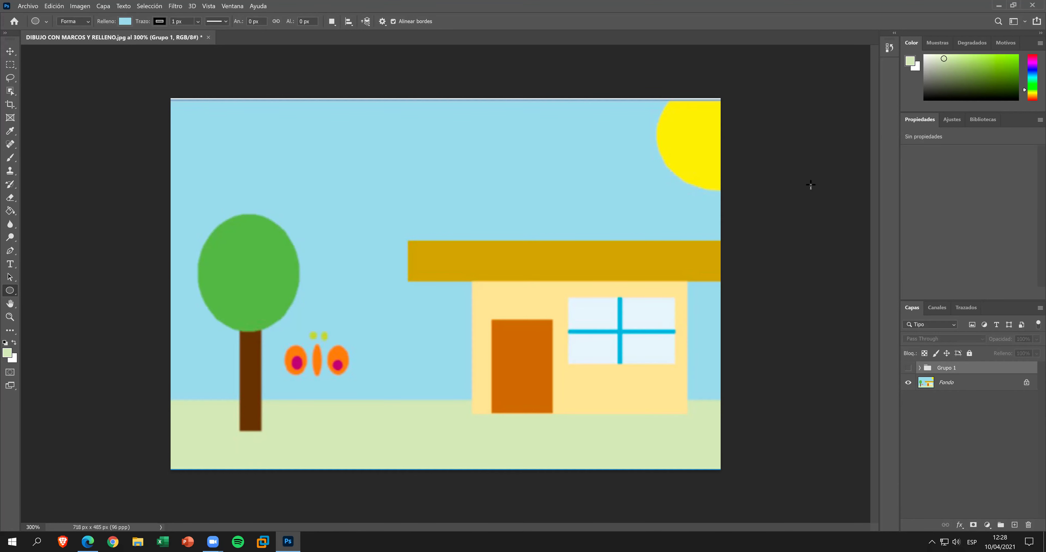
left_click_drag(811, 185, 655, 77)
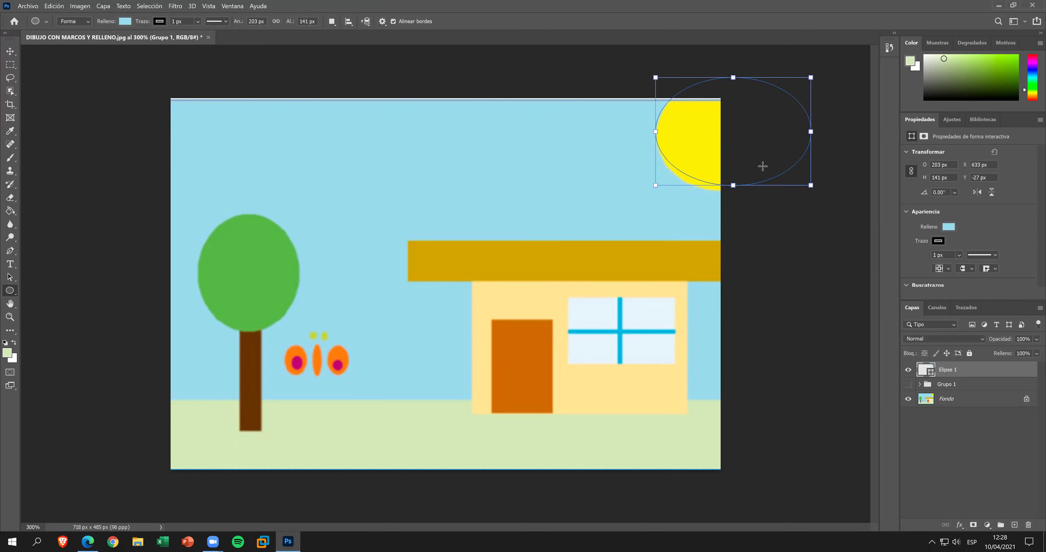
left_click_drag(736, 188, 734, 196)
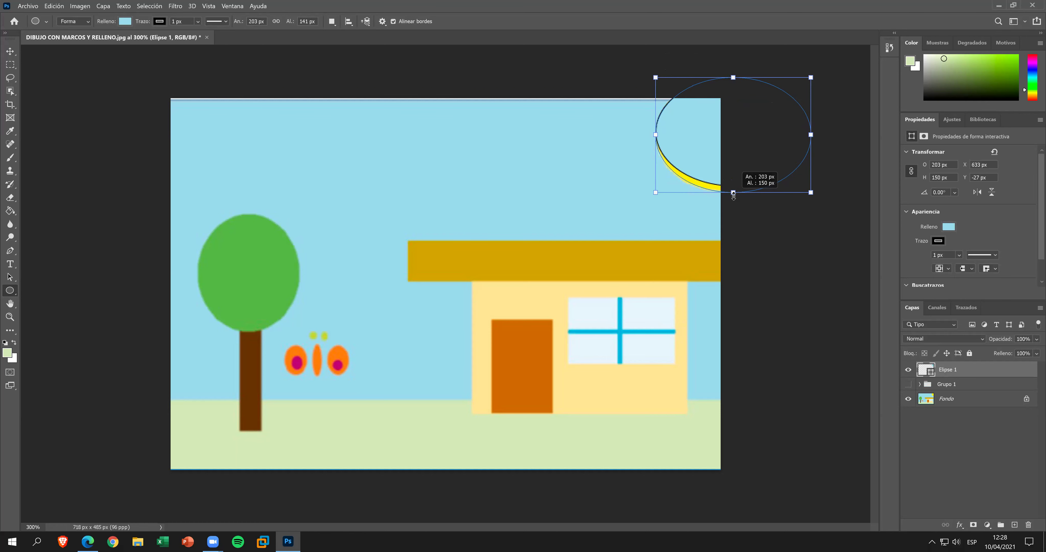
left_click_drag(734, 196, 733, 196)
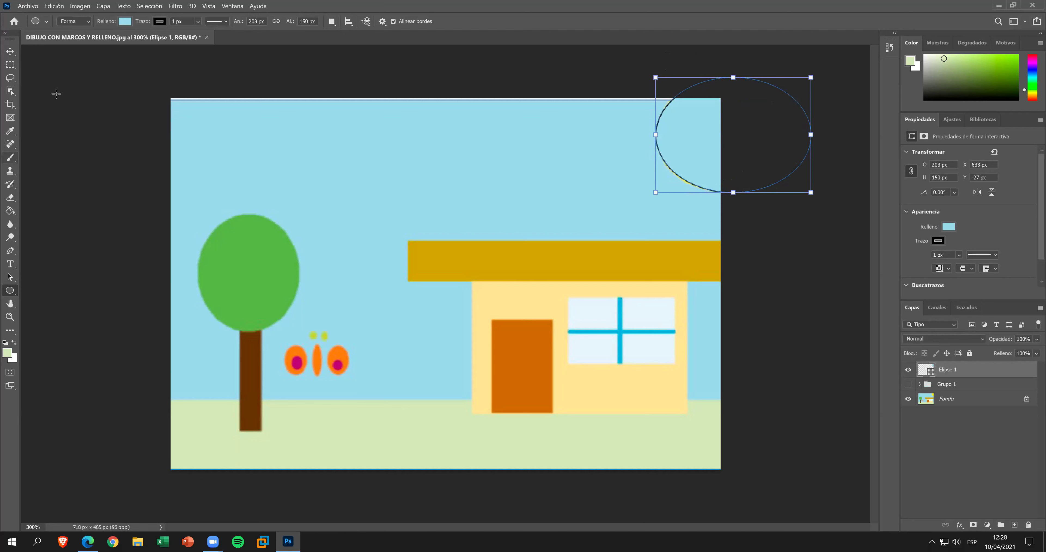
left_click(10, 51)
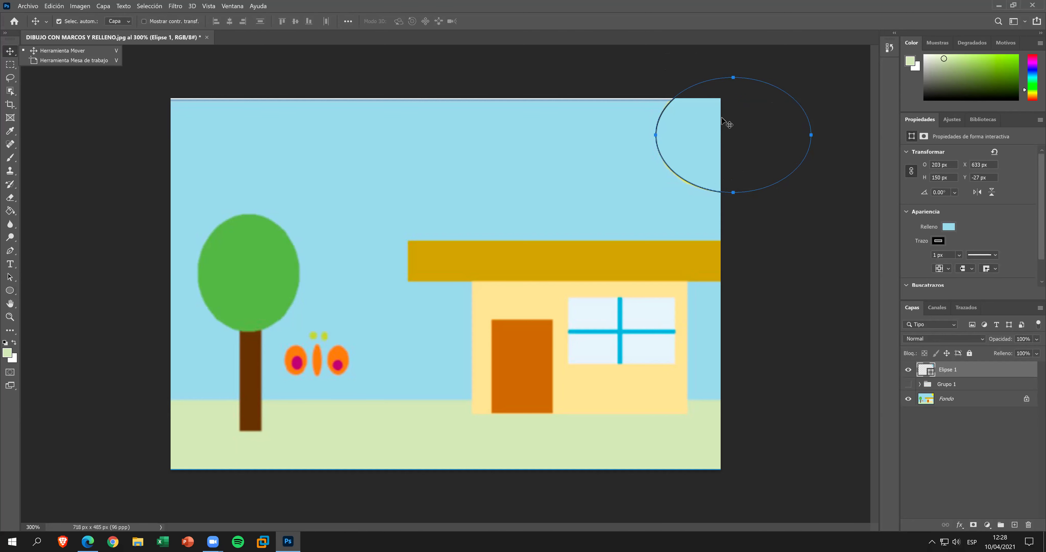
mouse_move(759, 115)
left_mouse_down()
mouse_move(645, 189)
mouse_move(669, 183)
mouse_move(474, 204)
left_mouse_up()
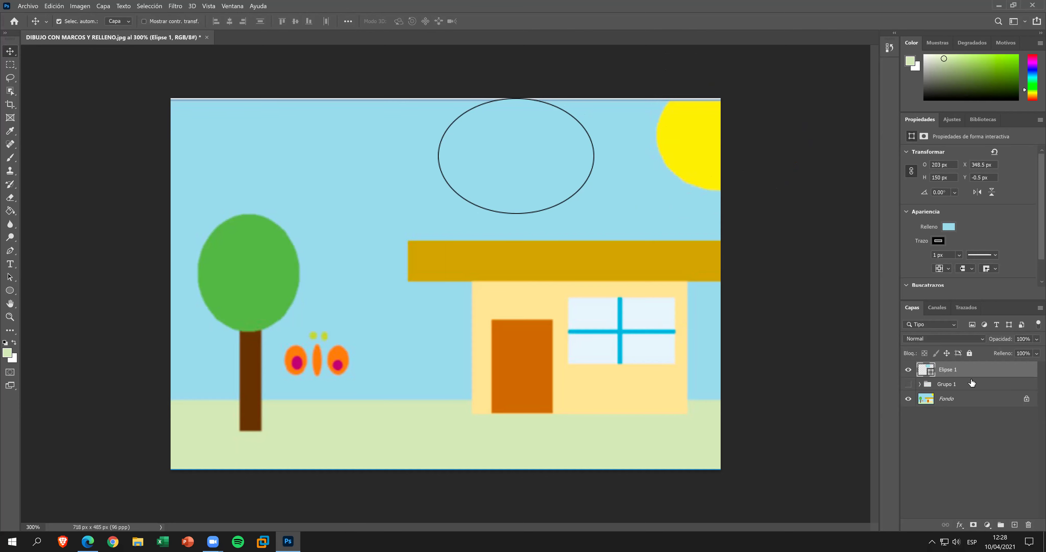
Rasterize Elipse 1 and fill it with the sun's sampled yellow.
right_click(950, 372)
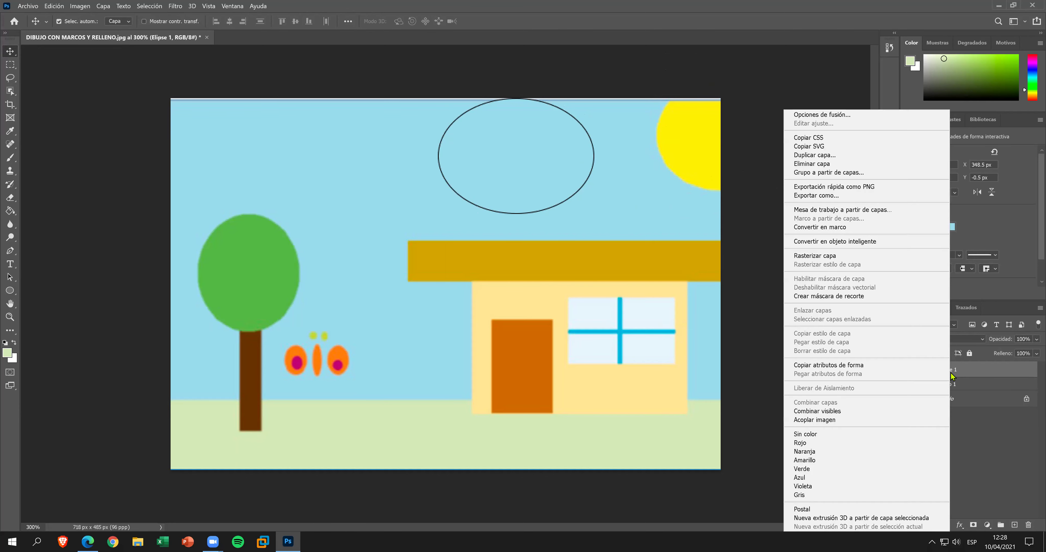
left_click(912, 256)
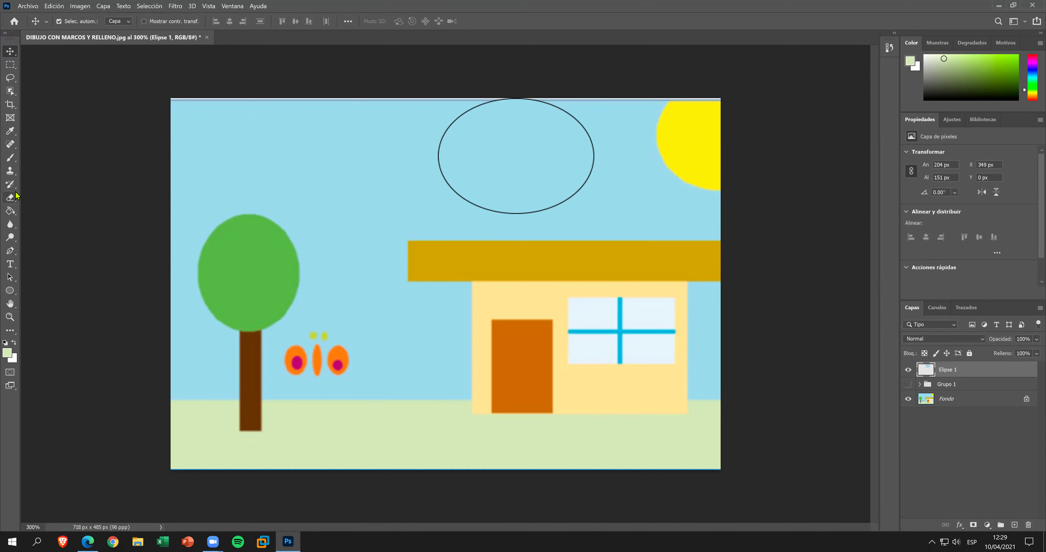
left_click(9, 133)
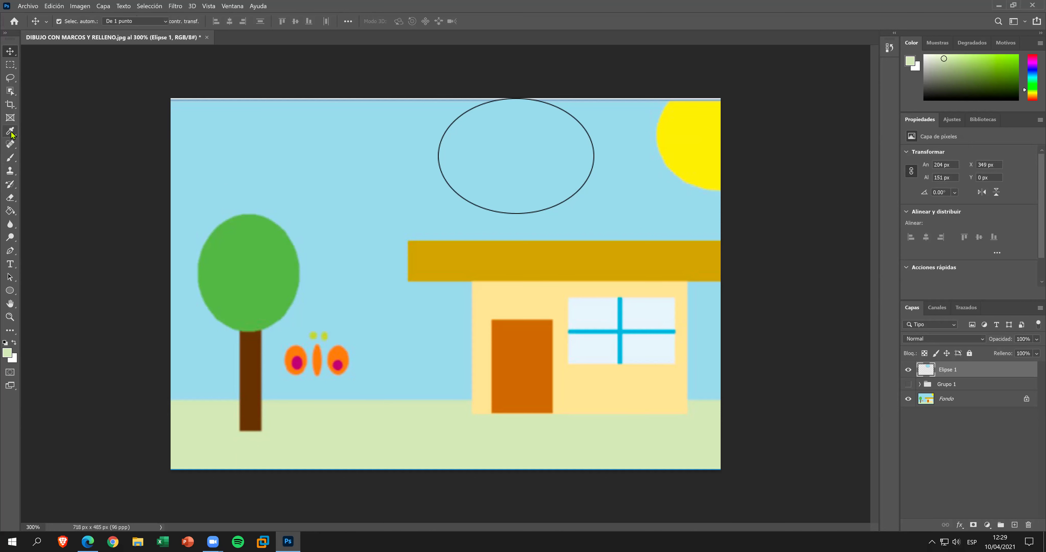
left_click(681, 143)
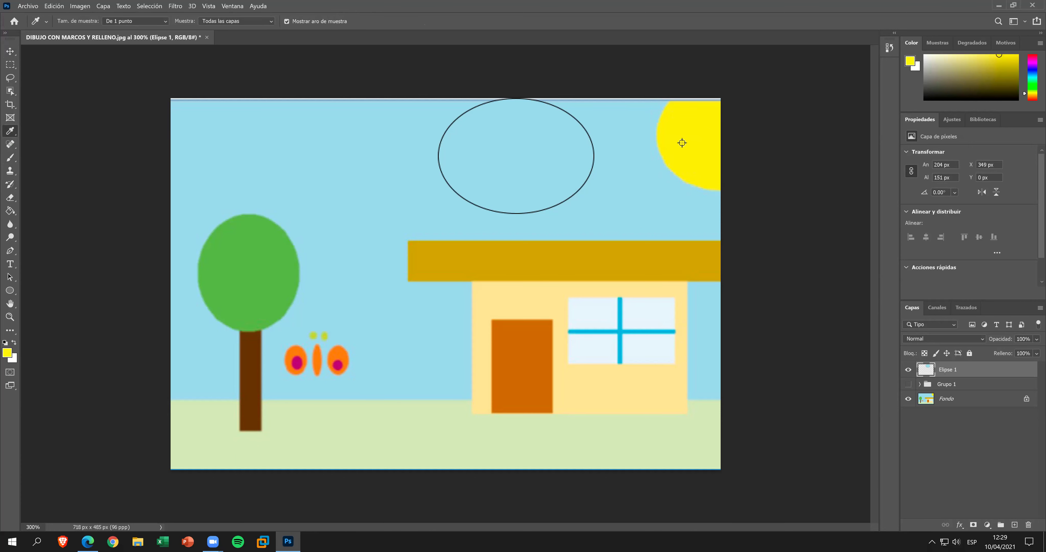
left_click(10, 211)
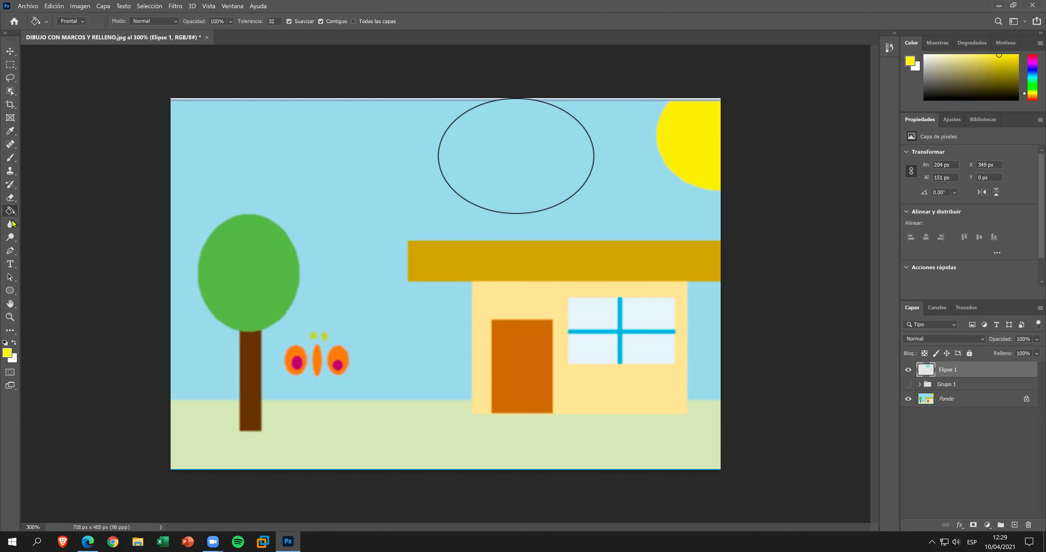
left_click(489, 162)
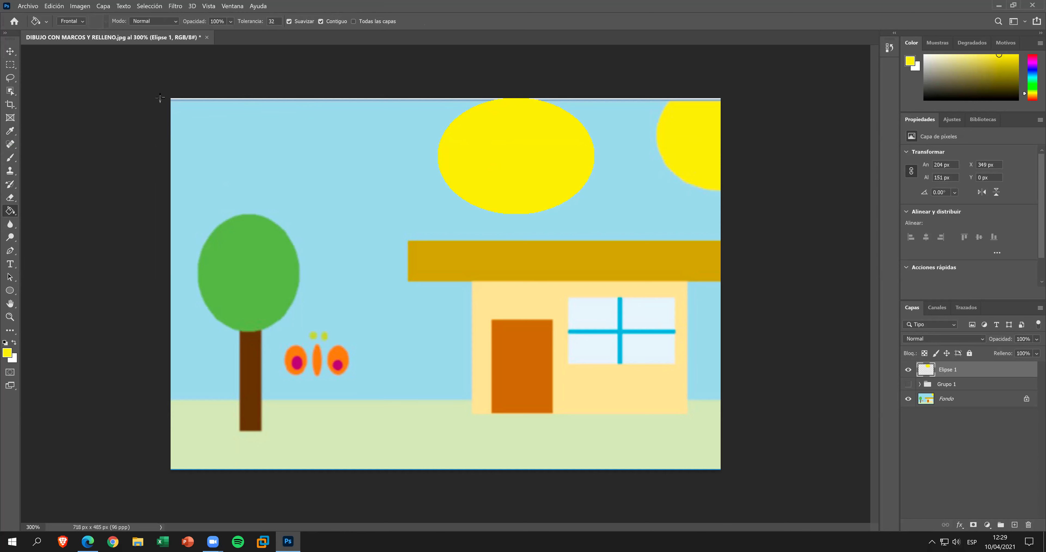
Place the yellow sun at the top-right corner, move it into Grupo 1, and show the group.
left_click(10, 51)
mouse_move(478, 159)
left_mouse_down()
mouse_move(722, 140)
mouse_move(703, 143)
left_mouse_up()
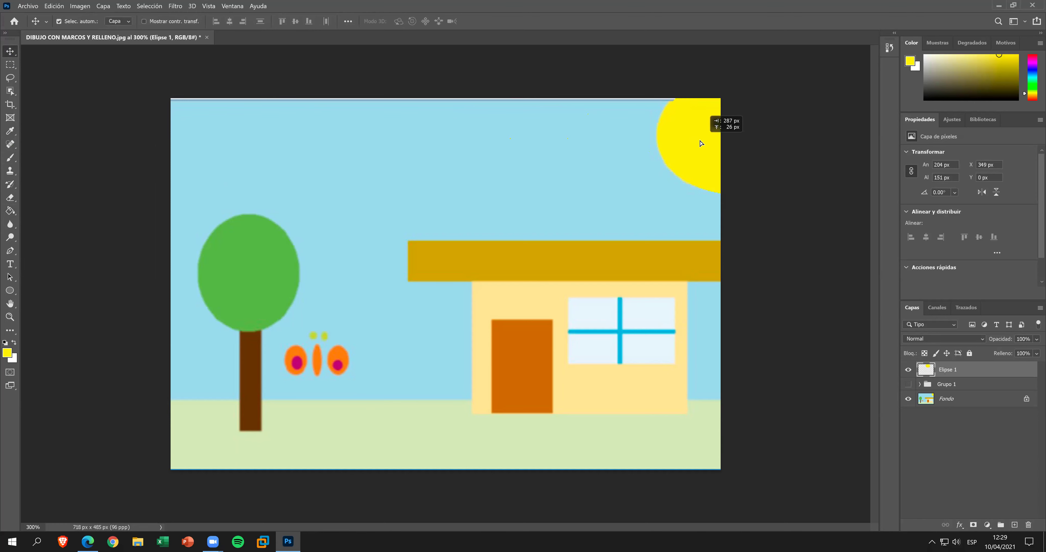
left_click_drag(703, 142, 699, 144)
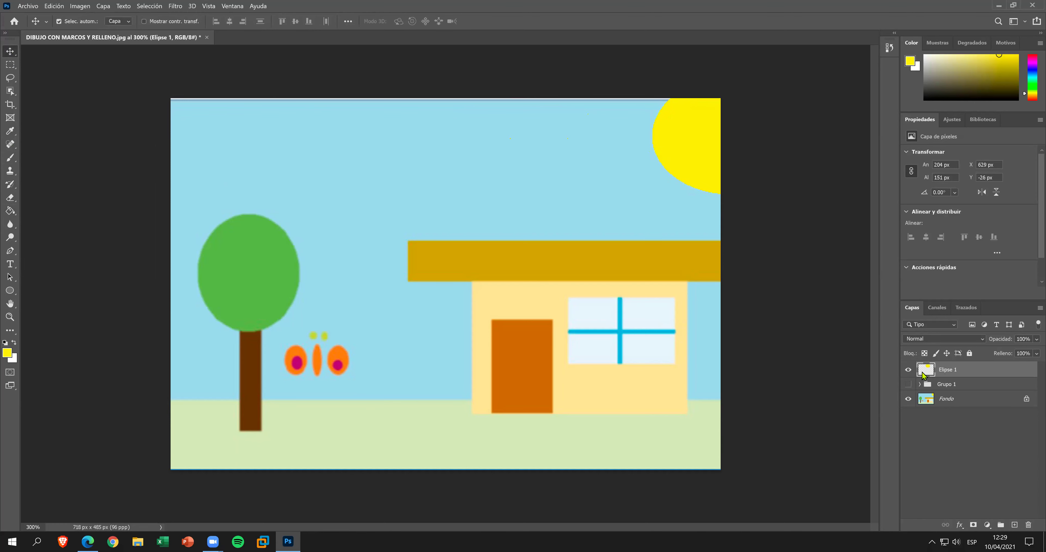
left_click_drag(942, 368, 946, 383)
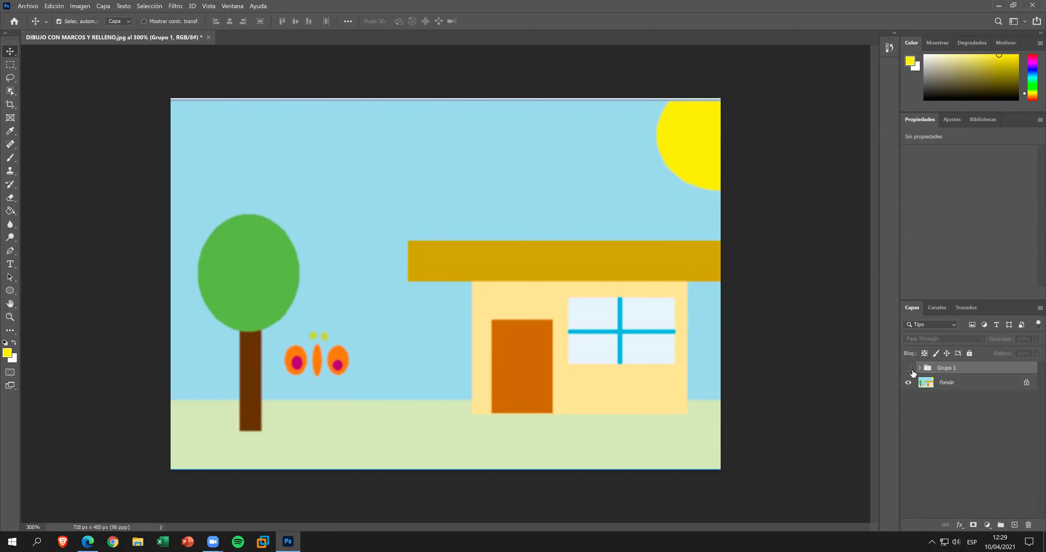
left_click(908, 368)
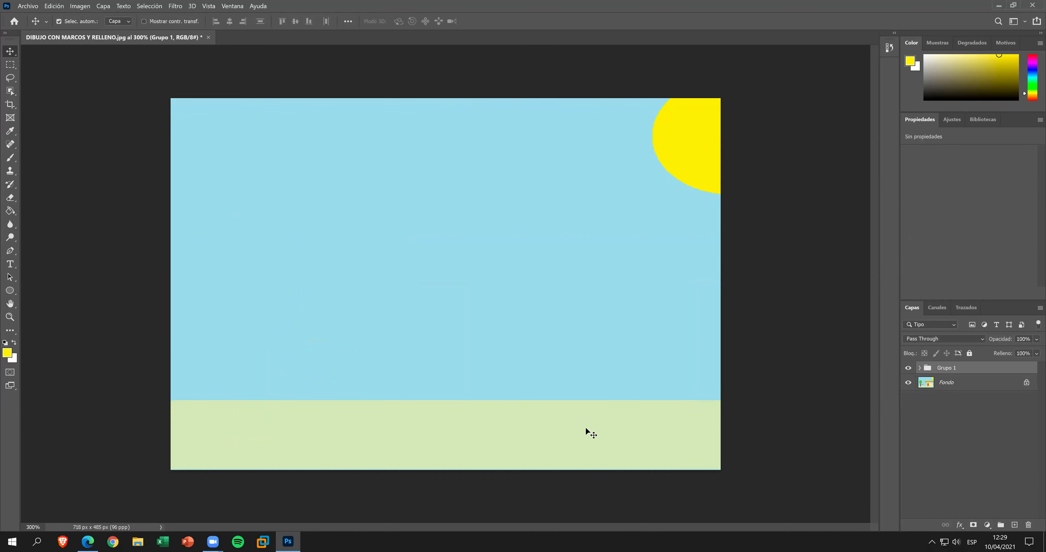
Hide Grupo 1, draw a rectangle over the tree trunk, and rasterize it.
left_click(907, 367)
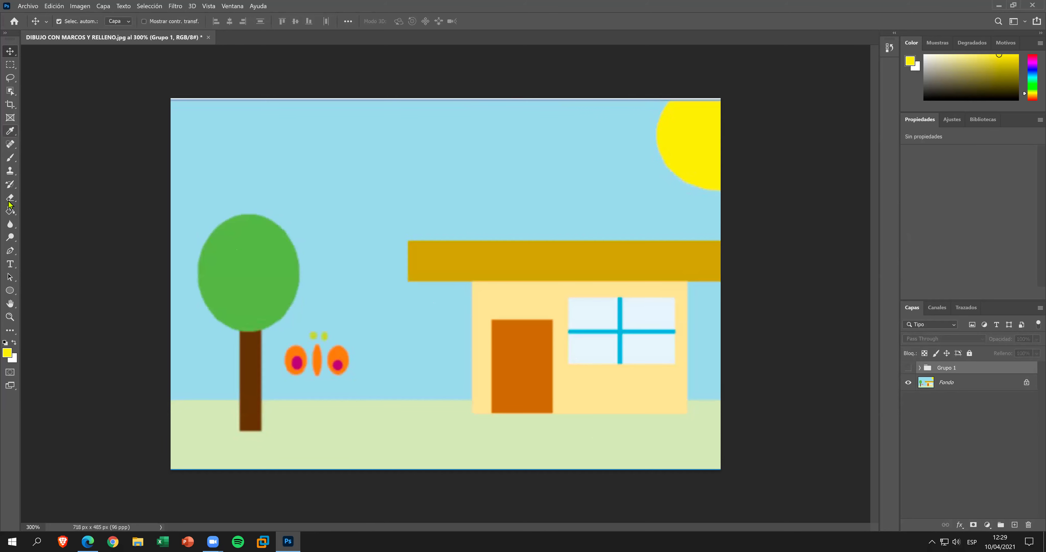
left_click(11, 291)
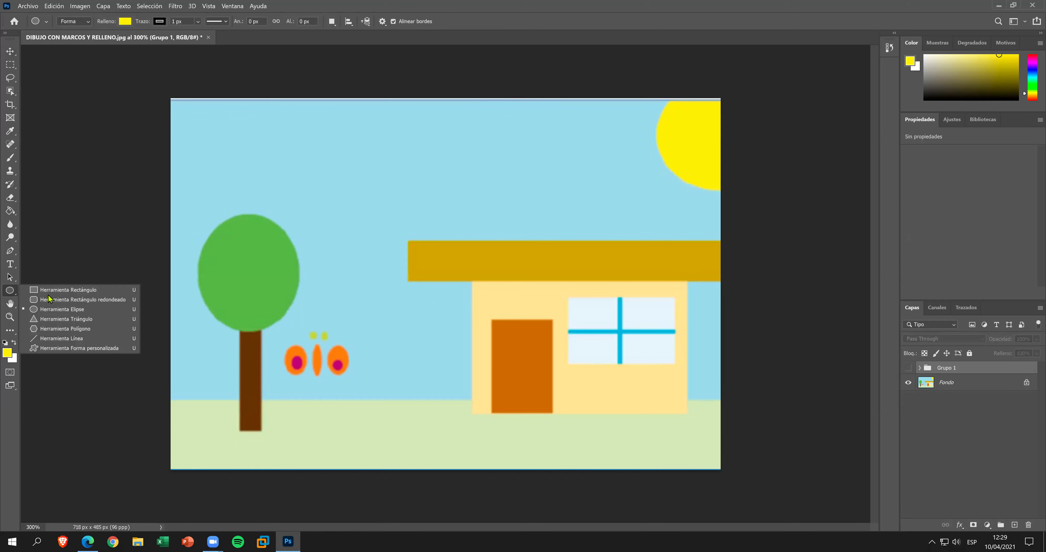
left_click(76, 291)
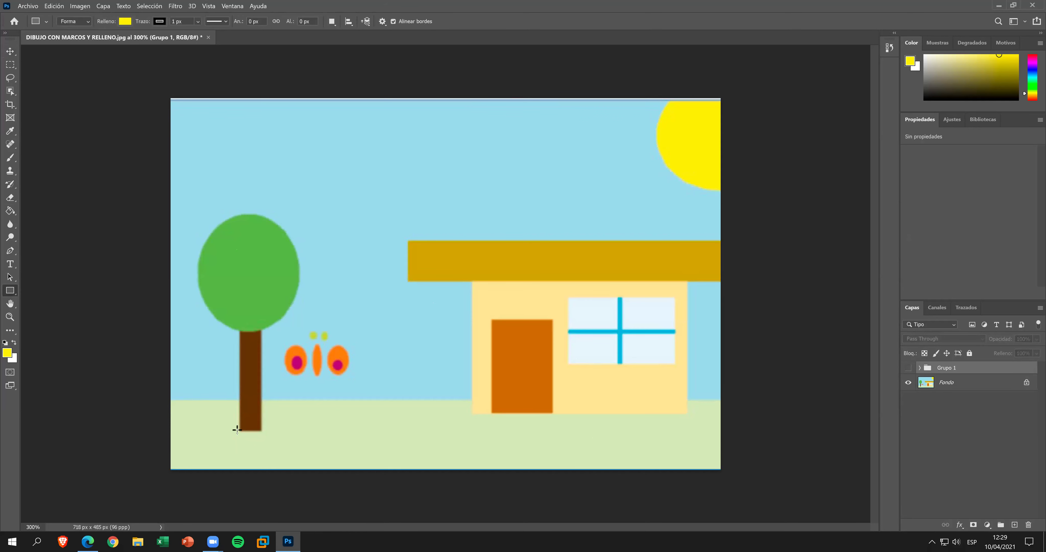
mouse_move(240, 431)
left_mouse_down()
mouse_move(264, 371)
mouse_move(260, 321)
left_mouse_up()
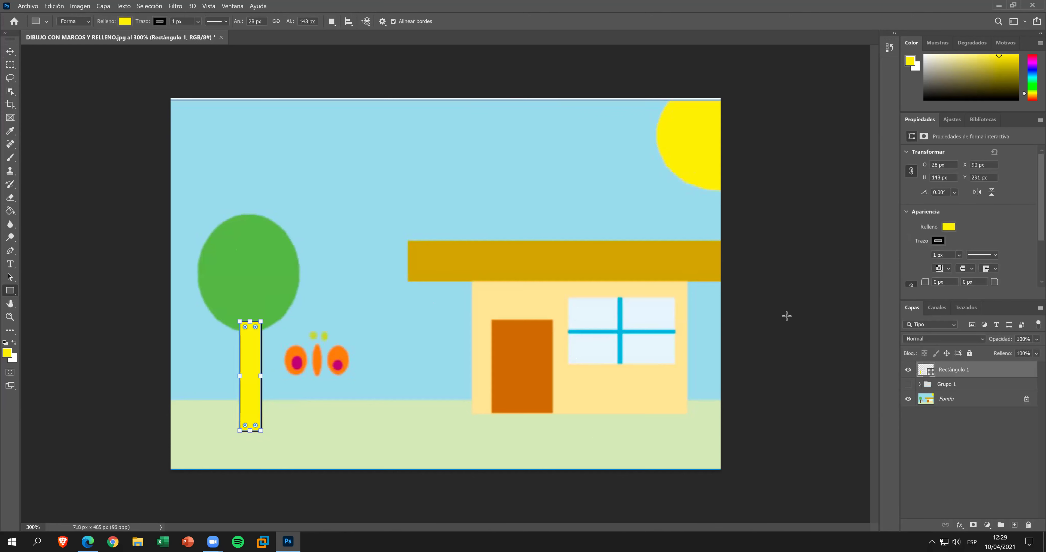
right_click(947, 372)
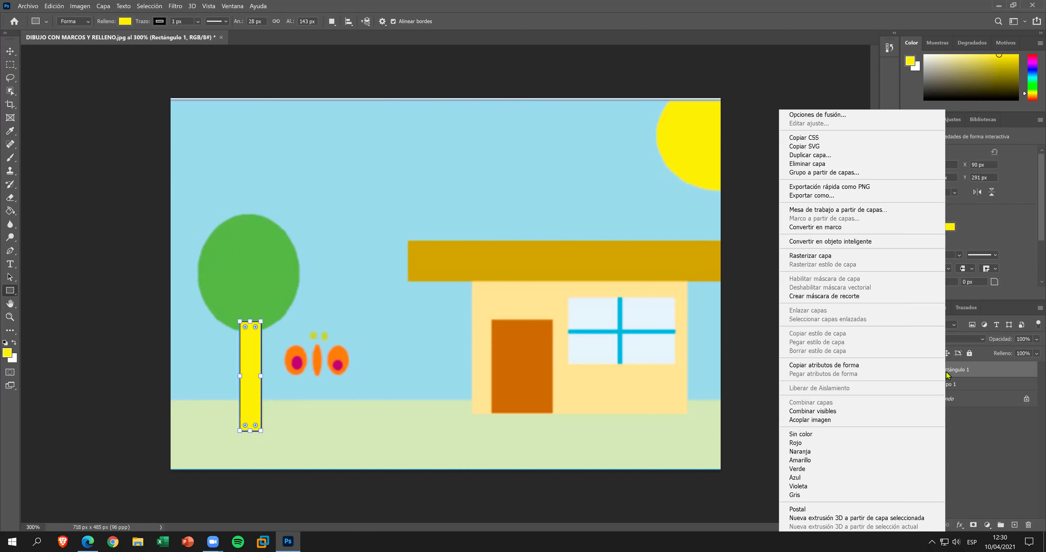
left_click(886, 256)
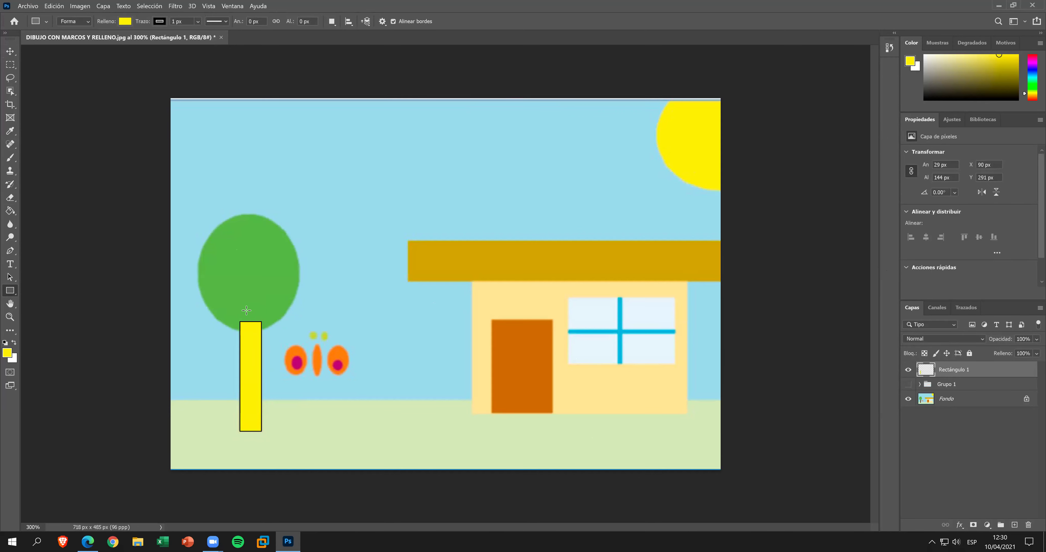
Move the rectangle aside and fill it with the trunk's sampled brown.
left_click(10, 51)
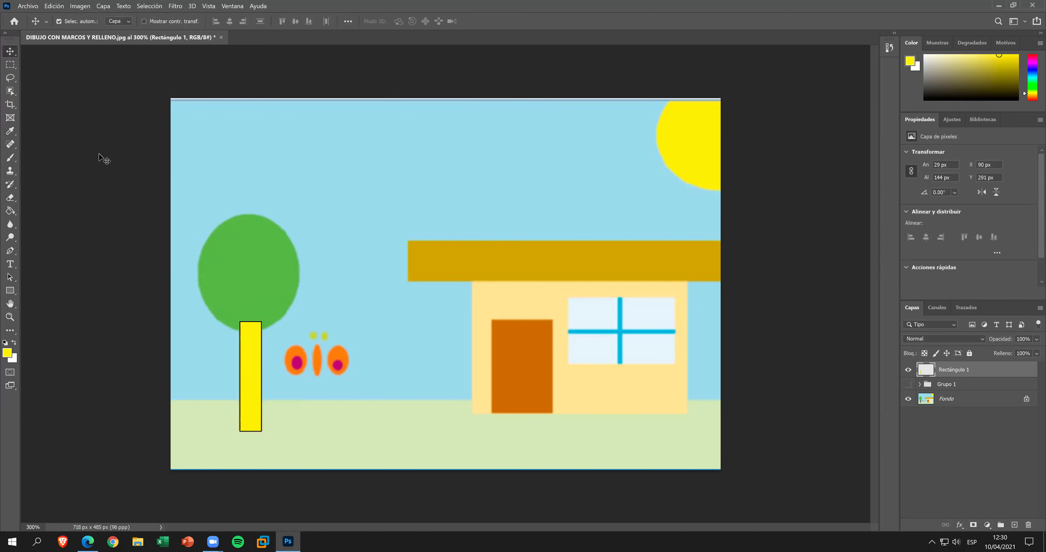
left_click_drag(261, 352, 375, 353)
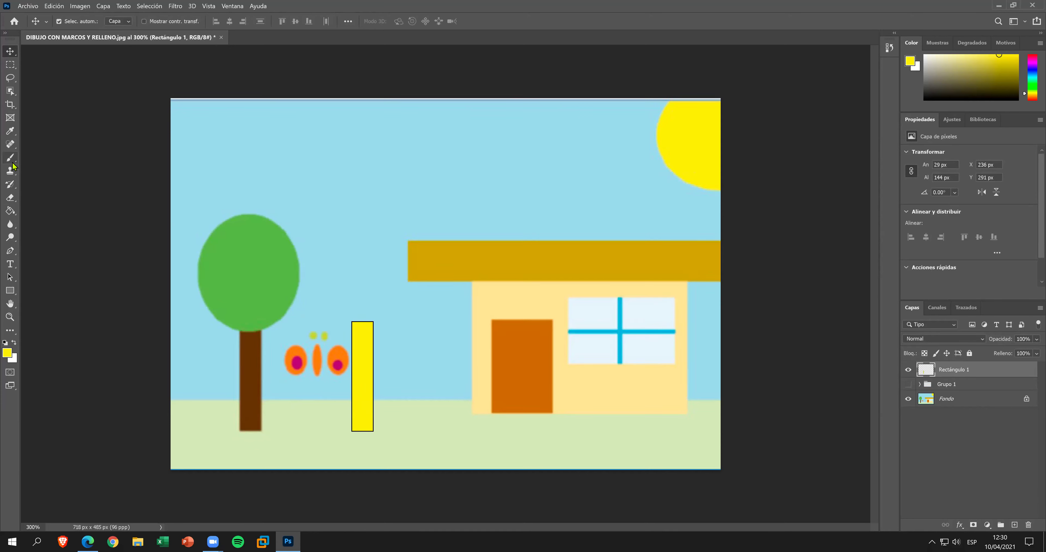
left_click(10, 131)
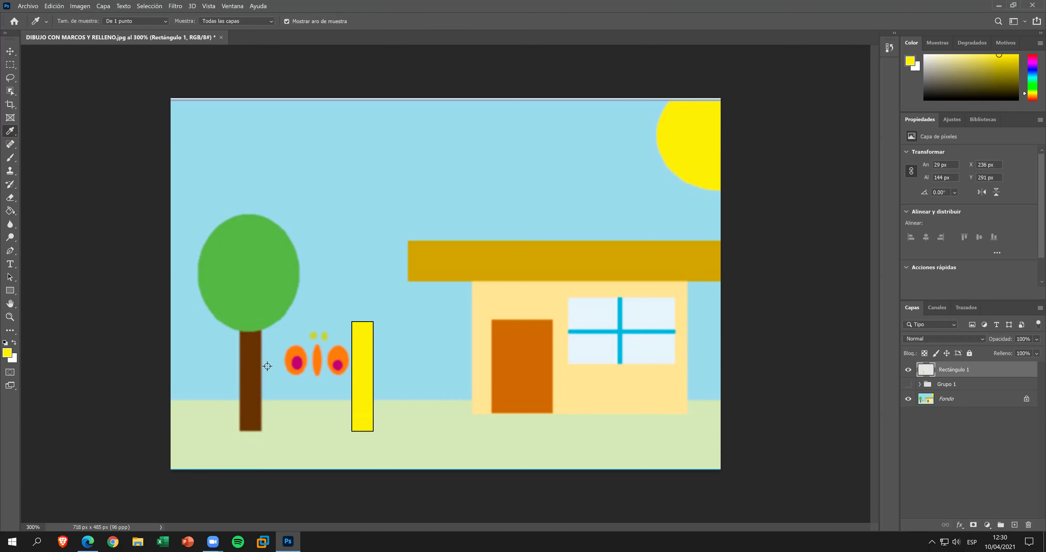
left_click(255, 361)
left_click(10, 212)
left_click(361, 352)
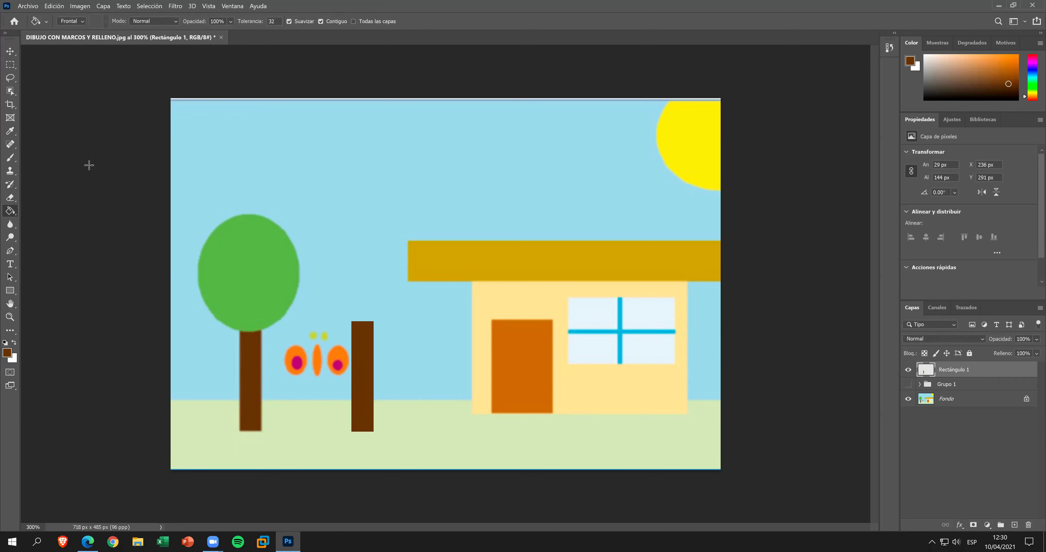
Position the 29 × 144 px brown bar over the trunk at X 90 px.
left_click(11, 57)
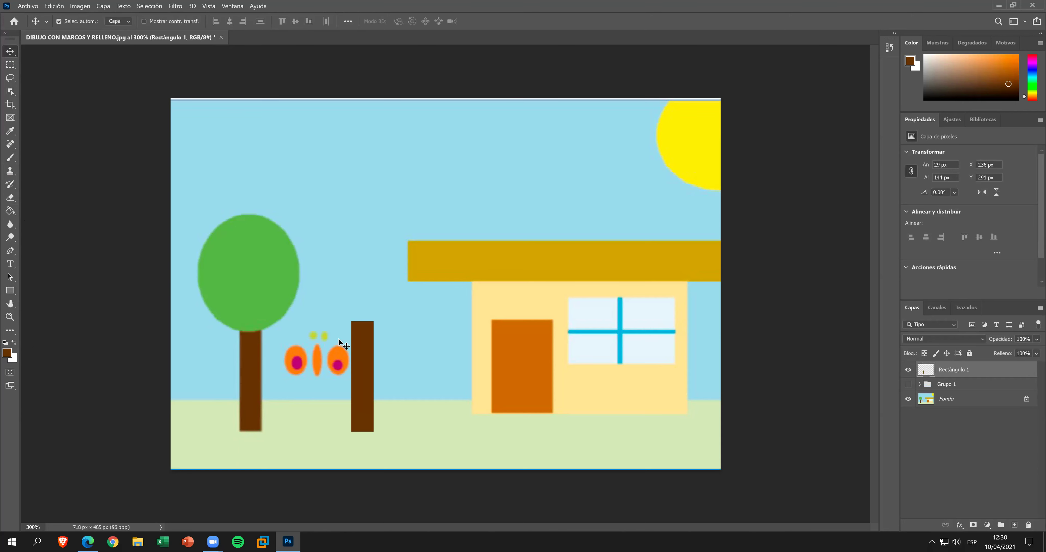
left_click_drag(361, 366, 248, 368)
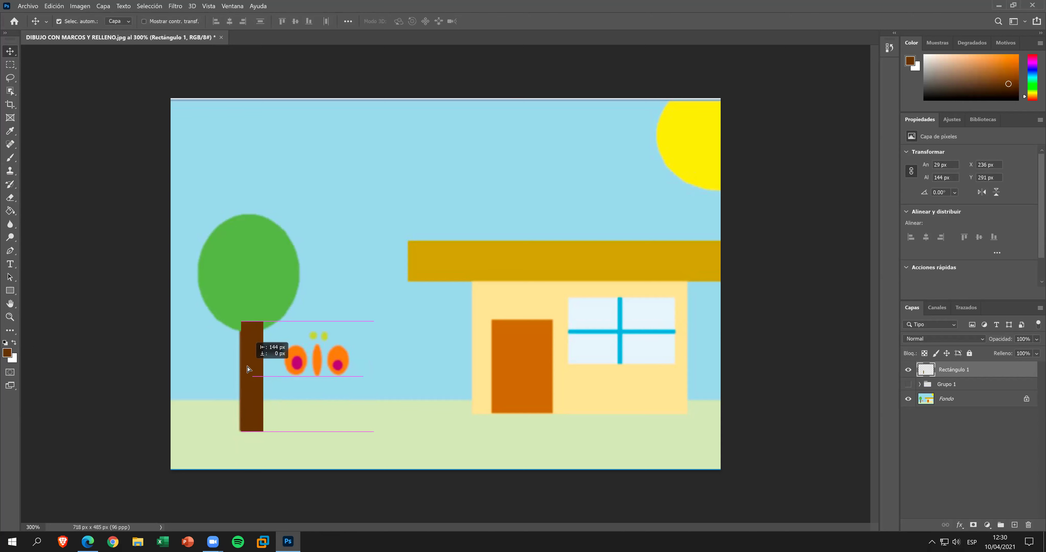
left_click_drag(248, 368, 243, 369)
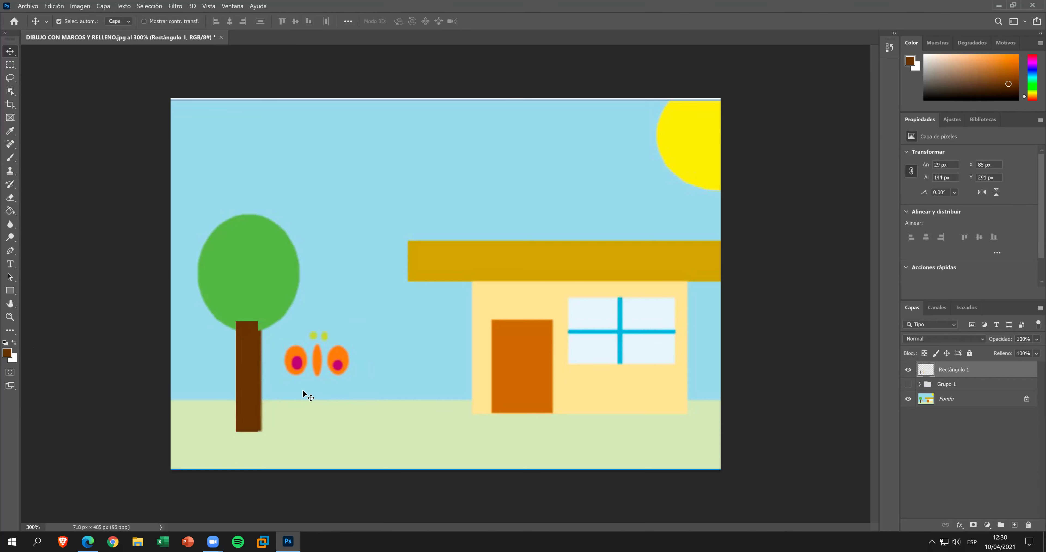
key("Right")
key("Right")
key("Right")
key("Right")
key("Right")
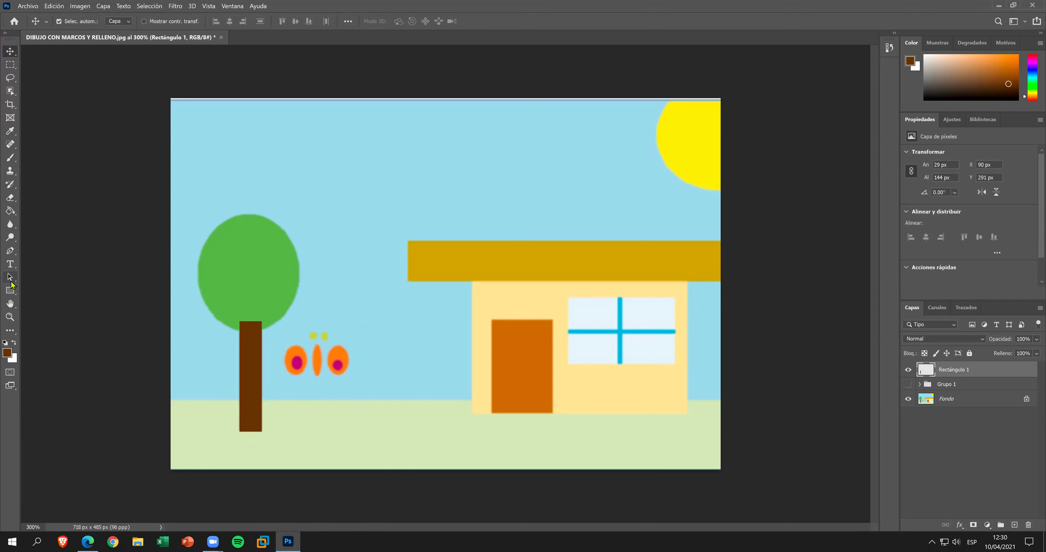
Draw an ellipse, Elipse 2, sized to the tree crown and rasterize it.
left_click_drag(10, 290, 45, 300)
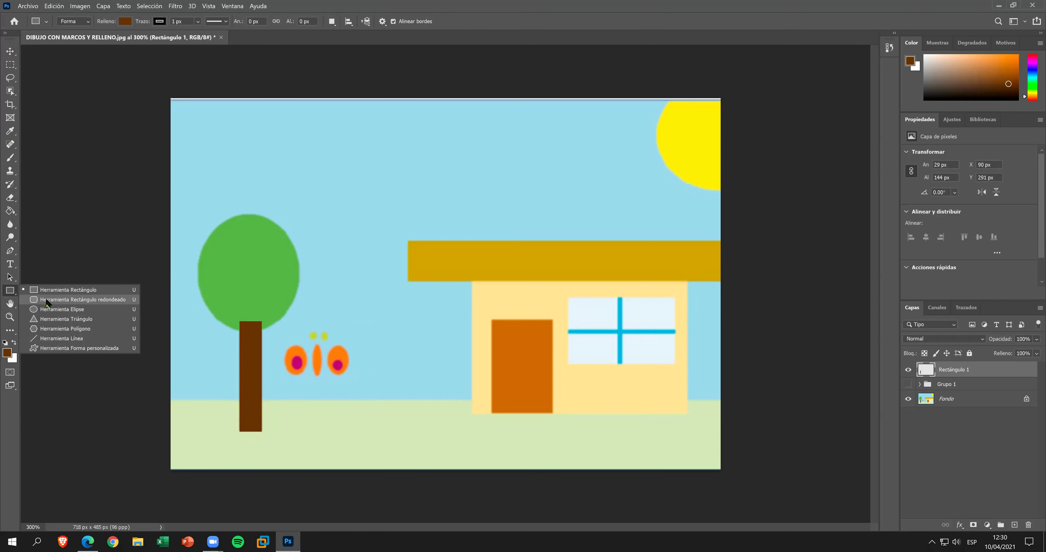
left_click(48, 310)
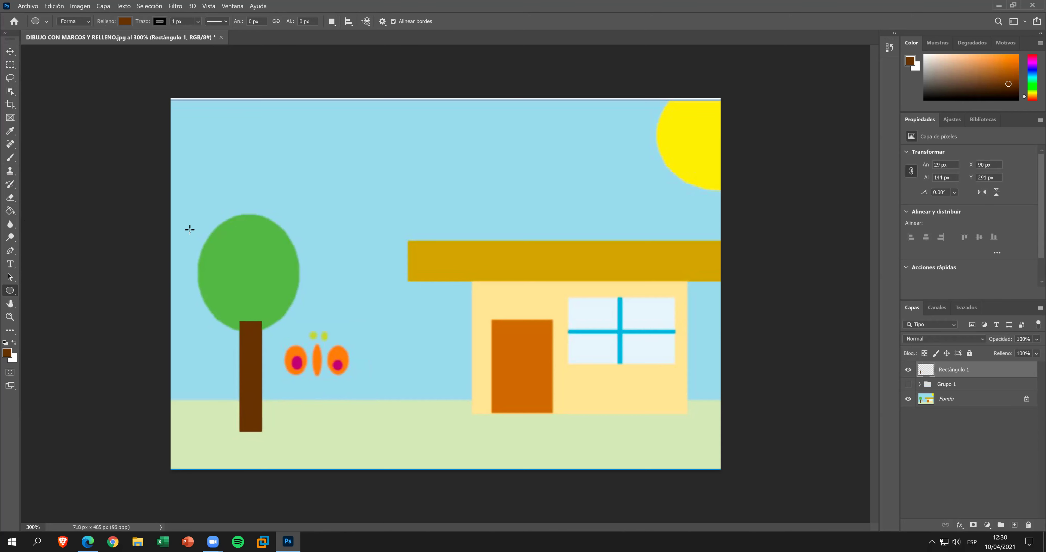
left_click_drag(209, 256, 295, 331)
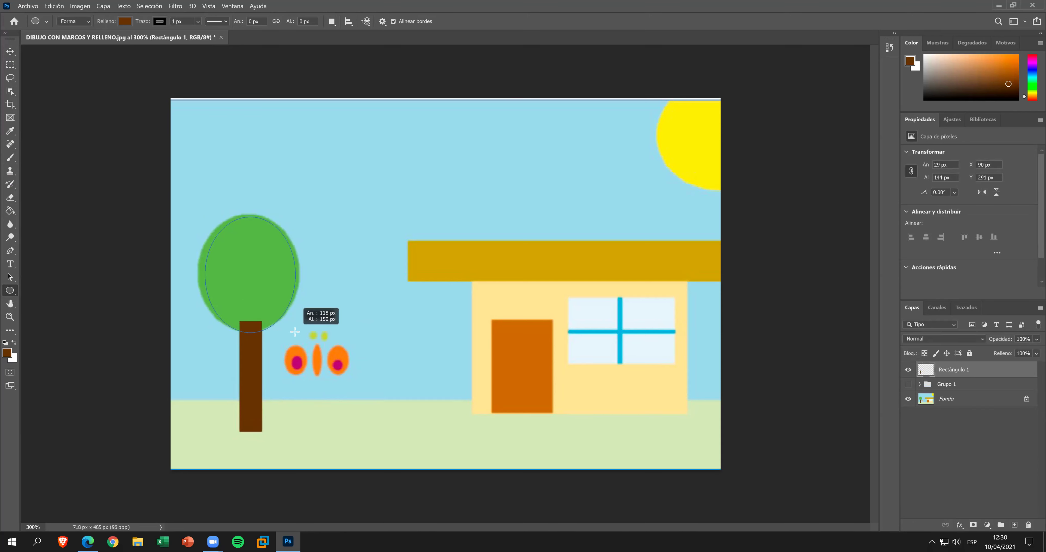
left_click_drag(296, 275, 300, 276)
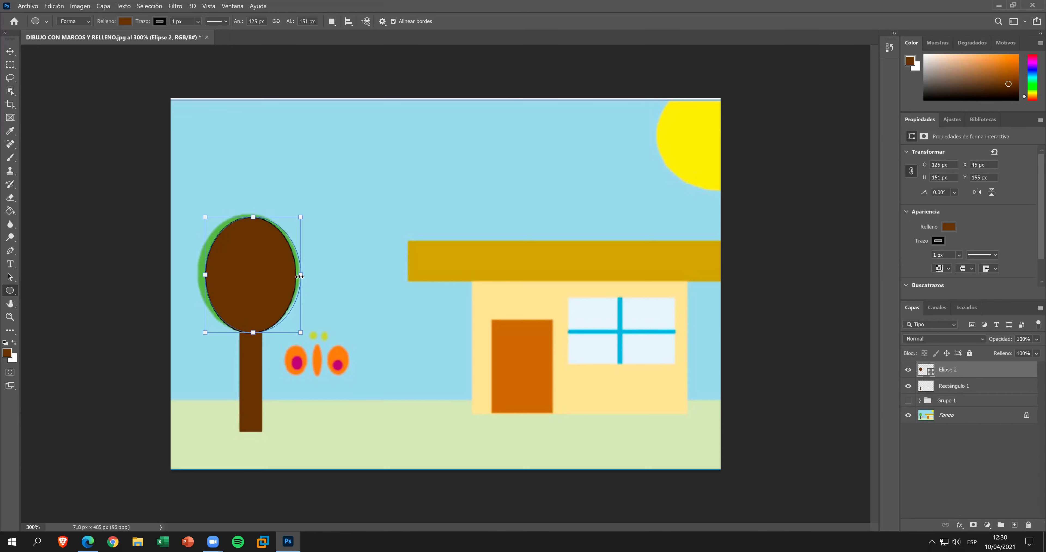
left_click_drag(252, 218, 252, 215)
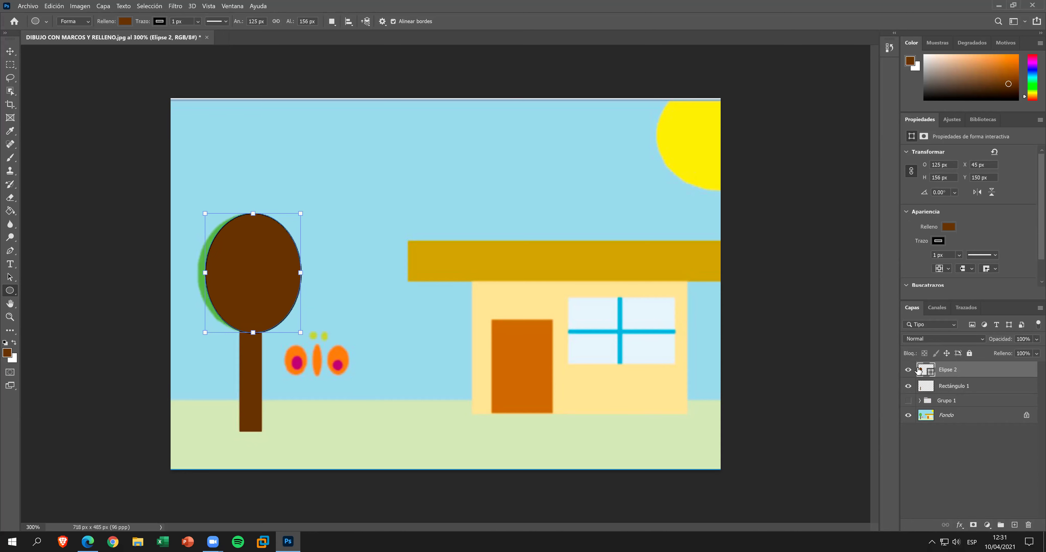
right_click(940, 375)
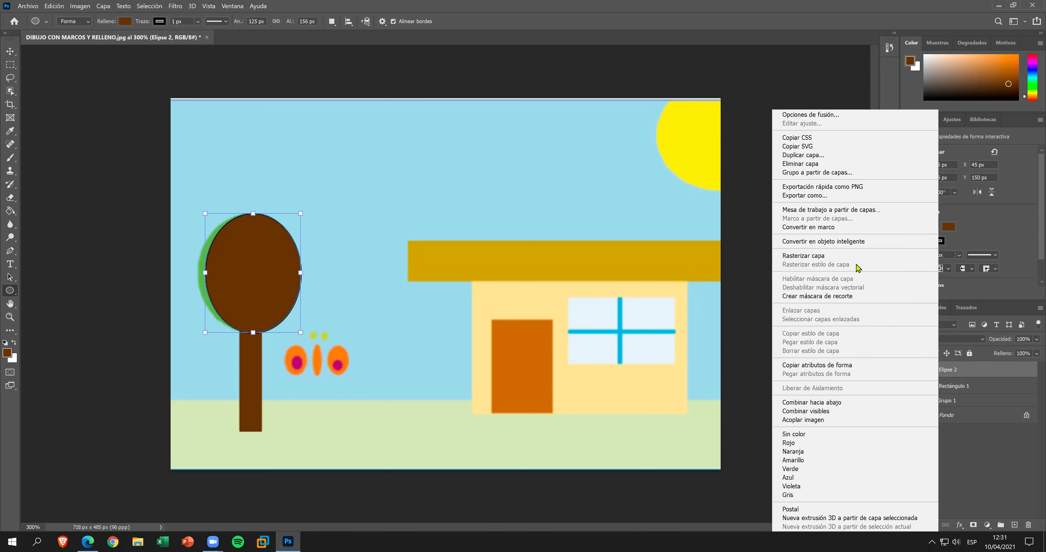
left_click(853, 256)
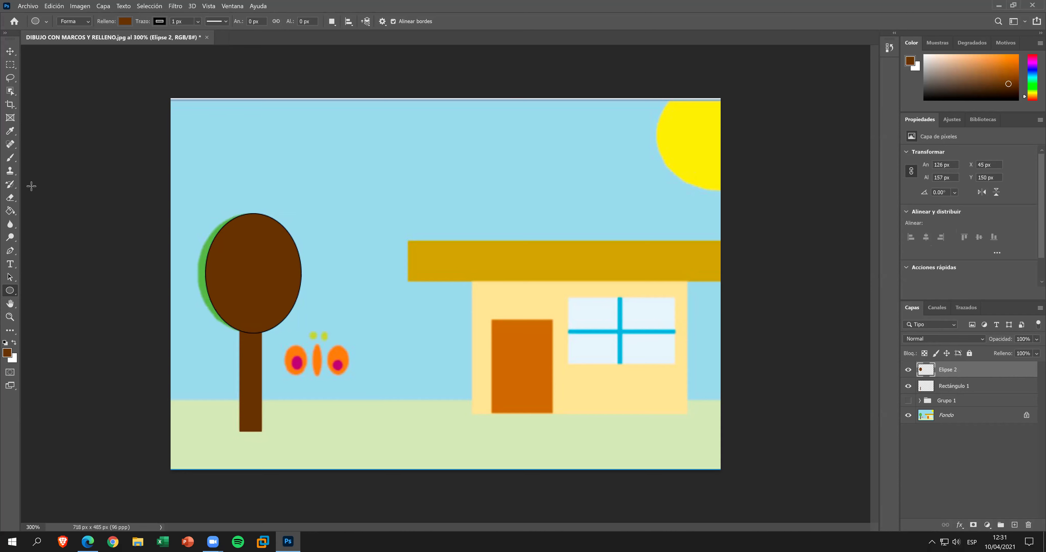
Fill Elipse 2 with the crown's sampled green.
left_click(11, 131)
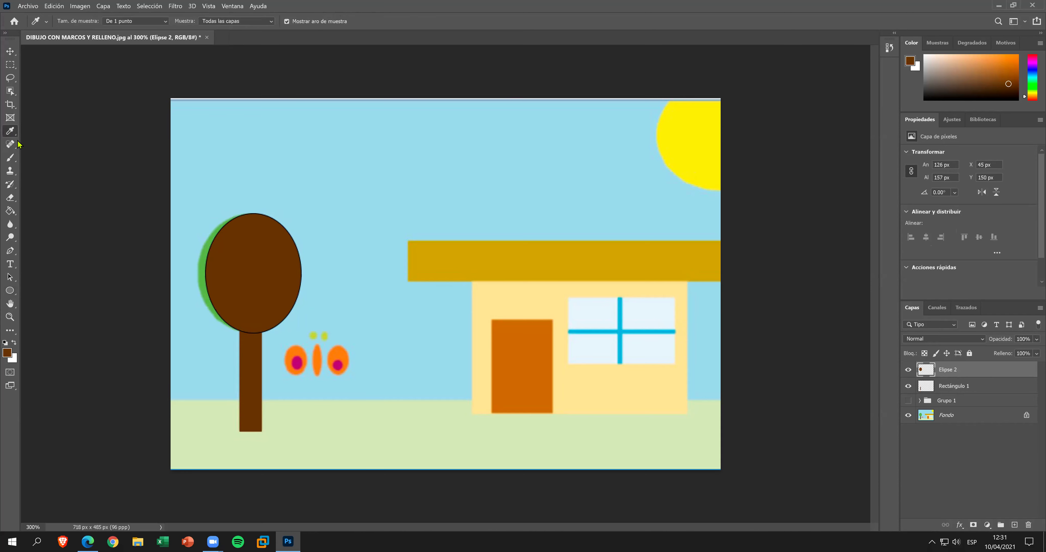
left_click(200, 256)
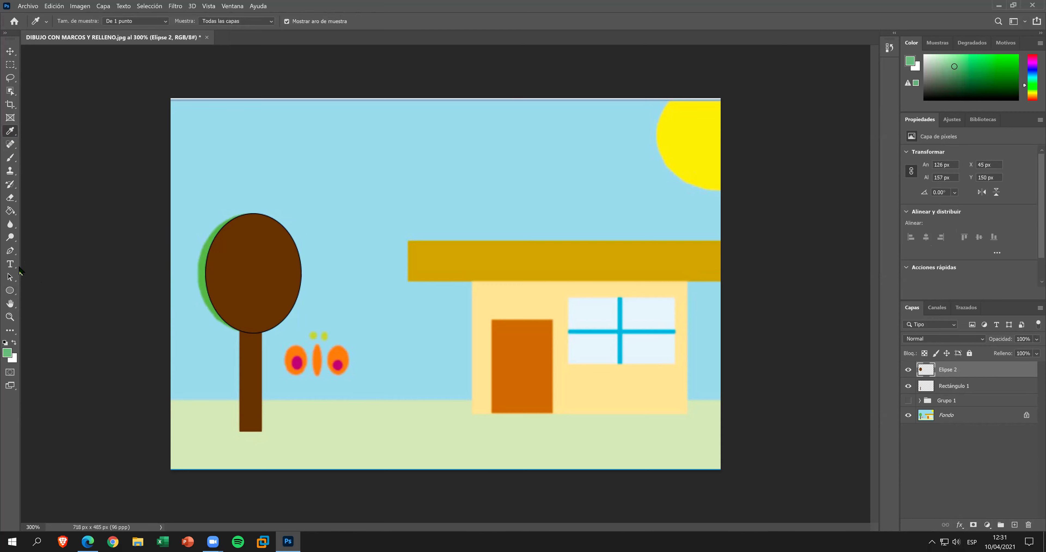
left_click(10, 211)
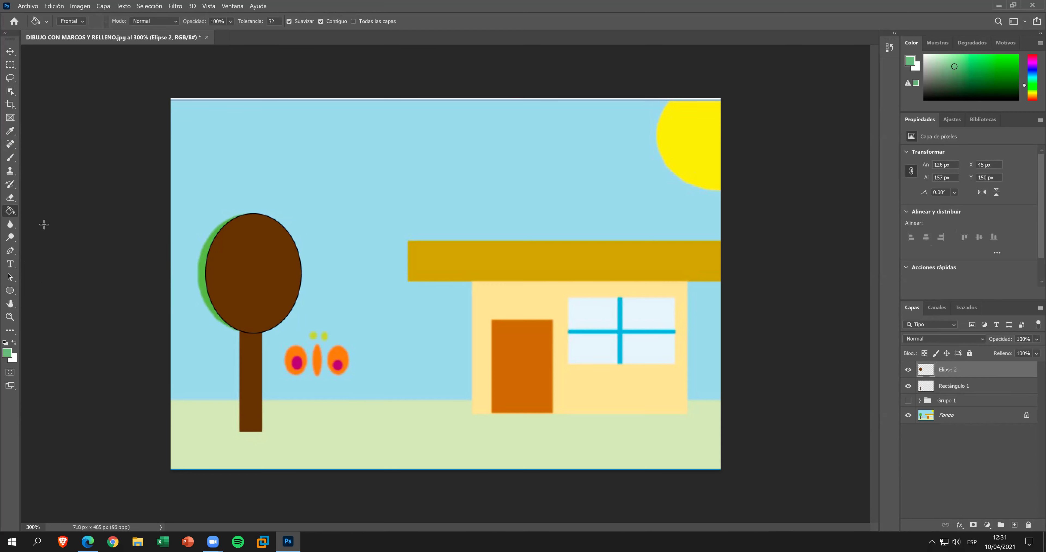
left_click(254, 248)
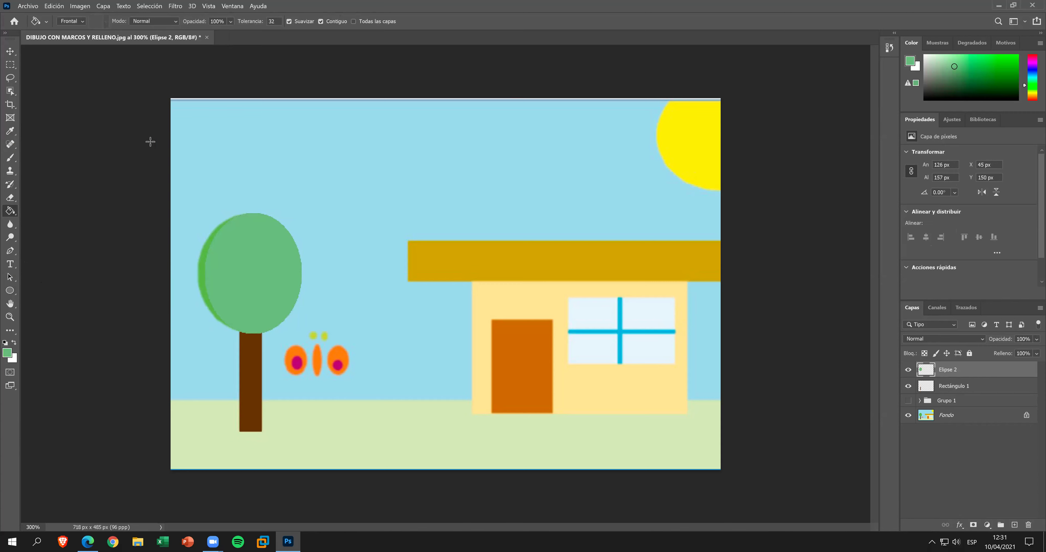
Enlarge the green ellipse to 135 × 167 px over the old crown, then select the trunk layer.
left_click(11, 52)
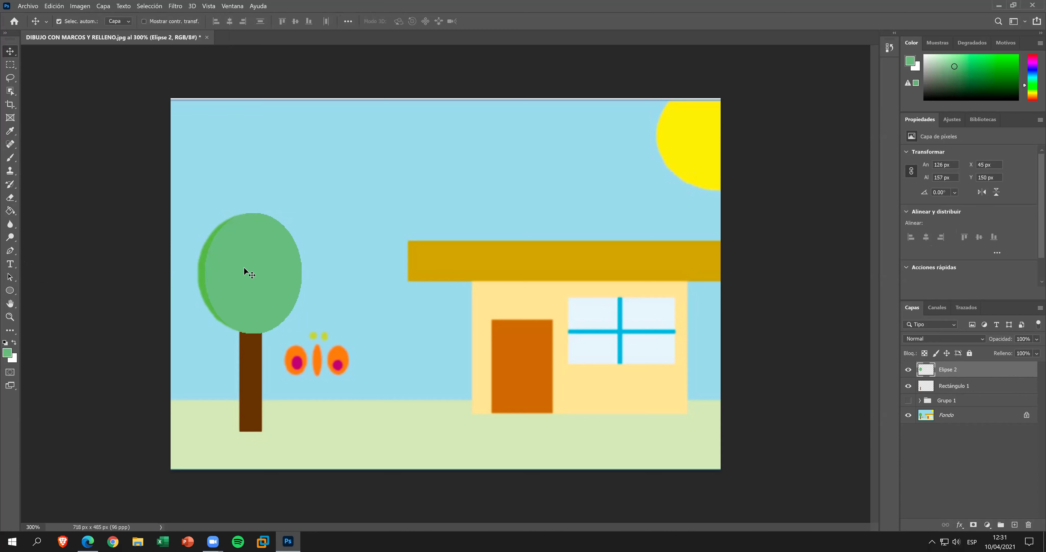
key("ctrl+t")
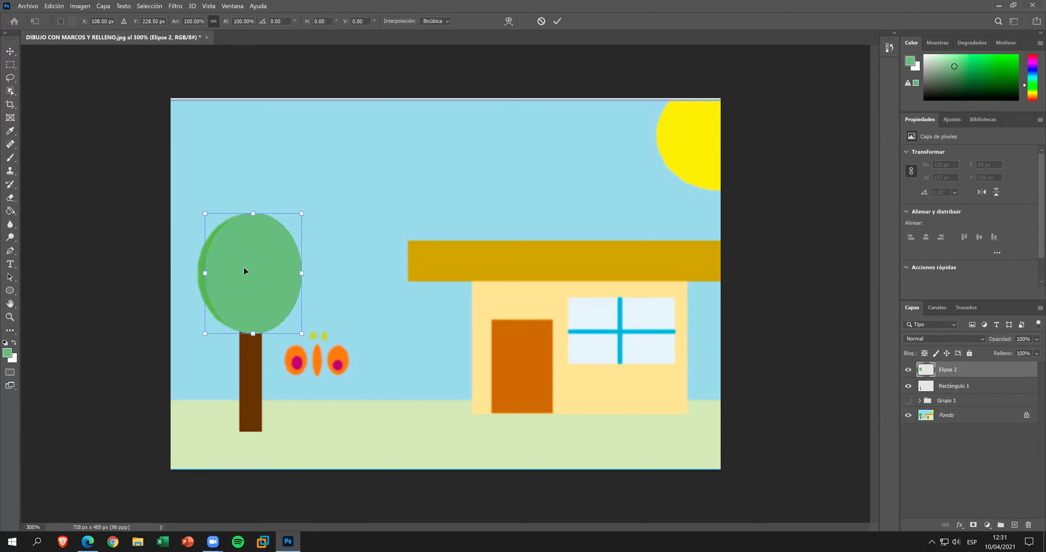
left_click_drag(203, 276, 196, 276)
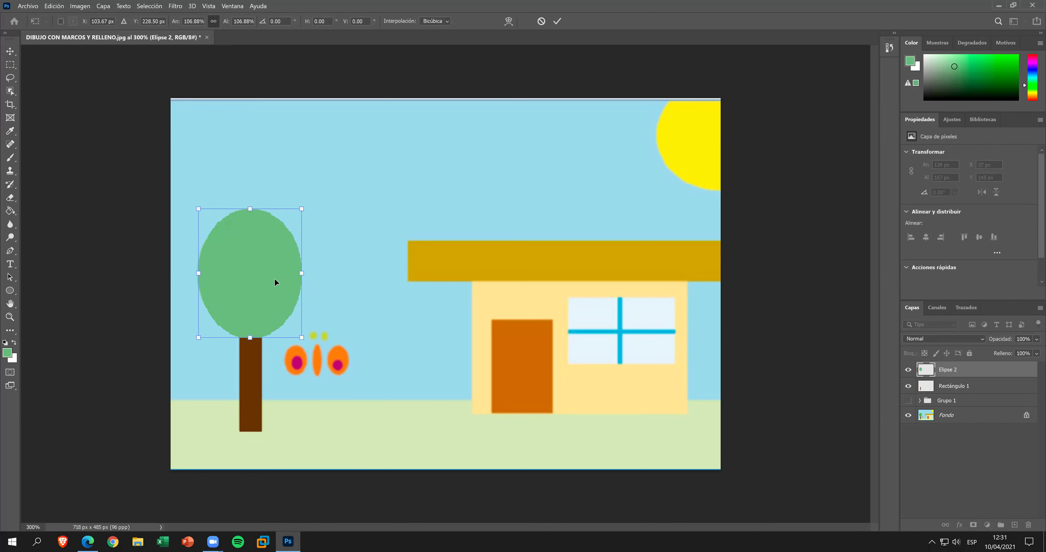
key("Return")
left_click_drag(934, 379, 953, 380)
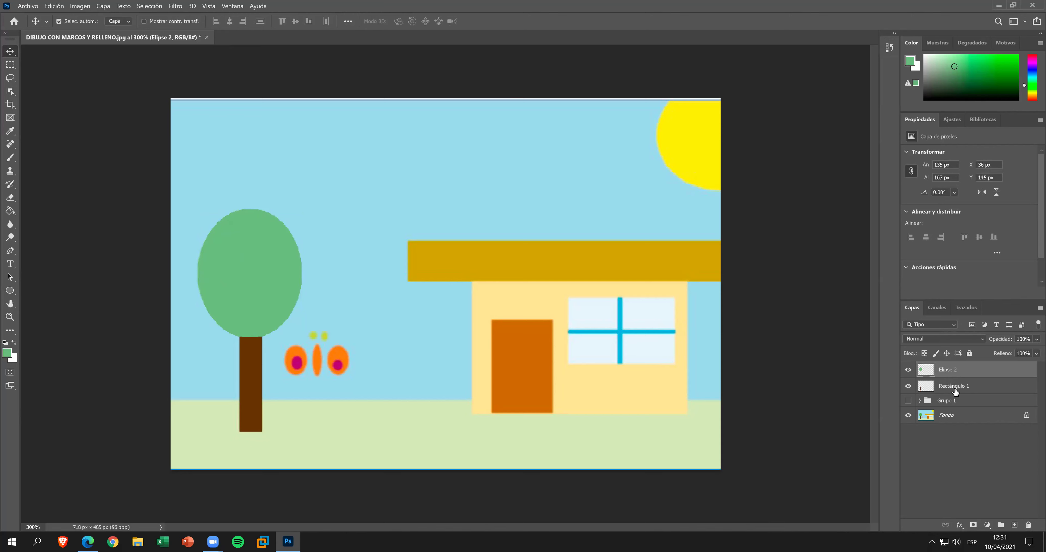
left_click(954, 390)
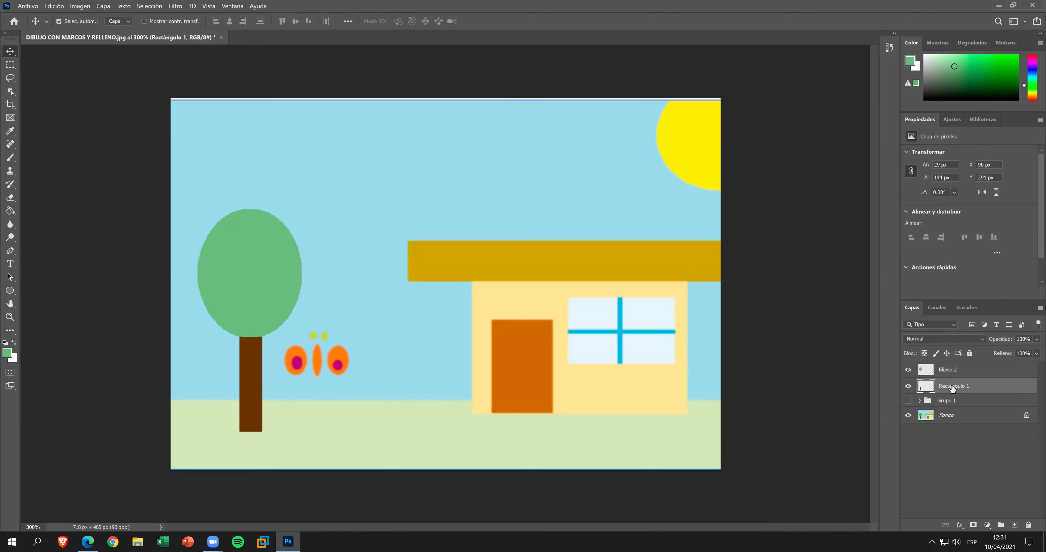
Move trunk Rectángulo 1 and crown Elipse 2 into Grupo 1, show then hide it, and select the Rectangle tool.
left_click(957, 371, "ctrl")
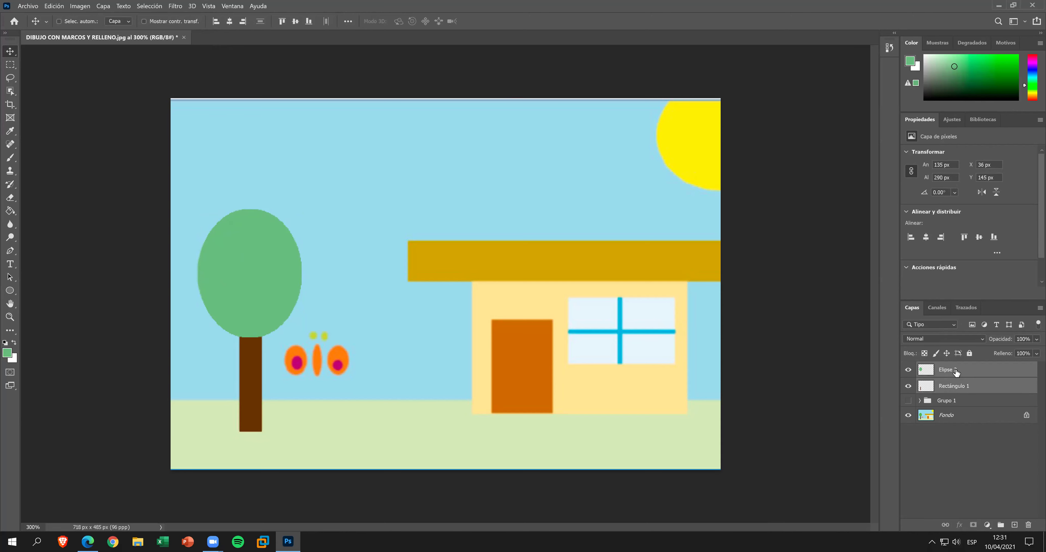
left_click_drag(957, 371, 958, 400)
left_click(908, 368)
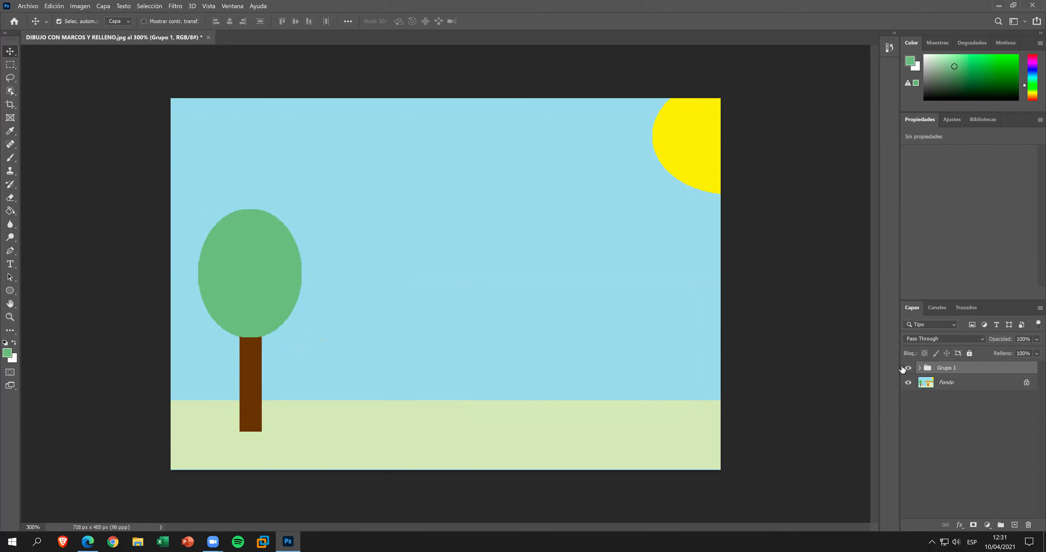
left_click(908, 368)
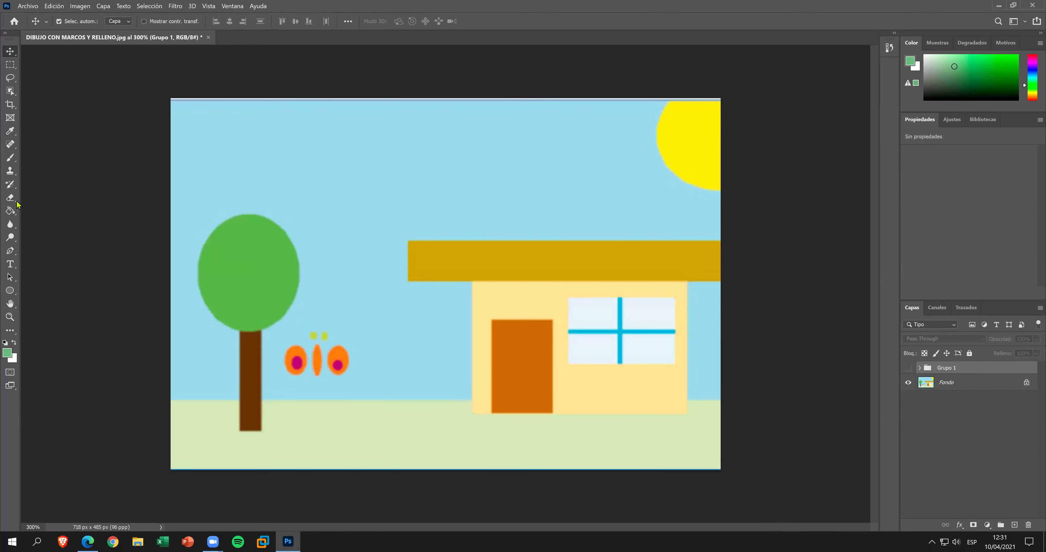
right_click(17, 295)
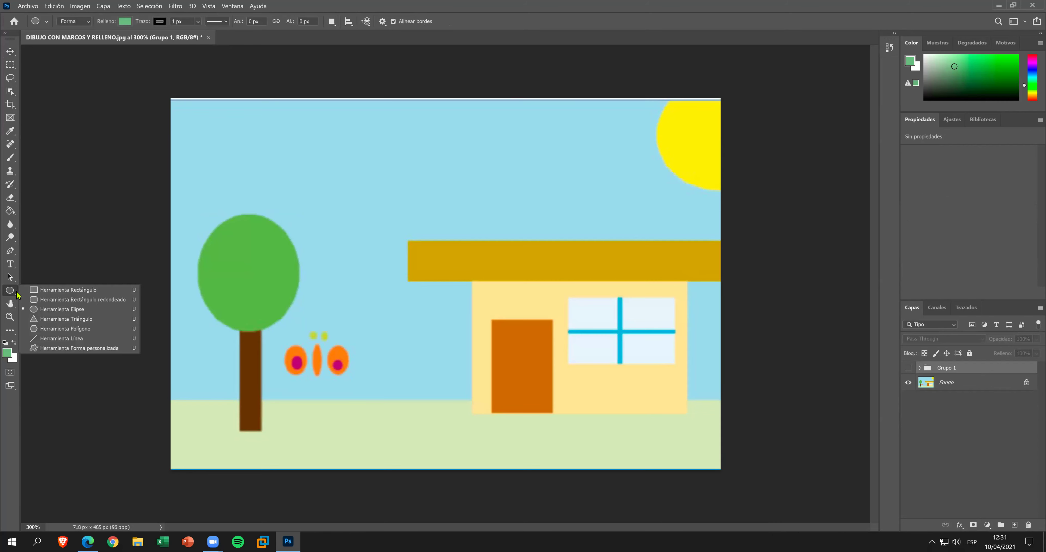
left_click(57, 296)
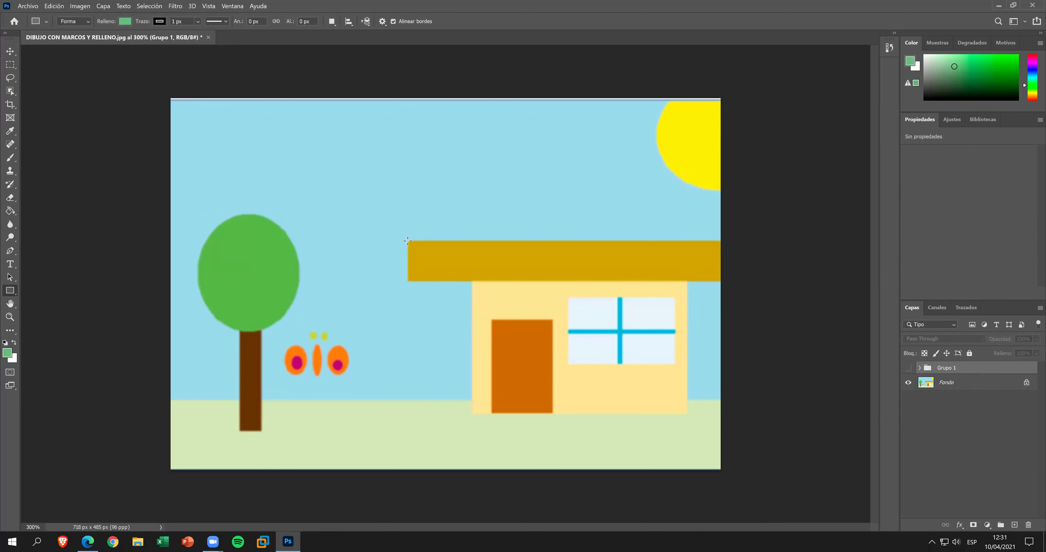
Draw a rectangle over the roof, rasterize it and lift it above the roof.
left_click_drag(409, 240, 720, 281)
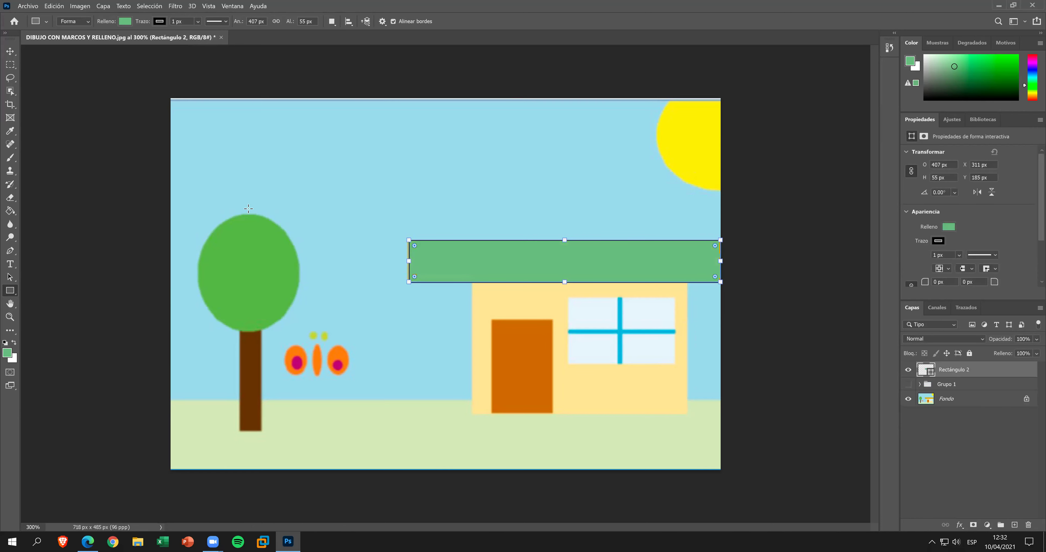
left_click(12, 53)
right_click(956, 375)
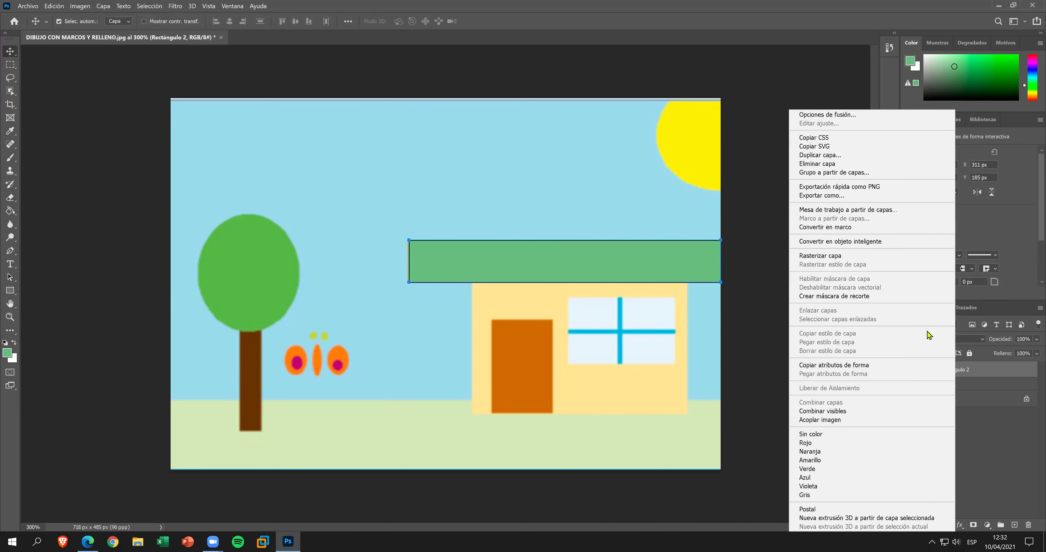
left_click(883, 260)
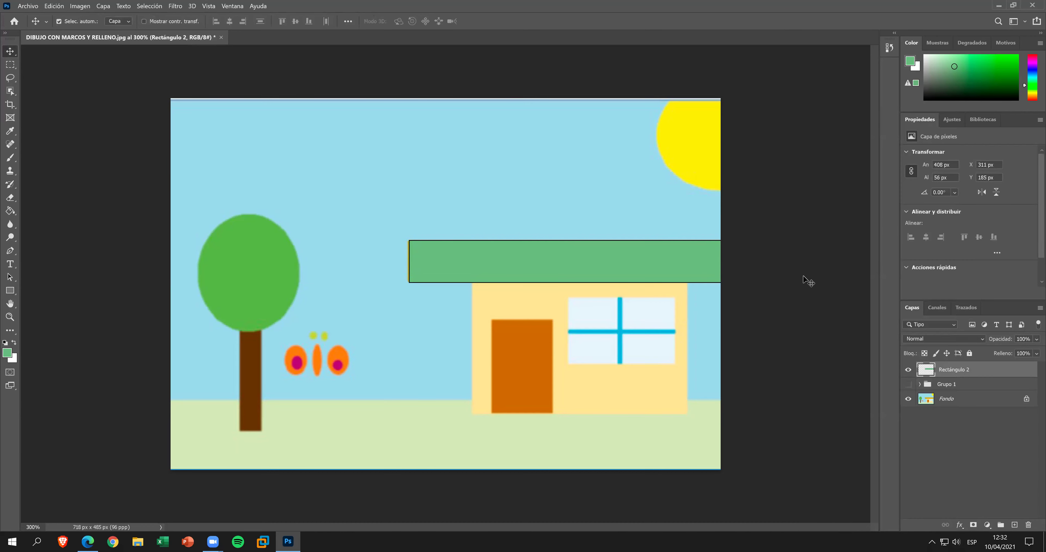
left_click_drag(684, 252, 683, 213)
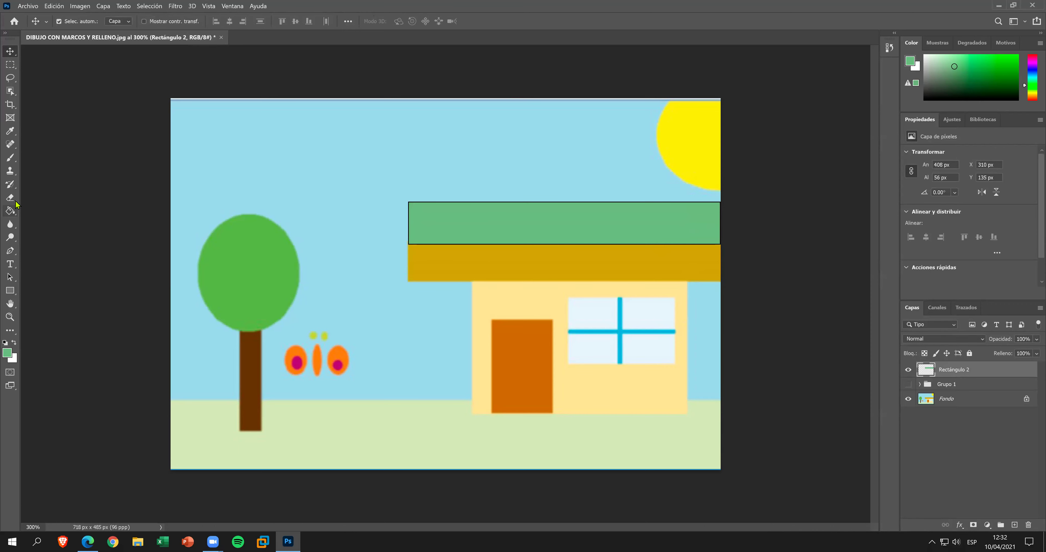
Fill the rectangle with the sampled gold roof colour and move it down onto the roof.
left_click(10, 132)
left_click(473, 260)
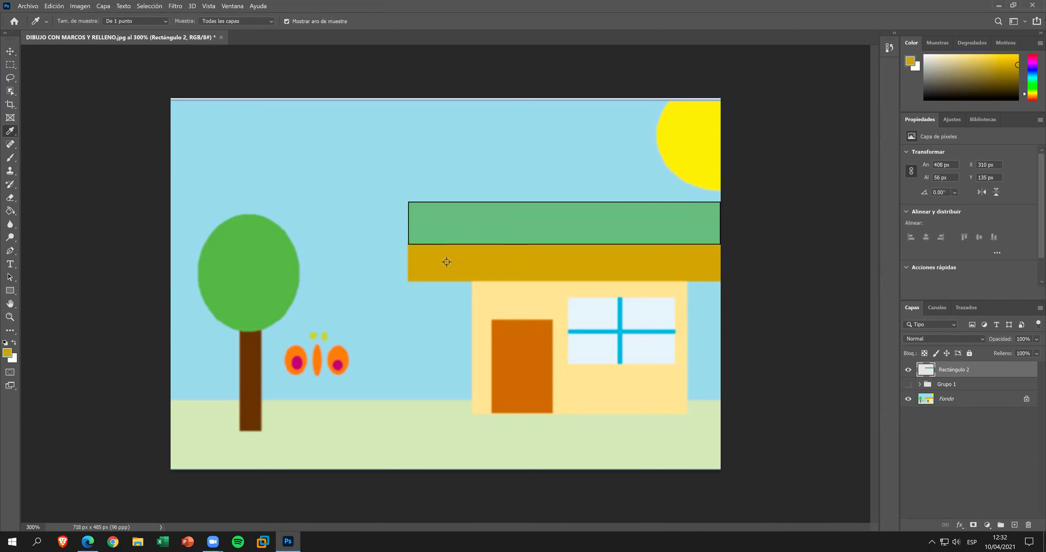
left_click(10, 210)
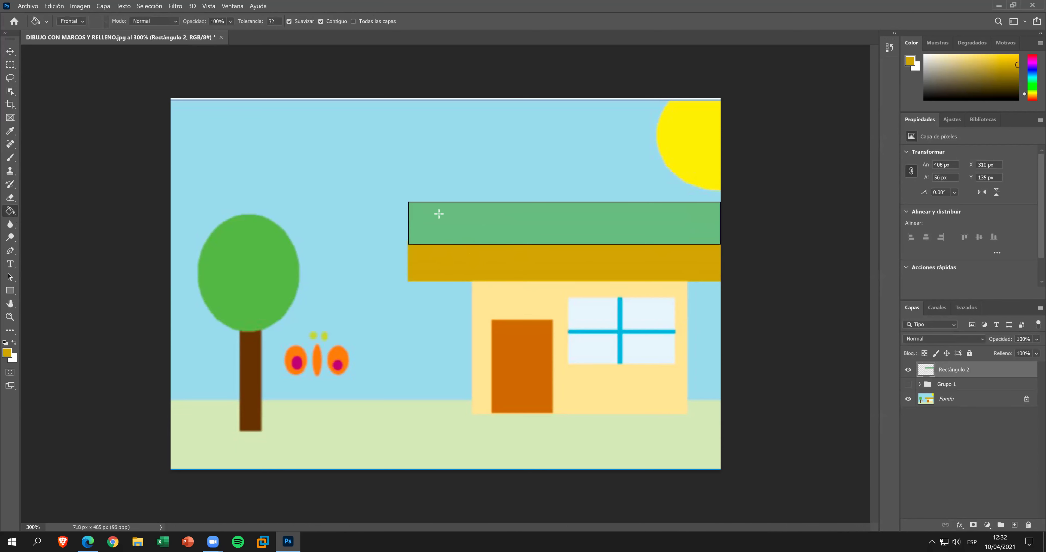
left_click(598, 226)
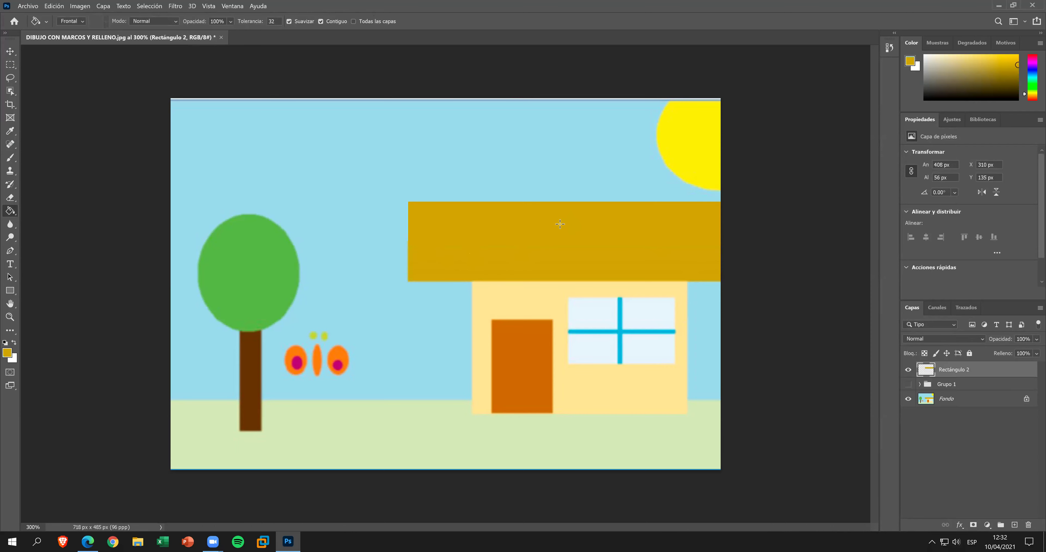
left_click(10, 51)
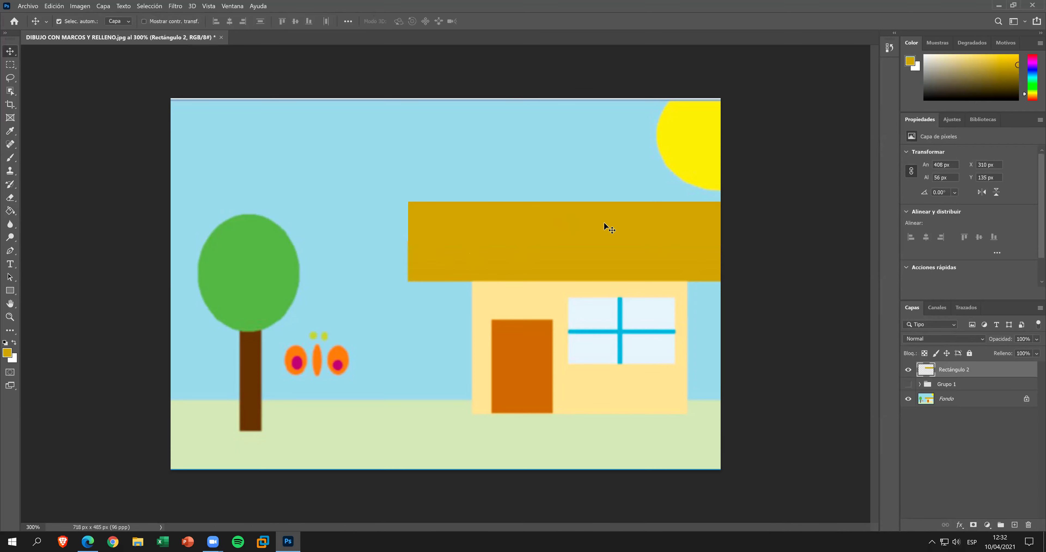
left_click_drag(605, 236, 603, 292)
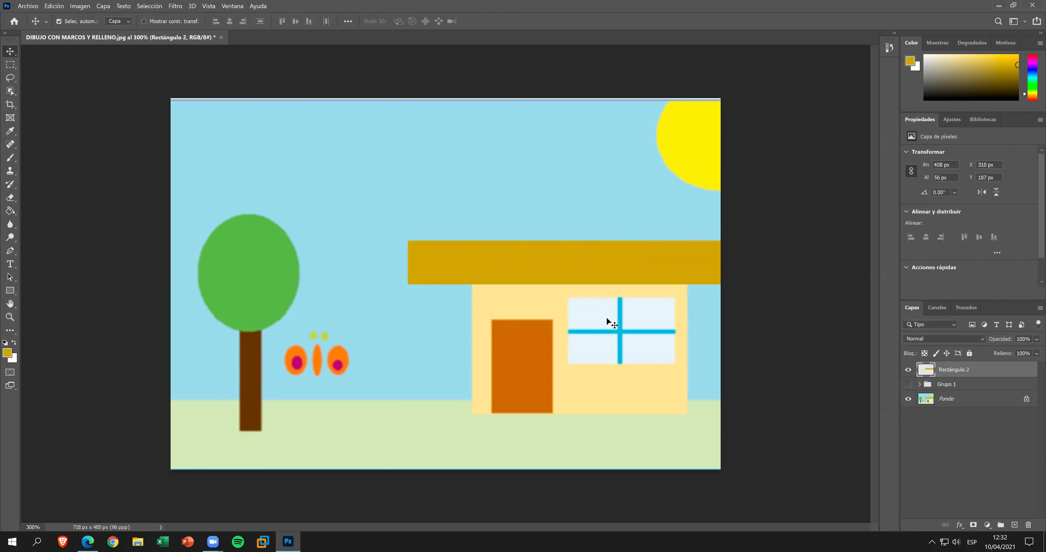
Draw a plain rectangle over the house front and rasterize it.
left_click(12, 292)
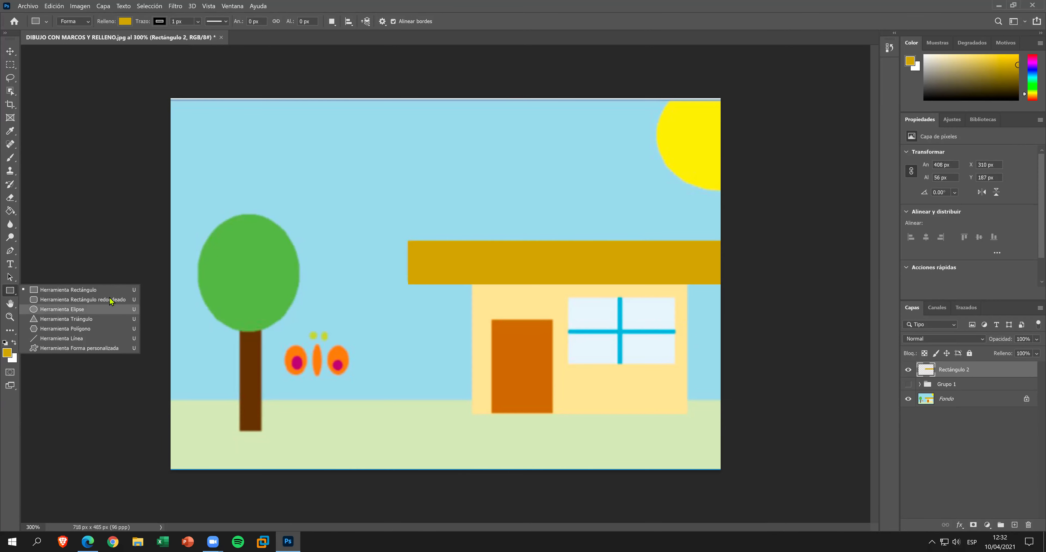
left_click(81, 289)
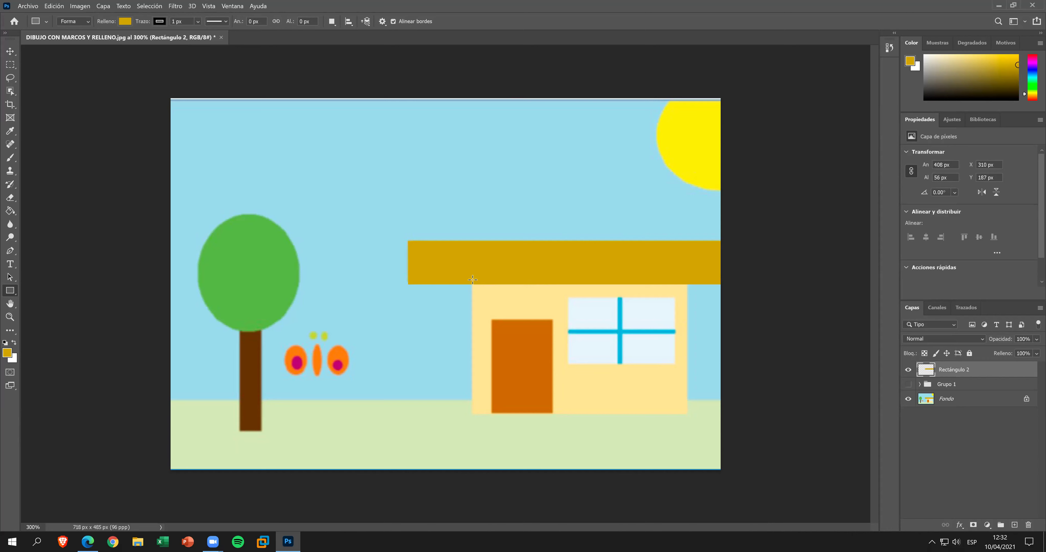
left_click_drag(492, 330, 686, 412)
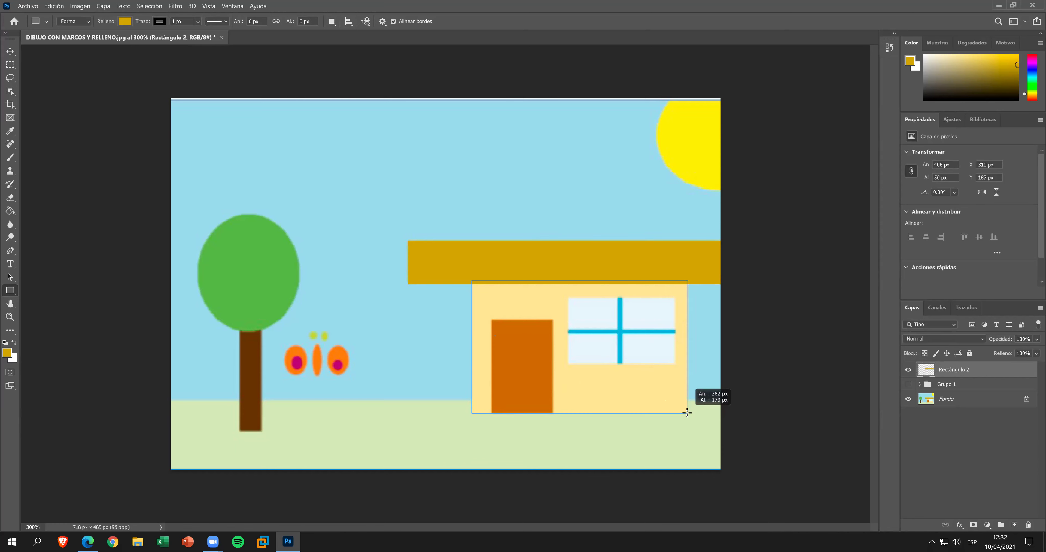
left_click_drag(687, 412, 686, 412)
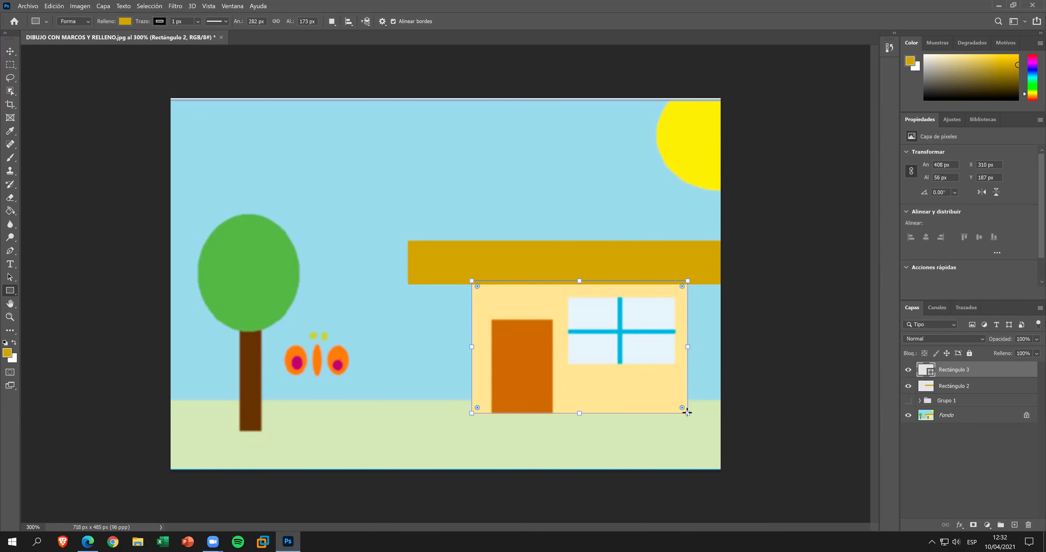
right_click(930, 374)
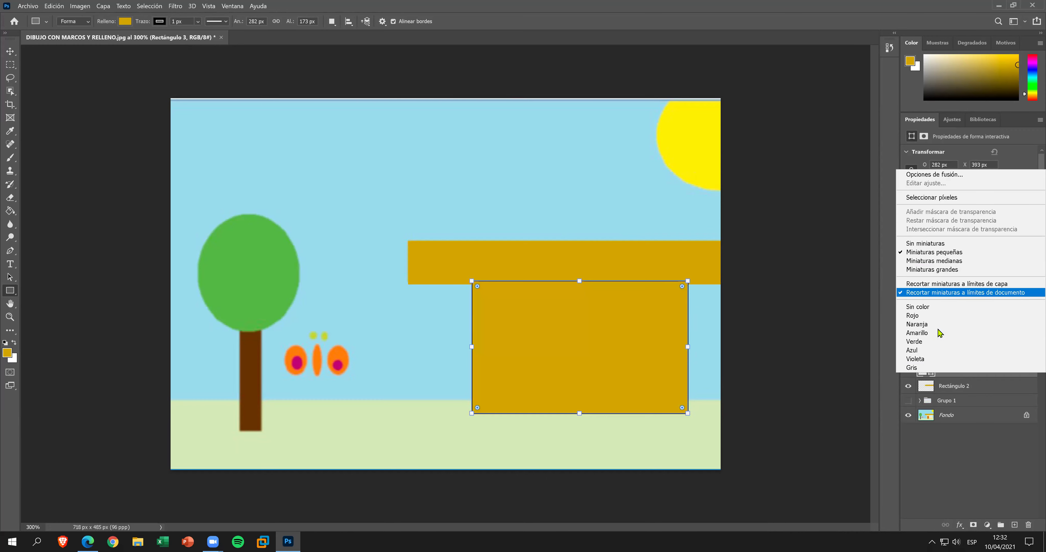
left_click(837, 375)
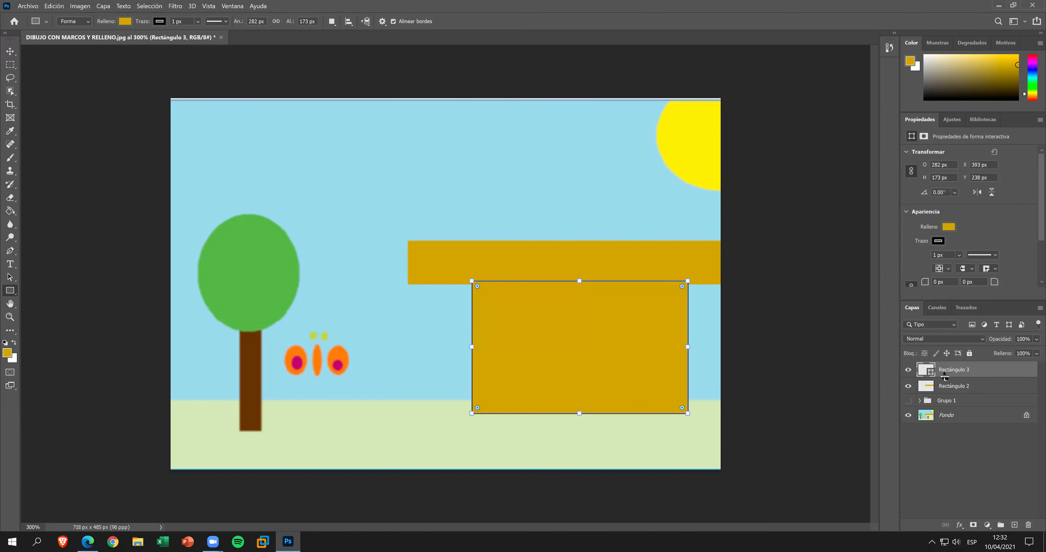
right_click(947, 377)
left_click(874, 259)
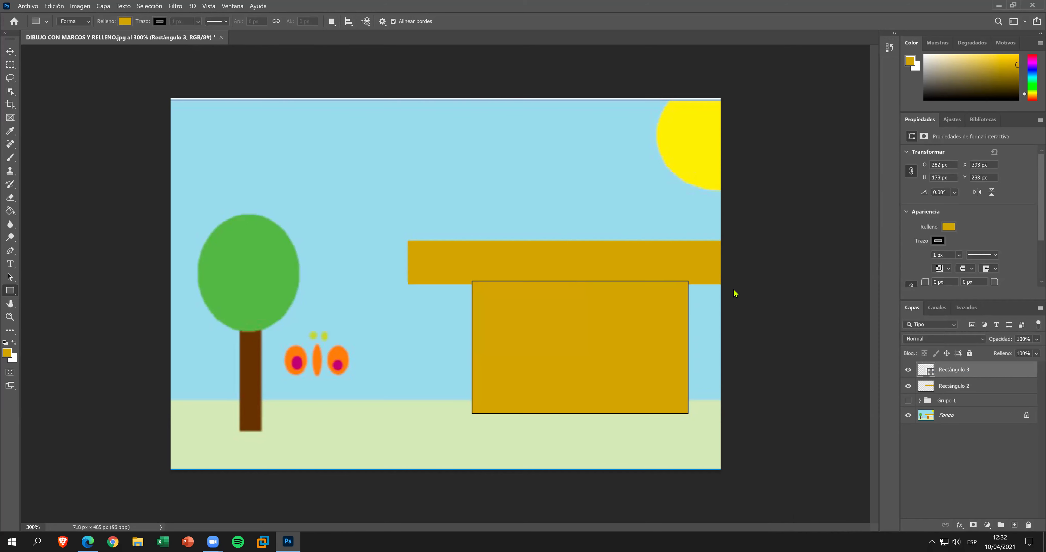
Fill the rectangle with the sampled light-yellow wall colour and settle it just under the roof.
left_click(11, 55)
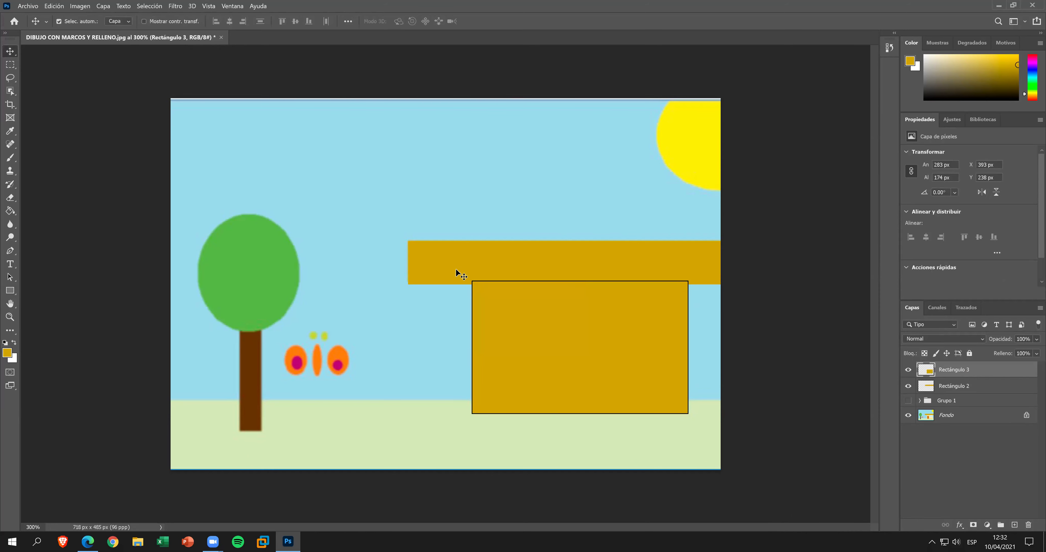
left_click_drag(524, 318, 518, 293)
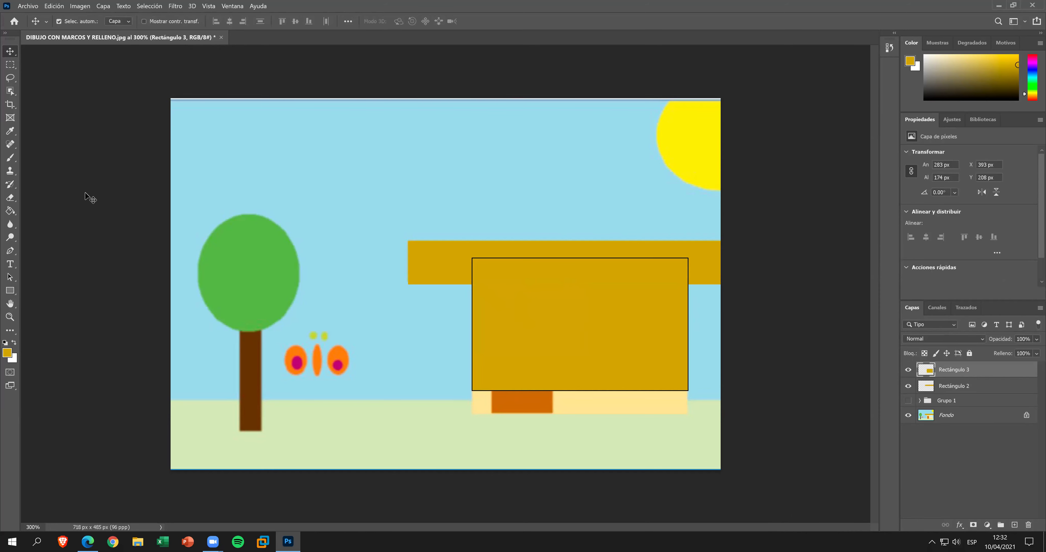
left_click(10, 131)
left_click(584, 406)
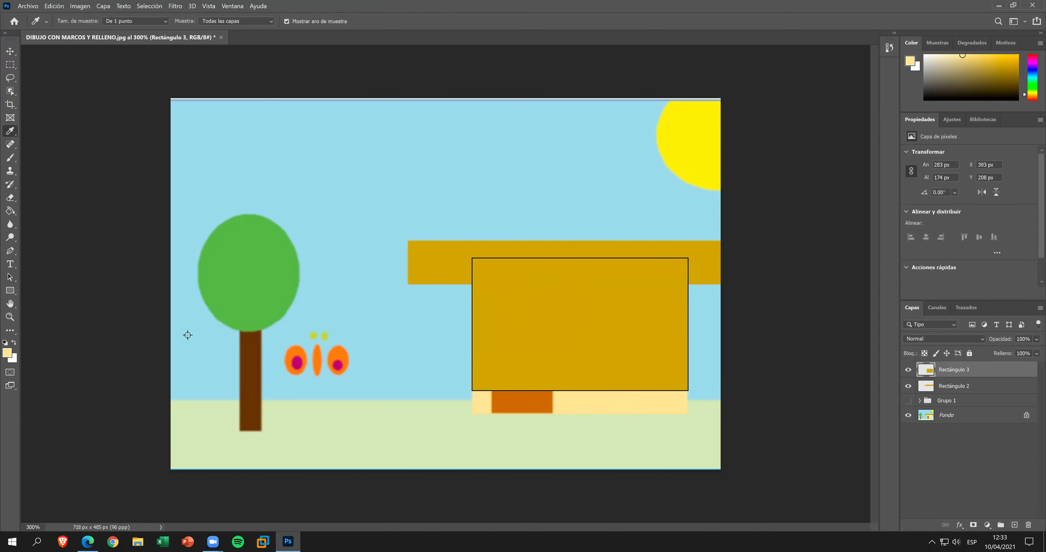
left_click(9, 212)
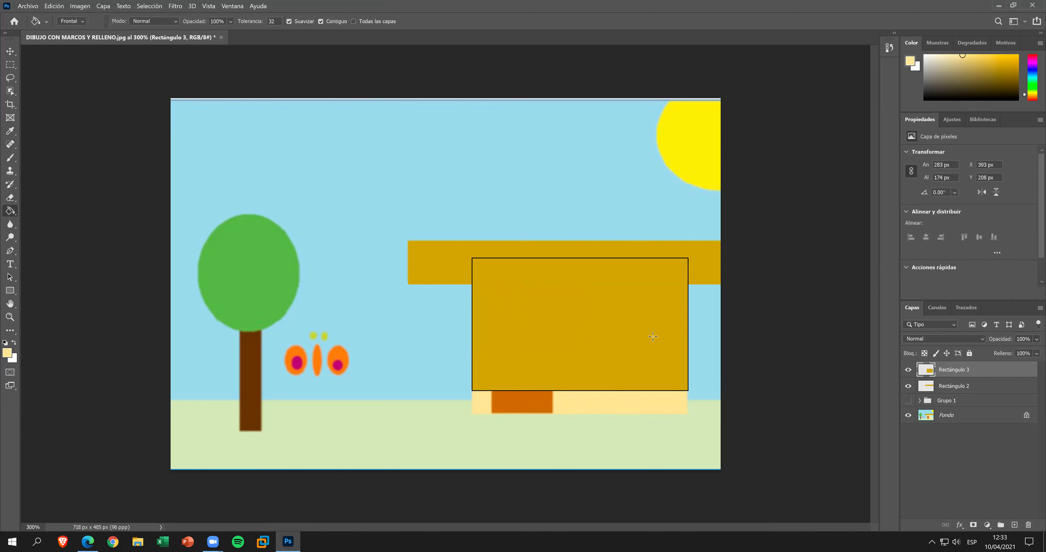
left_click(615, 299)
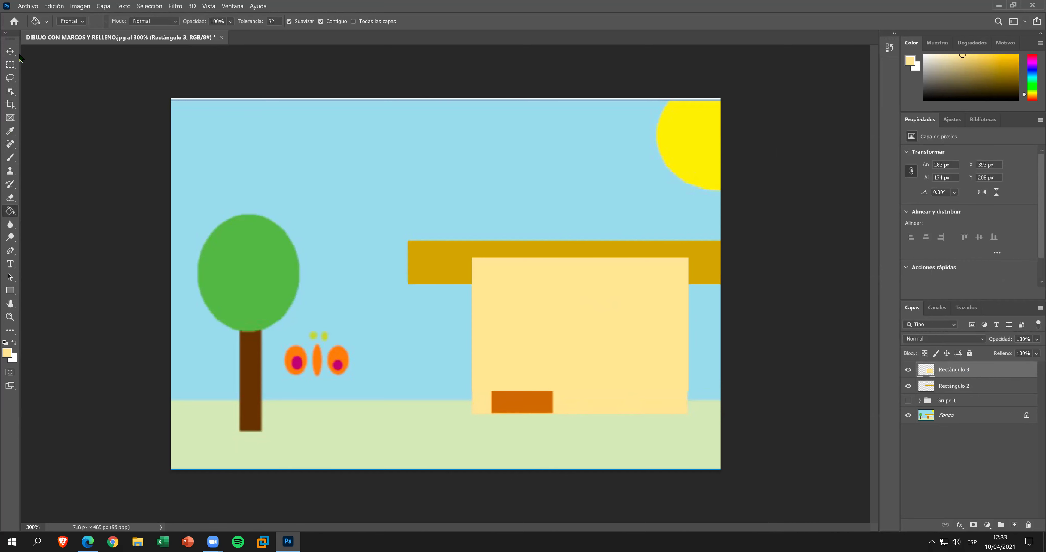
left_click(10, 51)
left_click_drag(593, 303, 593, 325)
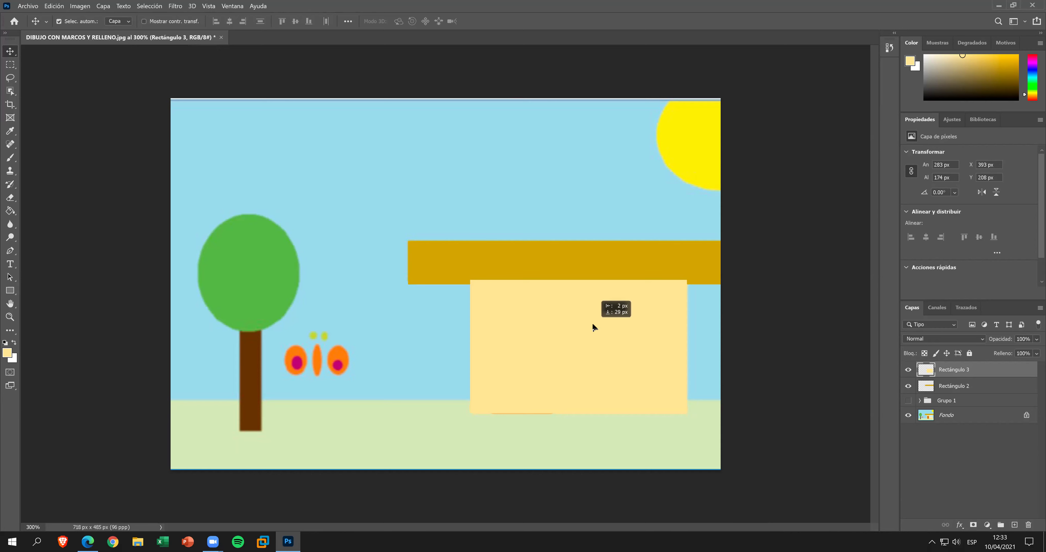
left_click_drag(592, 324, 593, 329)
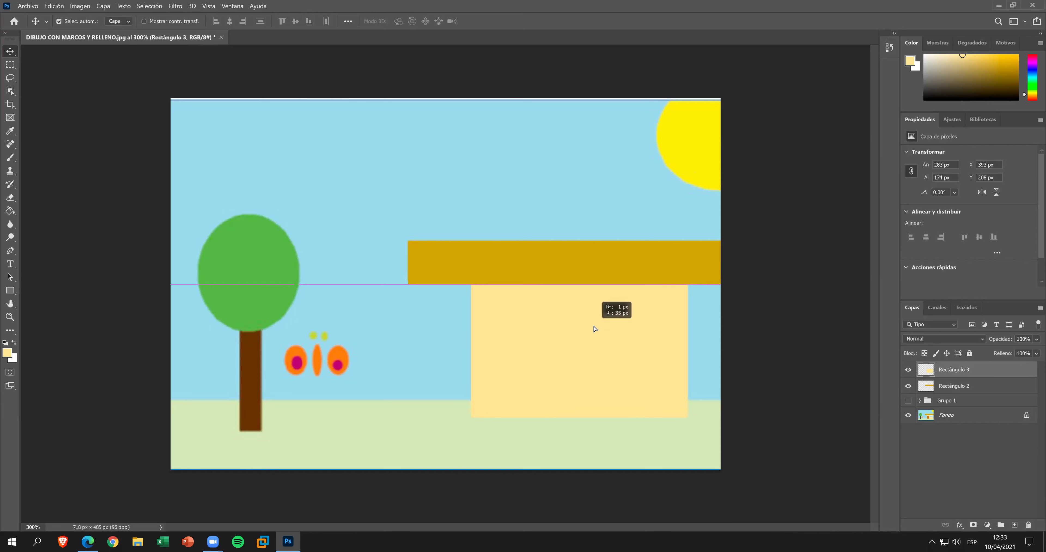
Hide Fondo, place the roof layer above the wall layer, and select both rectangle layers.
left_click(908, 414)
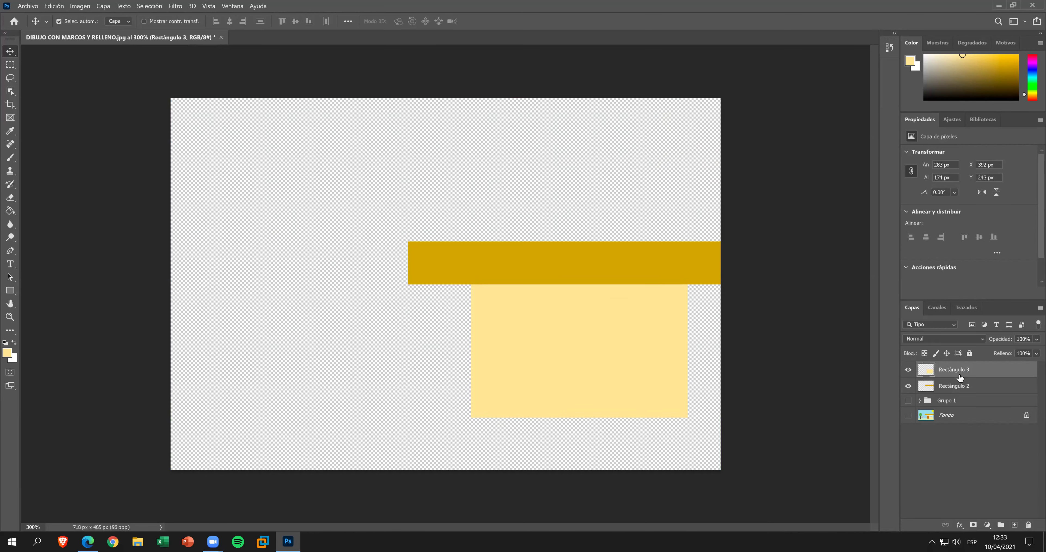
mouse_move(973, 396)
left_mouse_down()
mouse_move(965, 371)
mouse_move(957, 398)
mouse_move(957, 371)
left_mouse_up()
left_click(908, 402)
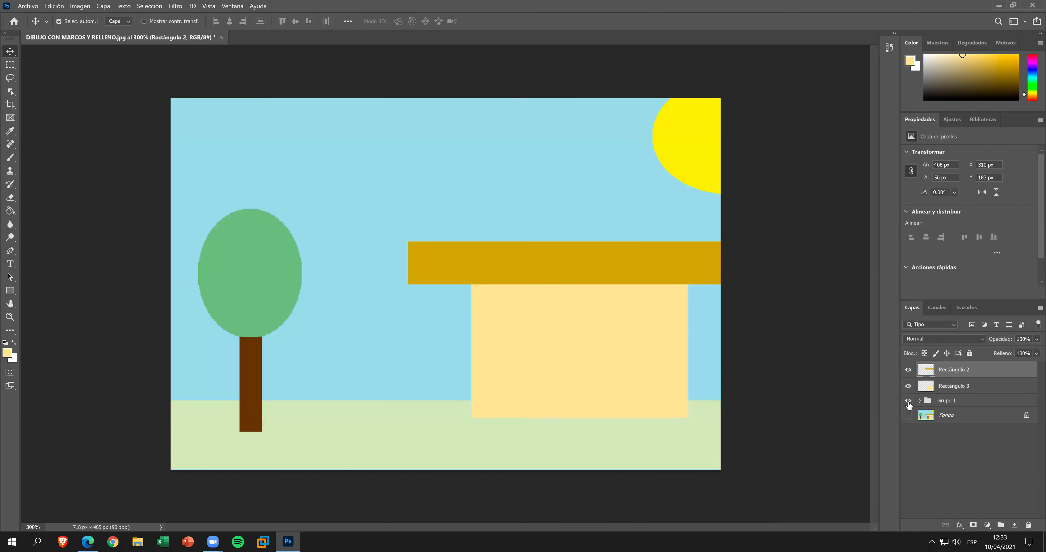
left_click(949, 388)
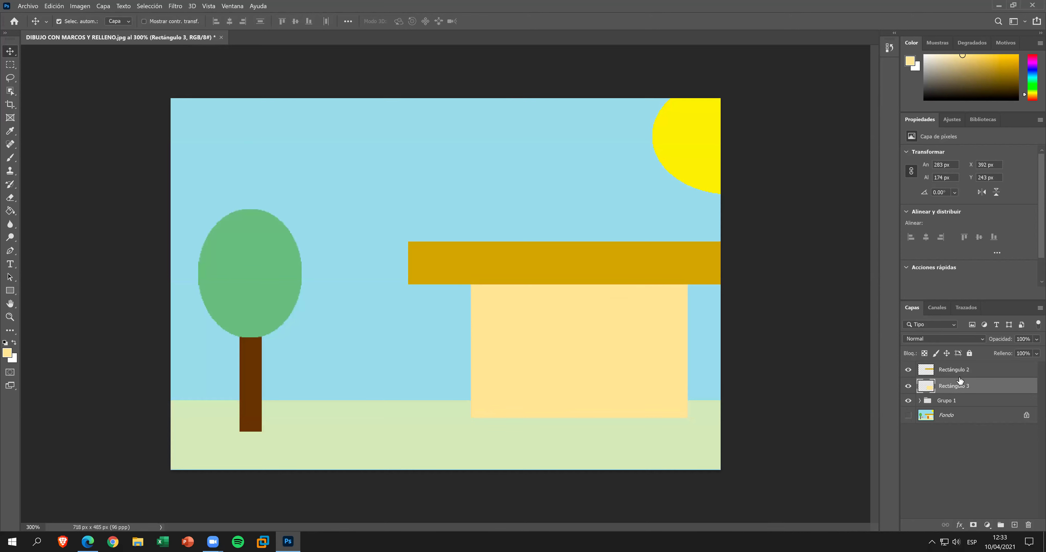
left_click(959, 370, "shift")
Move Rectángulo 2 and 3 into Grupo 1, hide the group and show Fondo.
left_click_drag(960, 370, 955, 406)
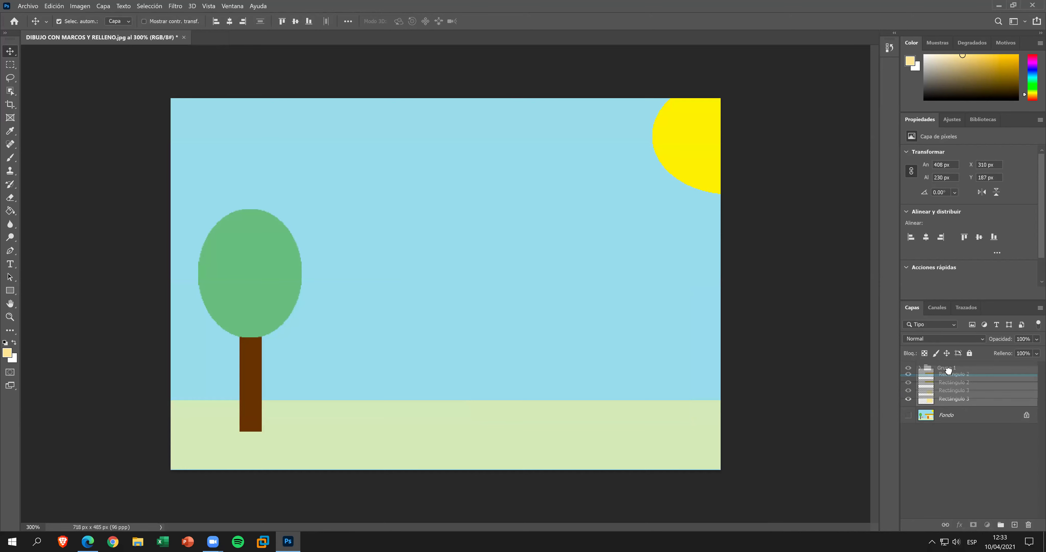
left_click_drag(939, 384, 925, 368)
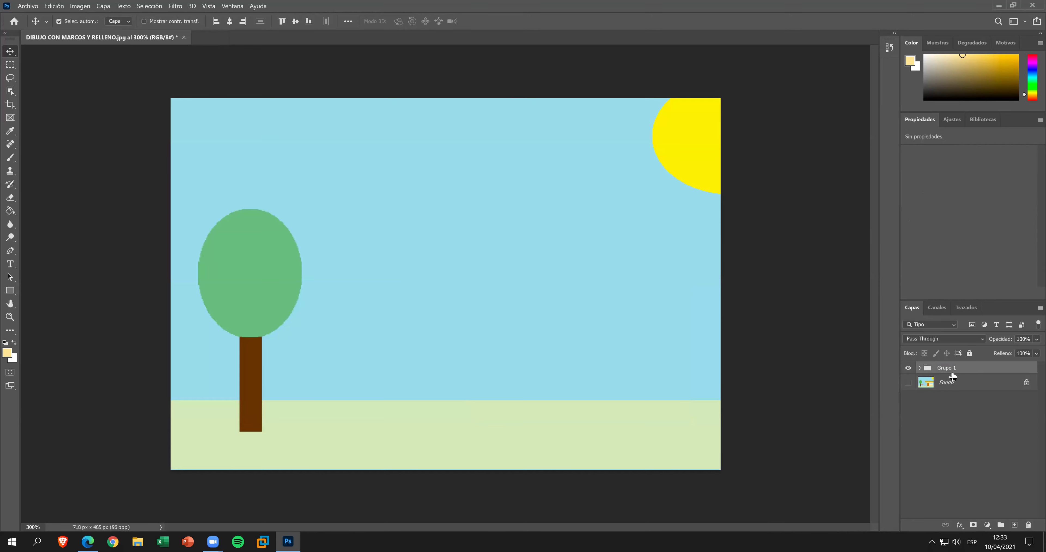
left_click(908, 369)
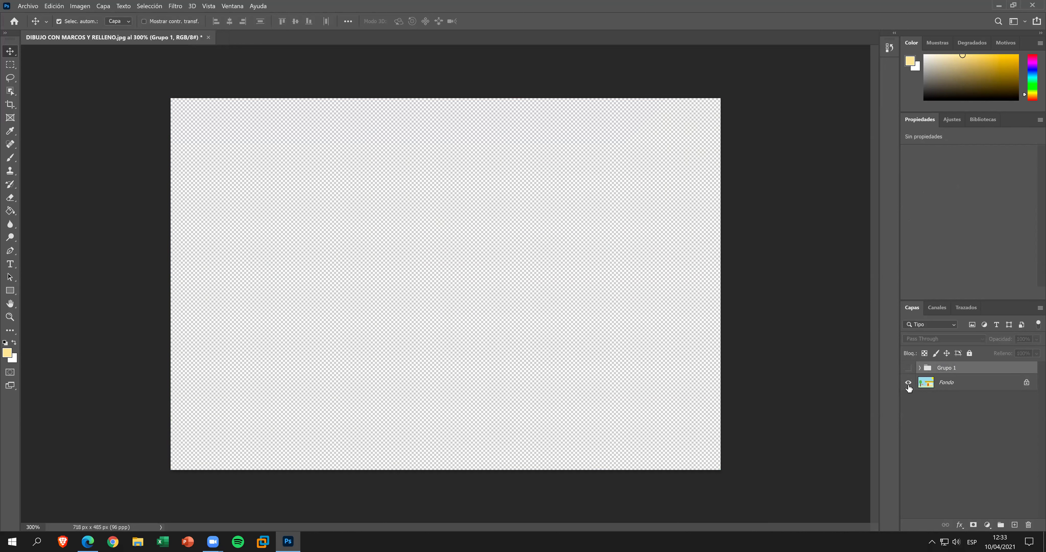
left_click(908, 383)
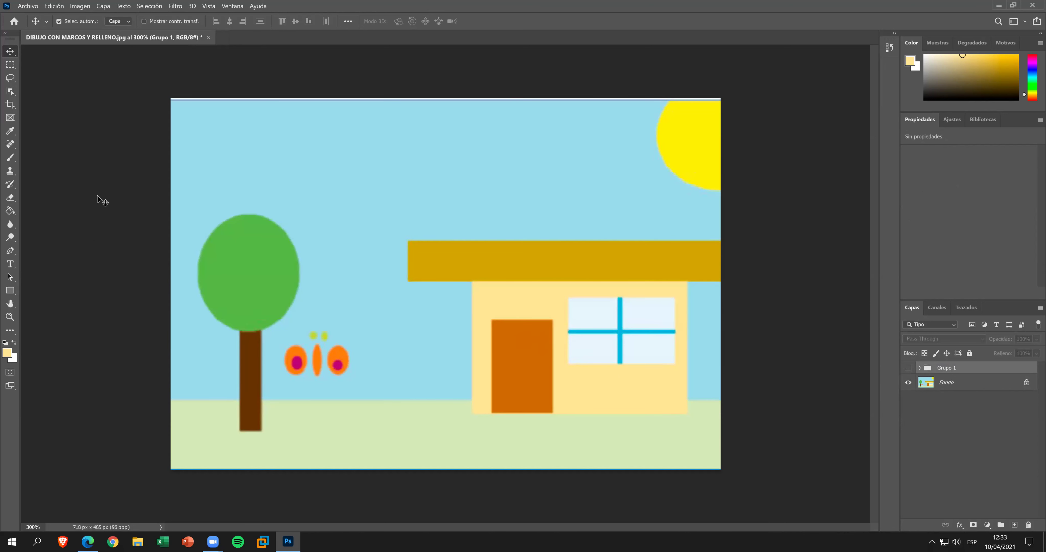
Draw a door-sized rectangle over the reference door, rasterize it and nudge it left.
left_click(3, 297)
left_click(56, 290)
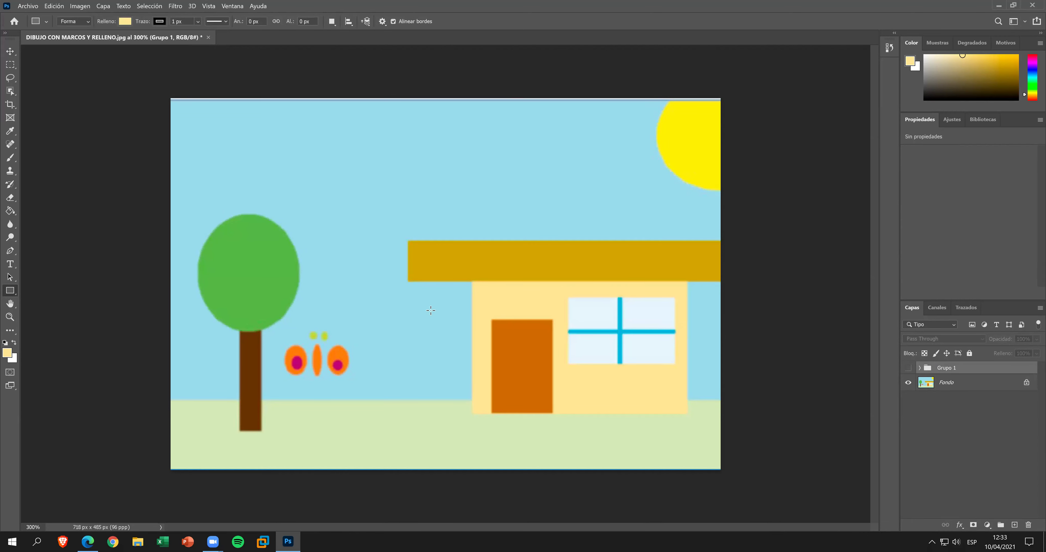
left_click_drag(490, 318, 552, 412)
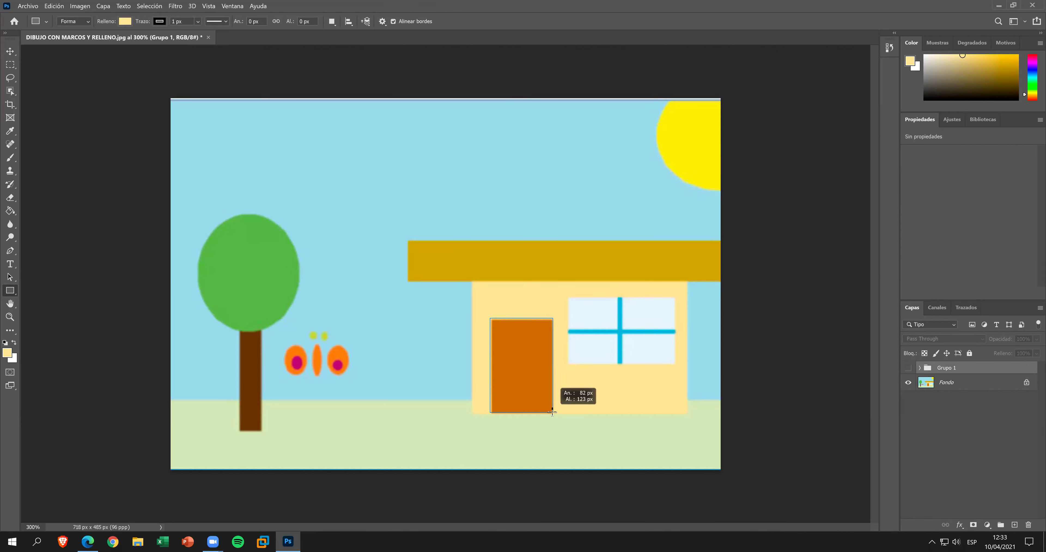
left_click_drag(551, 412, 551, 413)
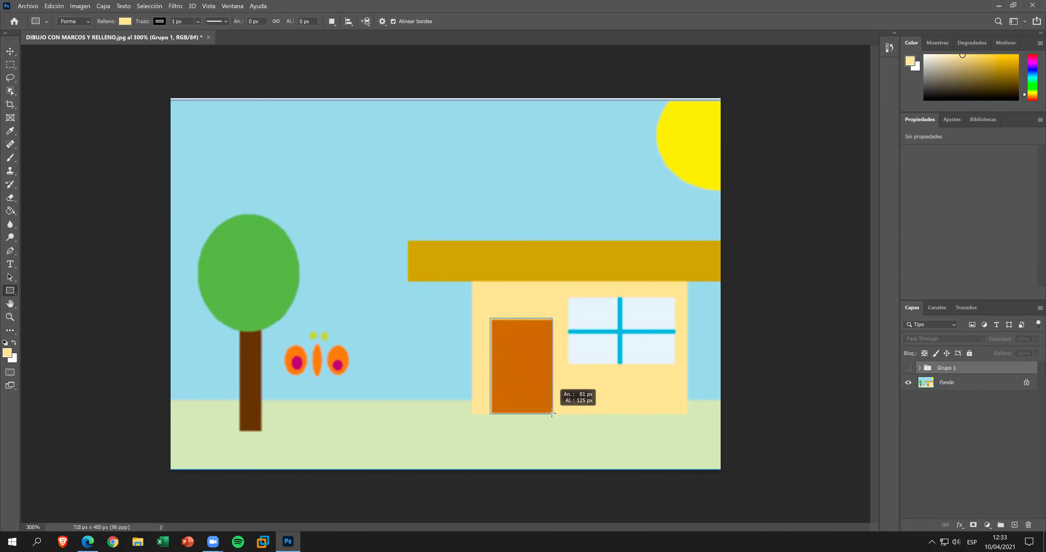
left_click_drag(548, 412, 548, 413)
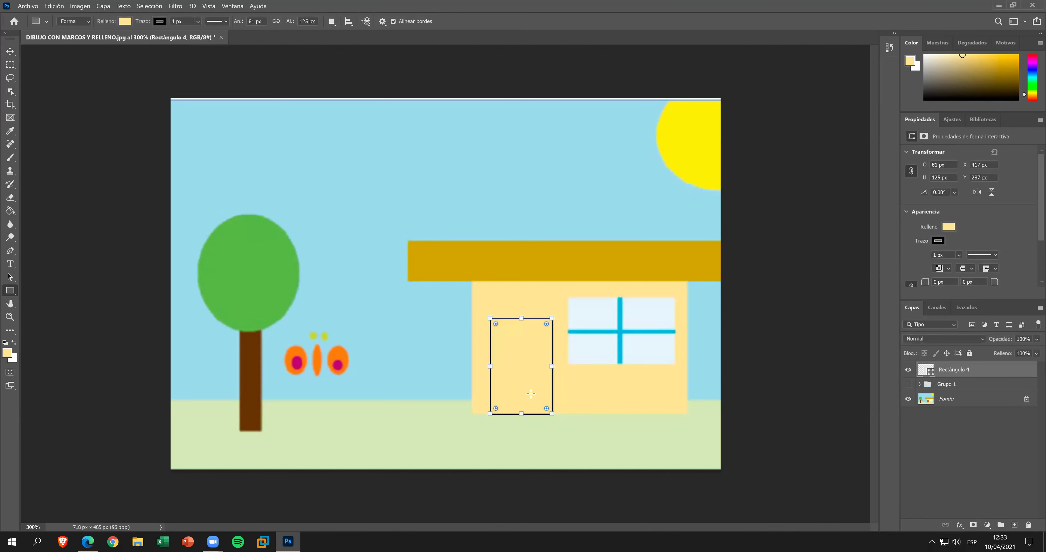
right_click(950, 377)
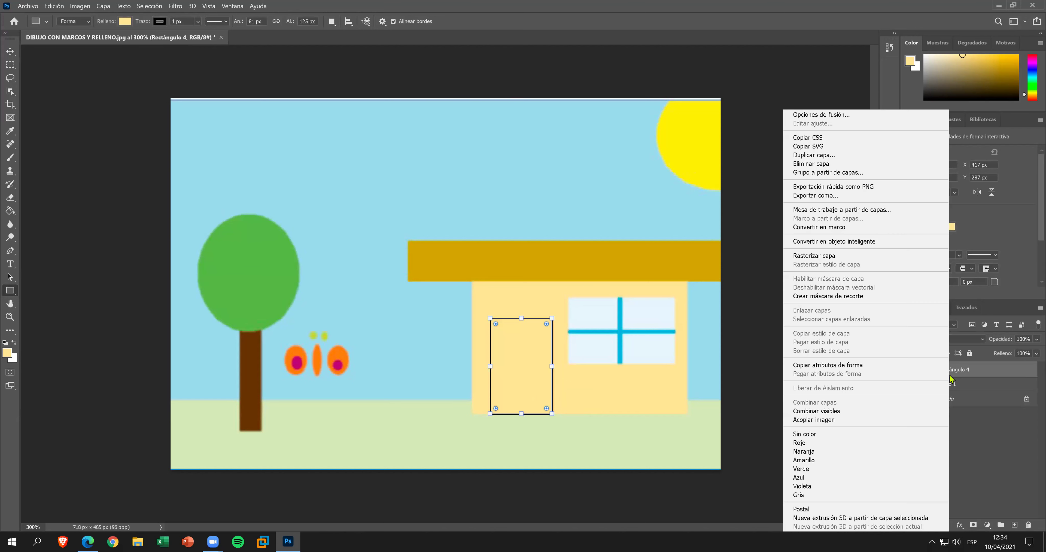
left_click(883, 257)
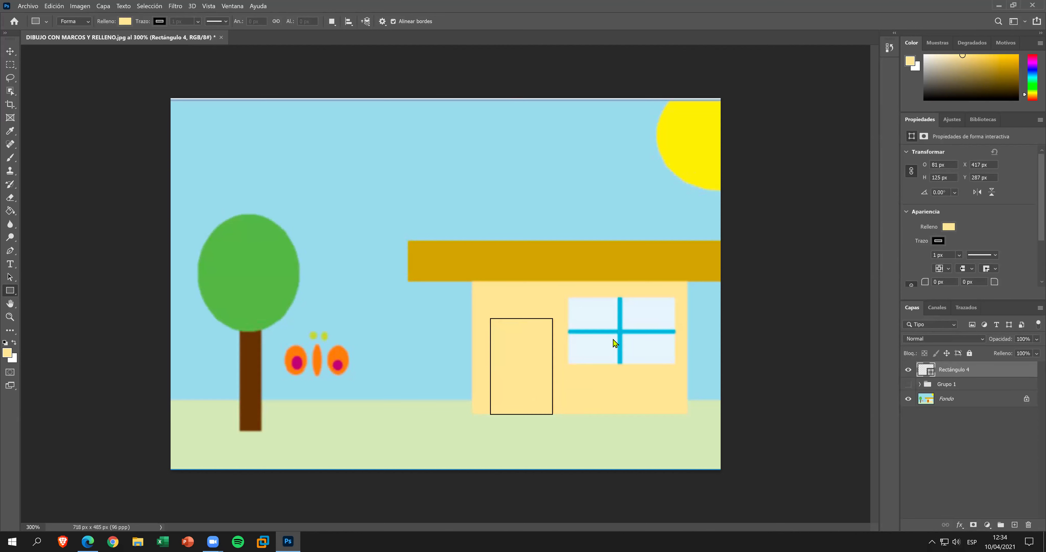
left_click(10, 51)
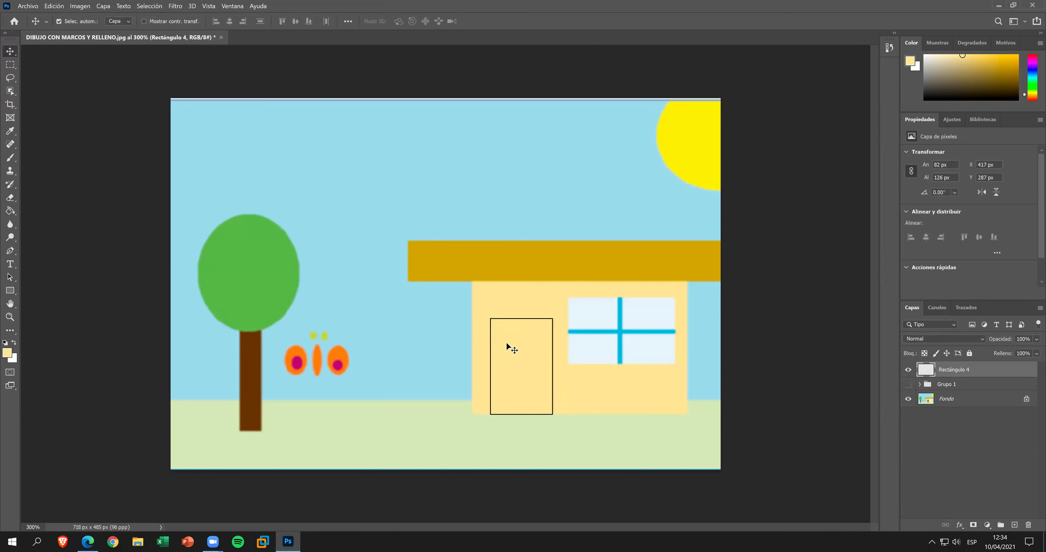
key("Left")
key("Left")
key("Left")
key("Left")
key("Left")
key("Left")
key("Left")
key("Left")
key("Left")
key("Left")
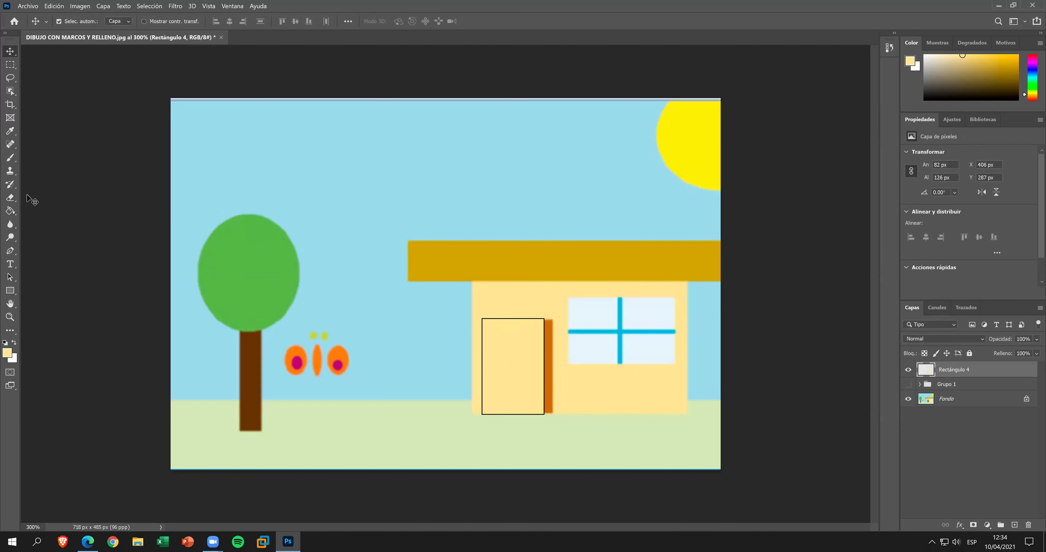
Fill the door rectangle with the sampled door orange, nudge it right, and drag it into Grupo 1.
left_click(10, 130)
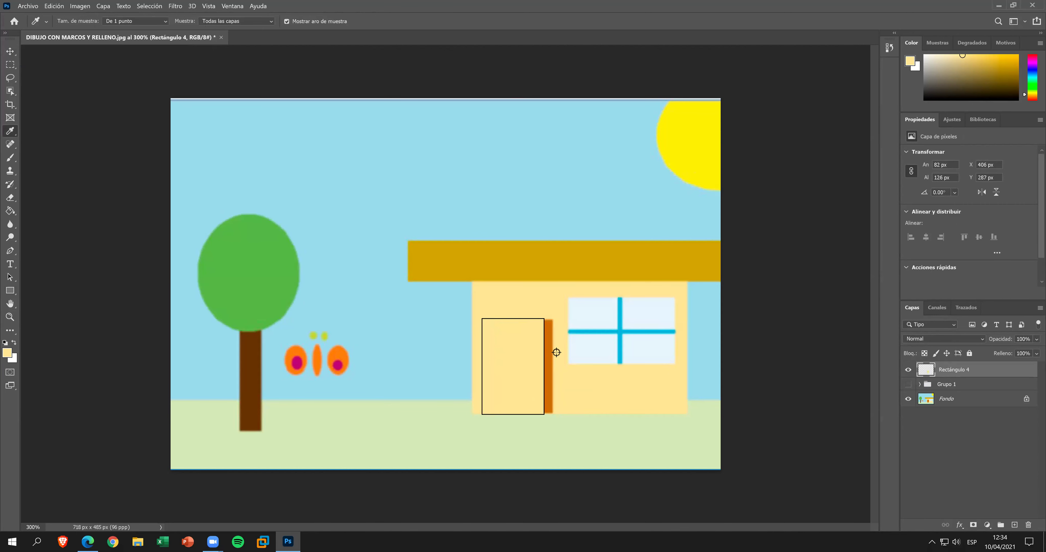
left_click(548, 340)
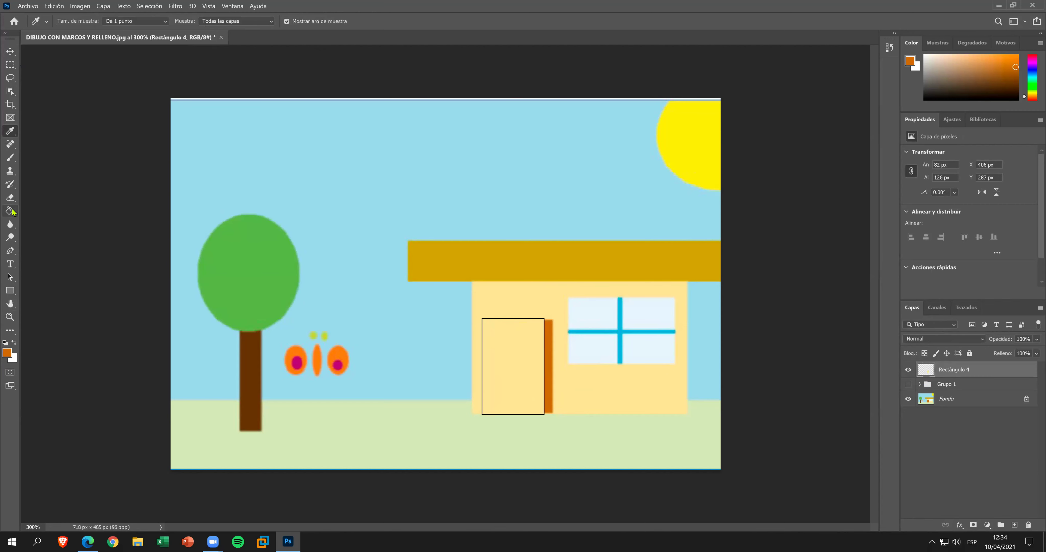
left_click(10, 210)
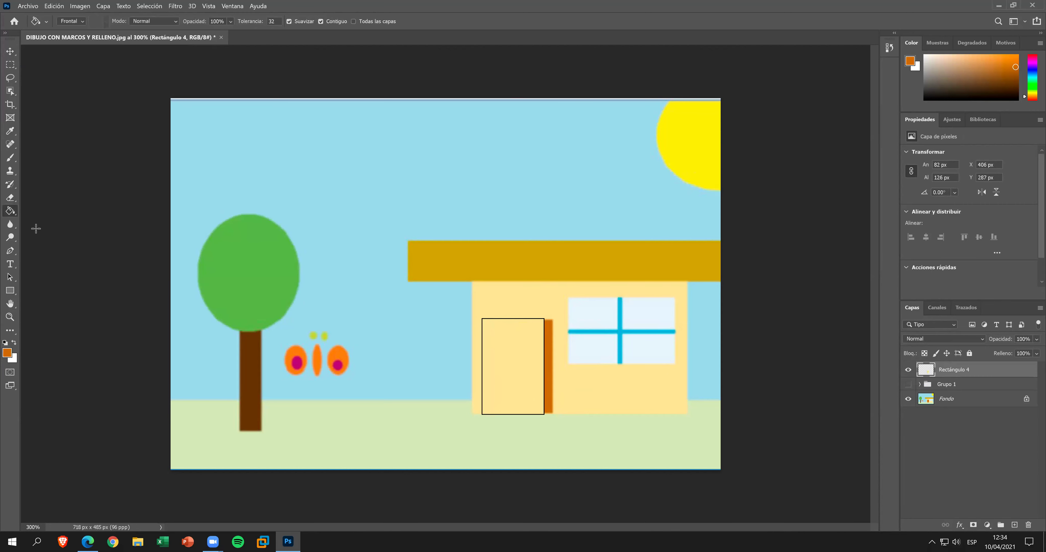
left_click(508, 357)
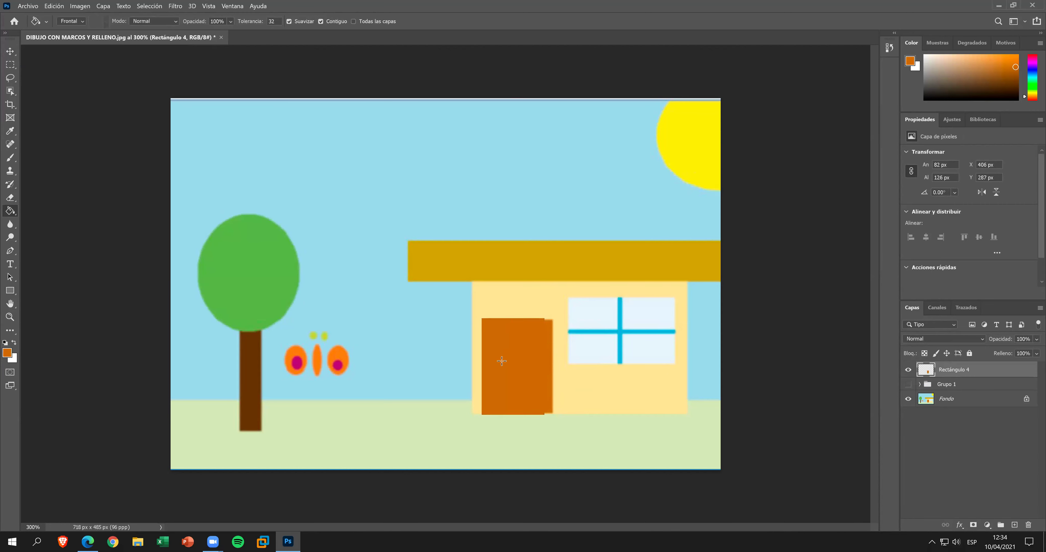
left_click(10, 51)
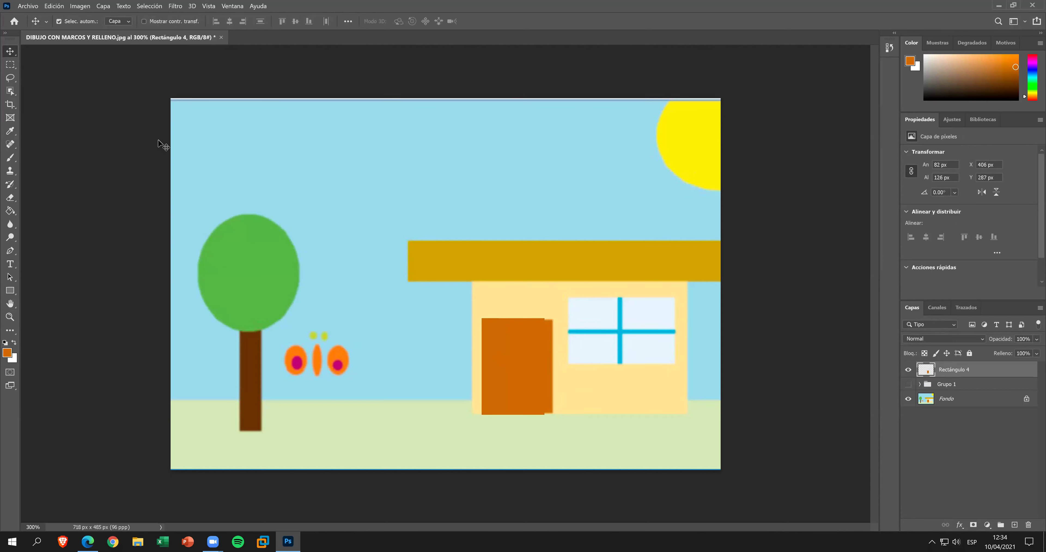
key("Right")
key("Right")
key("Right")
key("Right")
key("Right")
key("Right")
key("Right")
key("Right")
key("Right")
key("Right")
key("Right")
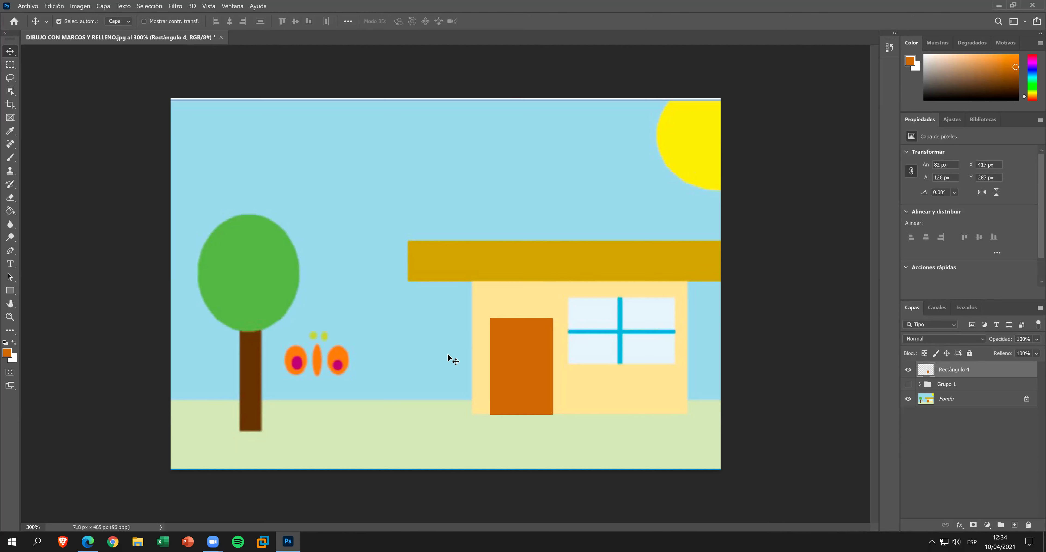
key("Right")
left_click_drag(945, 367, 952, 387)
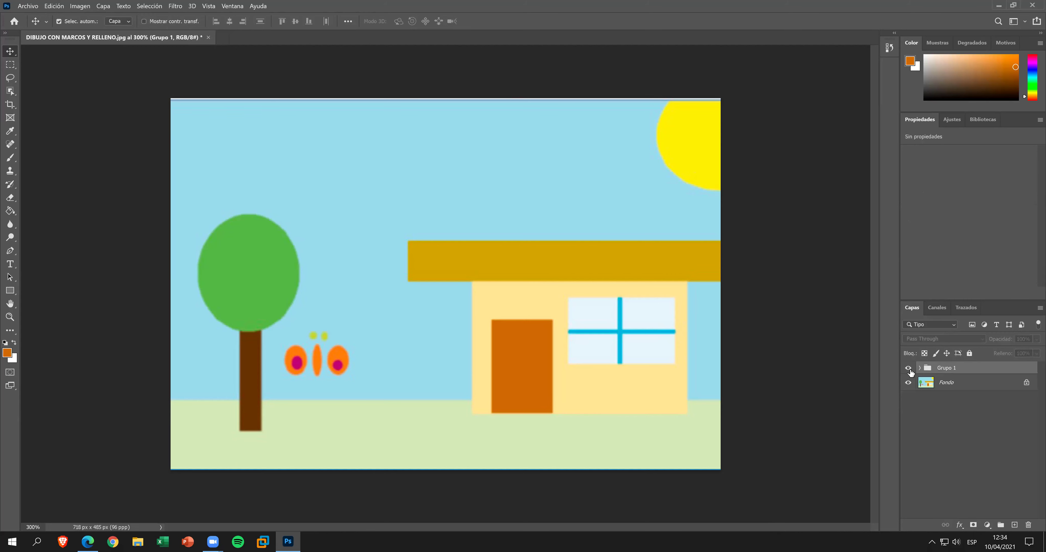
Show and expand Grupo 1, check the door layer, and reorder it above the group.
left_click(908, 367)
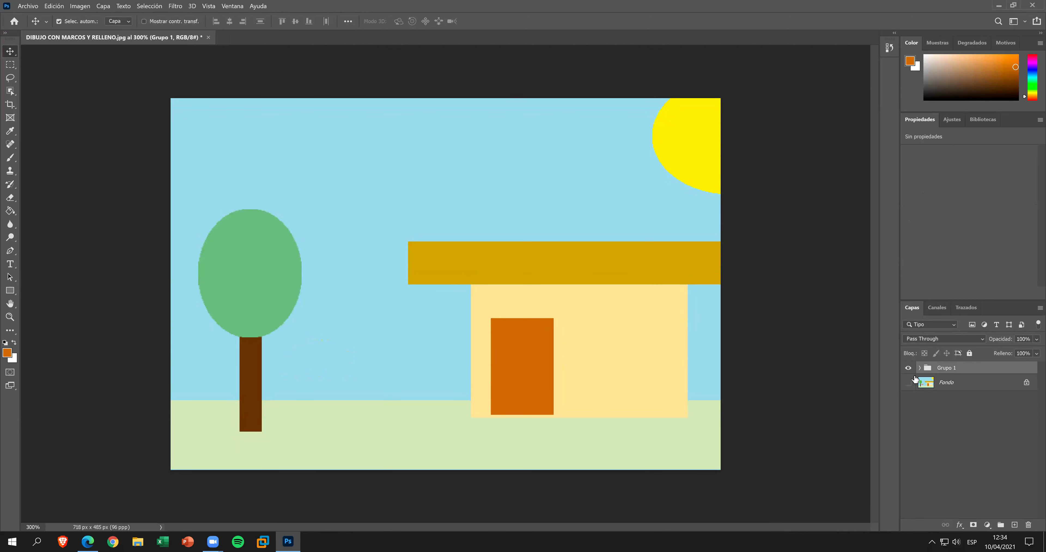
left_click(920, 370)
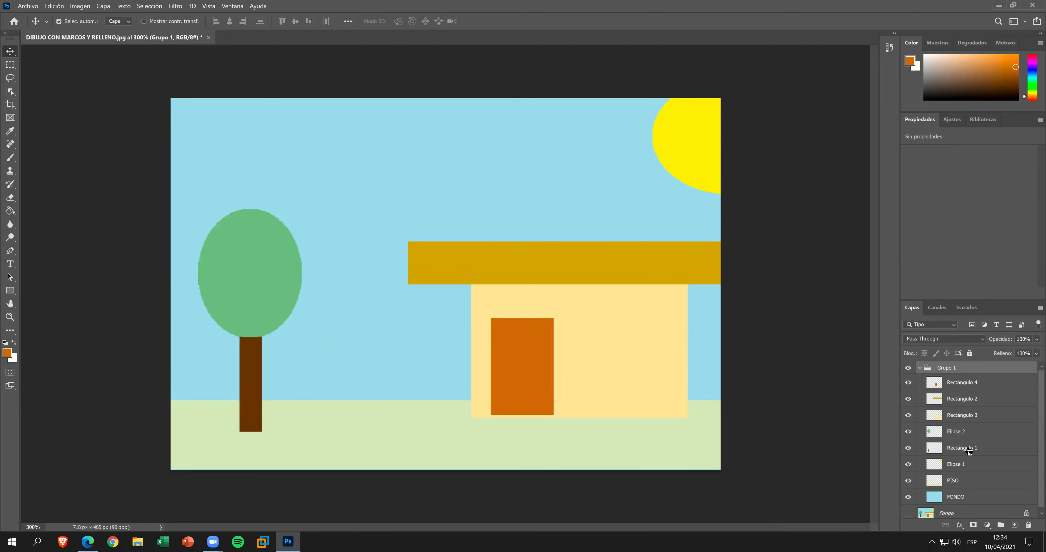
left_click(908, 383)
left_click(909, 384)
left_click_drag(949, 388, 953, 367)
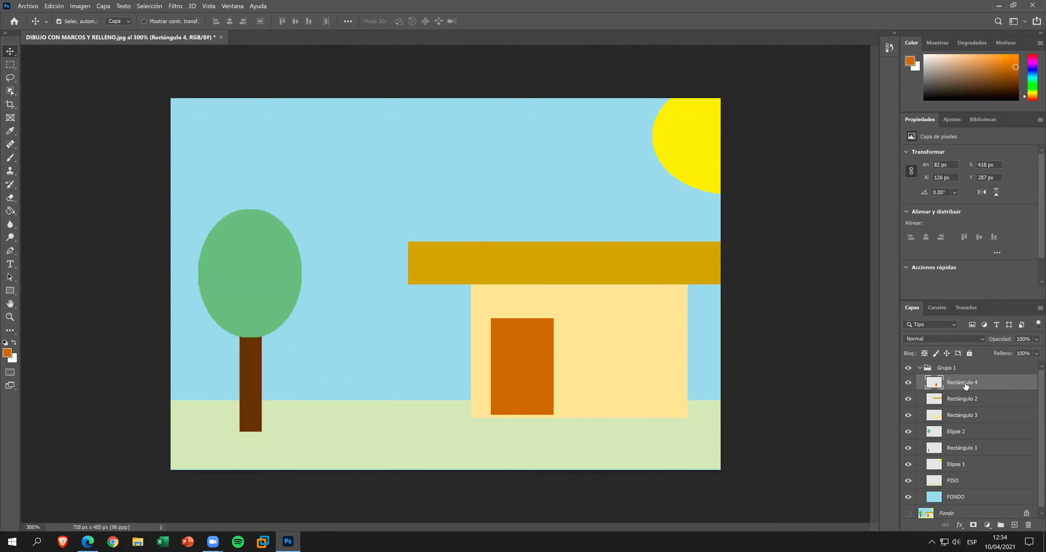
left_click_drag(954, 364, 956, 362)
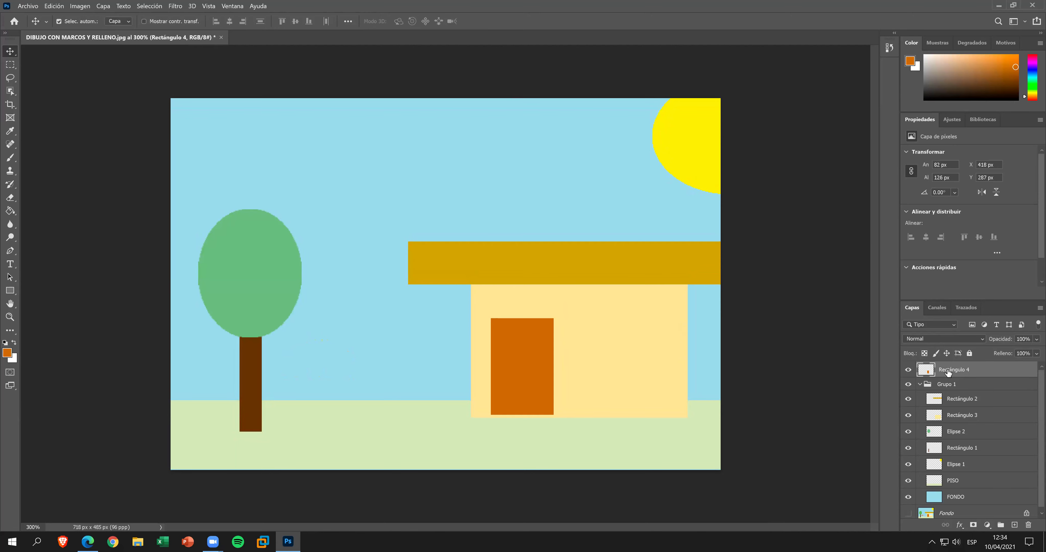
Nudge the door down to Y 291 px, return it into collapsed Grupo 1, and show only Fondo.
key("Down")
key("Down")
key("Down")
key("Down")
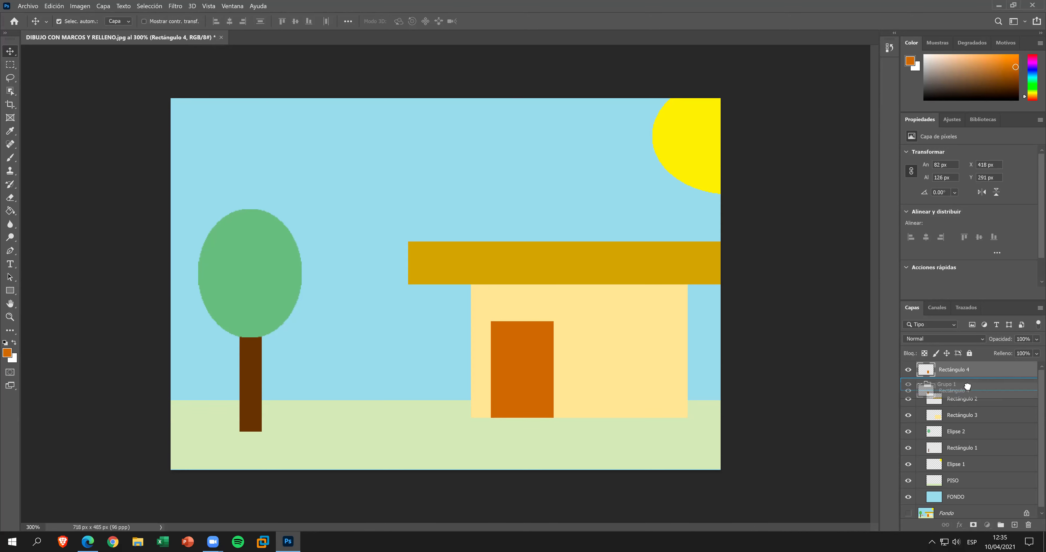
left_click_drag(961, 370, 935, 392)
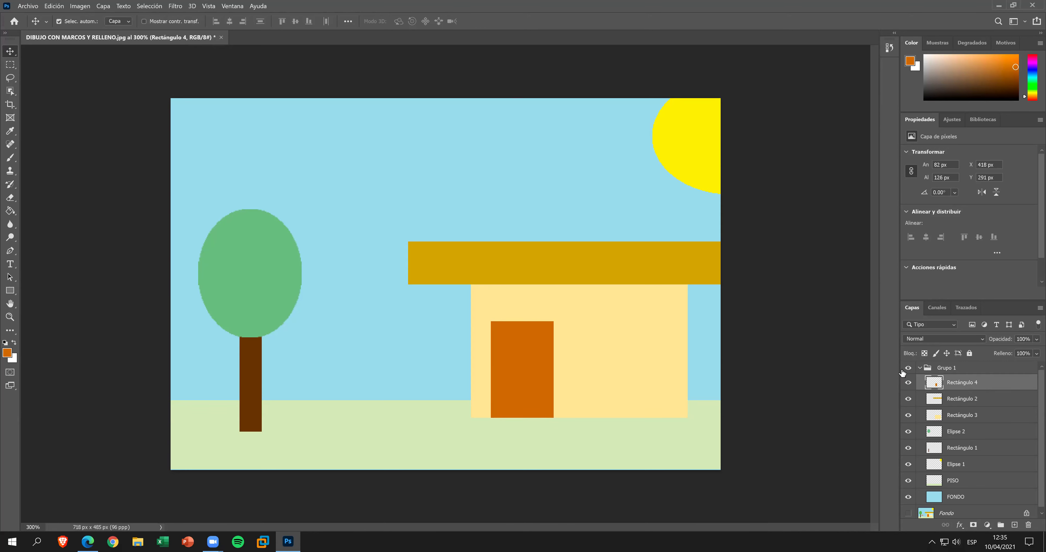
left_click(920, 367)
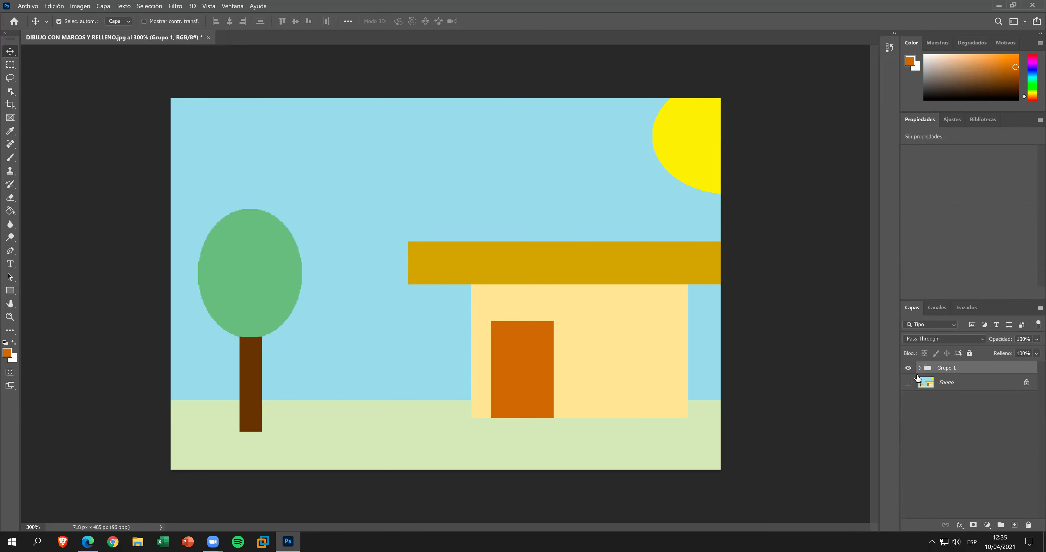
left_click(908, 367)
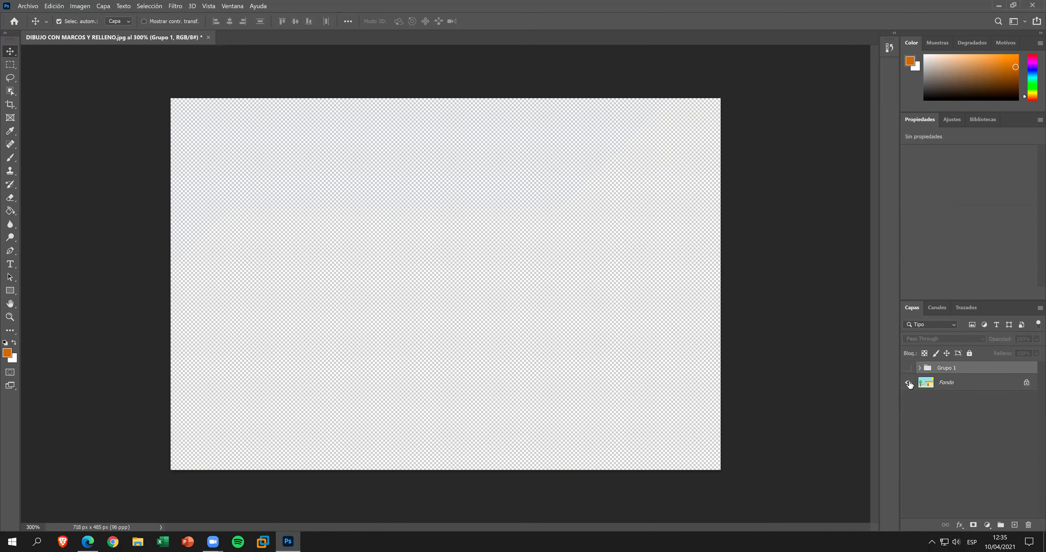
left_click(908, 382)
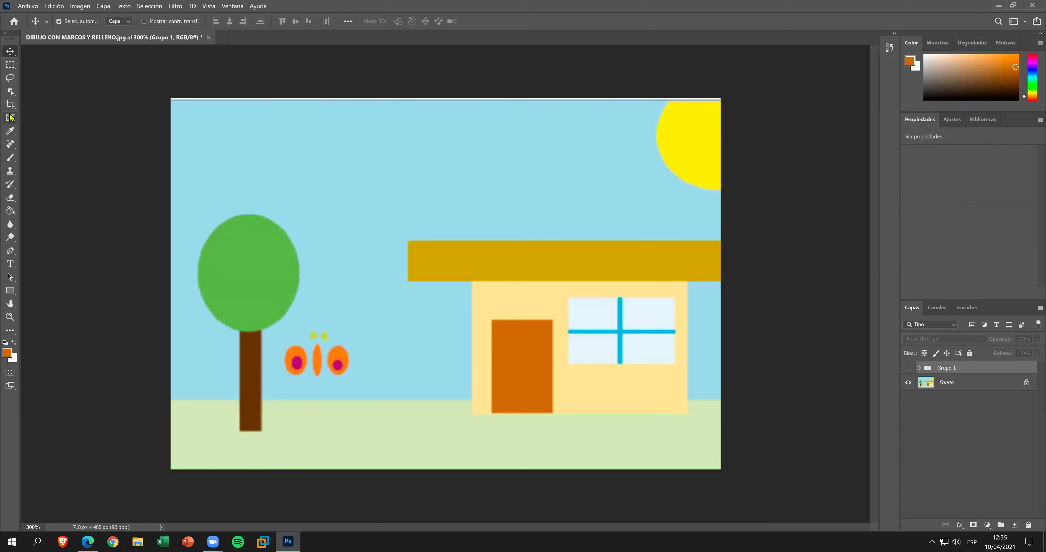
Draw a rectangle over the reference window and rasterize it.
left_click(11, 290)
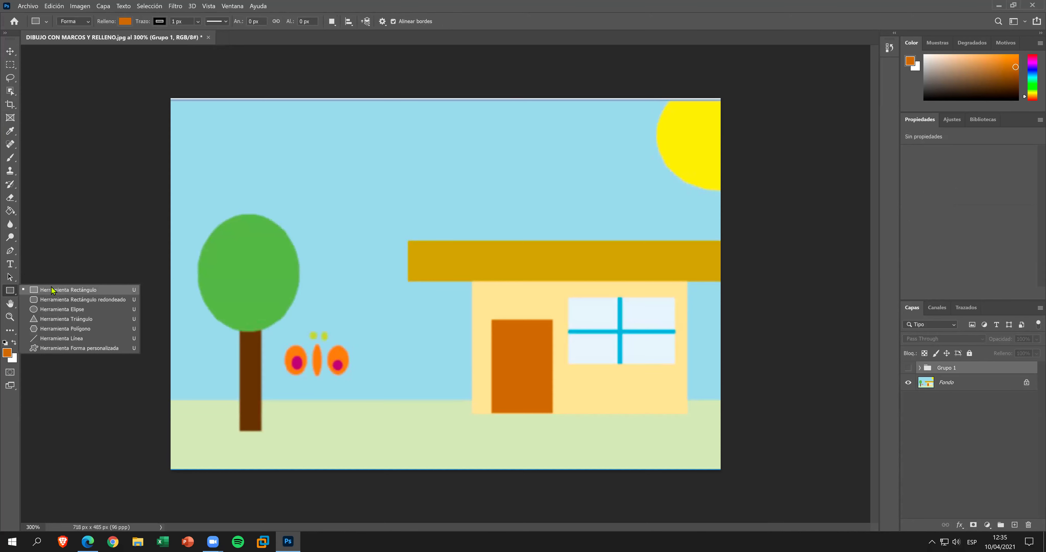
left_click(68, 290)
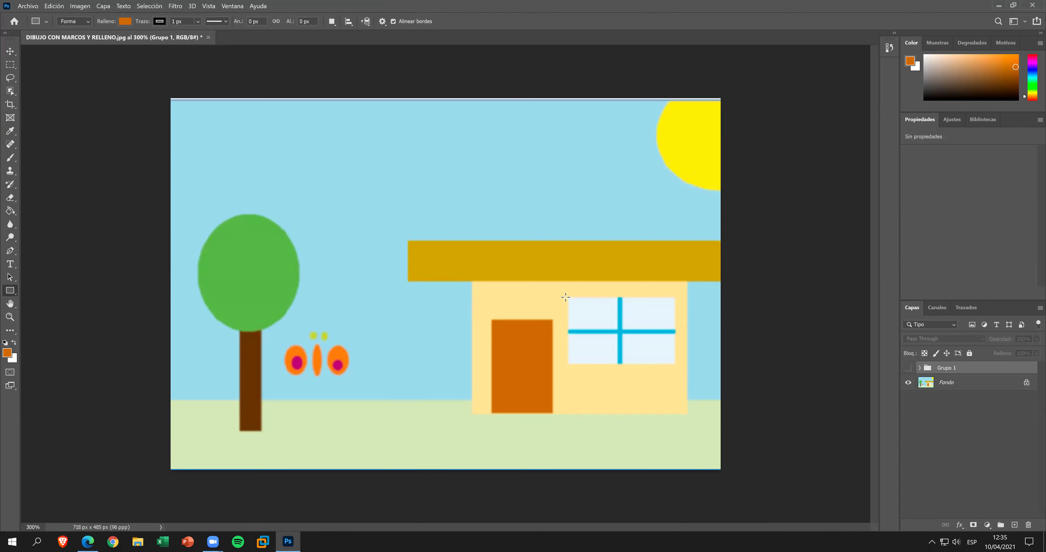
left_click_drag(593, 315, 673, 364)
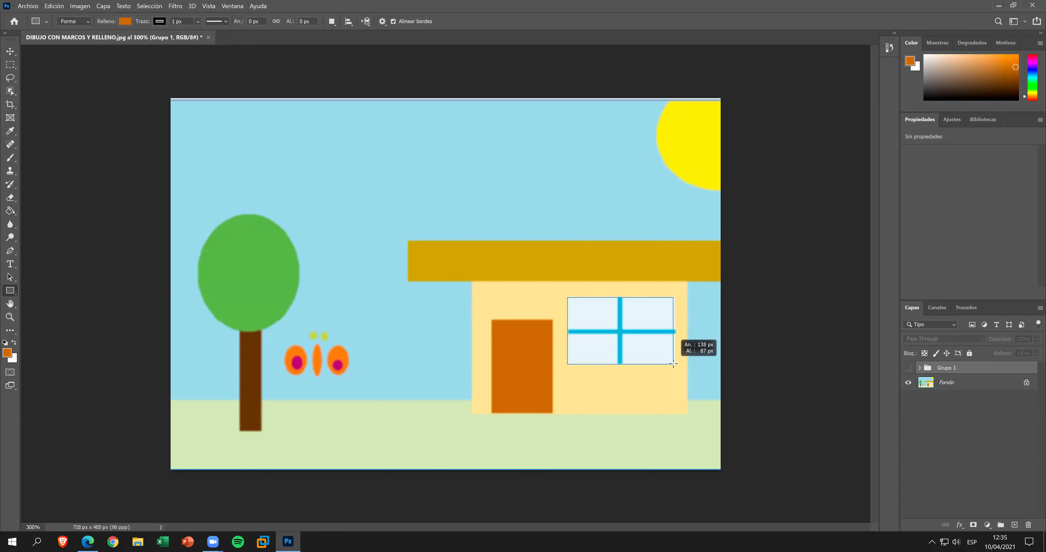
left_click_drag(673, 364, 674, 364)
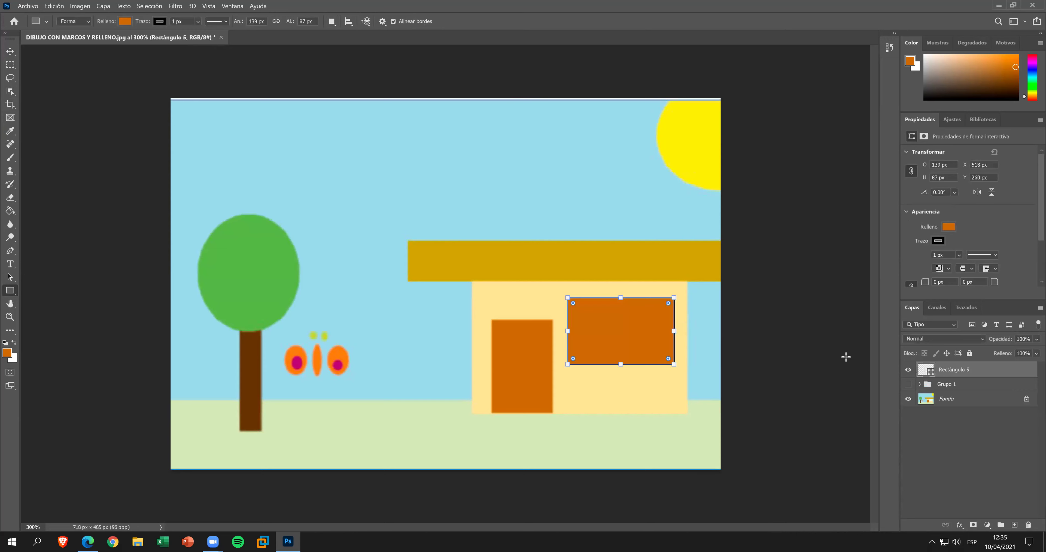
right_click(952, 372)
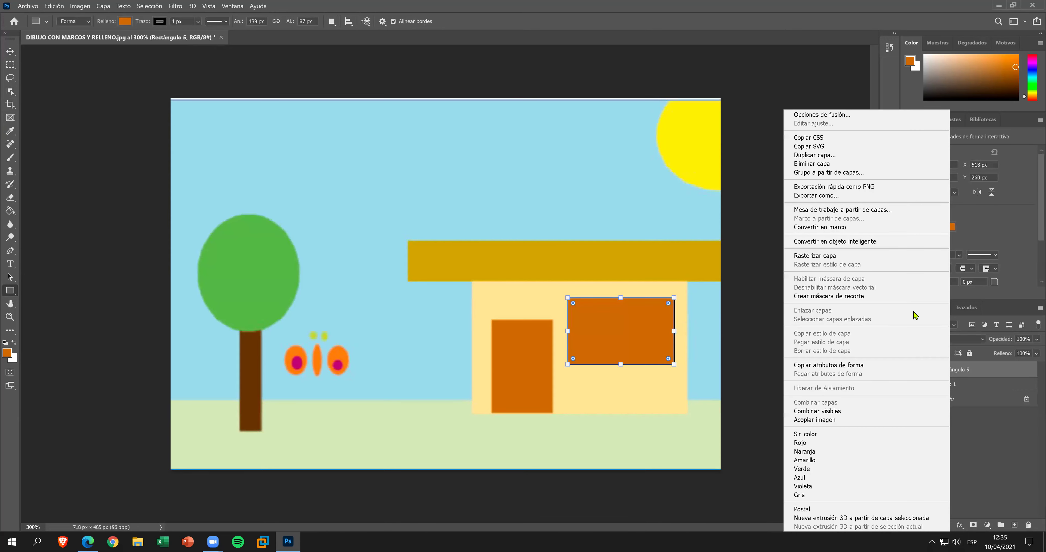
left_click(876, 257)
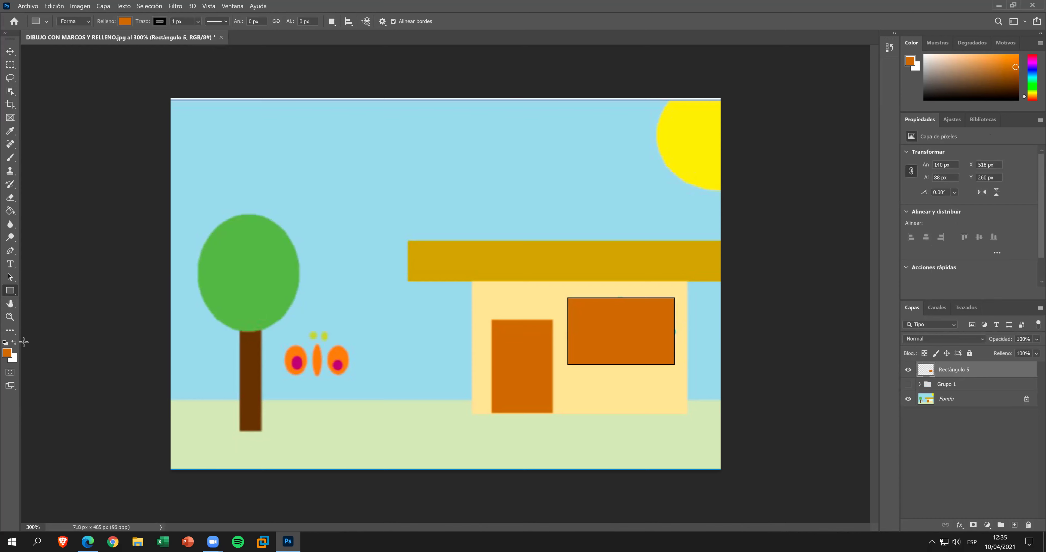
Set white as foreground colour and fill the window rectangle and its outline white.
left_click(15, 344)
left_click(5, 343)
left_click(14, 343)
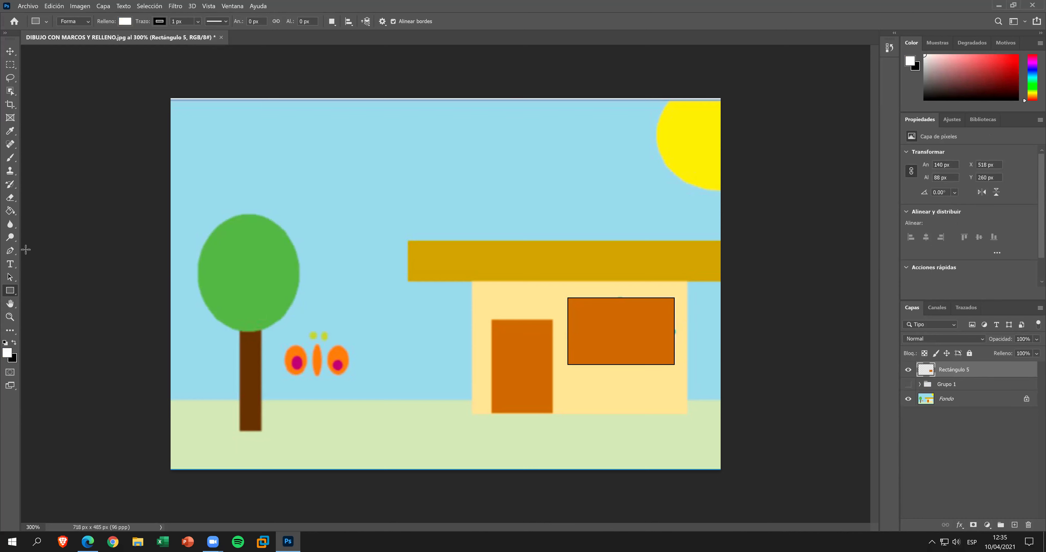
left_click(10, 211)
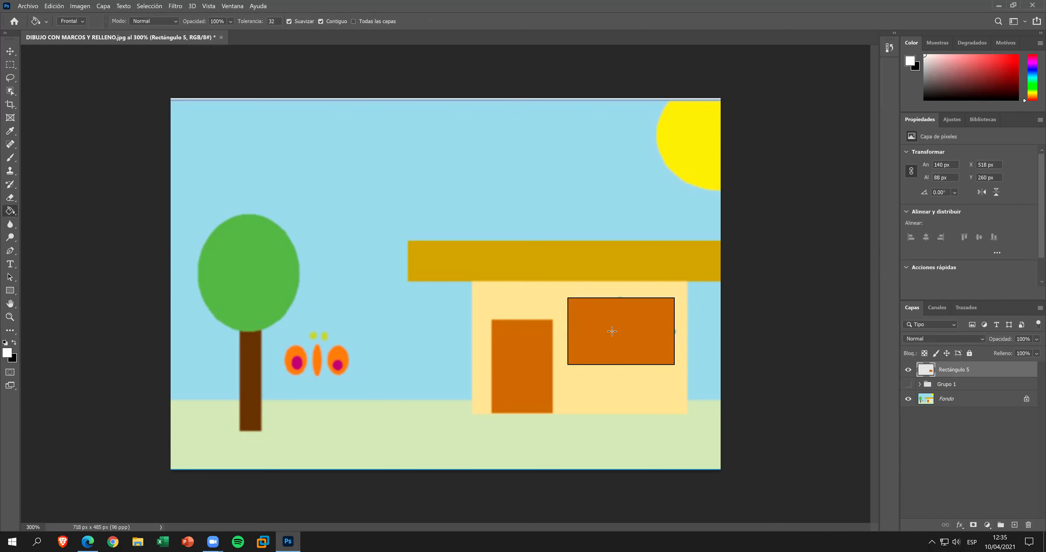
left_click(612, 331)
left_click(613, 336)
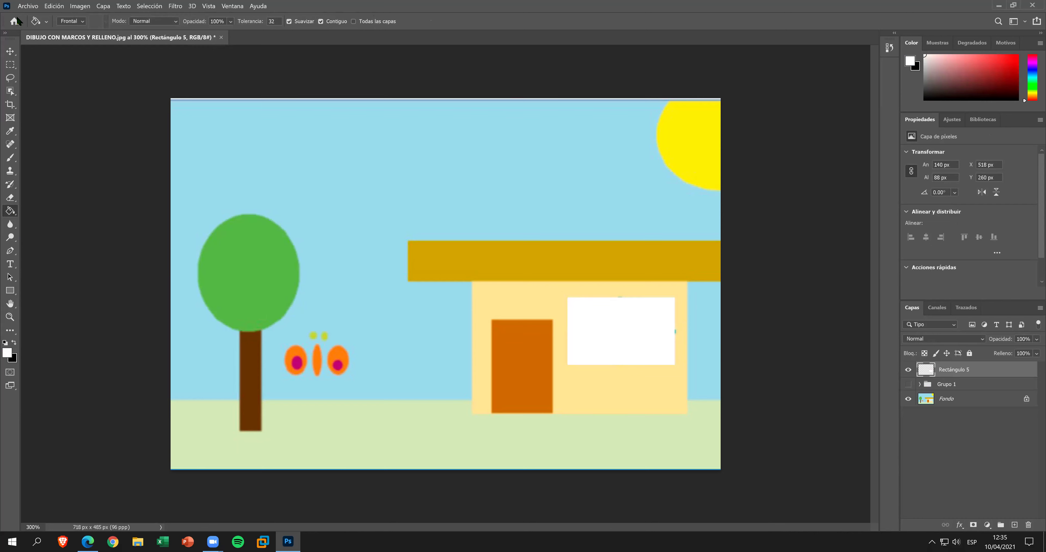
Delete the white rectangle layer and toggle Grupo 1's visibility on and off.
left_click(9, 50)
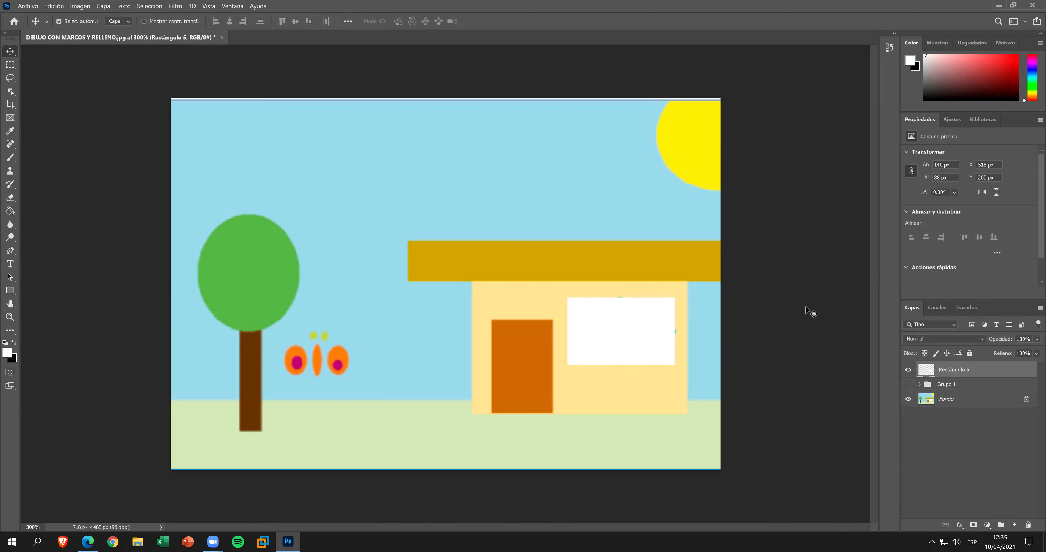
left_click_drag(948, 377, 1027, 524)
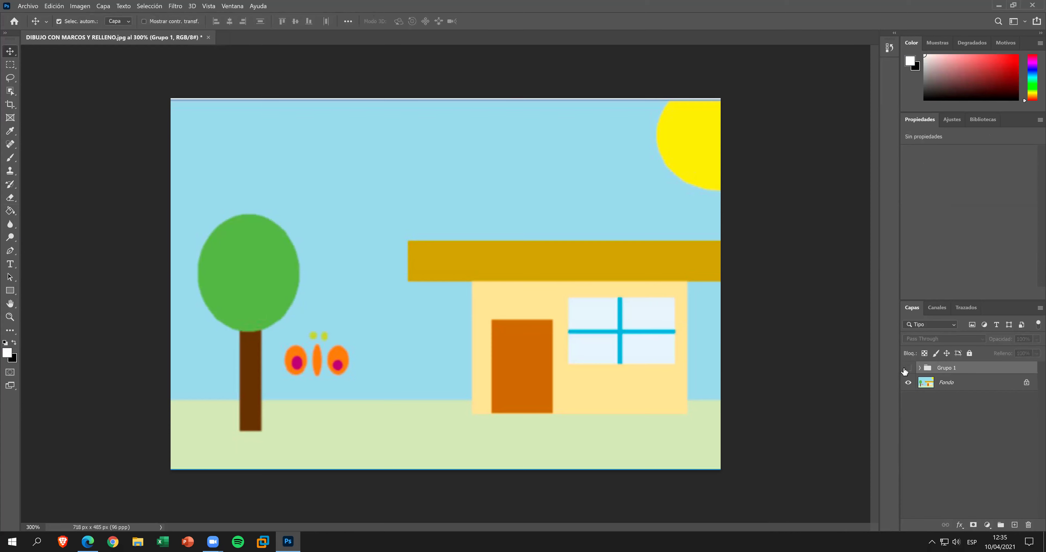
left_click(907, 368)
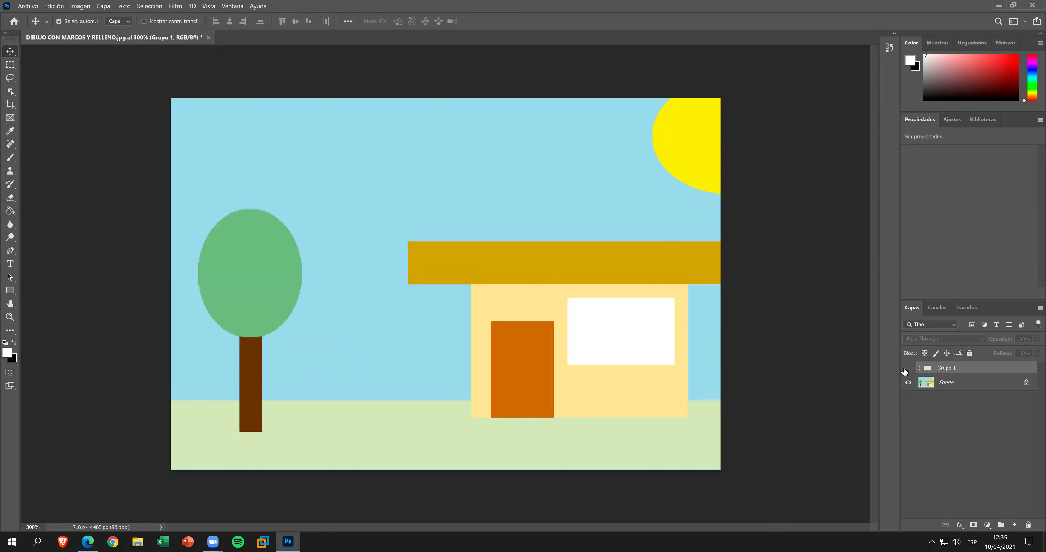
left_click(908, 368)
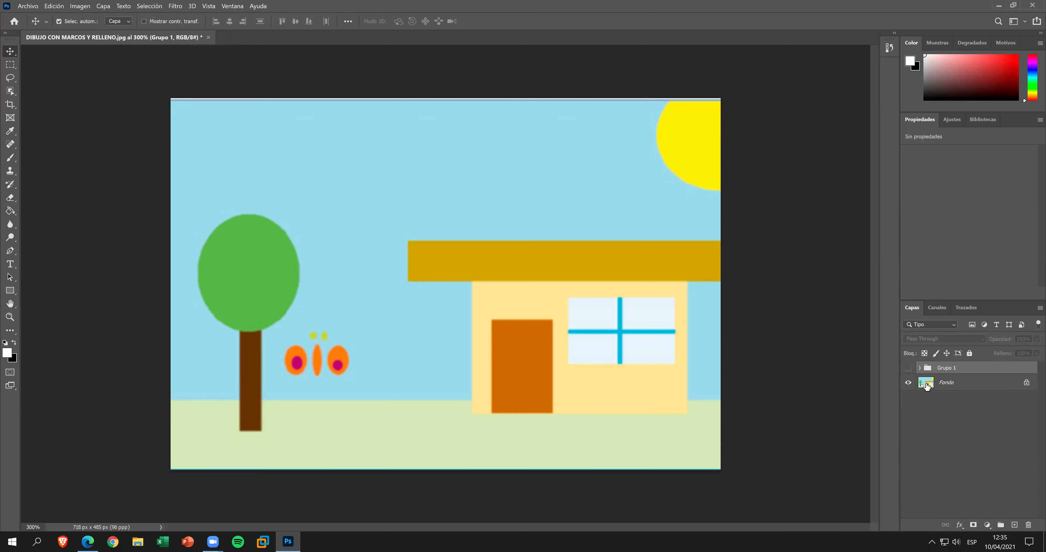
Draw a thin 143 × 7 px rectangle over the window's horizontal bar and rasterize it.
left_click(926, 386)
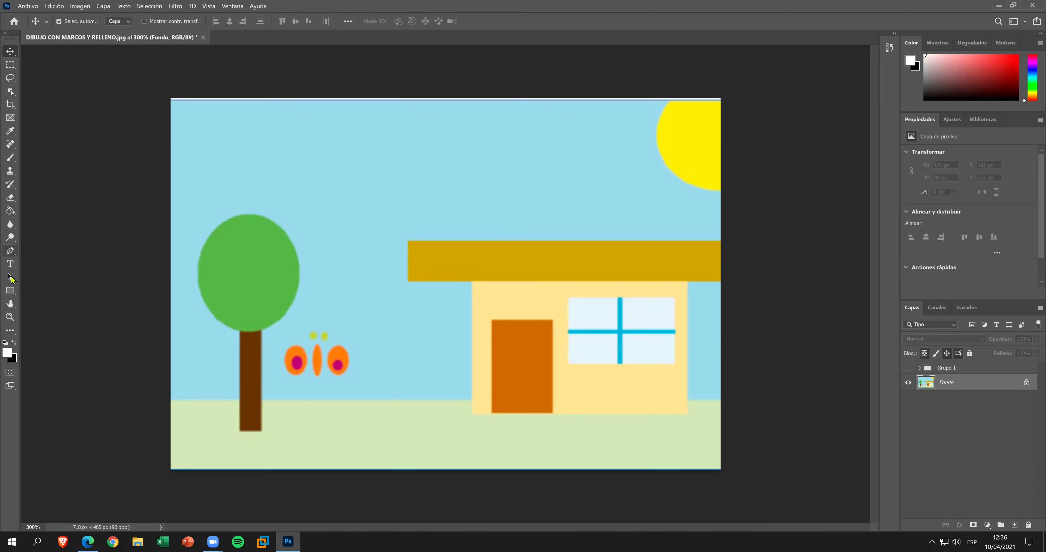
left_click(10, 291)
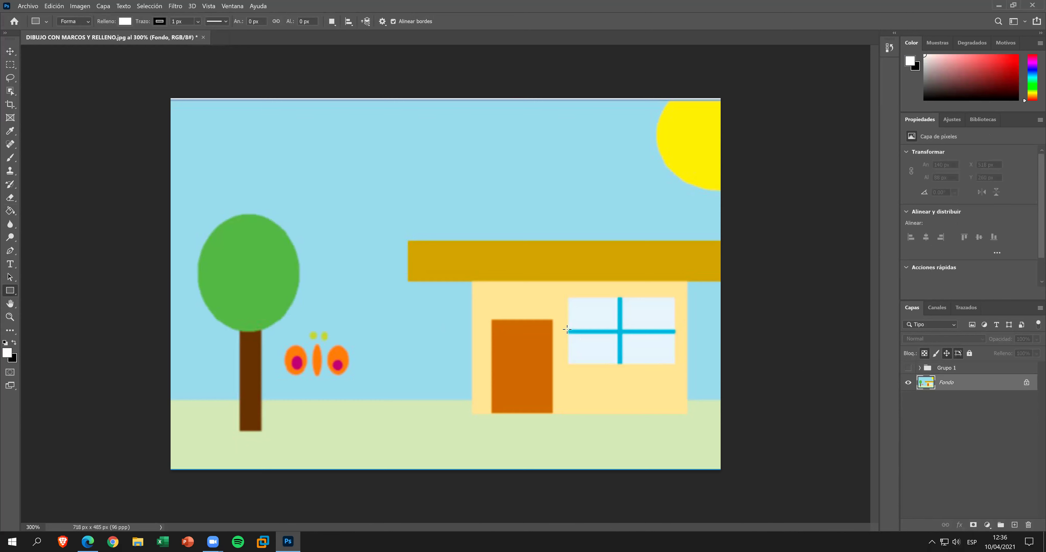
left_click_drag(567, 329, 675, 333)
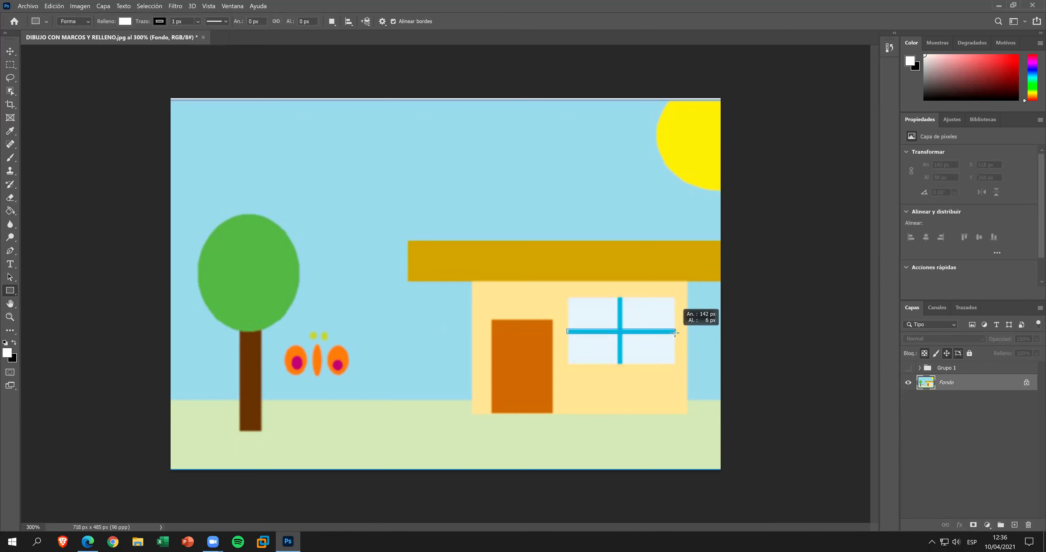
left_click_drag(674, 332, 675, 332)
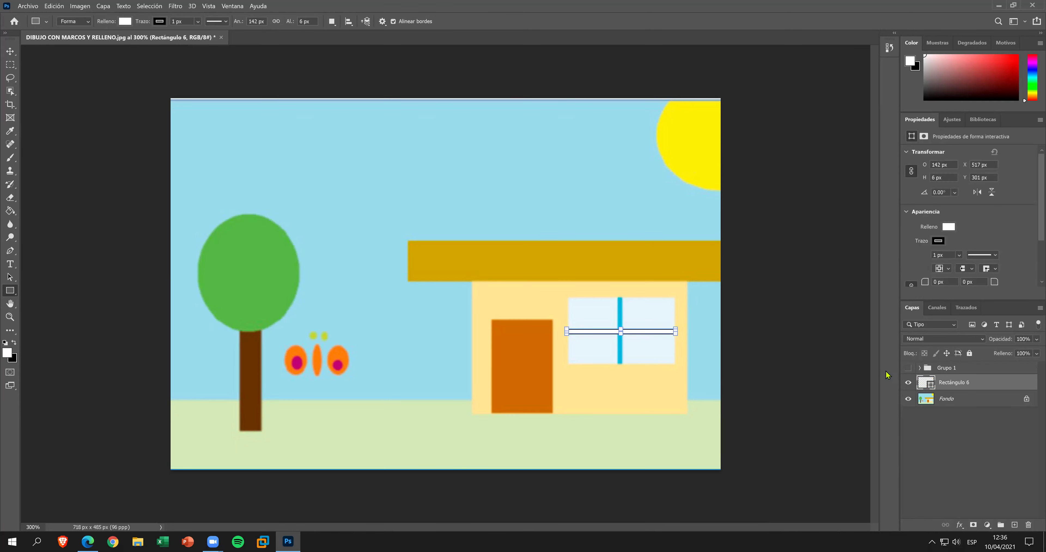
right_click(947, 385)
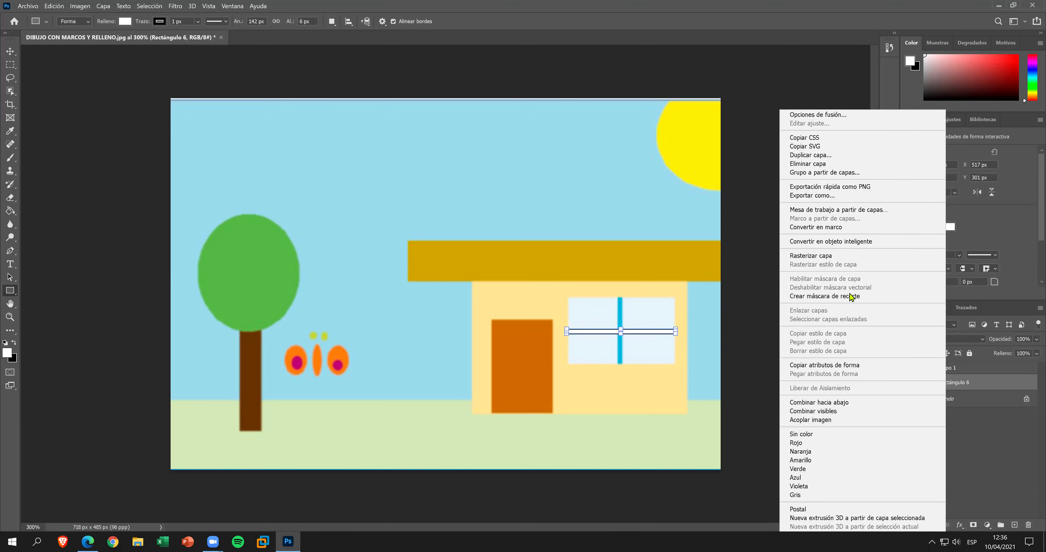
left_click(841, 260)
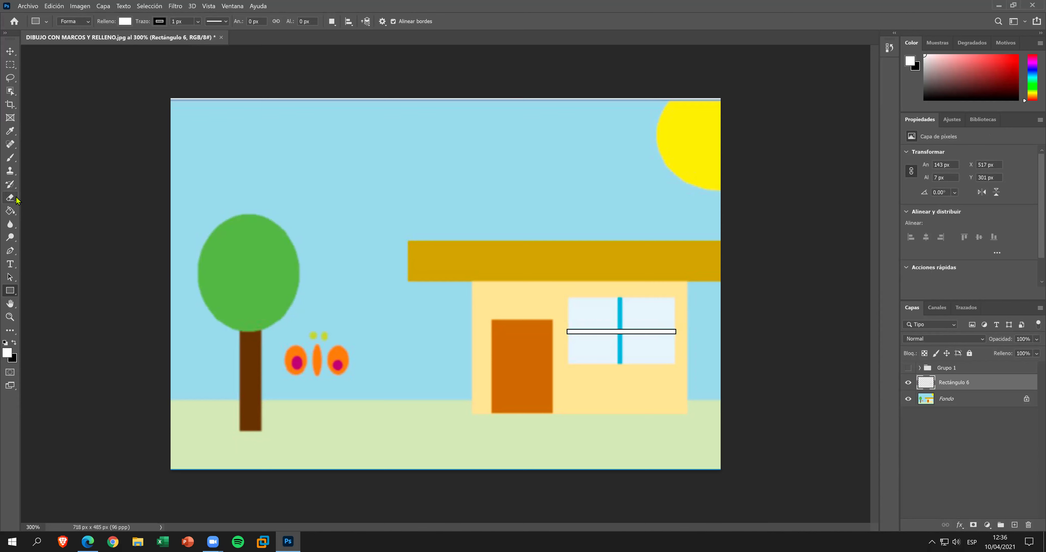
Fill the bar with the window cross's sampled cyan blue.
left_click(10, 130)
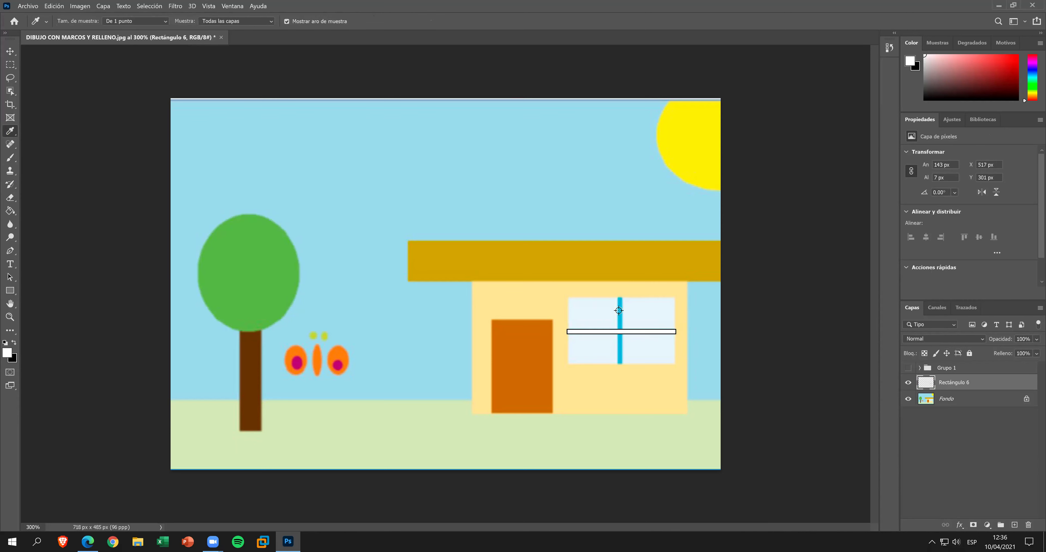
left_click(620, 322)
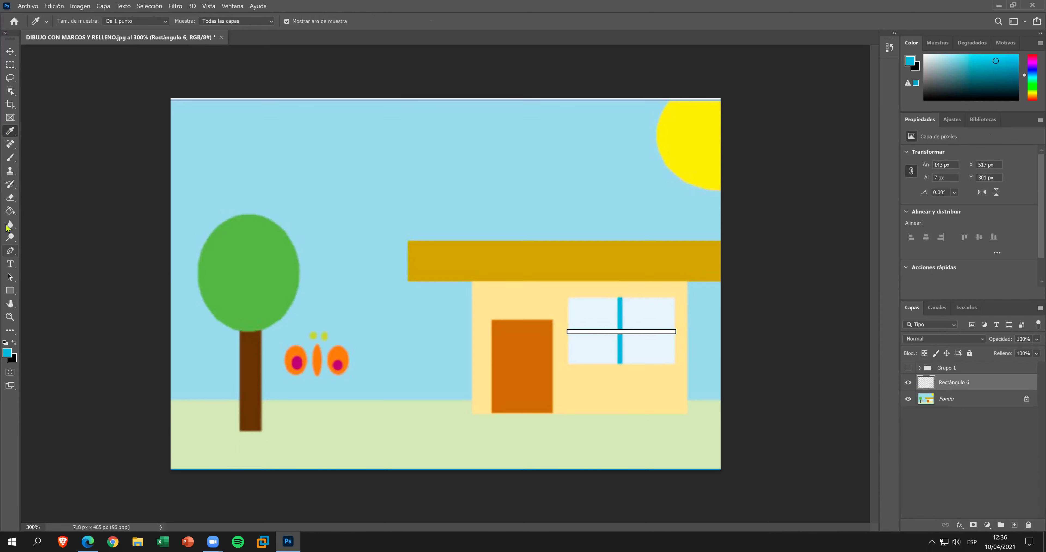
left_click(10, 211)
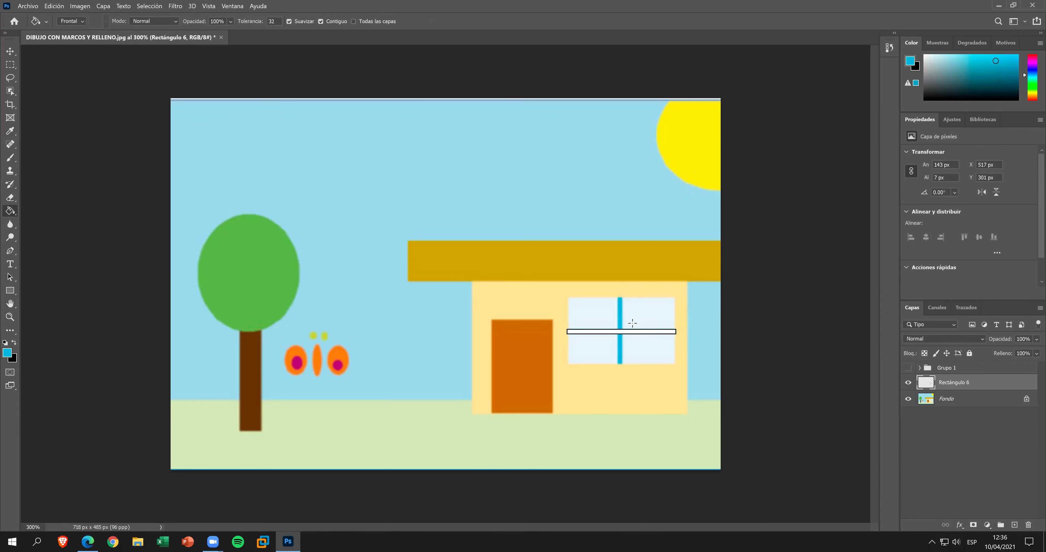
left_click(618, 332)
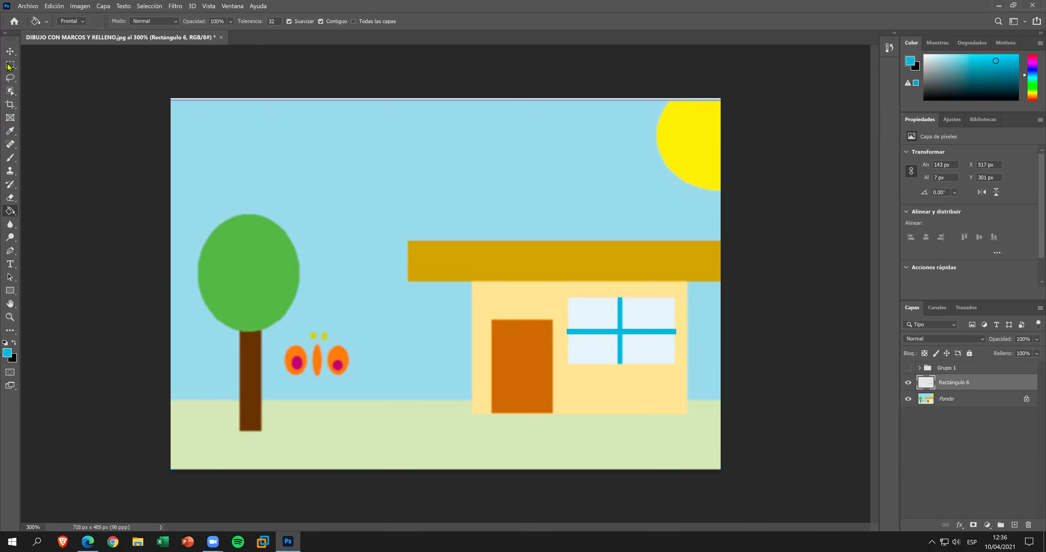
left_click(10, 51)
left_click(10, 290)
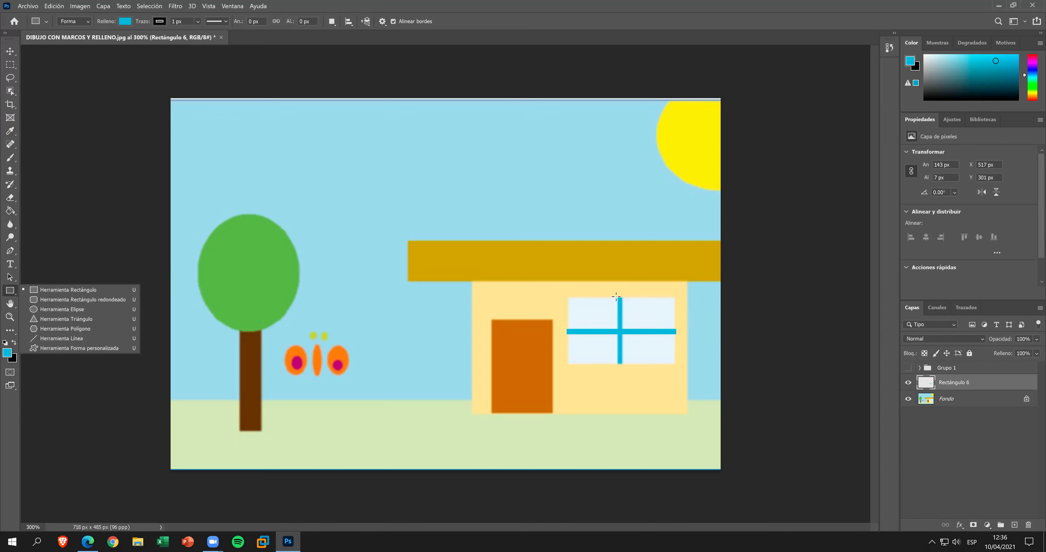
Draw a 7 × 90 px vertical window bar, rasterize it and fill it cyan.
left_click_drag(616, 297, 621, 365)
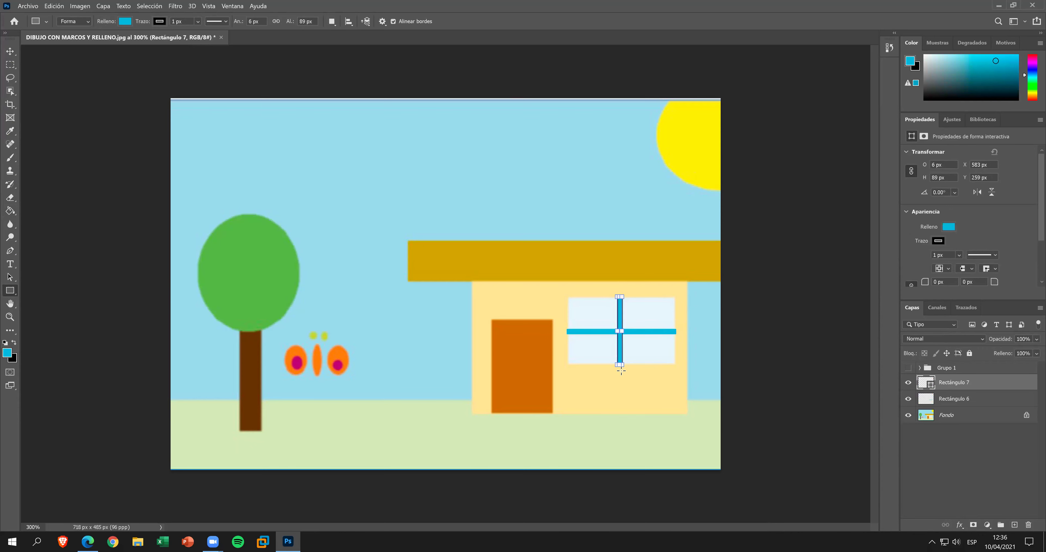
right_click(961, 384)
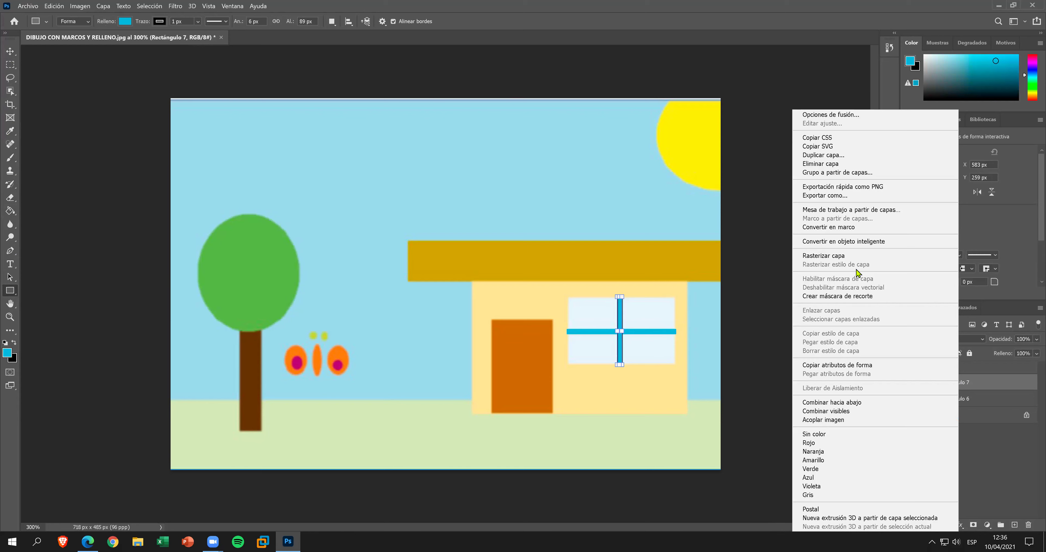
left_click(859, 256)
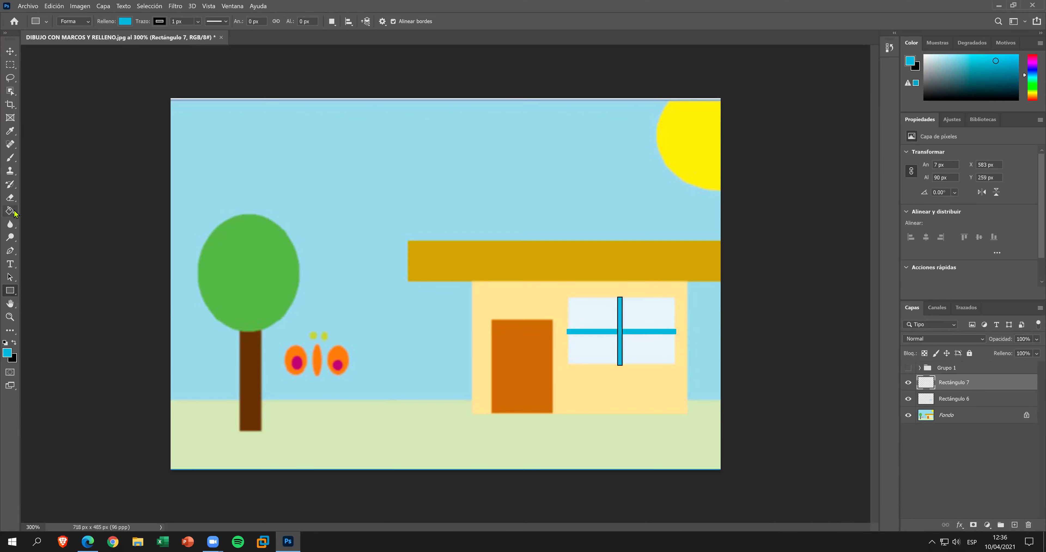
left_click(10, 210)
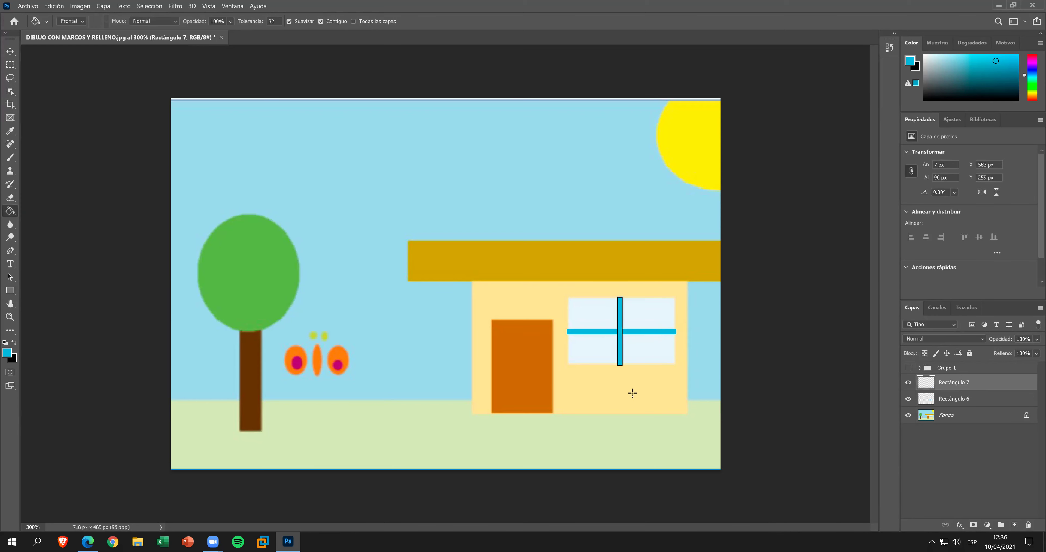
left_click(618, 346)
Select Rectángulo 6 and 7, move them into Grupo 1, and show the group.
key("v")
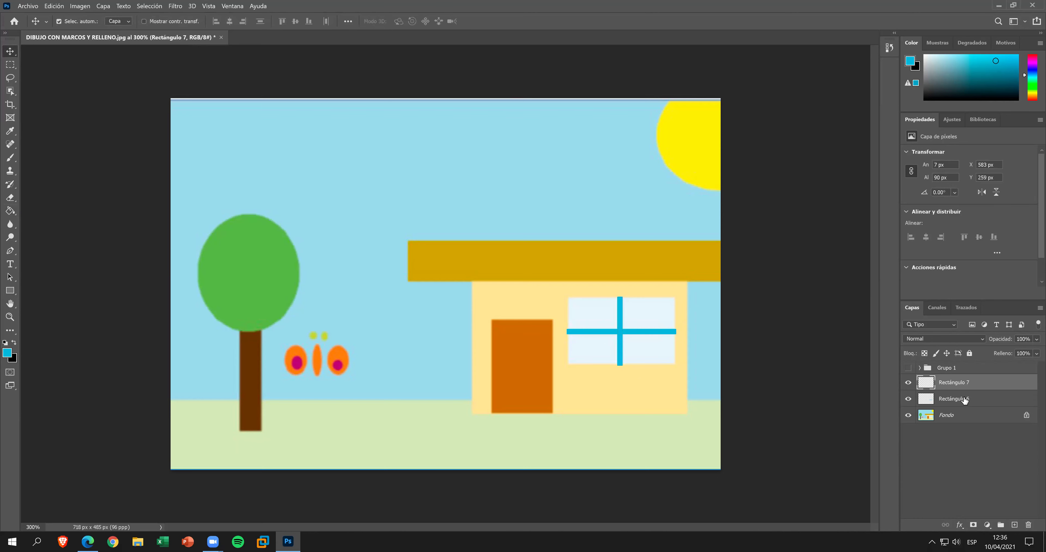
left_click(964, 399)
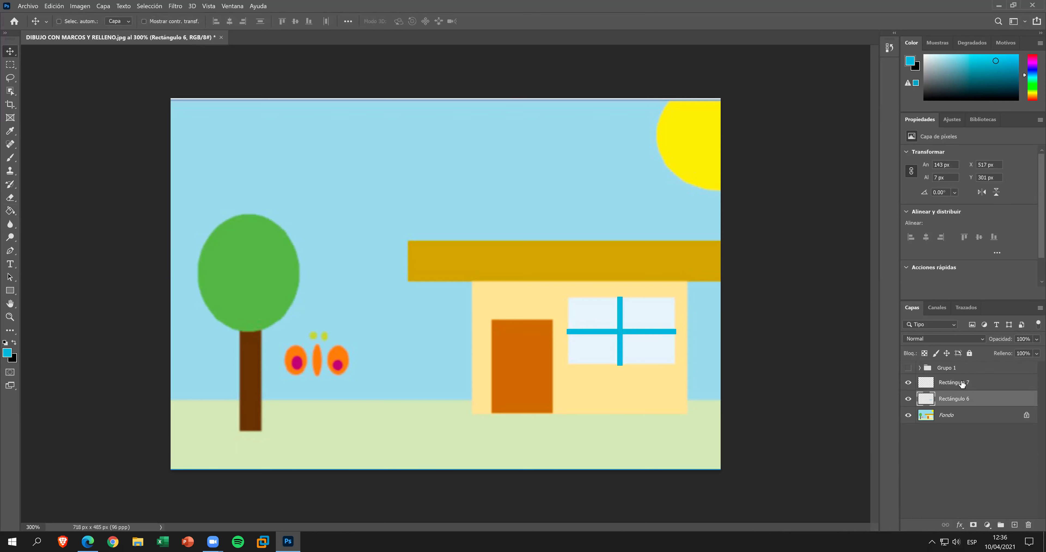
left_click(962, 383, "ctrl")
left_click_drag(962, 383, 960, 372)
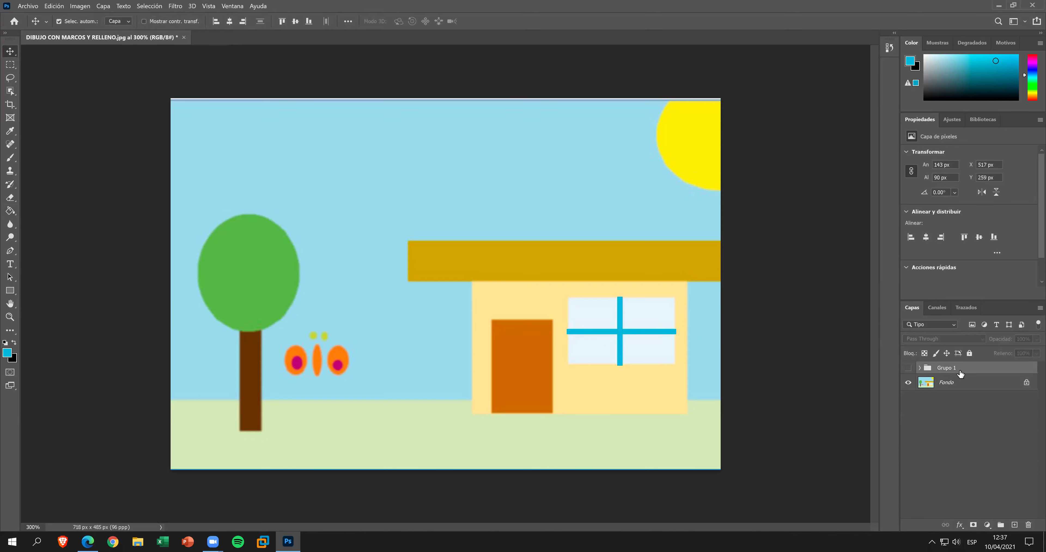
left_click(908, 369)
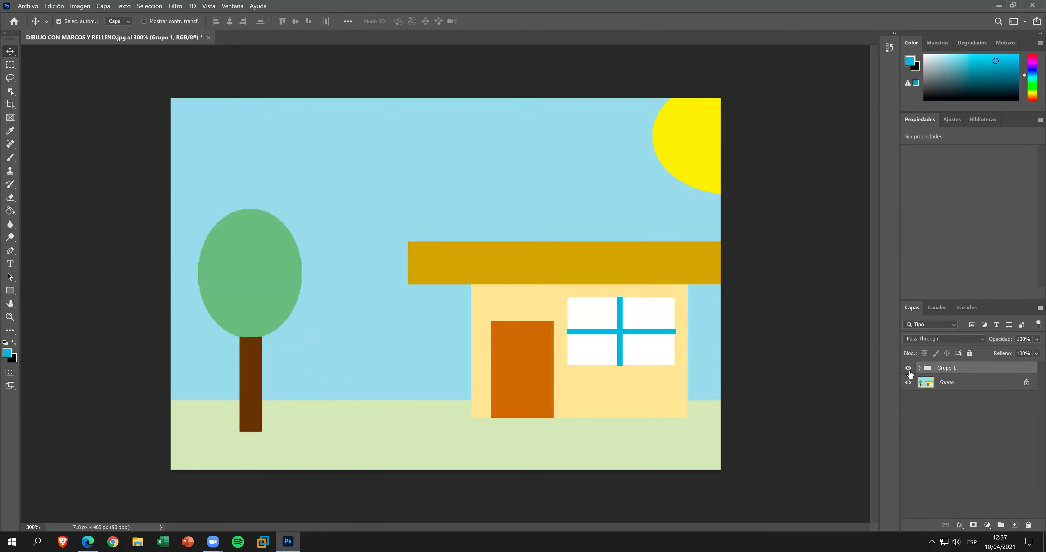
Hide Grupo 1 and save DIBUJO CON MARCOS Y RELLENO as a PSD on the computer, confirming compatibility options.
left_click(908, 370)
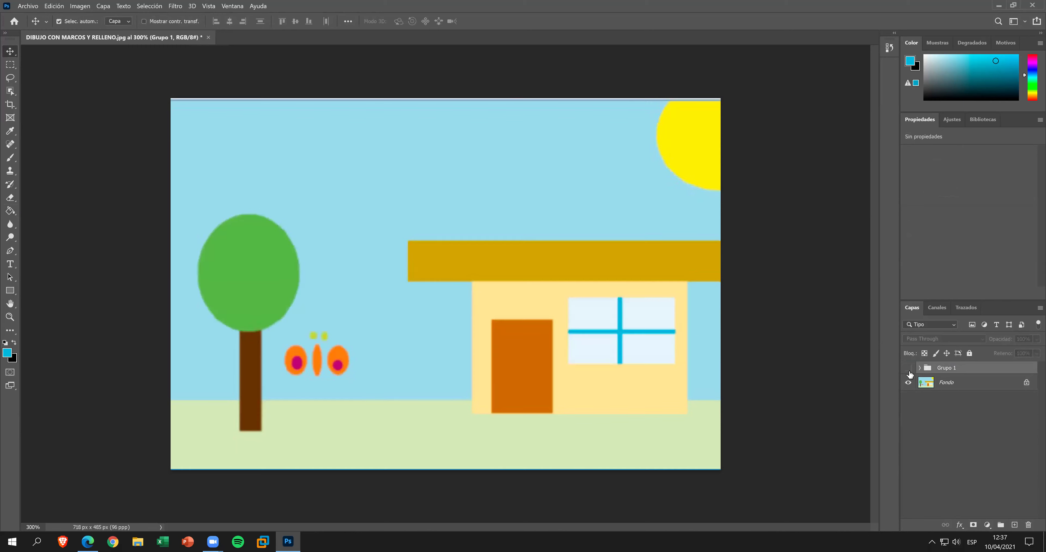
left_click(28, 6)
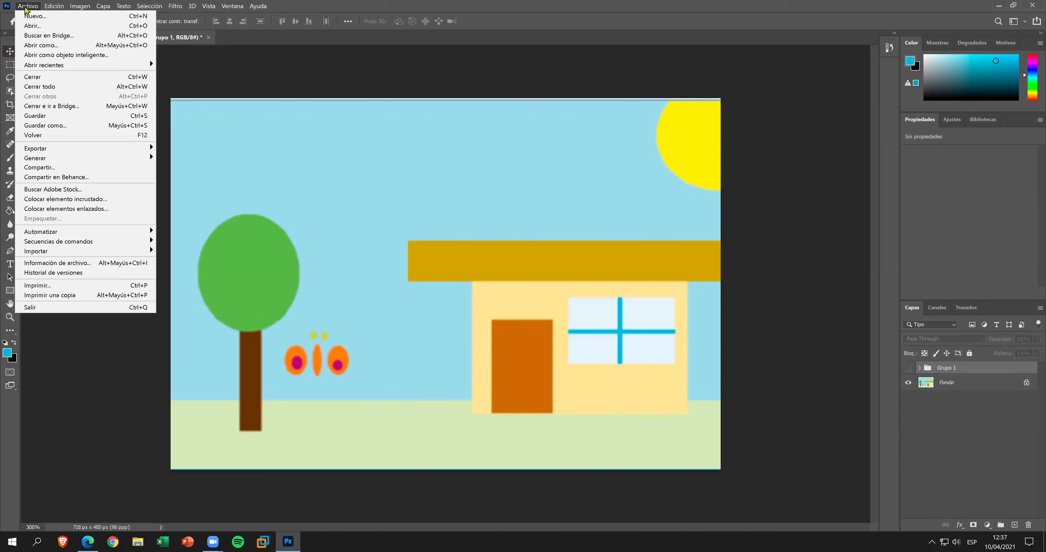
left_click(61, 118)
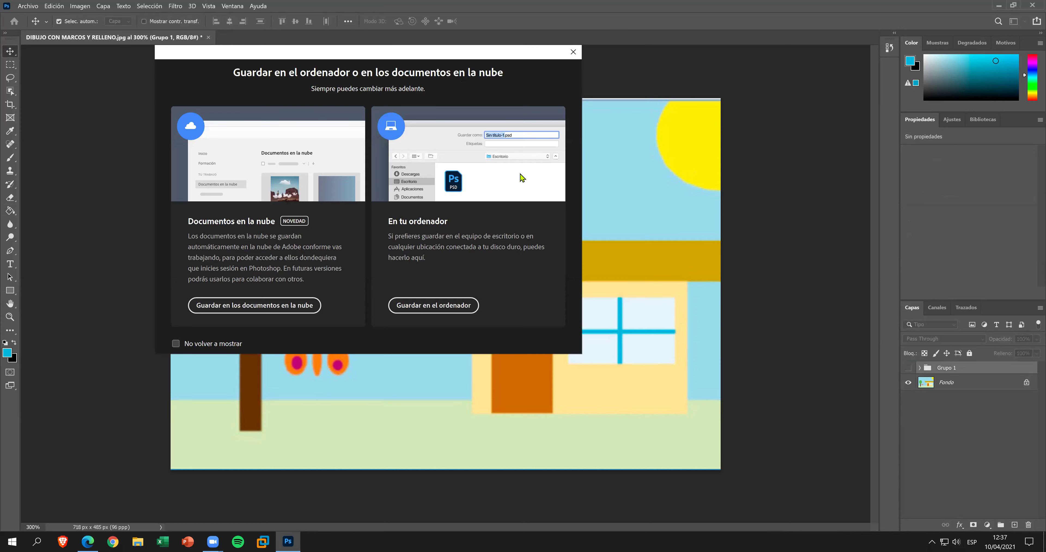
left_click(462, 304)
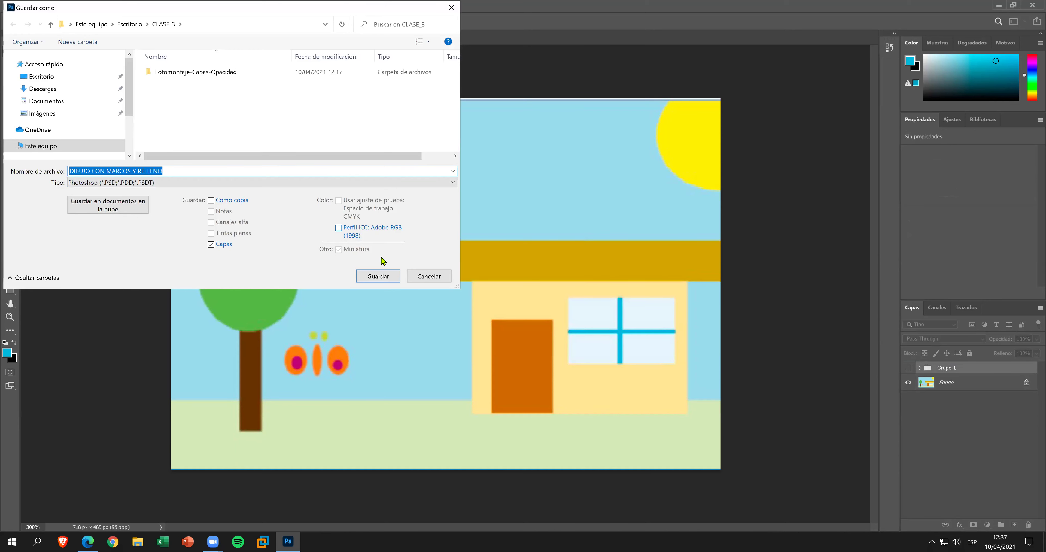
left_click(382, 276)
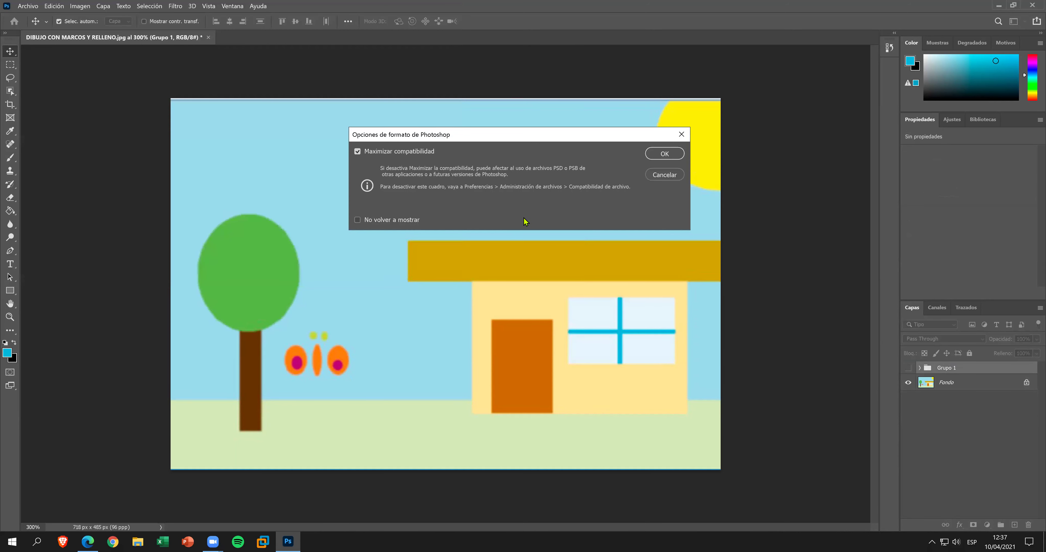
left_click(417, 220)
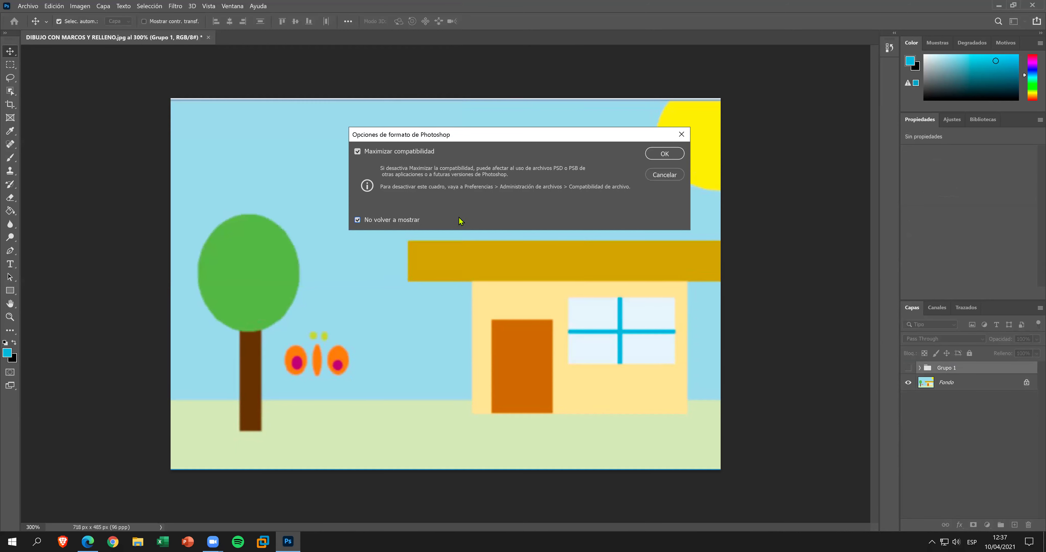
left_click(661, 154)
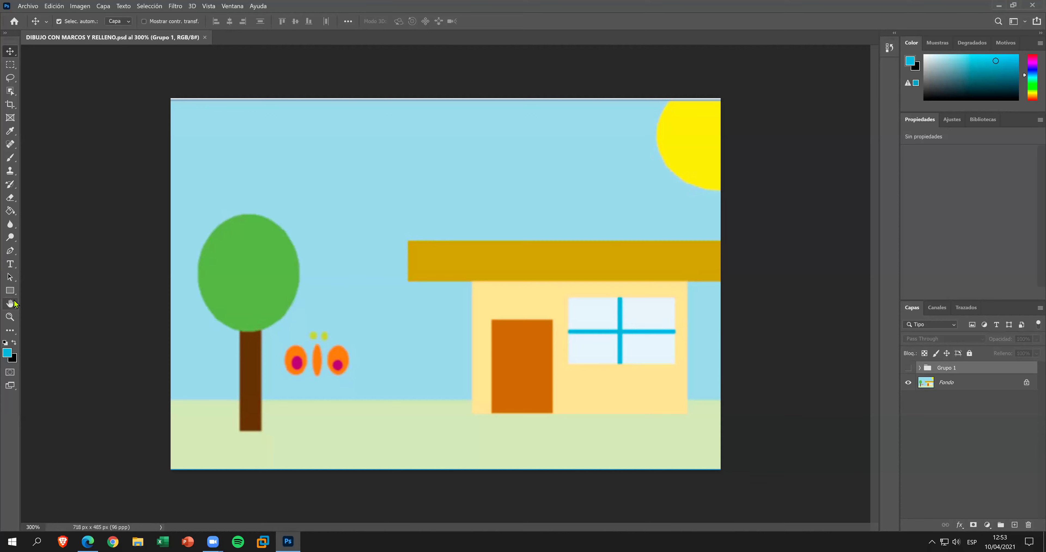
Draw an ellipse over the butterfly's left wing and remove its outline.
right_click(11, 290)
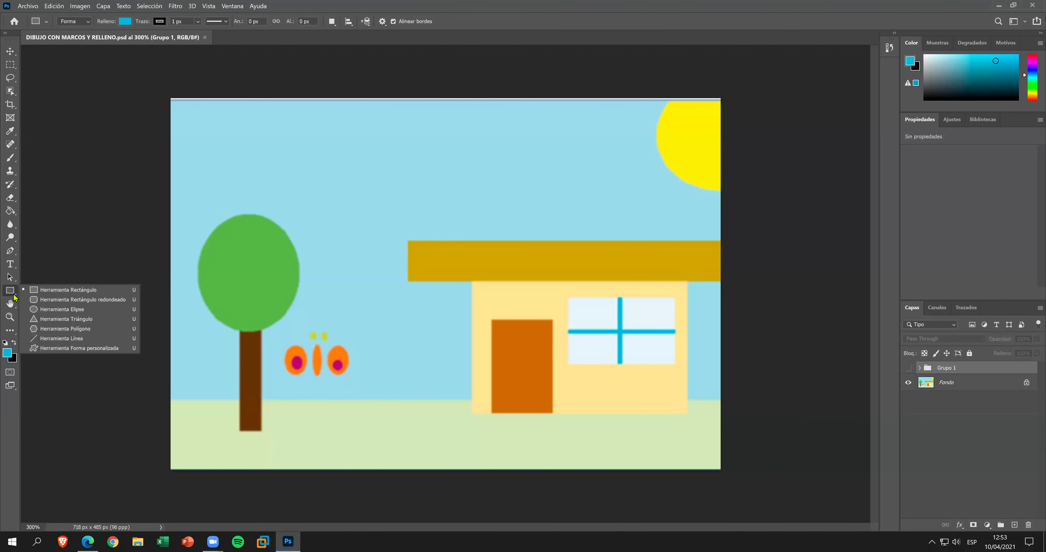
left_click(70, 311)
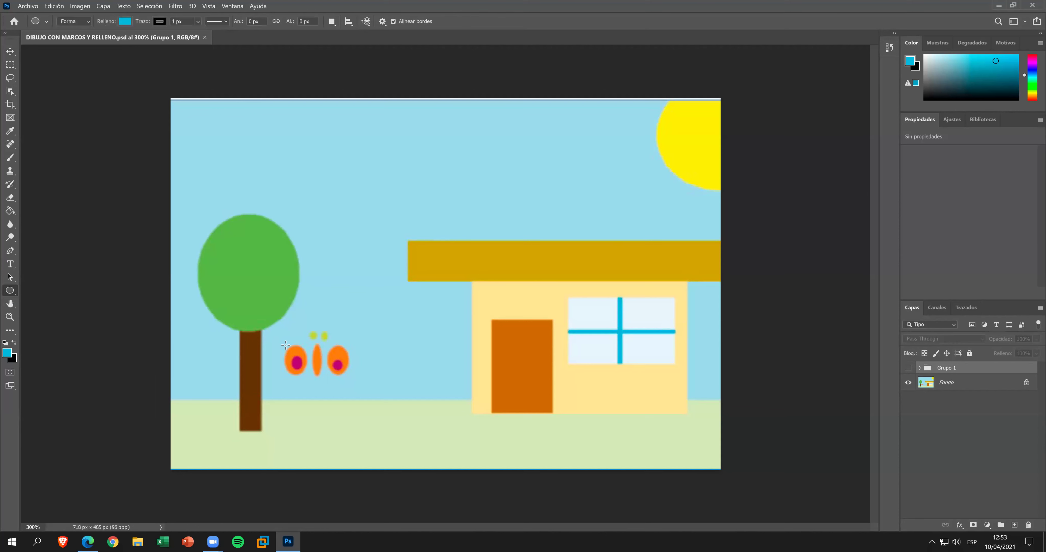
left_click_drag(286, 348, 306, 374)
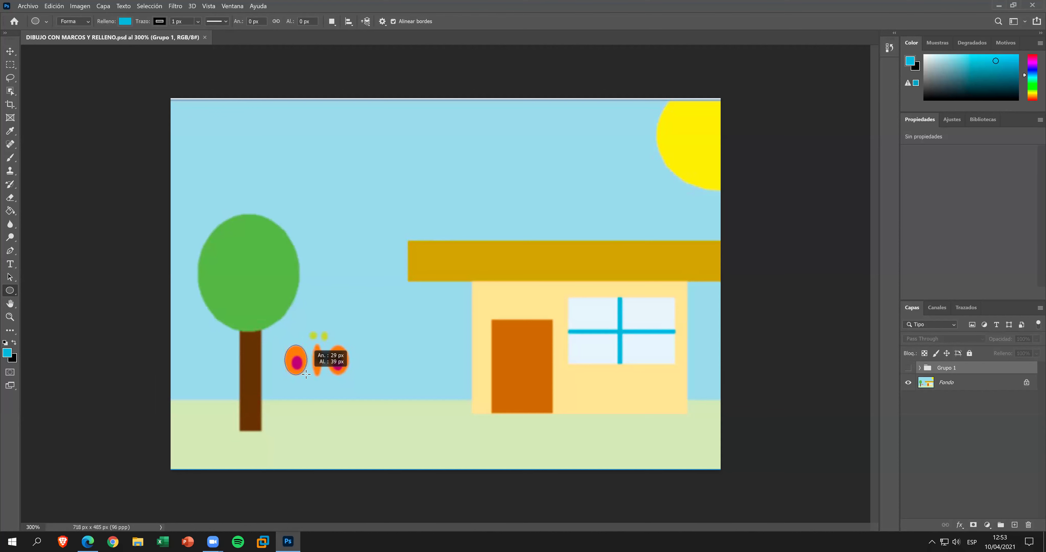
left_click_drag(306, 374, 306, 374)
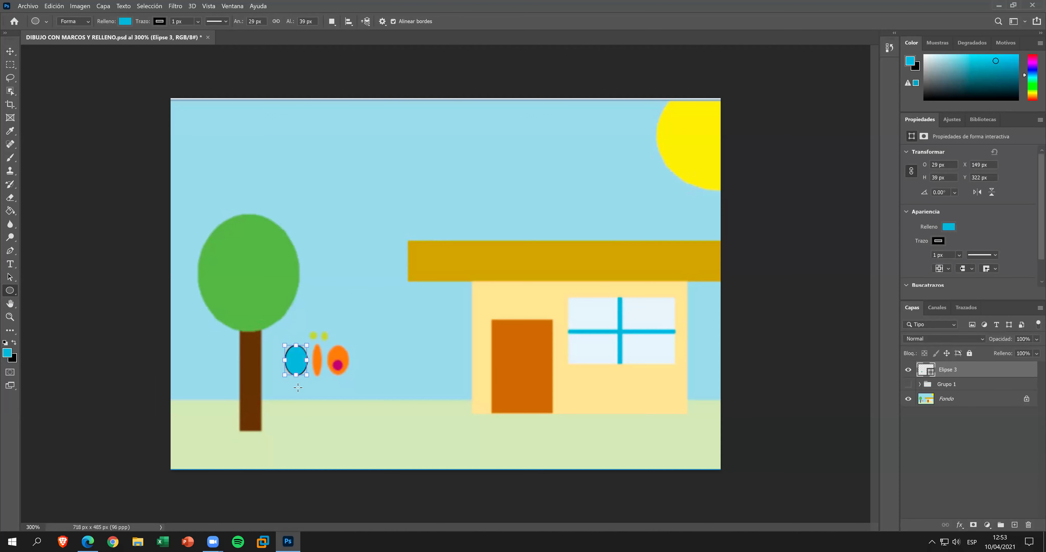
left_click(159, 21)
left_click(99, 41)
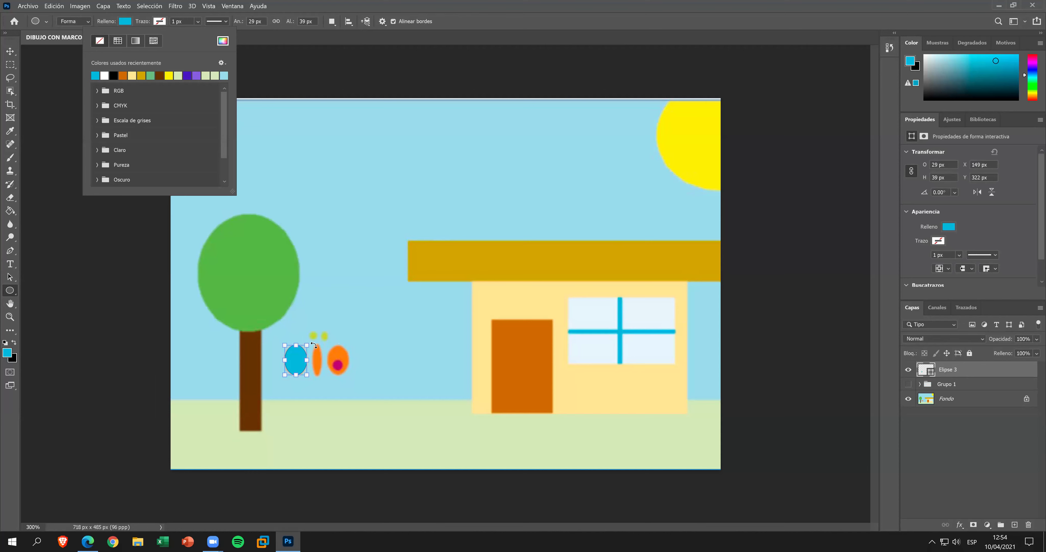
left_click(321, 345)
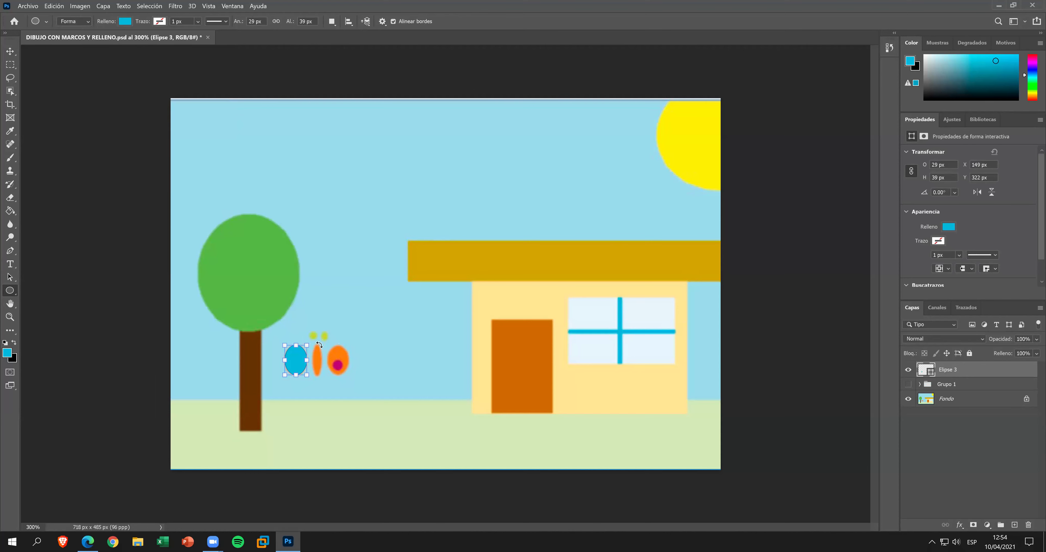
left_click(325, 345)
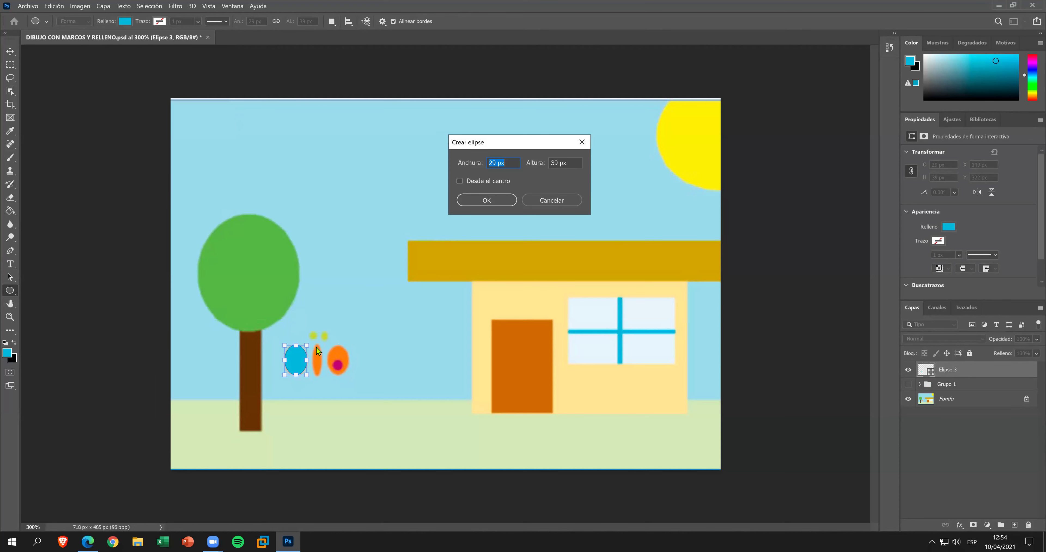
left_click(551, 200)
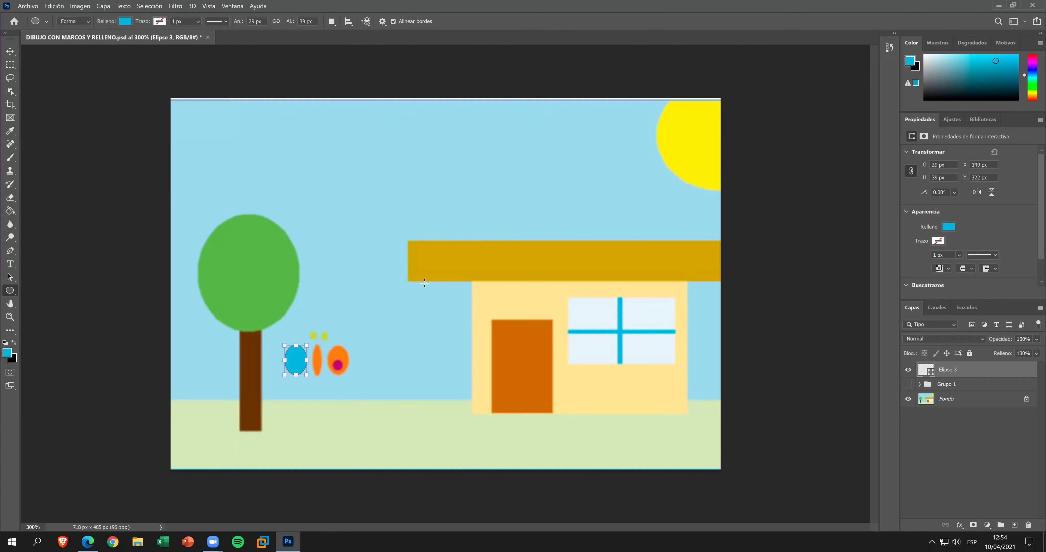
key("Return")
Draw ellipses over the butterfly's body and the small magenta spot.
left_click_drag(314, 350, 322, 376)
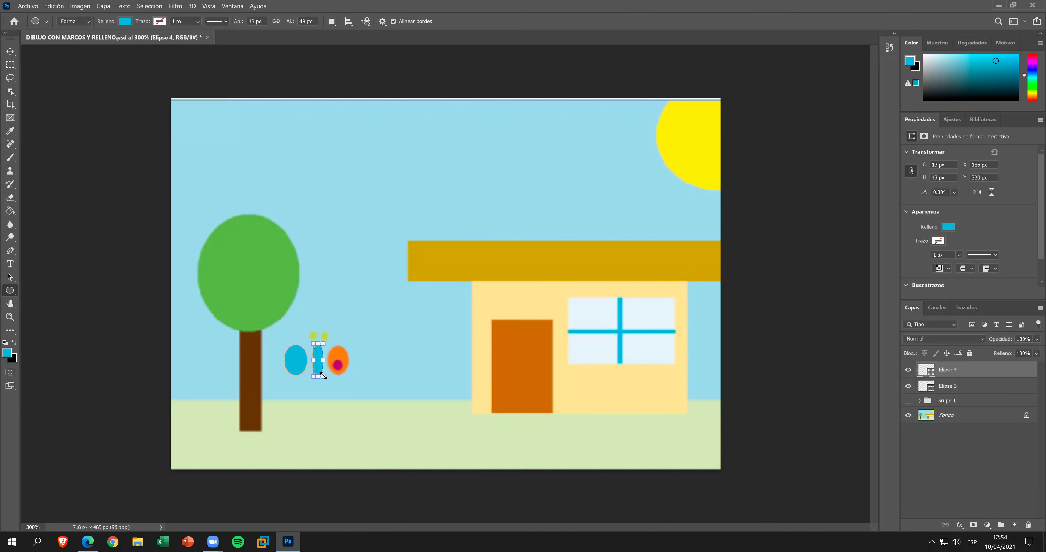
key("Return")
left_click_drag(334, 364, 341, 371)
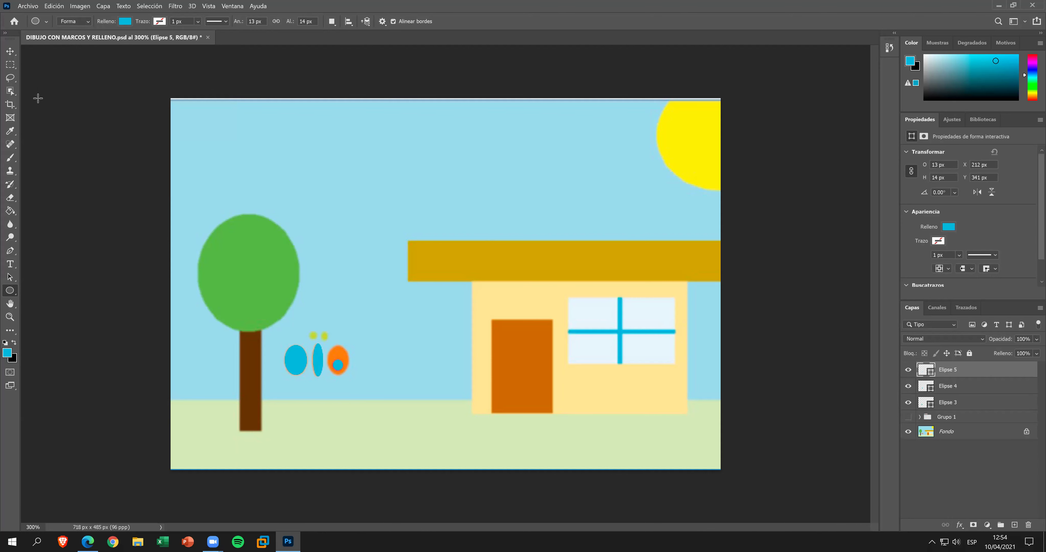
left_click(10, 51)
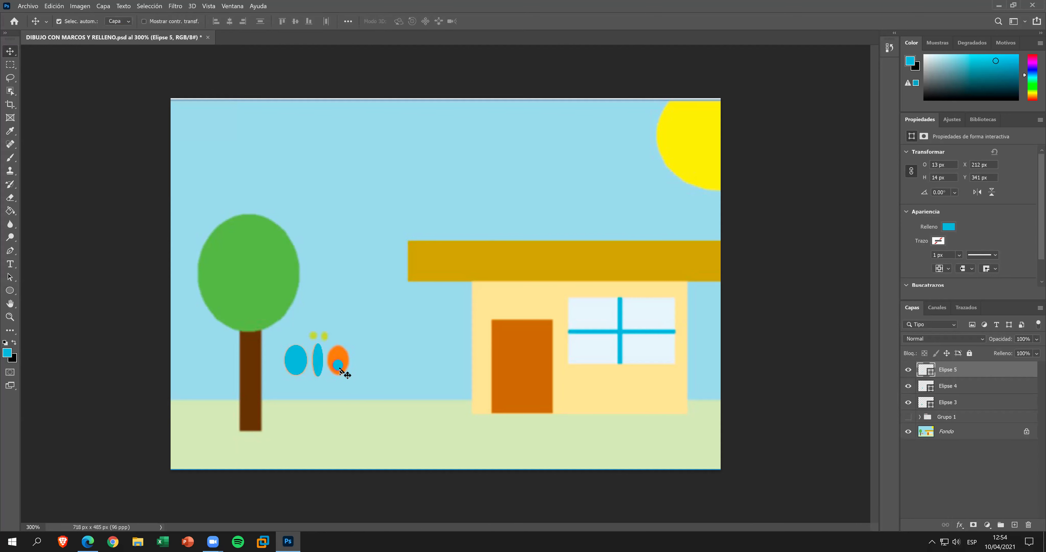
Rasterize Elipse 5 and fill the small cyan dot beside the butterfly with magenta.
right_click(959, 375)
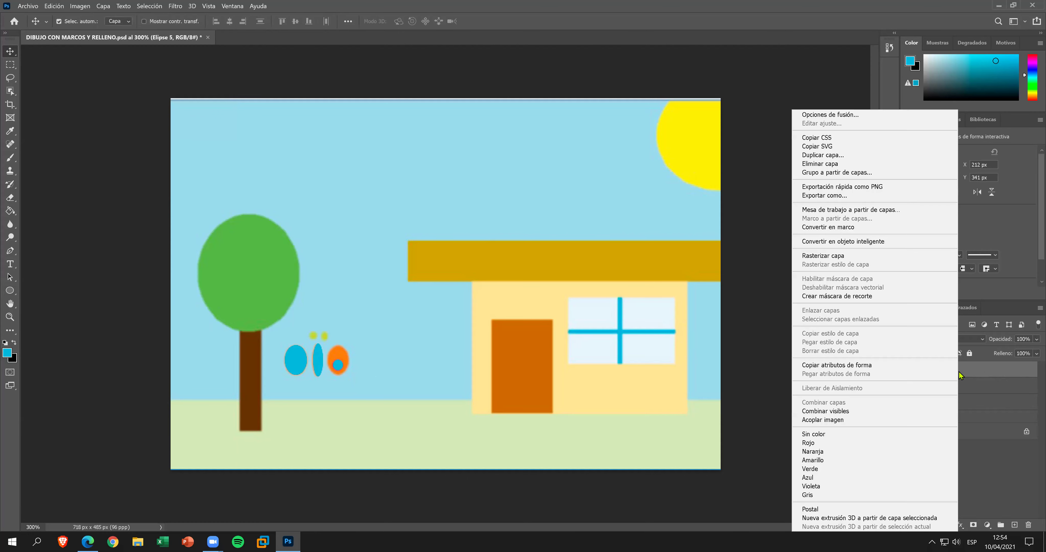
left_click(887, 256)
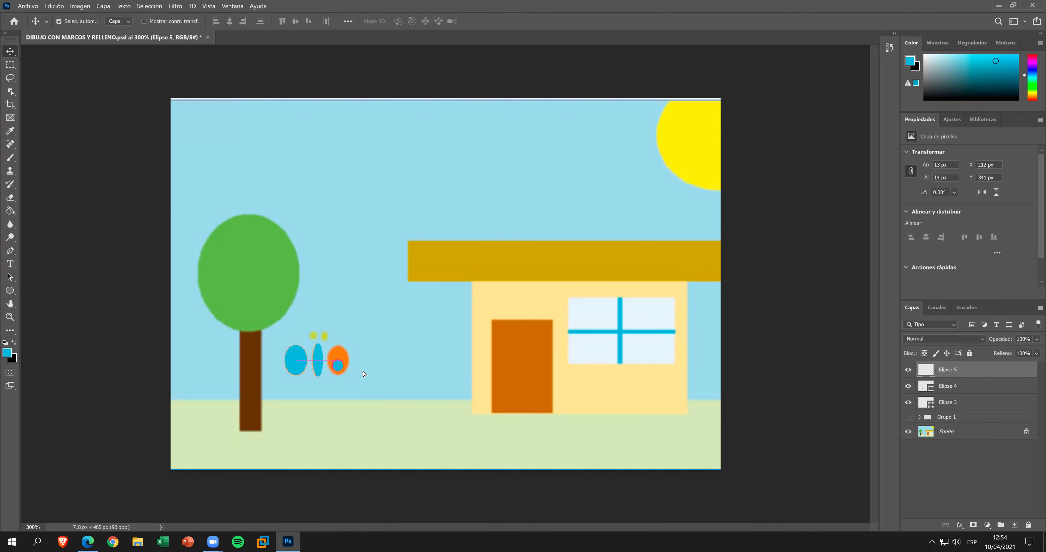
left_click_drag(363, 373, 364, 371)
left_click(10, 131)
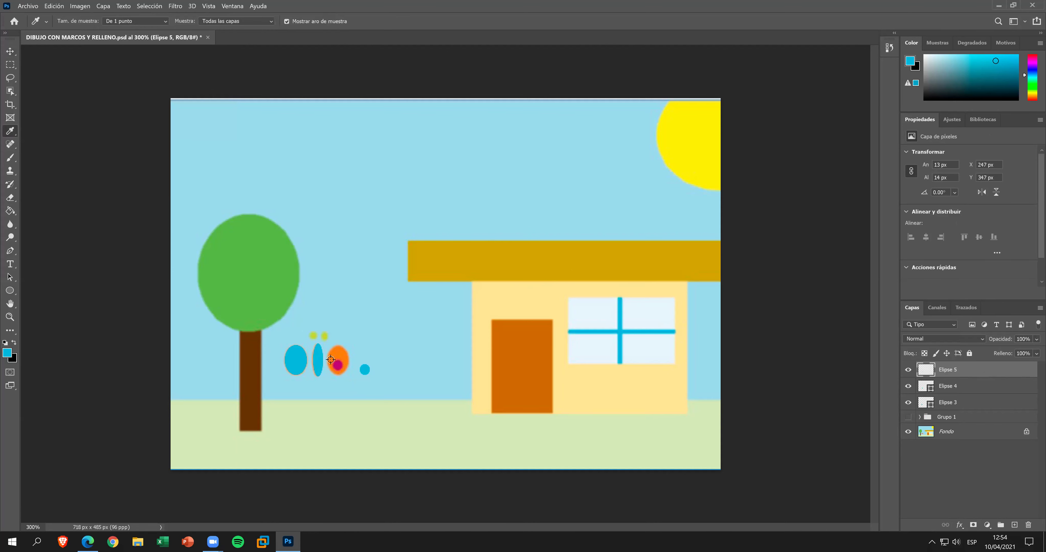
left_click(337, 367)
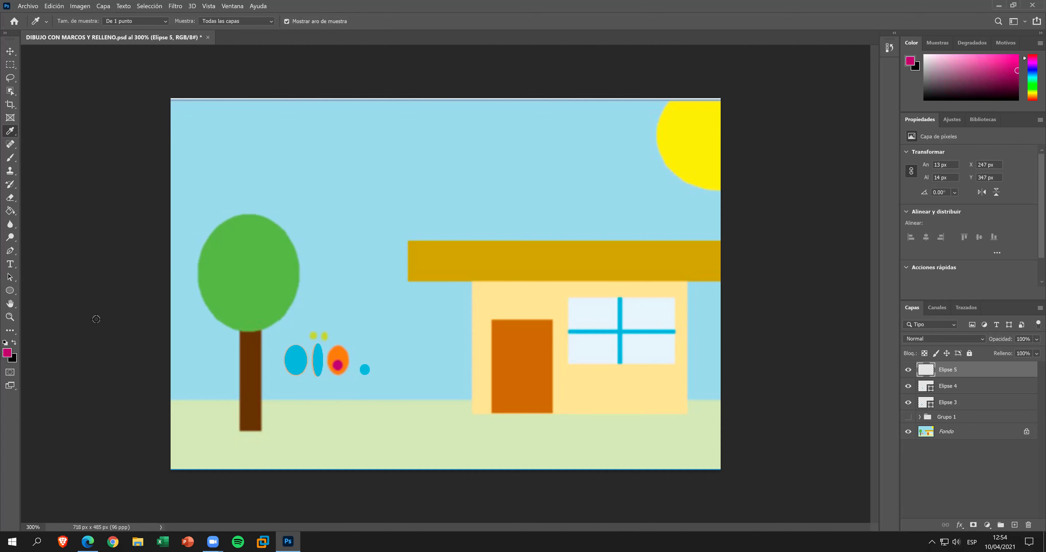
left_click(10, 211)
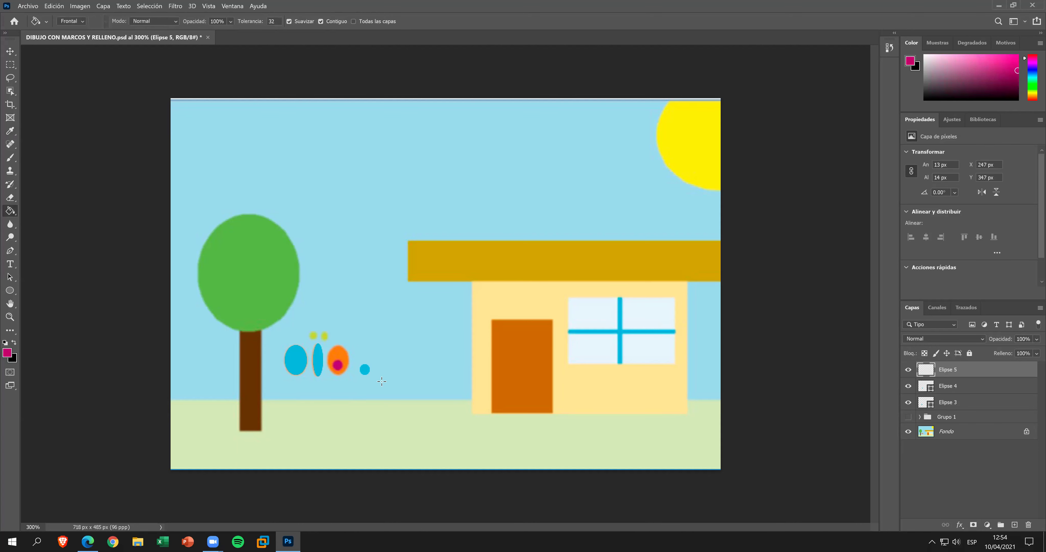
left_click(368, 369)
Sample the wing orange and try filling the left-wing ellipse, undoing the canvas-wide fill.
left_click(10, 133)
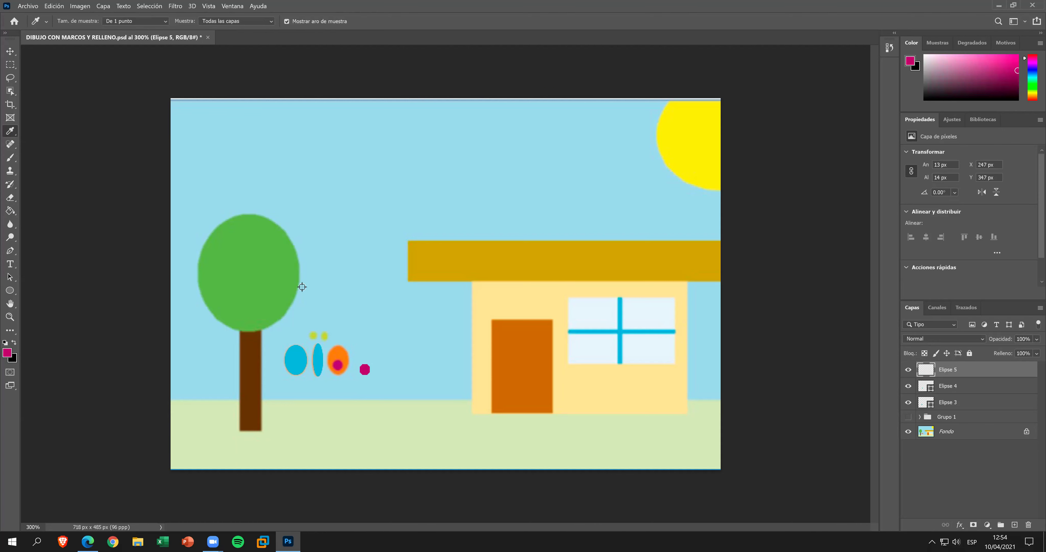
left_click(343, 355)
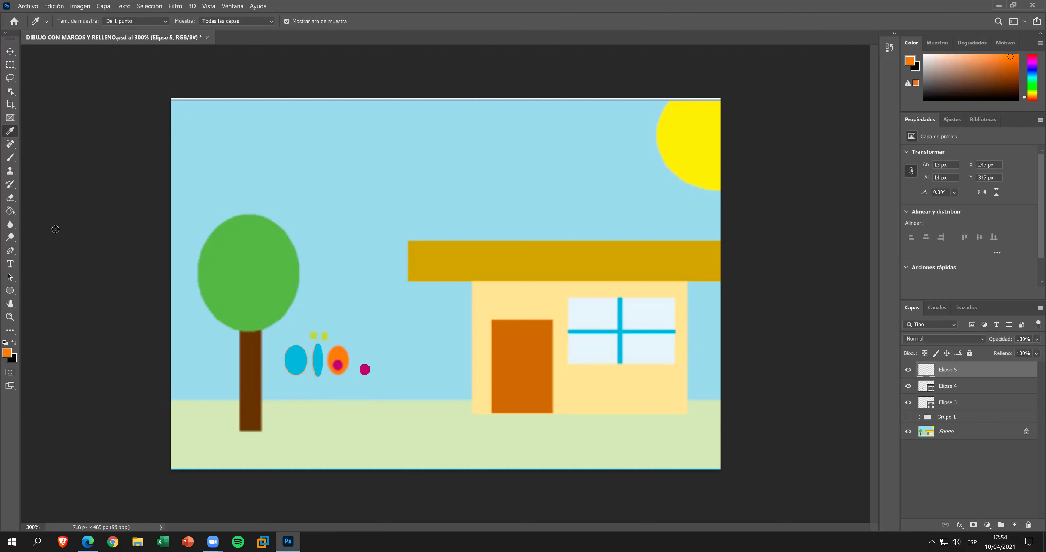
left_click(11, 210)
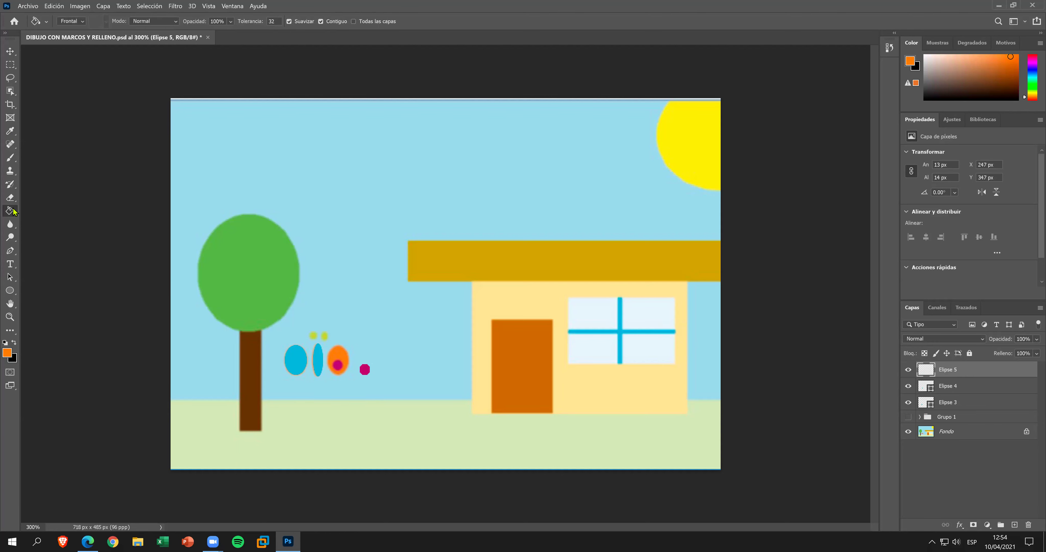
left_click(313, 353)
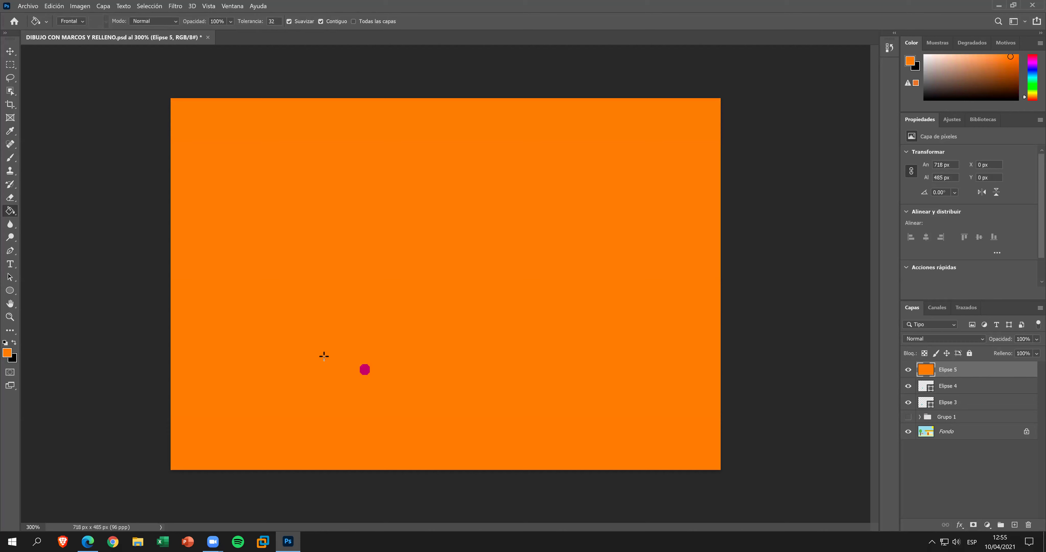
key("ctrl+z")
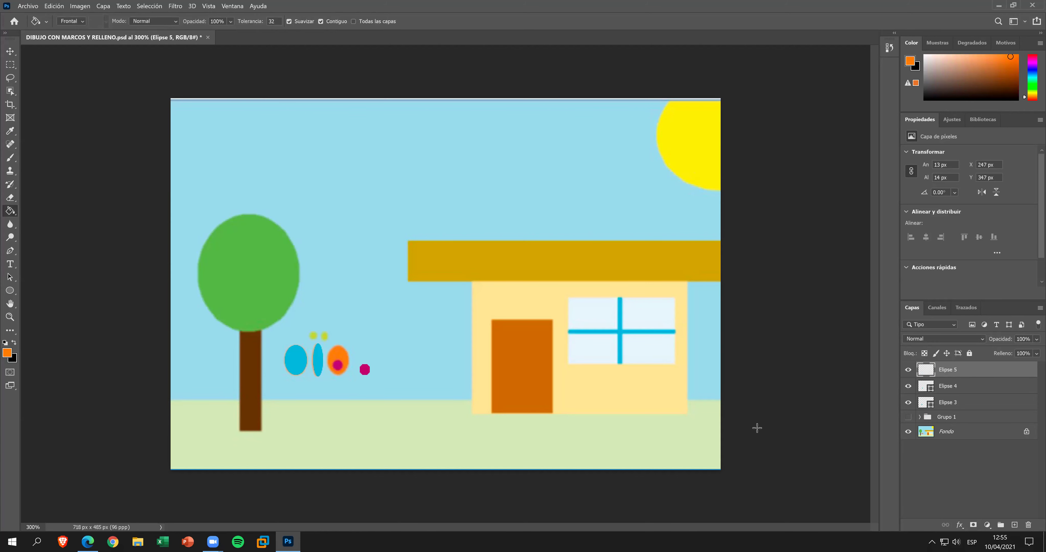
Rasterize Elipse 4 and Elipse 3, then fill the blue left ellipse orange.
left_click(940, 387)
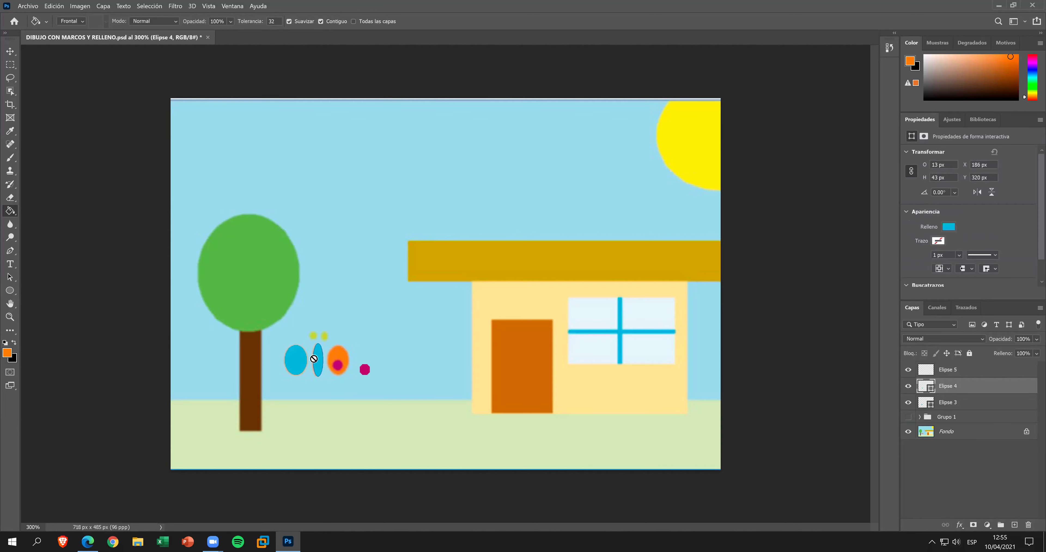
right_click(958, 388)
left_click(892, 260)
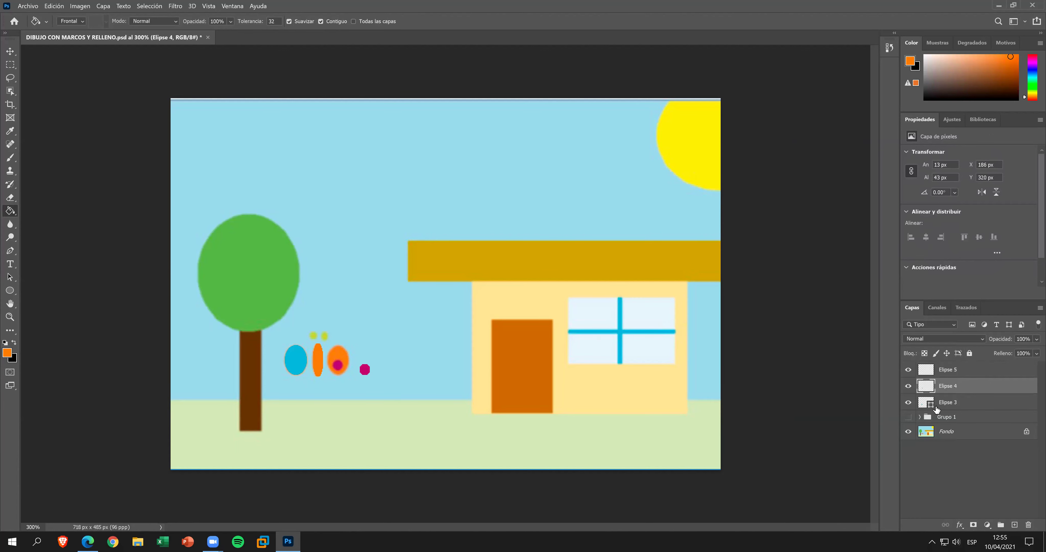
right_click(941, 403)
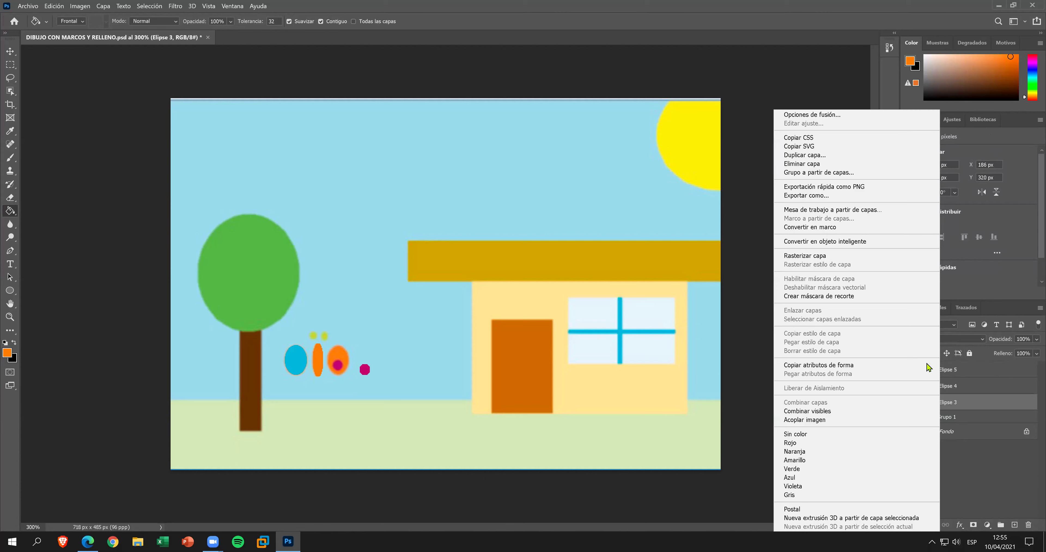
left_click(851, 260)
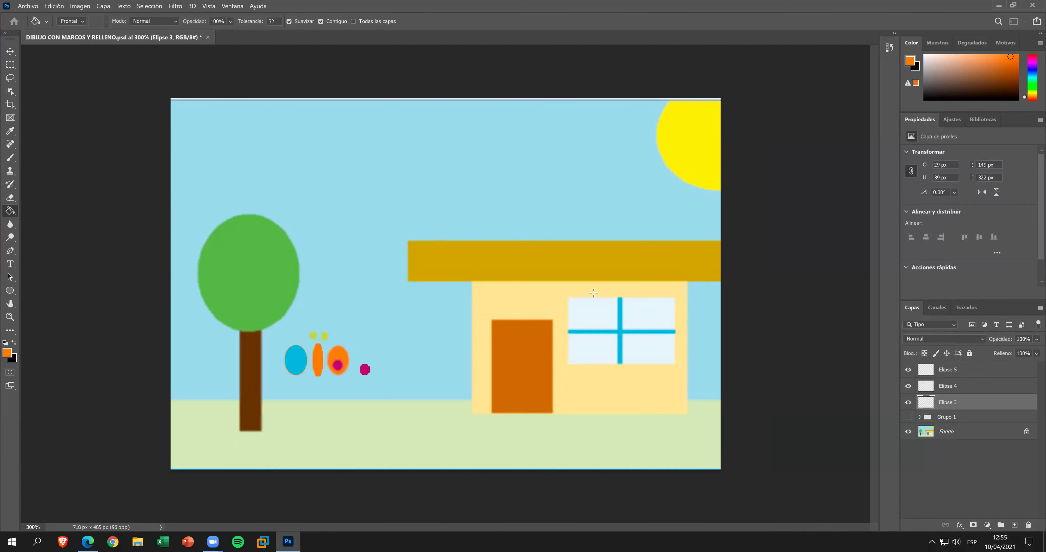
left_click(294, 355)
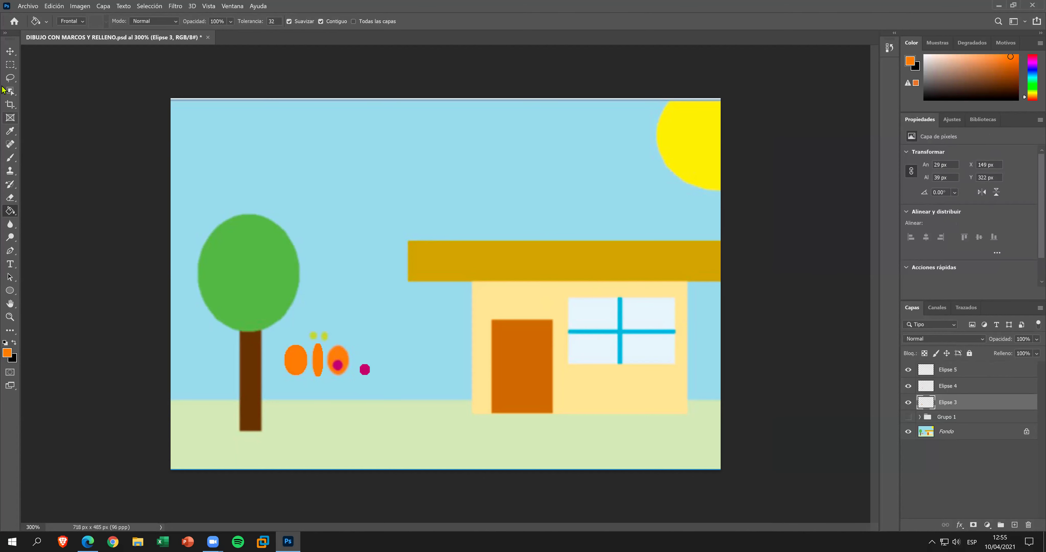
left_click(10, 50)
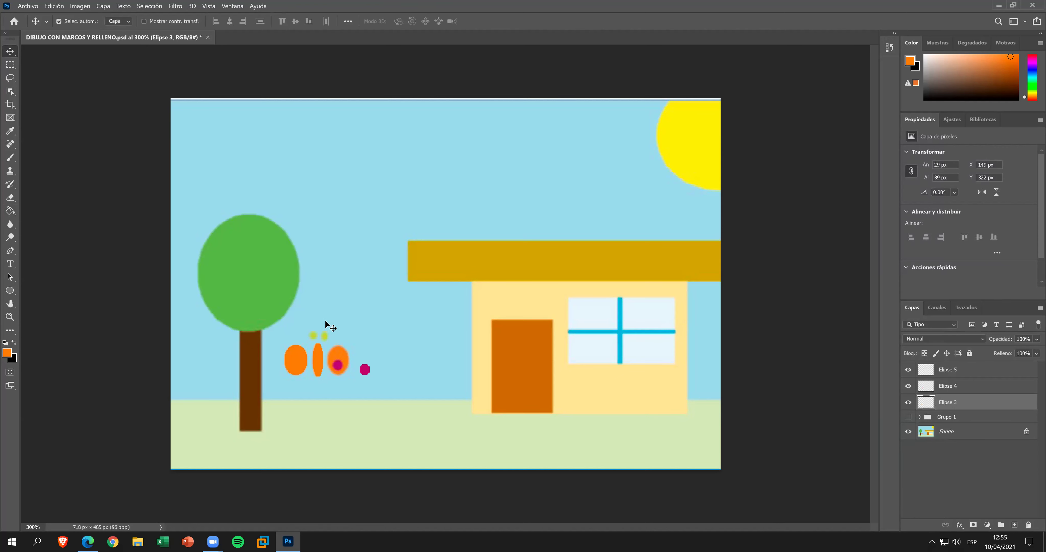
Place the magenta dot on the left wing and duplicate that wing onto the butterfly's right side.
left_click_drag(361, 368, 300, 367)
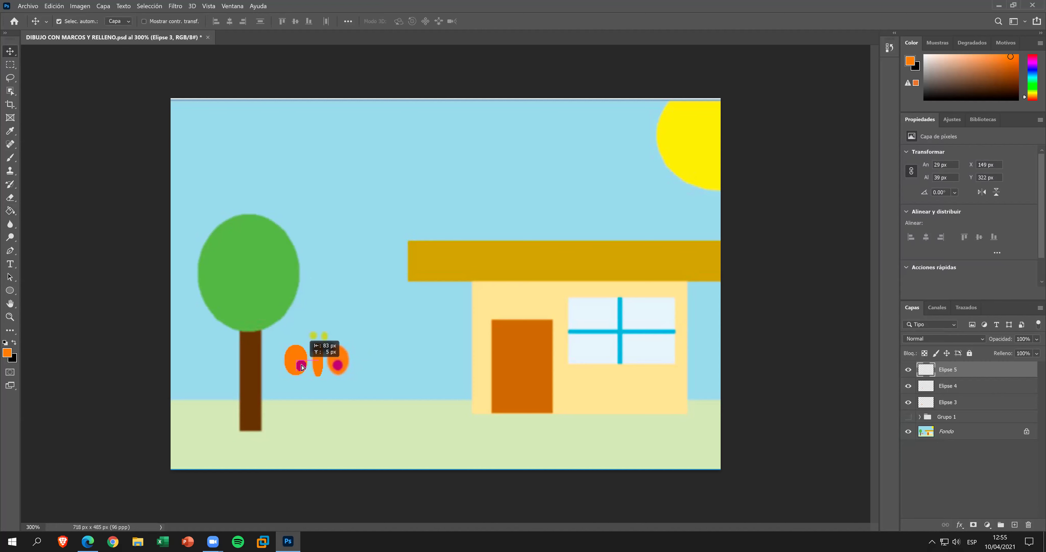
left_click_drag(300, 367, 305, 367)
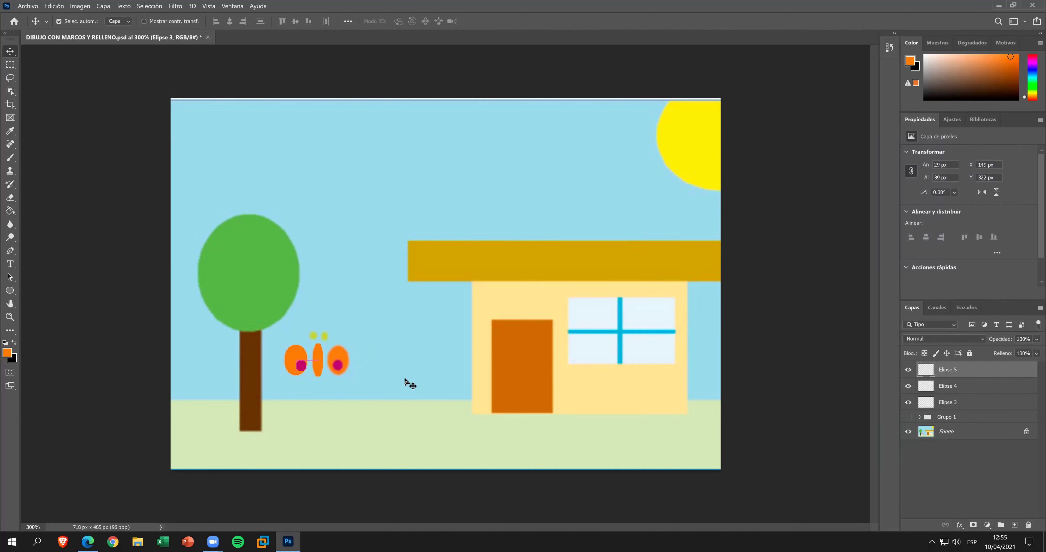
left_click(402, 363)
left_click(303, 352)
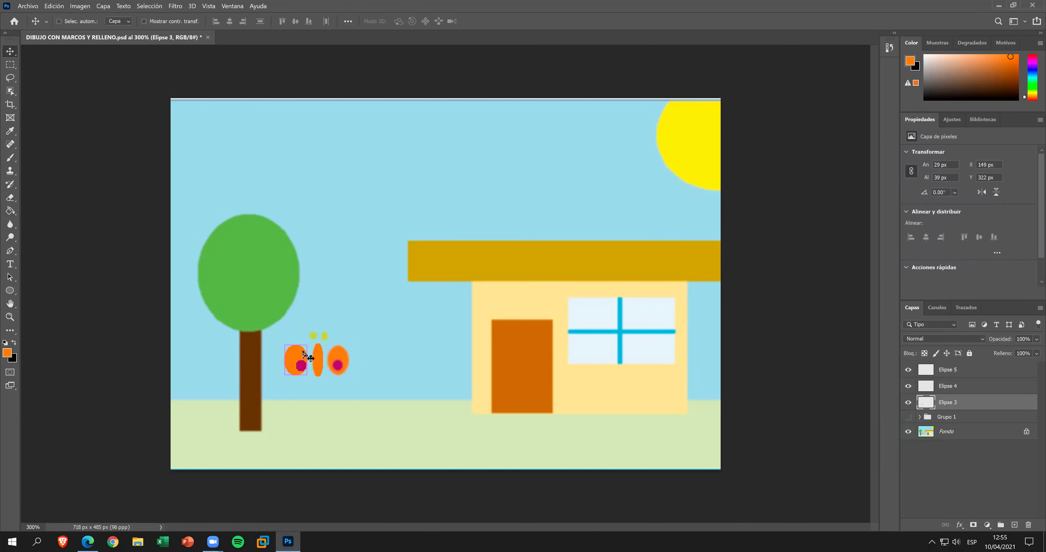
key("ctrl+j")
left_click_drag(304, 352, 340, 356)
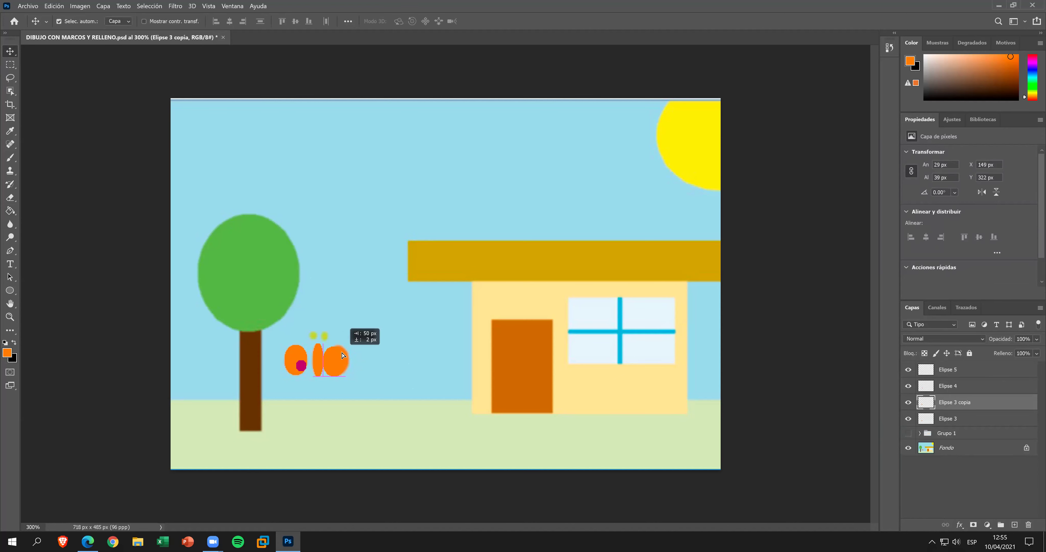
left_click_drag(344, 355, 342, 354)
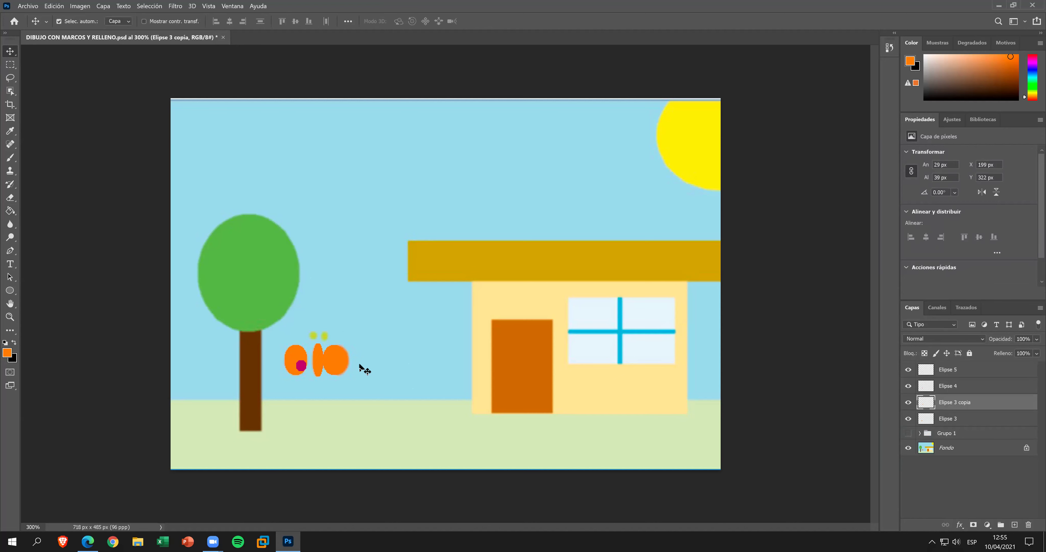
key("Right")
Duplicate the magenta dot and position the copy on the right wing.
left_click(304, 368)
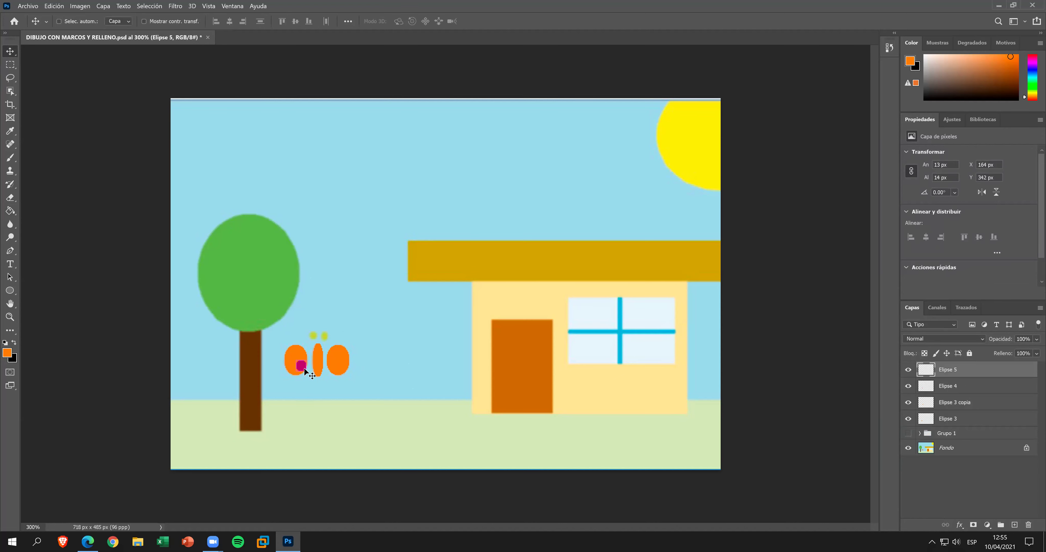
key("ctrl+j")
left_click_drag(305, 368, 337, 370)
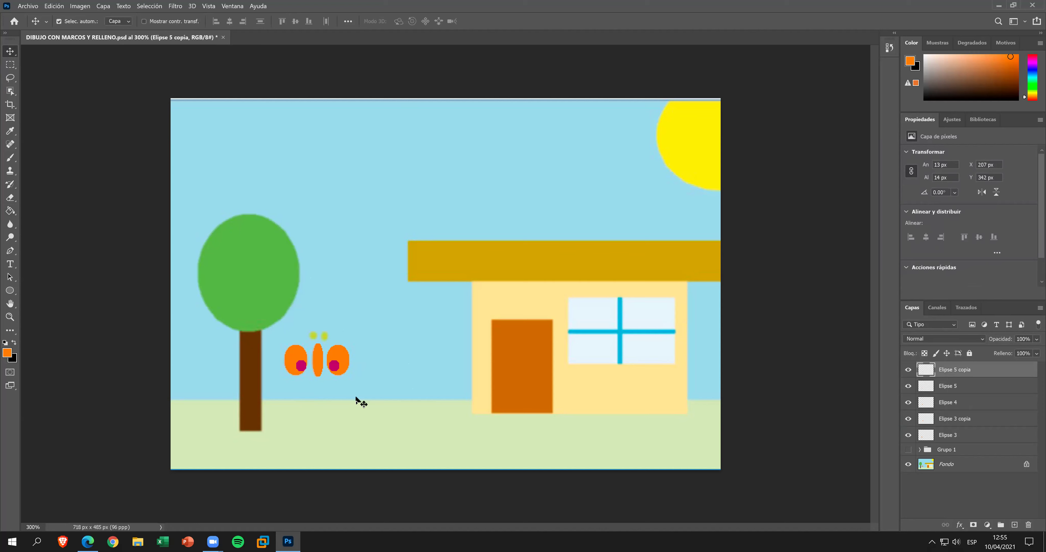
left_click(12, 292)
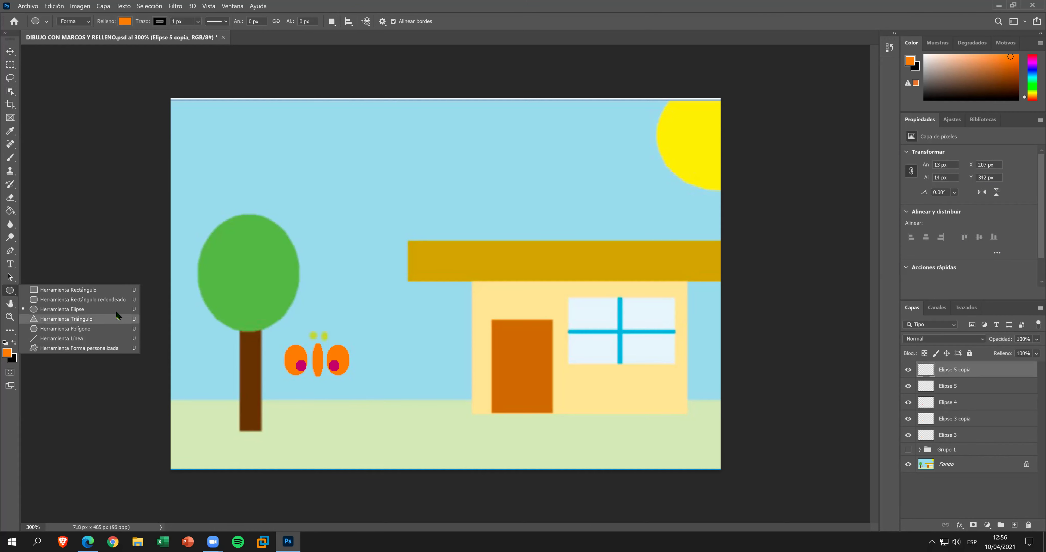
left_click(116, 309)
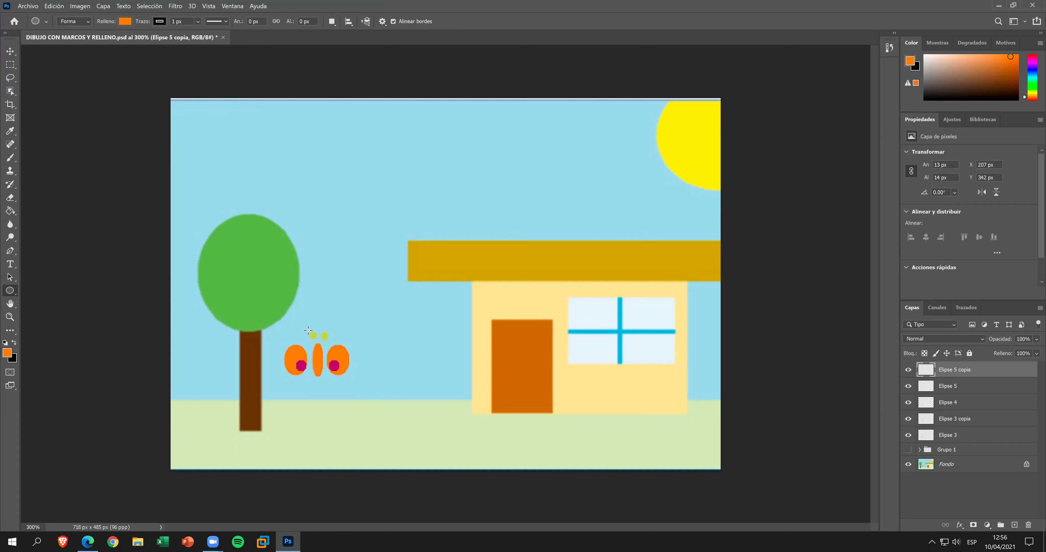
Draw a 10 × 14 px ellipse above the butterfly's left side, rasterize it, and fill it yellow-green.
left_click_drag(312, 336, 316, 340)
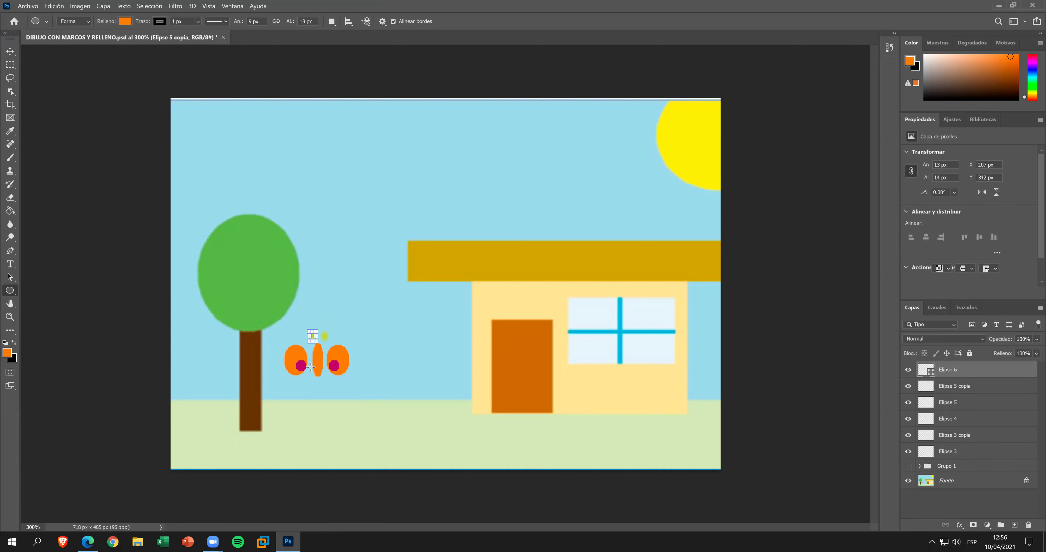
right_click(947, 370)
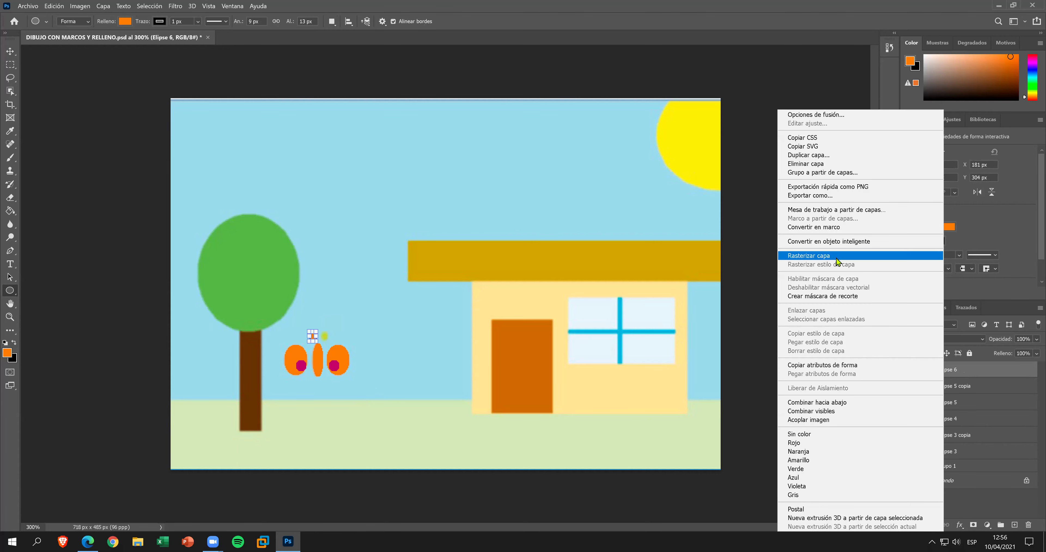
left_click(214, 294)
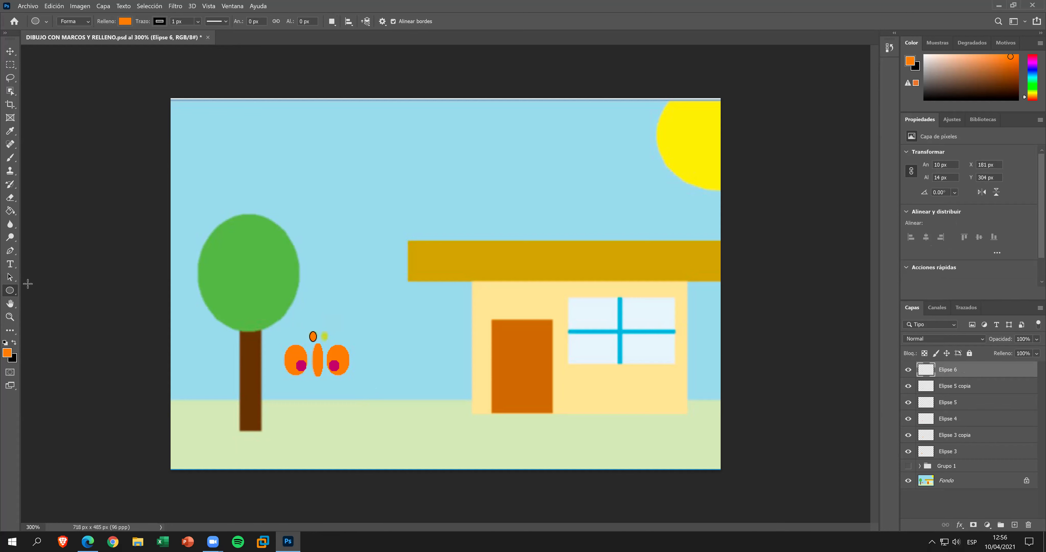
left_click(10, 131)
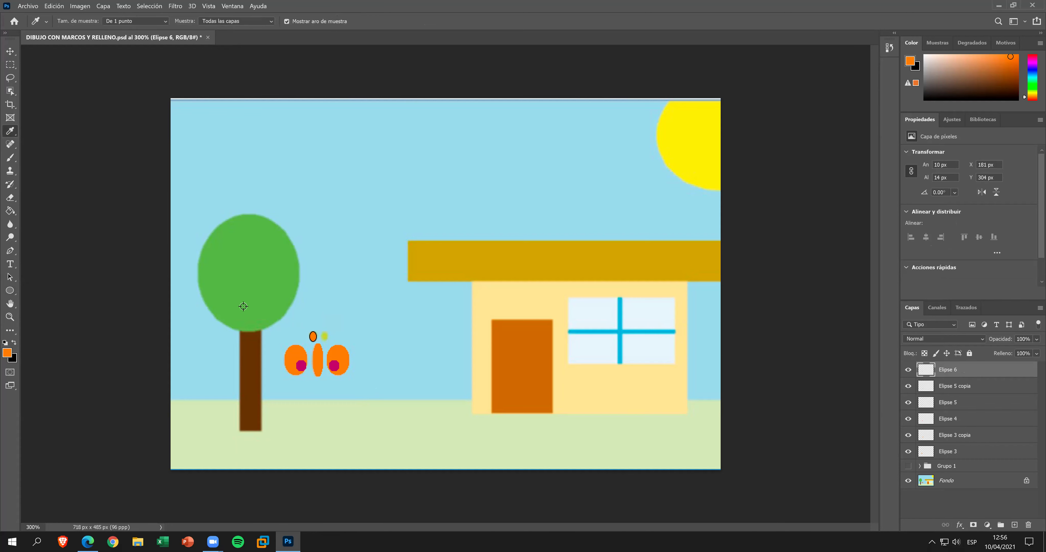
left_click(325, 335)
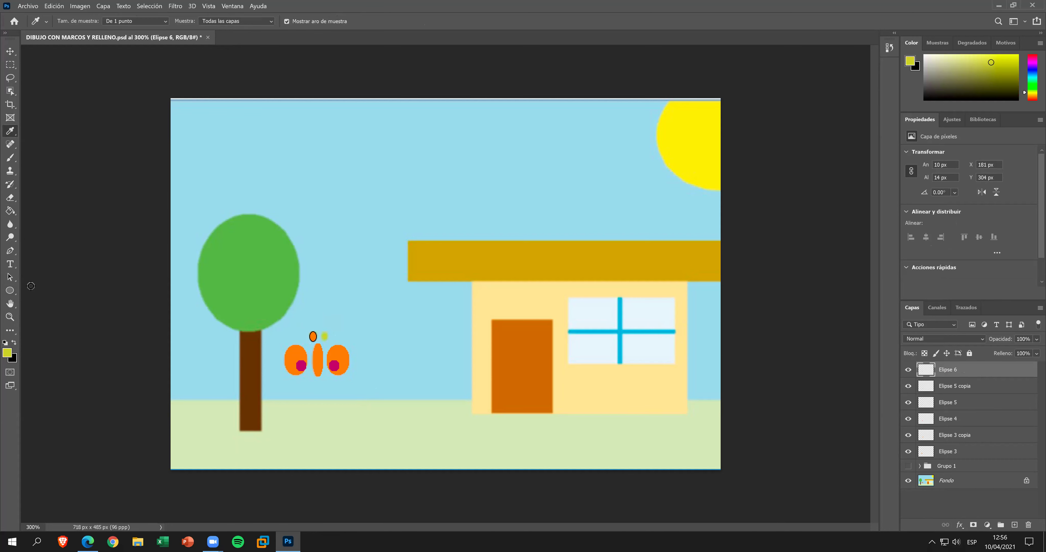
left_click(10, 211)
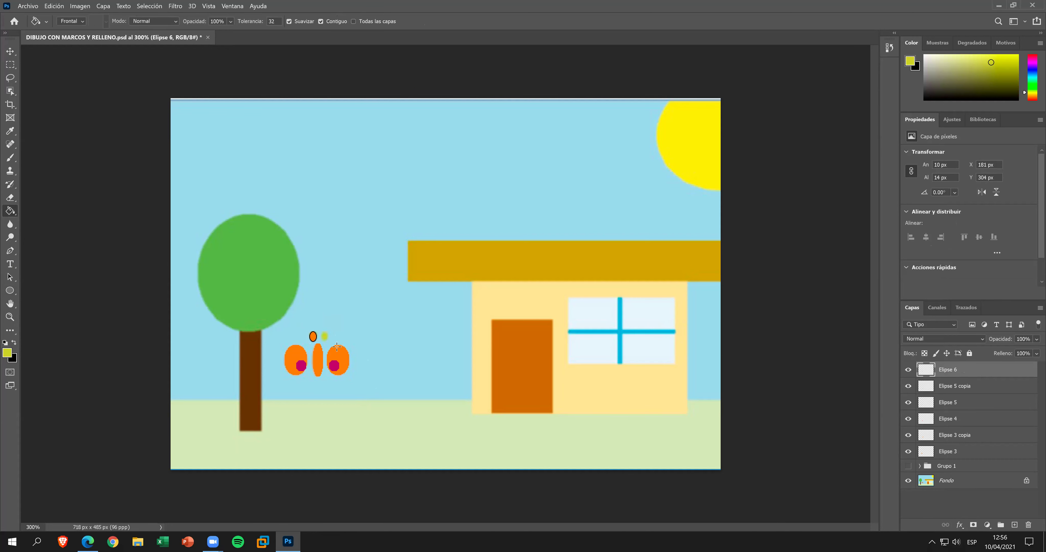
left_click(312, 335)
Duplicate the yellow-green antenna ellipse and move the copy to the right side.
left_click(11, 54)
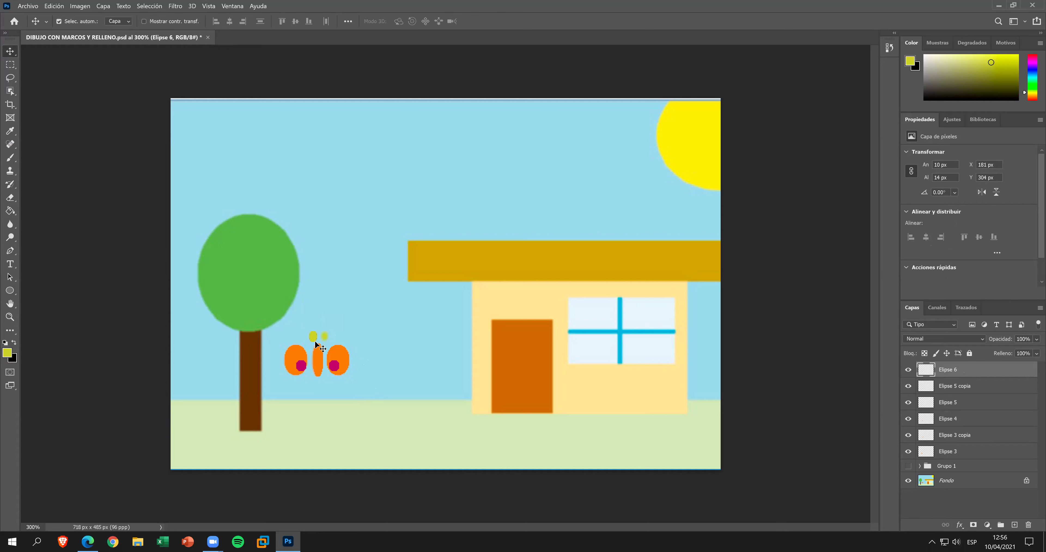
key("ctrl")
key("ctrl+j")
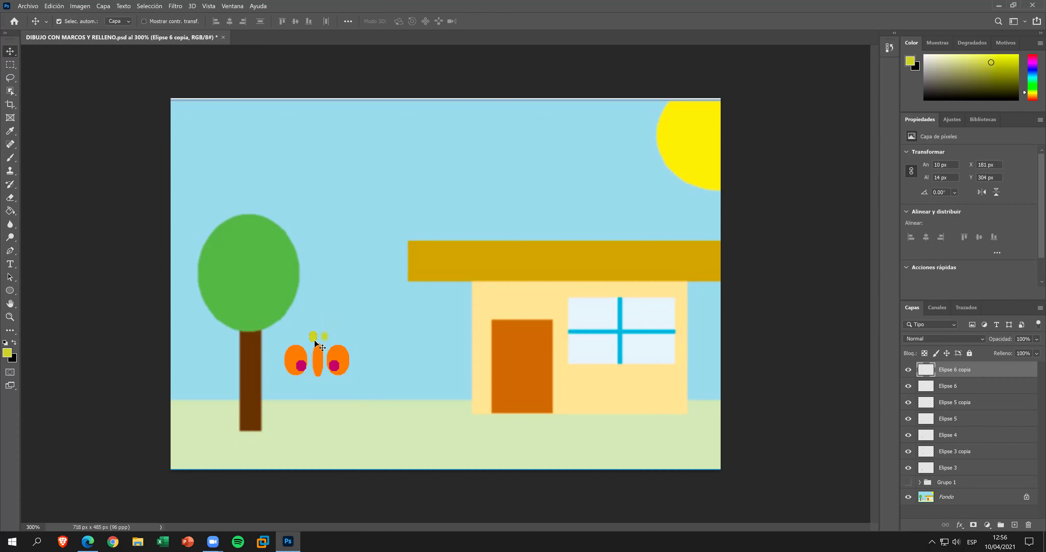
left_click_drag(315, 343, 326, 339)
Move the butterfly layers into Grupo 1, hide Fondo, and save the document.
left_click(977, 467, "shift")
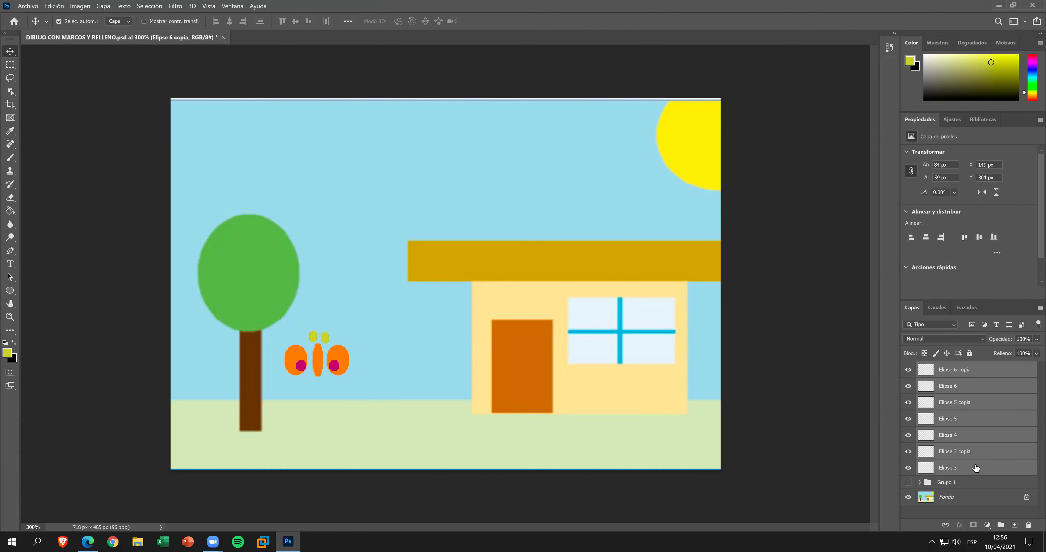
left_click_drag(976, 469, 976, 481)
left_click(908, 382)
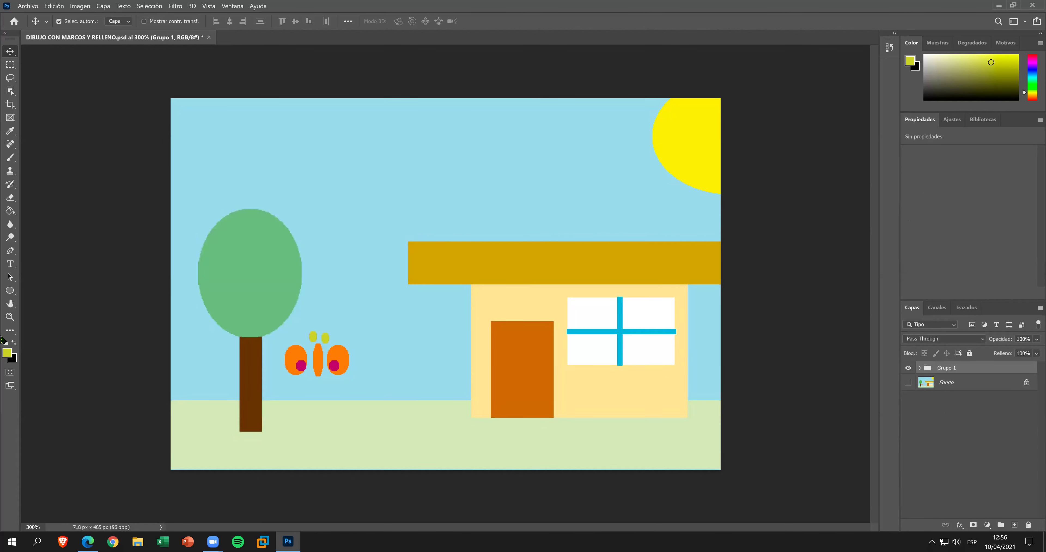
key("ctrl+s")
Save DIBUJO CON MARCOS Y RELLENO as a BMP, keeping Windows format and 24 bits.
left_click(28, 6)
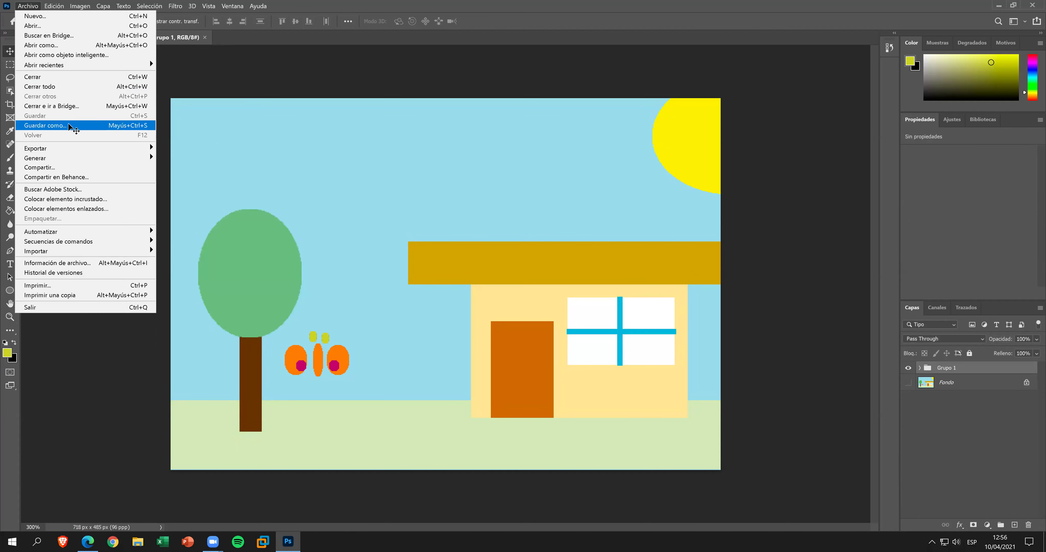
left_click(70, 129)
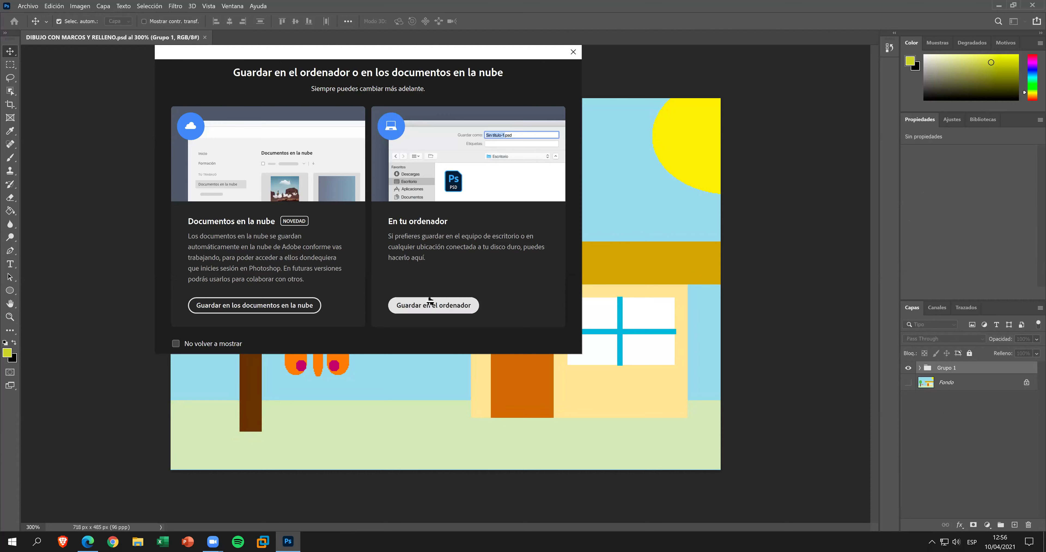
left_click(431, 303)
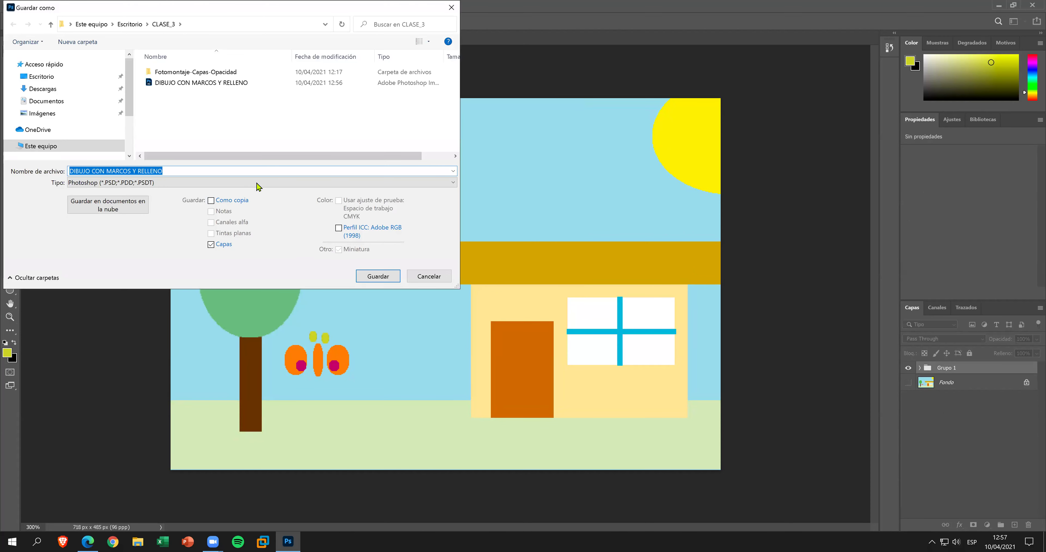
left_click(256, 184)
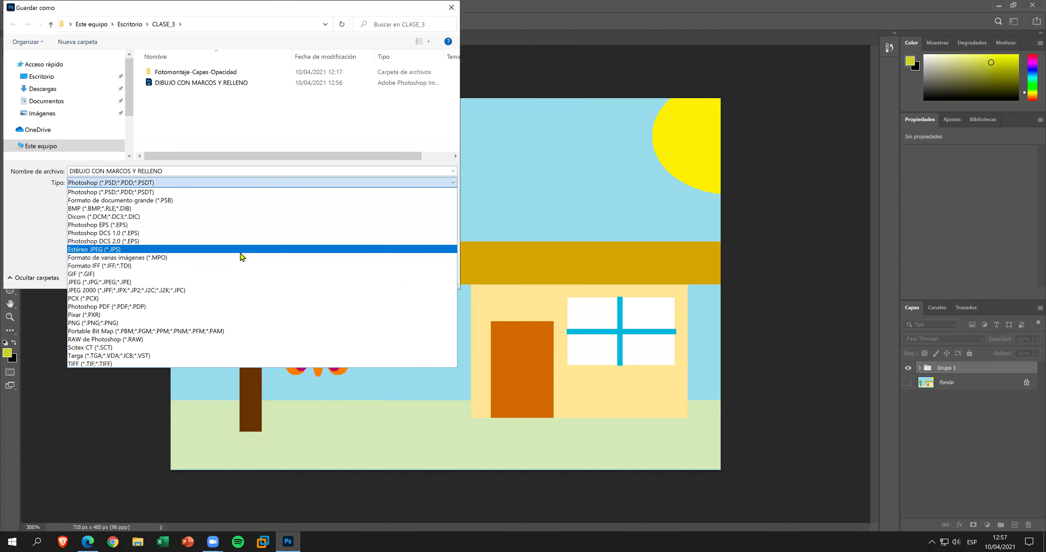
left_click(240, 209)
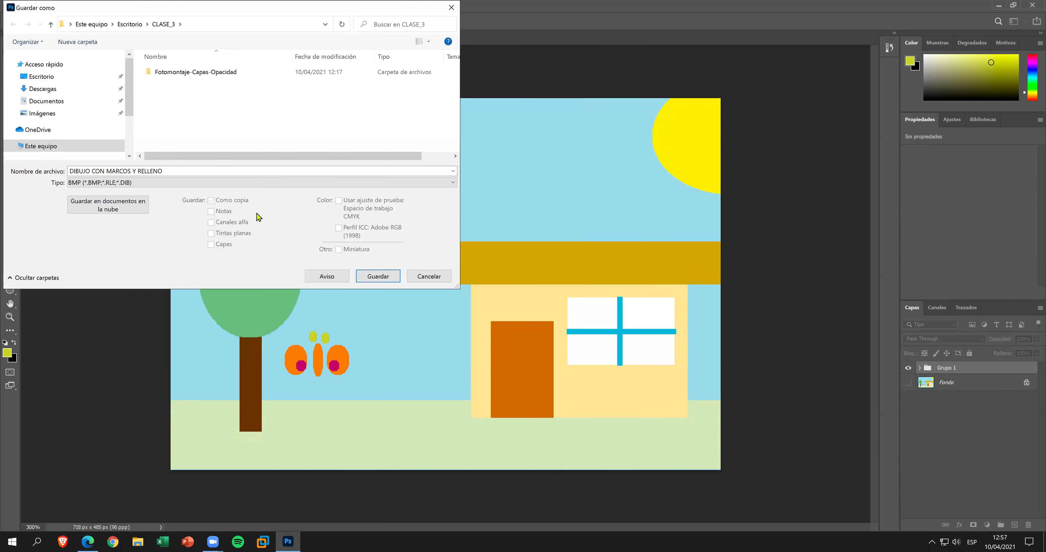
left_click(365, 276)
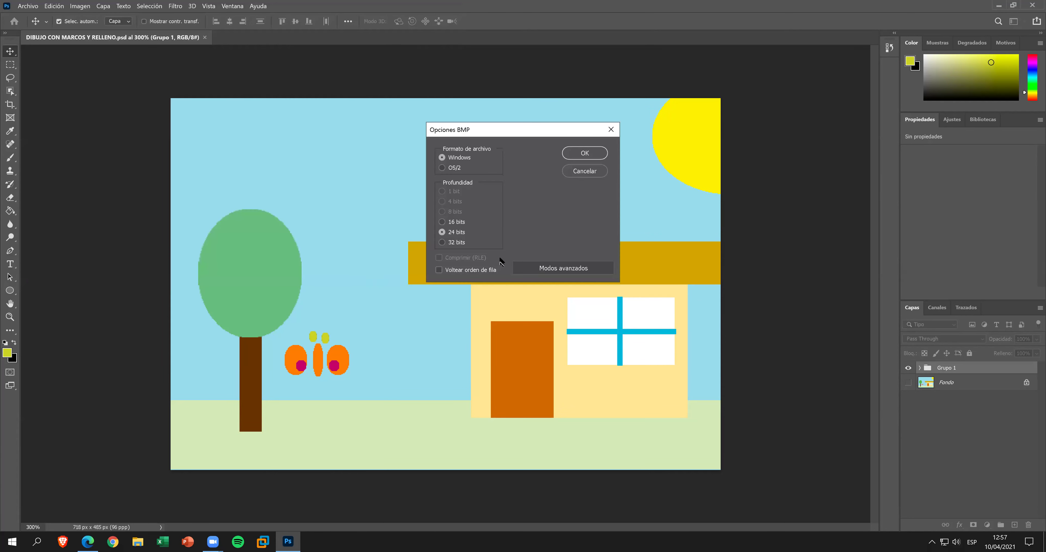
left_click(583, 152)
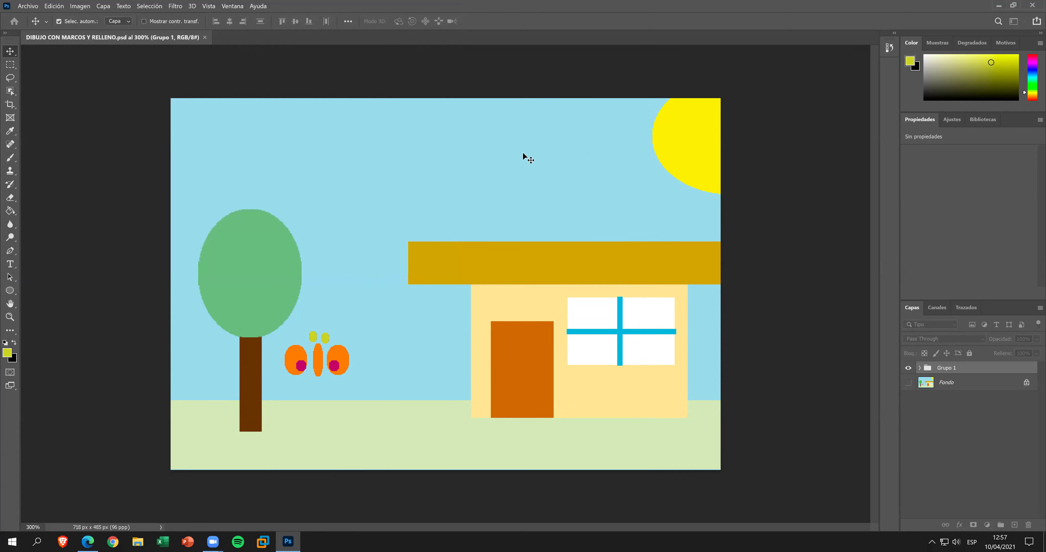
Save the drawing as JPEG in CLASE_3, replacing the old JPG, at quality 8.
left_click(39, 8)
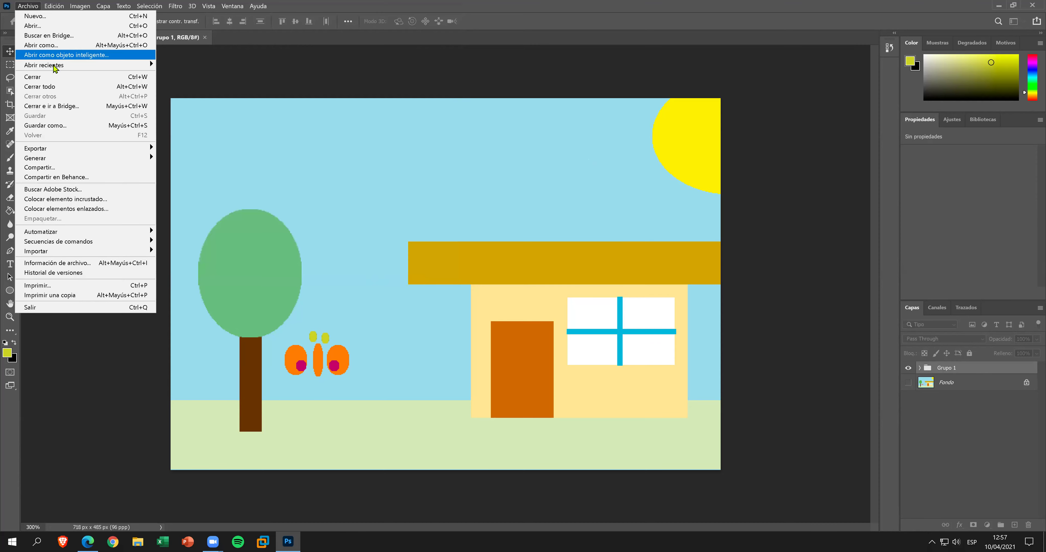
left_click(72, 127)
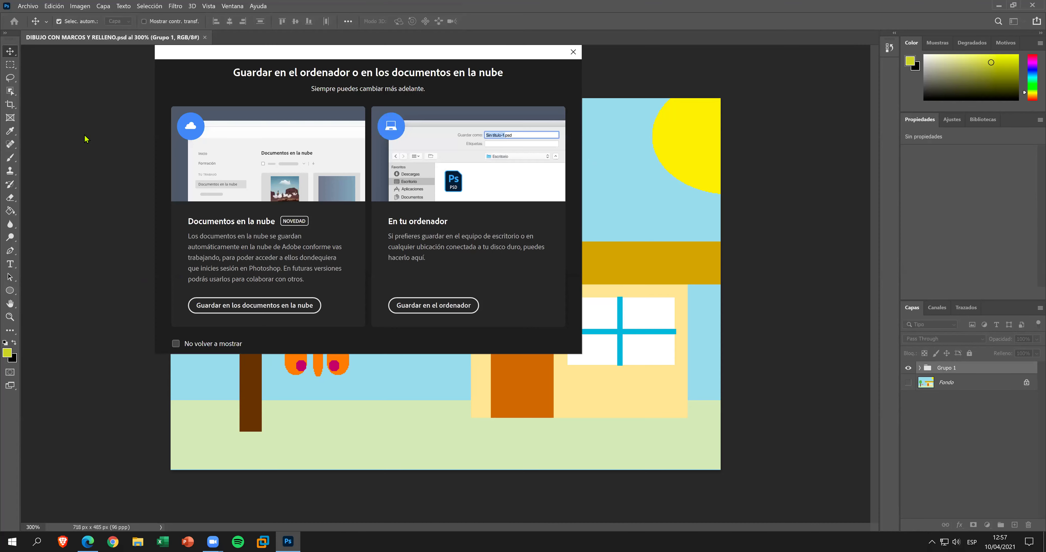
left_click(434, 305)
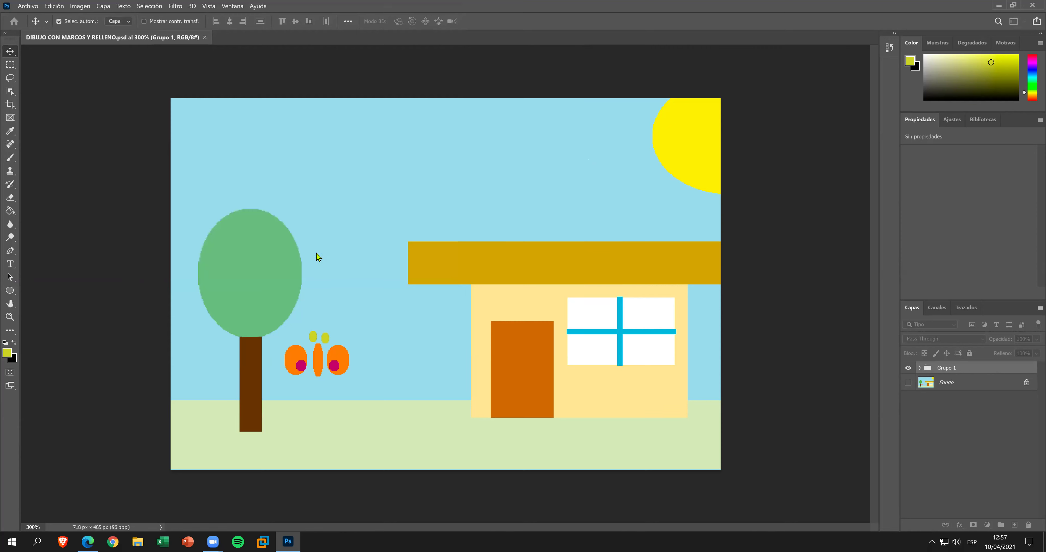
left_click(205, 183)
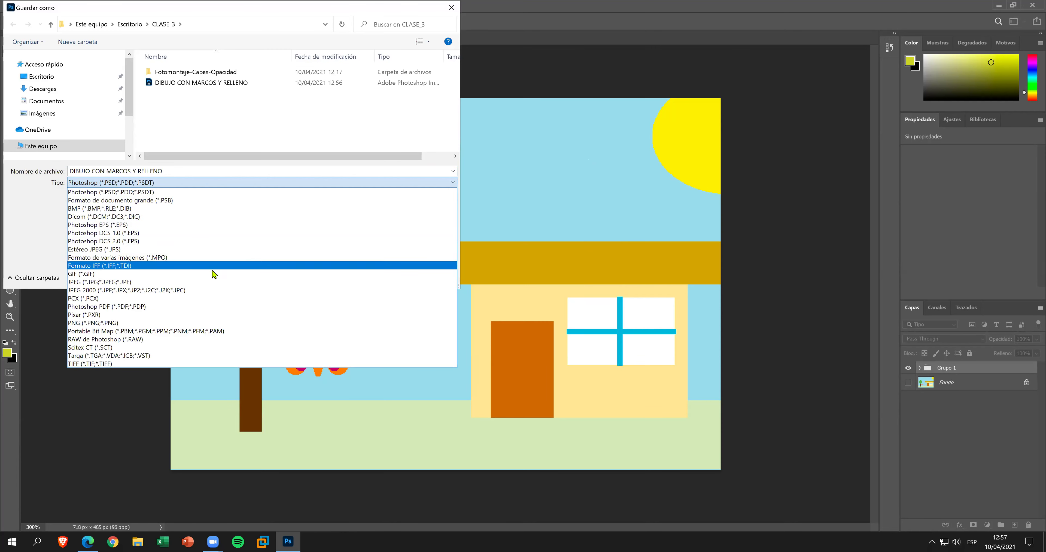
left_click(215, 282)
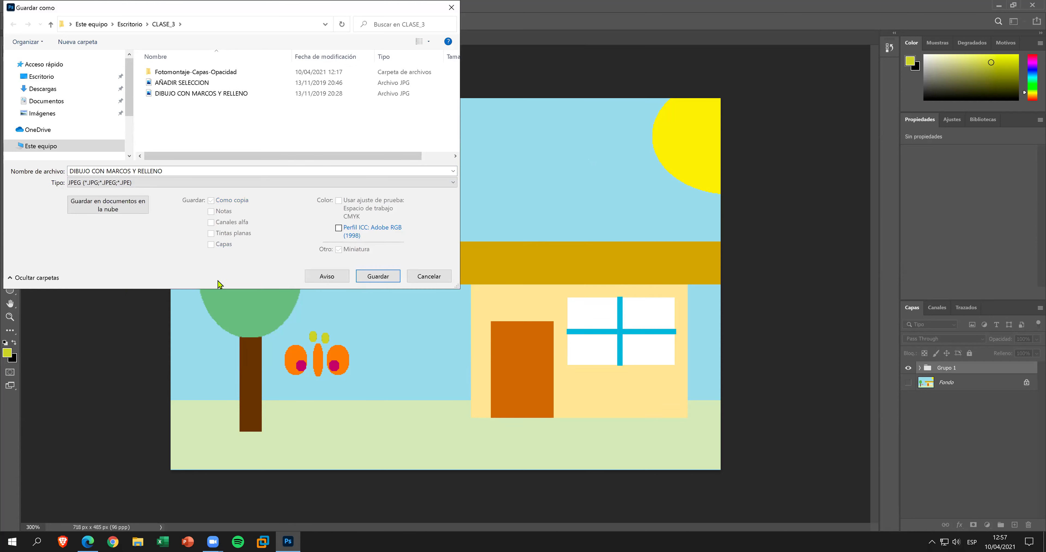
left_click(361, 279)
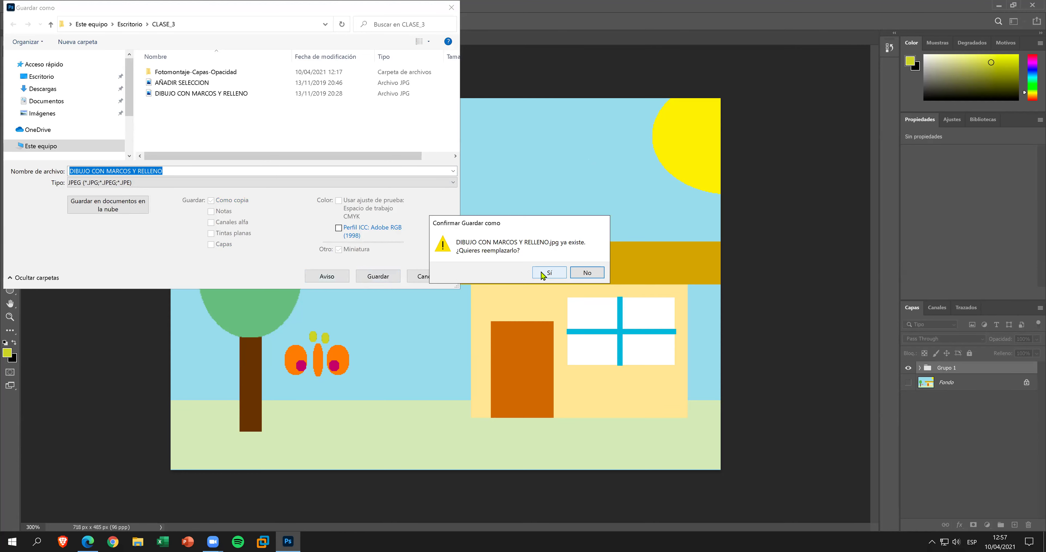
left_click(541, 272)
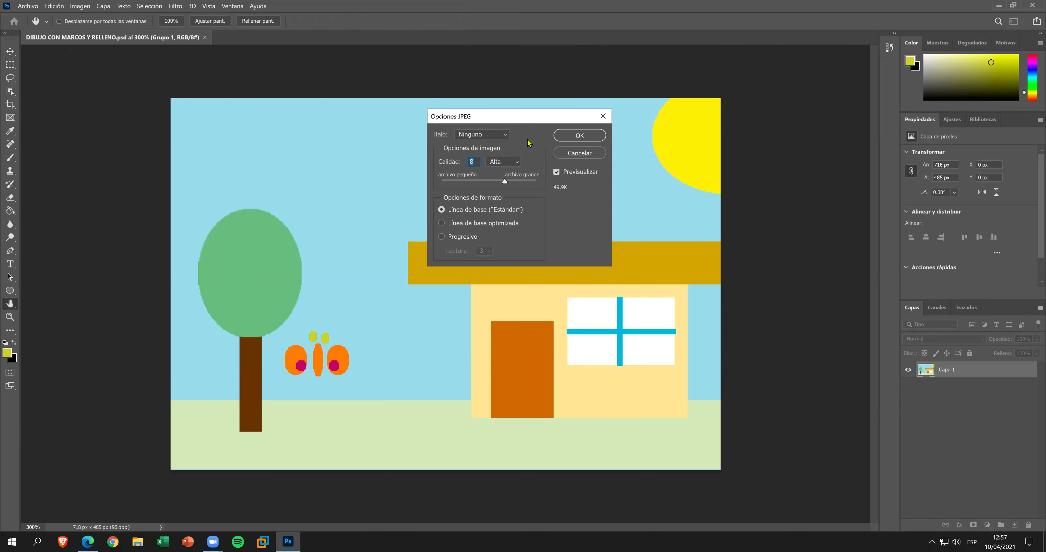
key("Return")
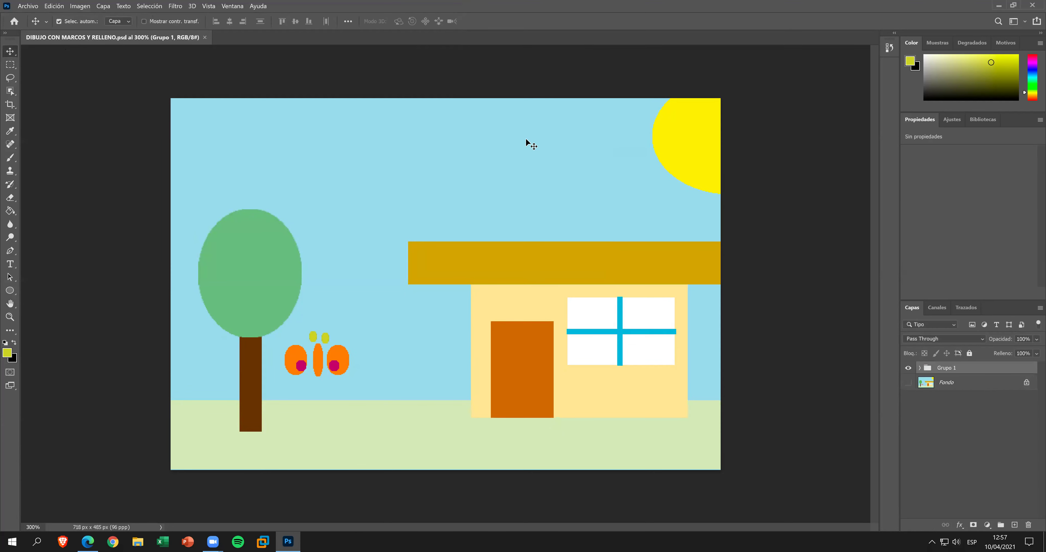
Save DIBUJO CON MARCOS Y RELLENO as a PNG in CLASE_3 with the large file size option.
left_click(28, 6)
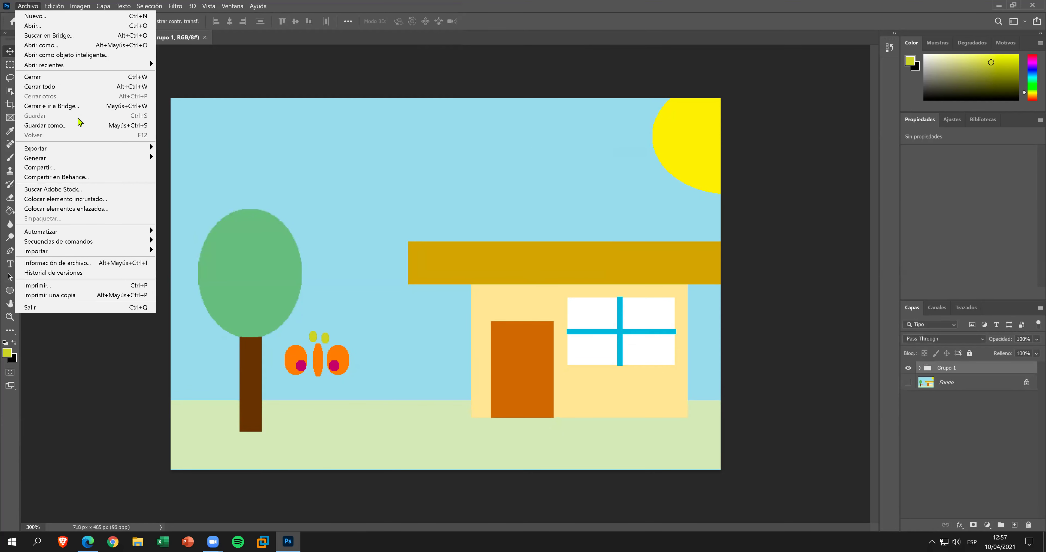
left_click(80, 125)
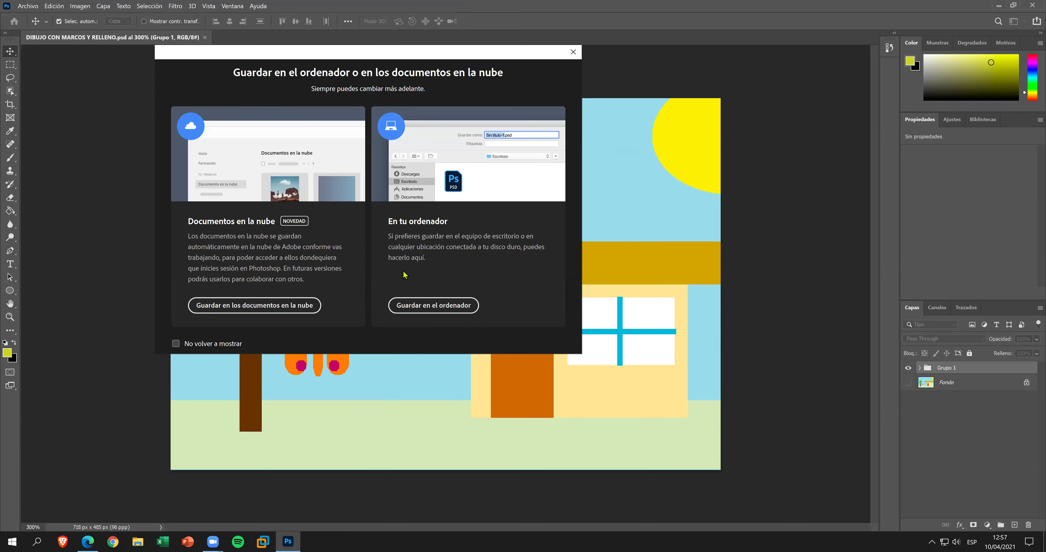
left_click(414, 304)
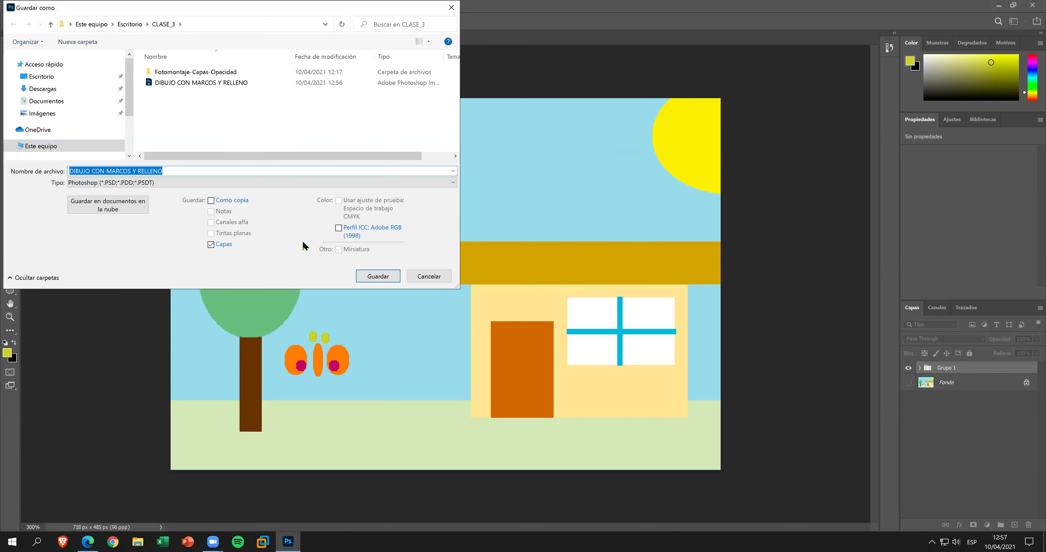
left_click(283, 185)
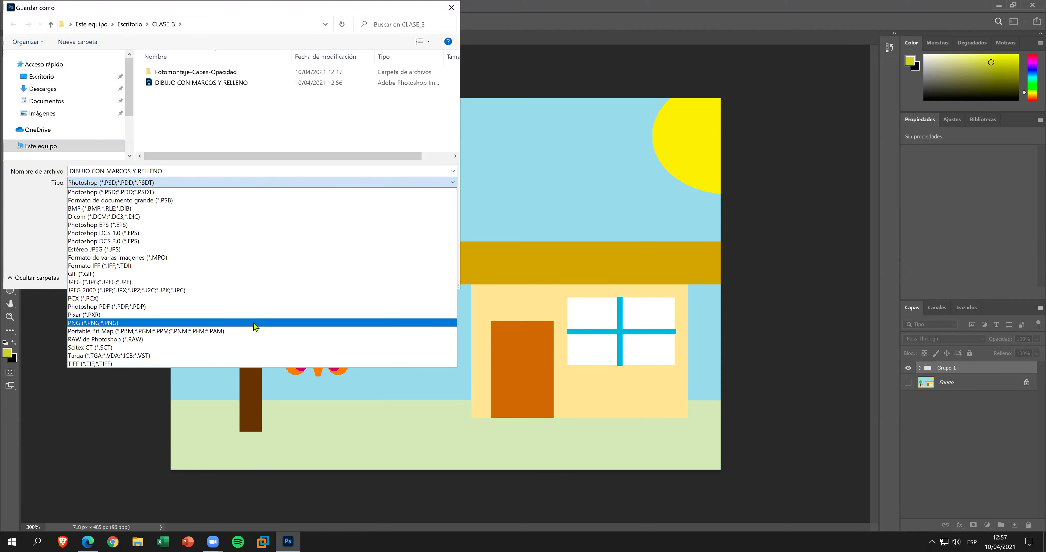
left_click(254, 323)
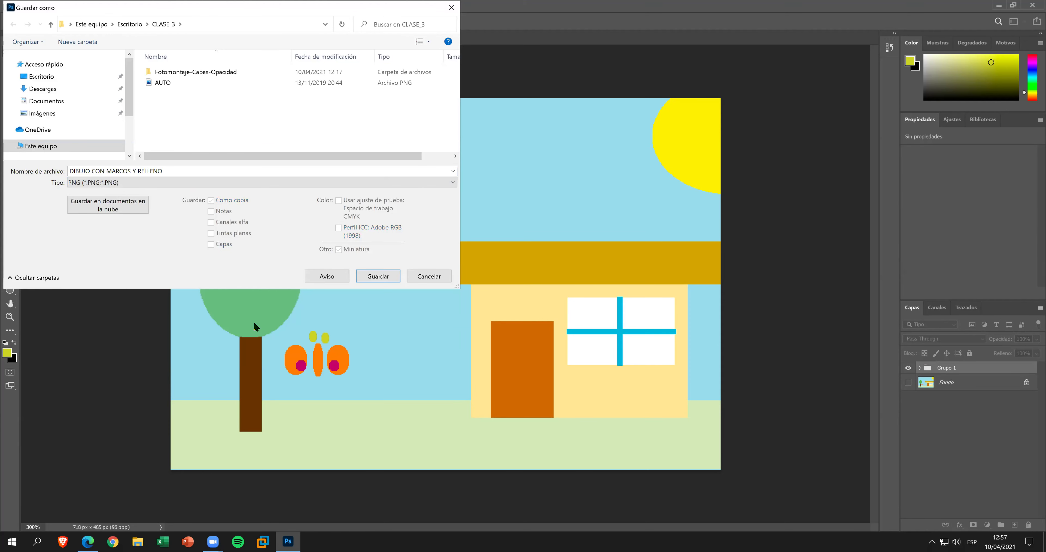
left_click(372, 280)
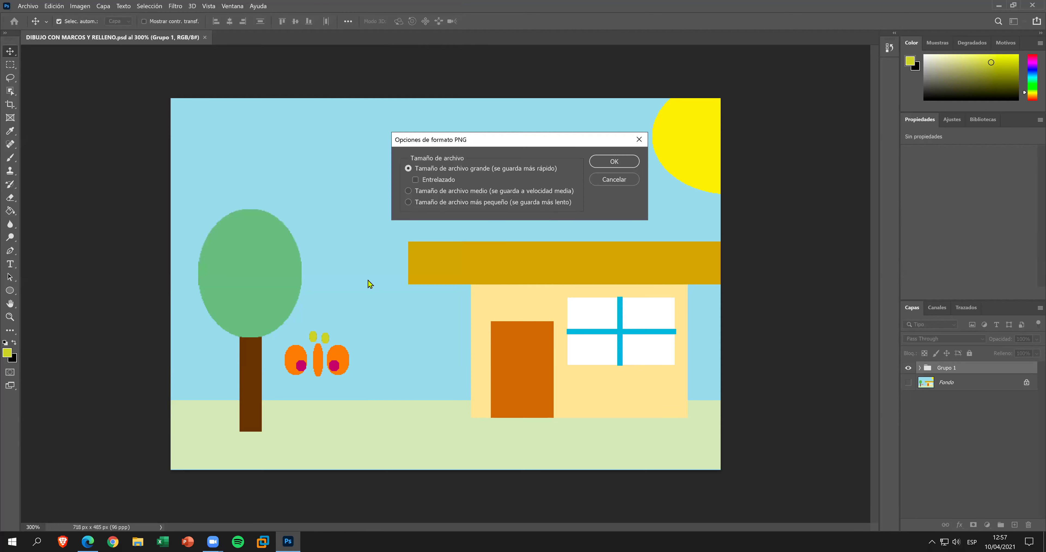
left_click(603, 165)
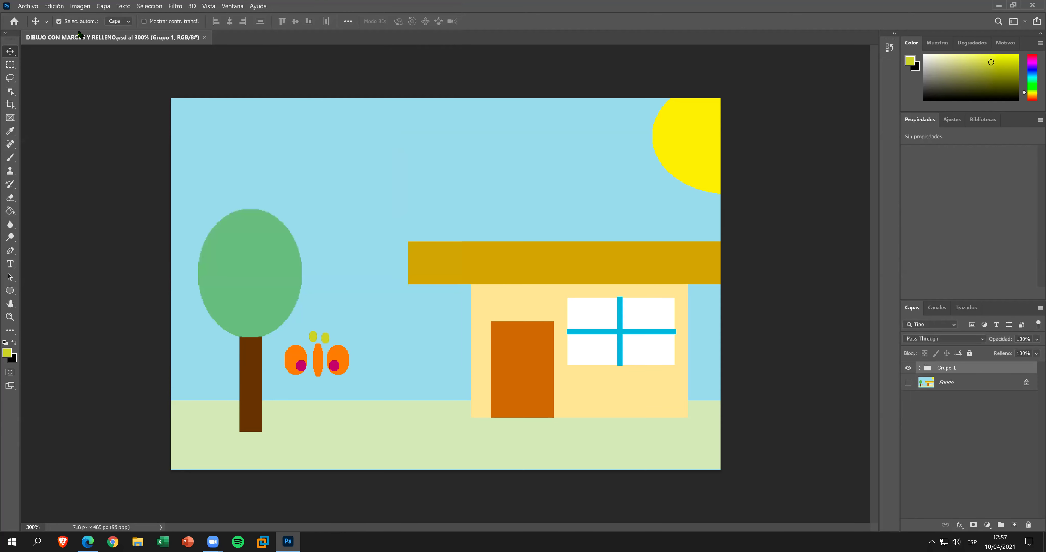
Save the drawing as a Portable Bit Map file, then close the document.
left_click(34, 8)
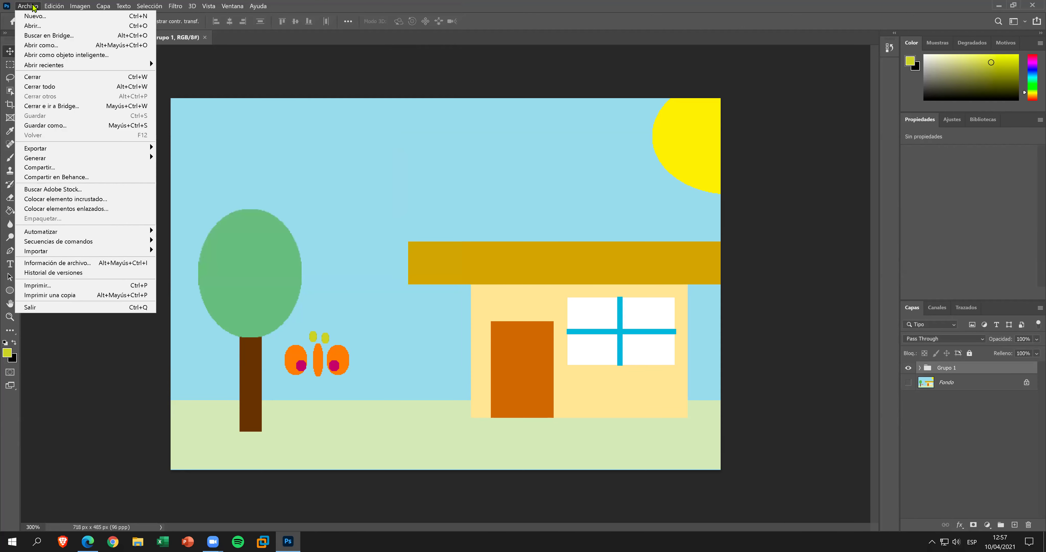
left_click(87, 126)
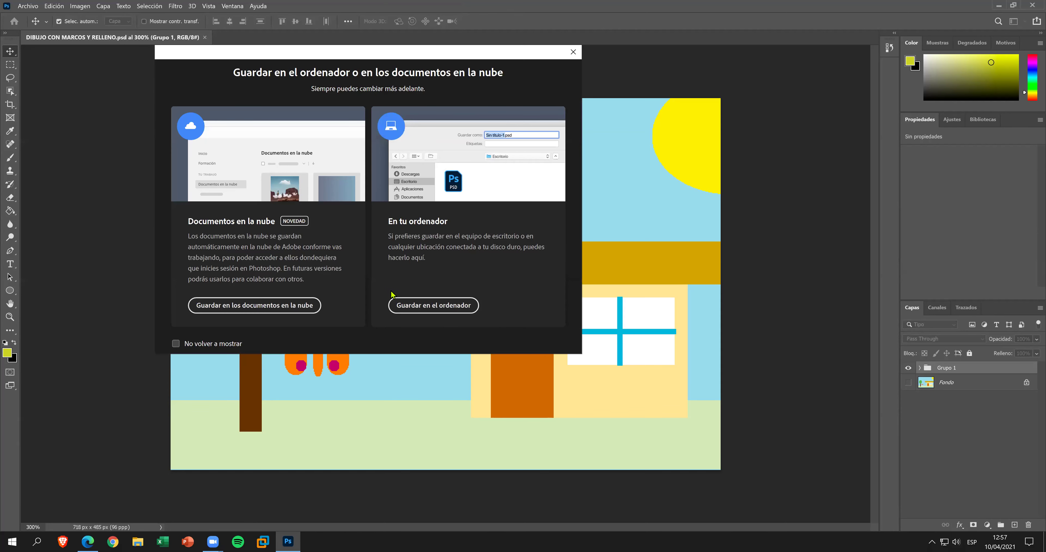
left_click(410, 304)
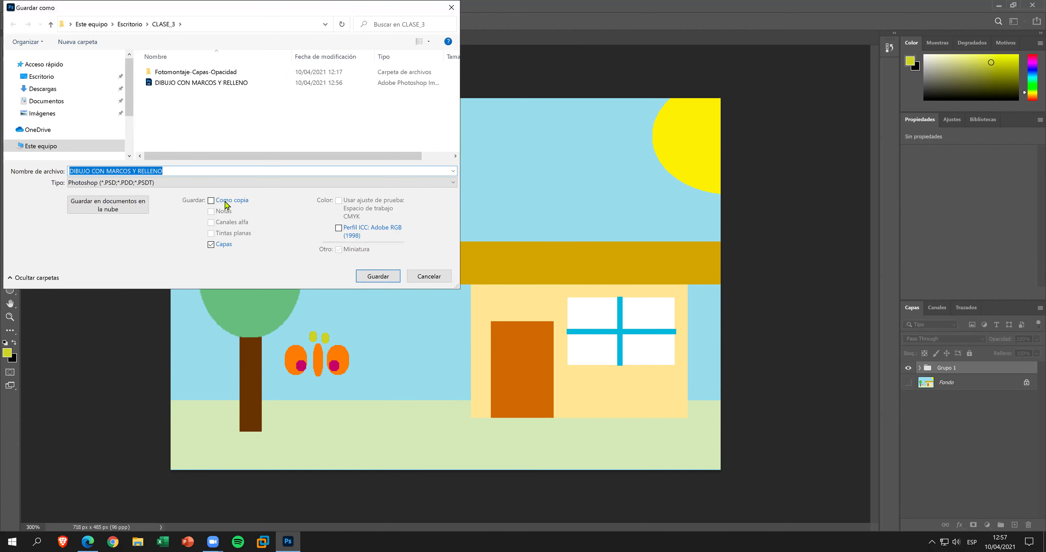
left_click(219, 183)
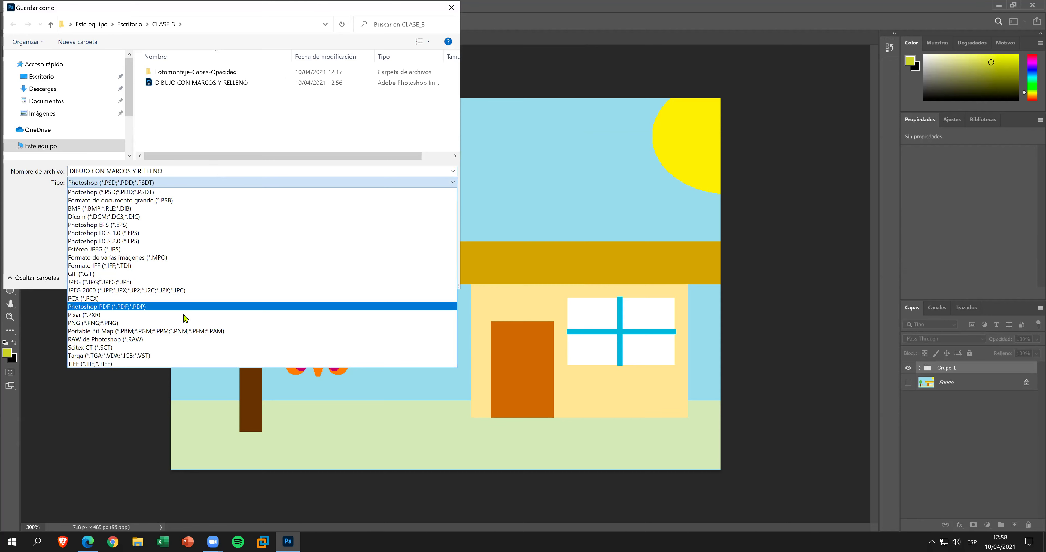
left_click(188, 332)
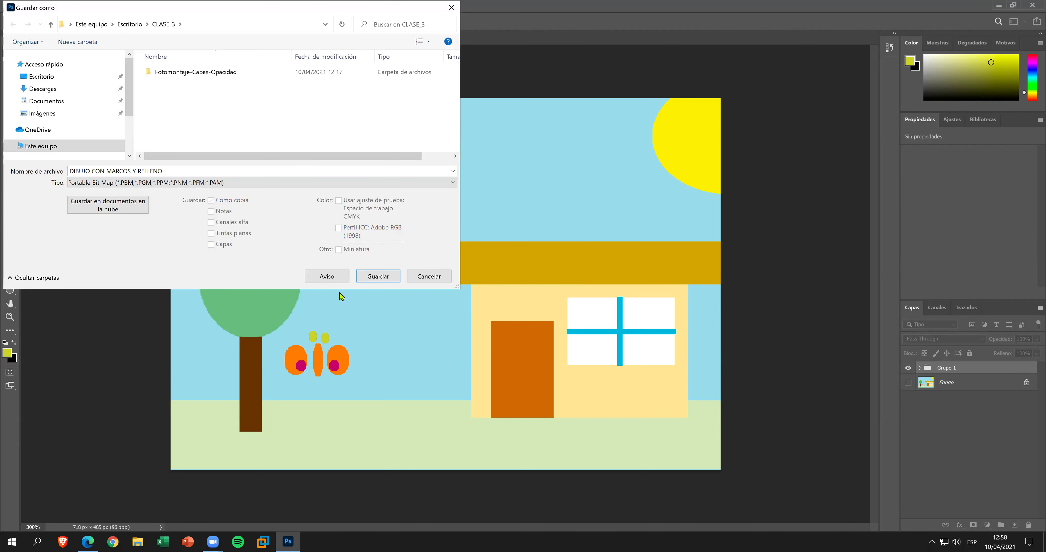
left_click(378, 277)
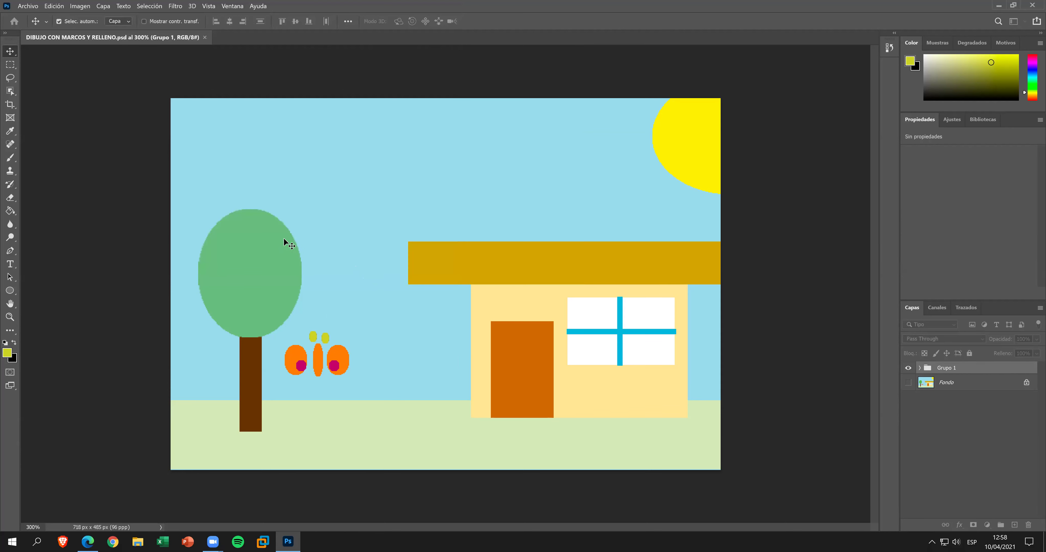
right_click(145, 41)
left_click(173, 57)
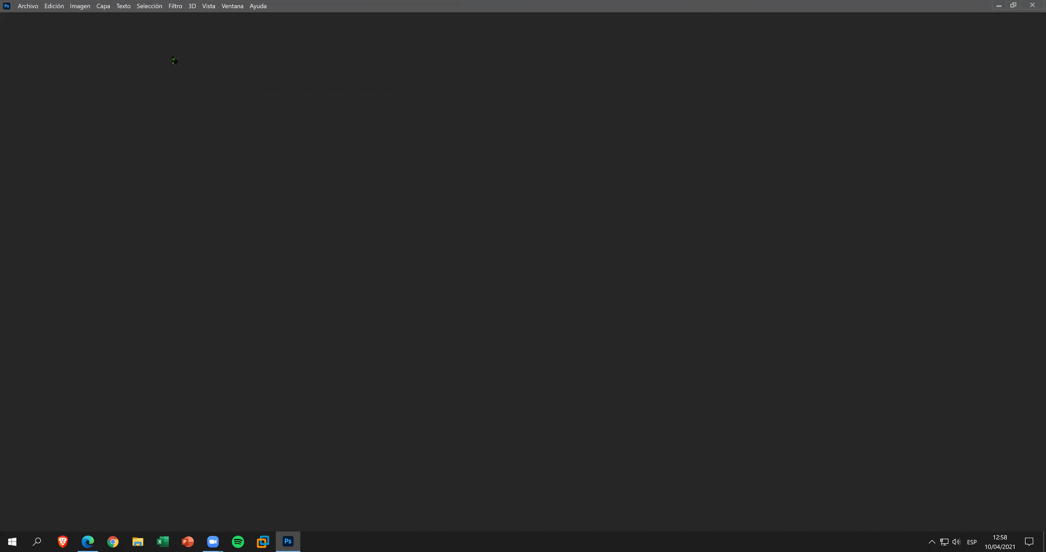